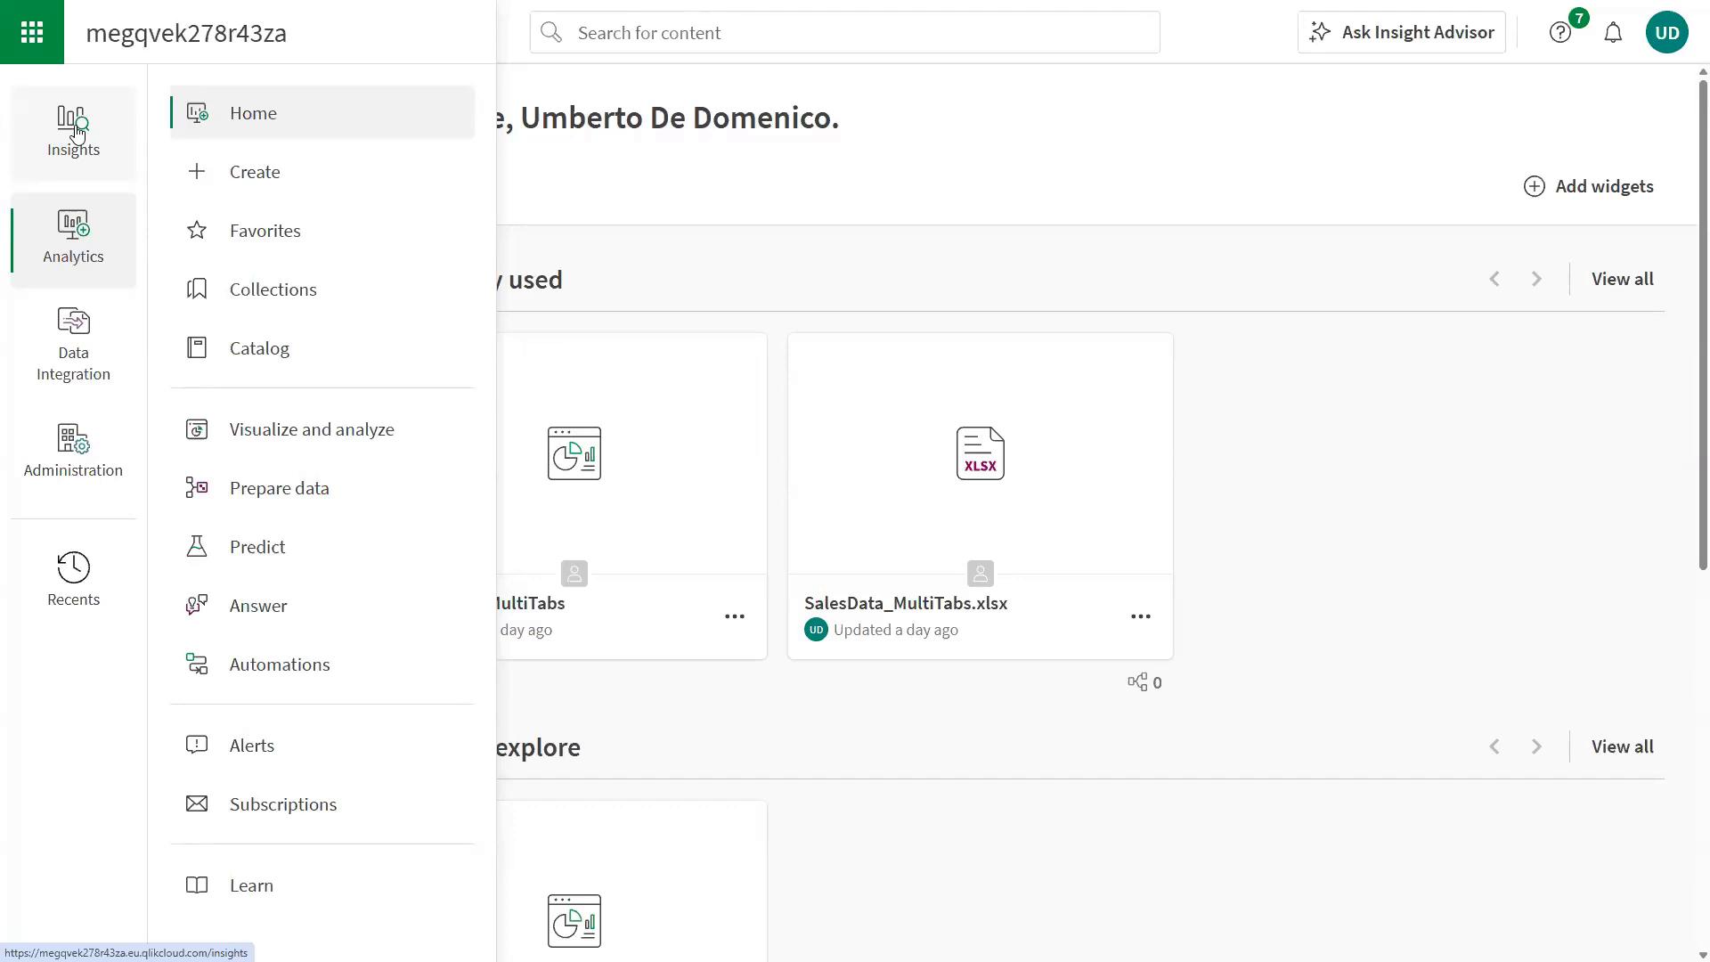
Step: Look through the sections offered by the Insights, Analytics and Administration activity centers
{"action": "left_click", "coordinate": [77, 132]}
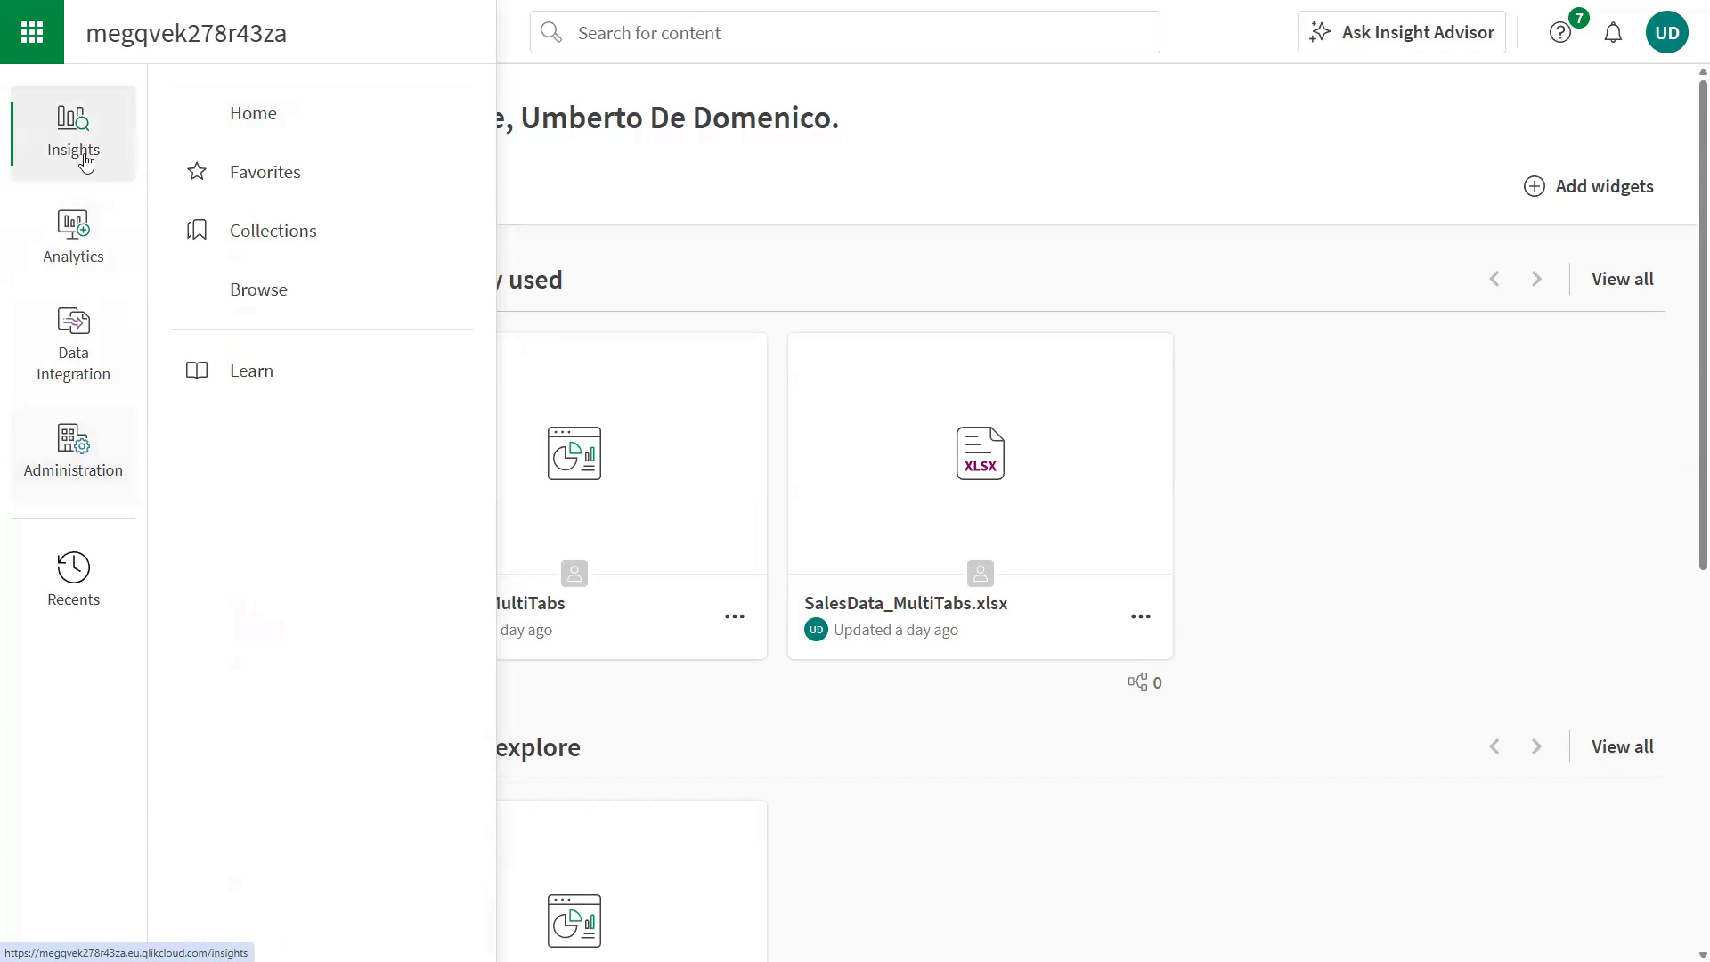
{"action": "left_click", "coordinate": [88, 238]}
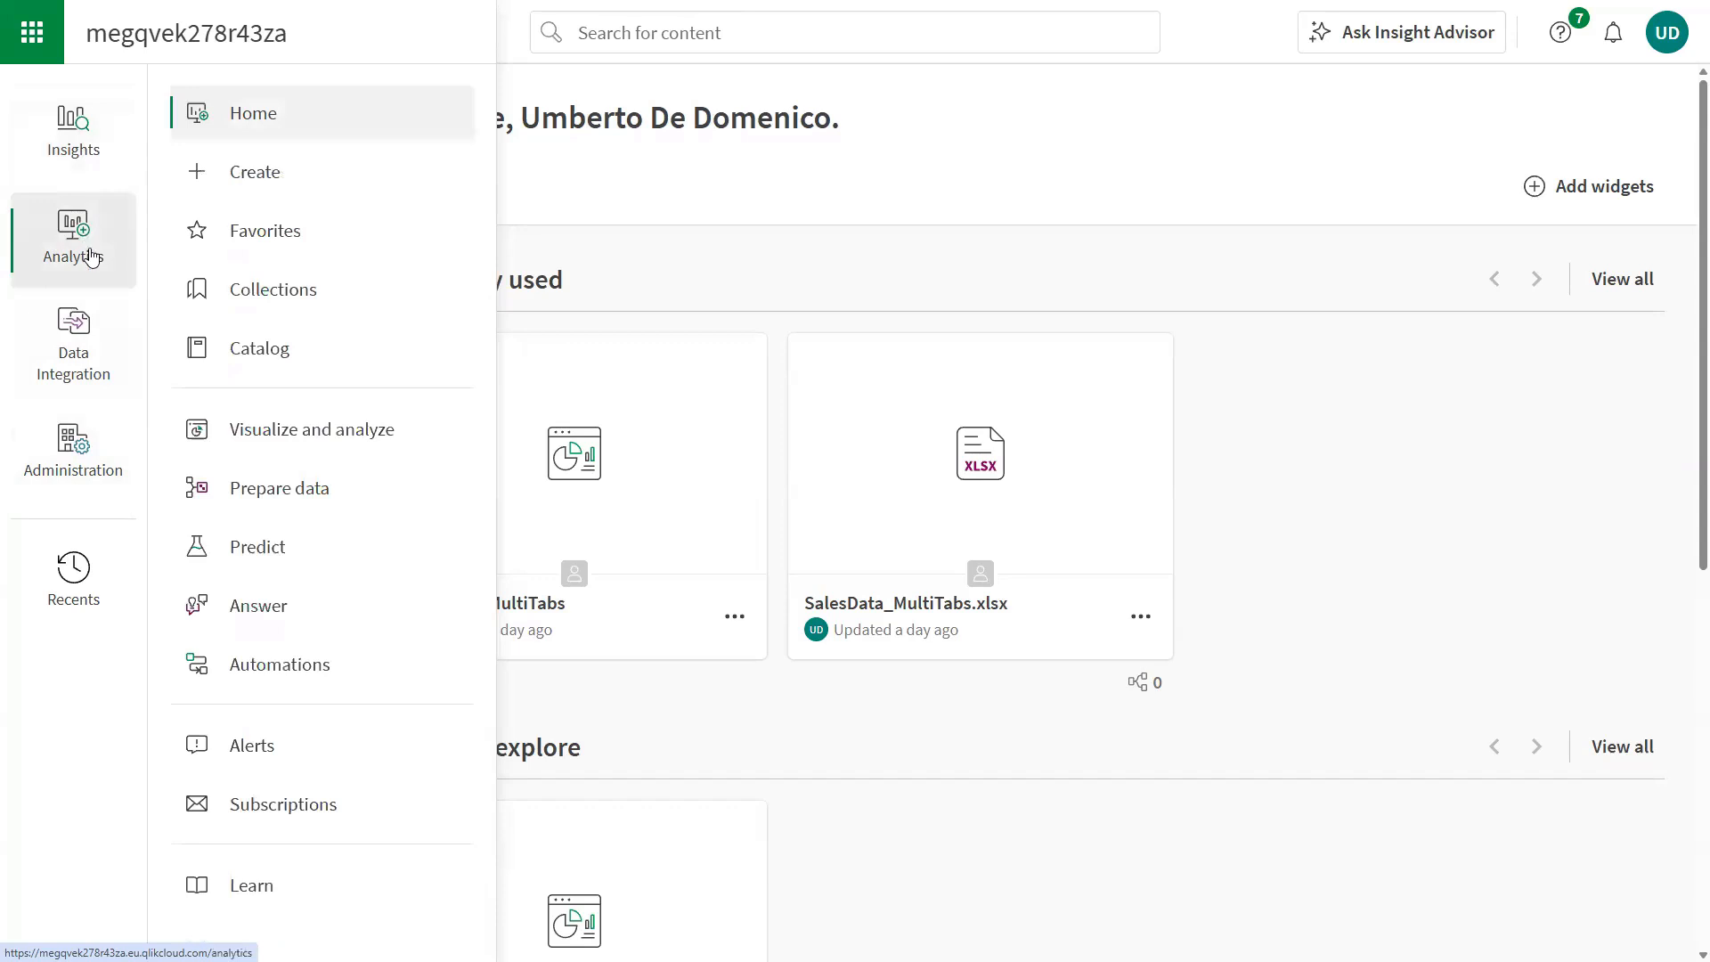
{"action": "left_click", "coordinate": [89, 448]}
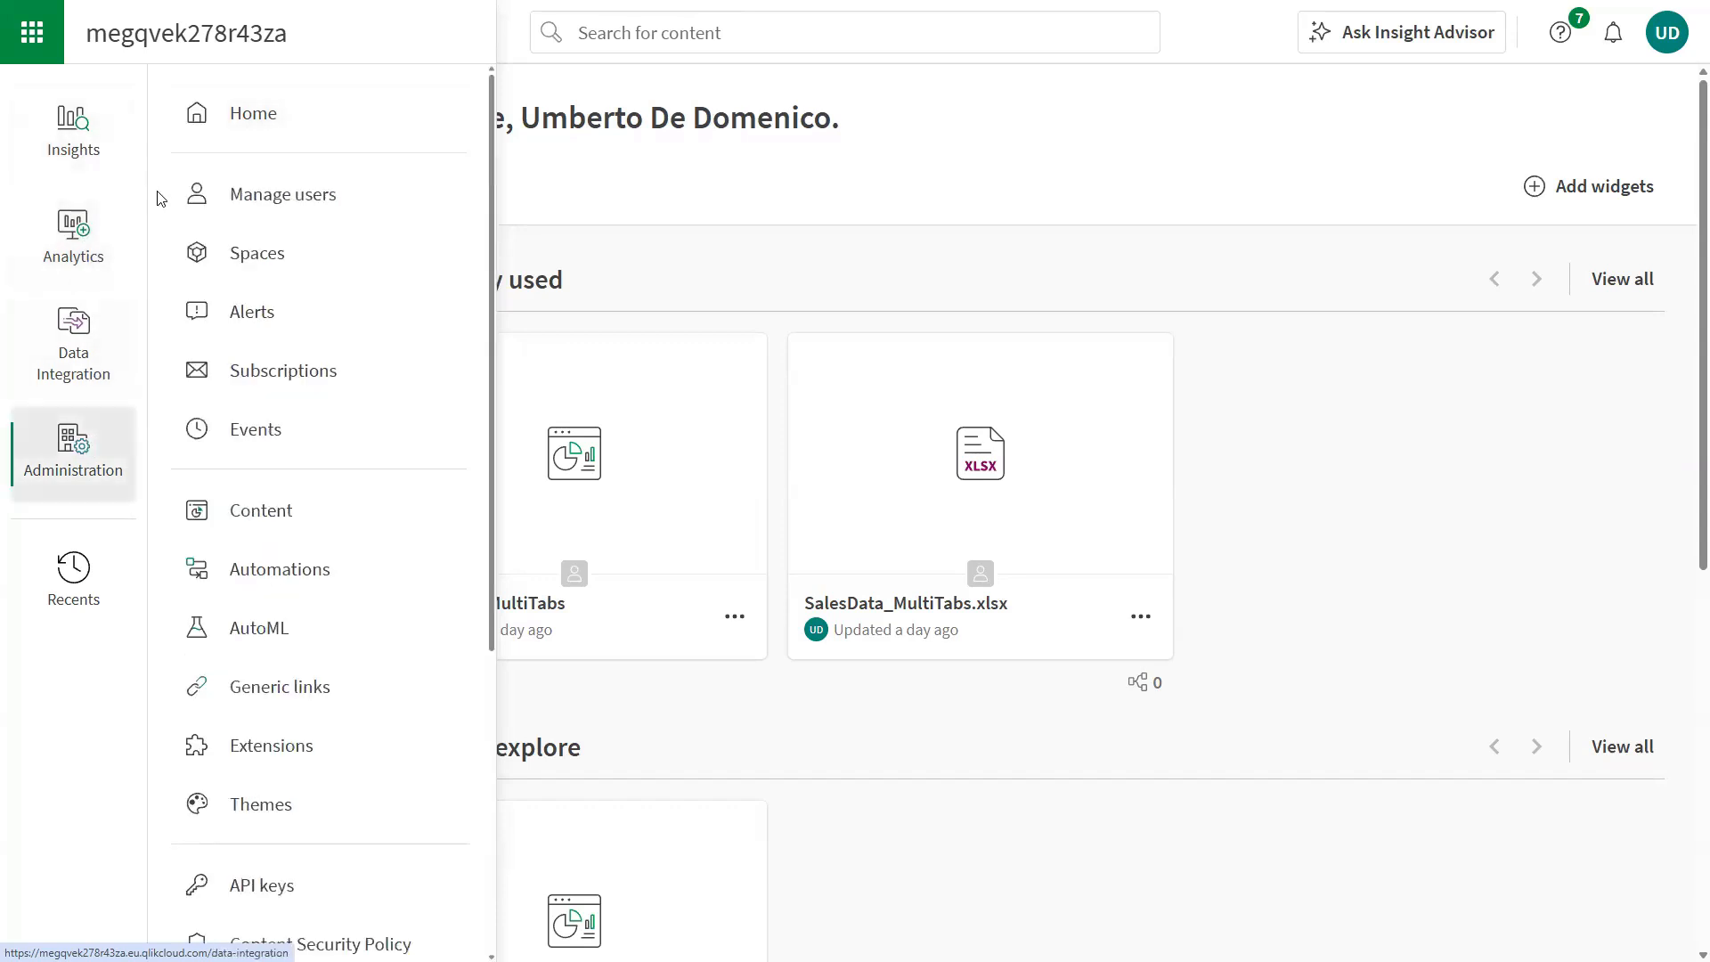
{"action": "left_click", "coordinate": [228, 104]}
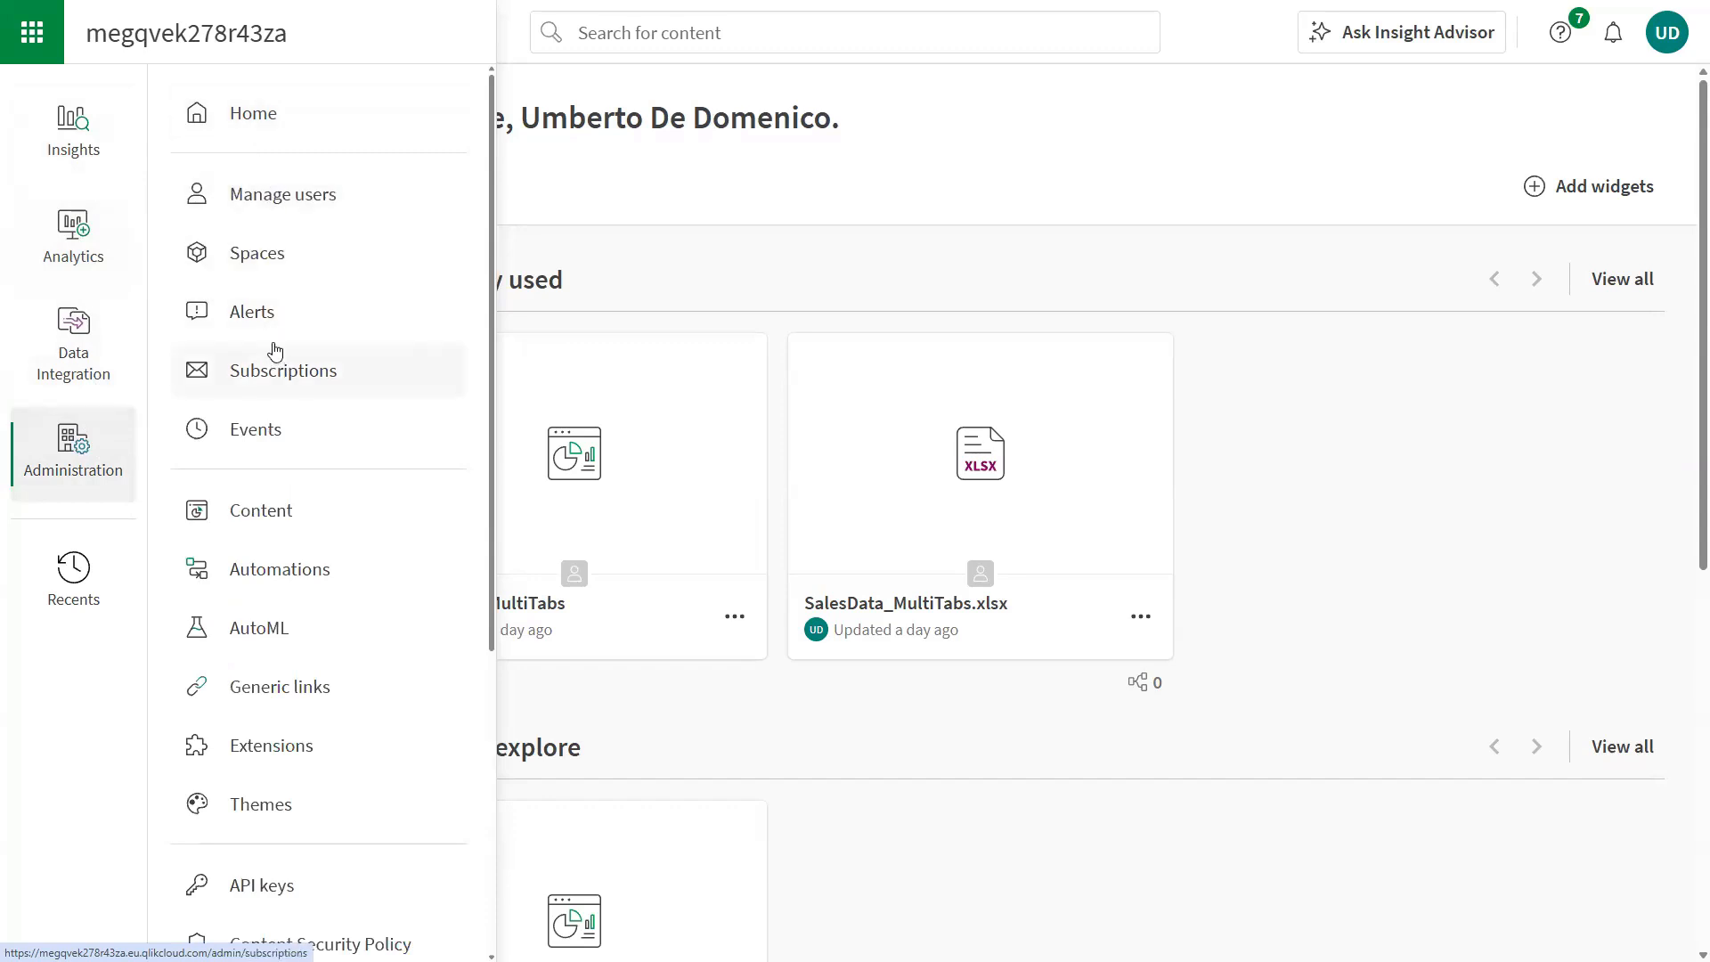
{"action": "left_click", "coordinate": [70, 142]}
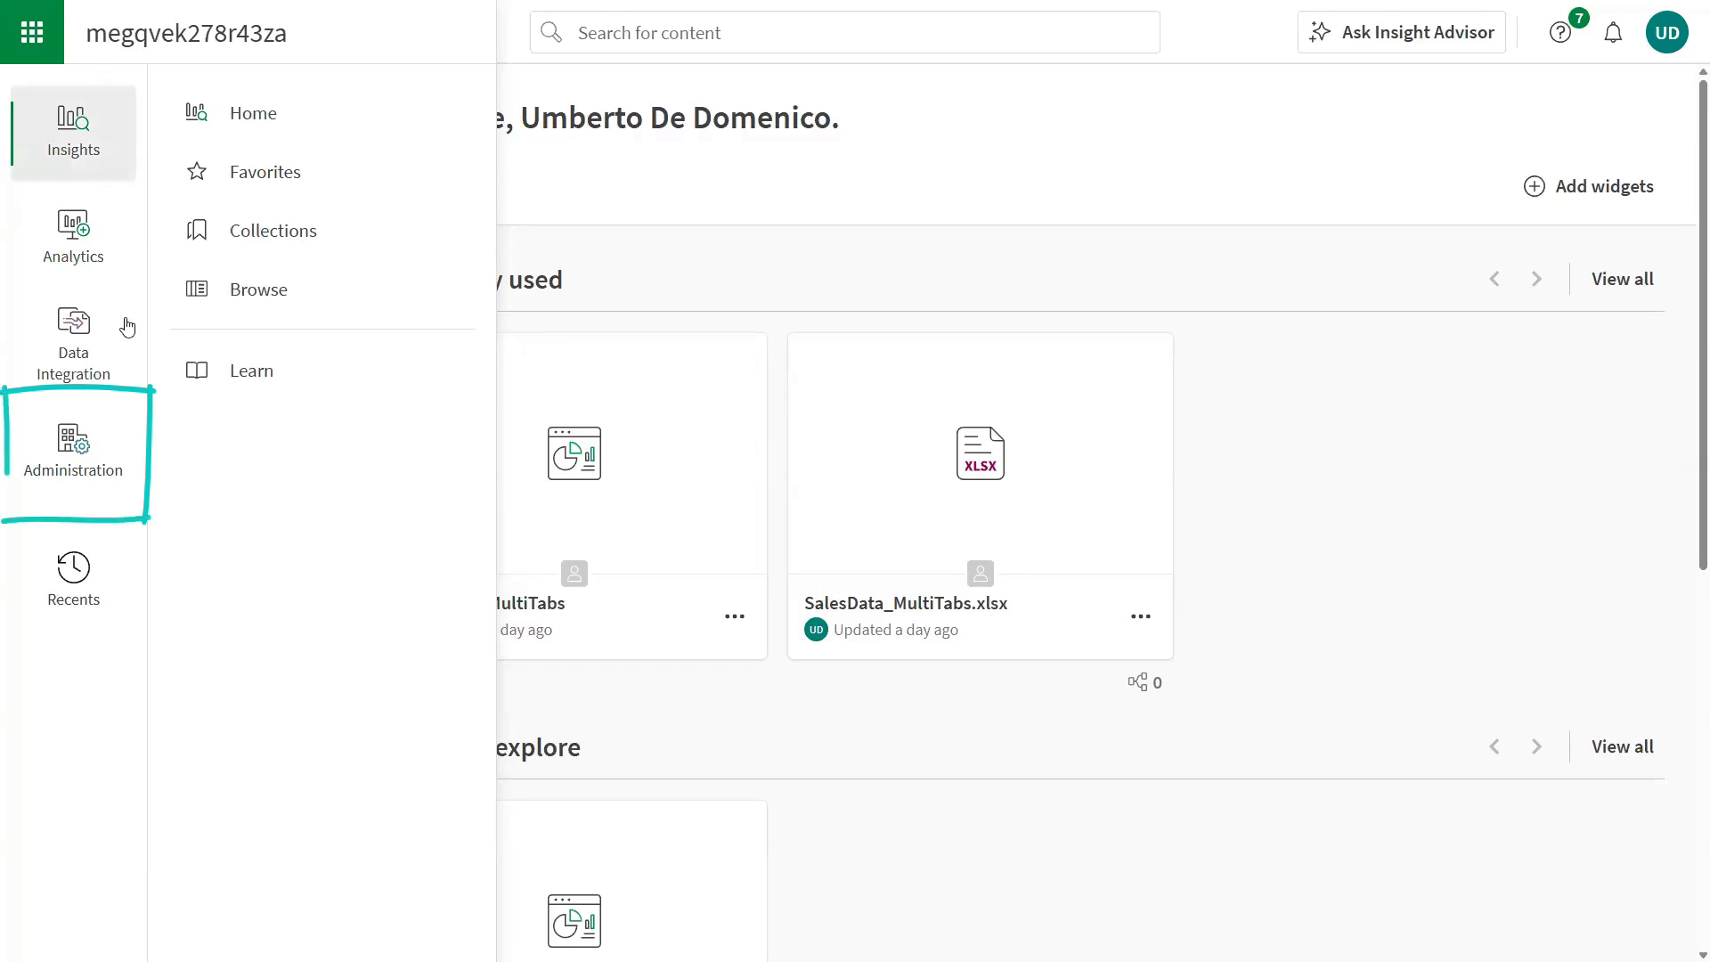
Step: Open the tenant's Settings page in the Administration activity center
{"action": "left_click", "coordinate": [65, 470]}
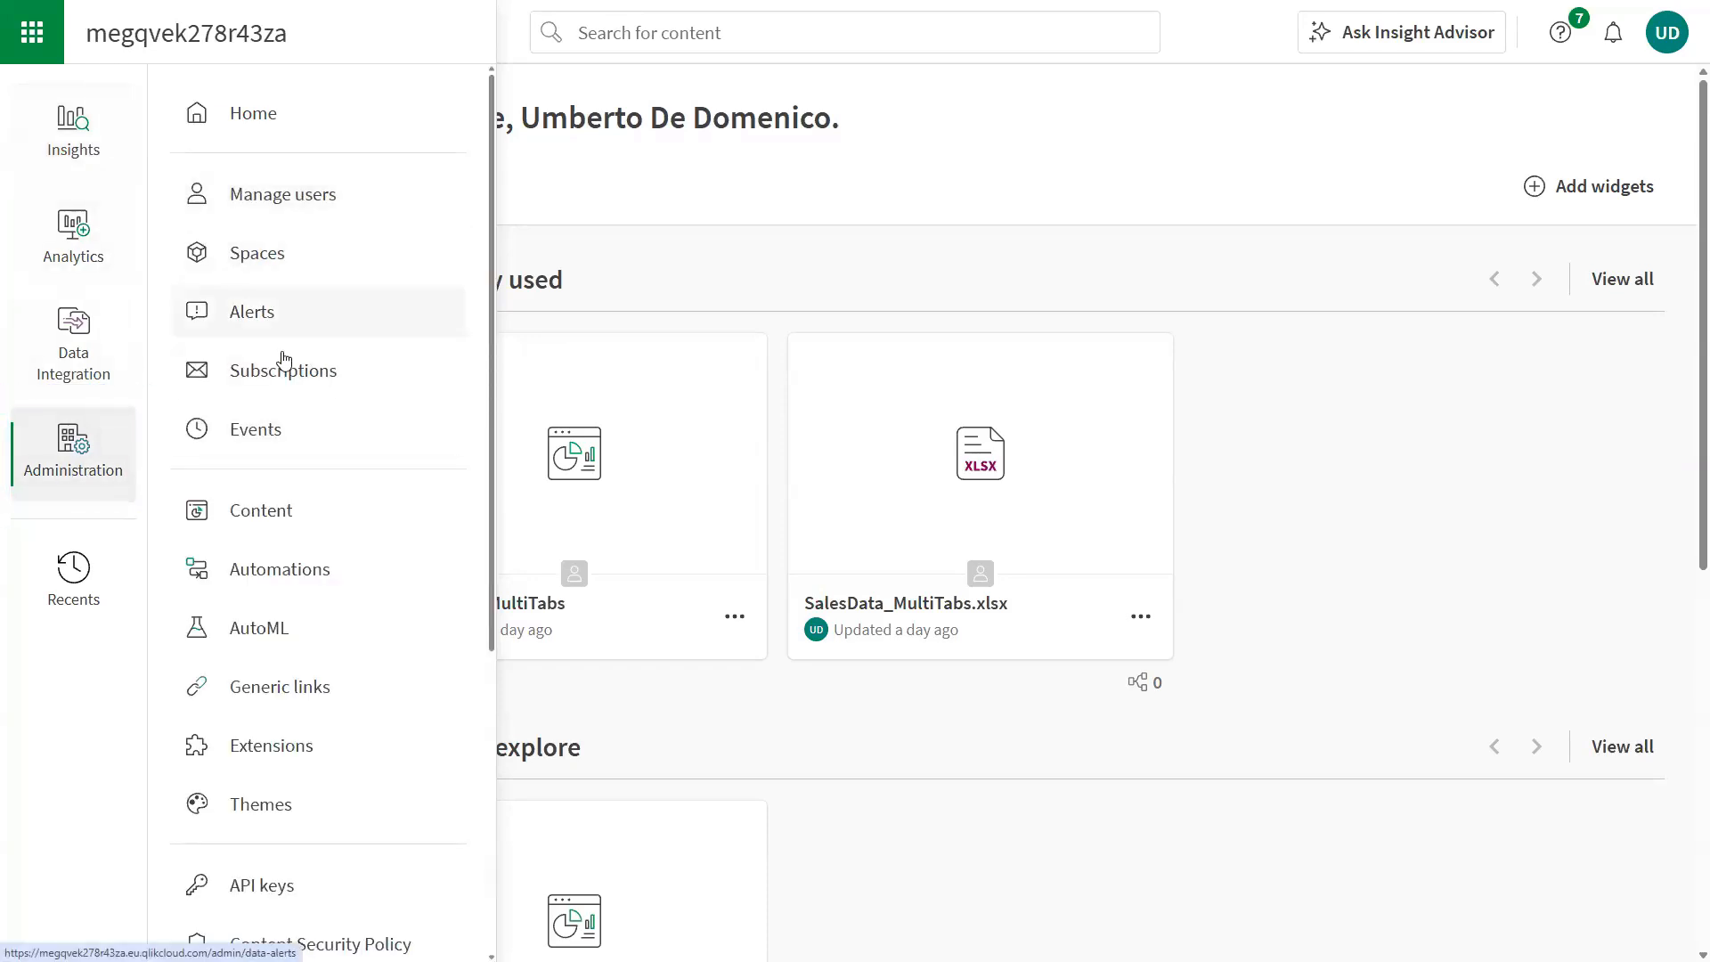
{"action": "scroll", "coordinate": [279, 364], "scroll_direction": "down", "scroll_amount": 3}
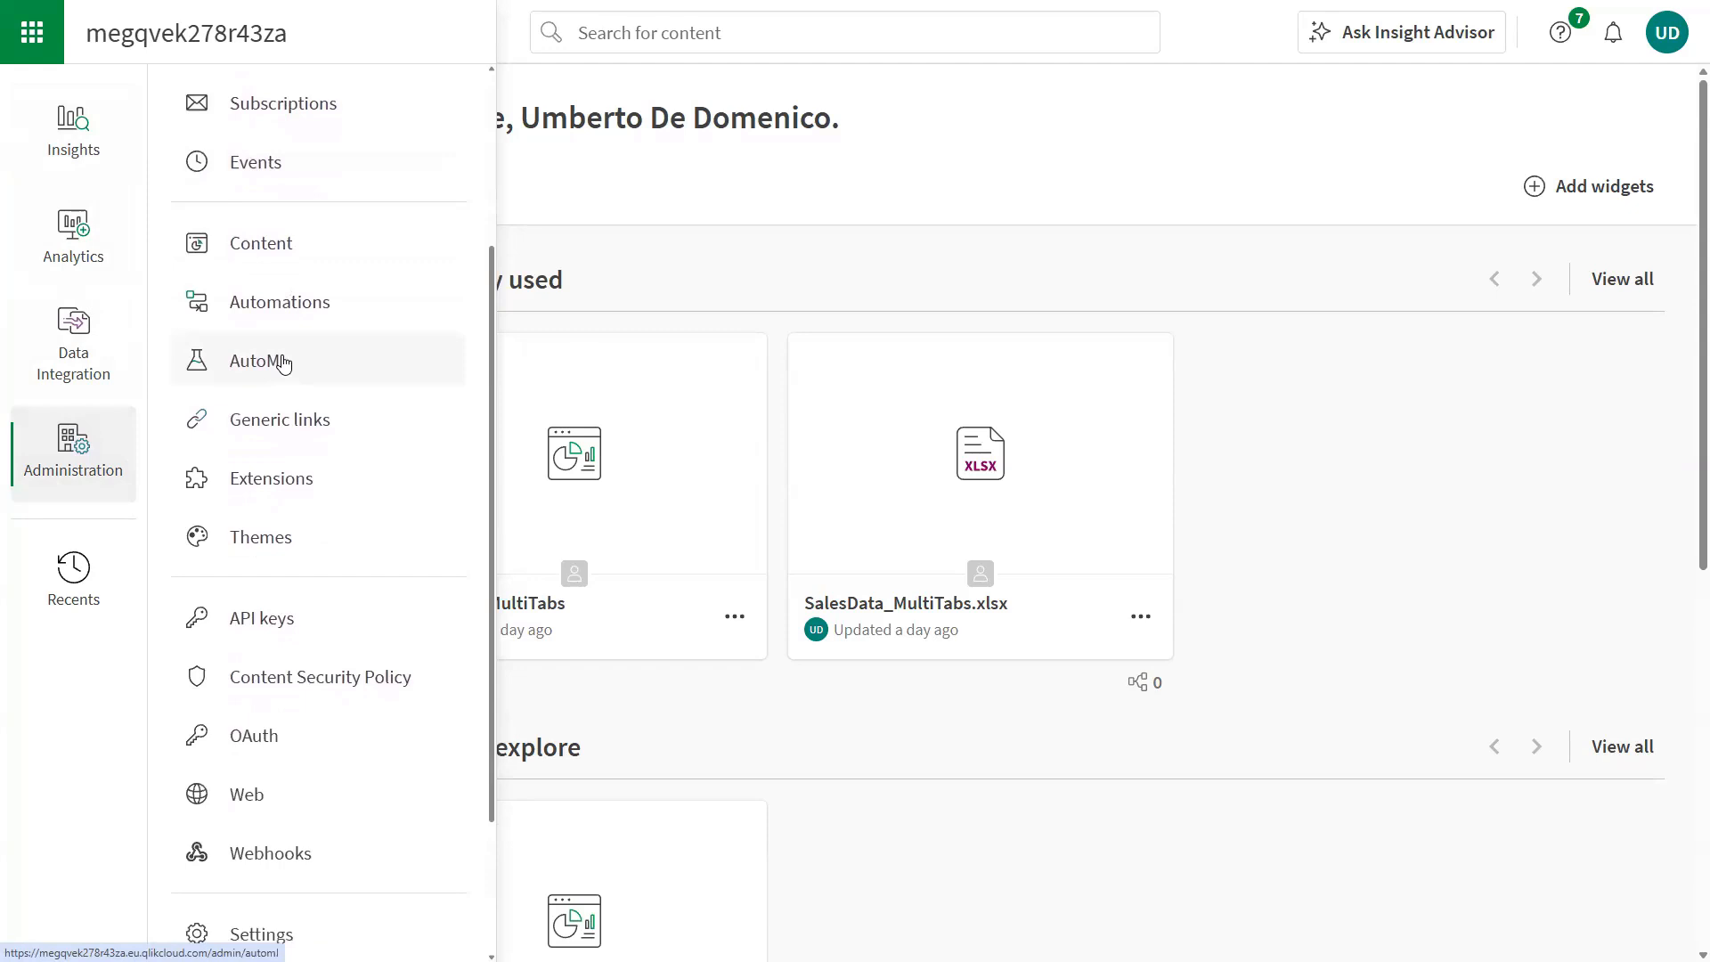
{"action": "scroll", "coordinate": [283, 364], "scroll_direction": "down", "scroll_amount": 2}
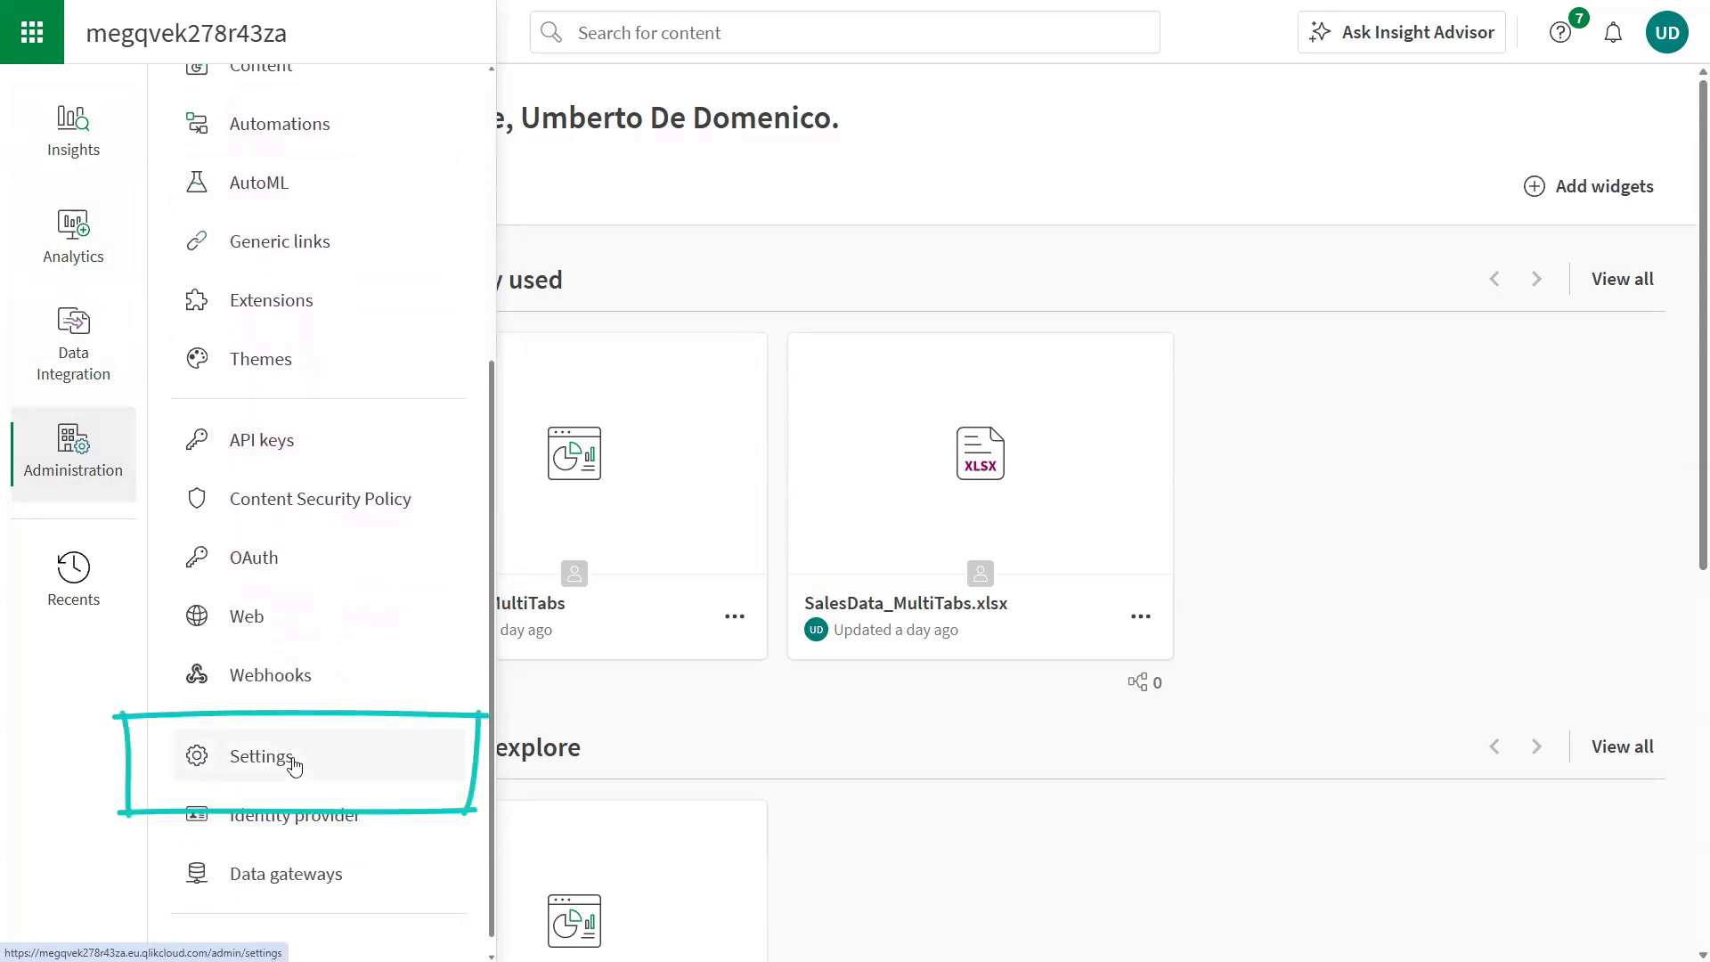
{"action": "left_click", "coordinate": [294, 766]}
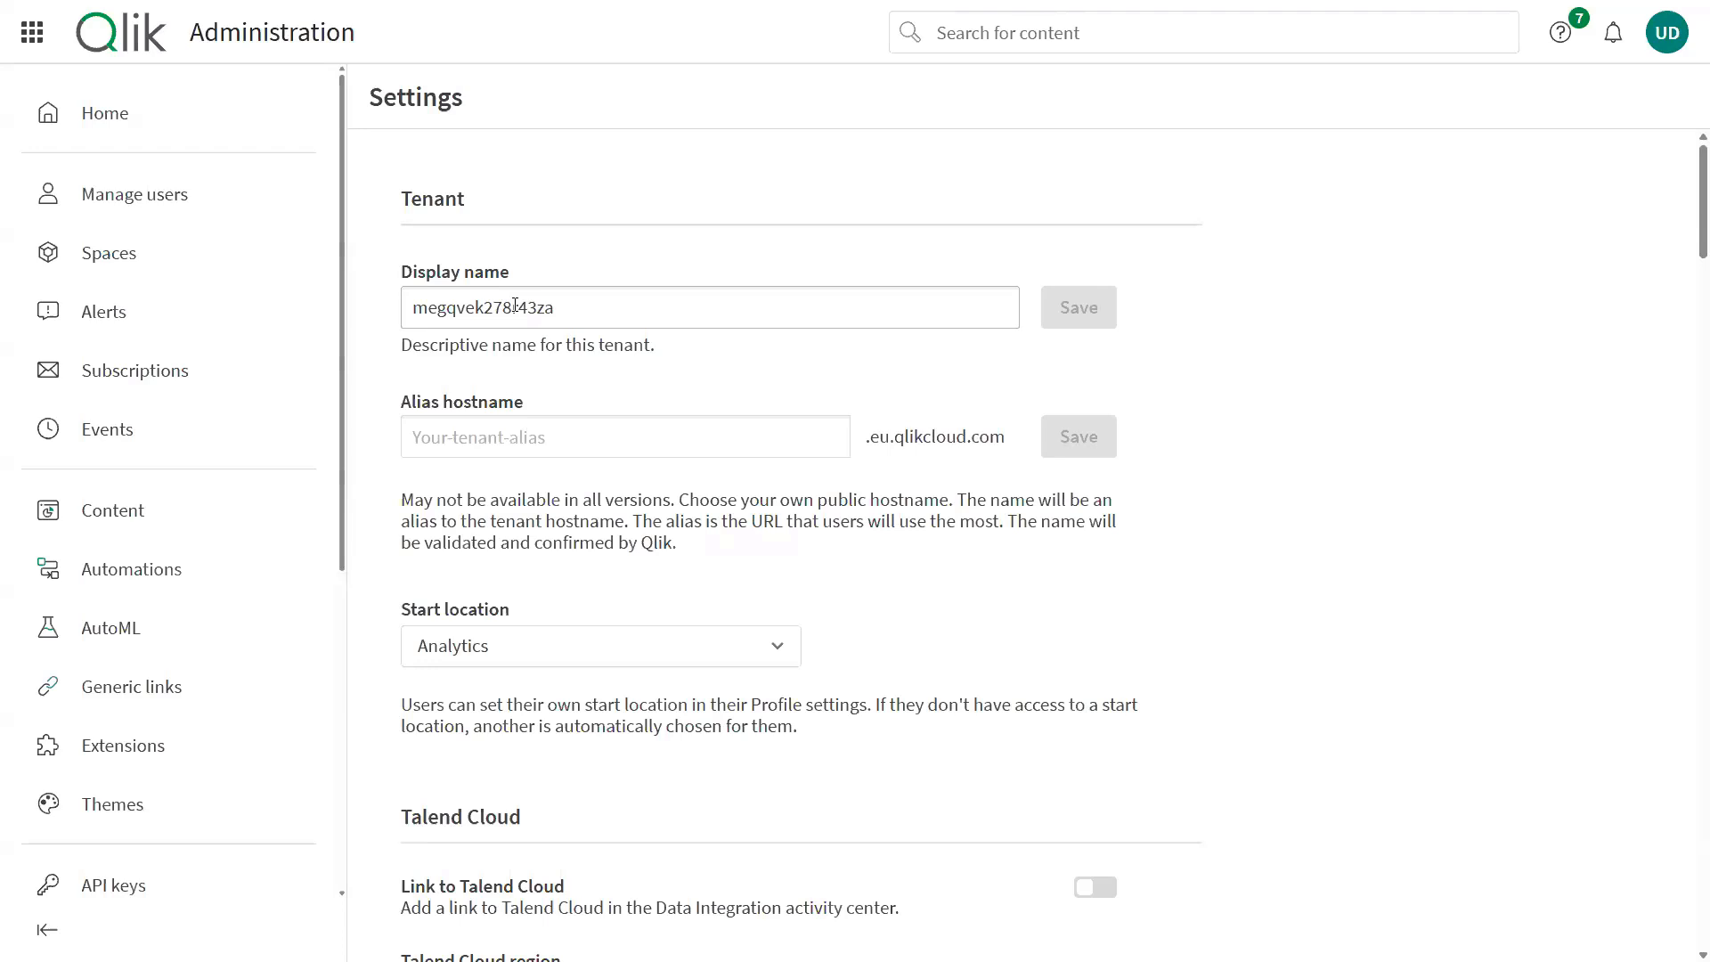
Step: Set the tenant's alias hostname to Techtalks and save it
{"action": "left_click", "coordinate": [552, 439]}
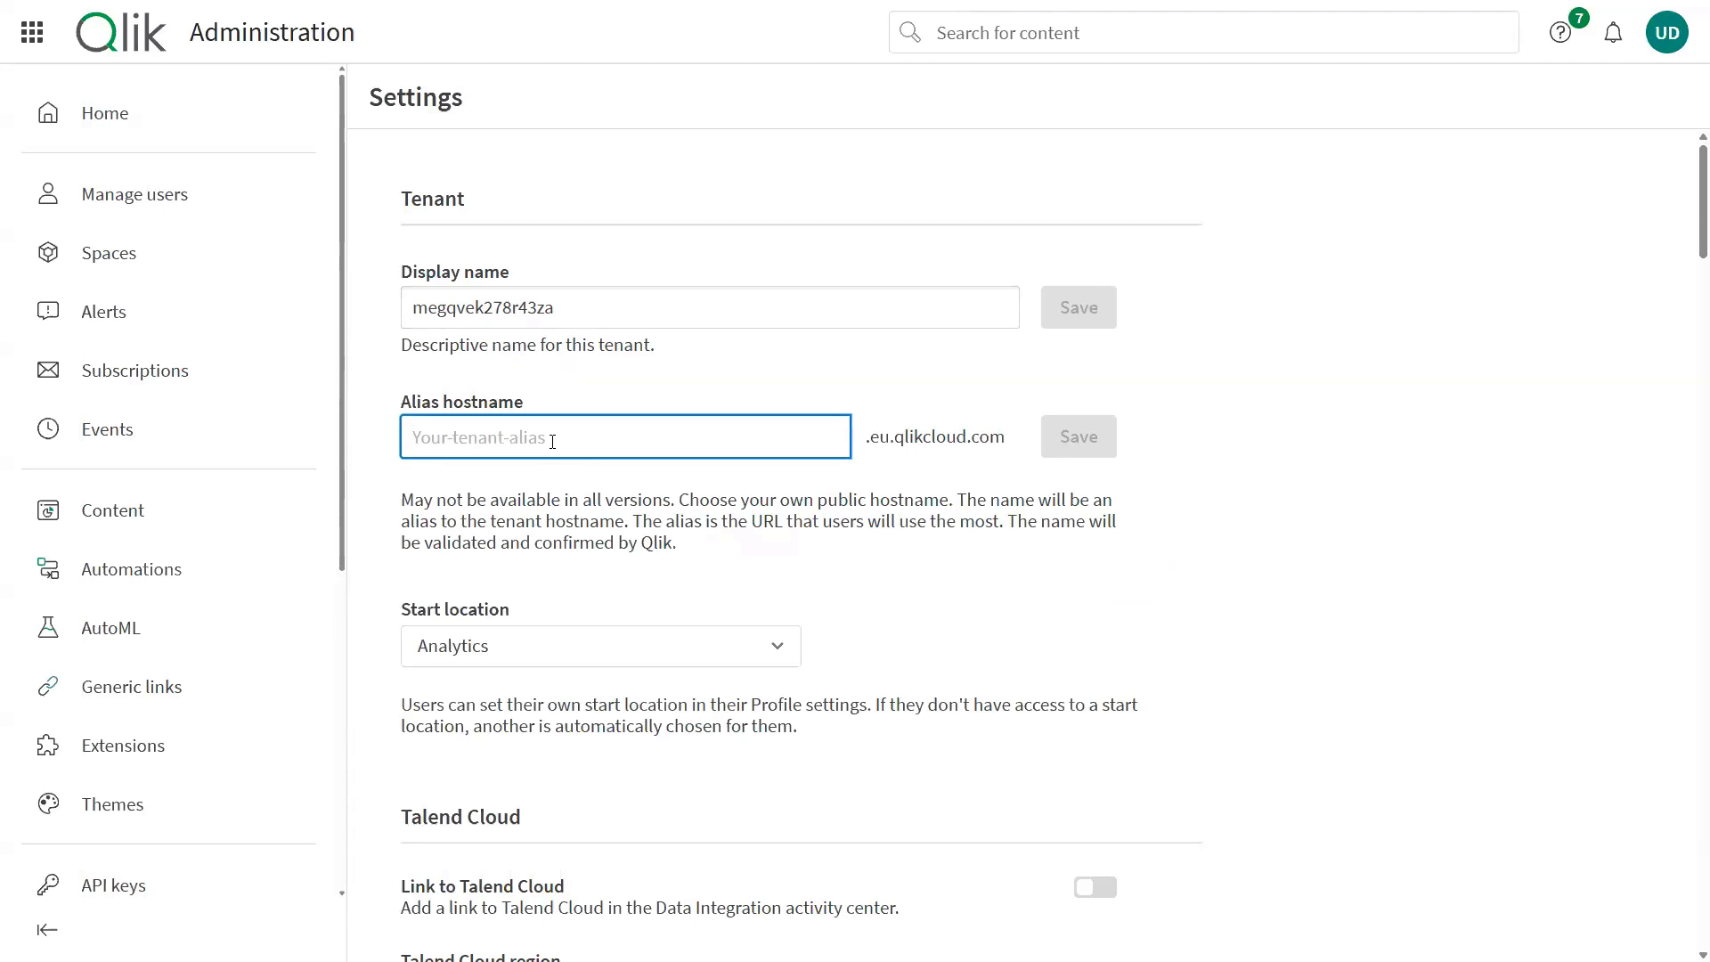
{"action": "type", "text": "Techt"}
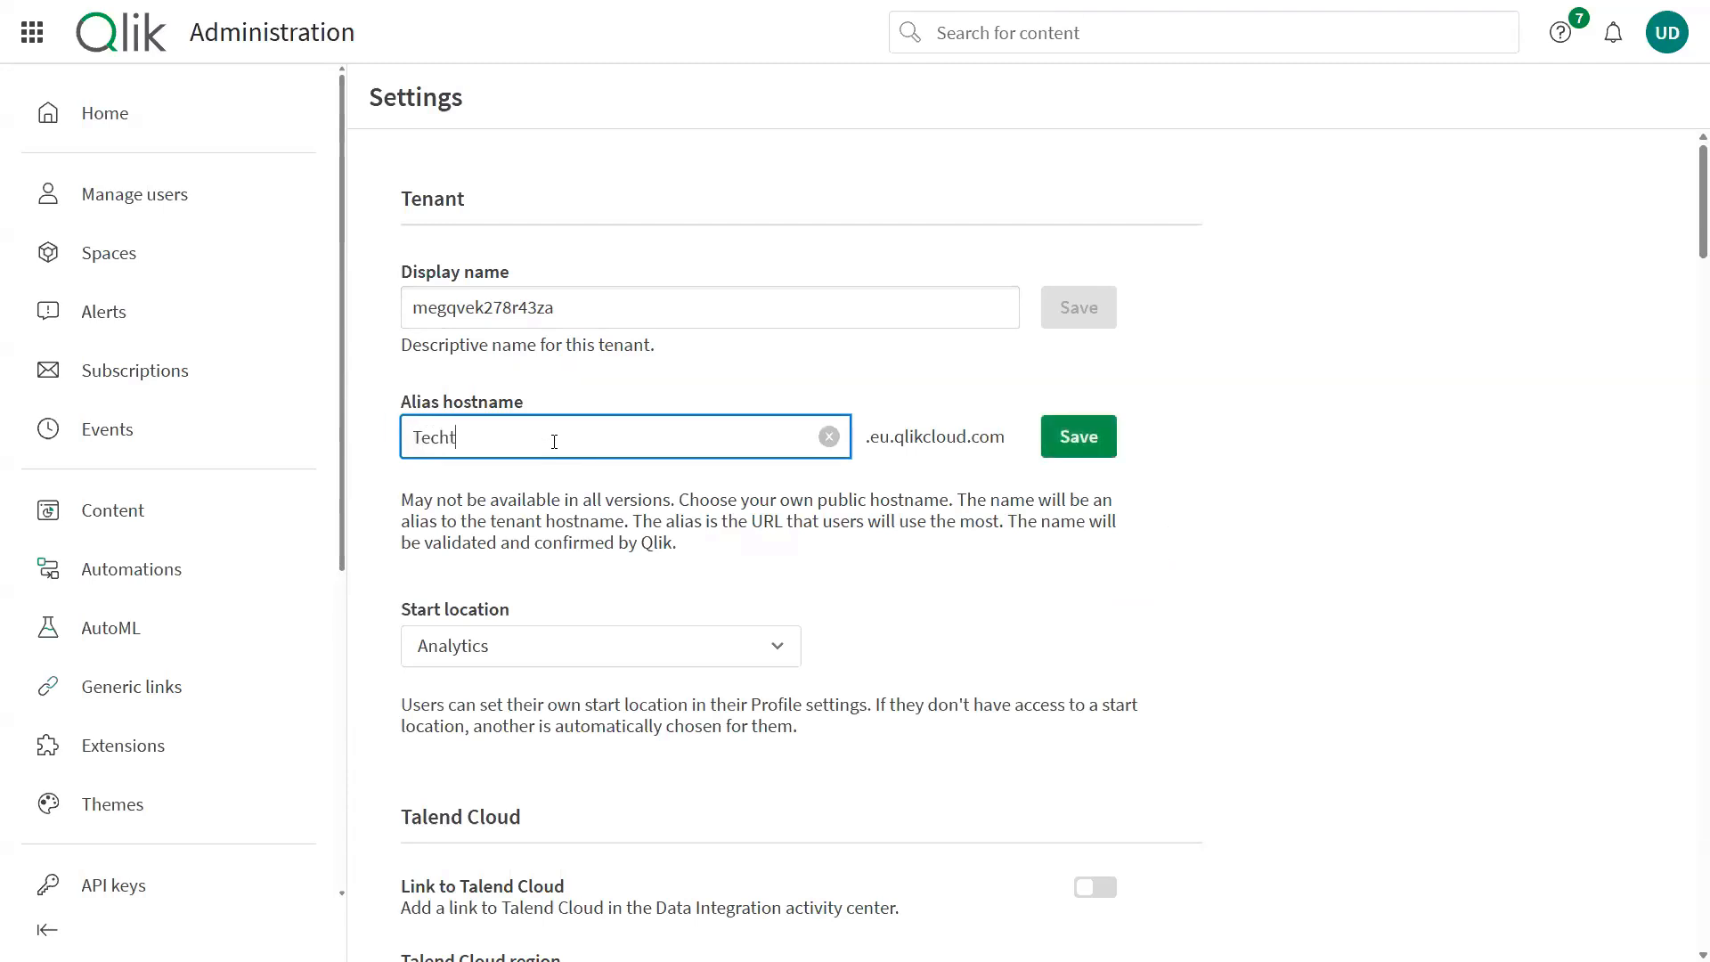
{"action": "type", "text": "alk"}
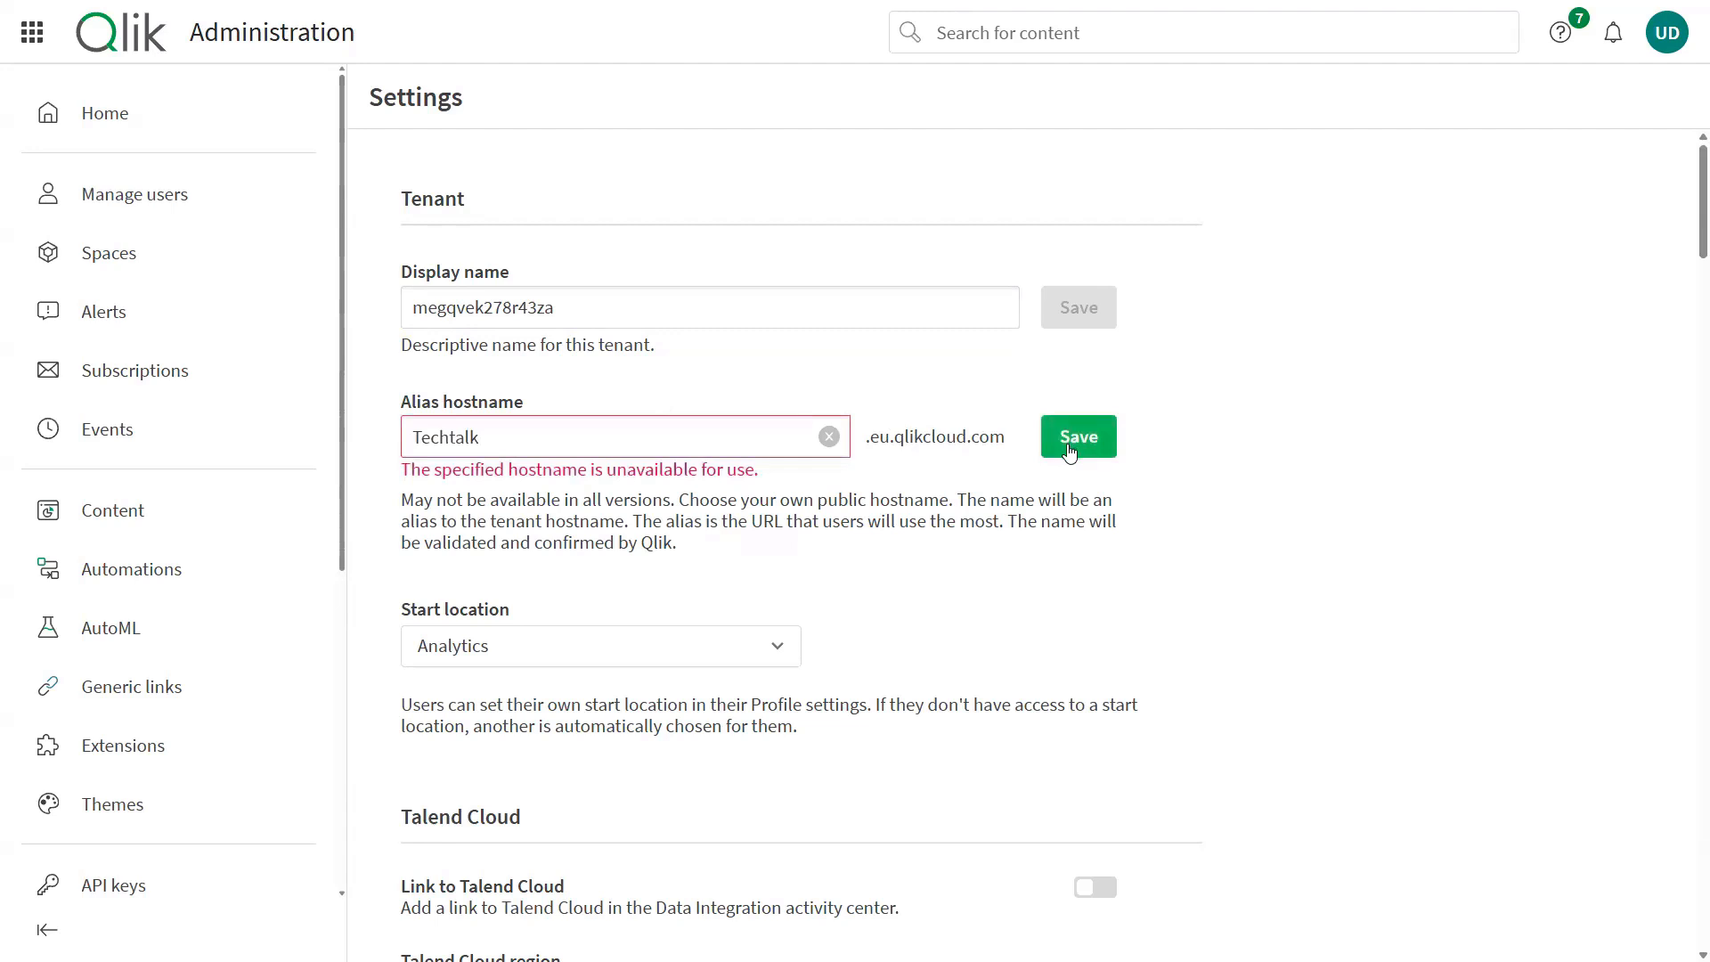
{"action": "left_click", "coordinate": [575, 422]}
{"action": "type", "text": "s"}
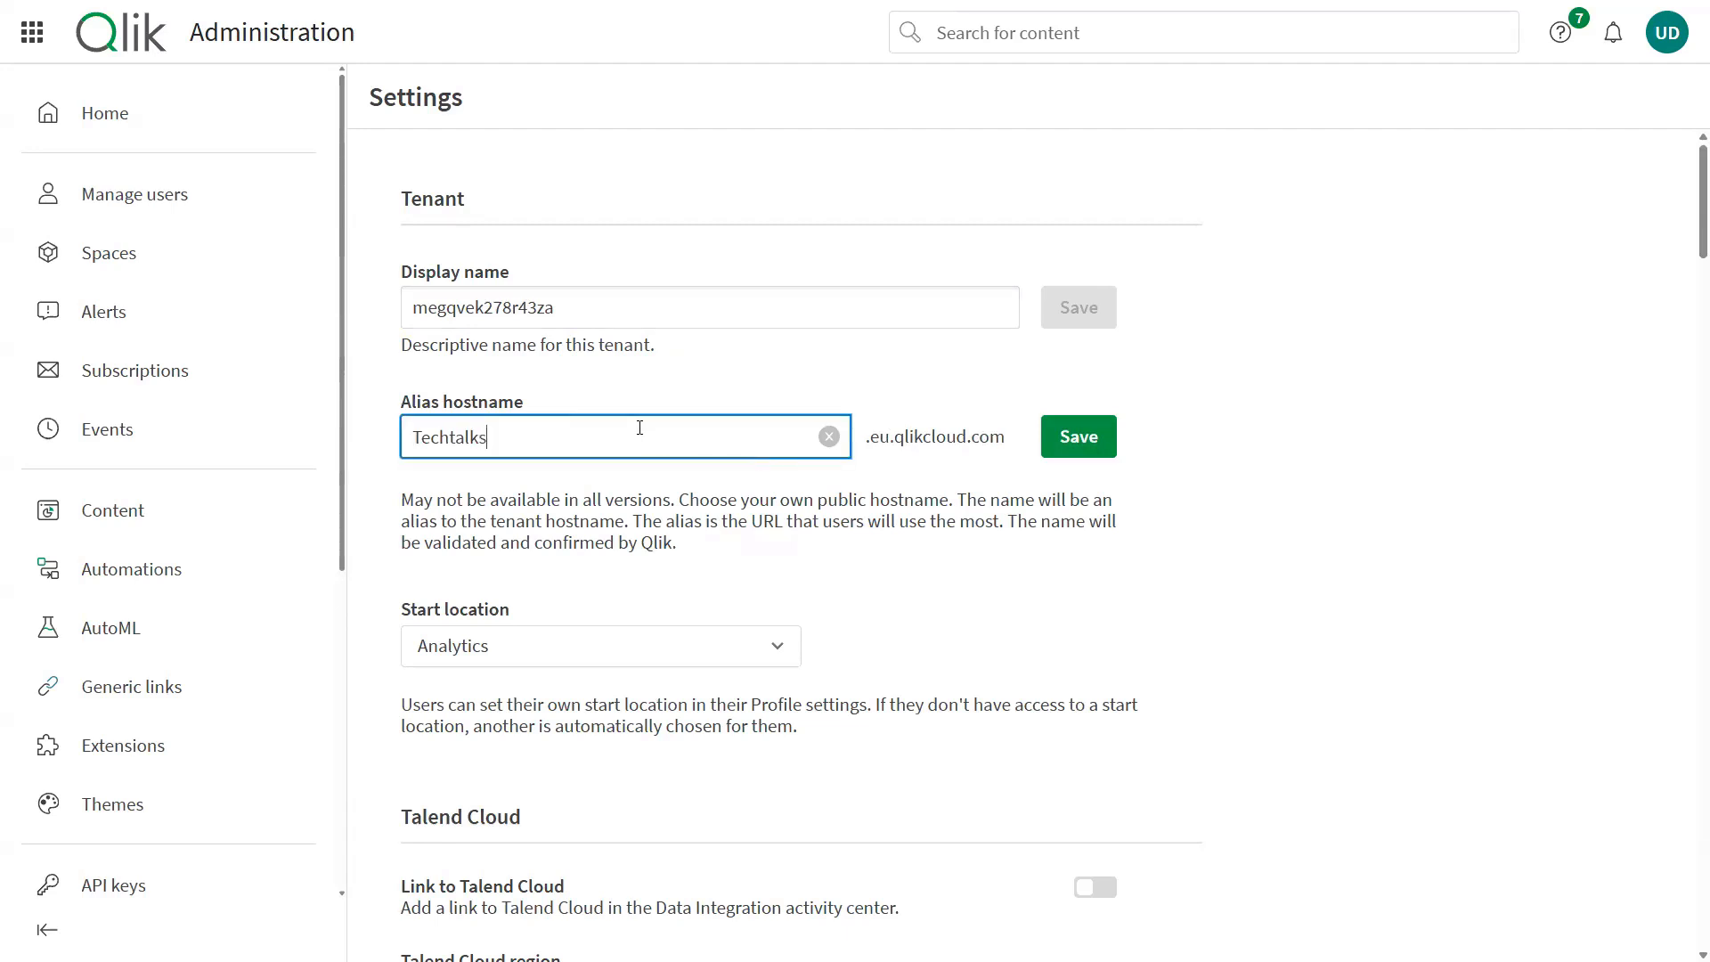
{"action": "left_click", "coordinate": [1094, 444]}
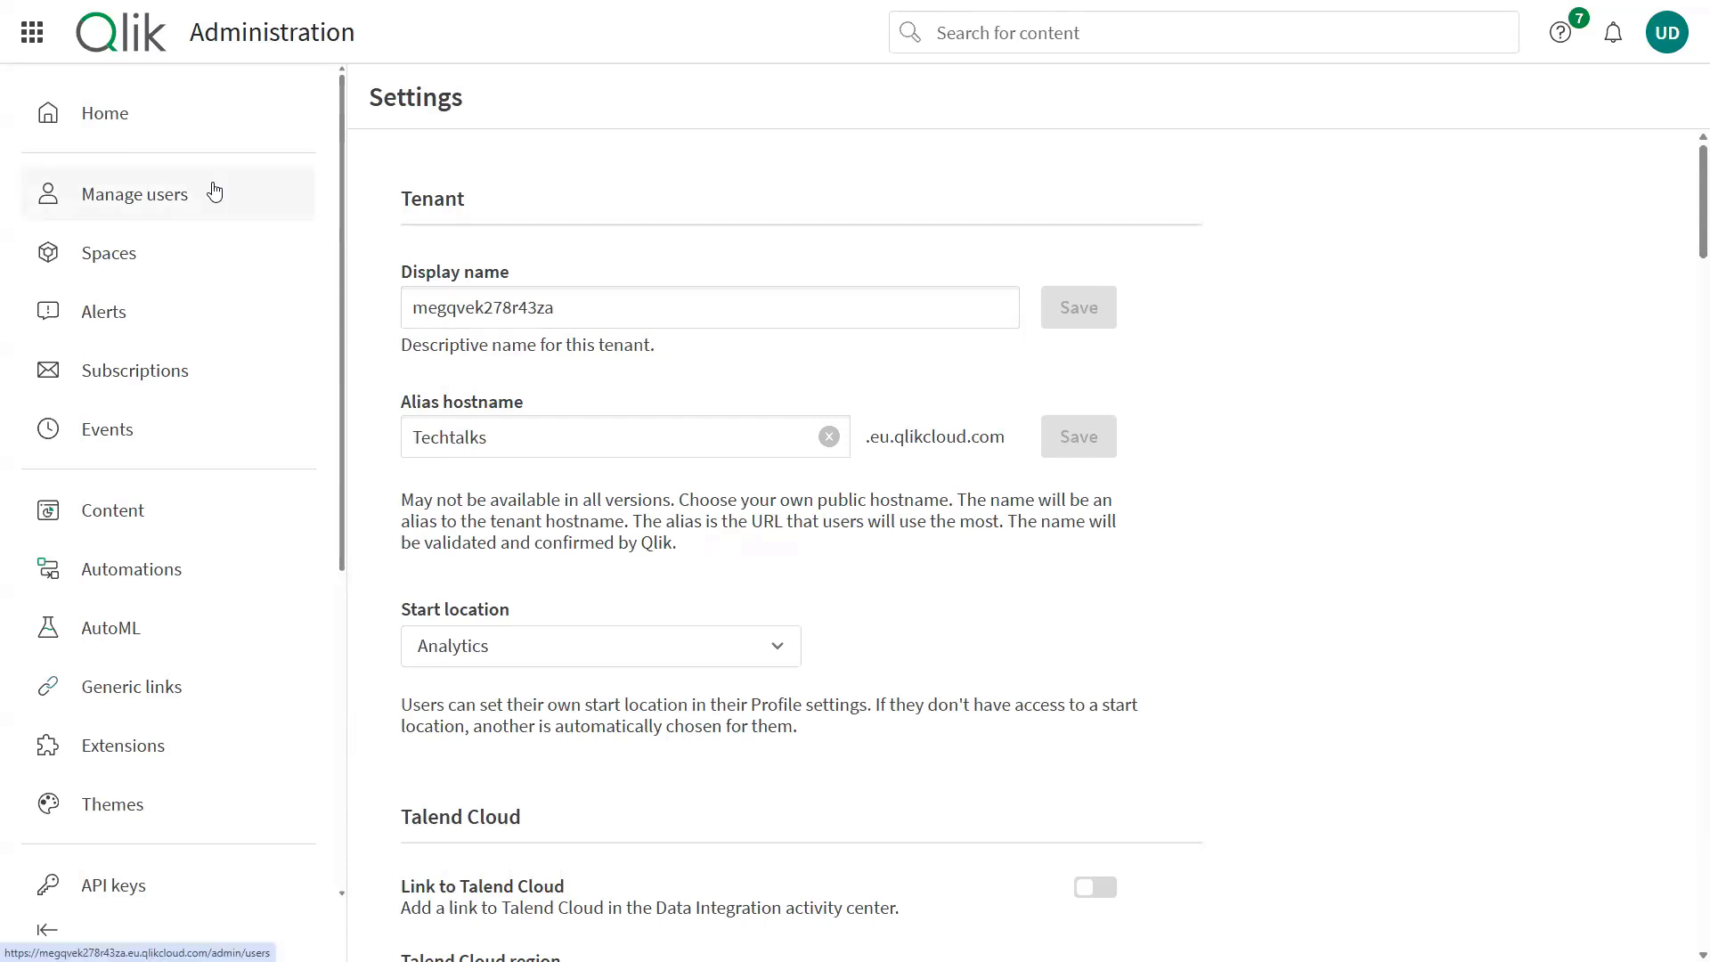
Step: Open the Identity provider page and read the Qlik Community article on configuring Azure AD as an IdP for Qlik Sense Enterprise SaaS
{"action": "scroll", "coordinate": [202, 267], "scroll_direction": "down", "scroll_amount": 5}
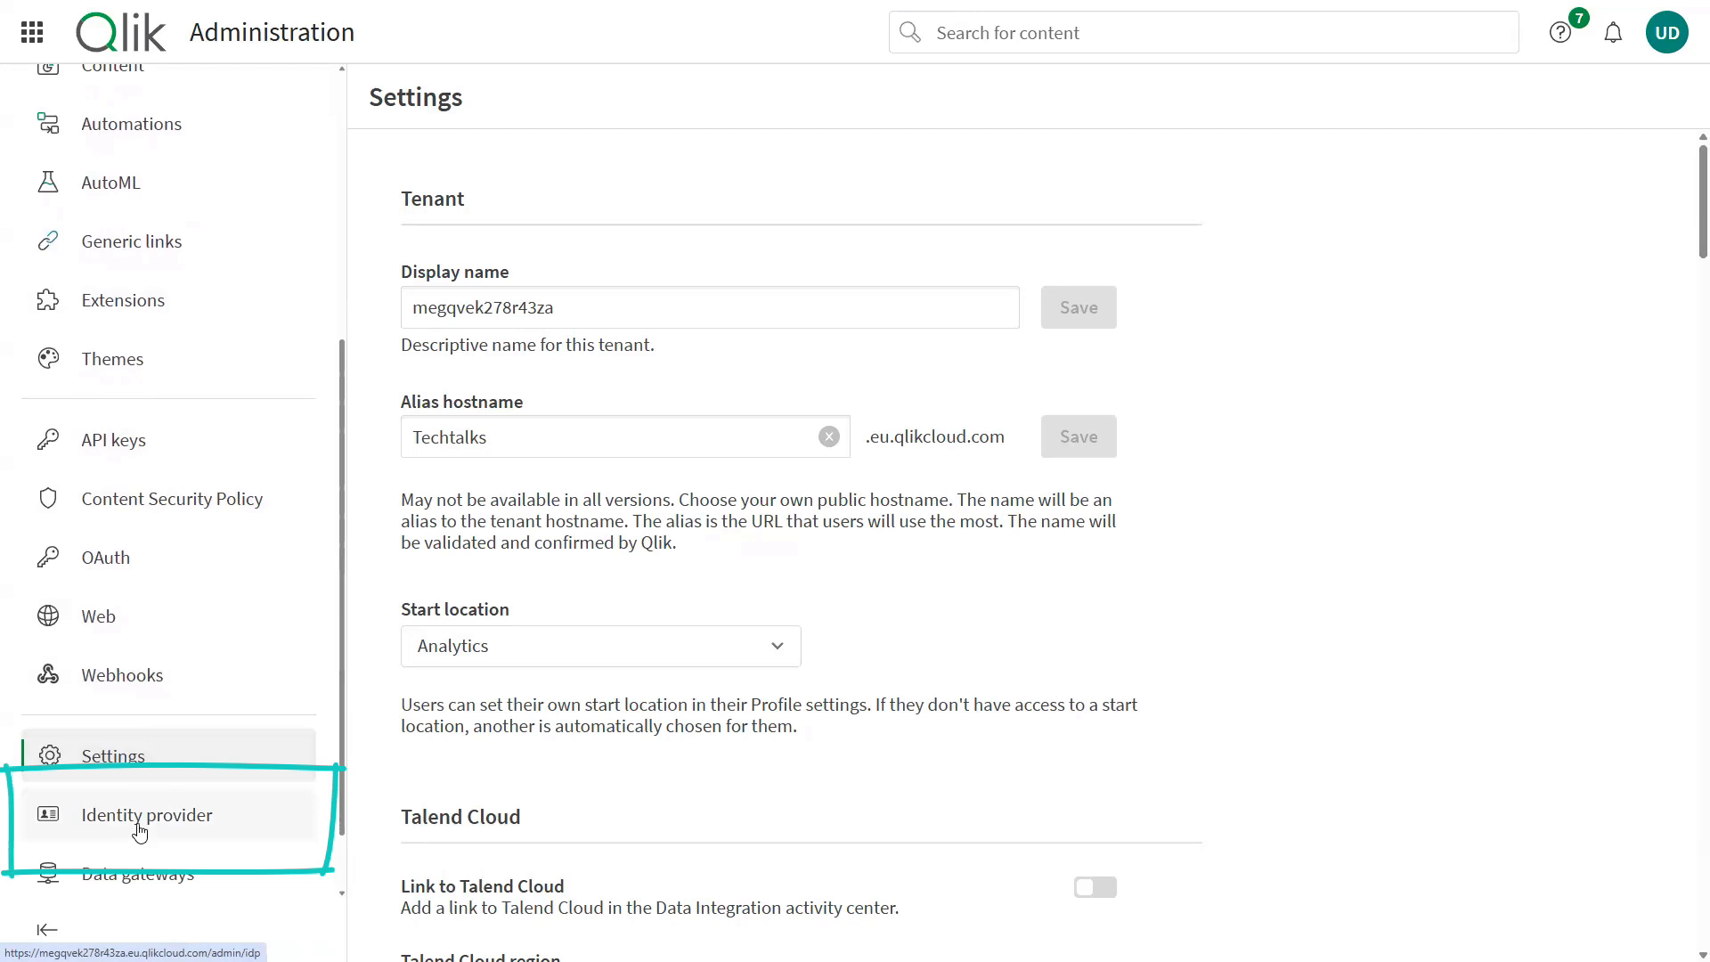
{"action": "left_click", "coordinate": [140, 828]}
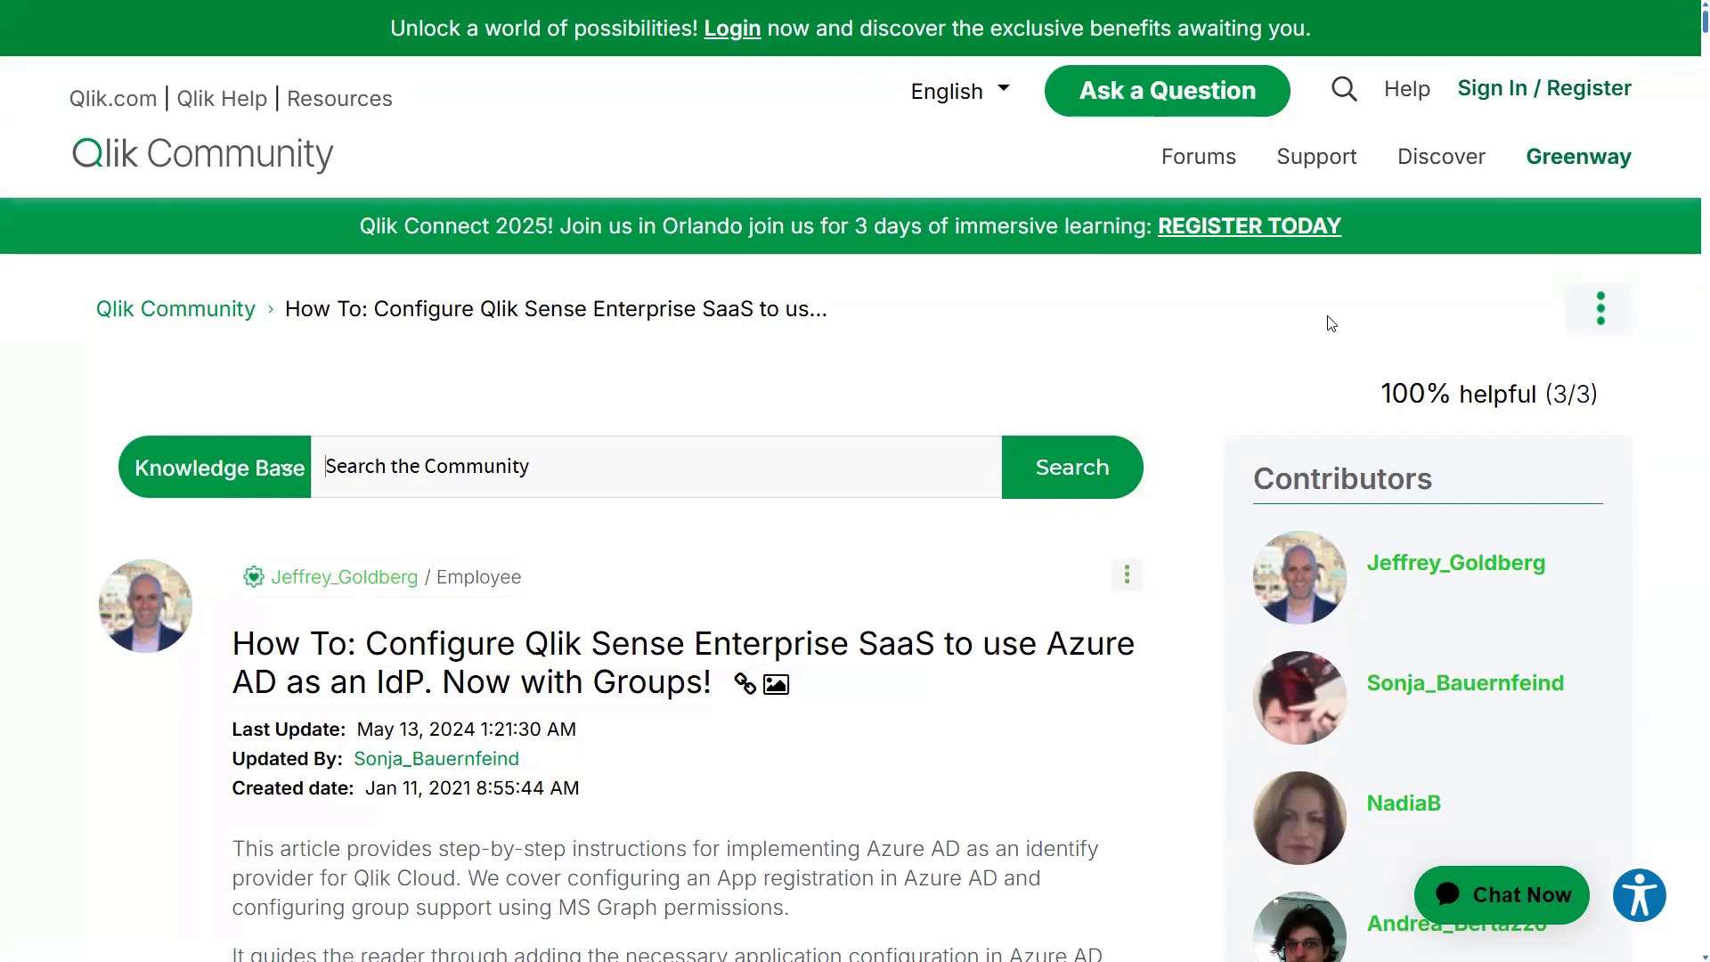
{"action": "scroll", "coordinate": [1329, 324], "scroll_direction": "down", "scroll_amount": 8}
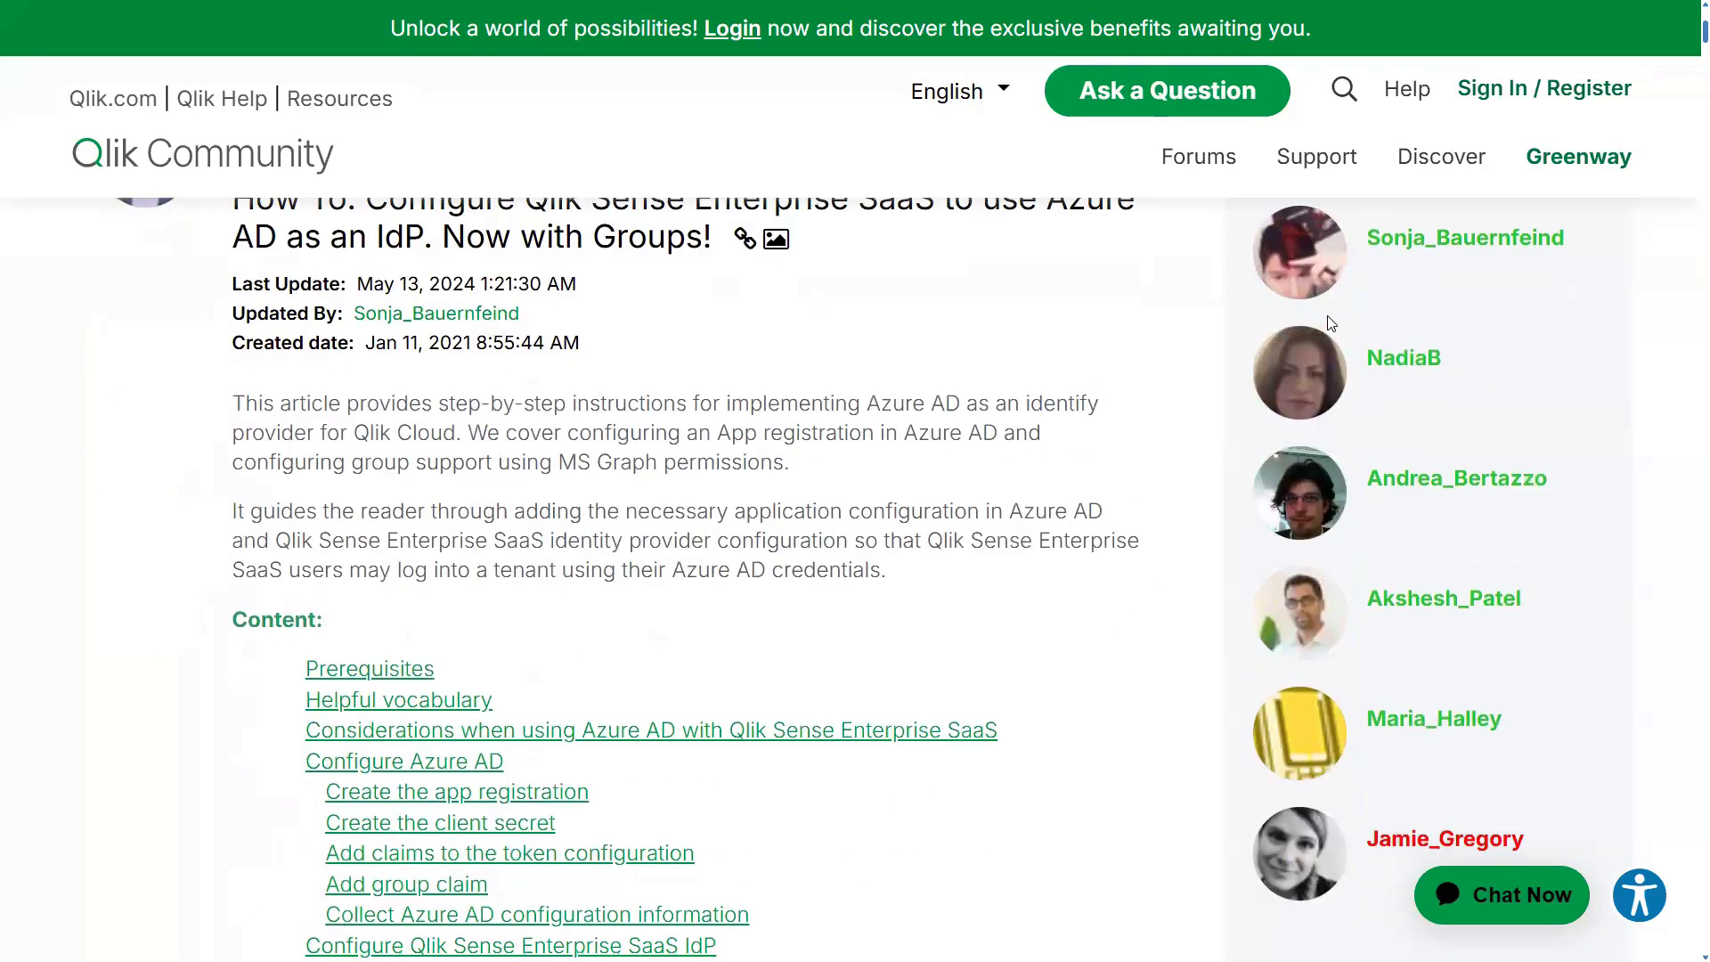
{"action": "scroll", "coordinate": [1327, 322], "scroll_direction": "down", "scroll_amount": 4}
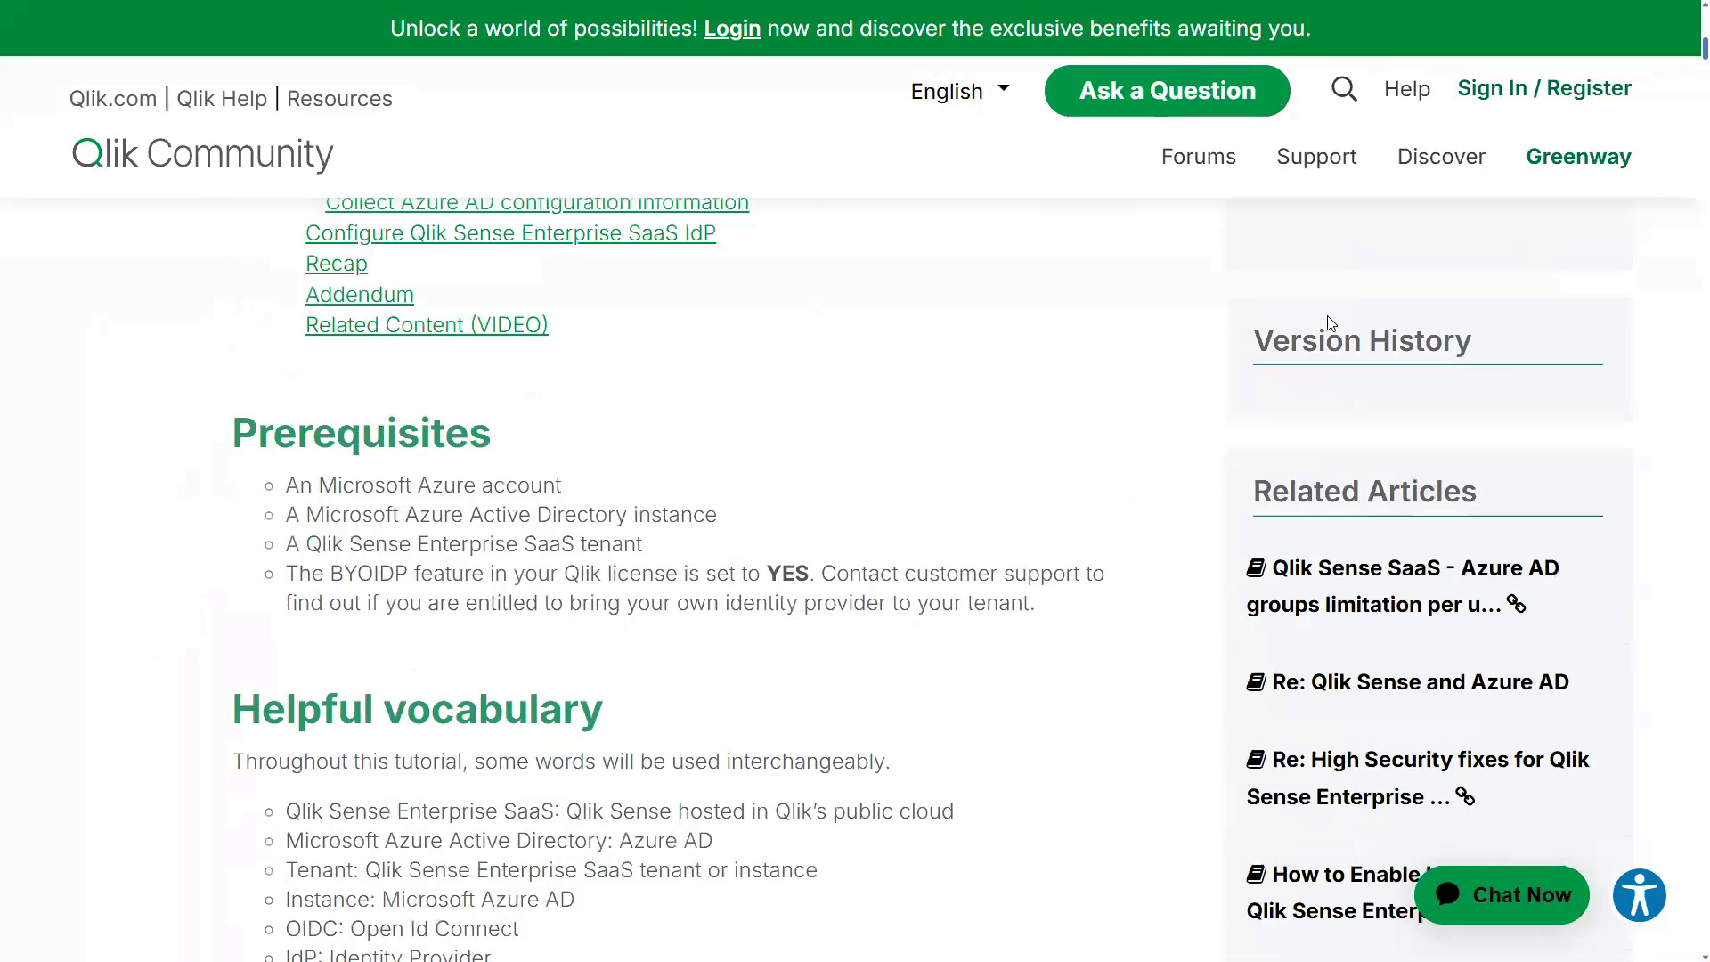
{"action": "scroll", "coordinate": [1327, 322], "scroll_direction": "down", "scroll_amount": 10}
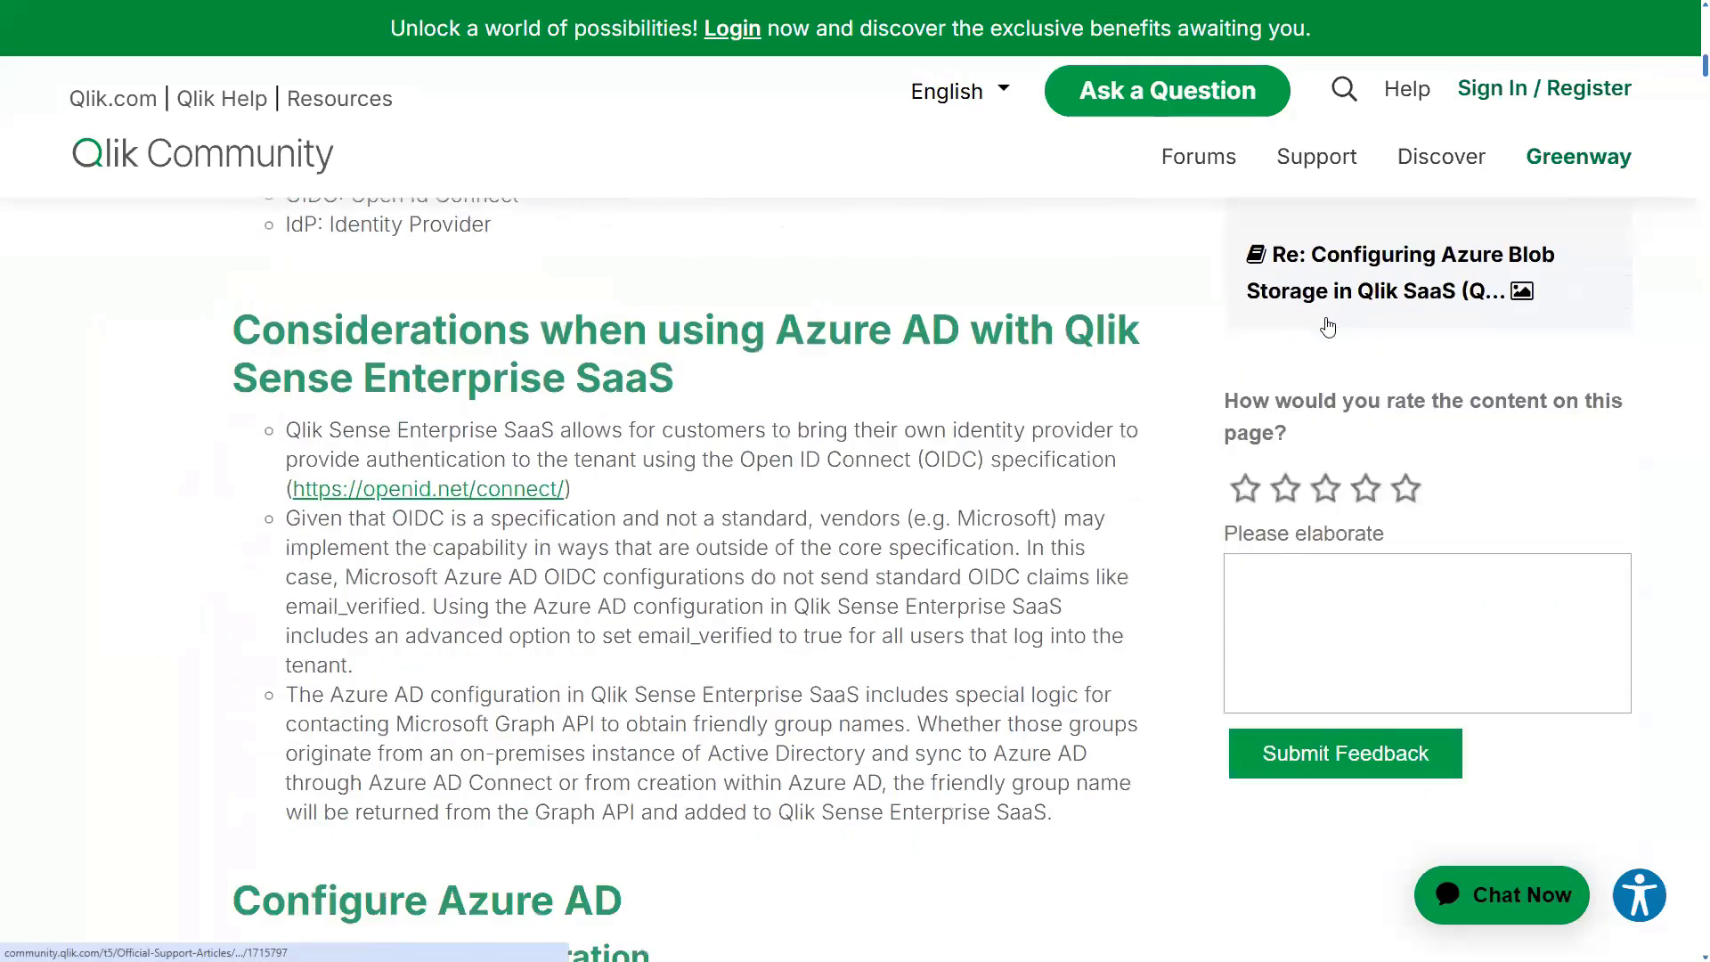
{"action": "scroll", "coordinate": [1498, 291], "scroll_direction": "down", "scroll_amount": 6}
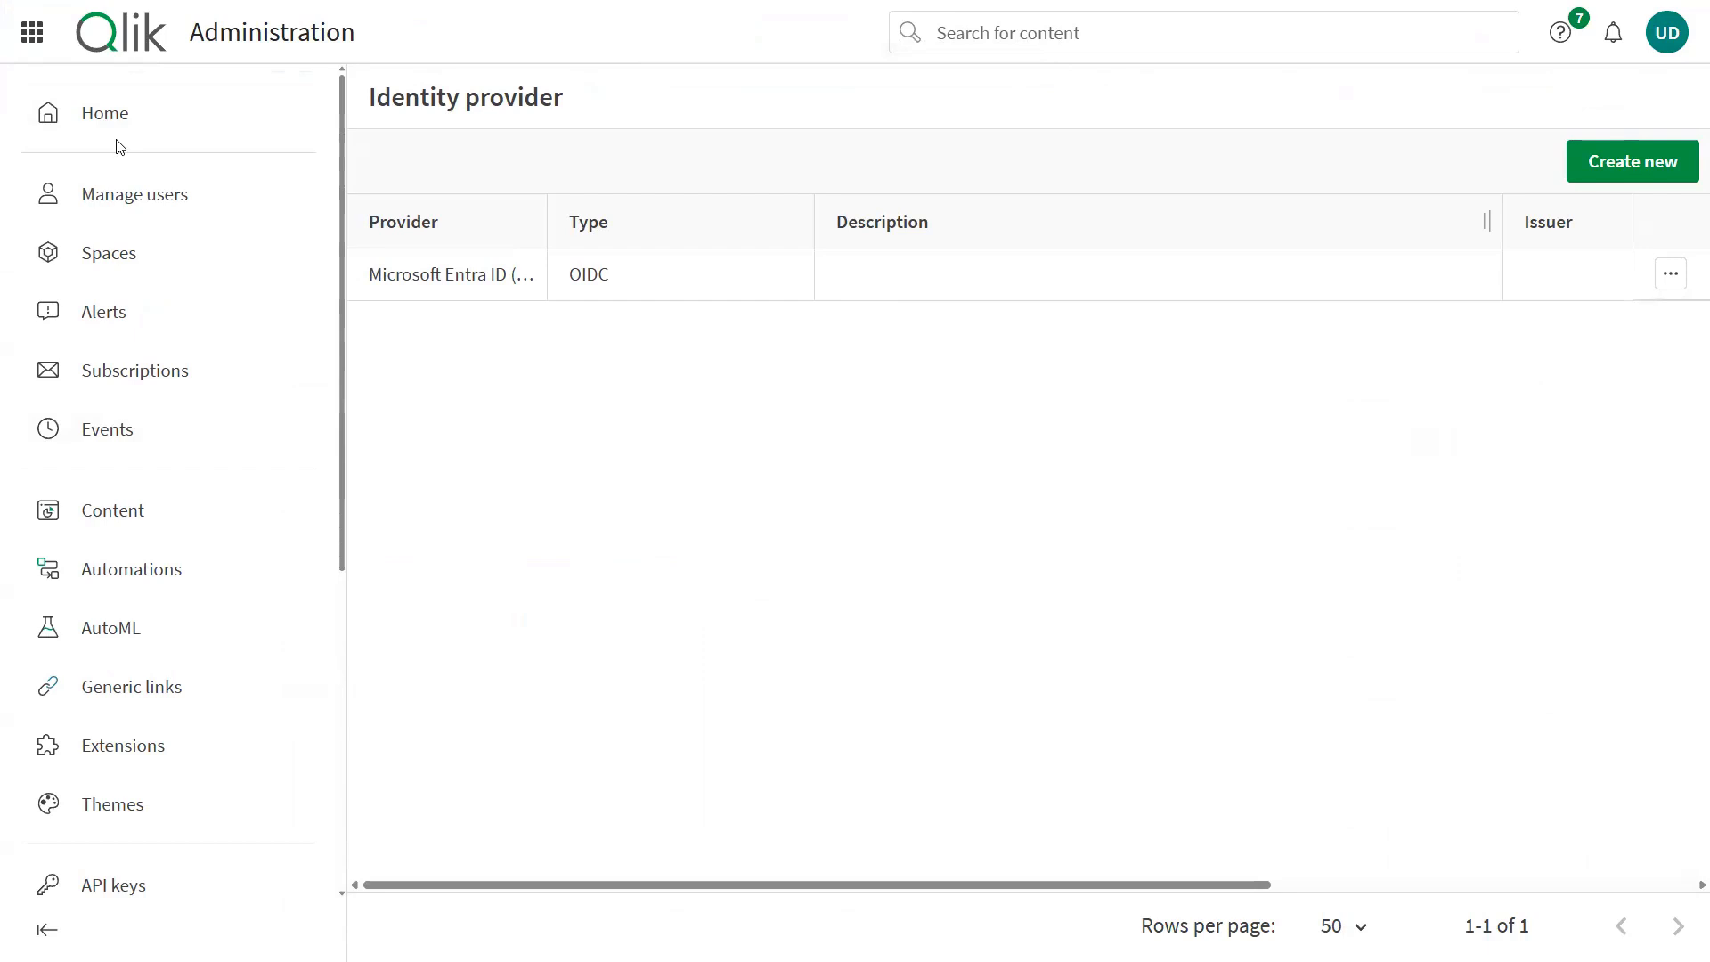
Step: Review the tenant's capacity consumption on the Administration home page and start inviting a user from user management
{"action": "left_click", "coordinate": [122, 128]}
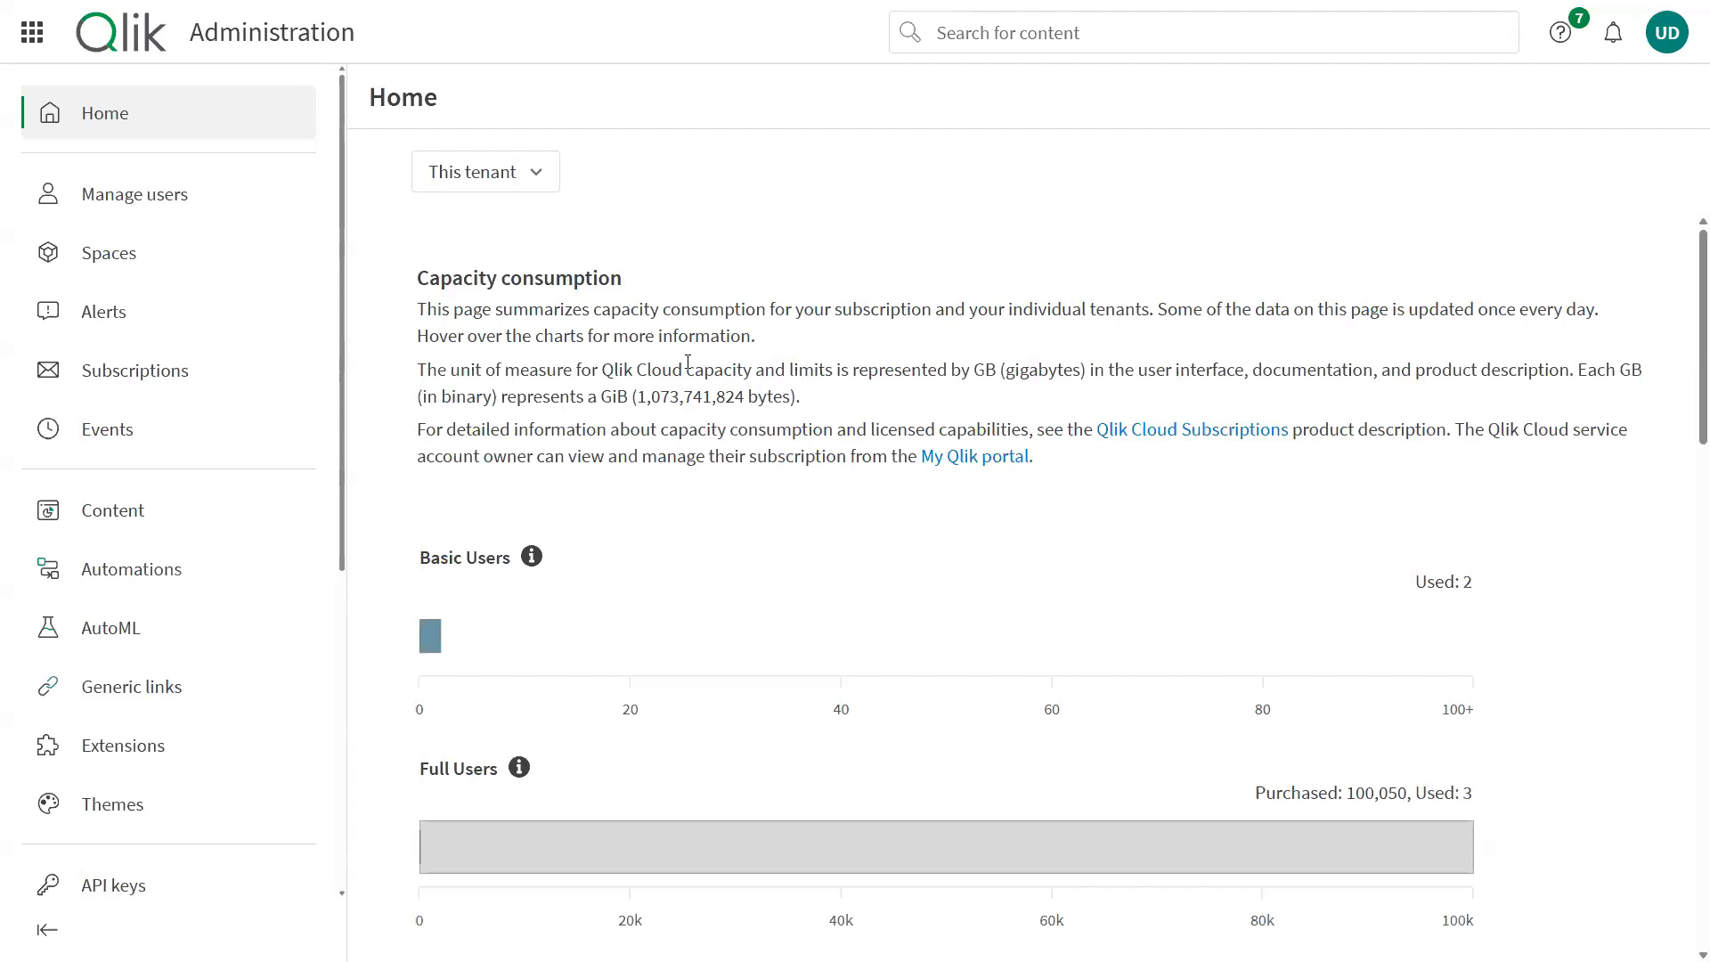
{"action": "scroll", "coordinate": [893, 409], "scroll_direction": "down", "scroll_amount": 1}
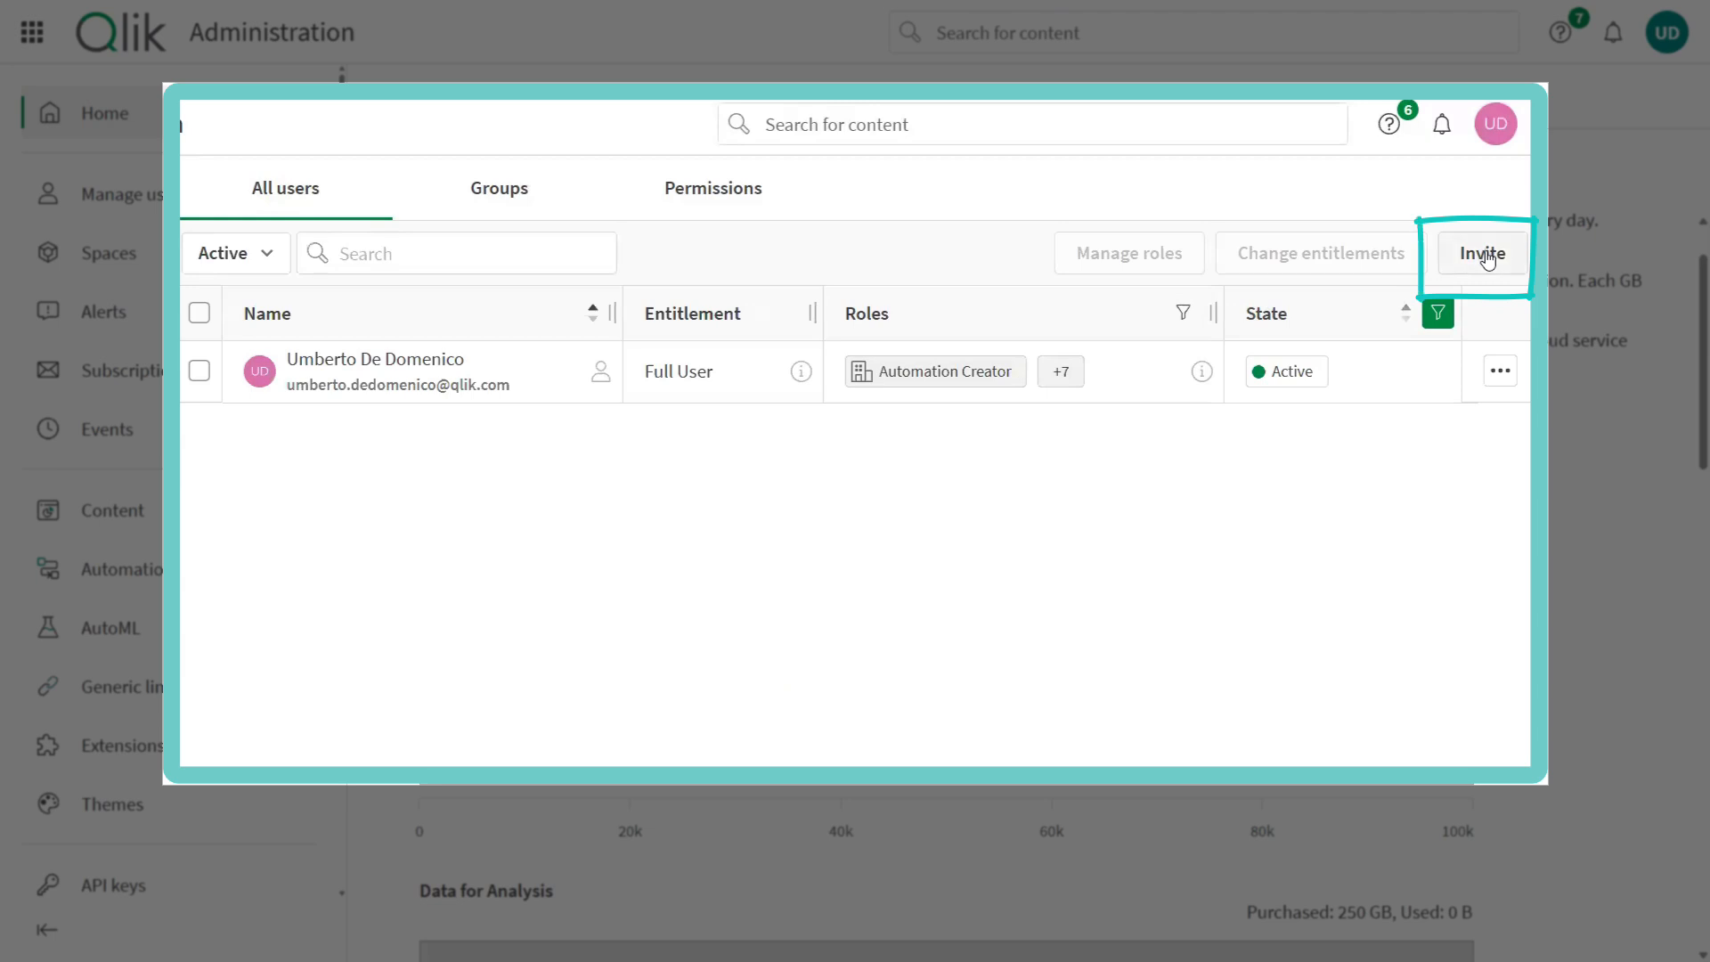
{"action": "left_click", "coordinate": [1485, 253]}
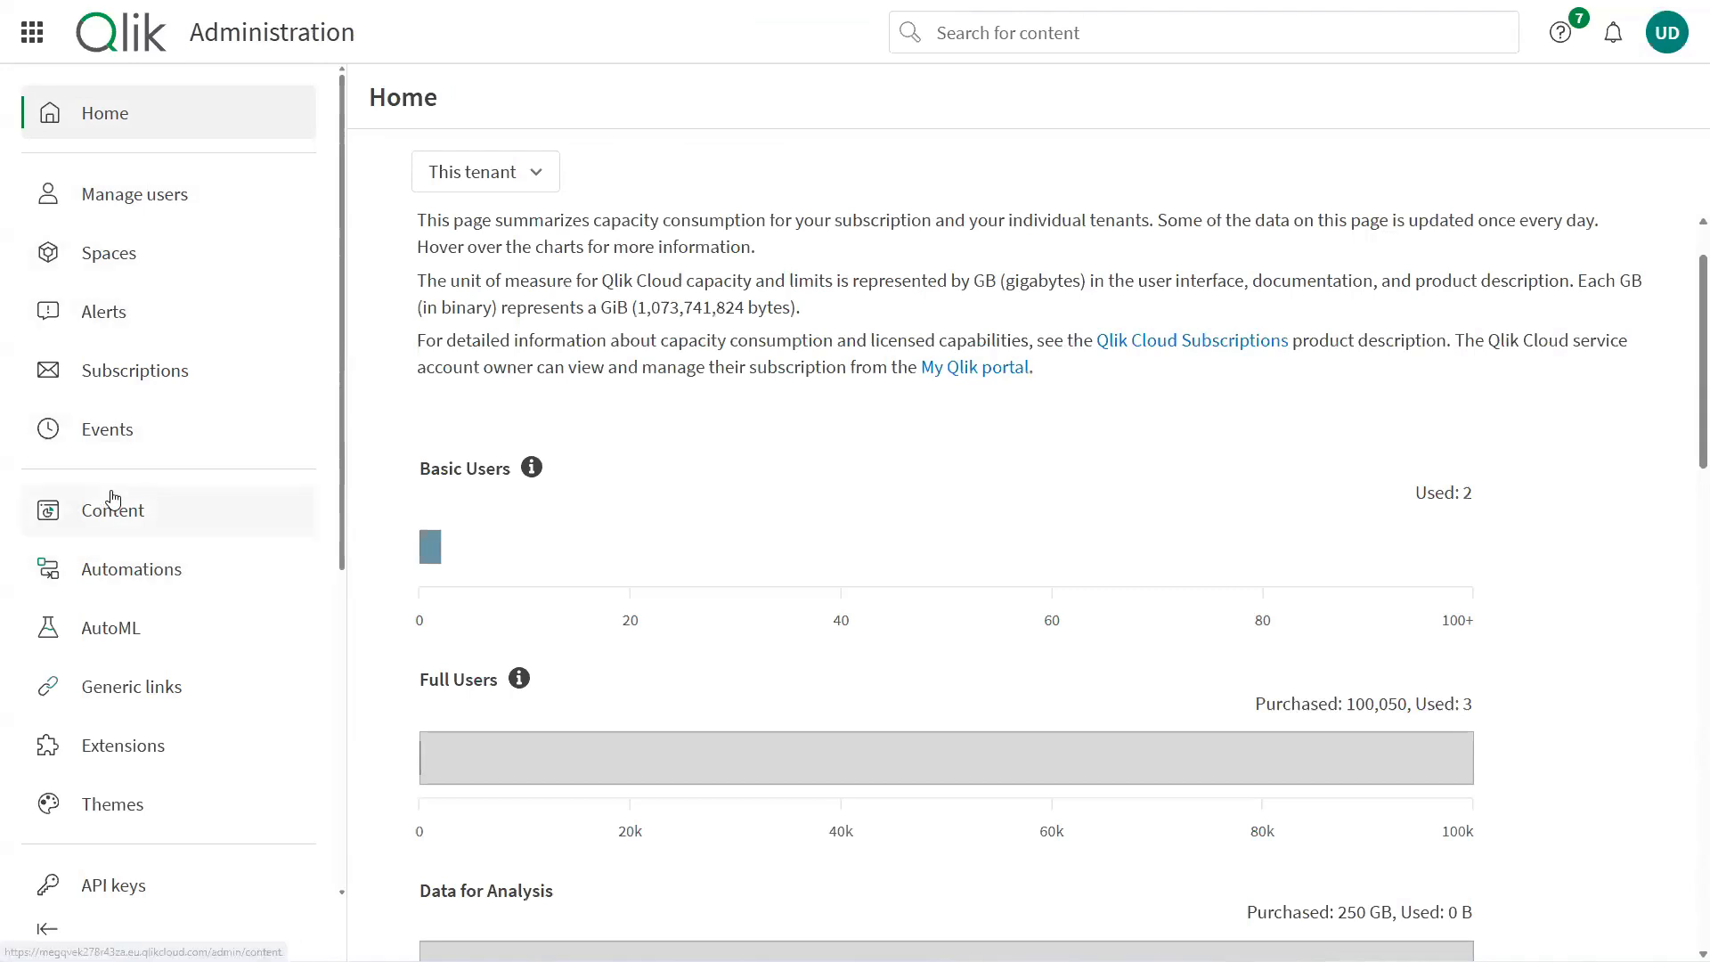
Step: Enable auto provisioning for the Microsoft Entra ID identity provider and copy the generated provisioning token
{"action": "scroll", "coordinate": [113, 499], "scroll_direction": "down", "scroll_amount": 4}
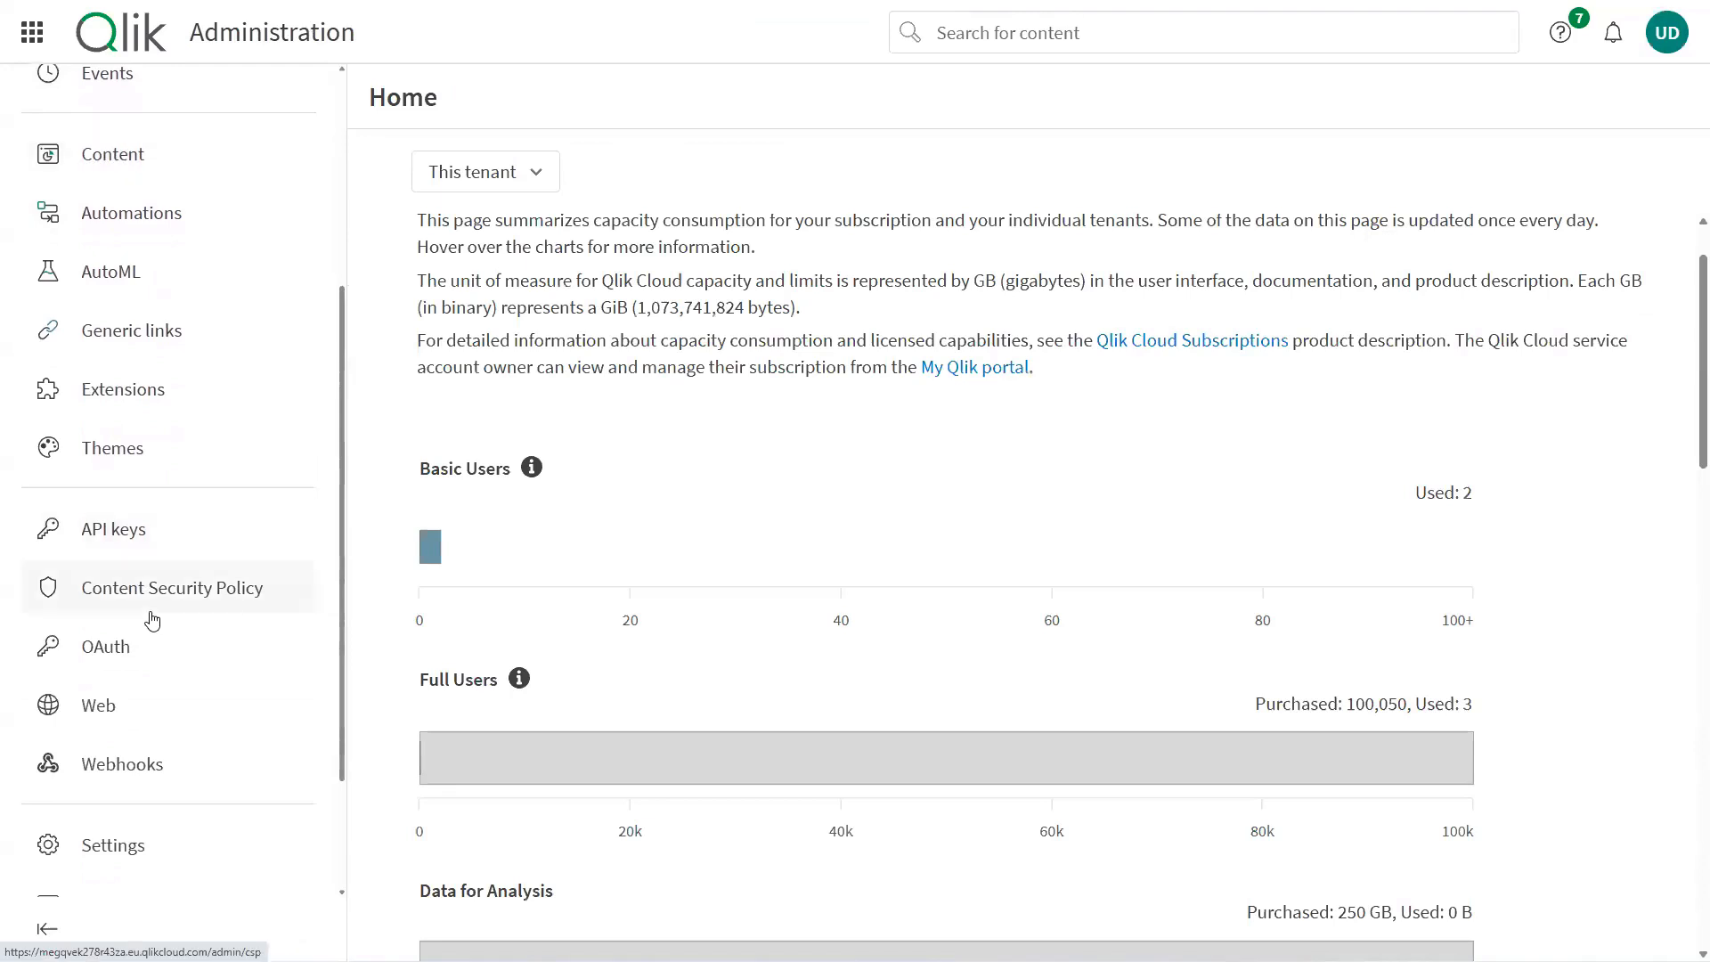
{"action": "scroll", "coordinate": [160, 641], "scroll_direction": "down", "scroll_amount": 2}
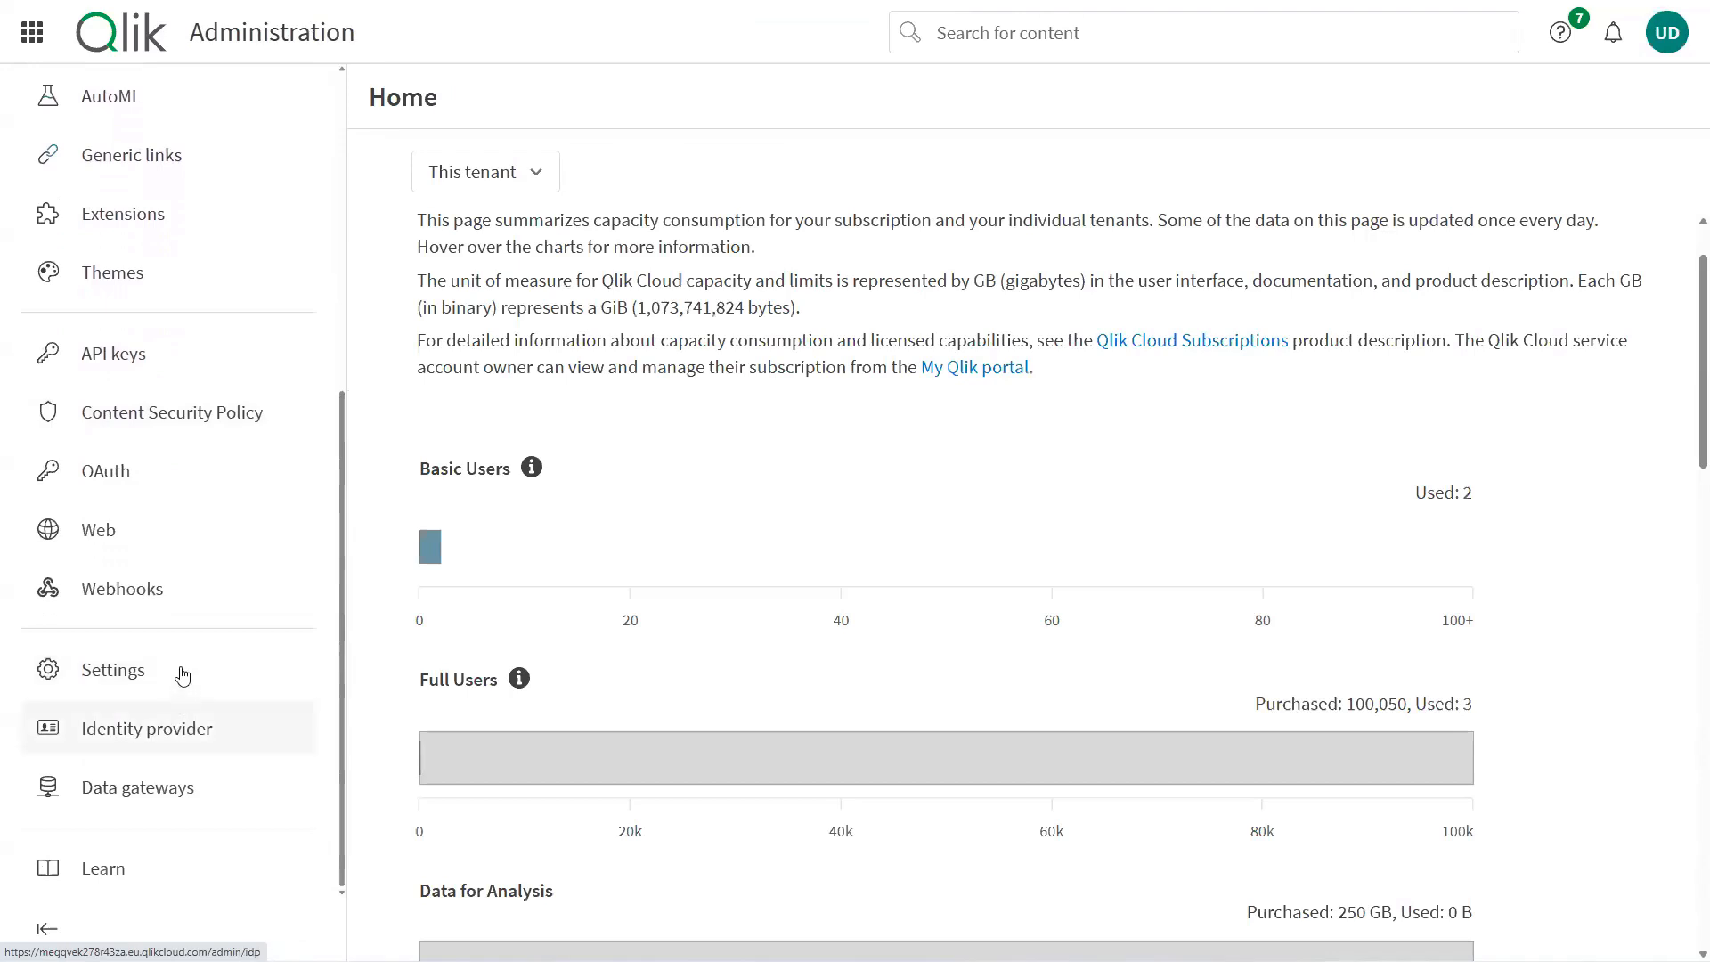
{"action": "left_click", "coordinate": [123, 729]}
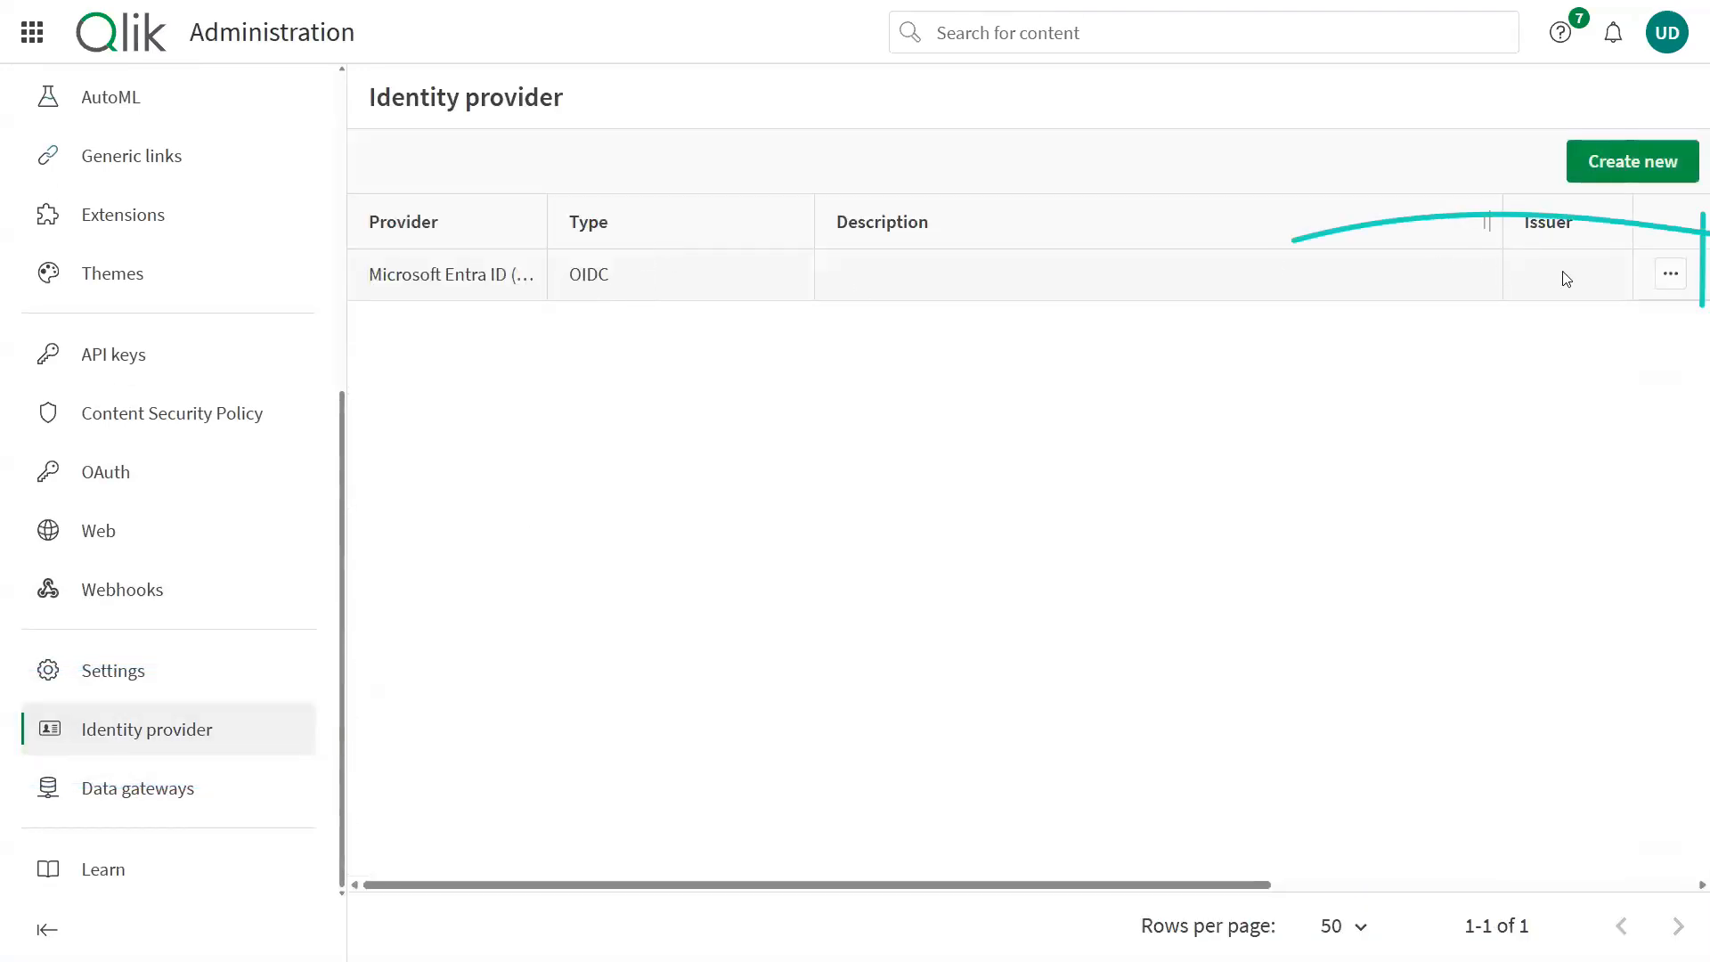
{"action": "left_click", "coordinate": [1670, 274]}
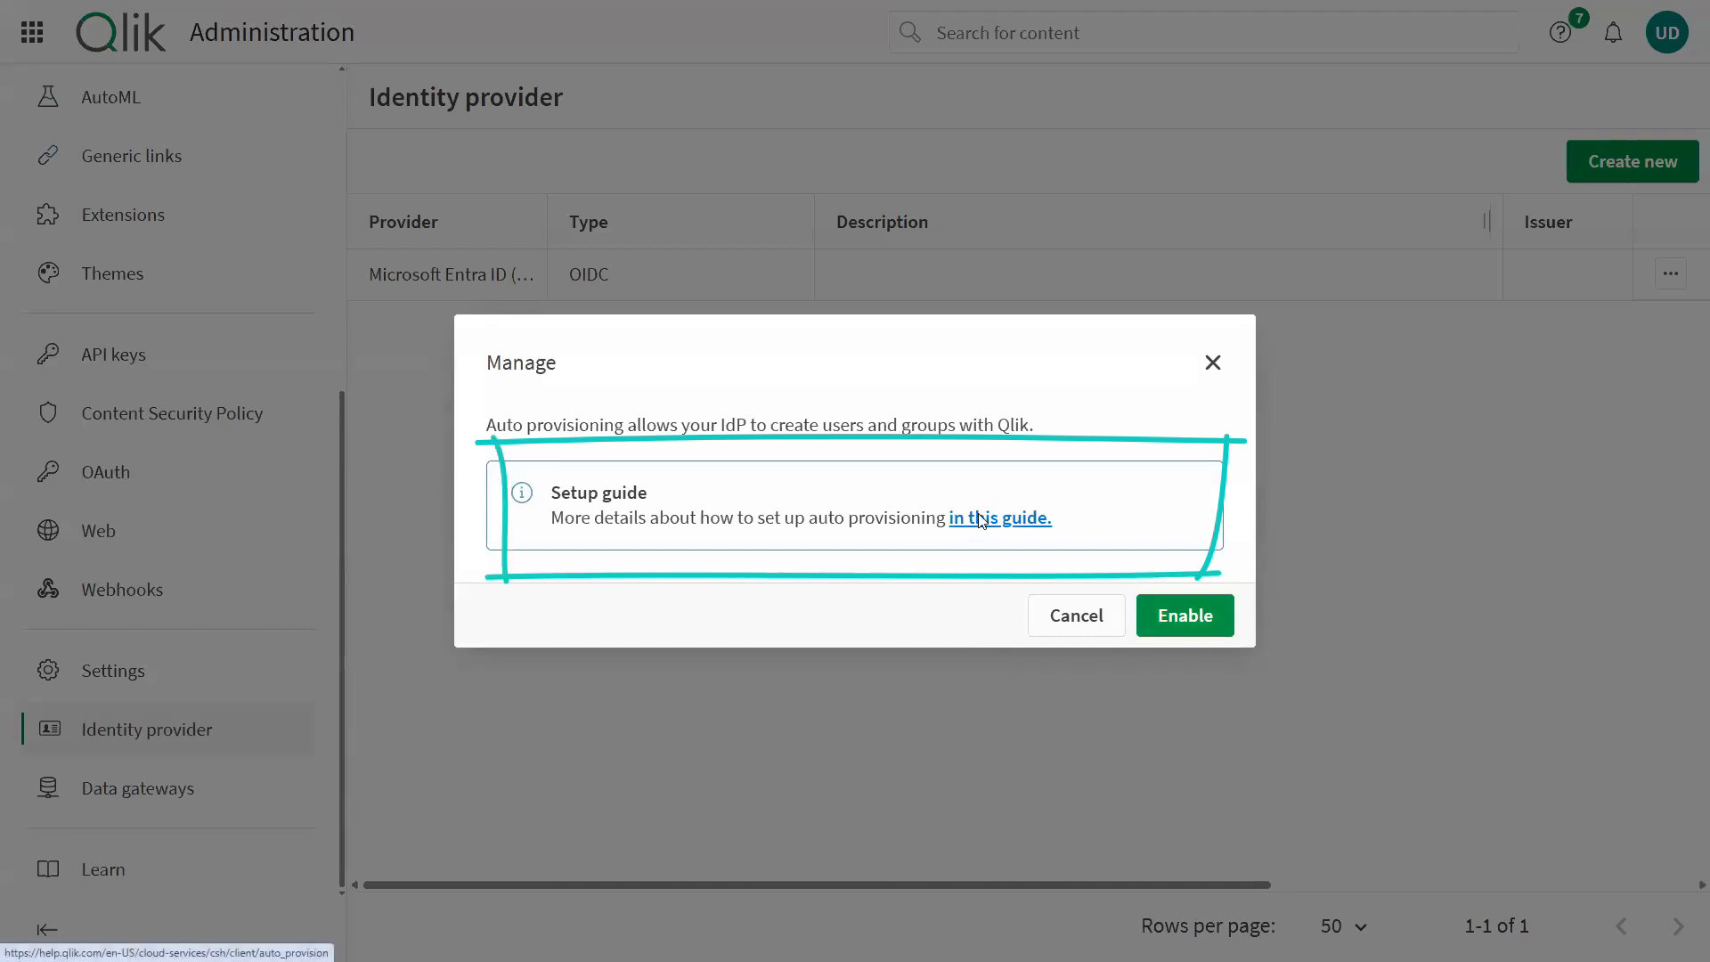
{"action": "left_click", "coordinate": [979, 520]}
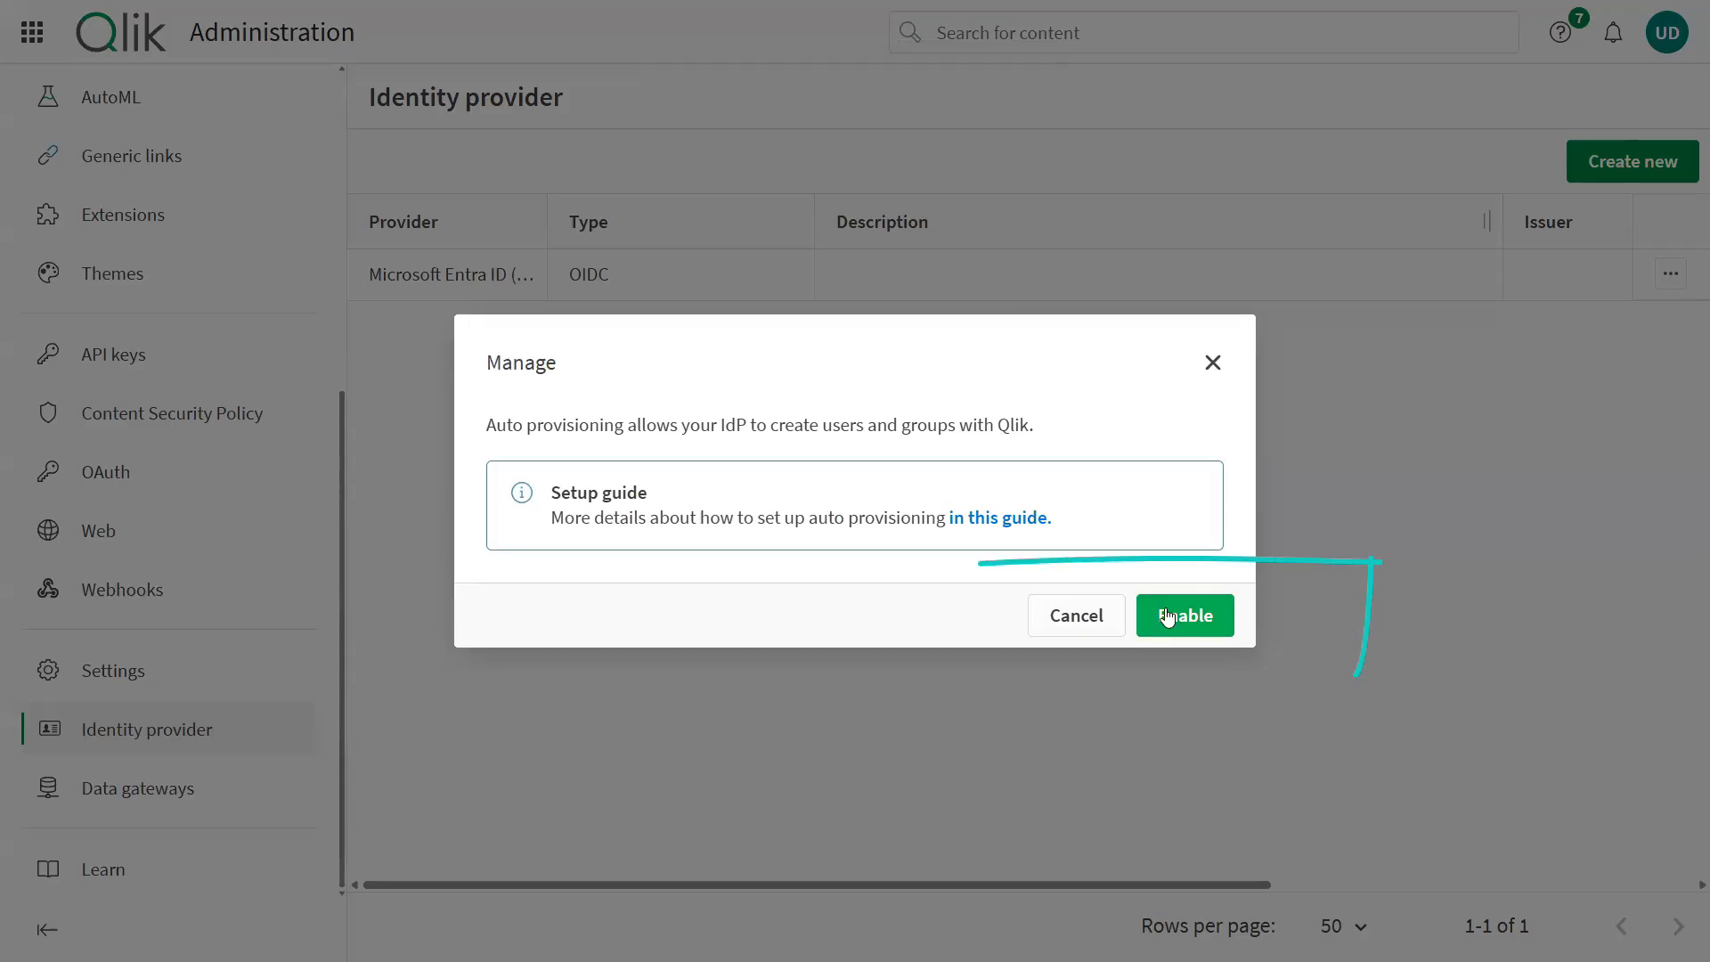
{"action": "left_click", "coordinate": [1180, 619]}
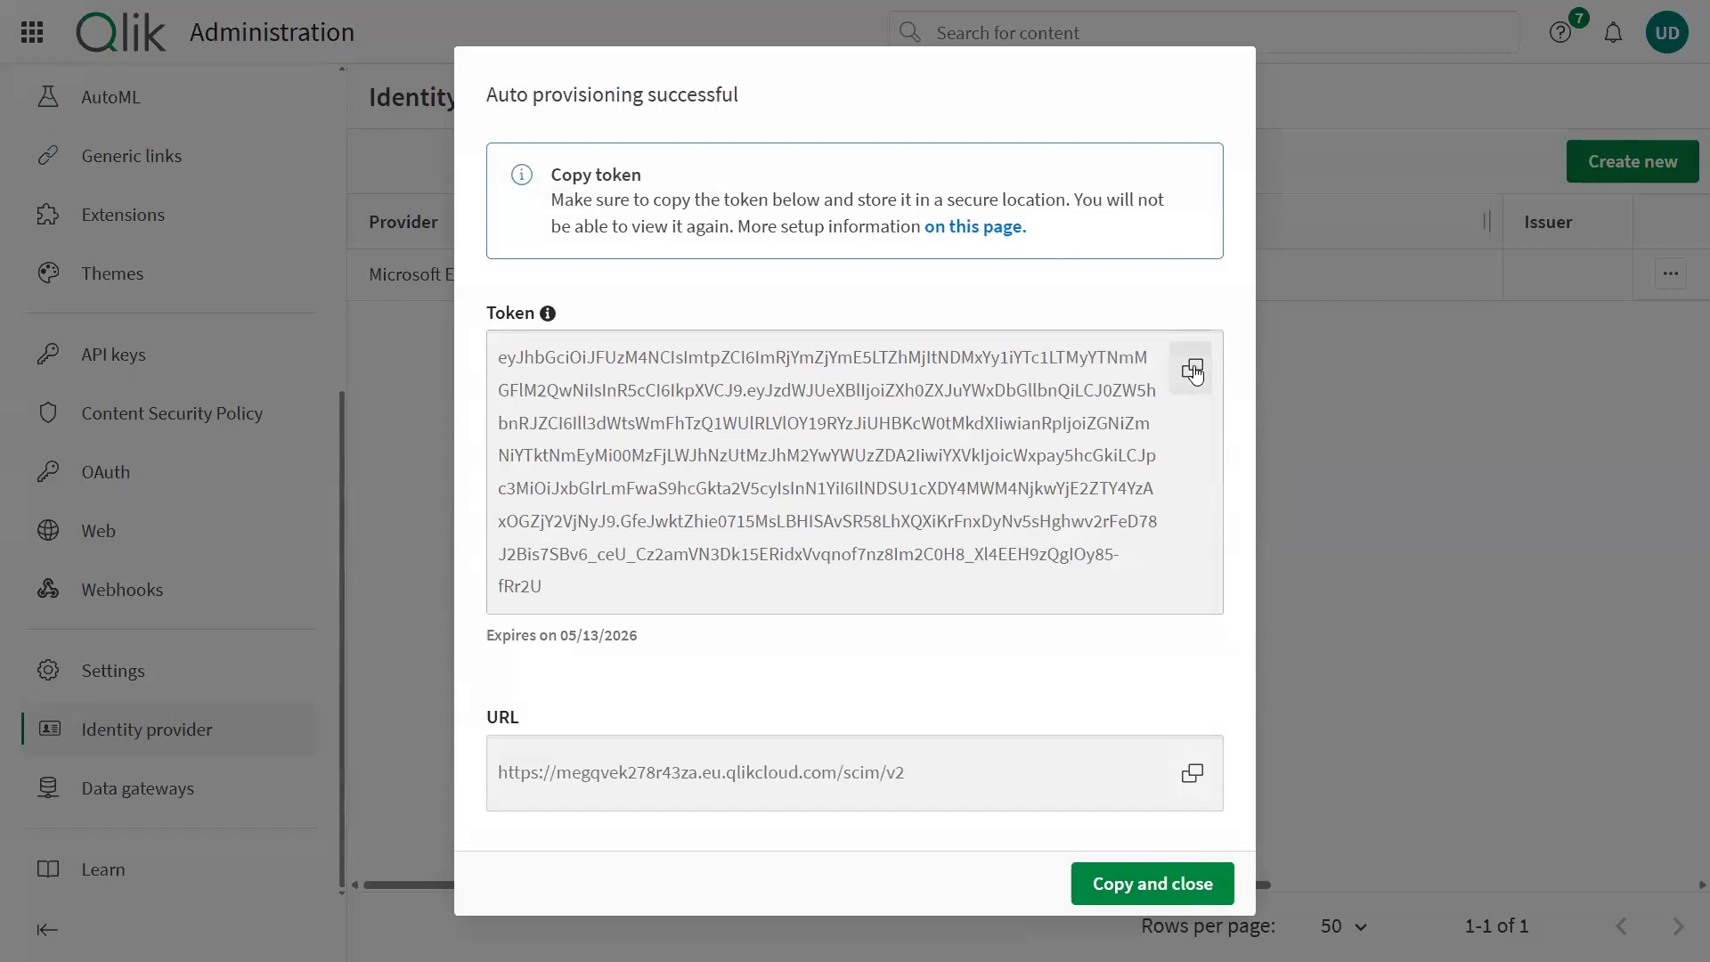
{"action": "left_click", "coordinate": [1175, 888]}
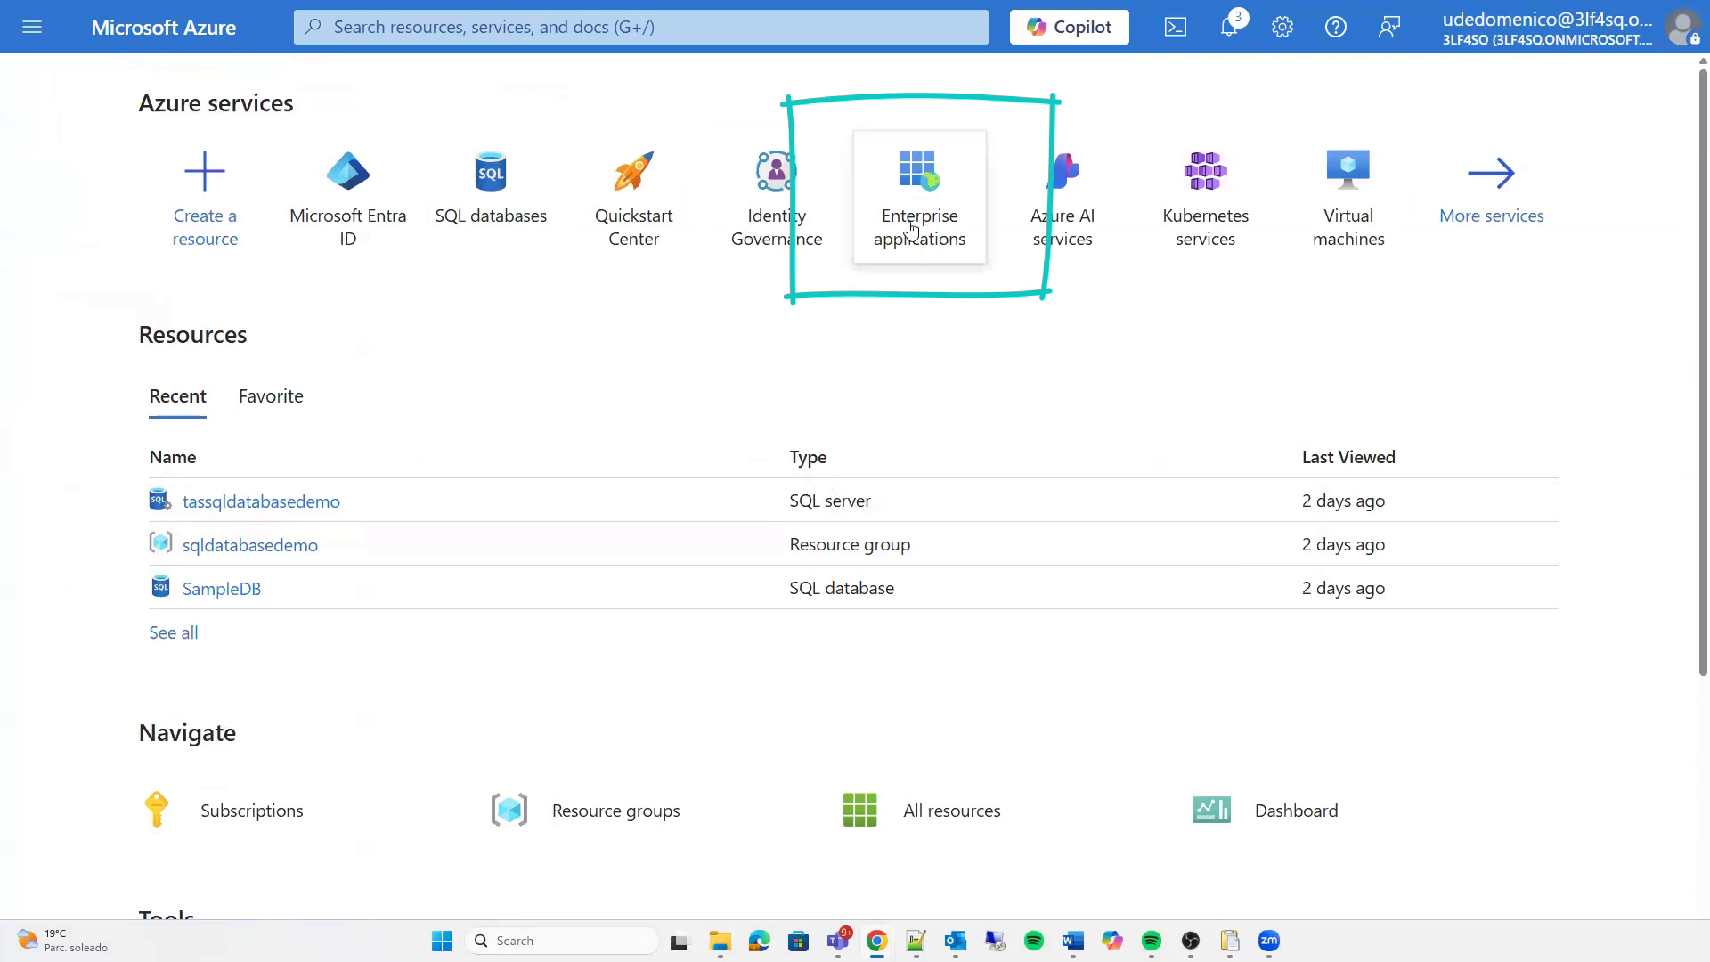
Step: Create a non-gallery enterprise application named megqvek278r43za_SCIM
{"action": "left_click", "coordinate": [912, 229]}
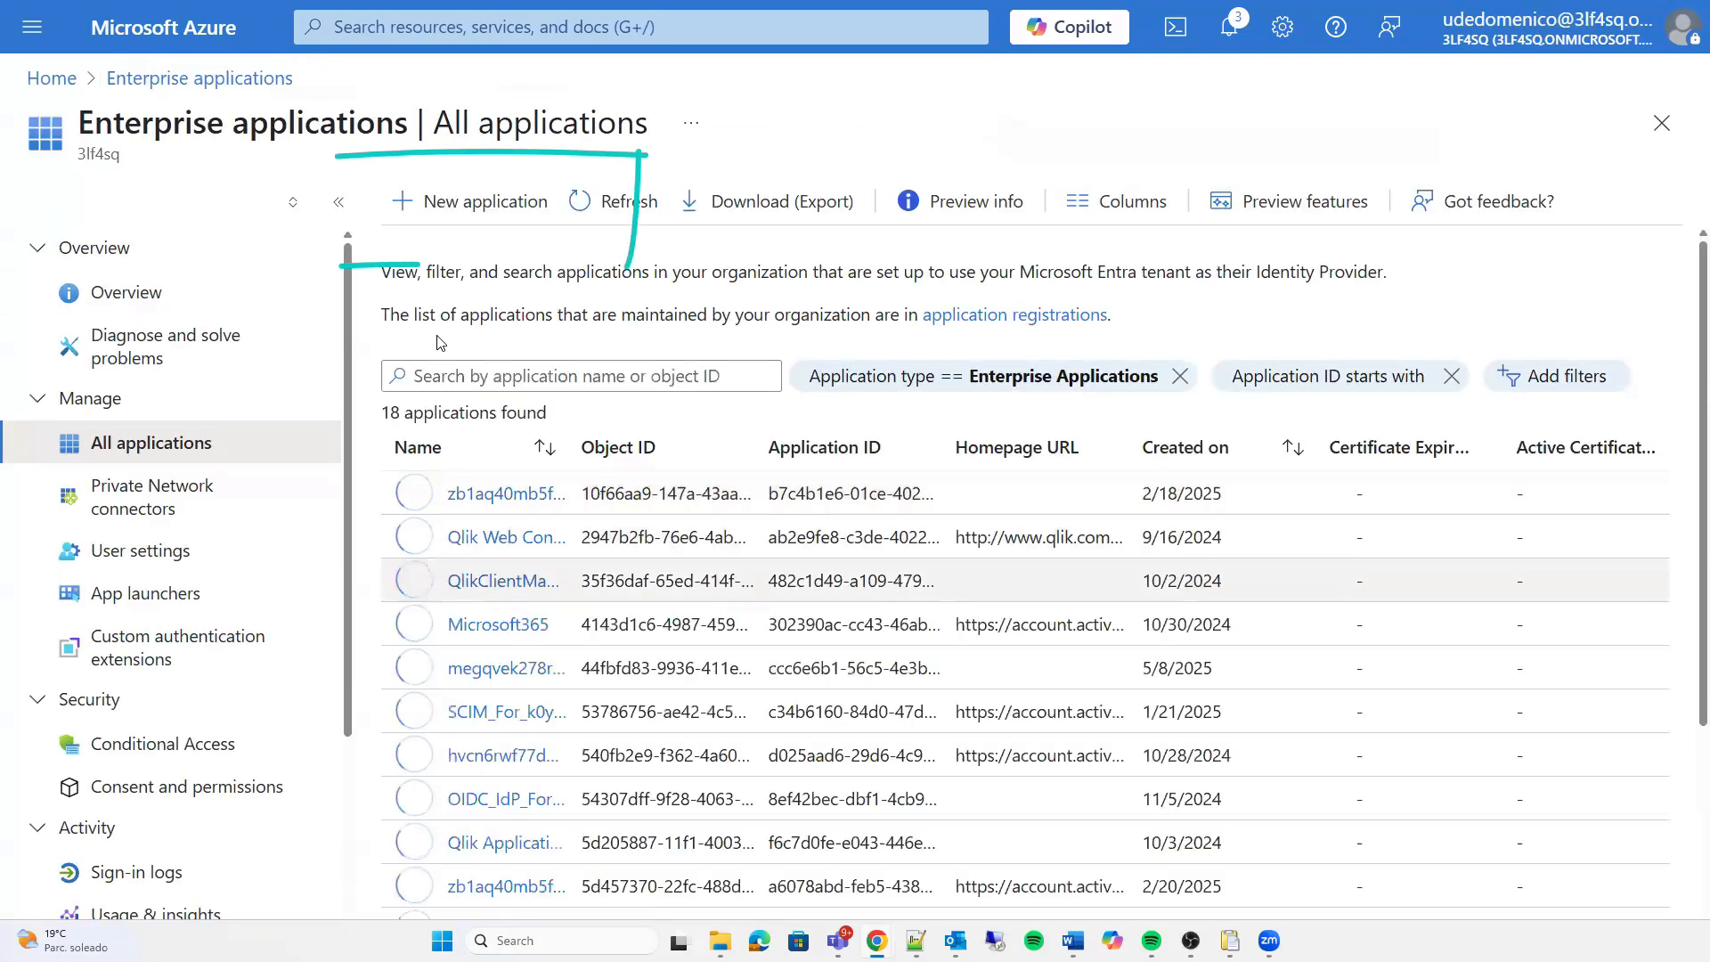
{"action": "left_click", "coordinate": [501, 215]}
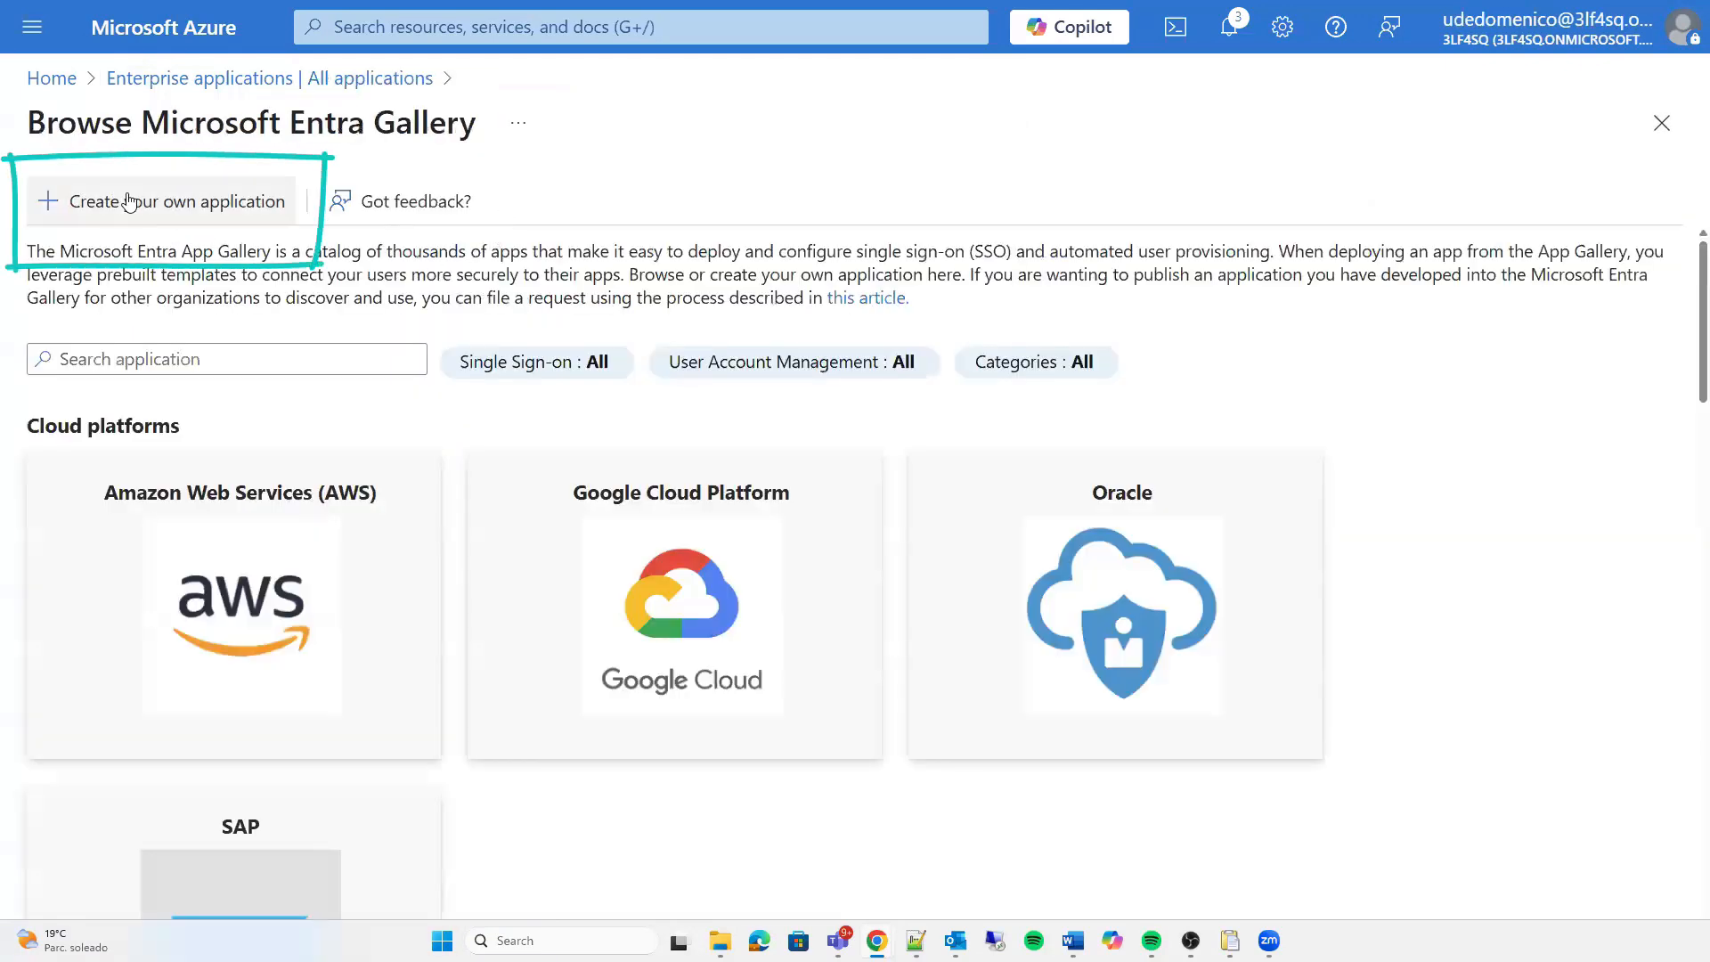
{"action": "left_click", "coordinate": [128, 210]}
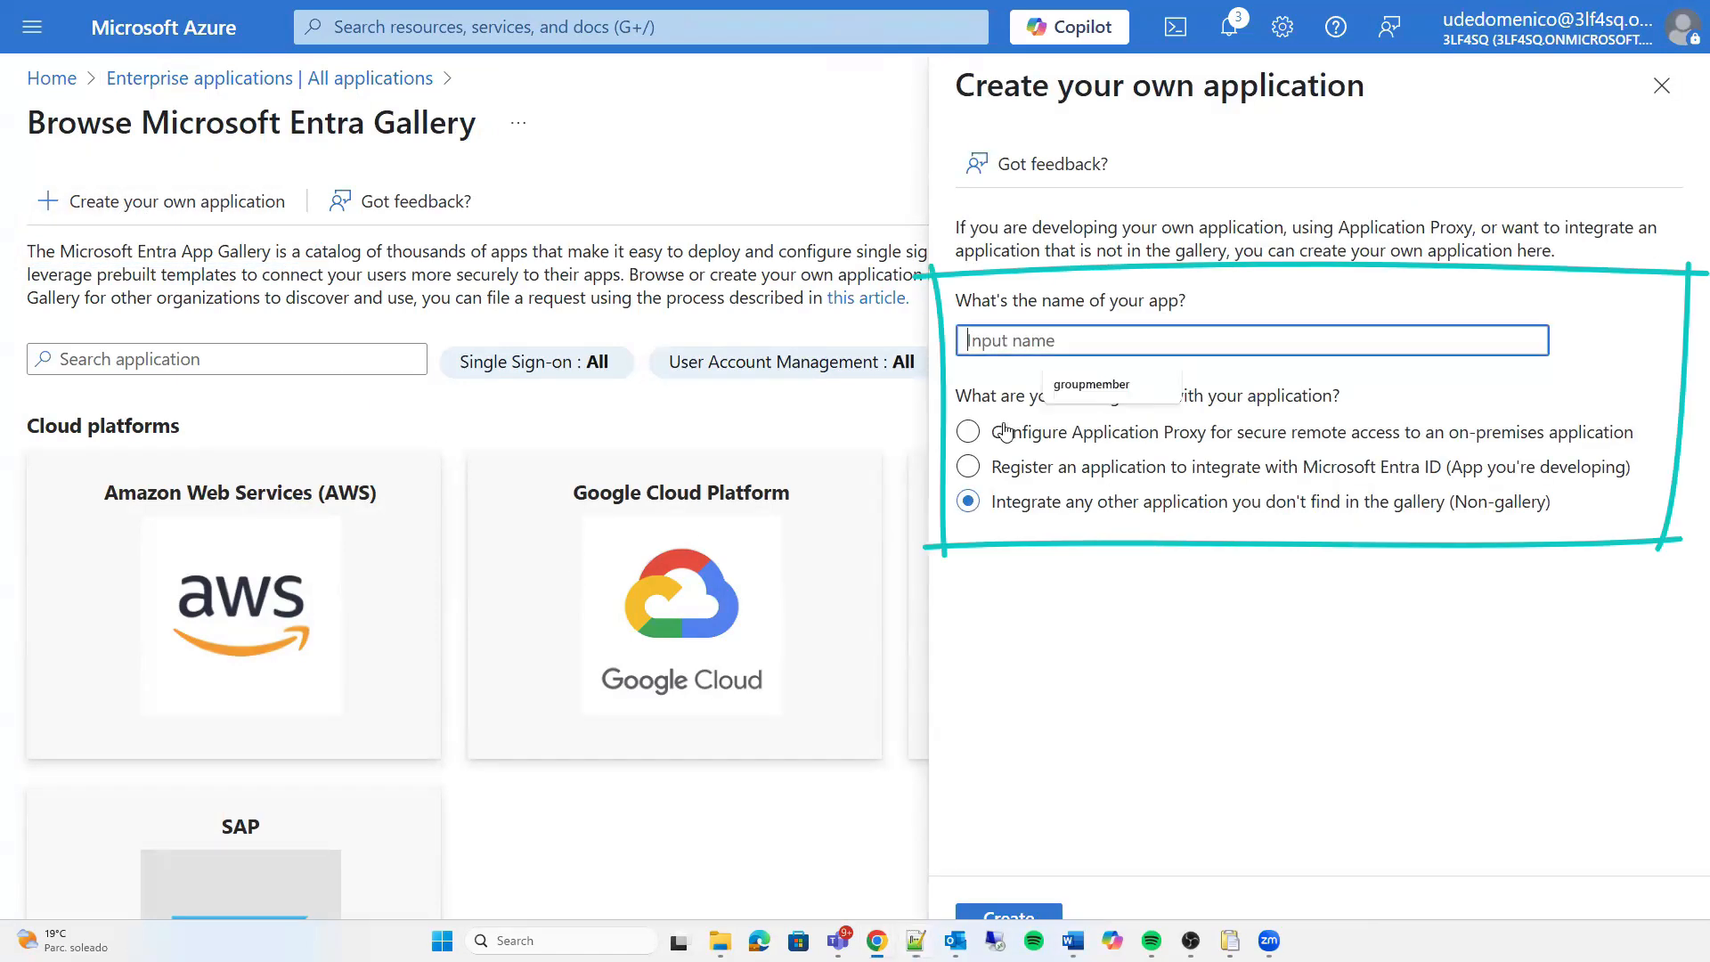
{"action": "key", "text": "ctrl+v"}
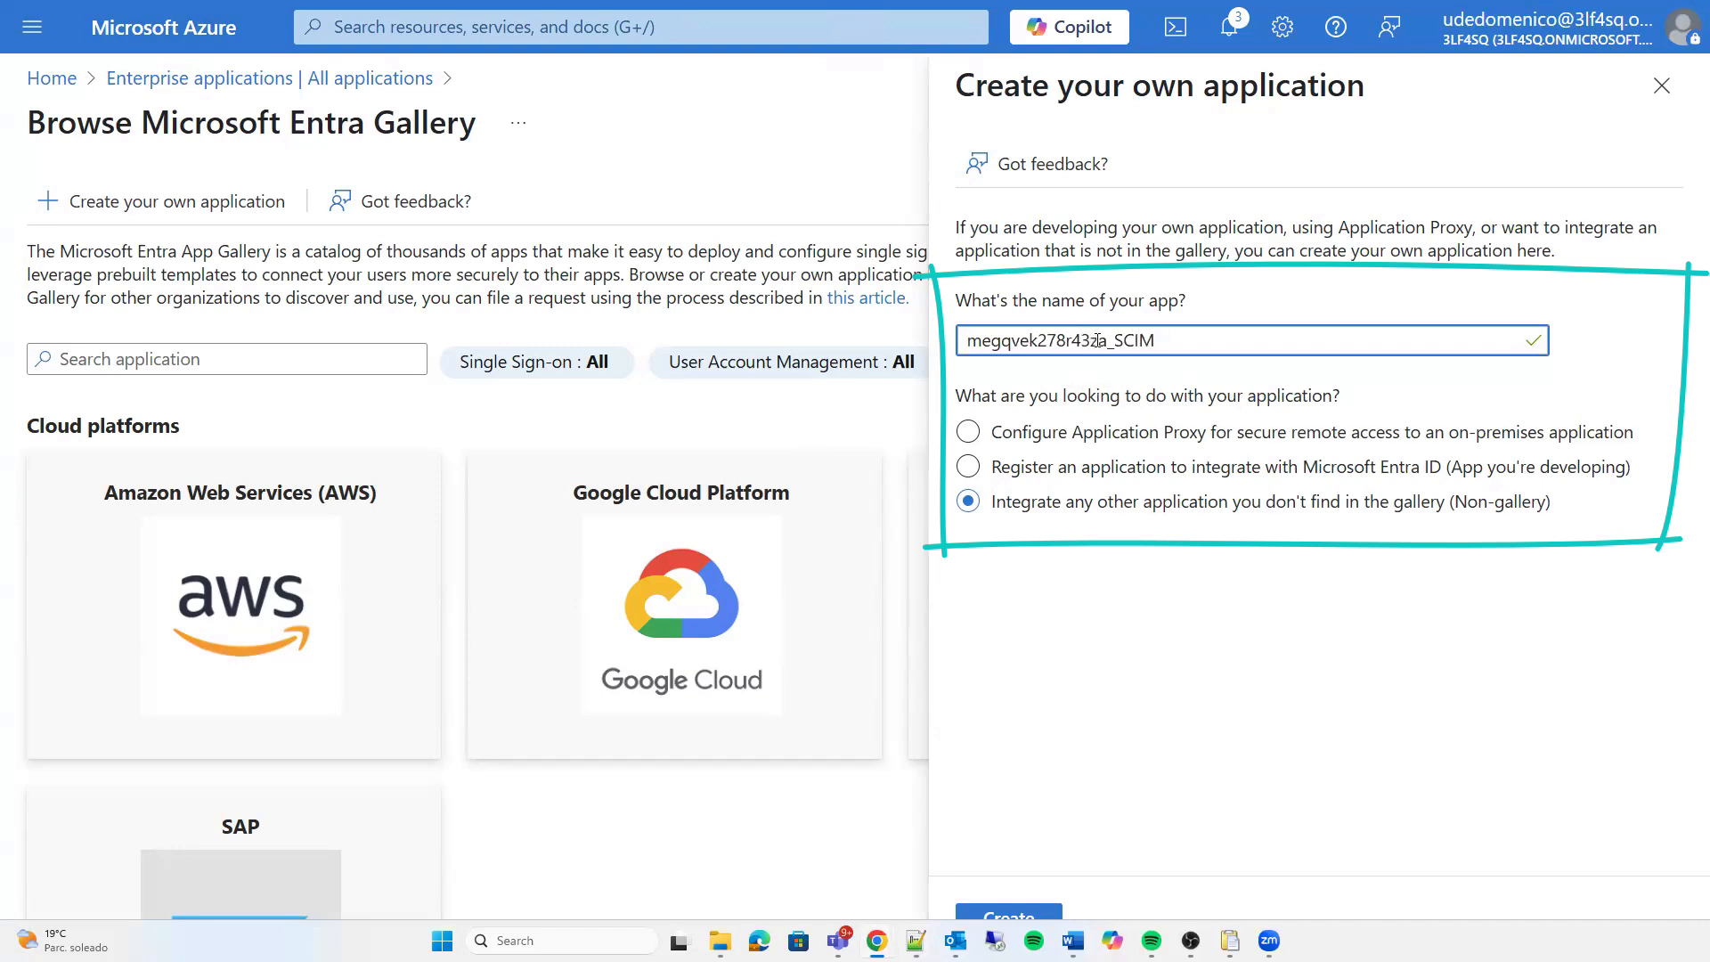
{"action": "left_click_drag", "start_coordinate": [1104, 339], "coordinate": [971, 361]}
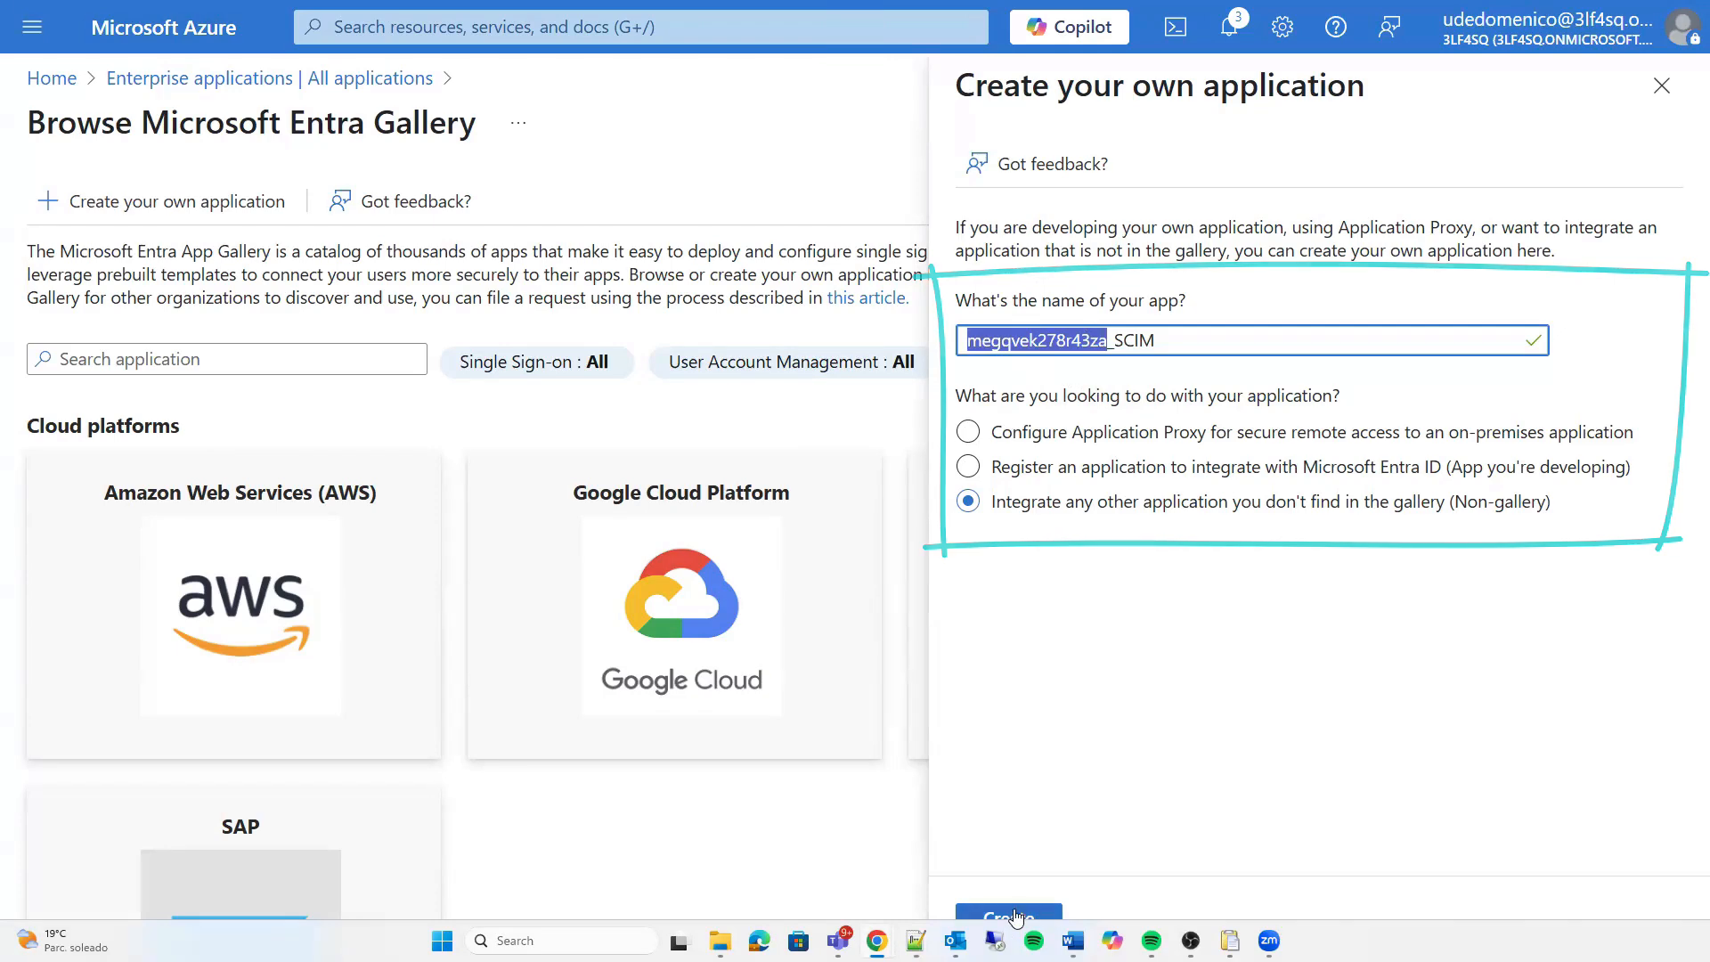
{"action": "left_click", "coordinate": [1046, 907]}
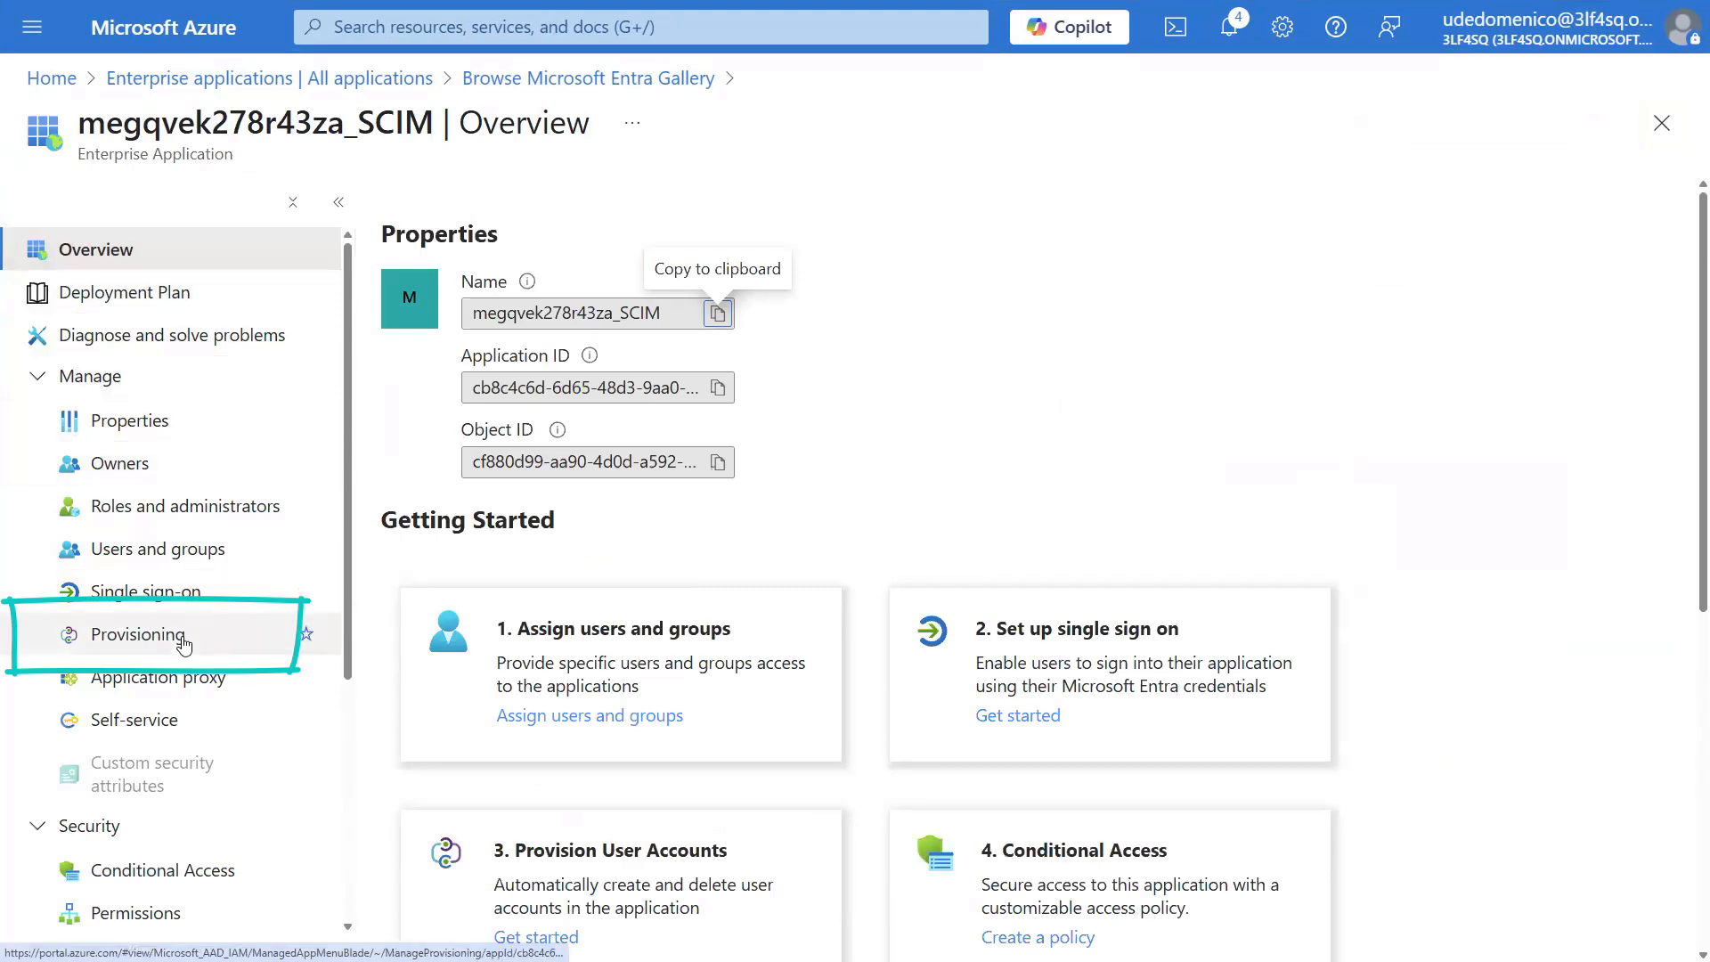
{"action": "left_click", "coordinate": [228, 634]}
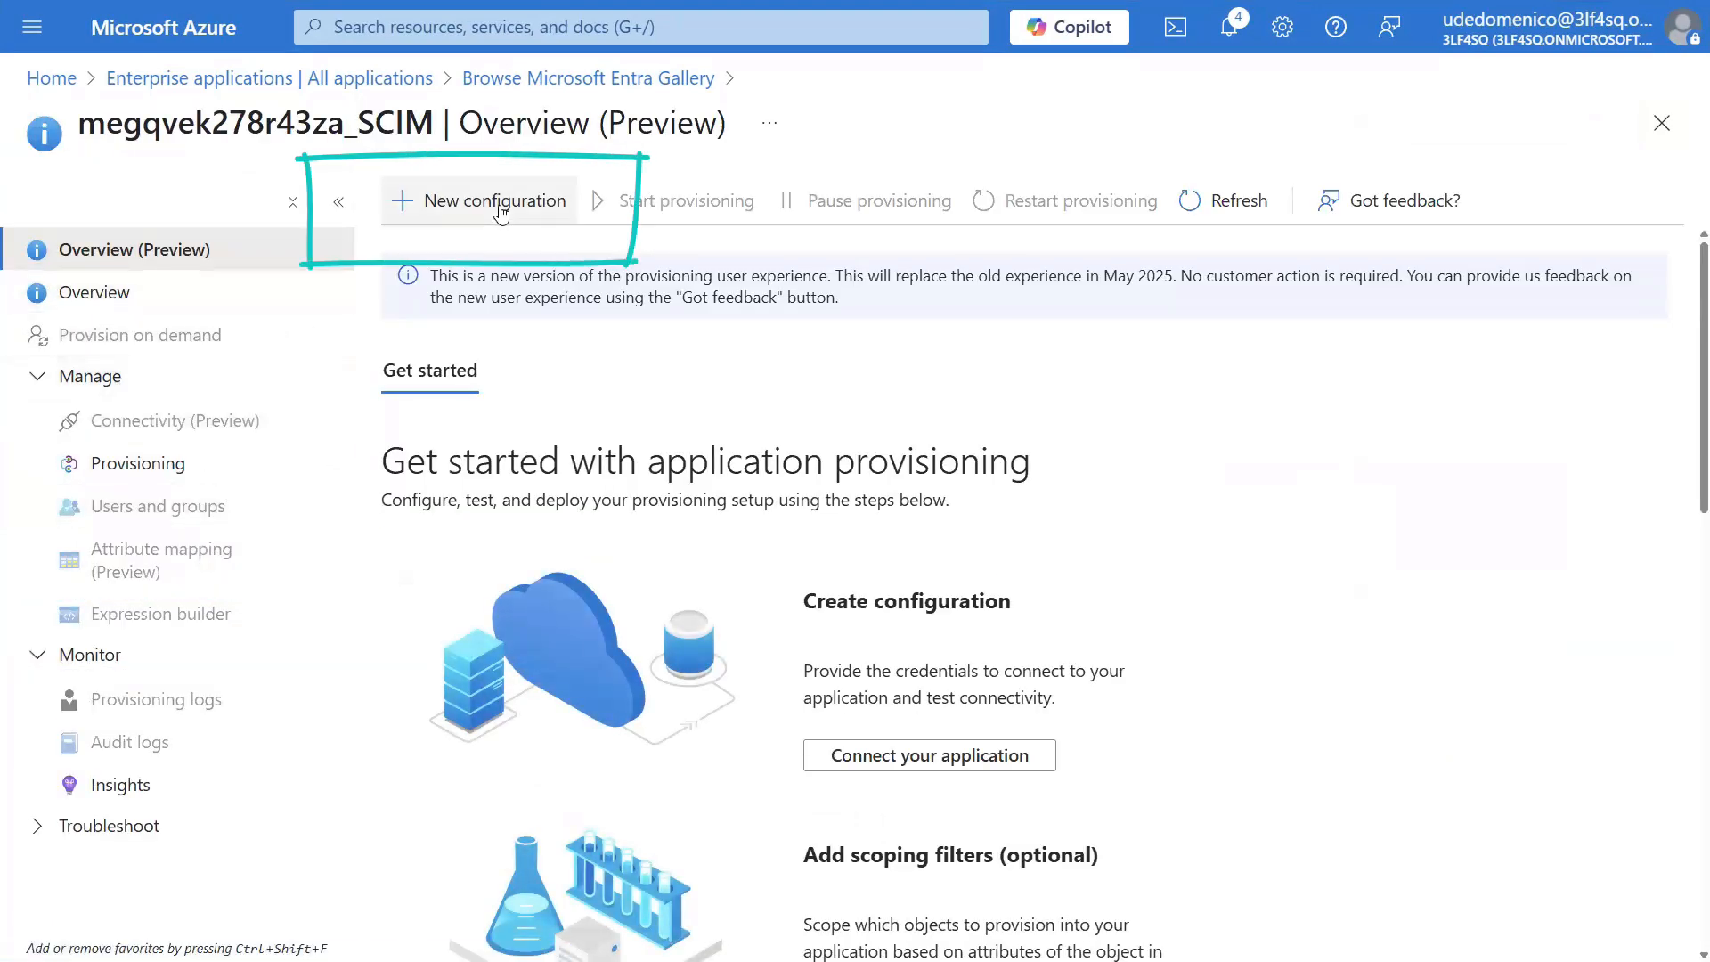
{"action": "left_click", "coordinate": [496, 203]}
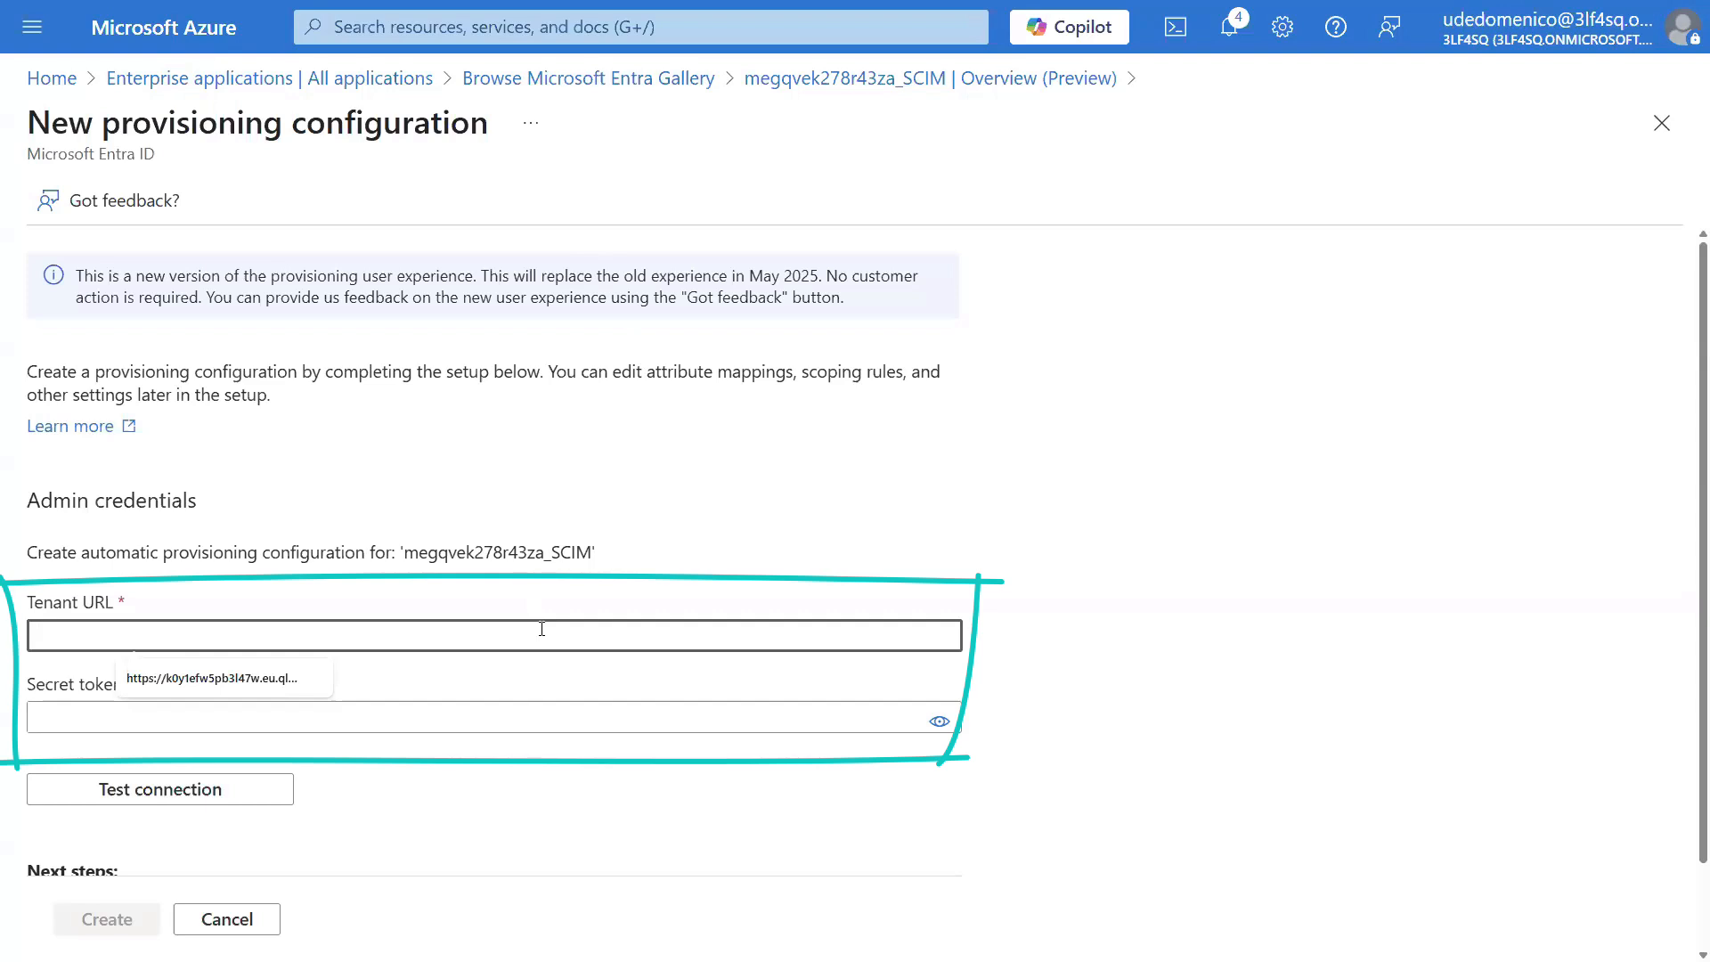
{"action": "key", "text": "alt+Tab"}
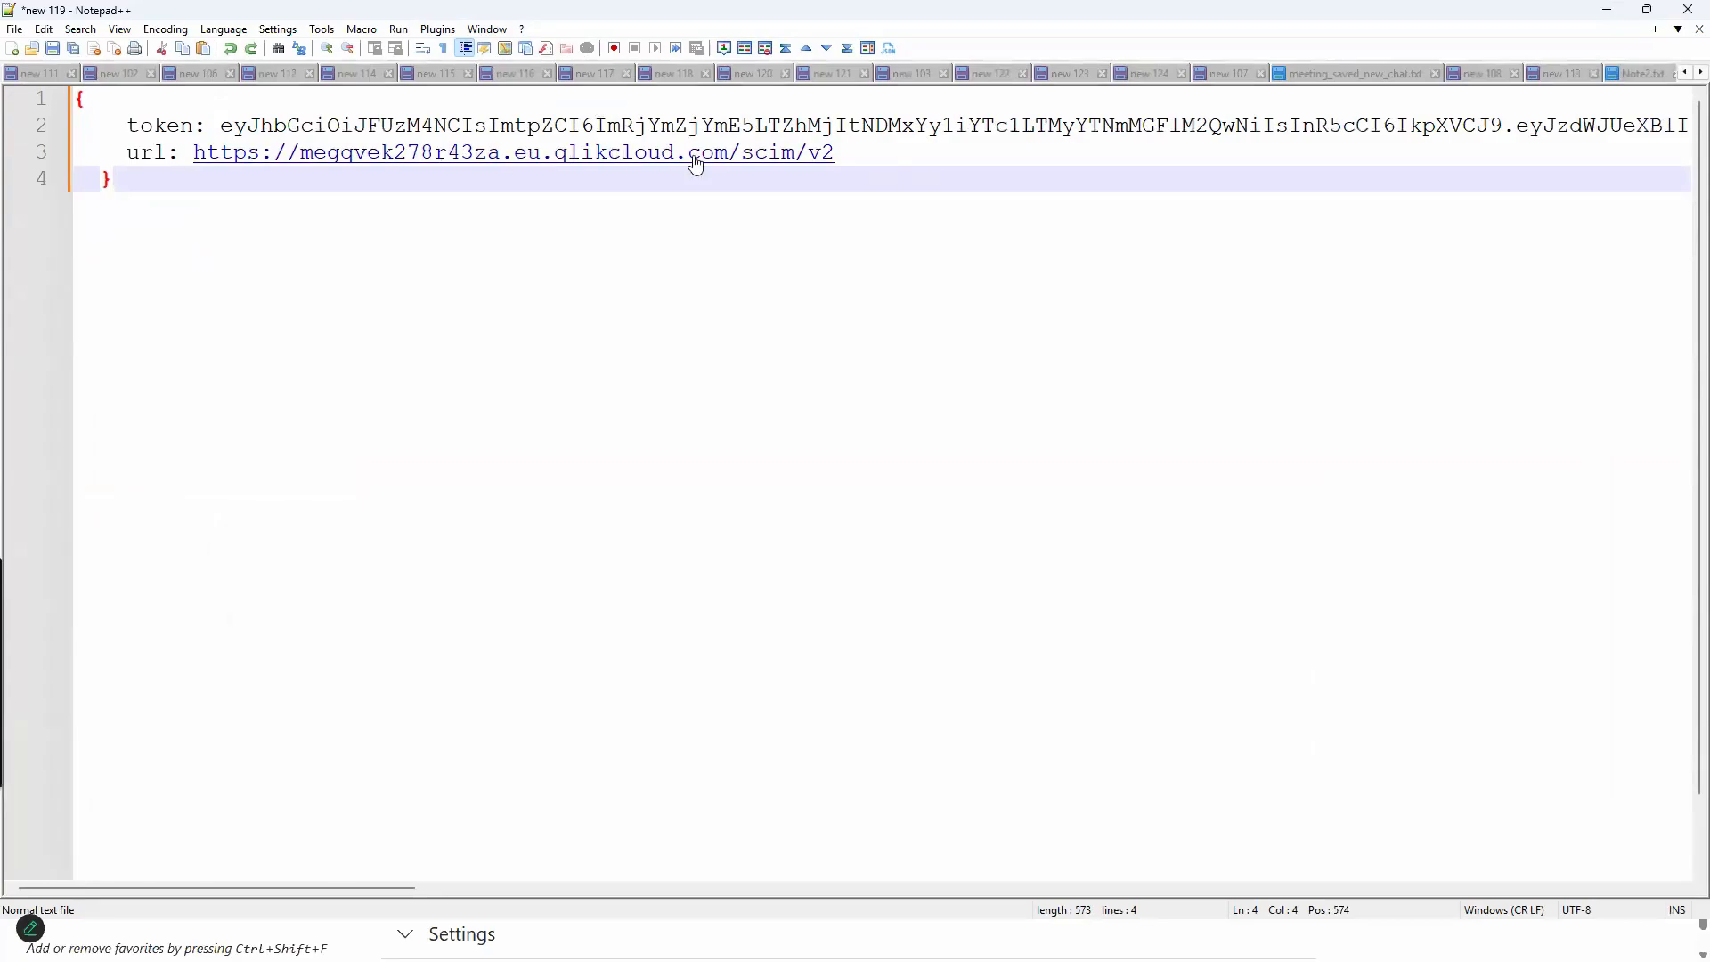
{"action": "key", "text": "alt+Tab"}
{"action": "key", "text": "ctrl+v"}
Step: Paste the copied provisioning token as the secret token, then test the connection and create the provisioning configuration
{"action": "key", "text": "alt+Tab"}
{"action": "left_click_drag", "start_coordinate": [219, 126], "coordinate": [1683, 126]}
{"action": "key", "text": "ctrl+c"}
{"action": "key", "text": "alt+Tab"}
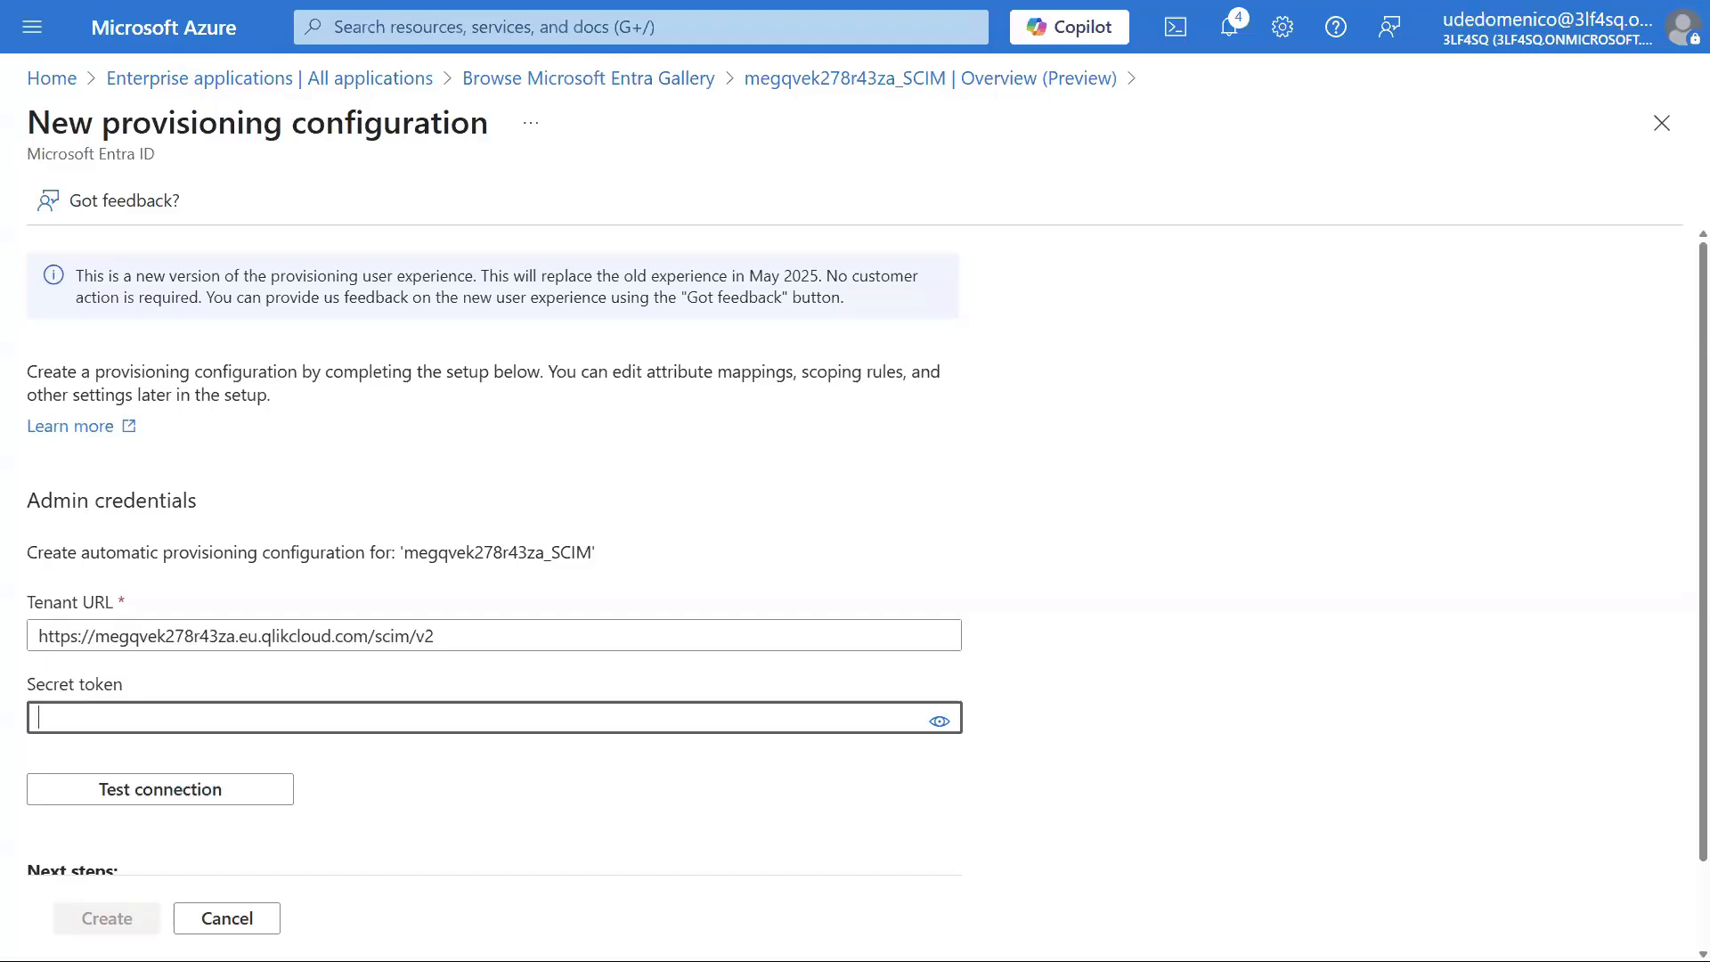
{"action": "key", "text": "ctrl+v"}
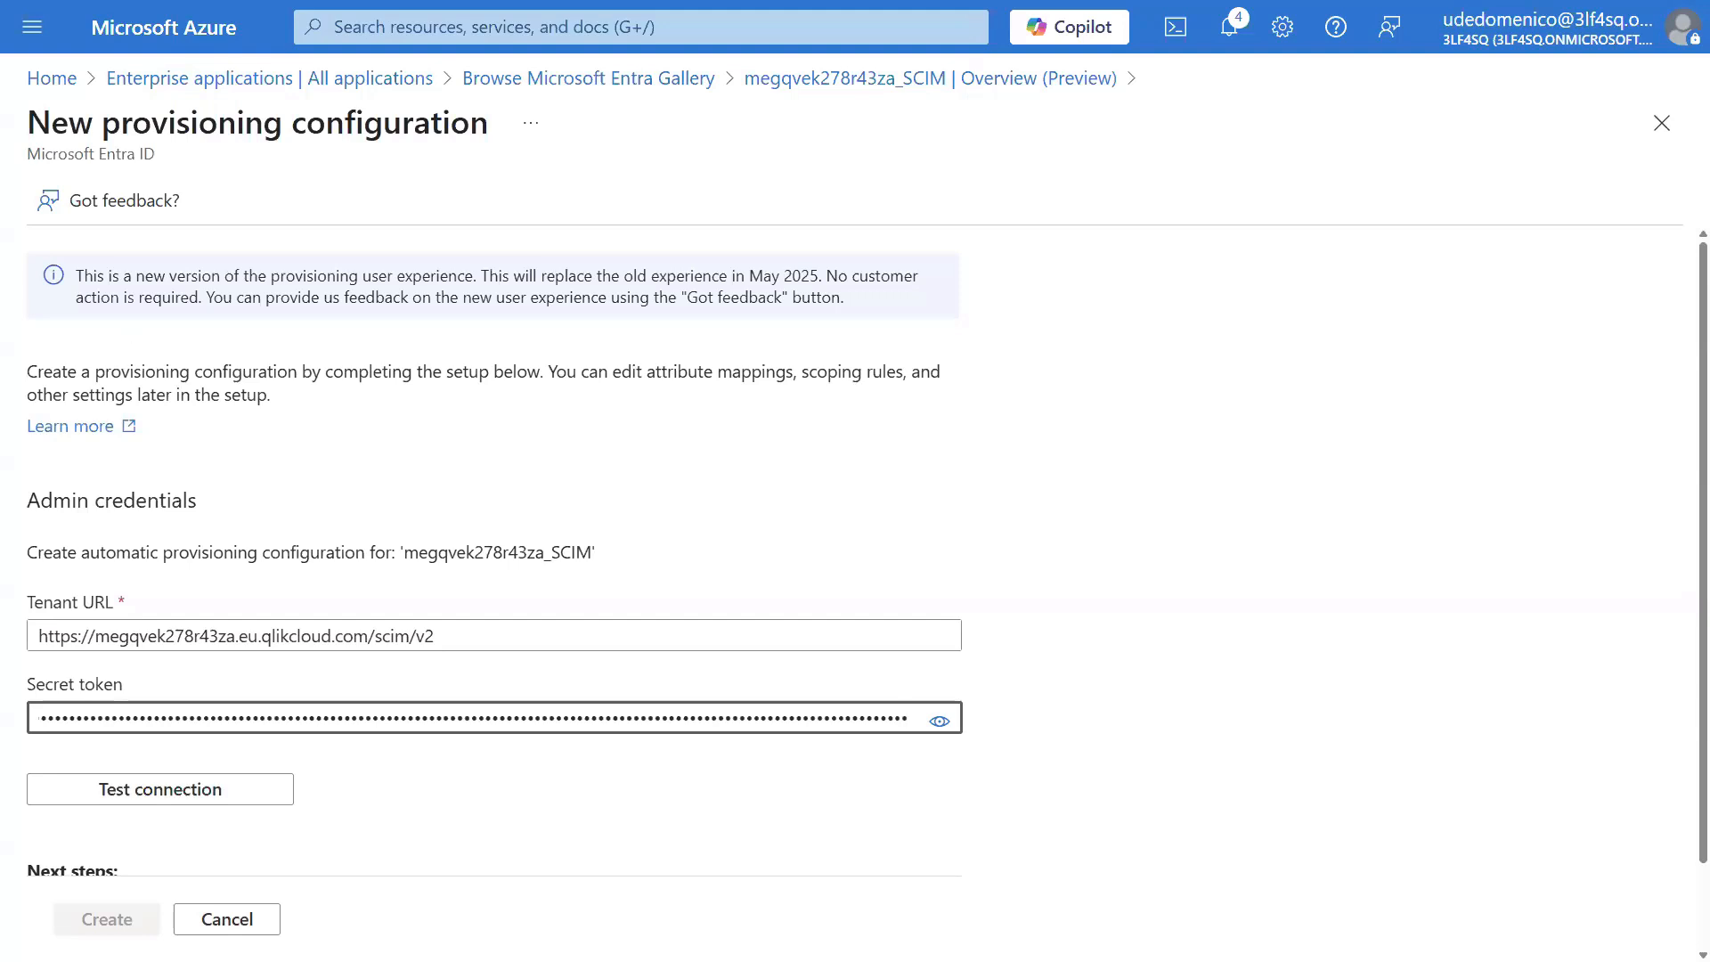
{"action": "left_click", "coordinate": [197, 791]}
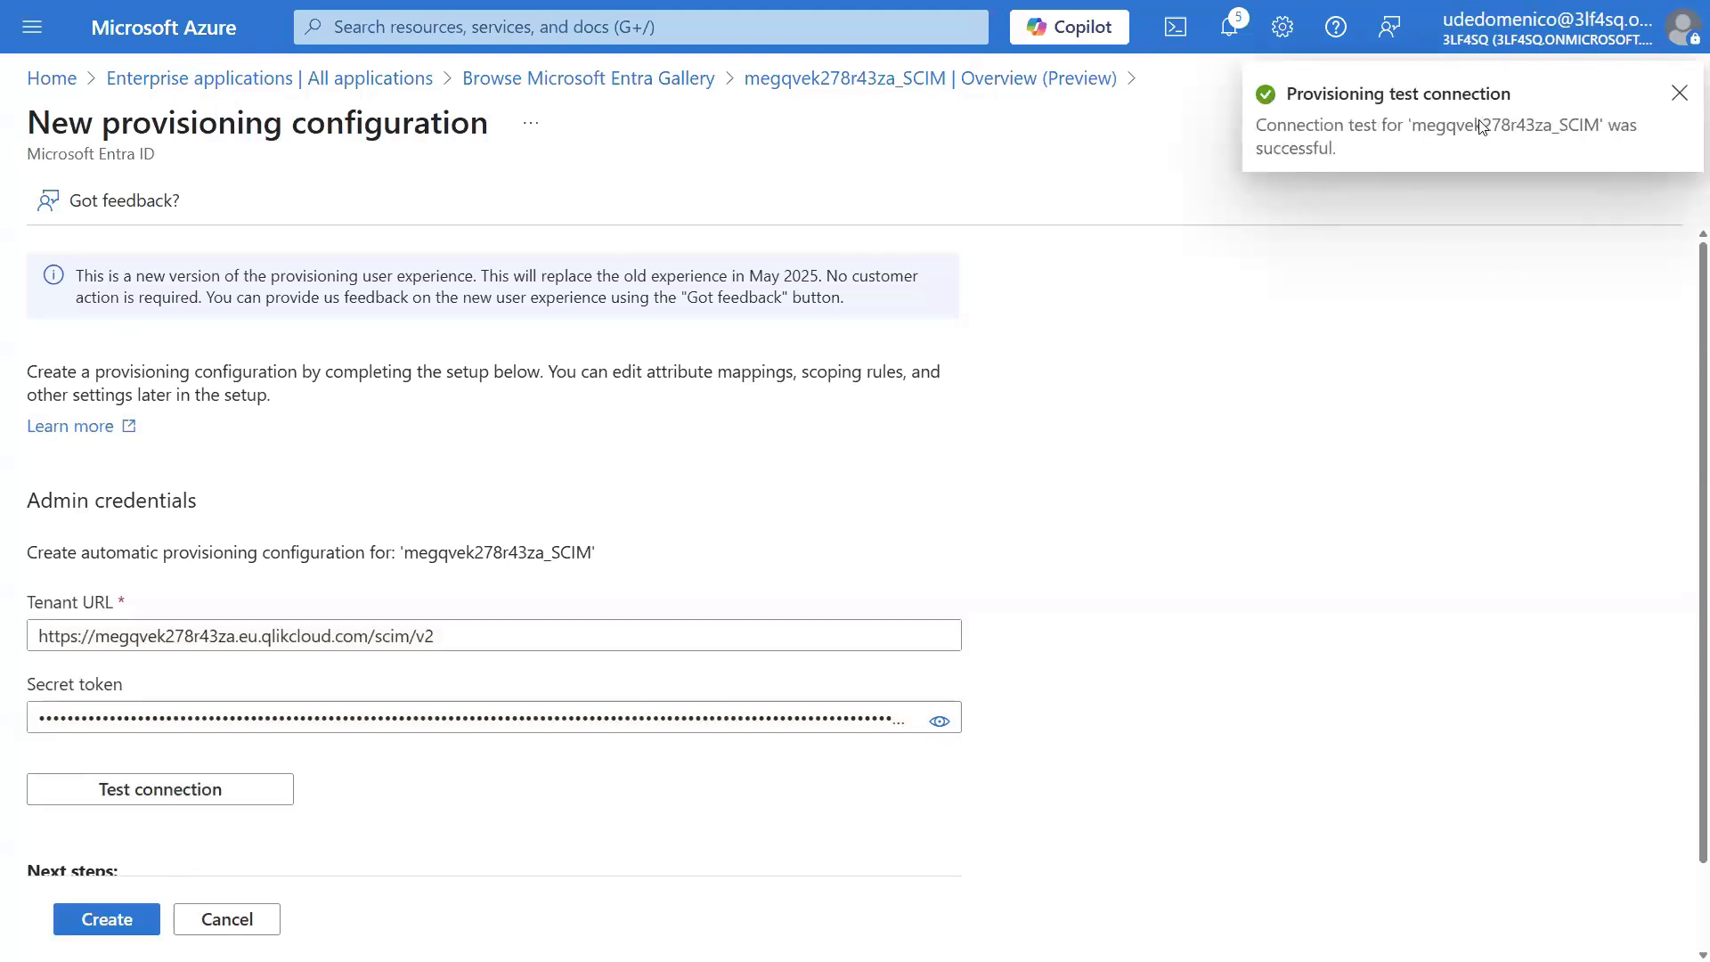
{"action": "left_click", "coordinate": [125, 921]}
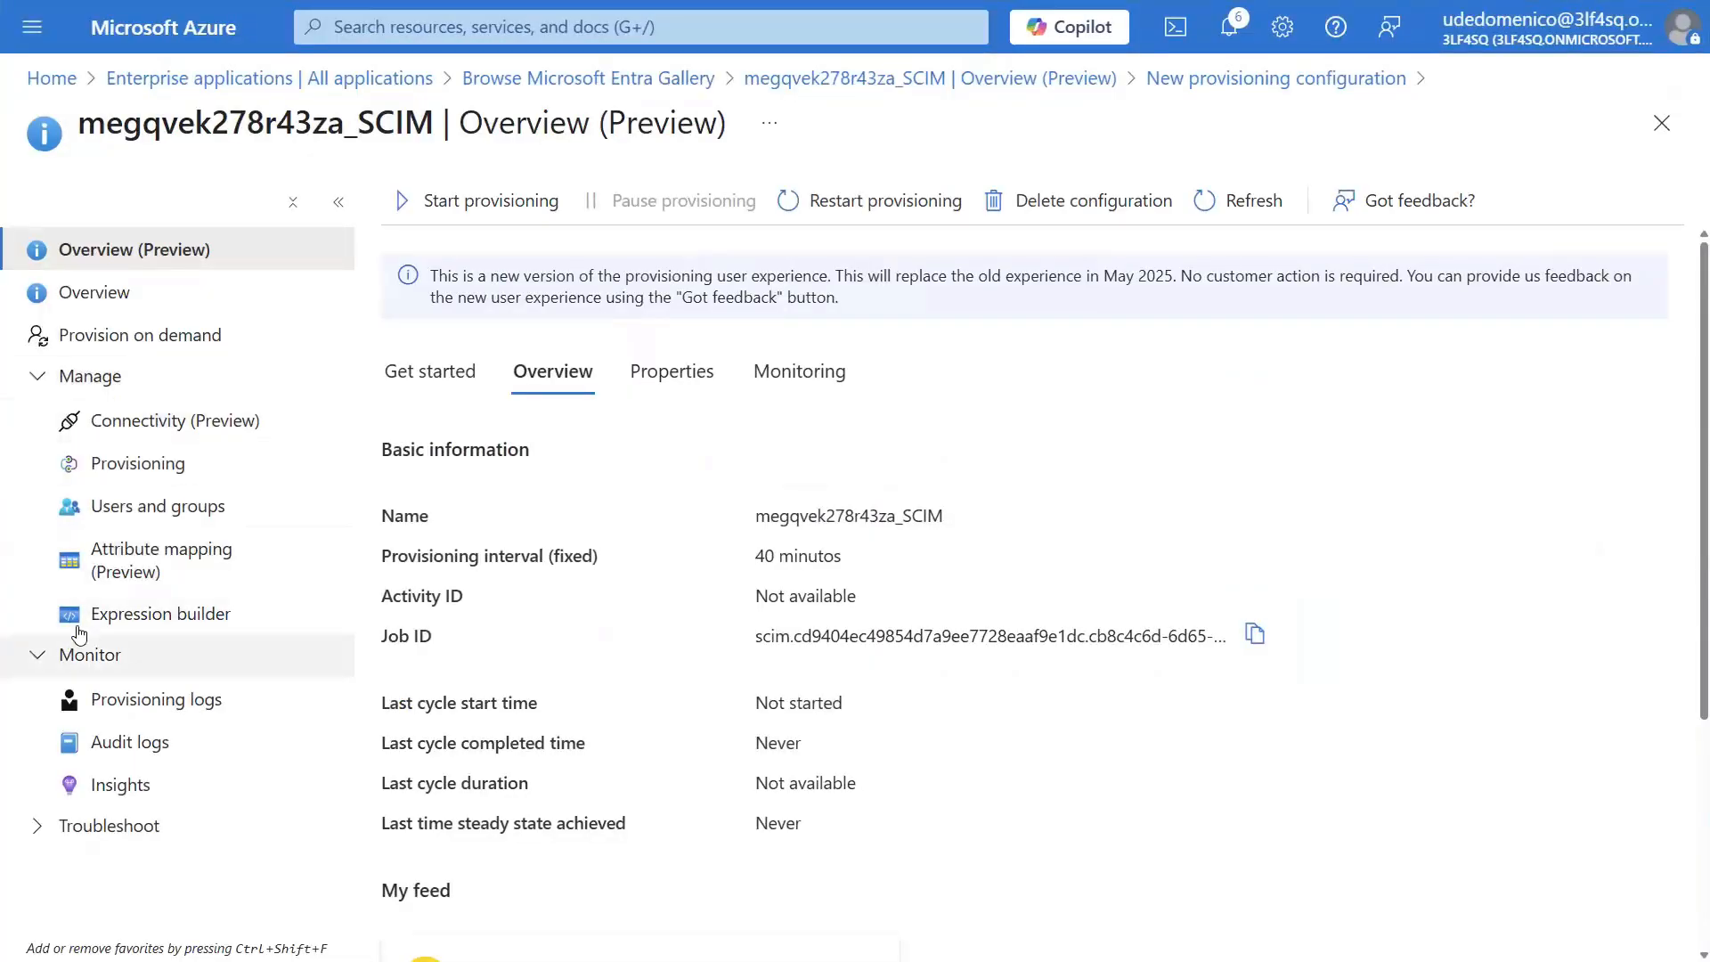
Step: In the Provision Microsoft Entra ID Users mapping, delete the displayName, title, preferredLanguage, name.givenName and name.familyName attribute mappings
{"action": "left_click", "coordinate": [101, 574]}
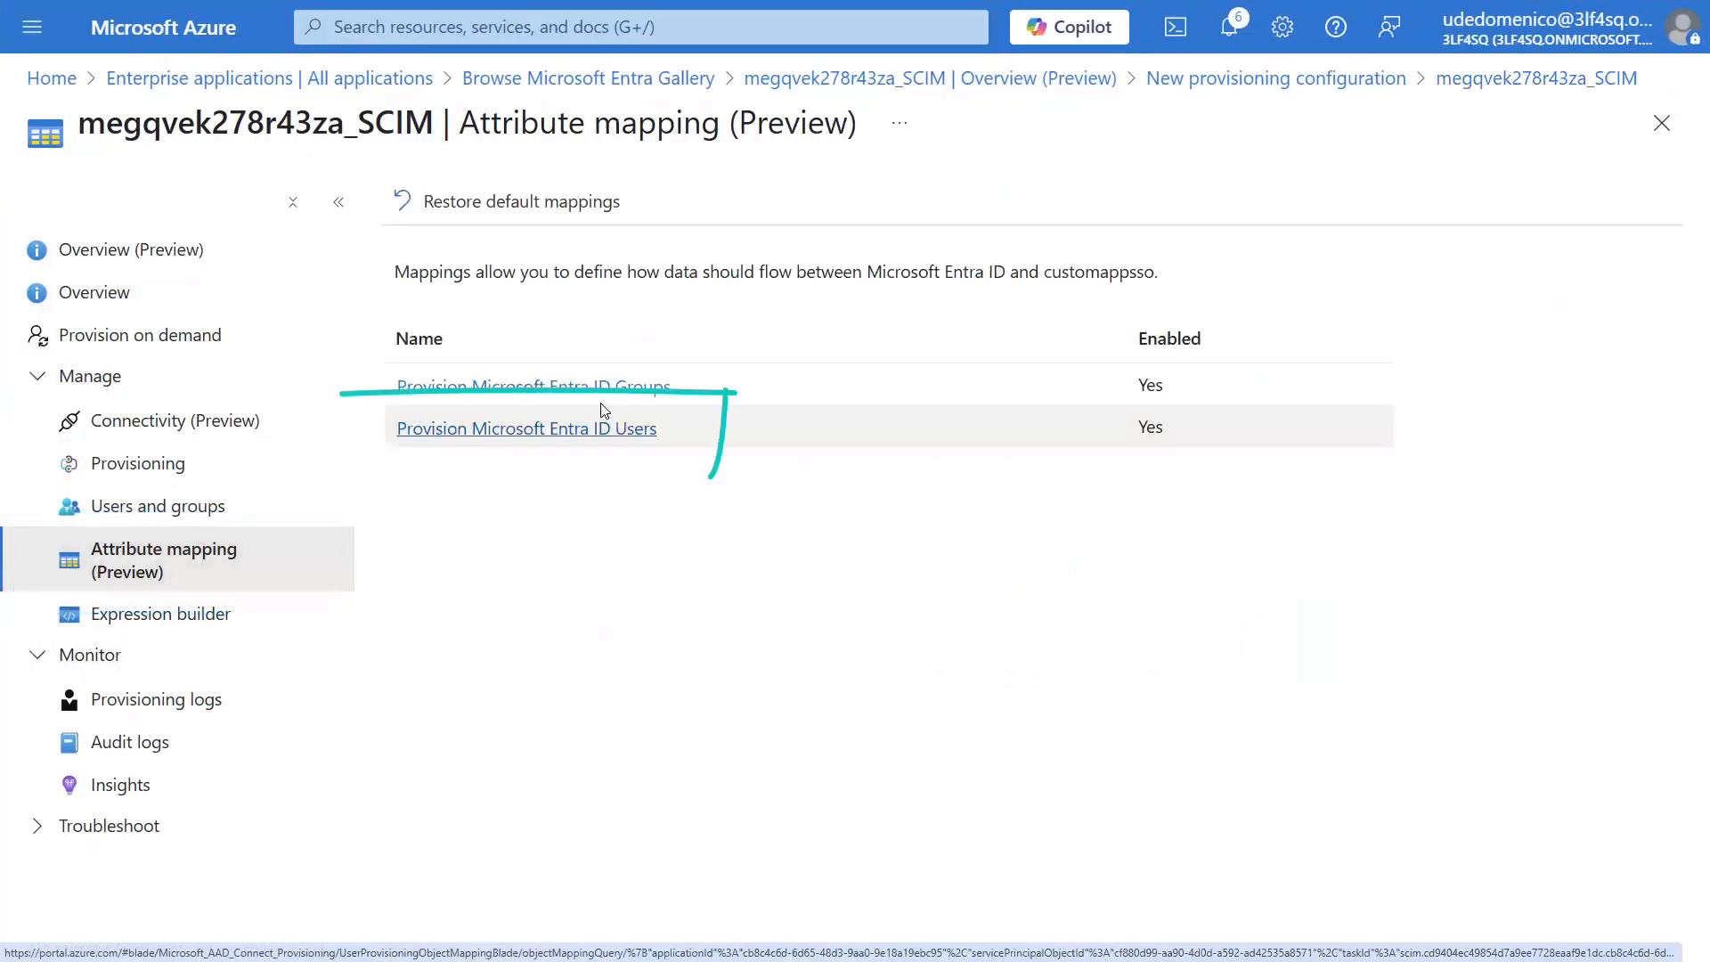
{"action": "left_click", "coordinate": [606, 432]}
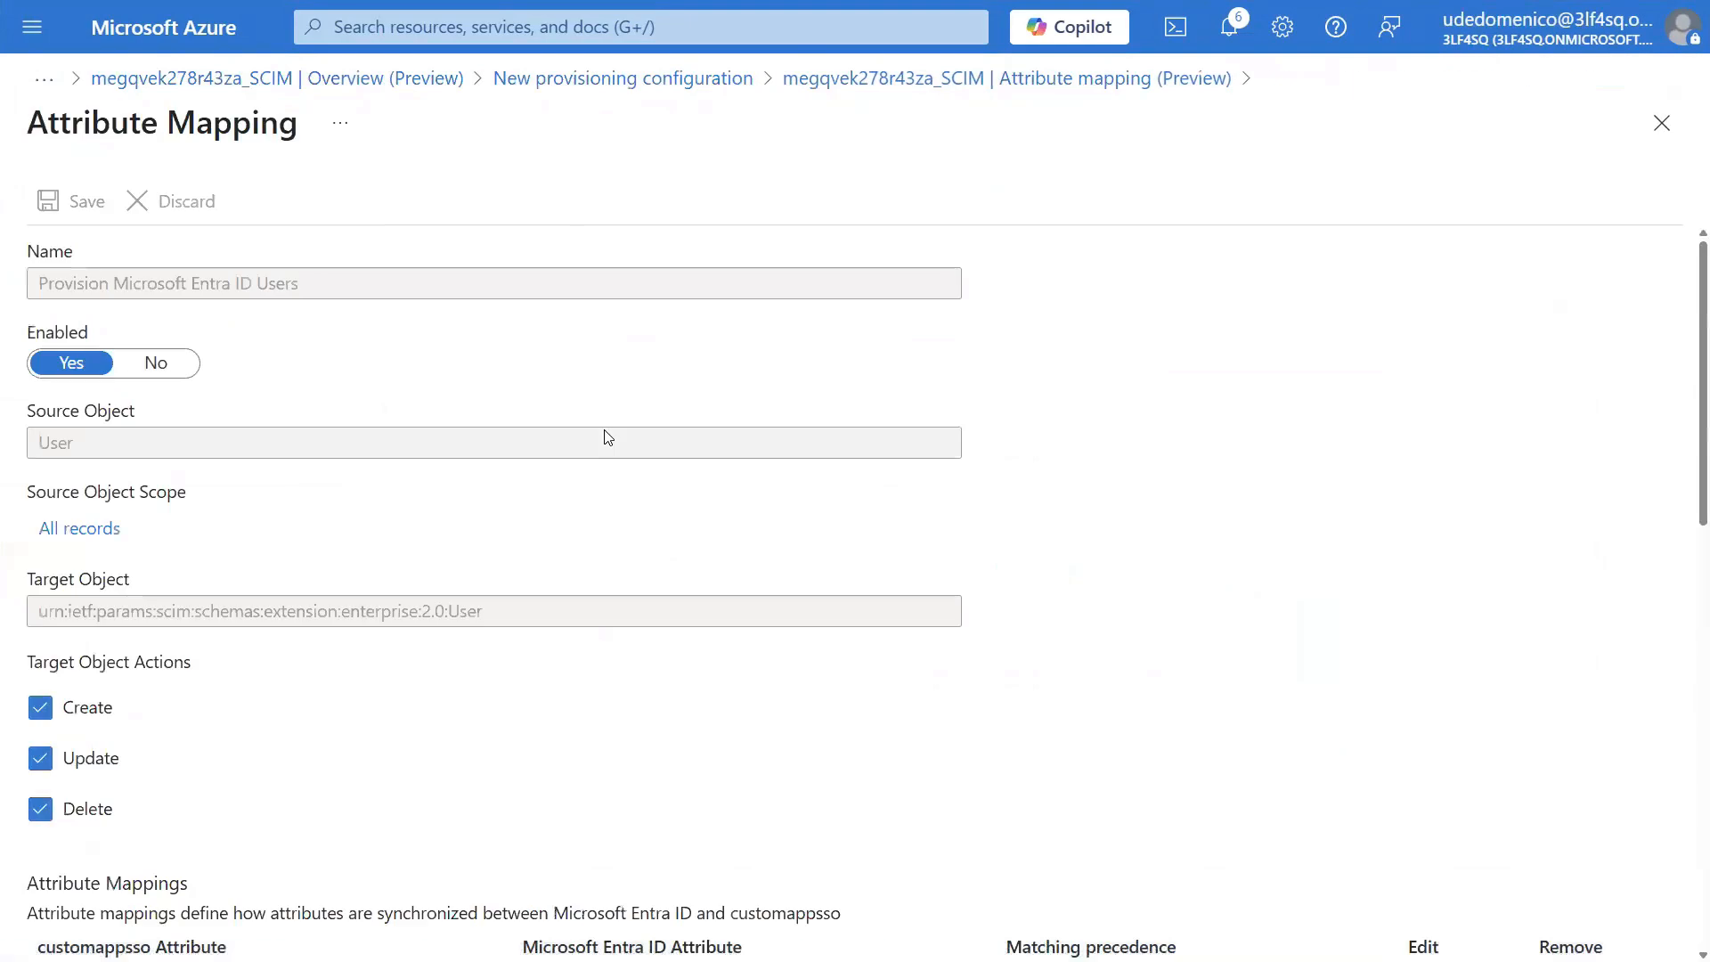
{"action": "scroll", "coordinate": [604, 435], "scroll_direction": "down", "scroll_amount": 6}
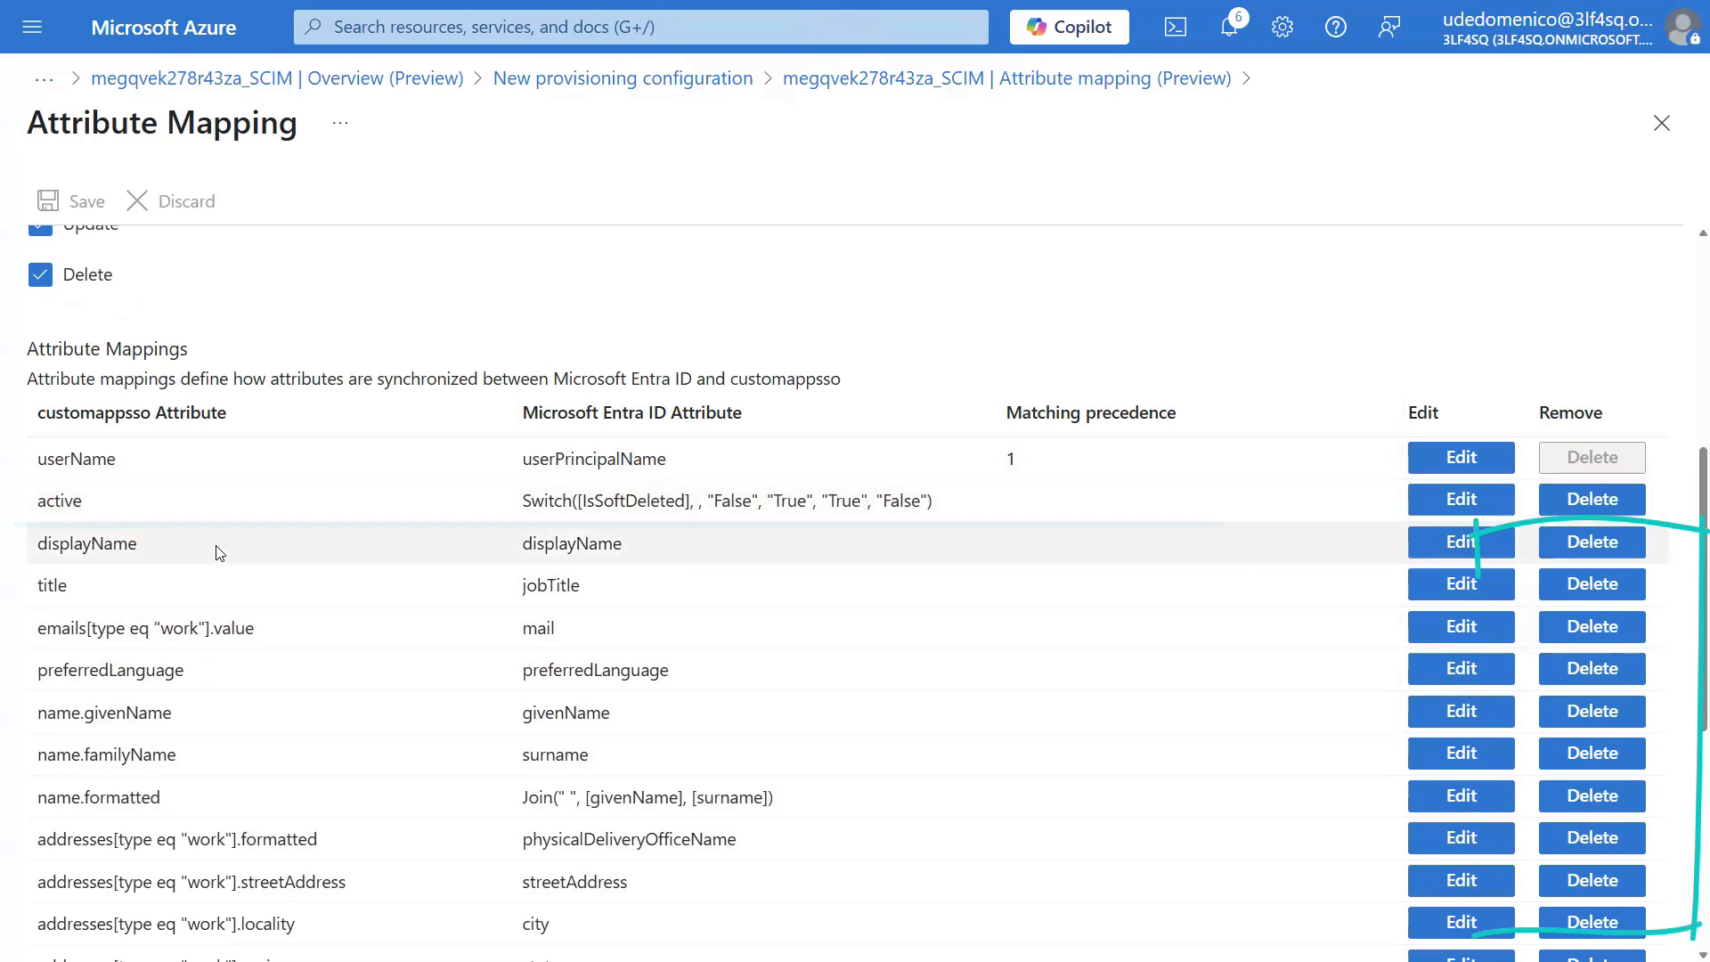
{"action": "left_click", "coordinate": [1567, 543]}
{"action": "left_click", "coordinate": [1567, 543]}
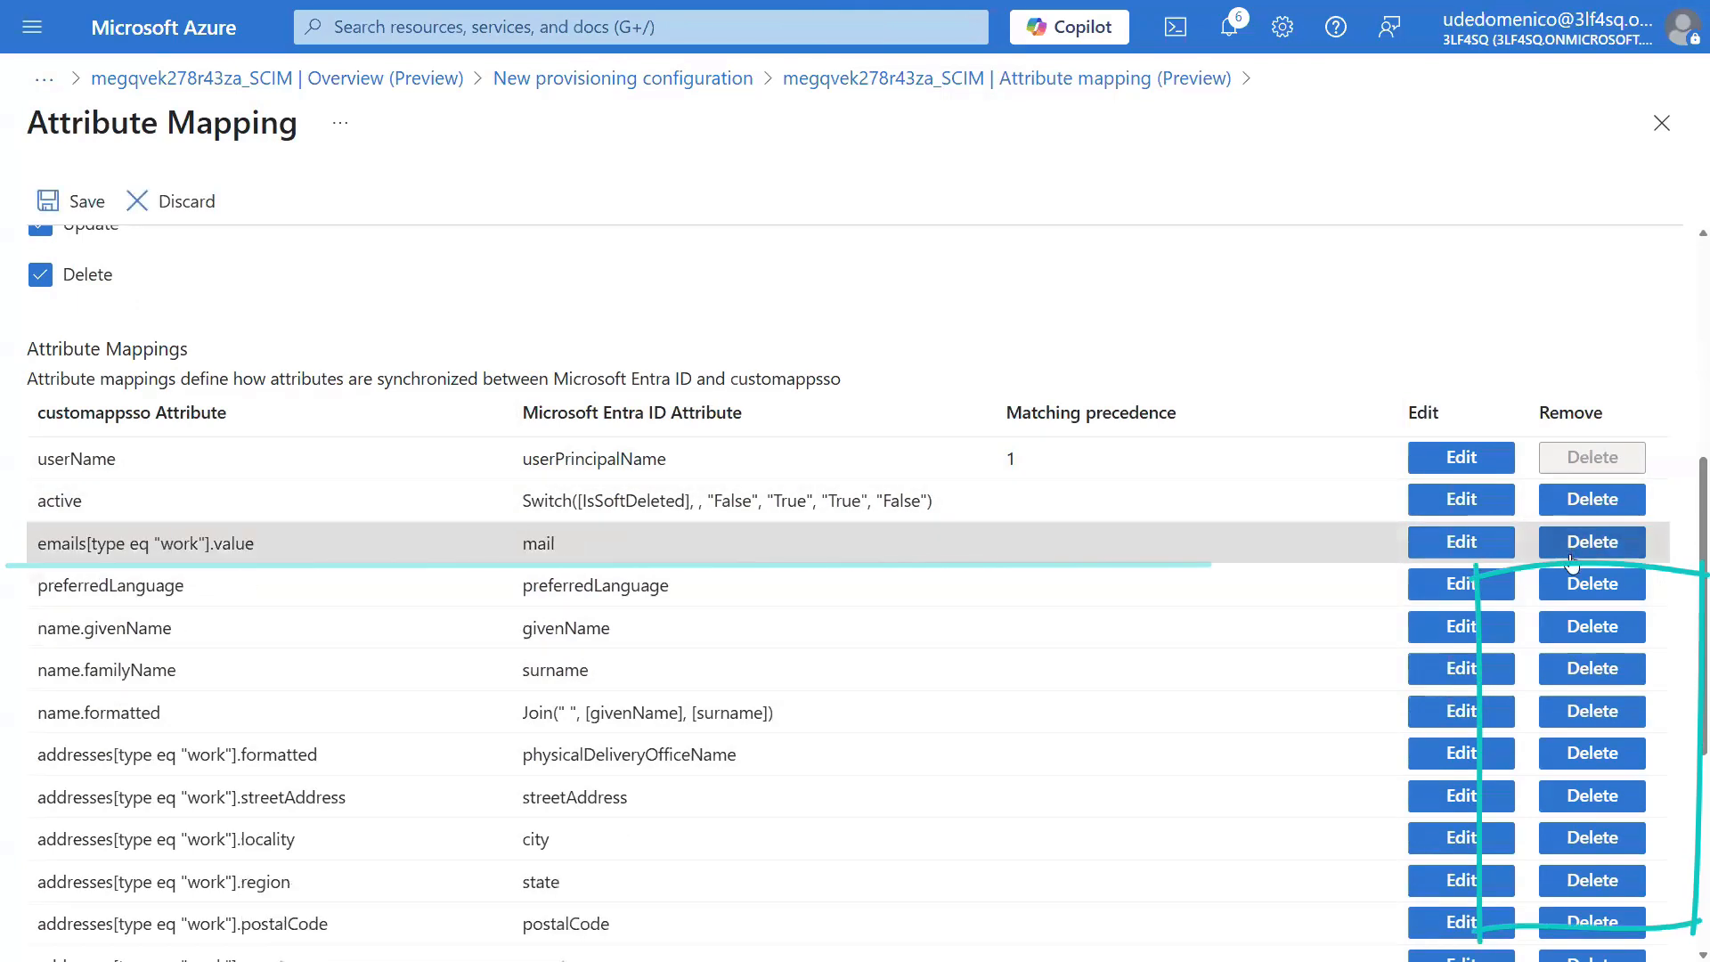
{"action": "left_click", "coordinate": [1580, 583]}
{"action": "left_click", "coordinate": [1585, 583]}
{"action": "left_click", "coordinate": [1592, 585]}
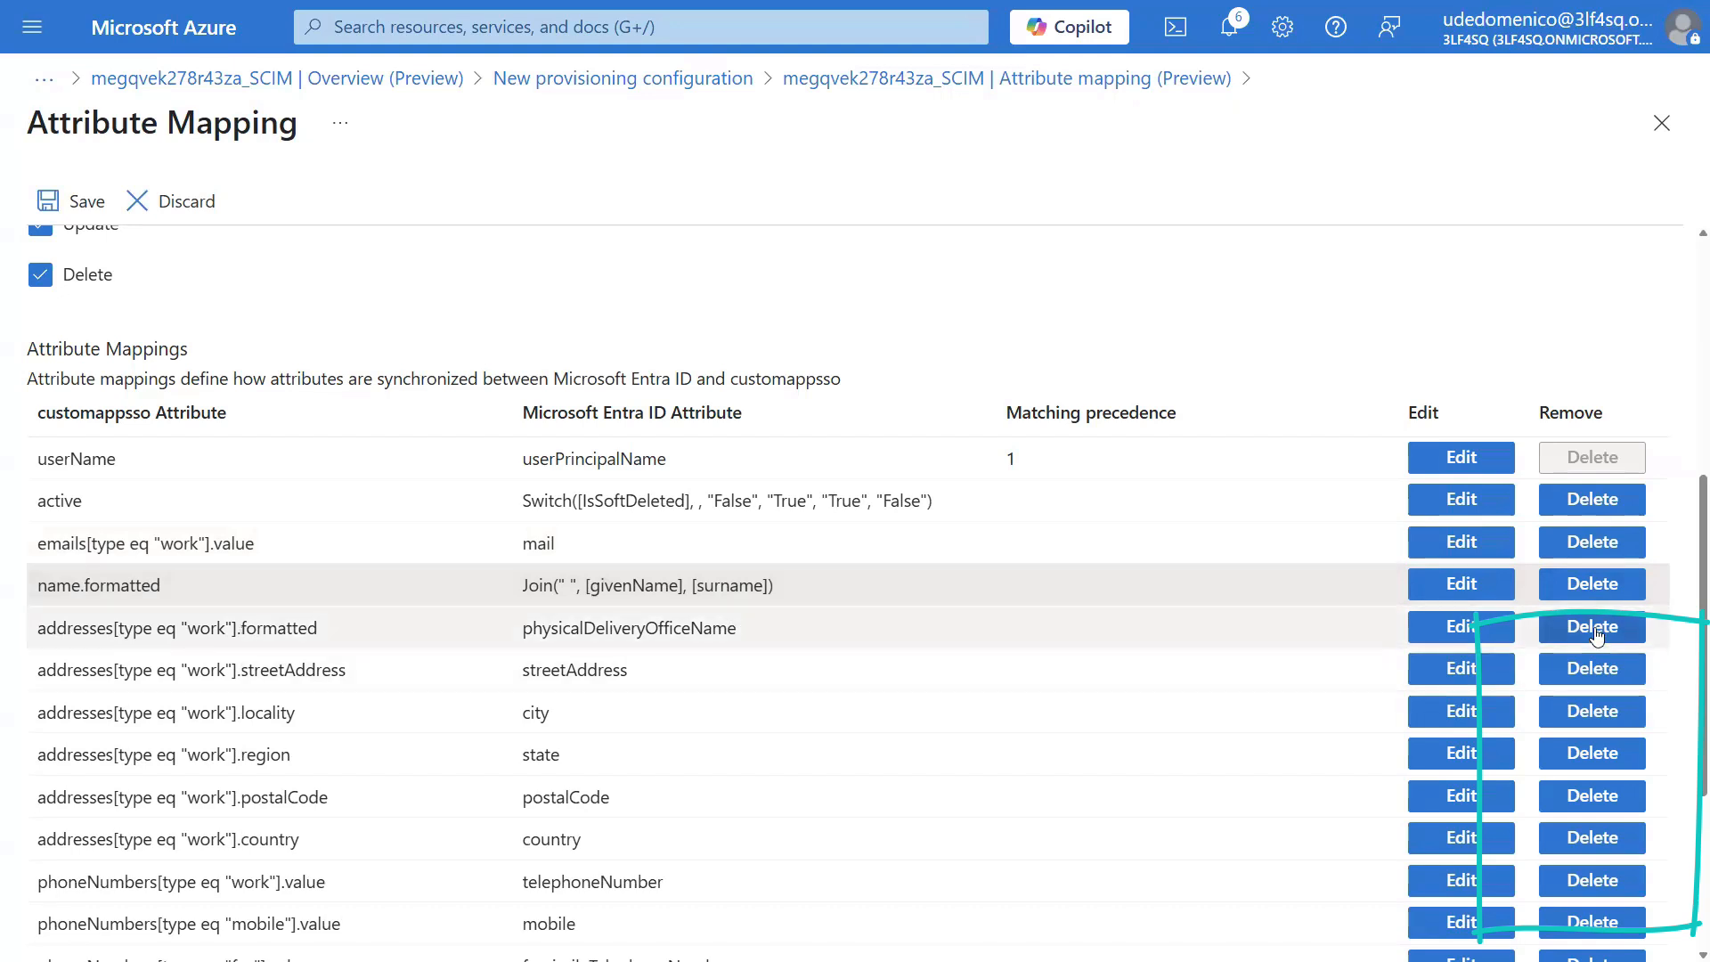
Step: Delete all the work address attribute mappings: formatted, streetAddress, locality, region, postalCode and country
{"action": "left_click", "coordinate": [1594, 627]}
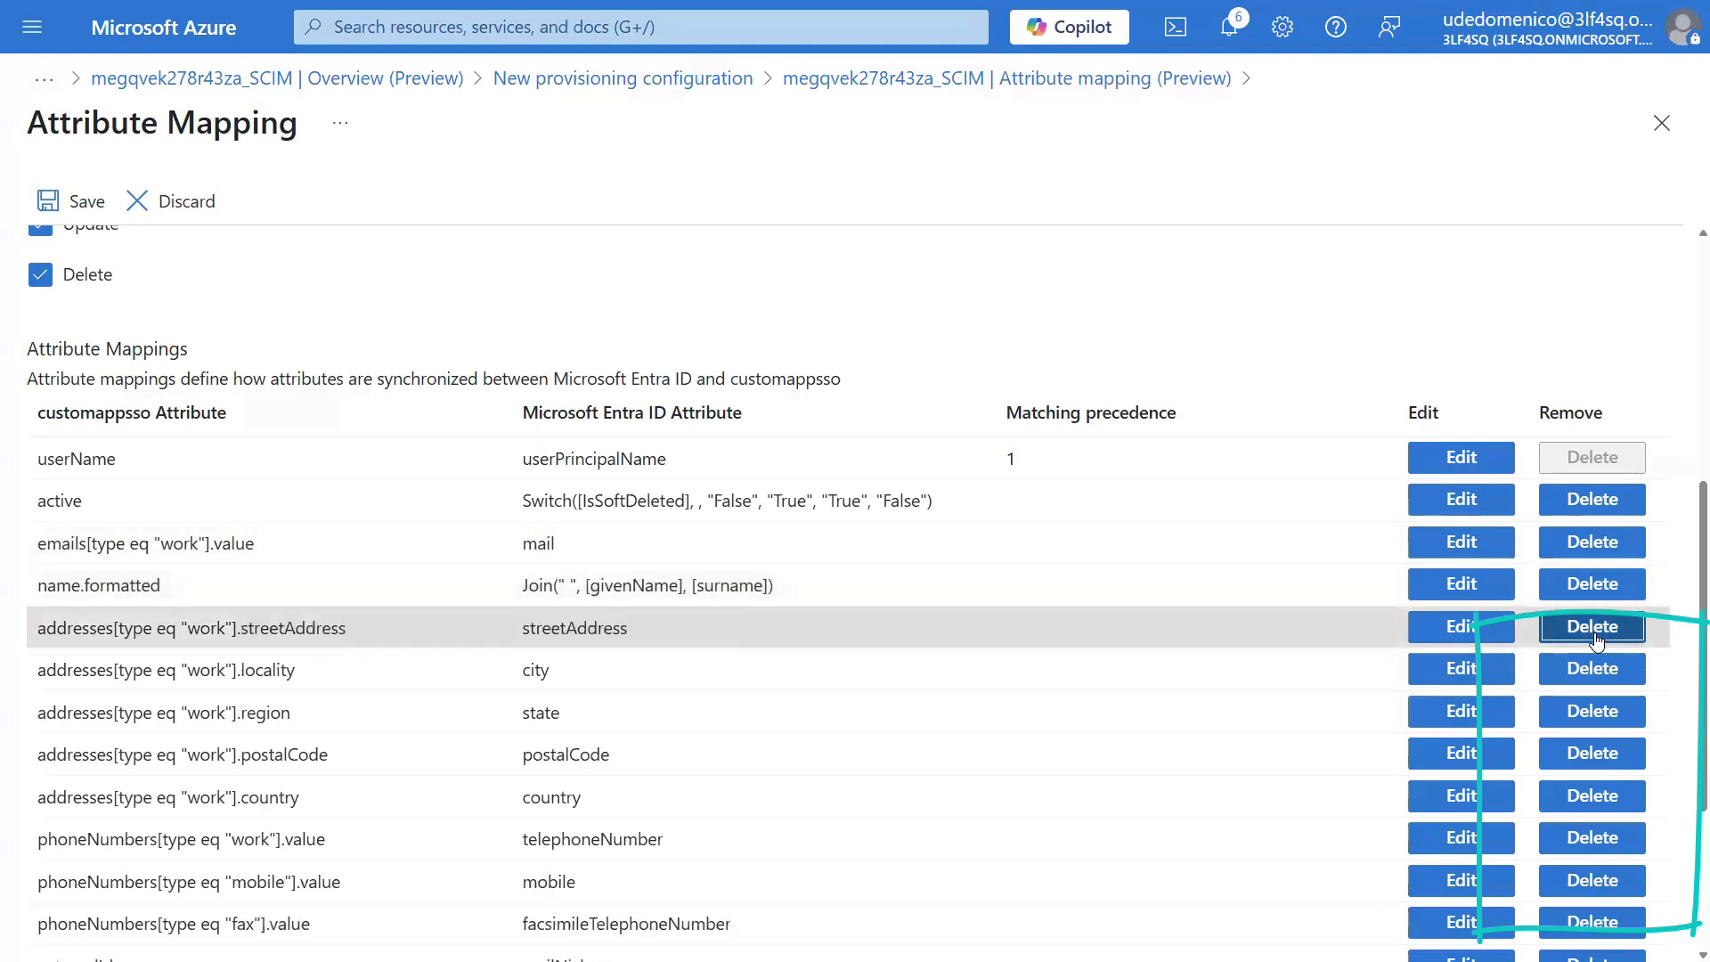
{"action": "left_click", "coordinate": [1594, 628]}
{"action": "left_click", "coordinate": [1594, 628]}
{"action": "left_click", "coordinate": [1594, 628]}
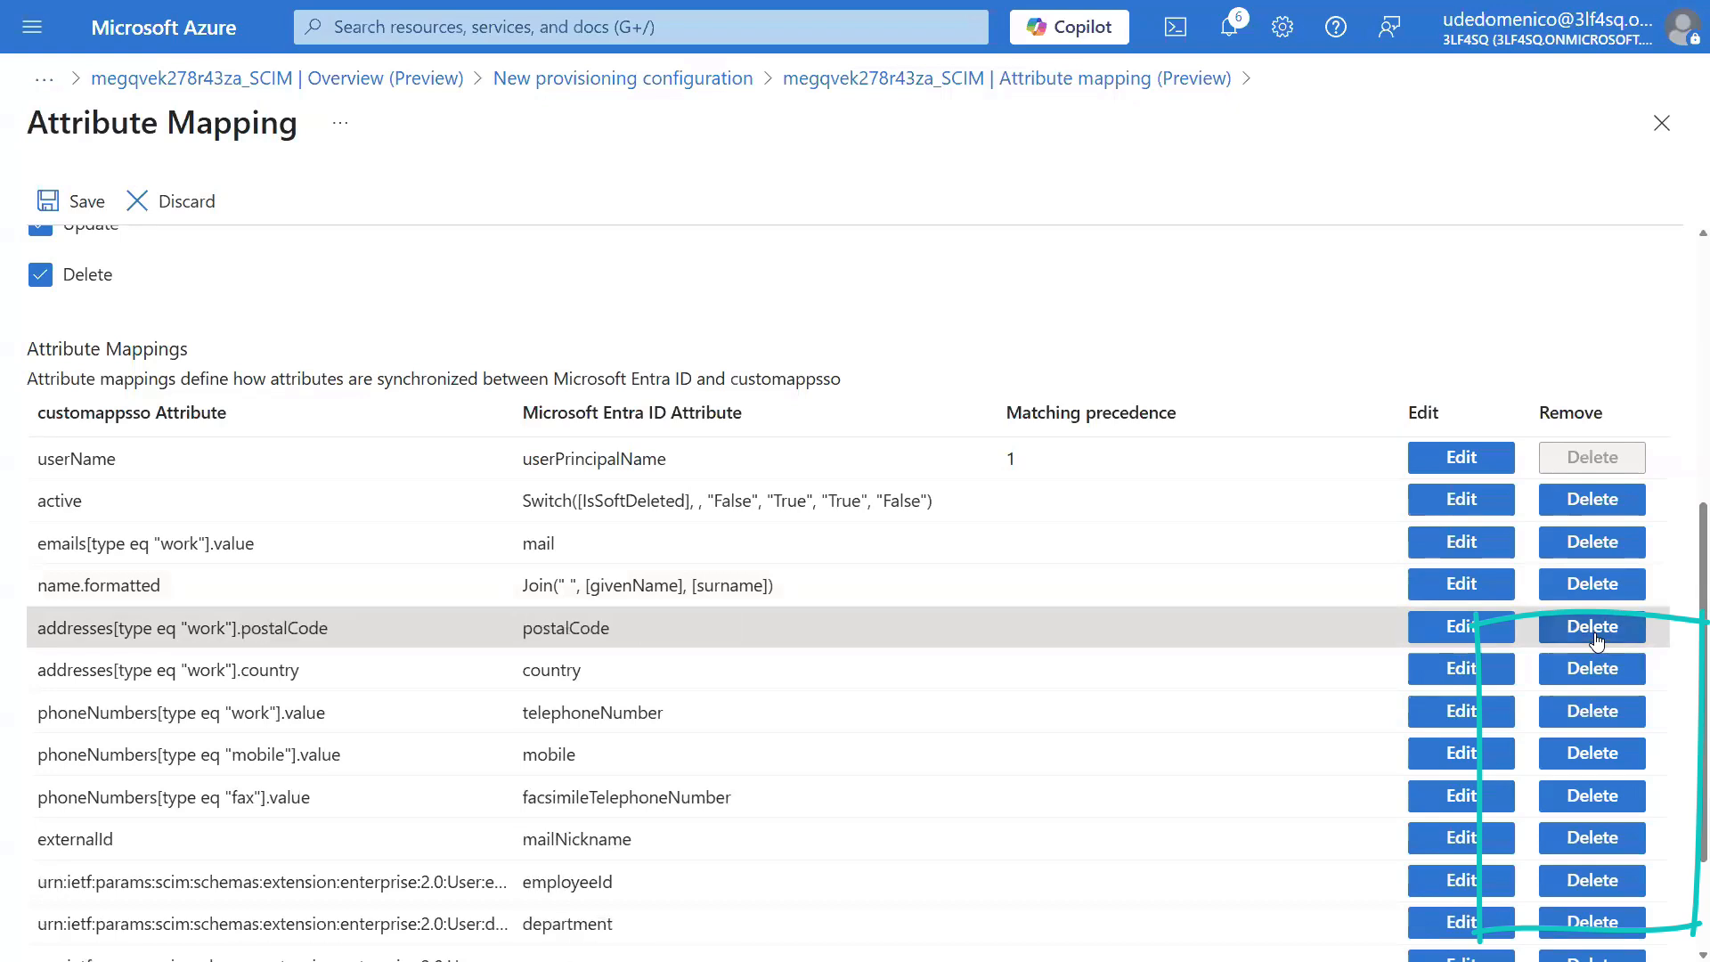
{"action": "left_click", "coordinate": [1594, 628]}
{"action": "left_click", "coordinate": [1594, 628]}
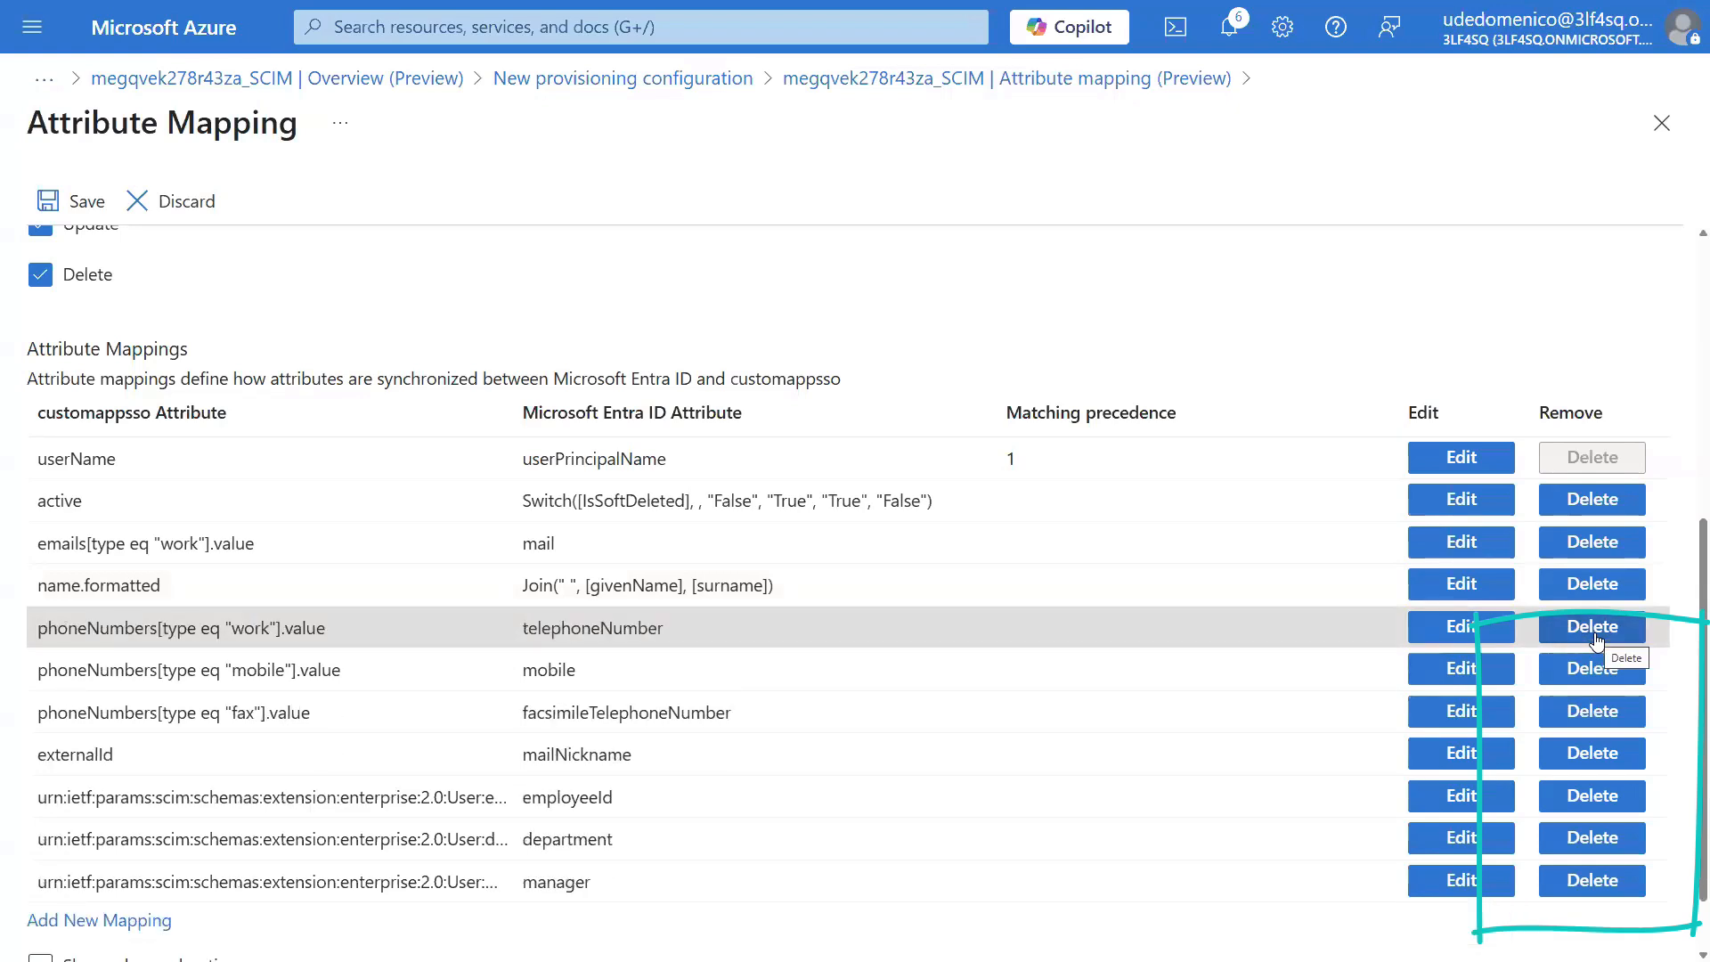
Step: Delete the work, mobile and fax phone number mappings and the employeeId, department and manager mappings
{"action": "left_click", "coordinate": [1594, 628]}
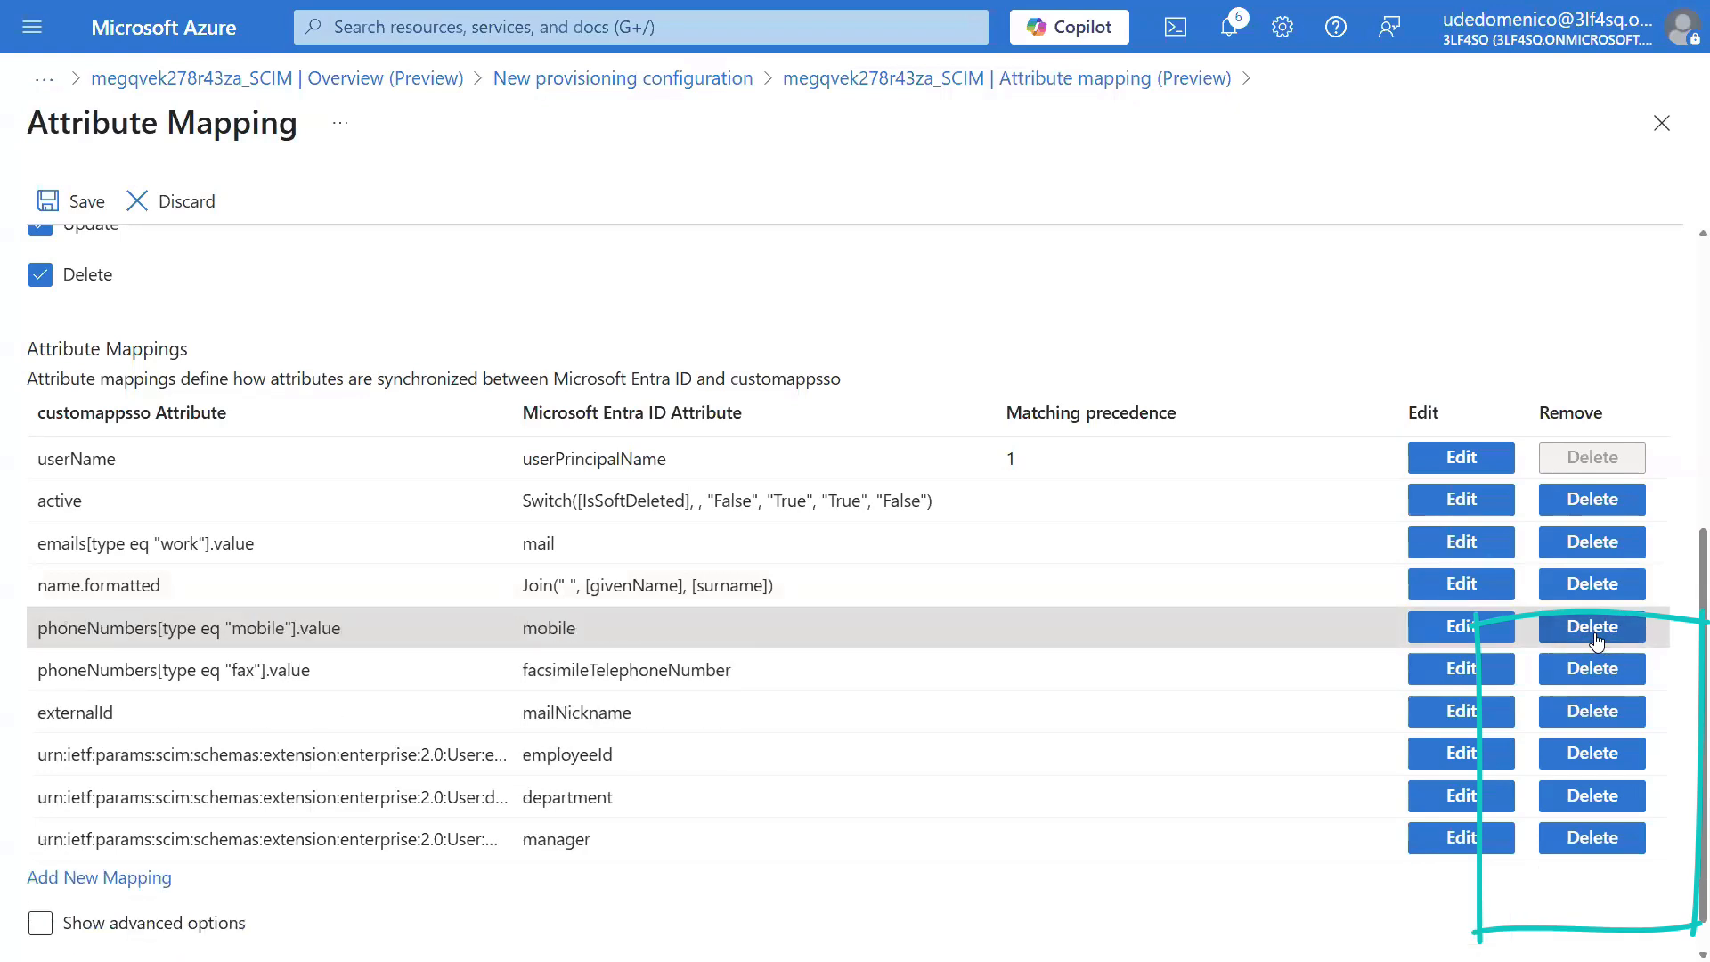
{"action": "left_click", "coordinate": [1594, 627]}
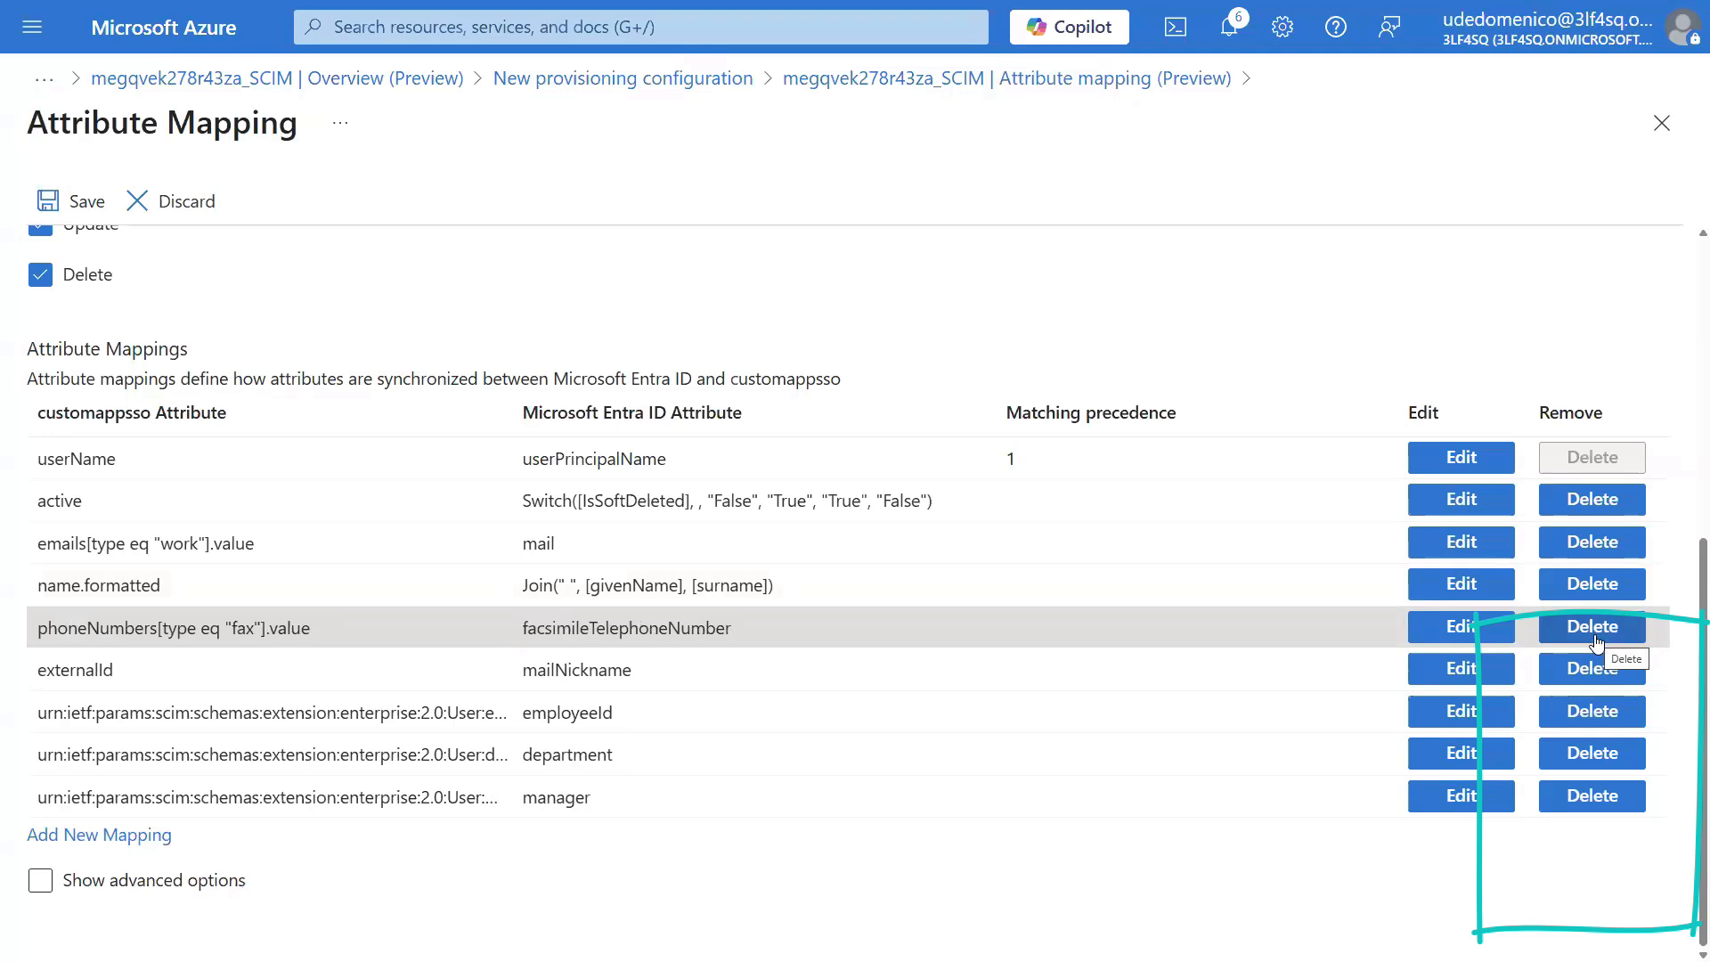
{"action": "left_click", "coordinate": [1596, 637]}
{"action": "left_click", "coordinate": [1621, 710]}
{"action": "left_click", "coordinate": [1607, 755]}
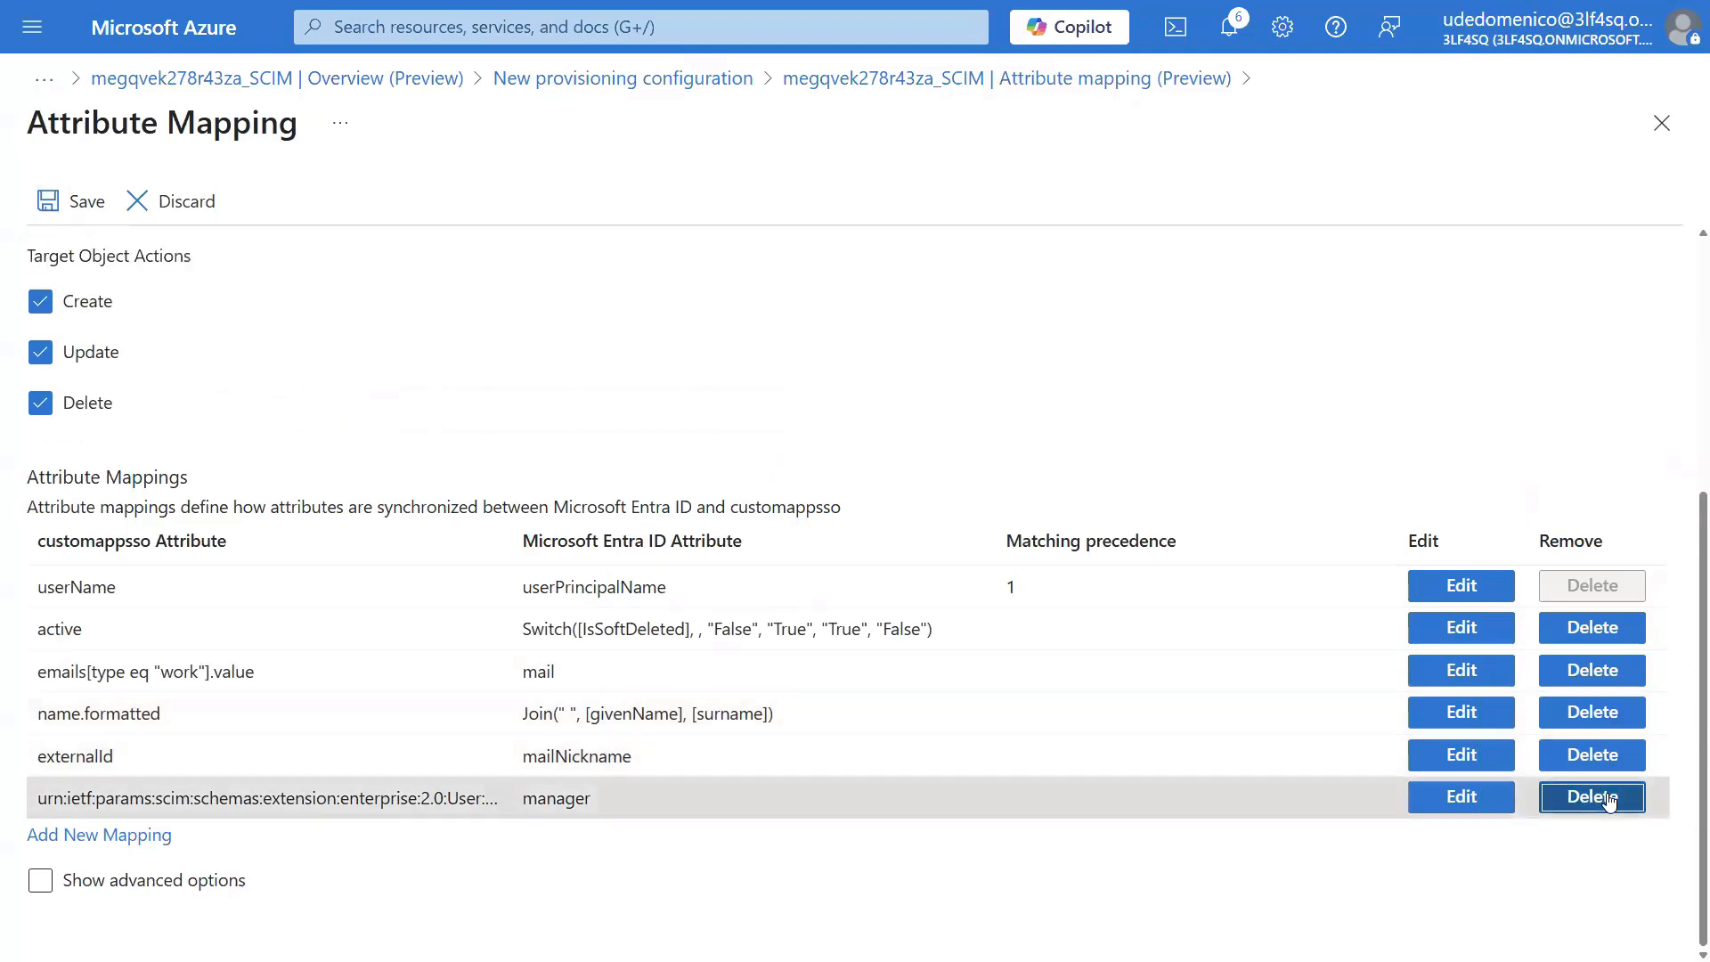
{"action": "left_click", "coordinate": [1590, 796]}
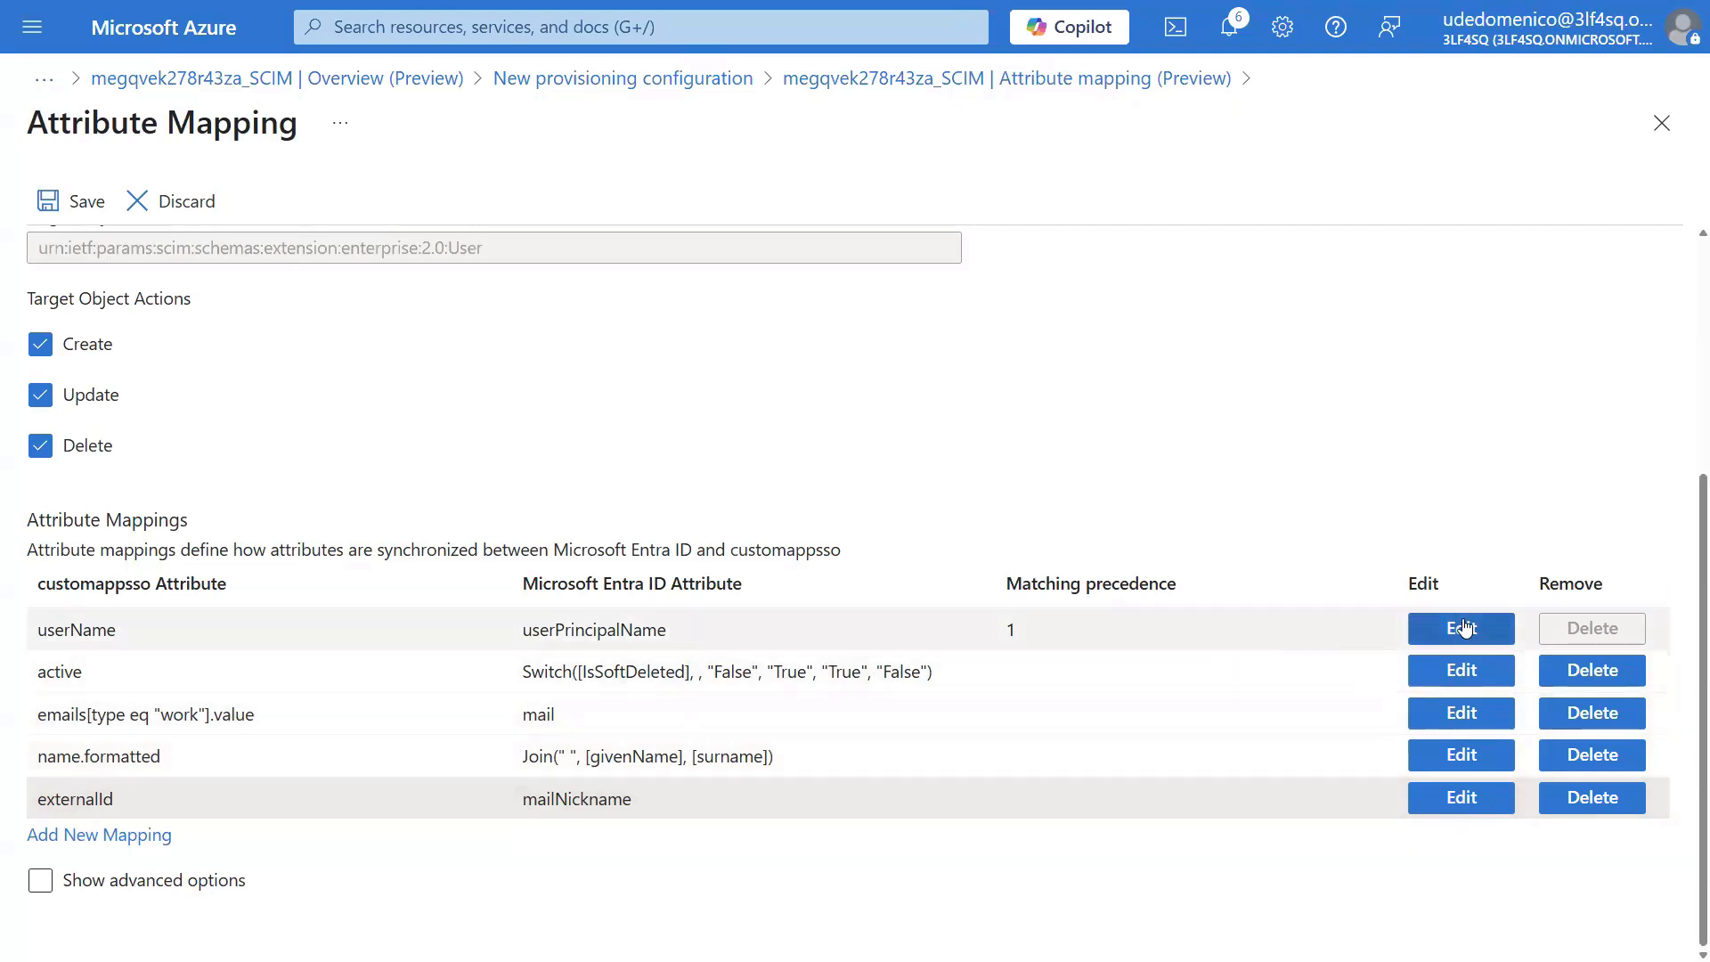
Step: Edit the userName mapping to use objectId as source attribute with matching precedence 2
{"action": "left_click", "coordinate": [1462, 628]}
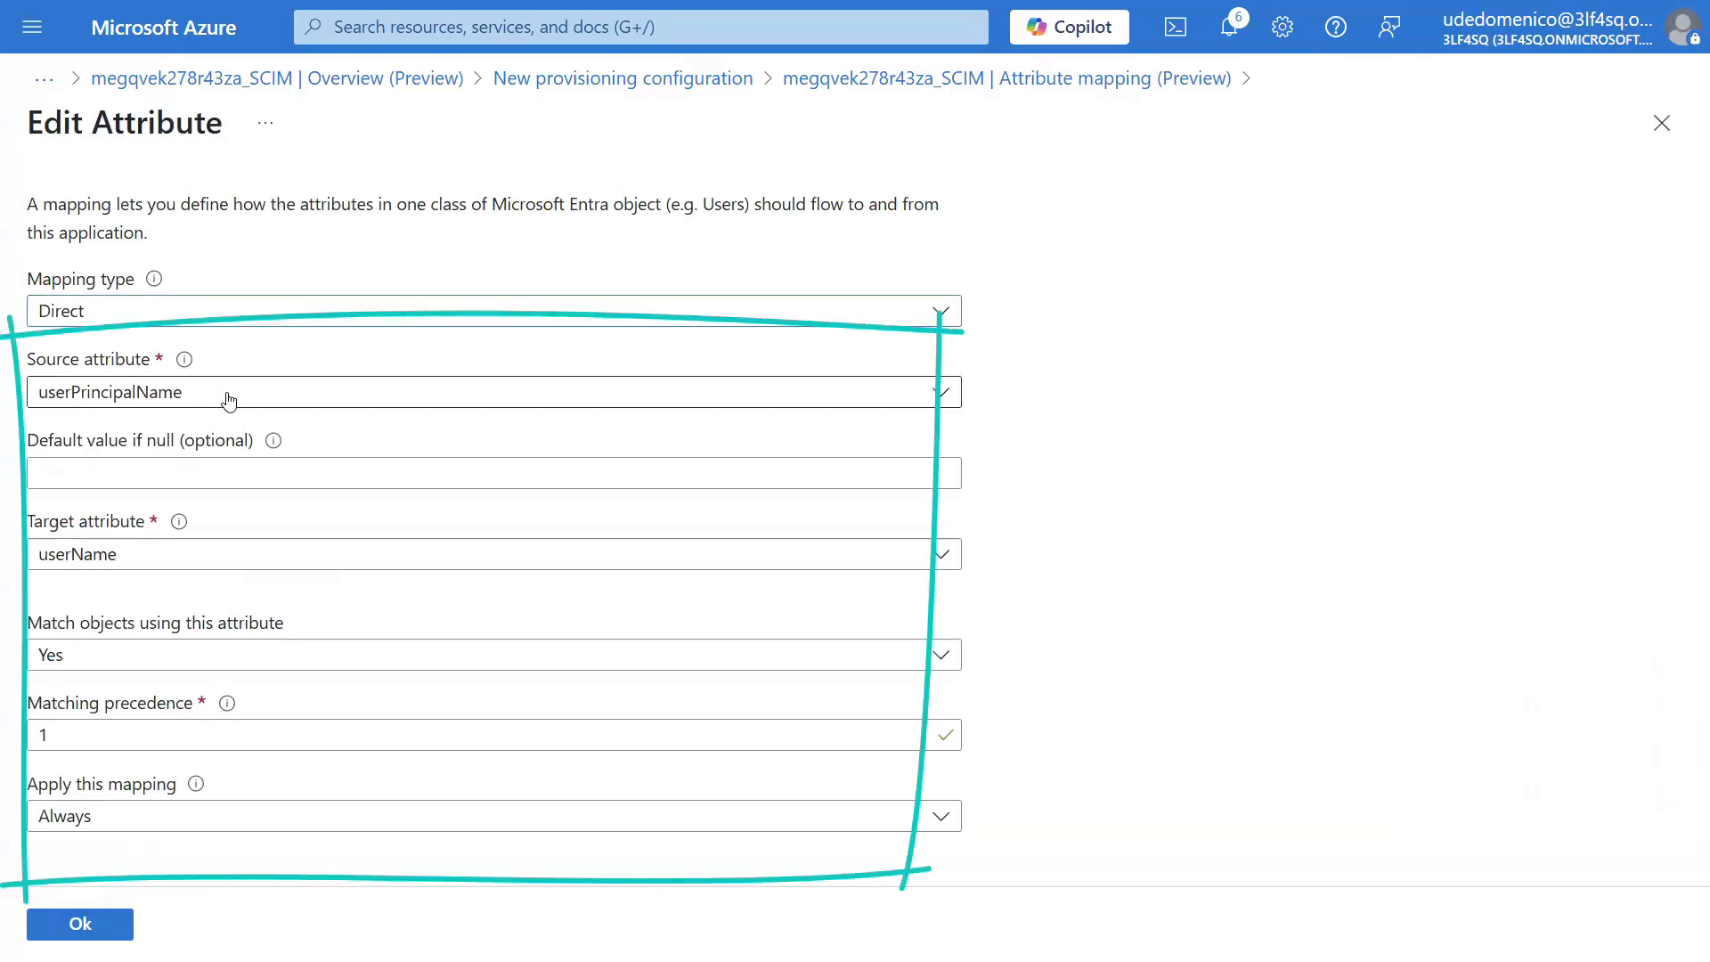
{"action": "left_click", "coordinate": [225, 396]}
{"action": "scroll", "coordinate": [276, 498], "scroll_direction": "up", "scroll_amount": 5}
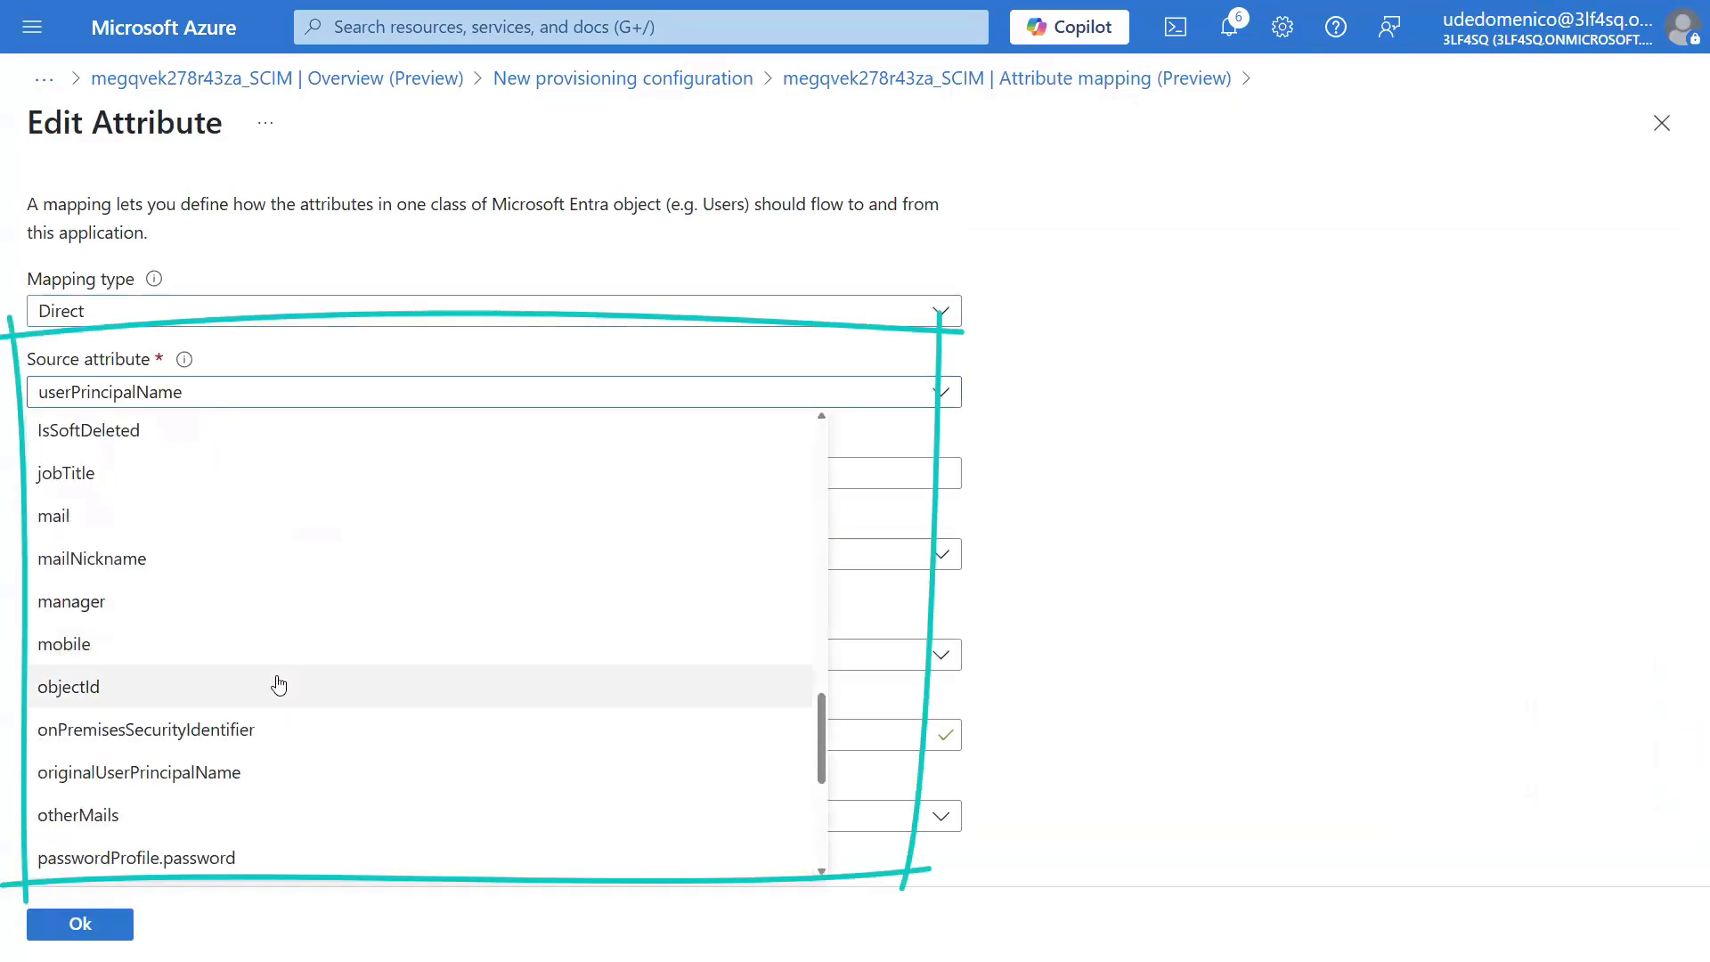
{"action": "left_click", "coordinate": [278, 685]}
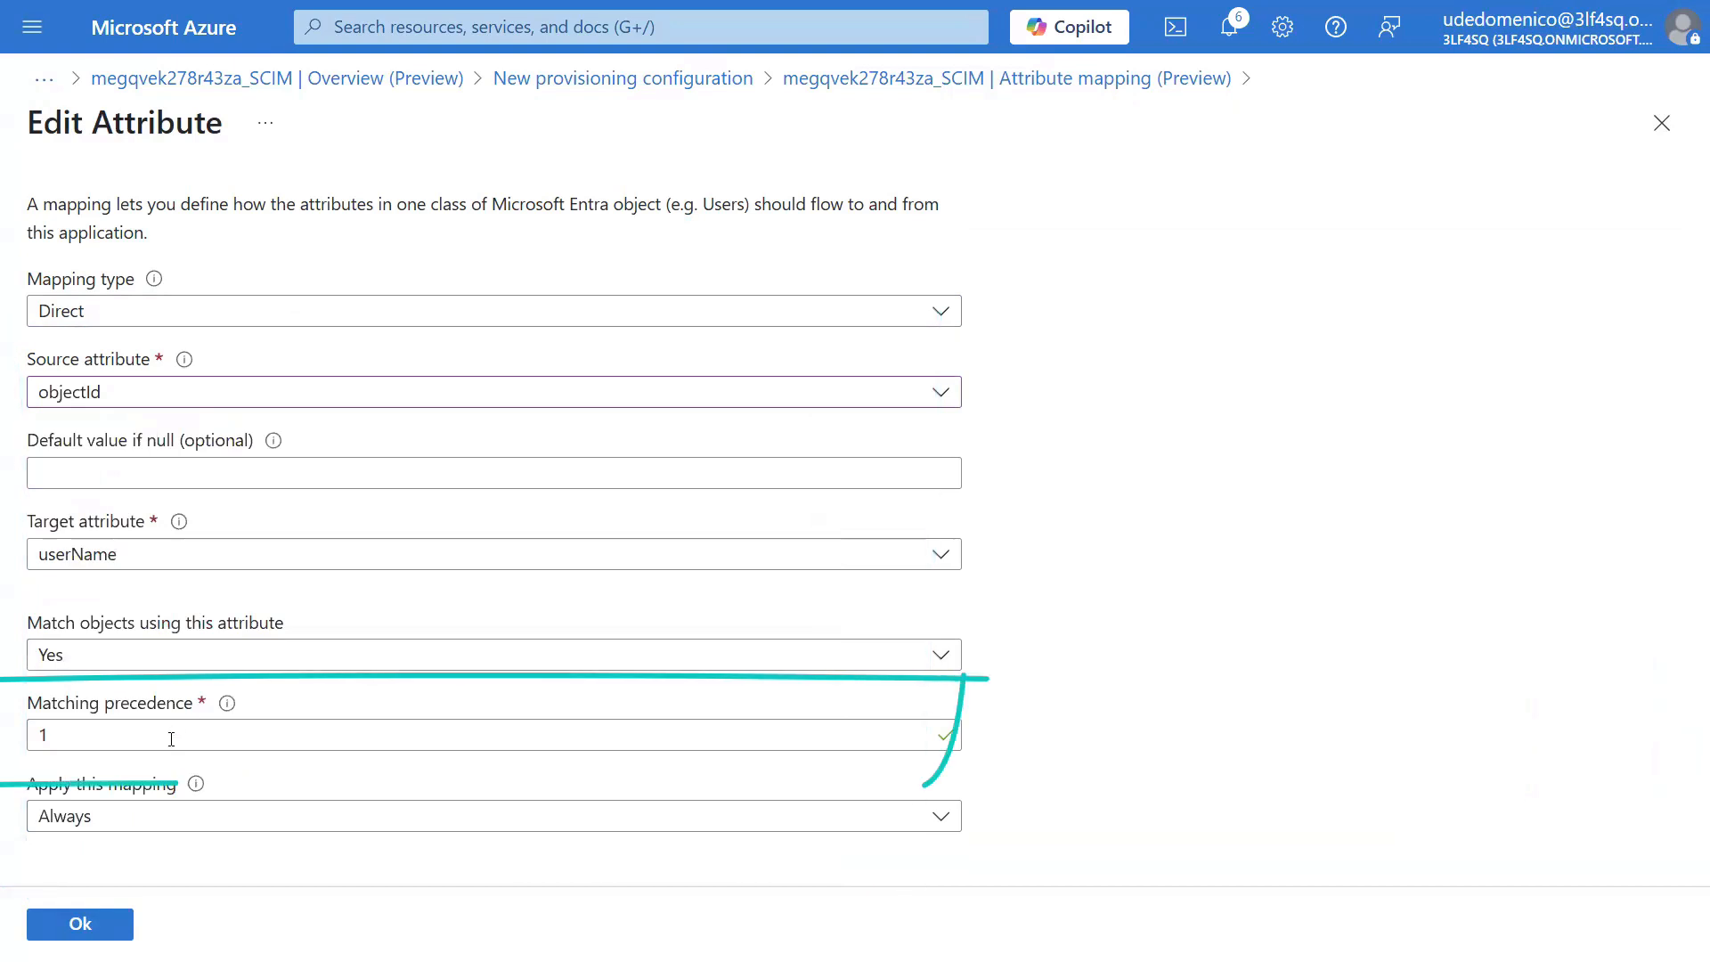
{"action": "left_click", "coordinate": [89, 726]}
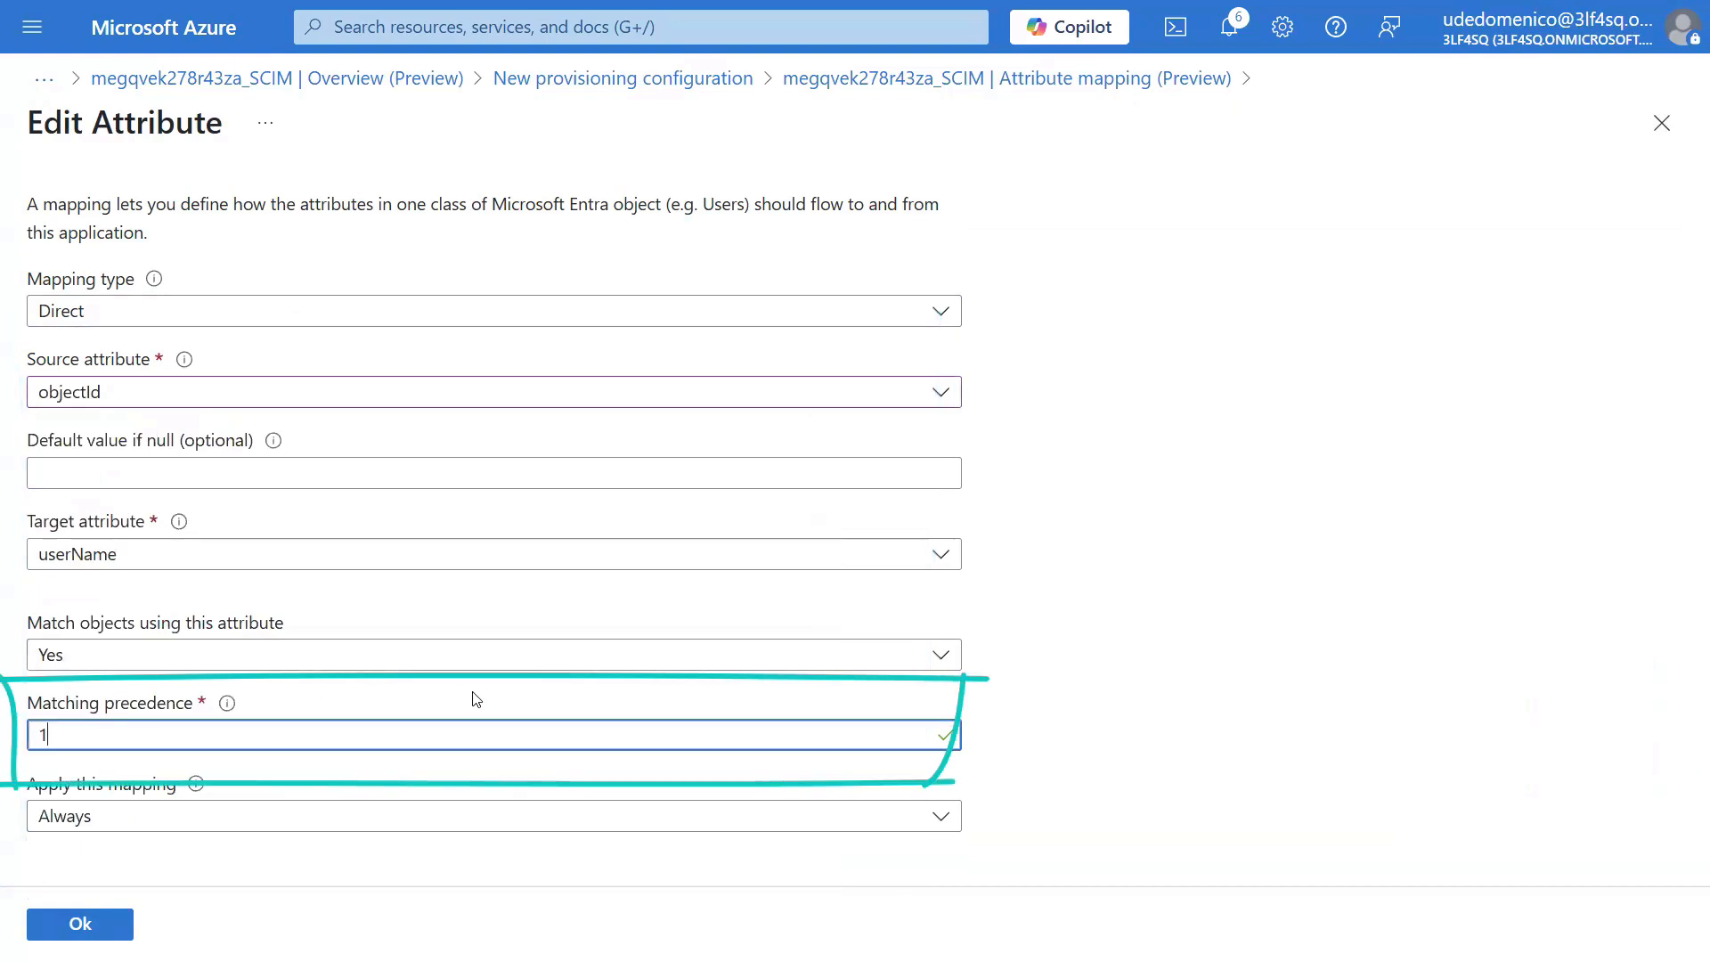
{"action": "key", "text": "BackSpace"}
{"action": "type", "text": "2"}
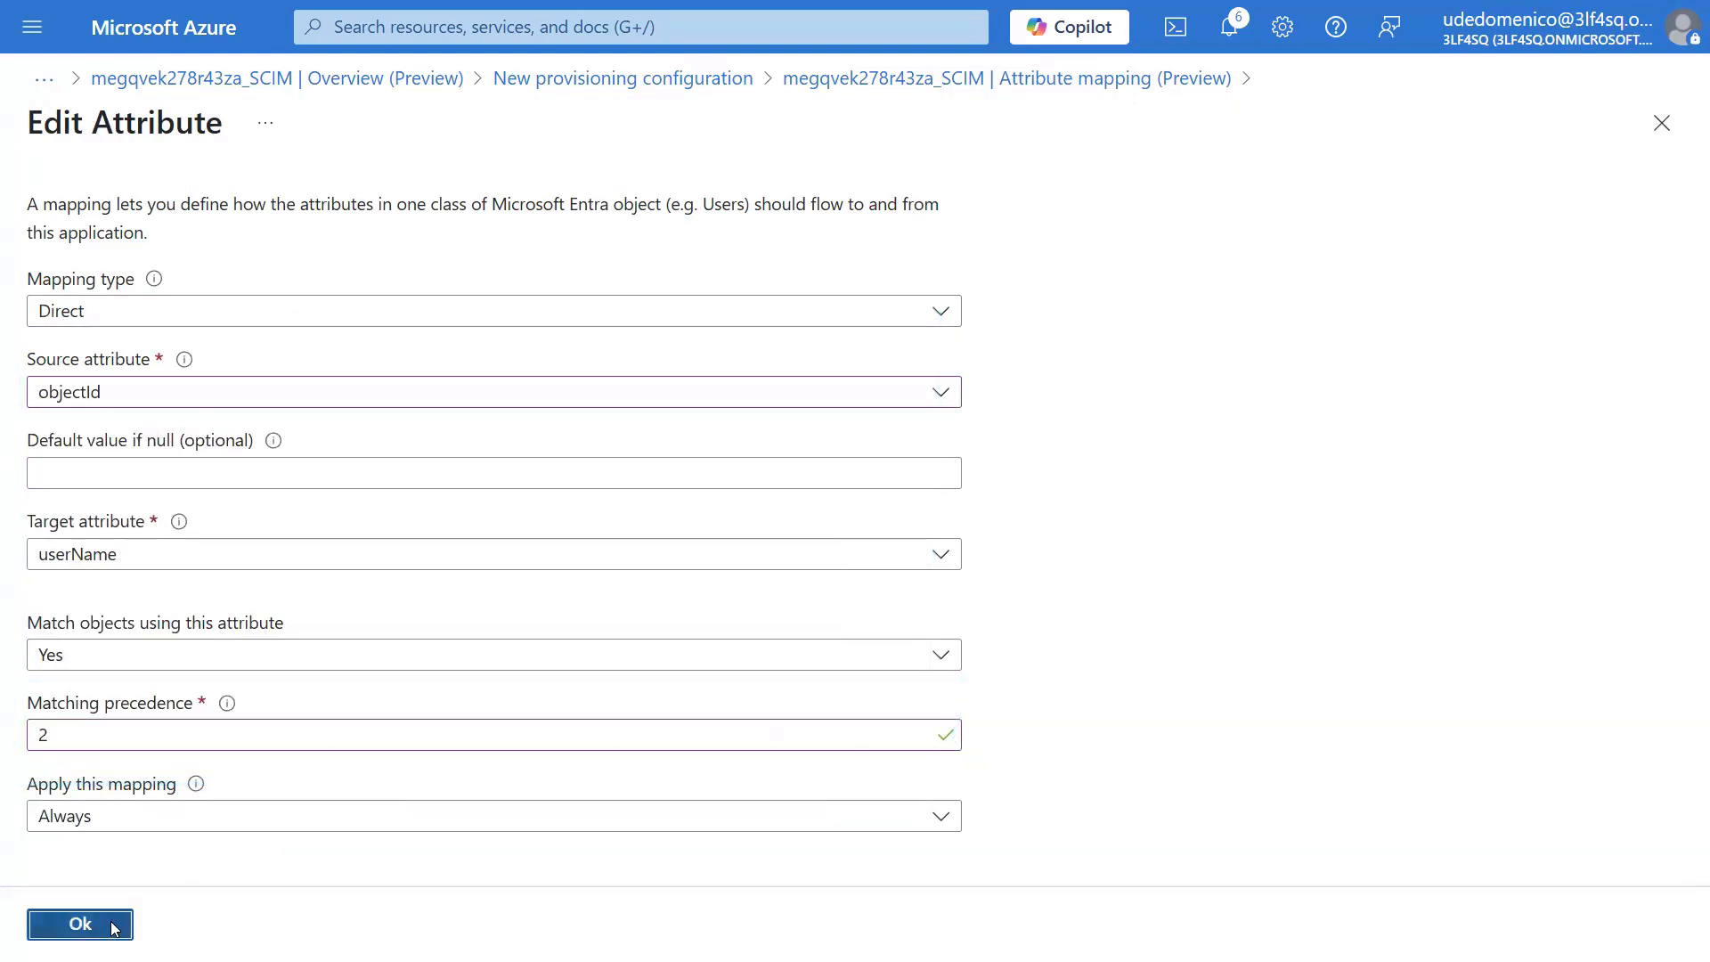
{"action": "left_click", "coordinate": [80, 924]}
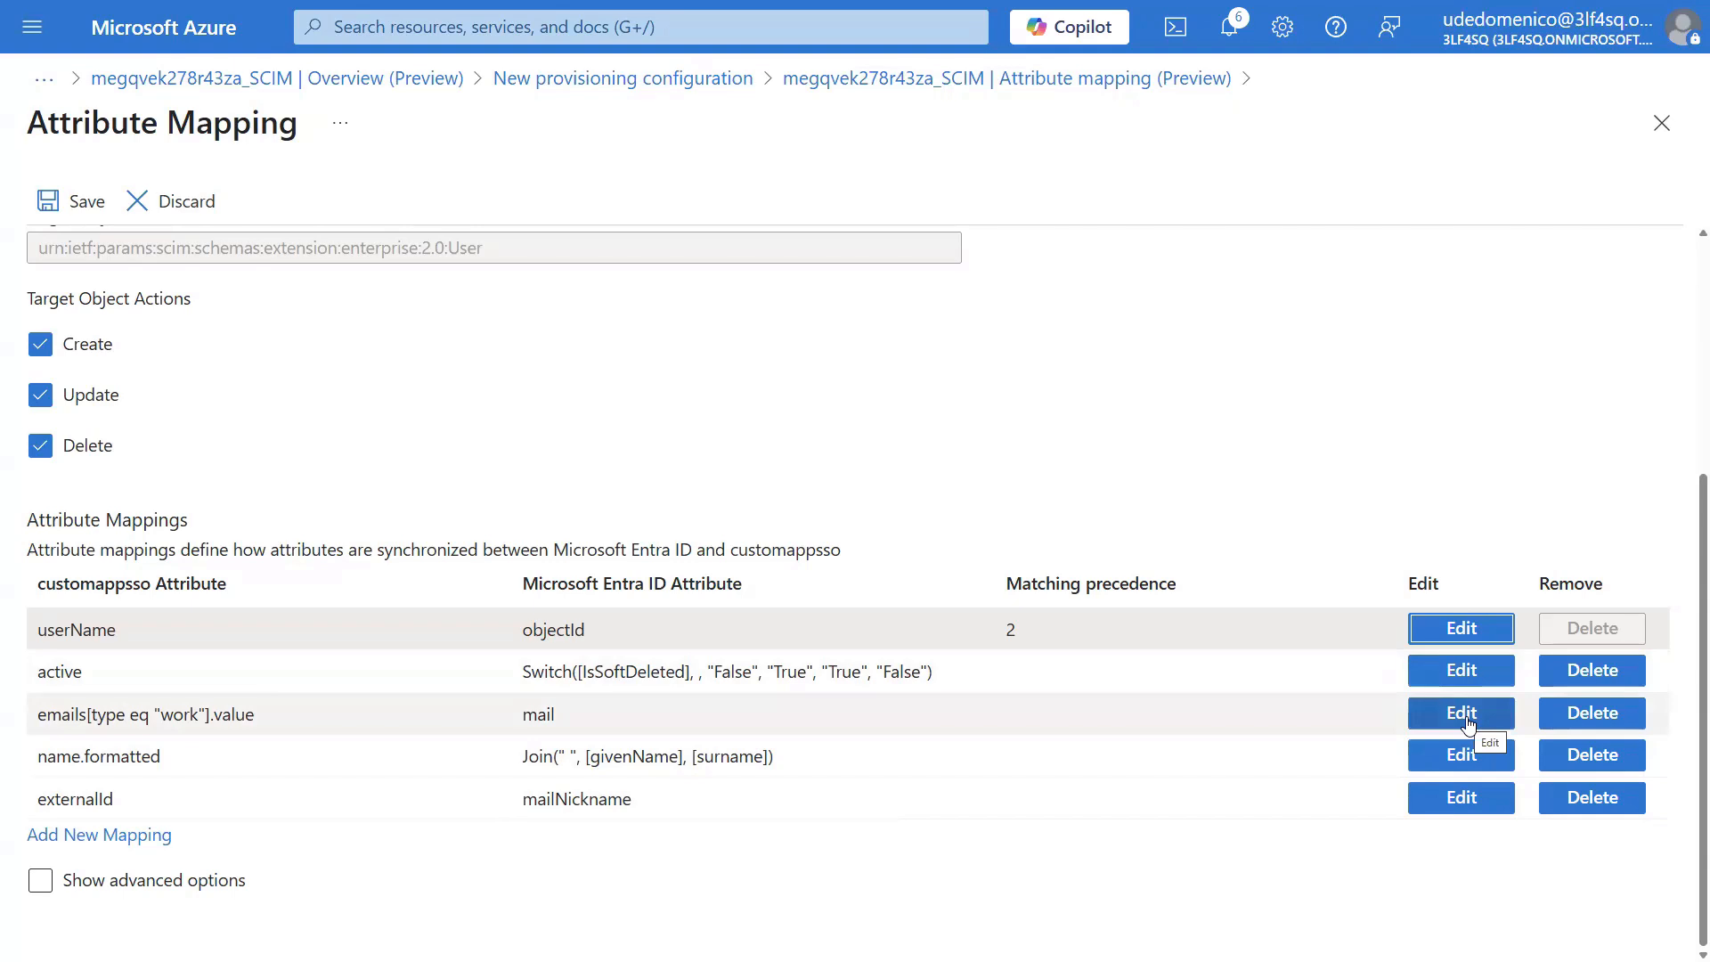
Step: Set the work email mapping to match objects using this attribute with matching precedence 1
{"action": "left_click", "coordinate": [1461, 713]}
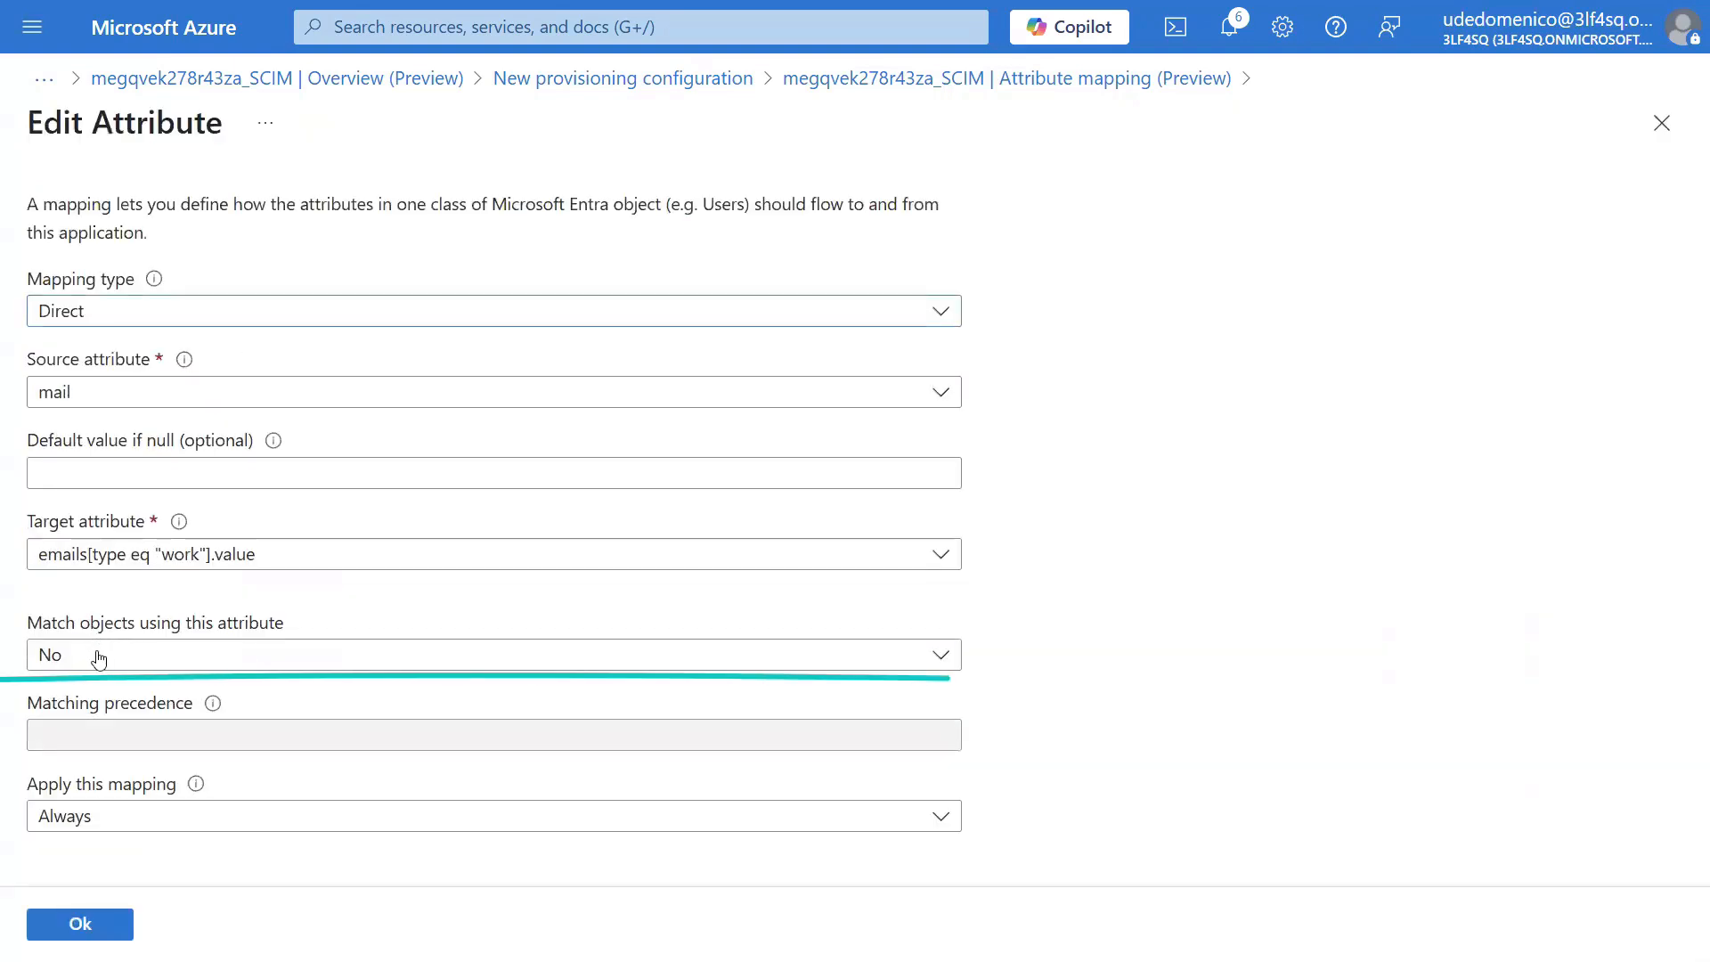
{"action": "left_click", "coordinate": [96, 655]}
{"action": "left_click", "coordinate": [109, 693]}
{"action": "left_click", "coordinate": [175, 737]}
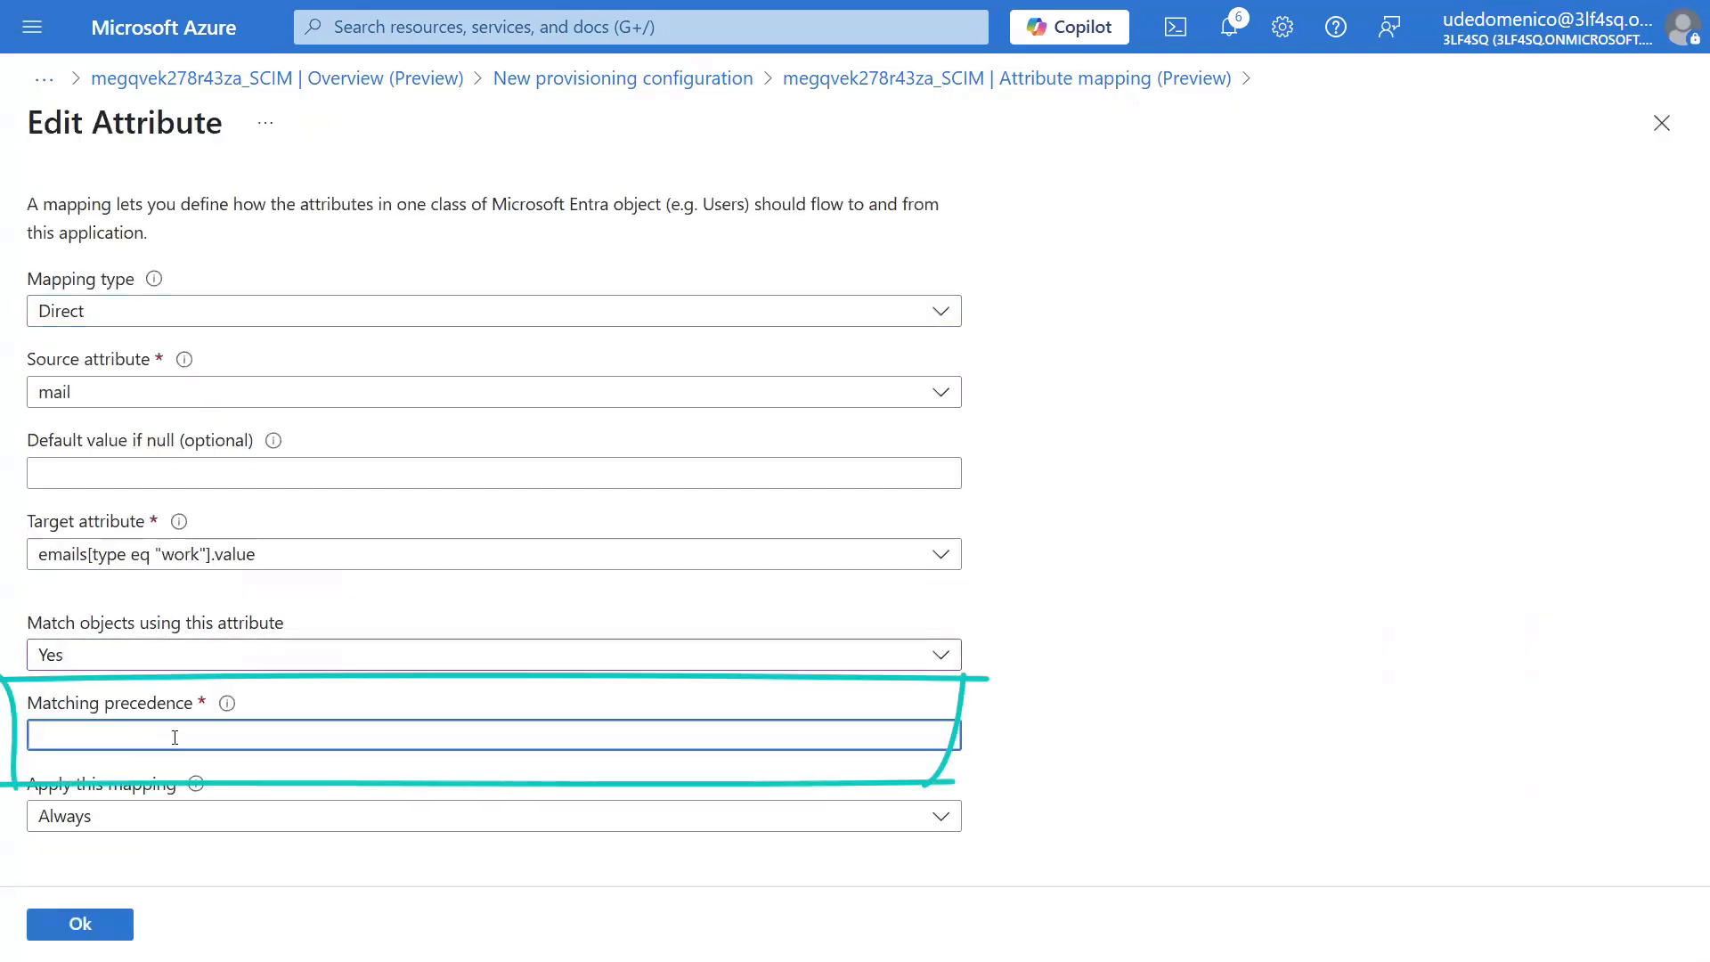
{"action": "left_click", "coordinate": [80, 924]}
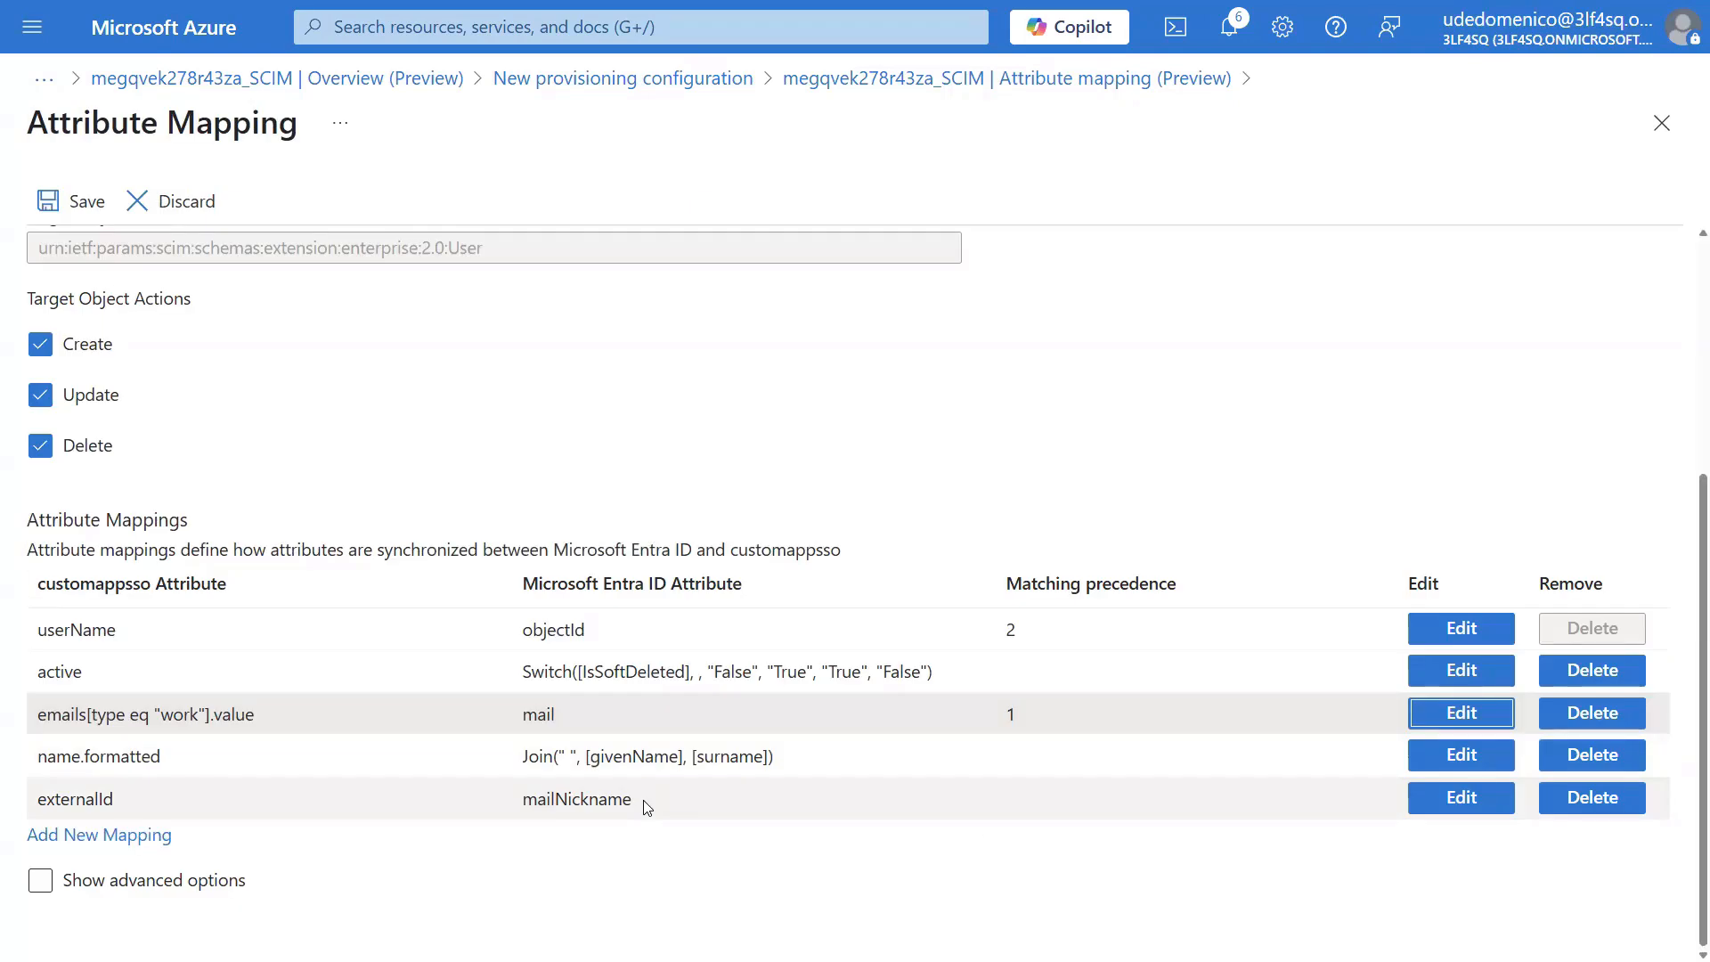
Step: Set the externalId mapping's source attribute to objectId and save the user attribute mappings
{"action": "left_click", "coordinate": [1450, 798]}
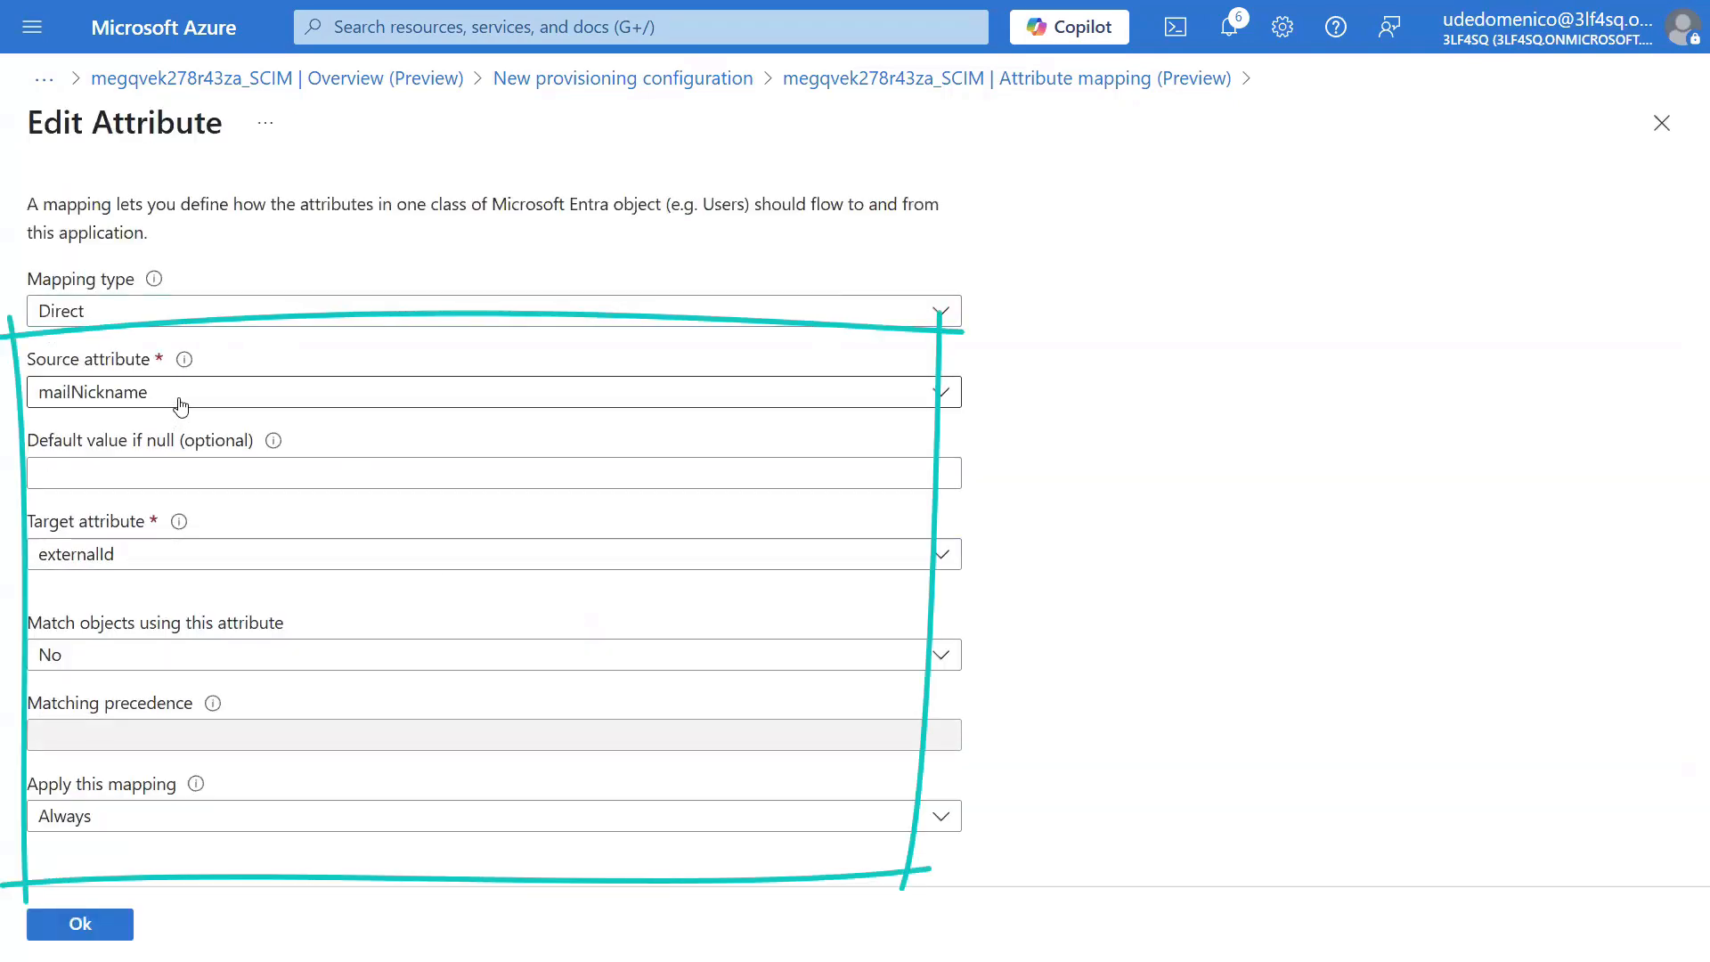
{"action": "left_click", "coordinate": [181, 406]}
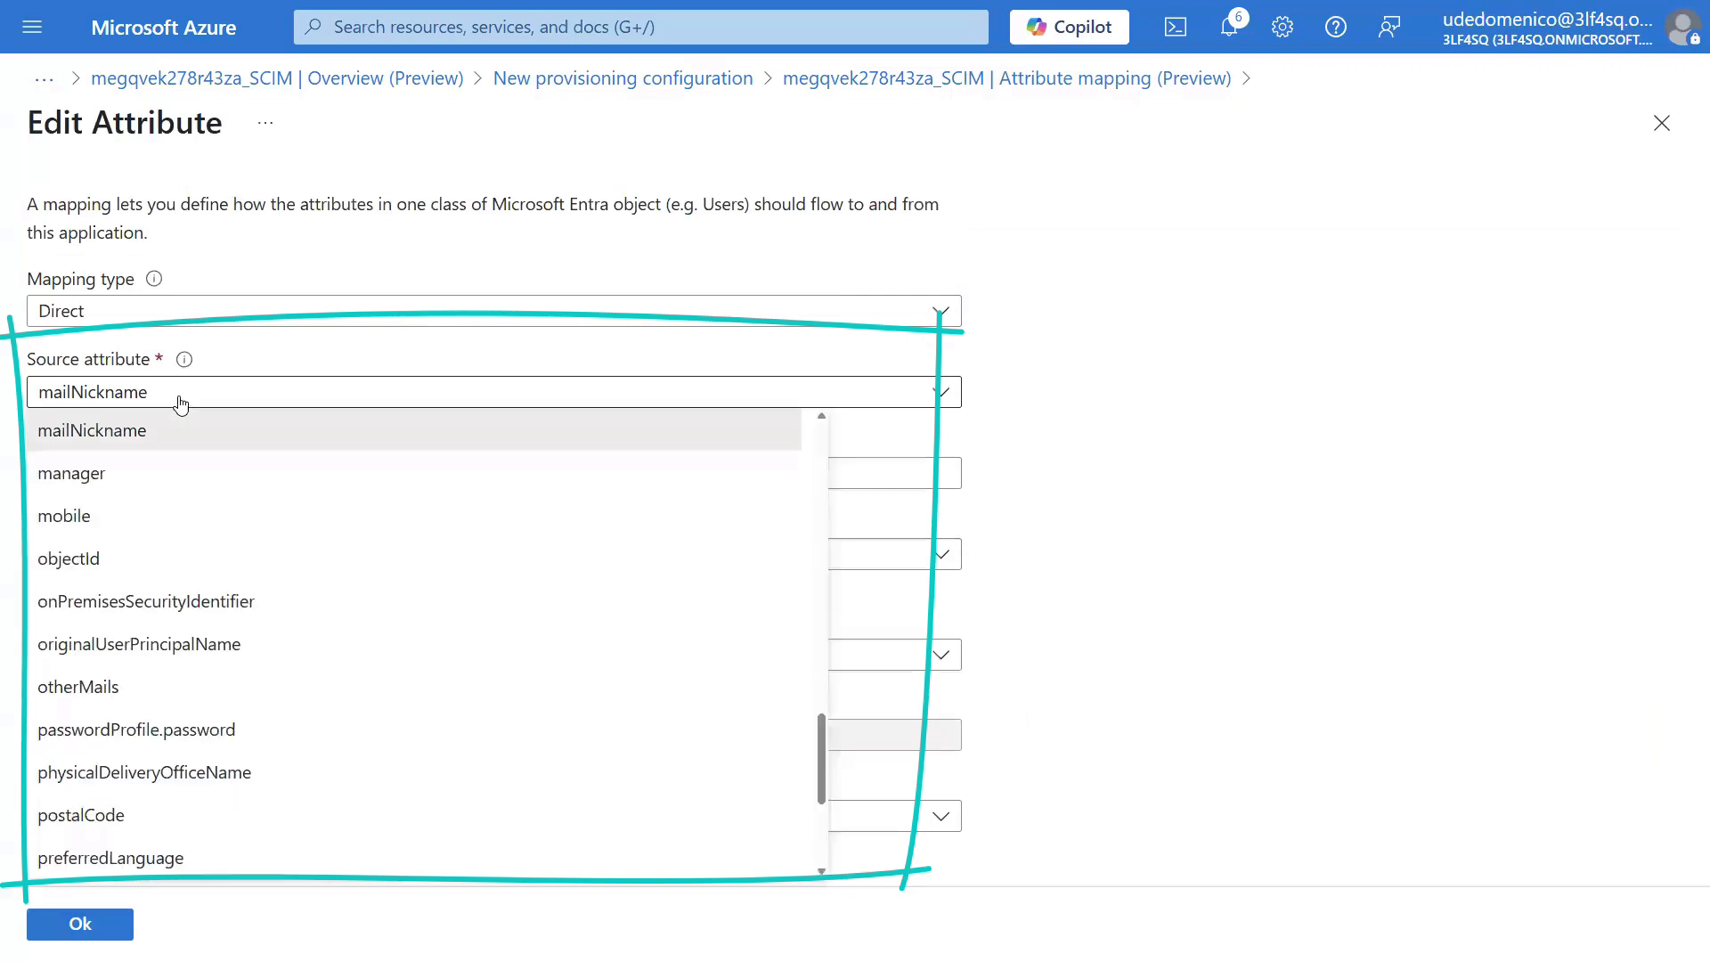
{"action": "left_click", "coordinate": [175, 553]}
{"action": "left_click", "coordinate": [74, 926]}
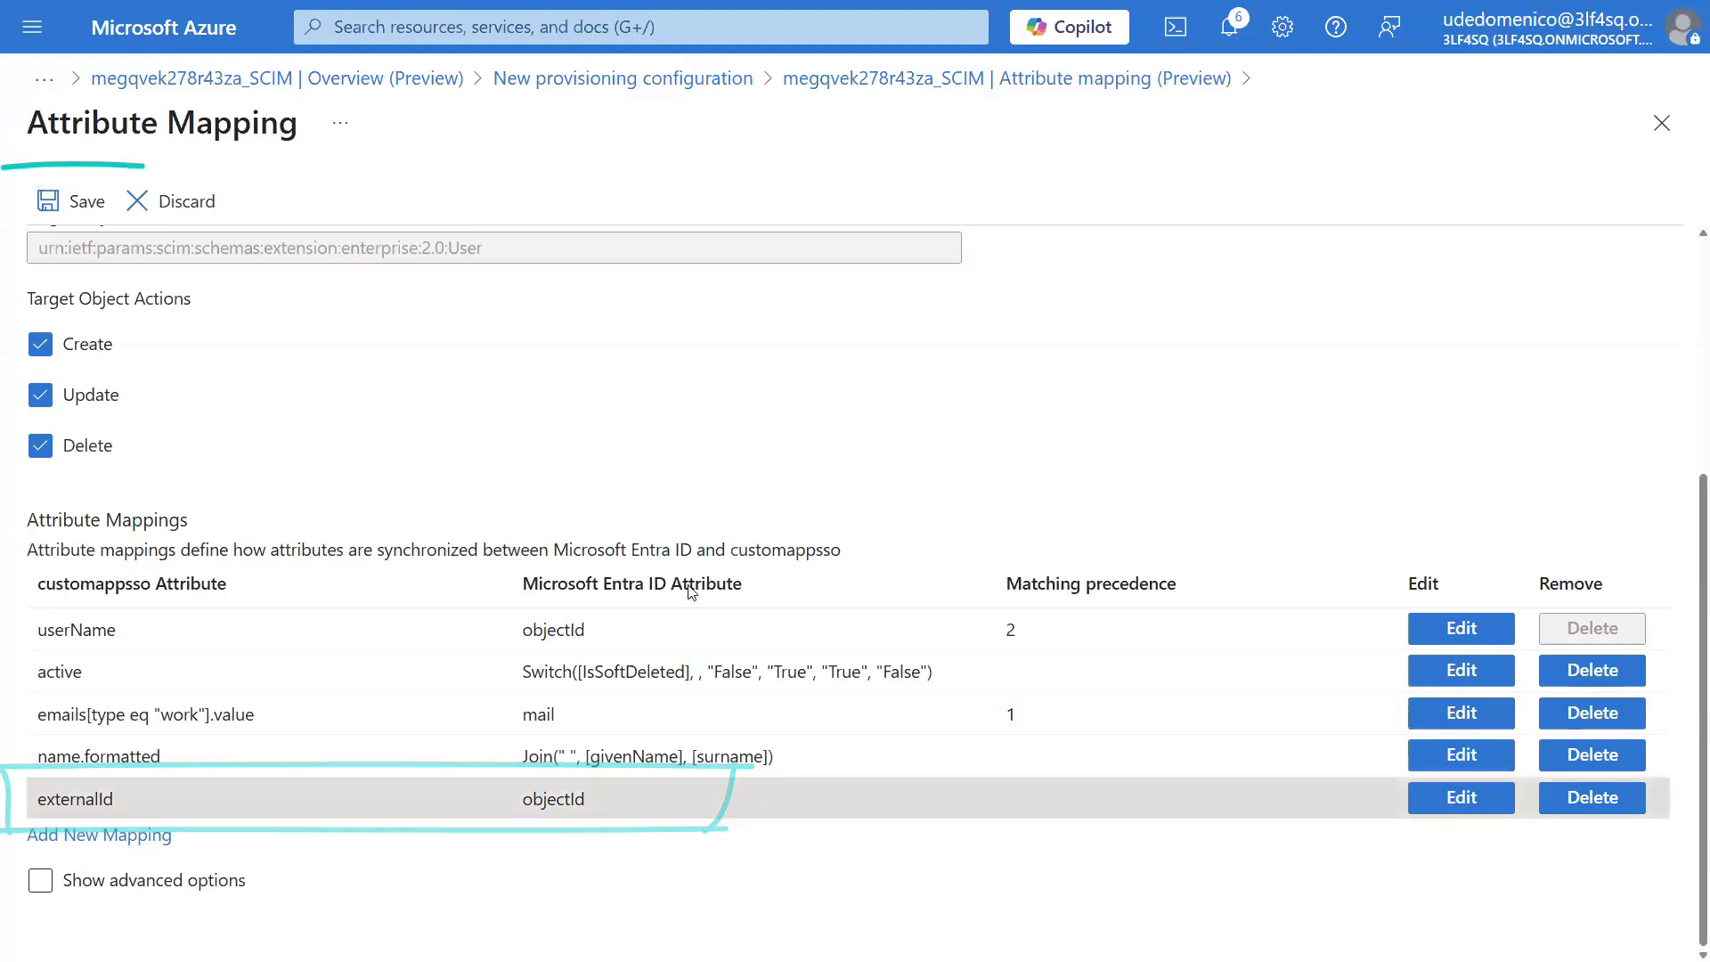
{"action": "left_click", "coordinate": [77, 204]}
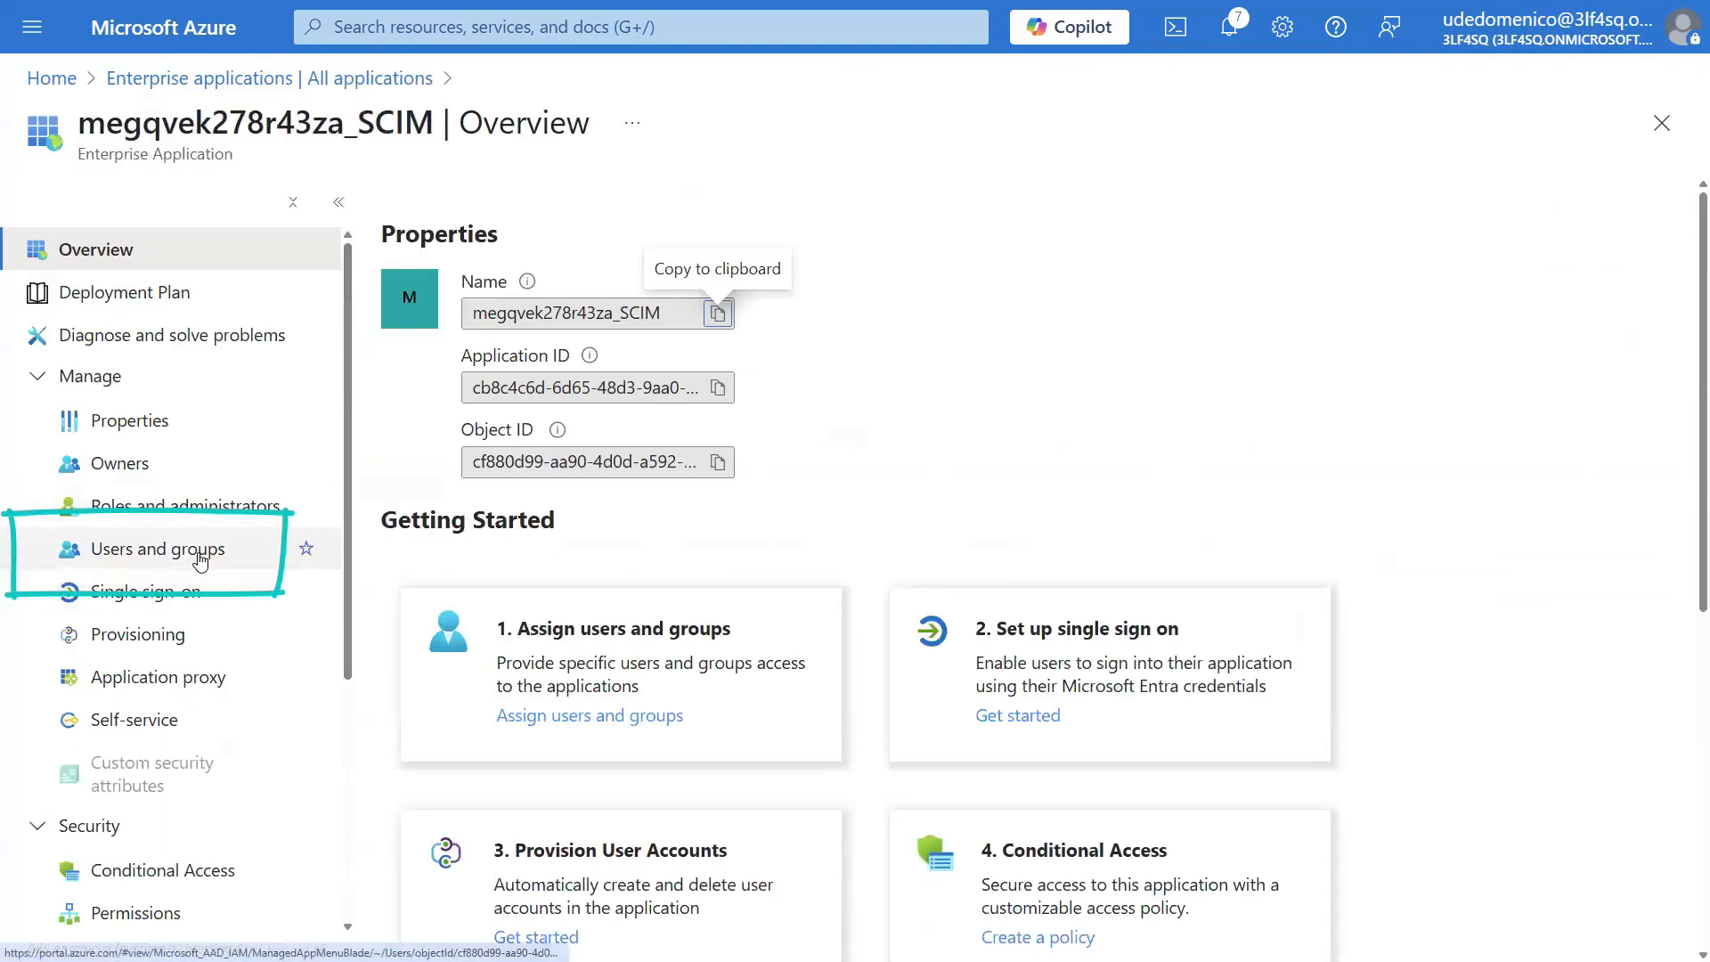
Step: Assign the Retail and Sales and Marketing groups to the SCIM enterprise application
{"action": "left_click", "coordinate": [200, 557]}
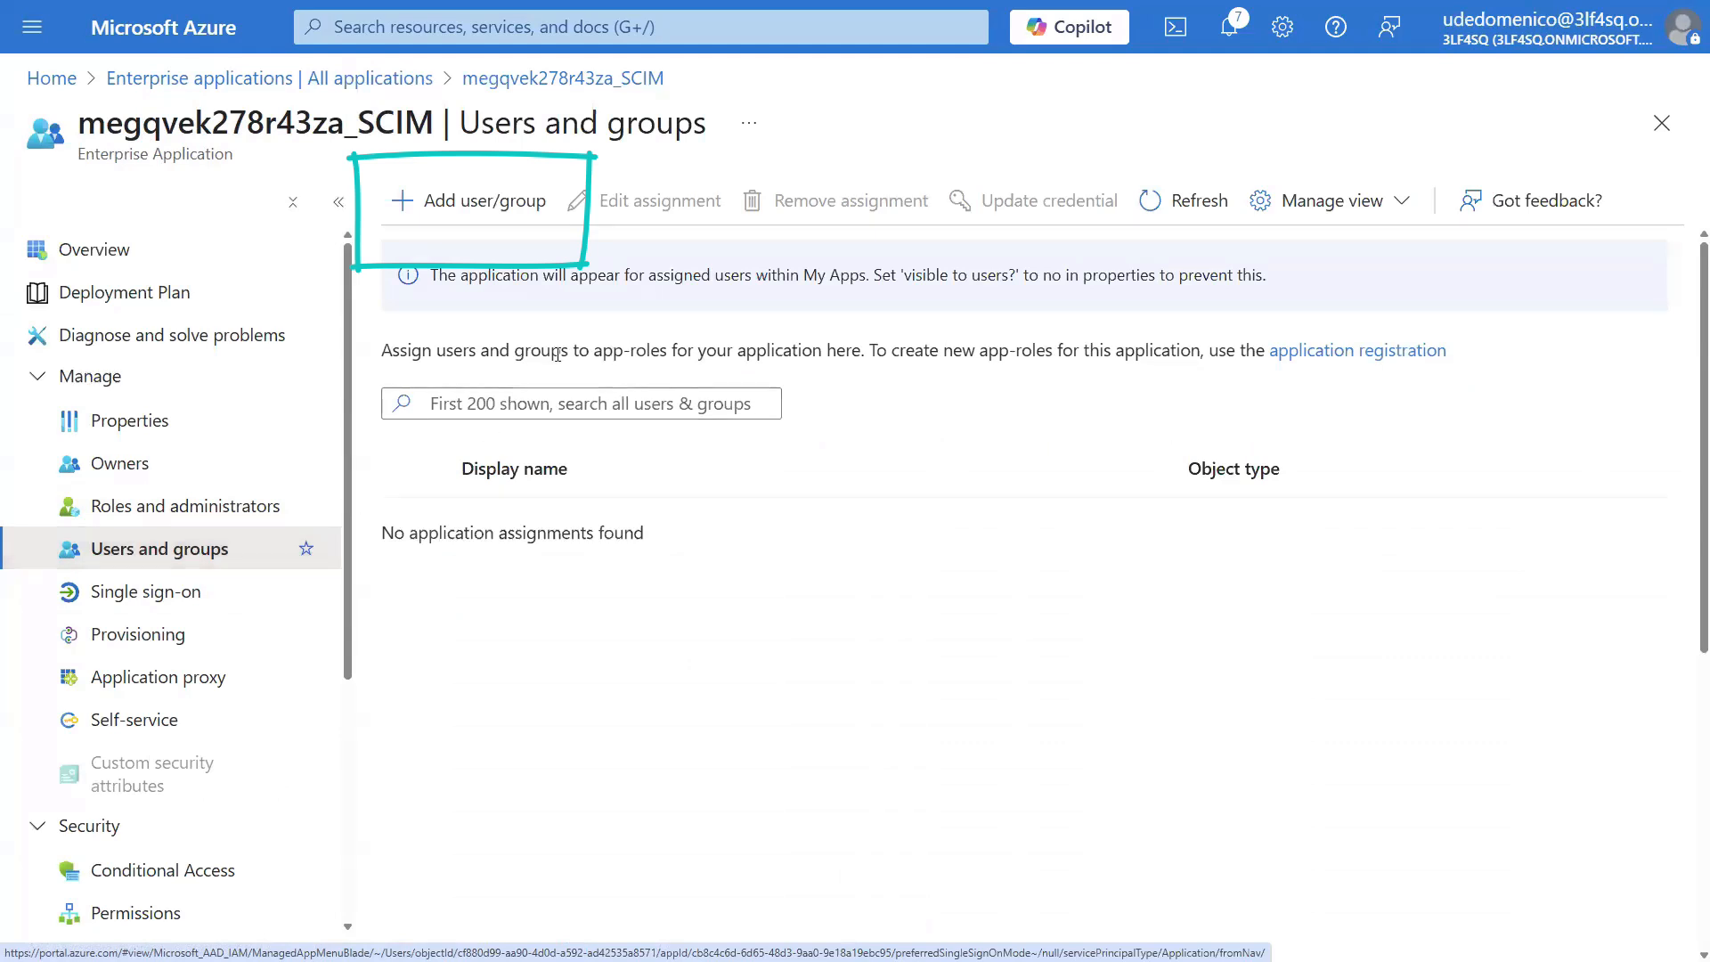
{"action": "left_click", "coordinate": [411, 205]}
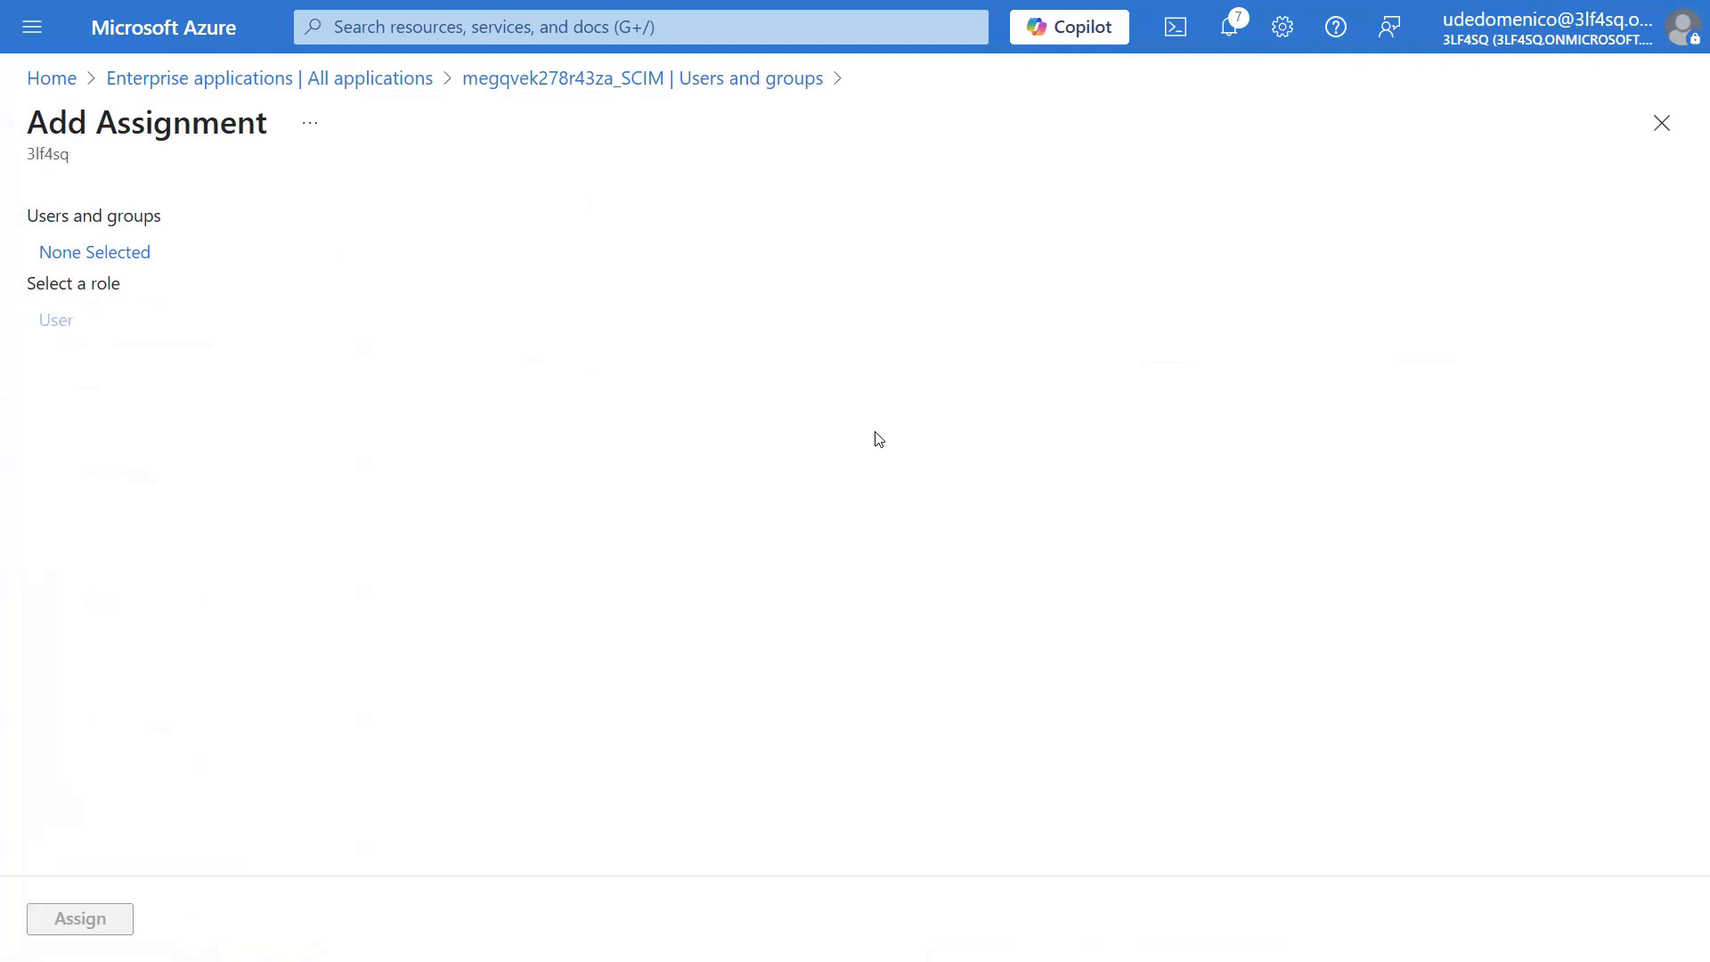
{"action": "left_click", "coordinate": [262, 254]}
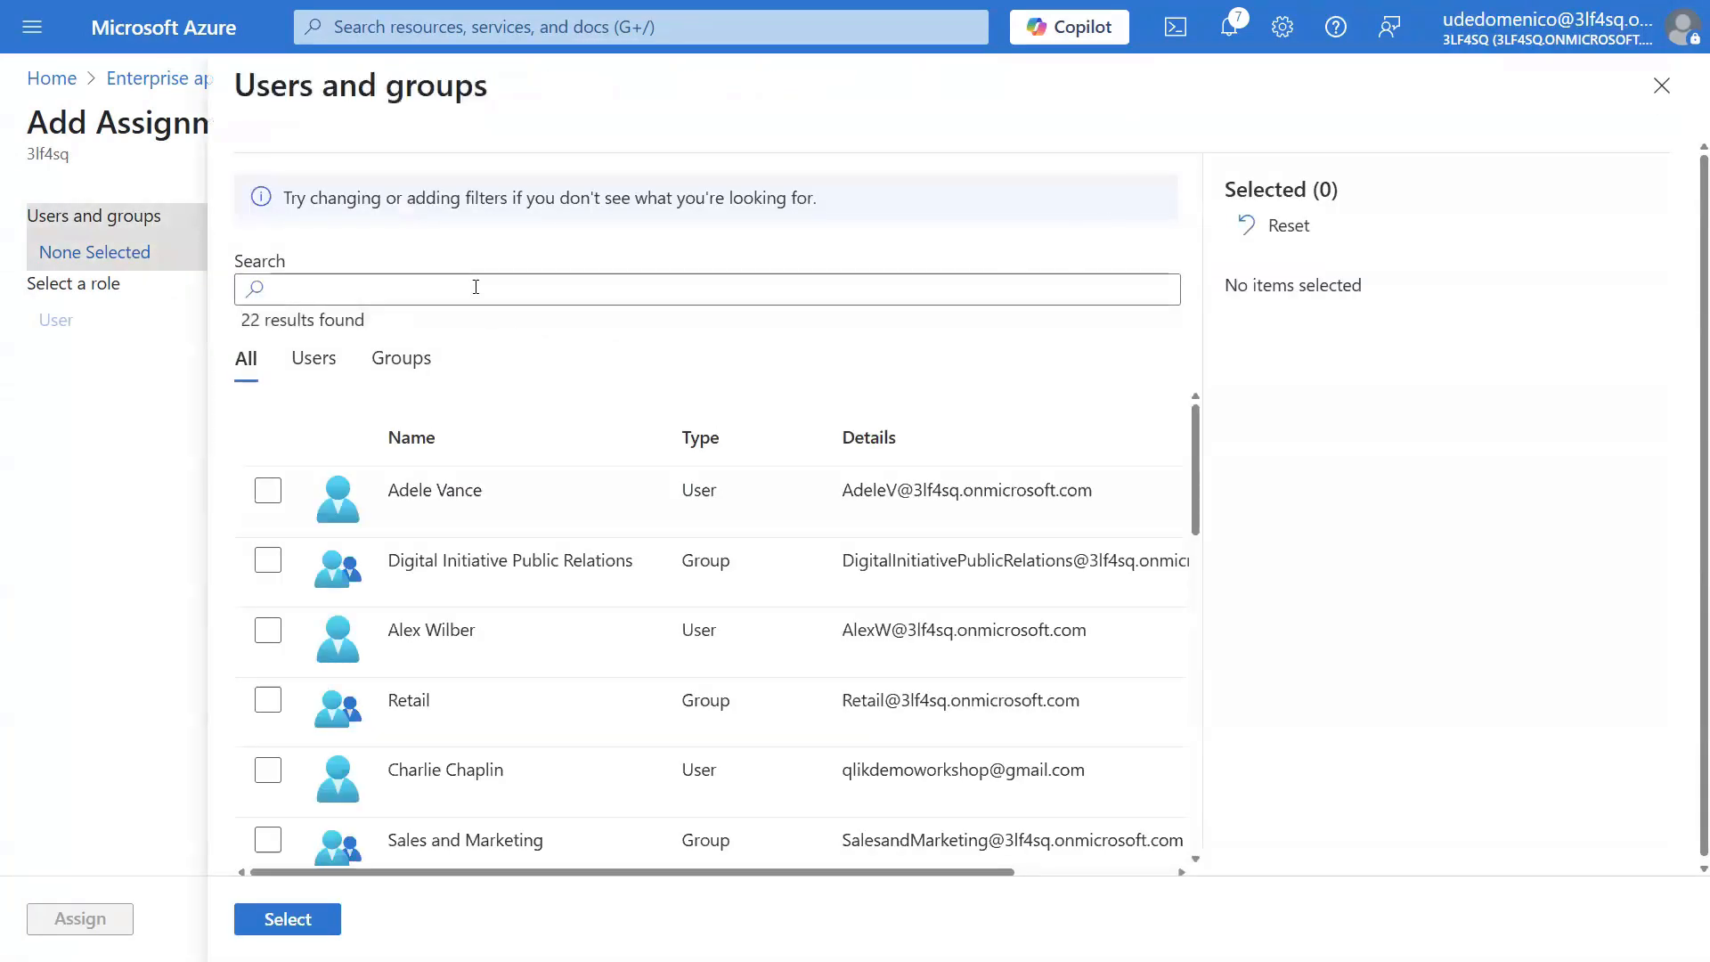
{"action": "left_click", "coordinate": [400, 359]}
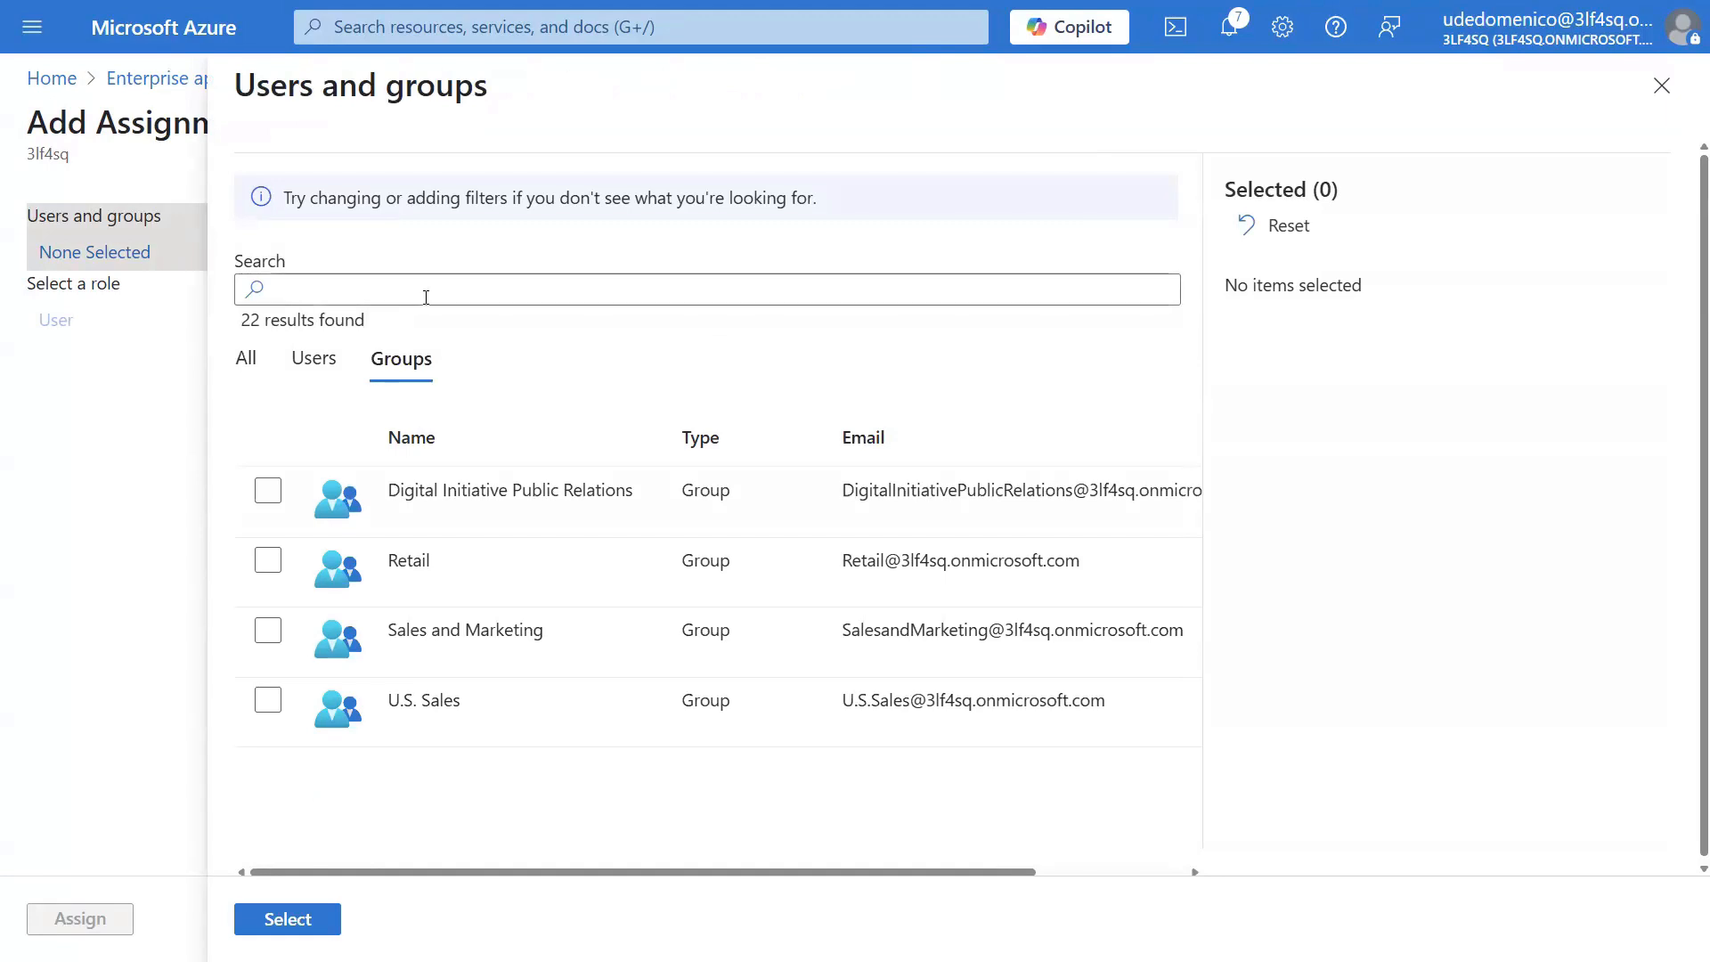
{"action": "left_click", "coordinate": [267, 561]}
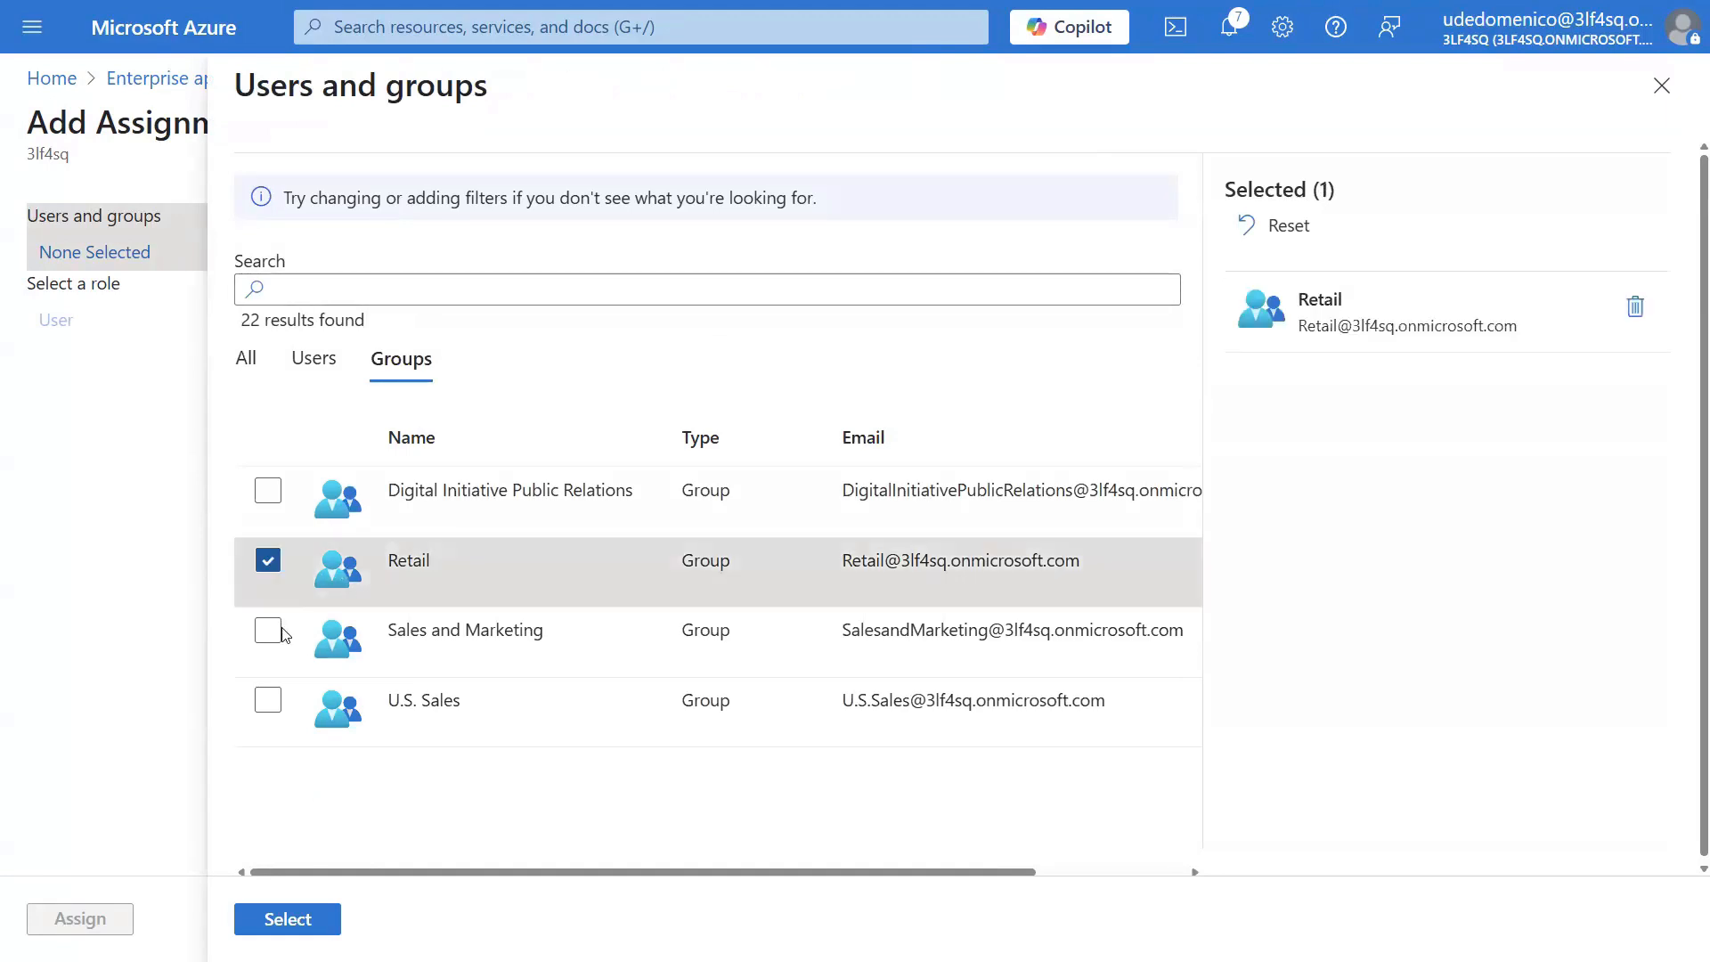
{"action": "left_click", "coordinate": [267, 632]}
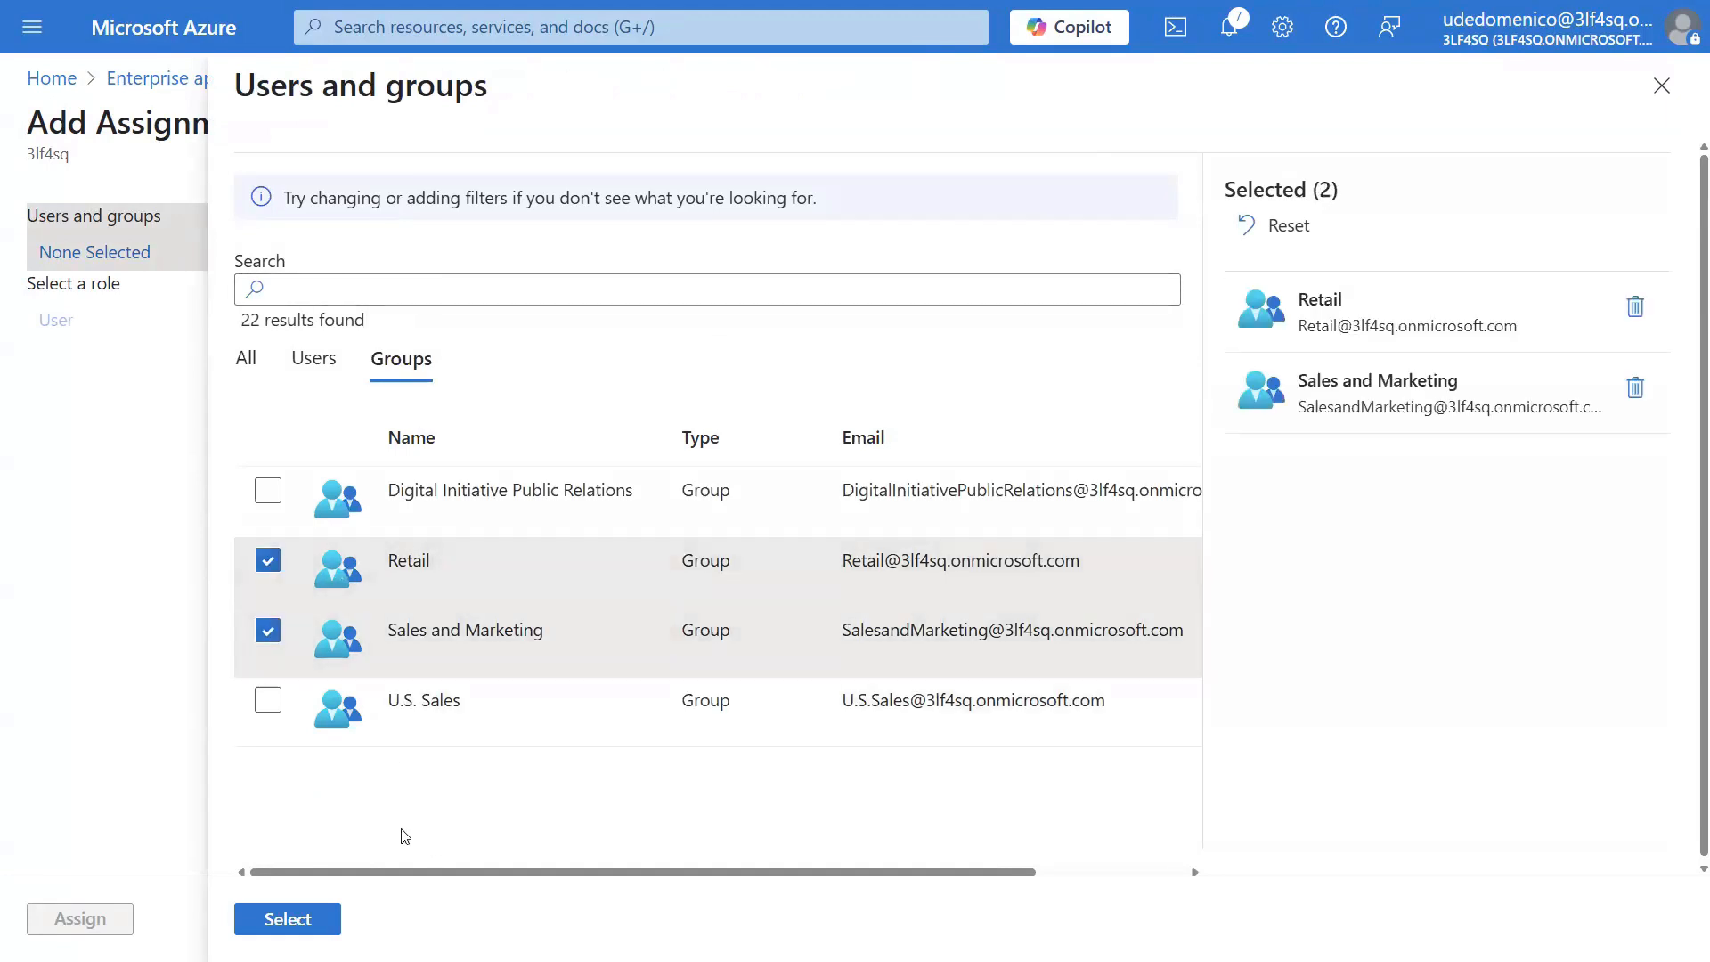
{"action": "left_click", "coordinate": [288, 919]}
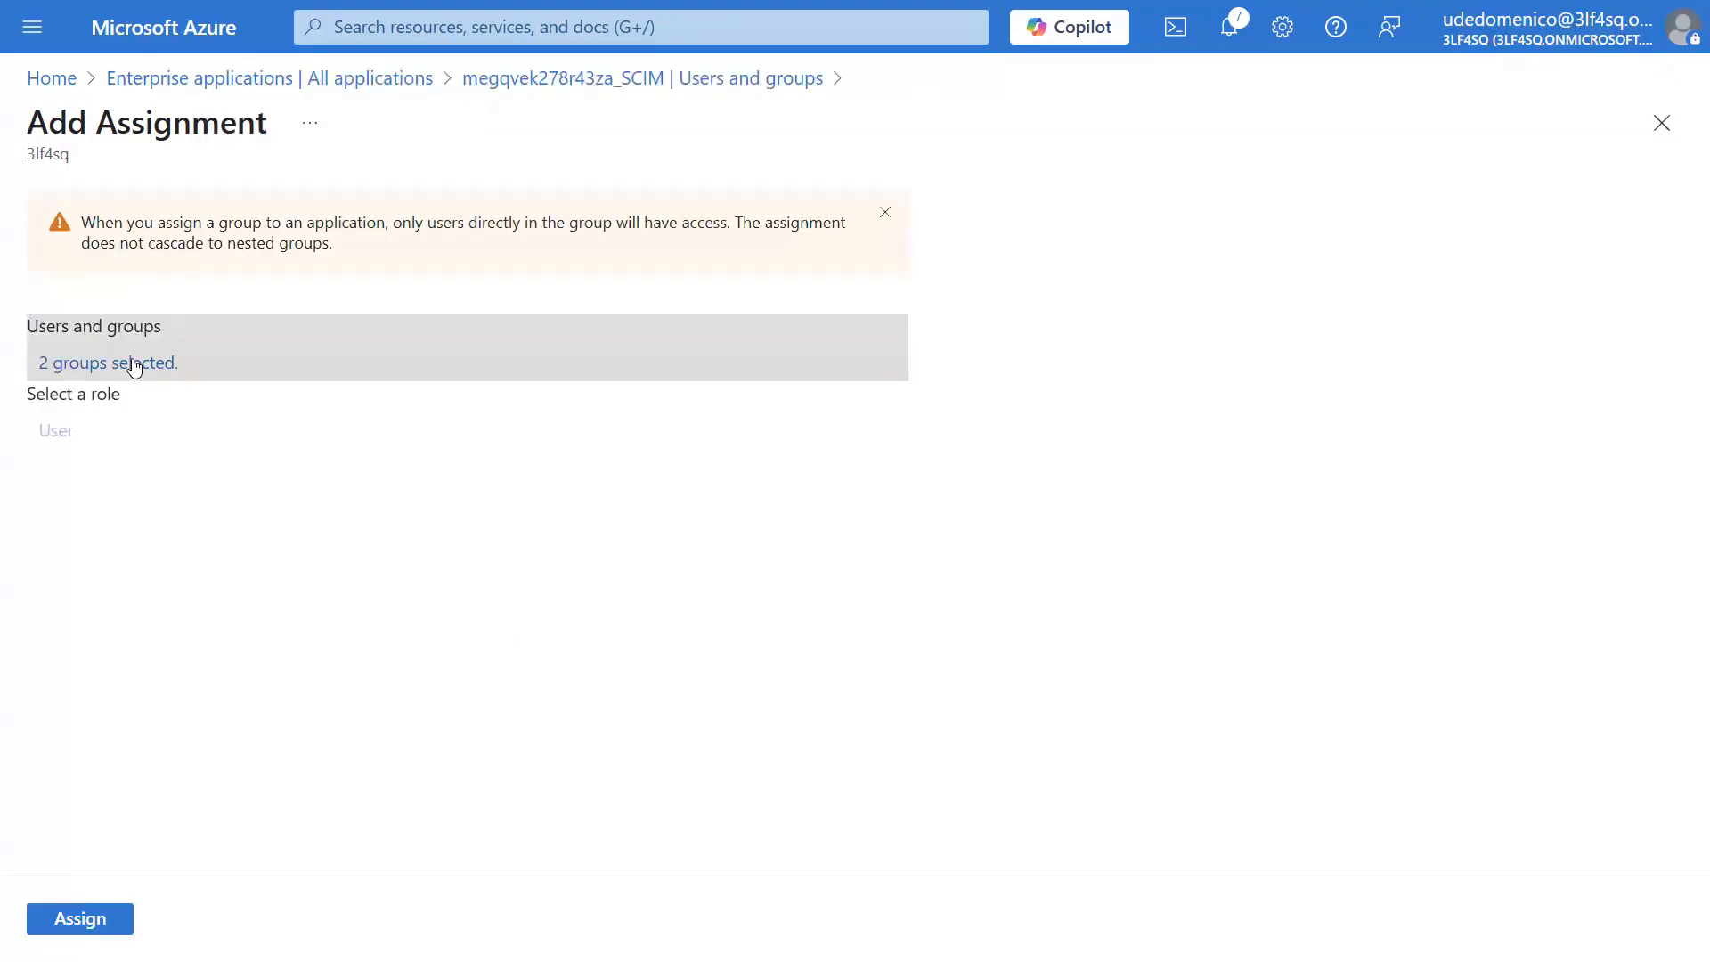
{"action": "left_click", "coordinate": [99, 926]}
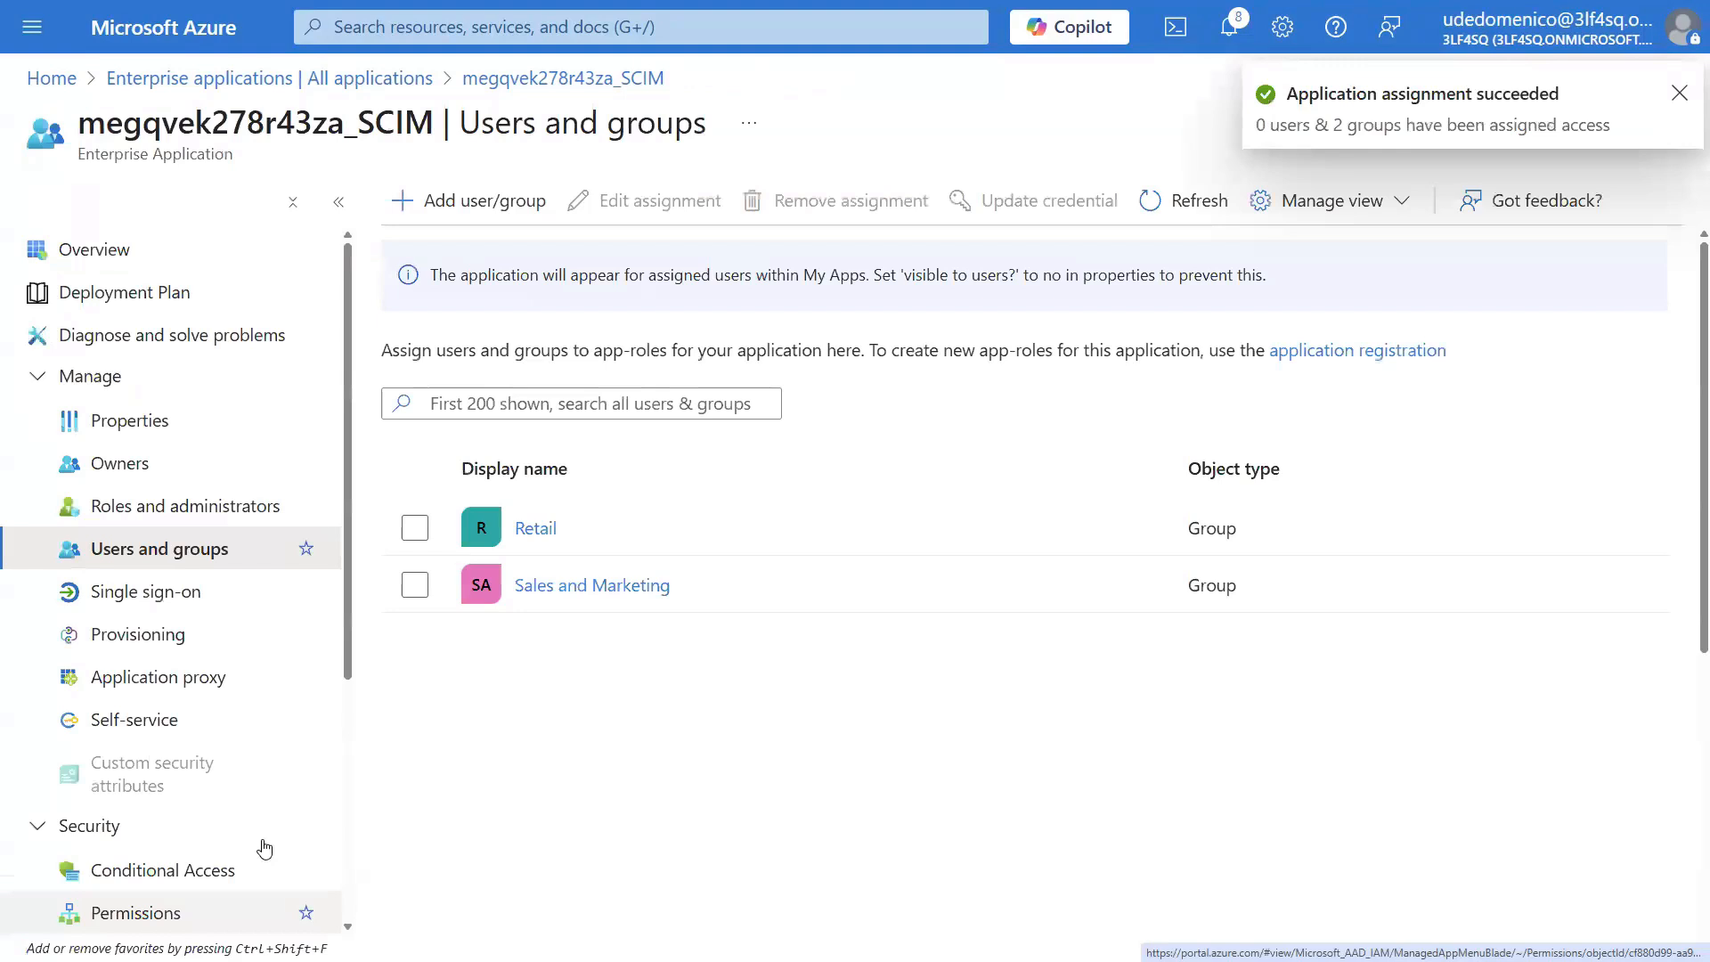
Step: Review the direct members of the assigned Retail and Sales and Marketing groups
{"action": "left_click", "coordinate": [546, 531]}
{"action": "left_click", "coordinate": [543, 530]}
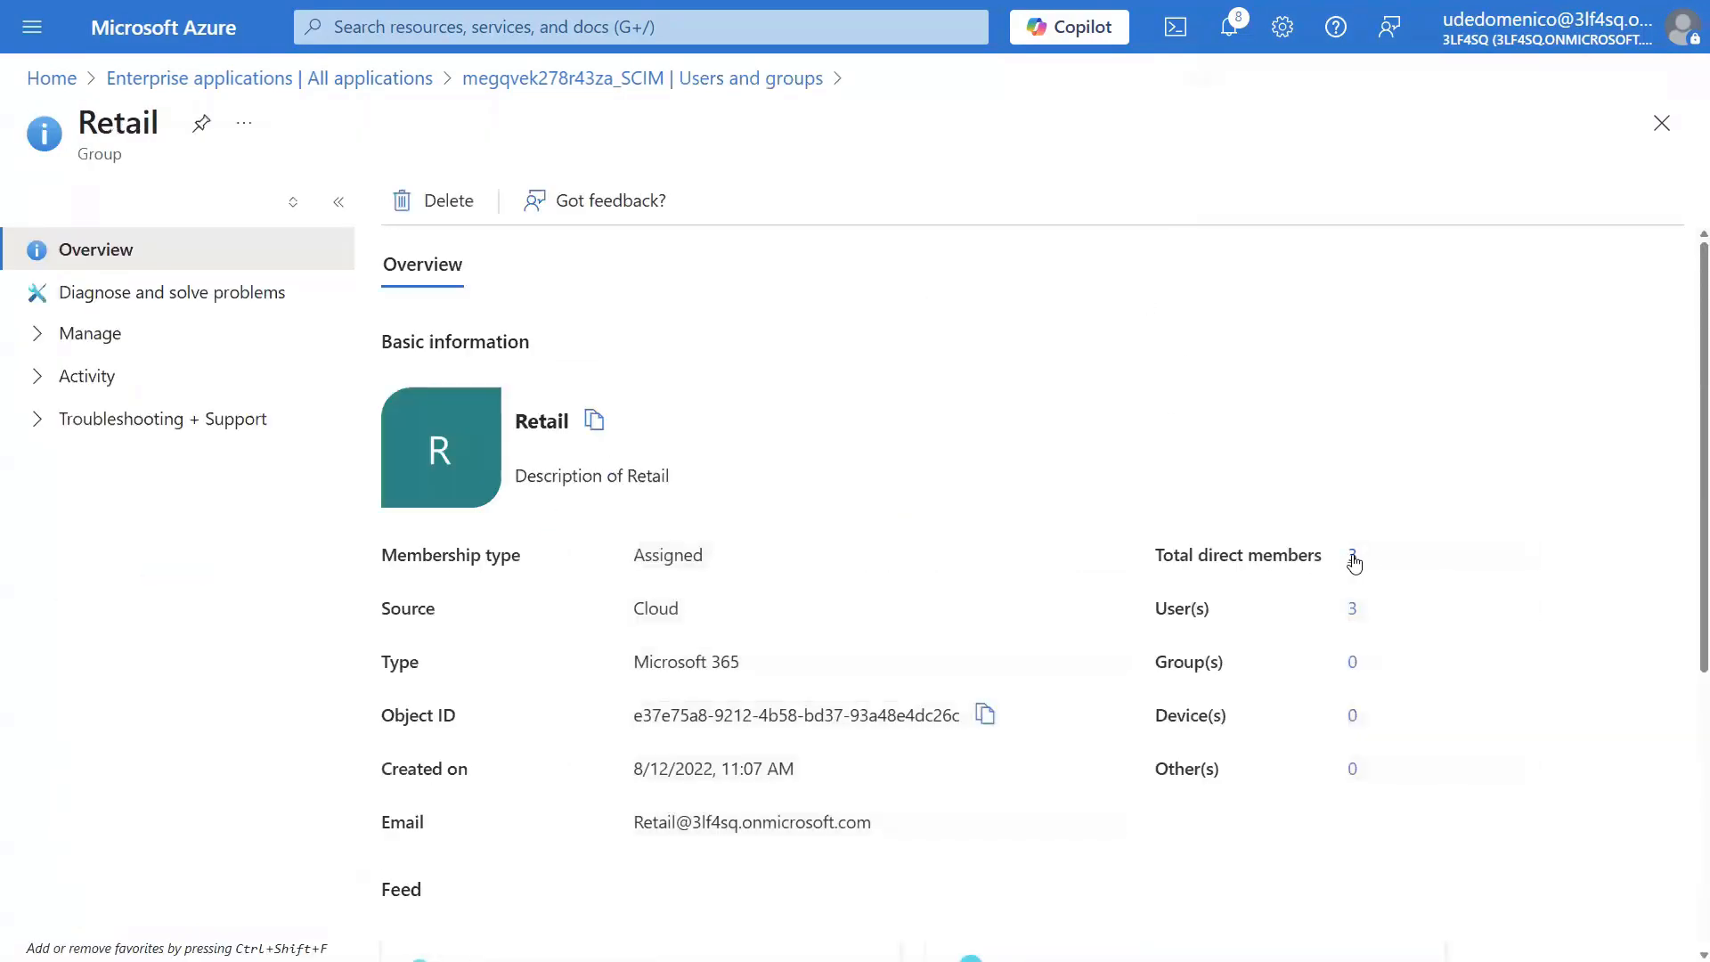
{"action": "left_click", "coordinate": [1352, 556]}
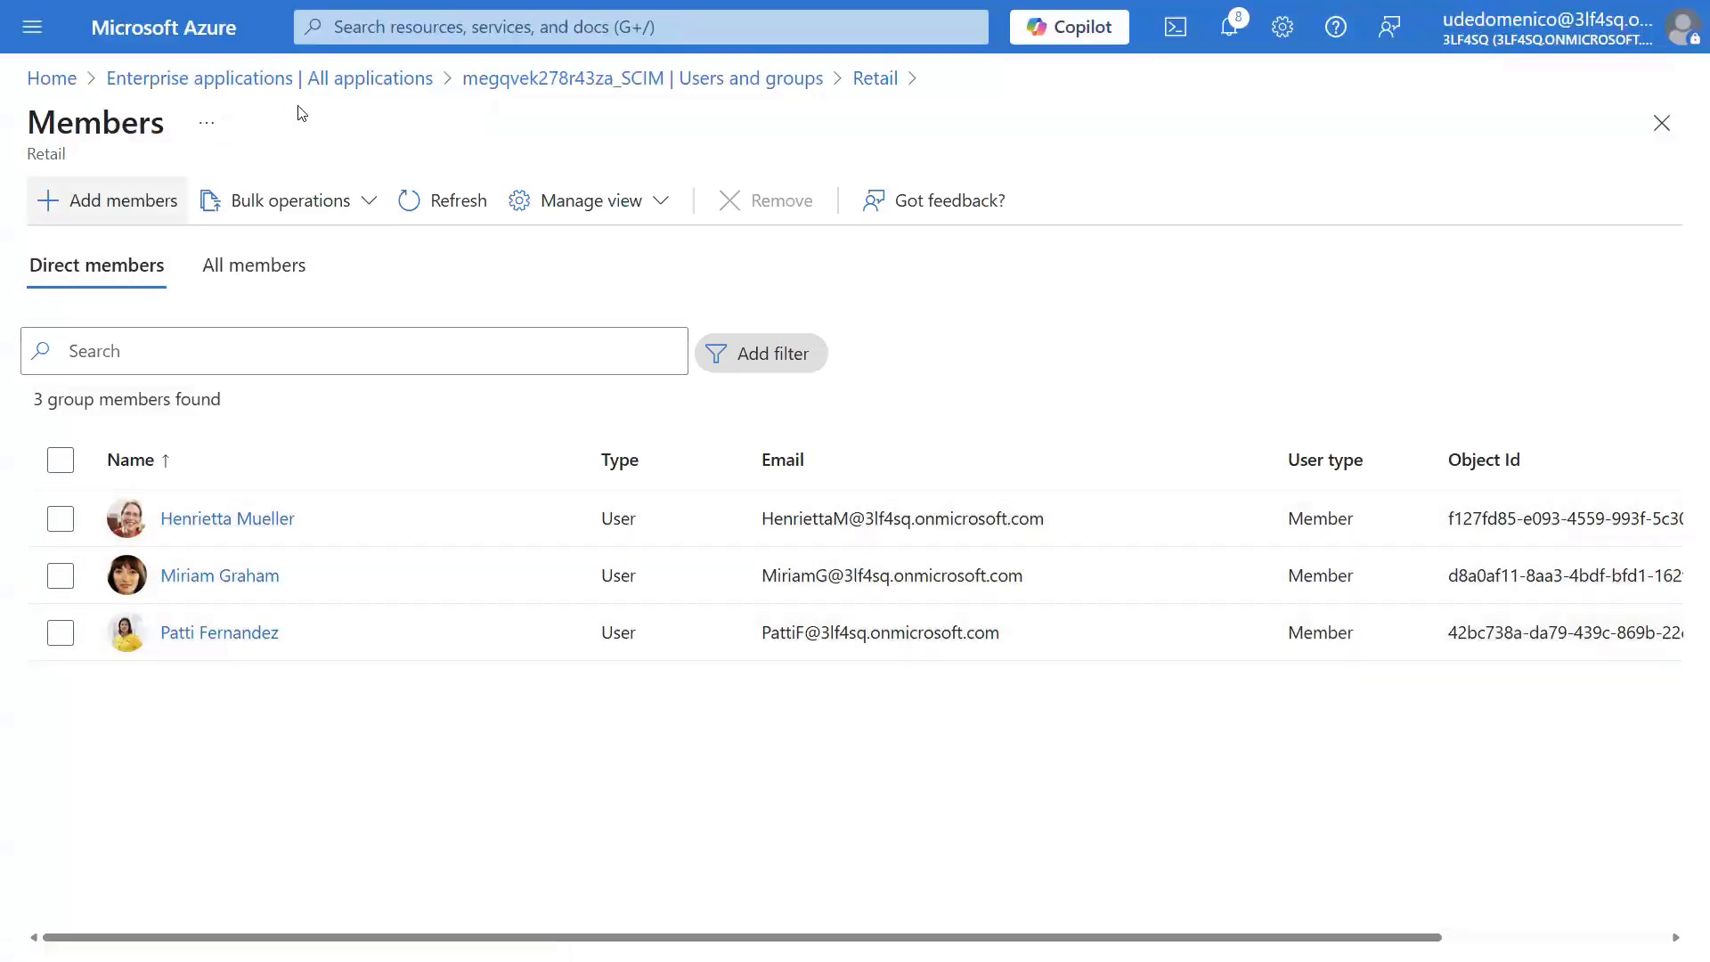
{"action": "left_click", "coordinate": [755, 86]}
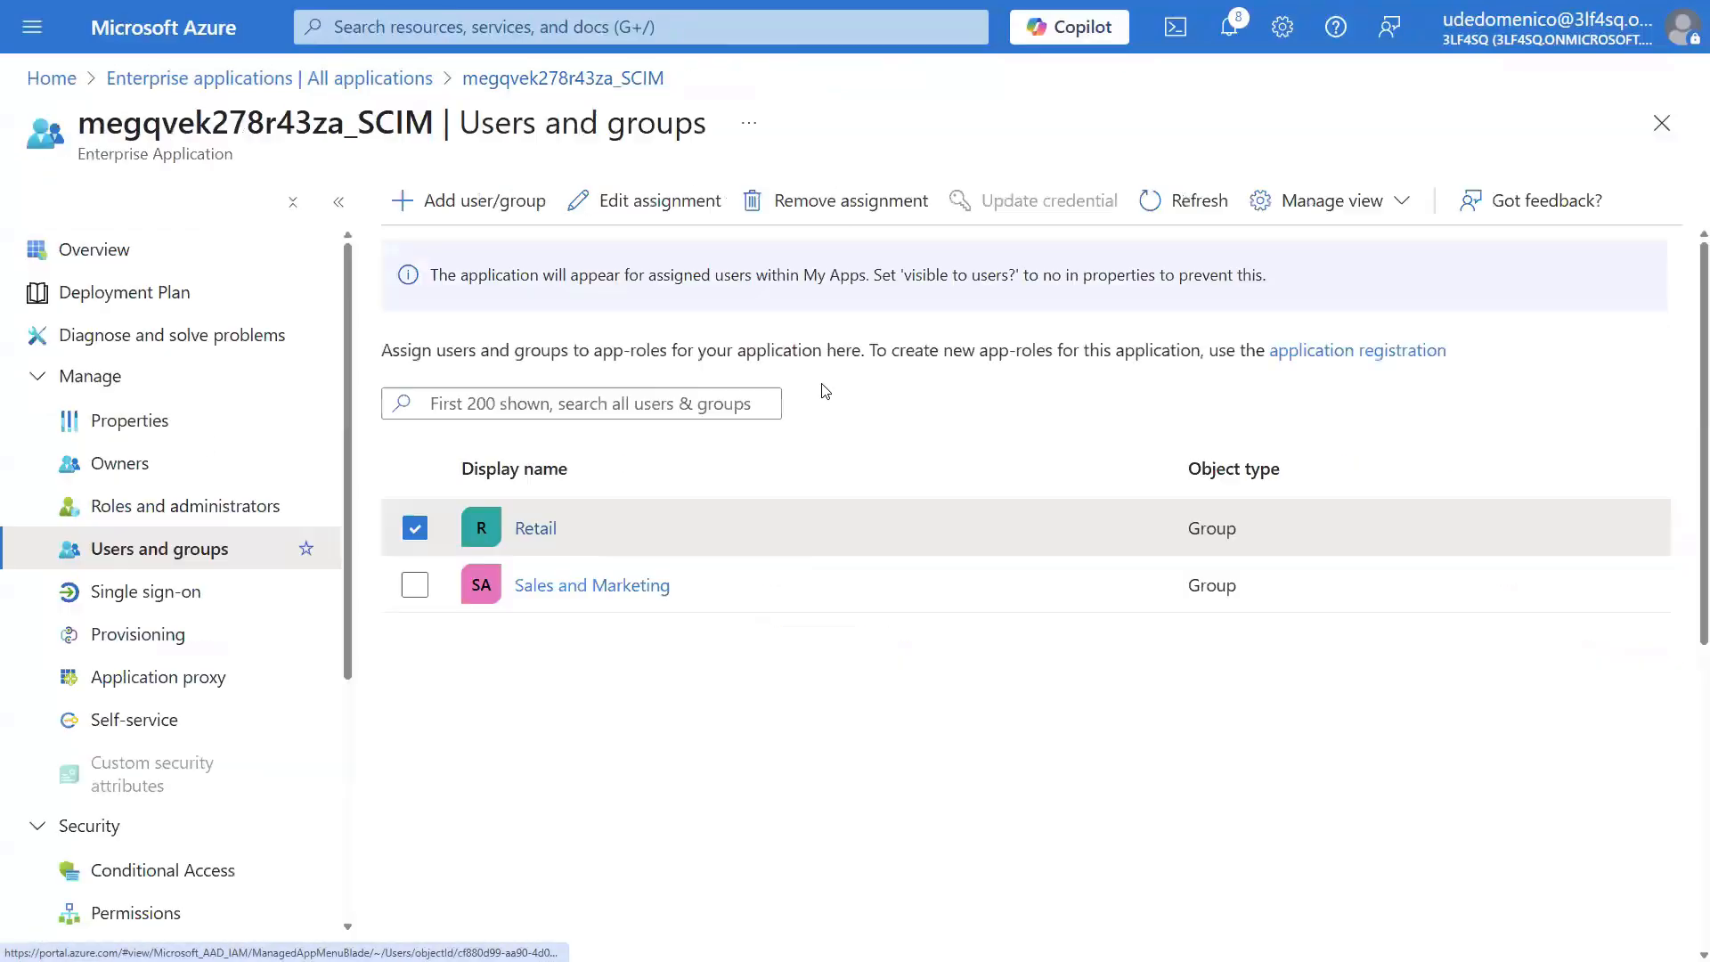
{"action": "left_click", "coordinate": [614, 586]}
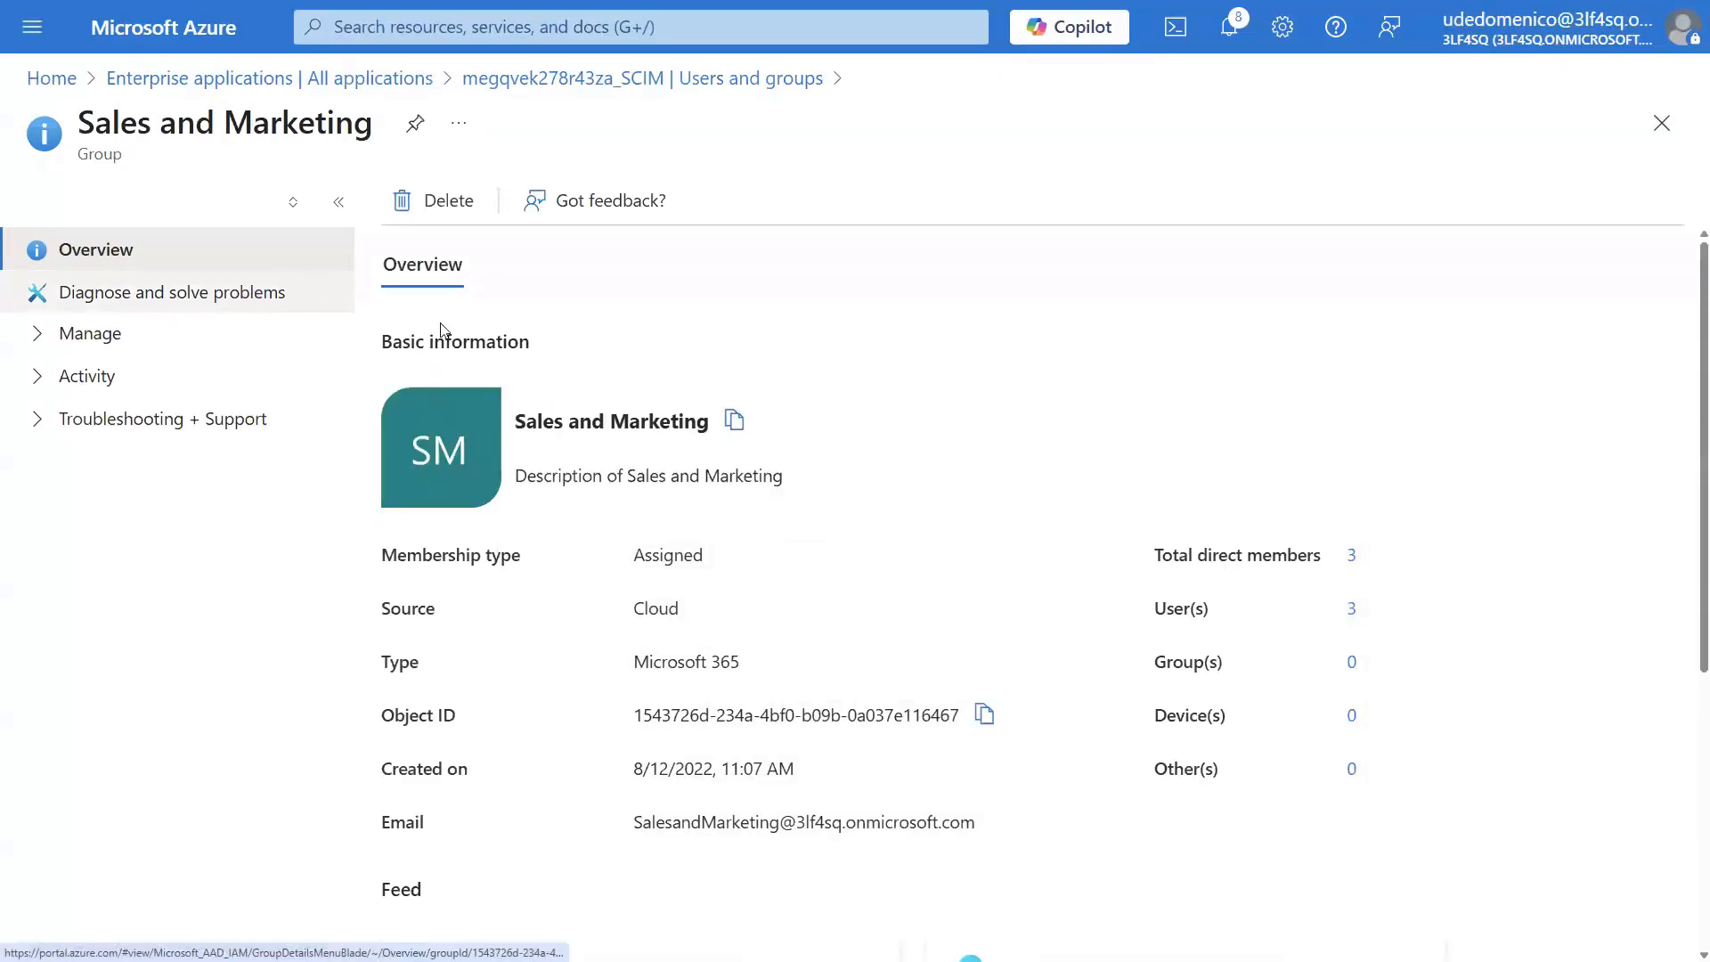
{"action": "left_click", "coordinate": [1352, 559]}
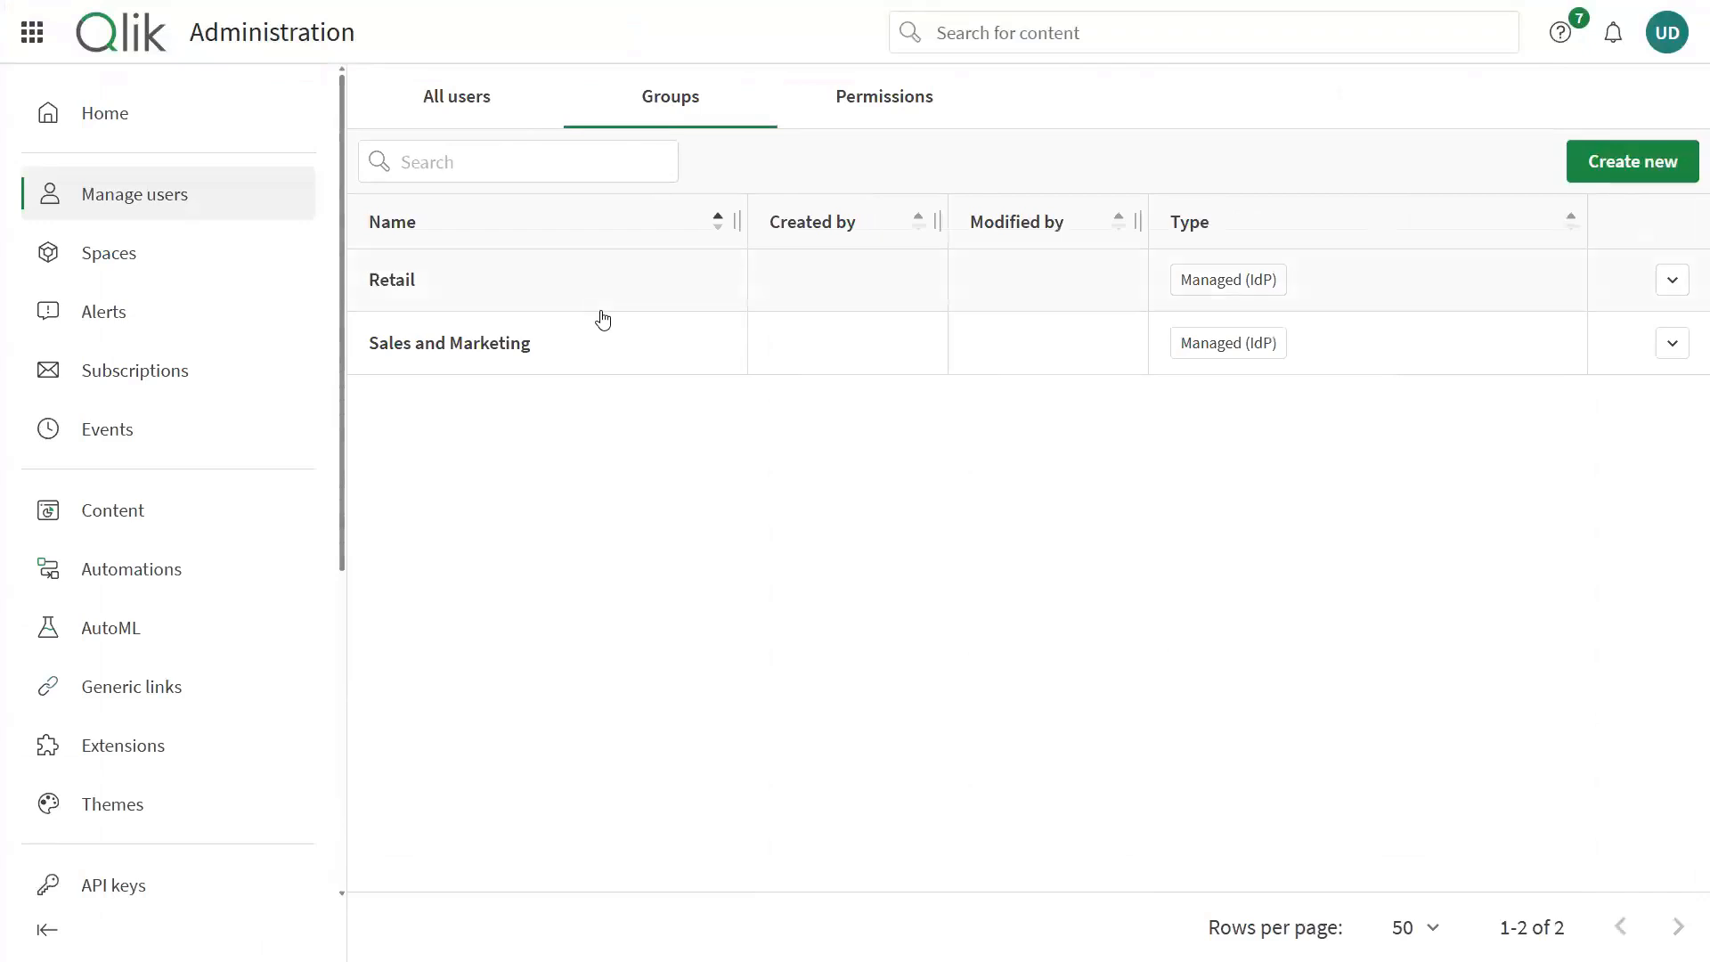
Step: Switch to Qlik Cloud Administration and inspect the members of the provisioned Retail and Sales and Marketing groups
{"action": "left_click", "coordinate": [1672, 282]}
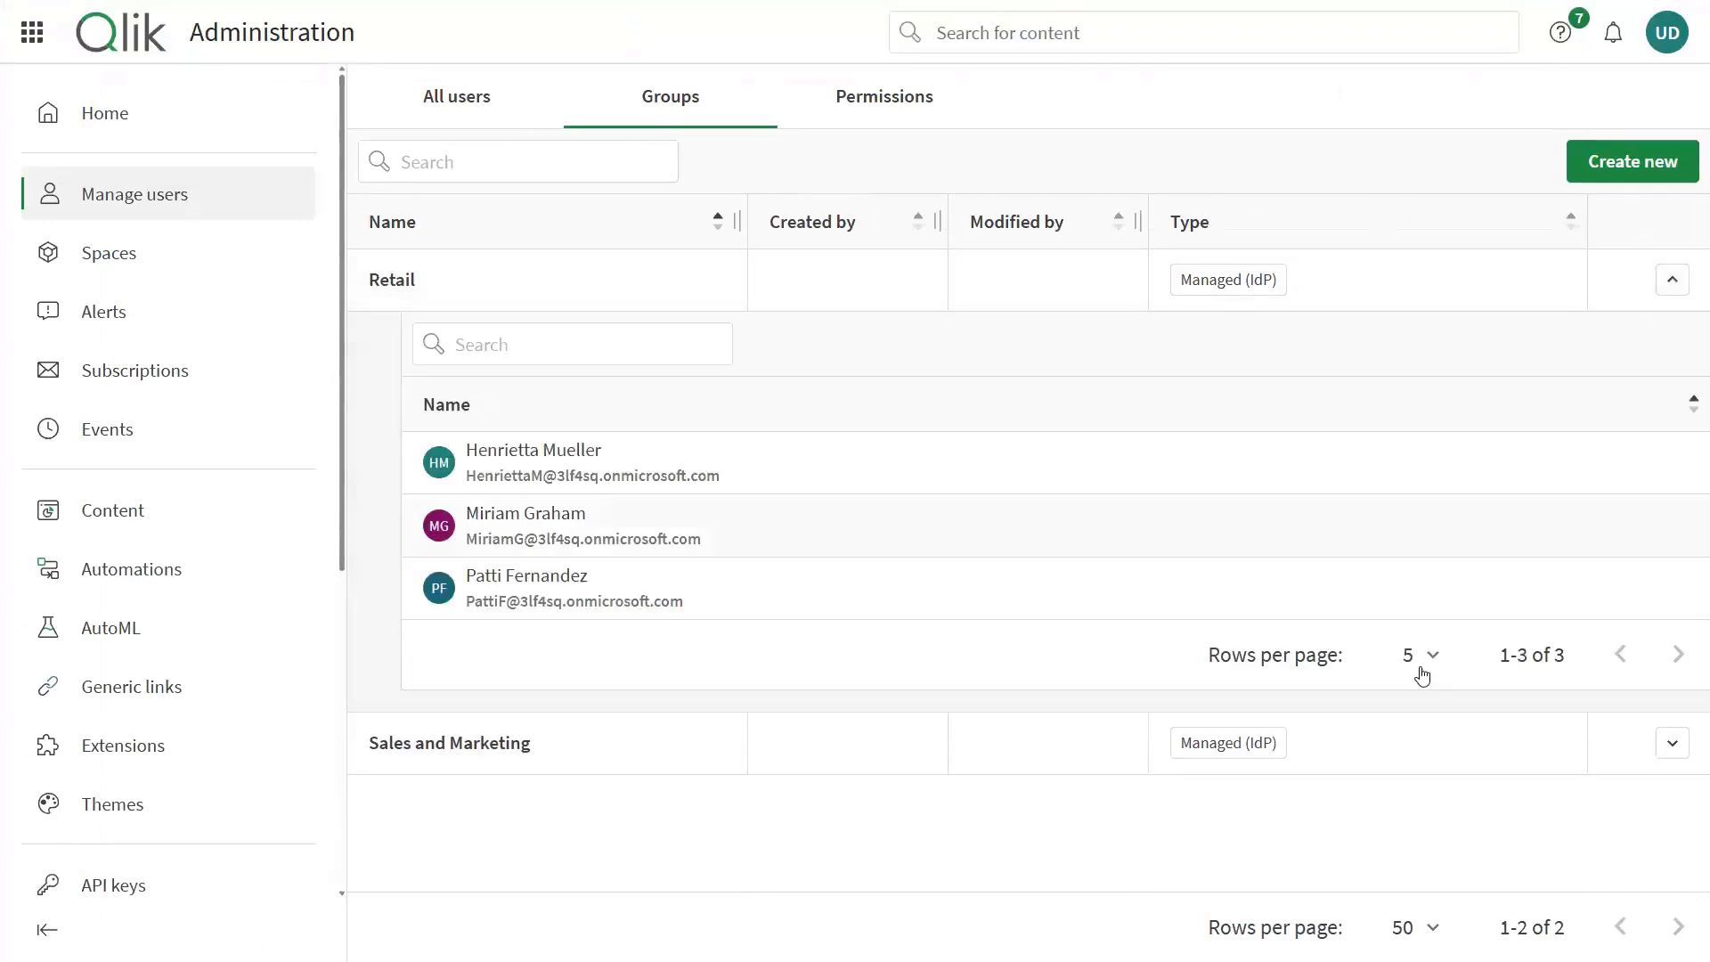
{"action": "left_click", "coordinate": [1670, 745]}
{"action": "scroll", "coordinate": [1229, 591], "scroll_direction": "down", "scroll_amount": 3}
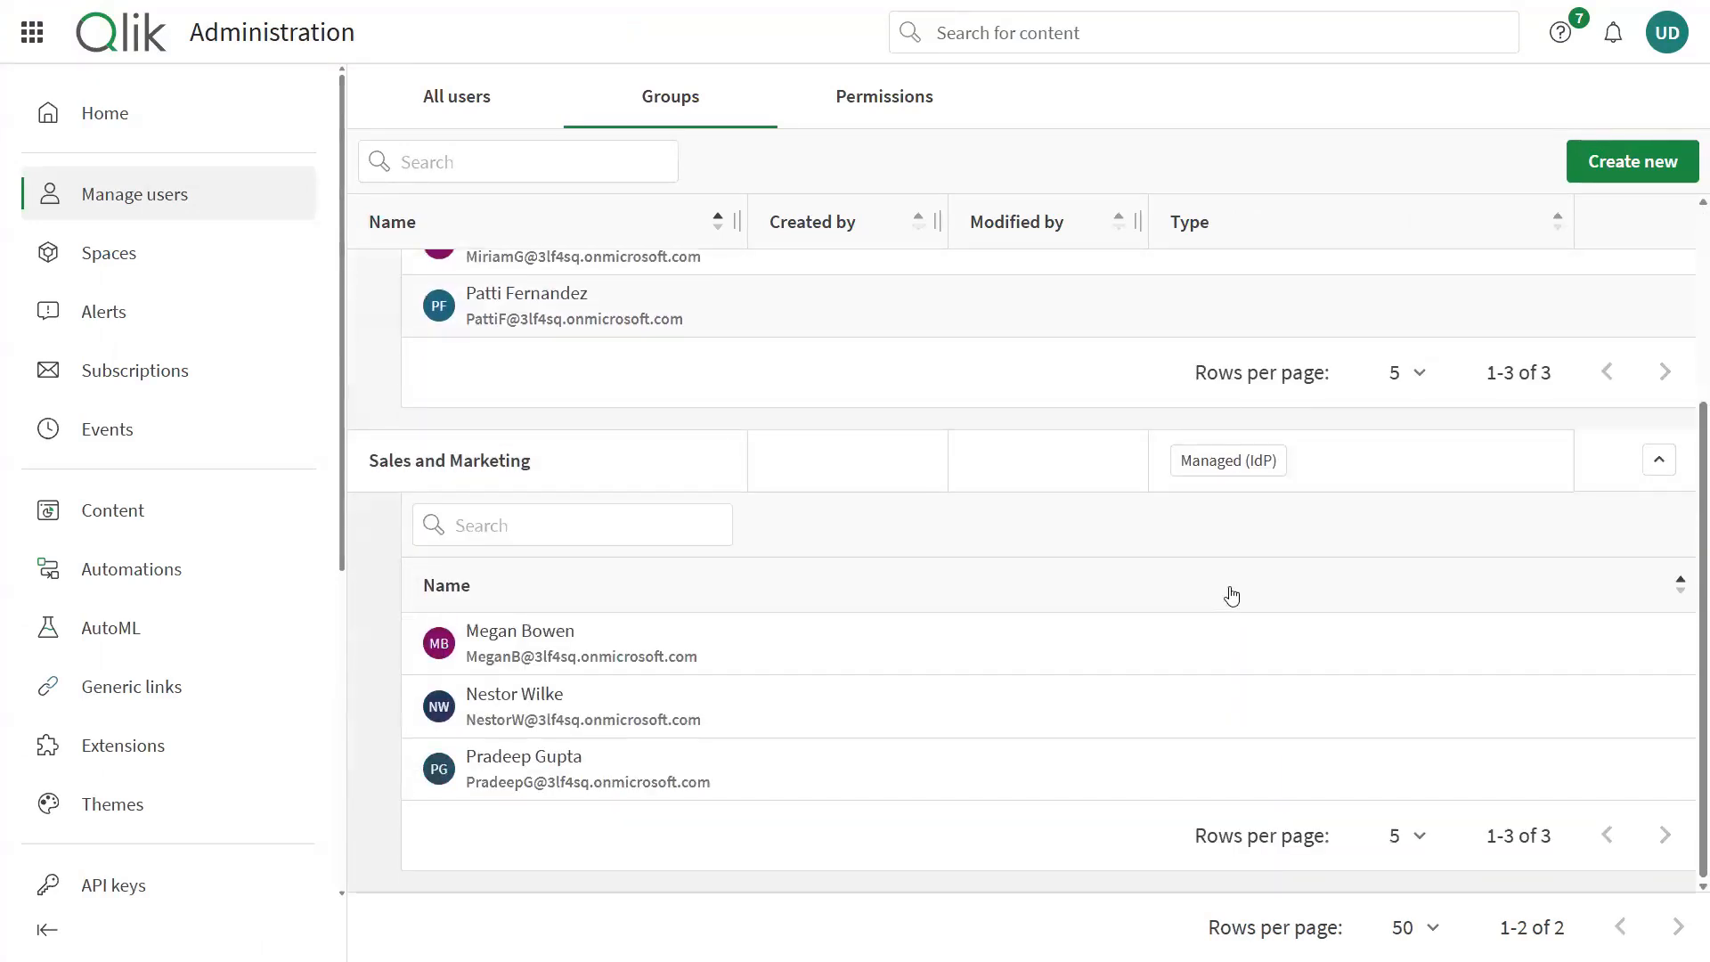
{"action": "scroll", "coordinate": [1231, 596], "scroll_direction": "up", "scroll_amount": 3}
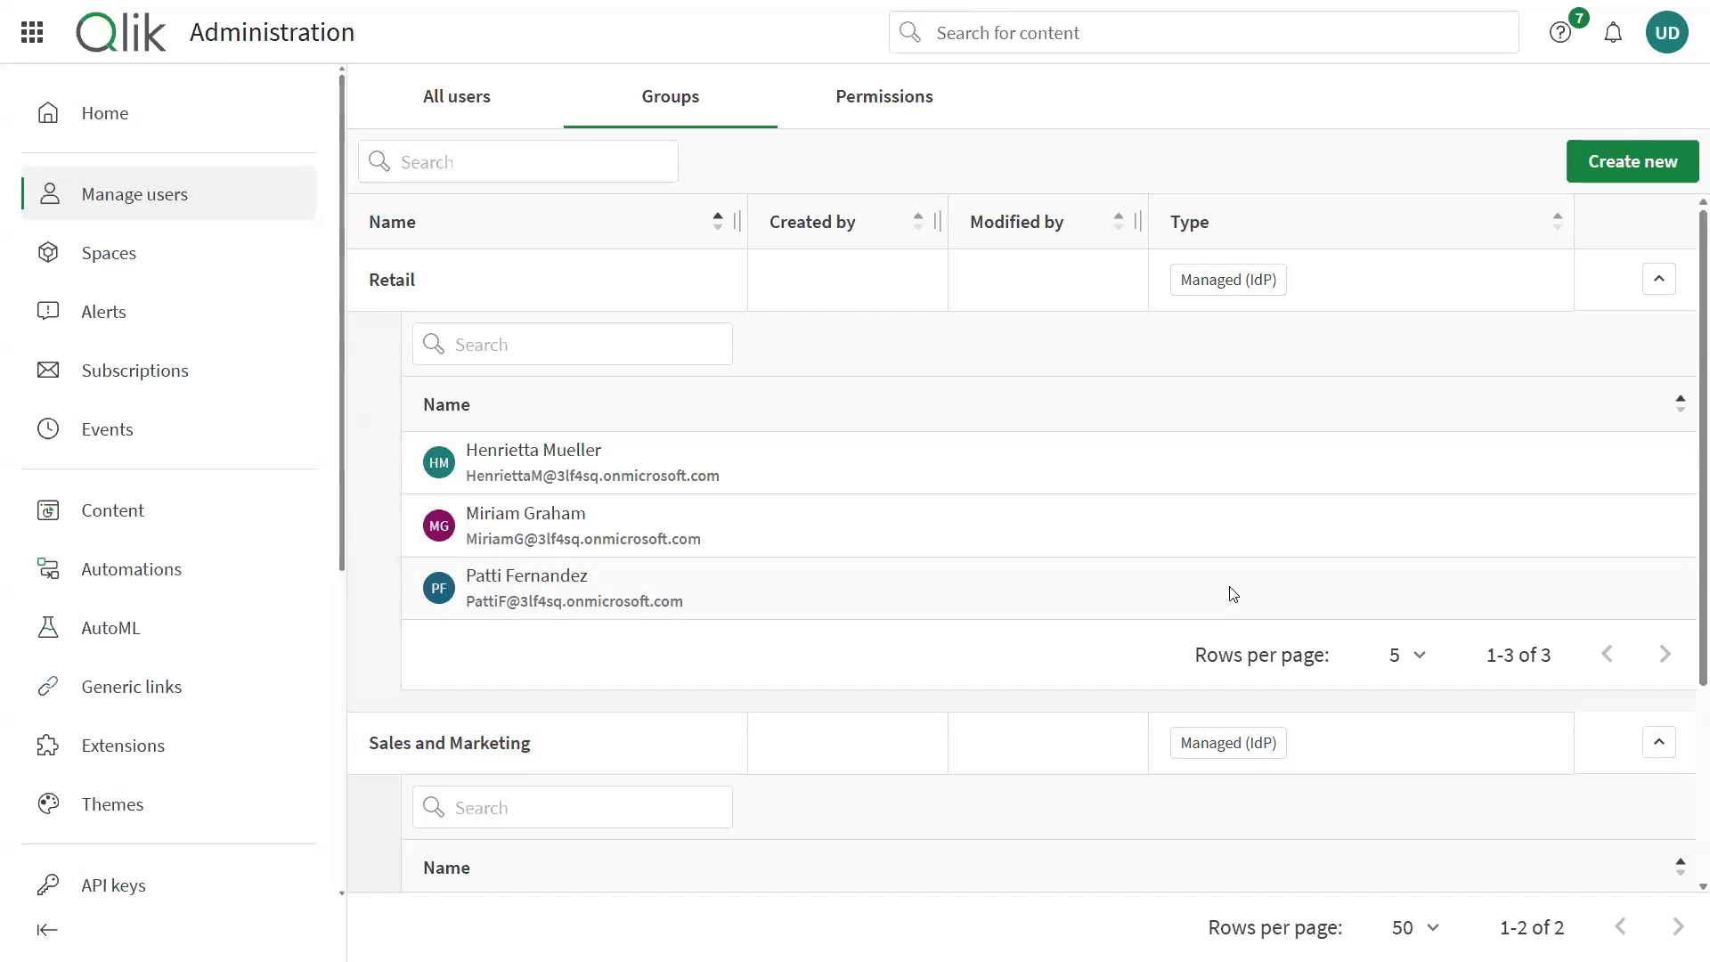
Step: Filter the tenant's user list to Provisioned users and check the available actions for the first one
{"action": "left_click", "coordinate": [481, 107]}
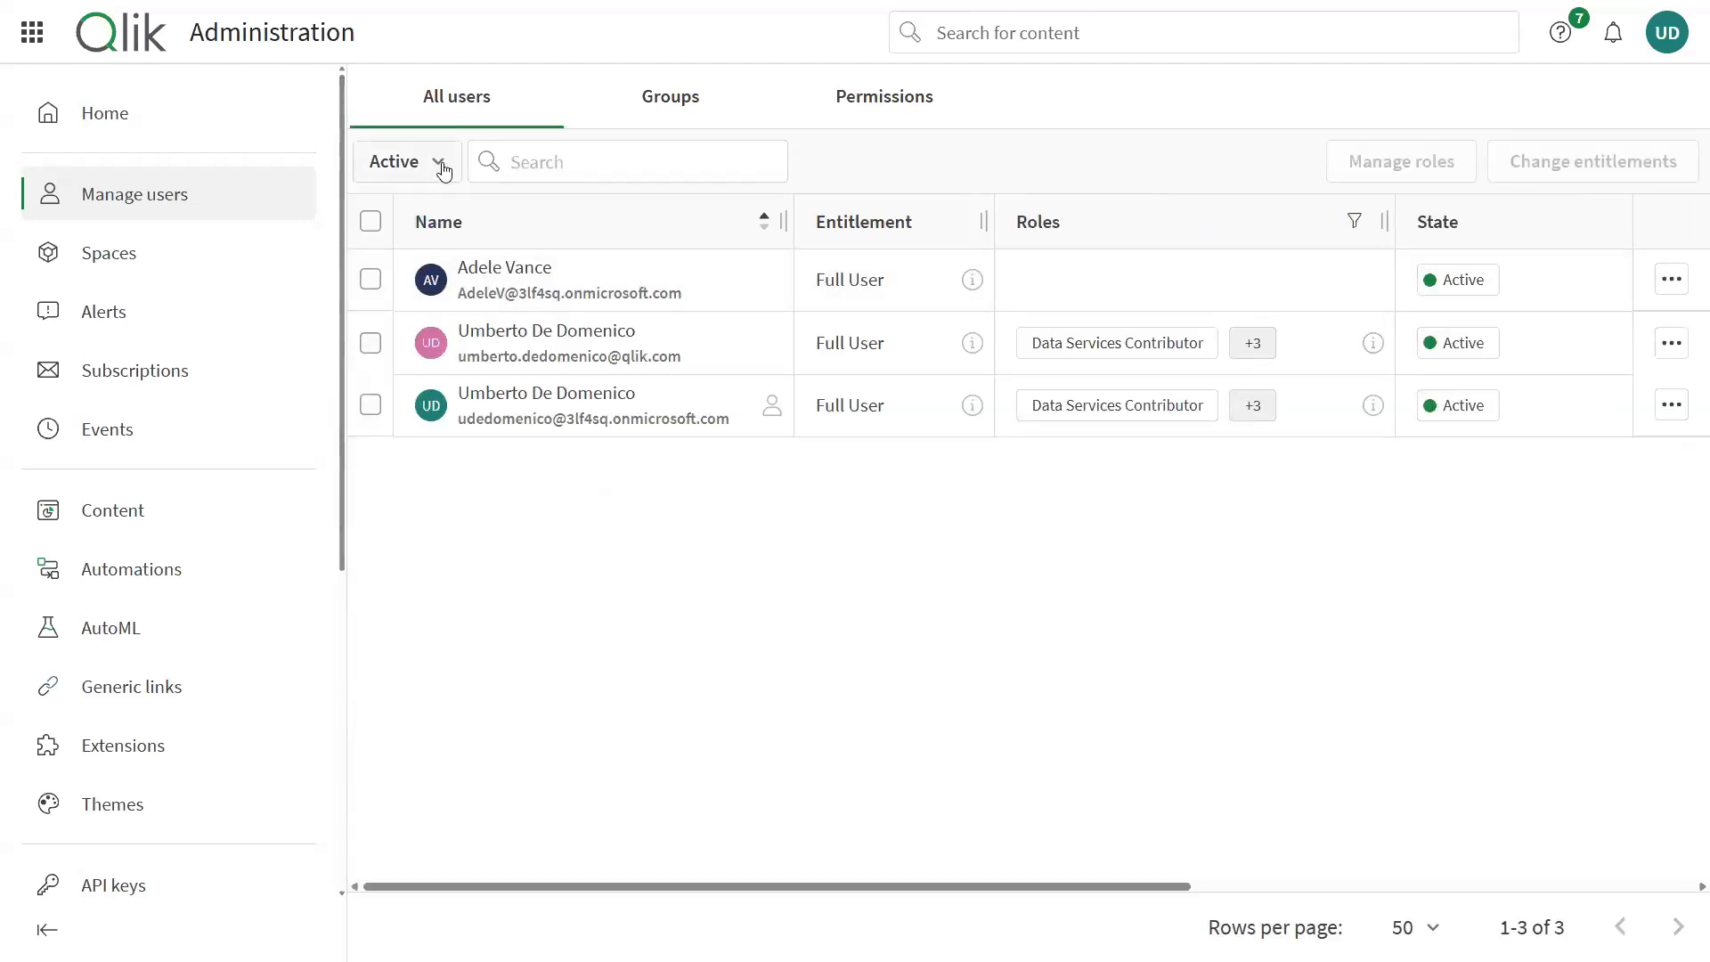
{"action": "left_click", "coordinate": [443, 163]}
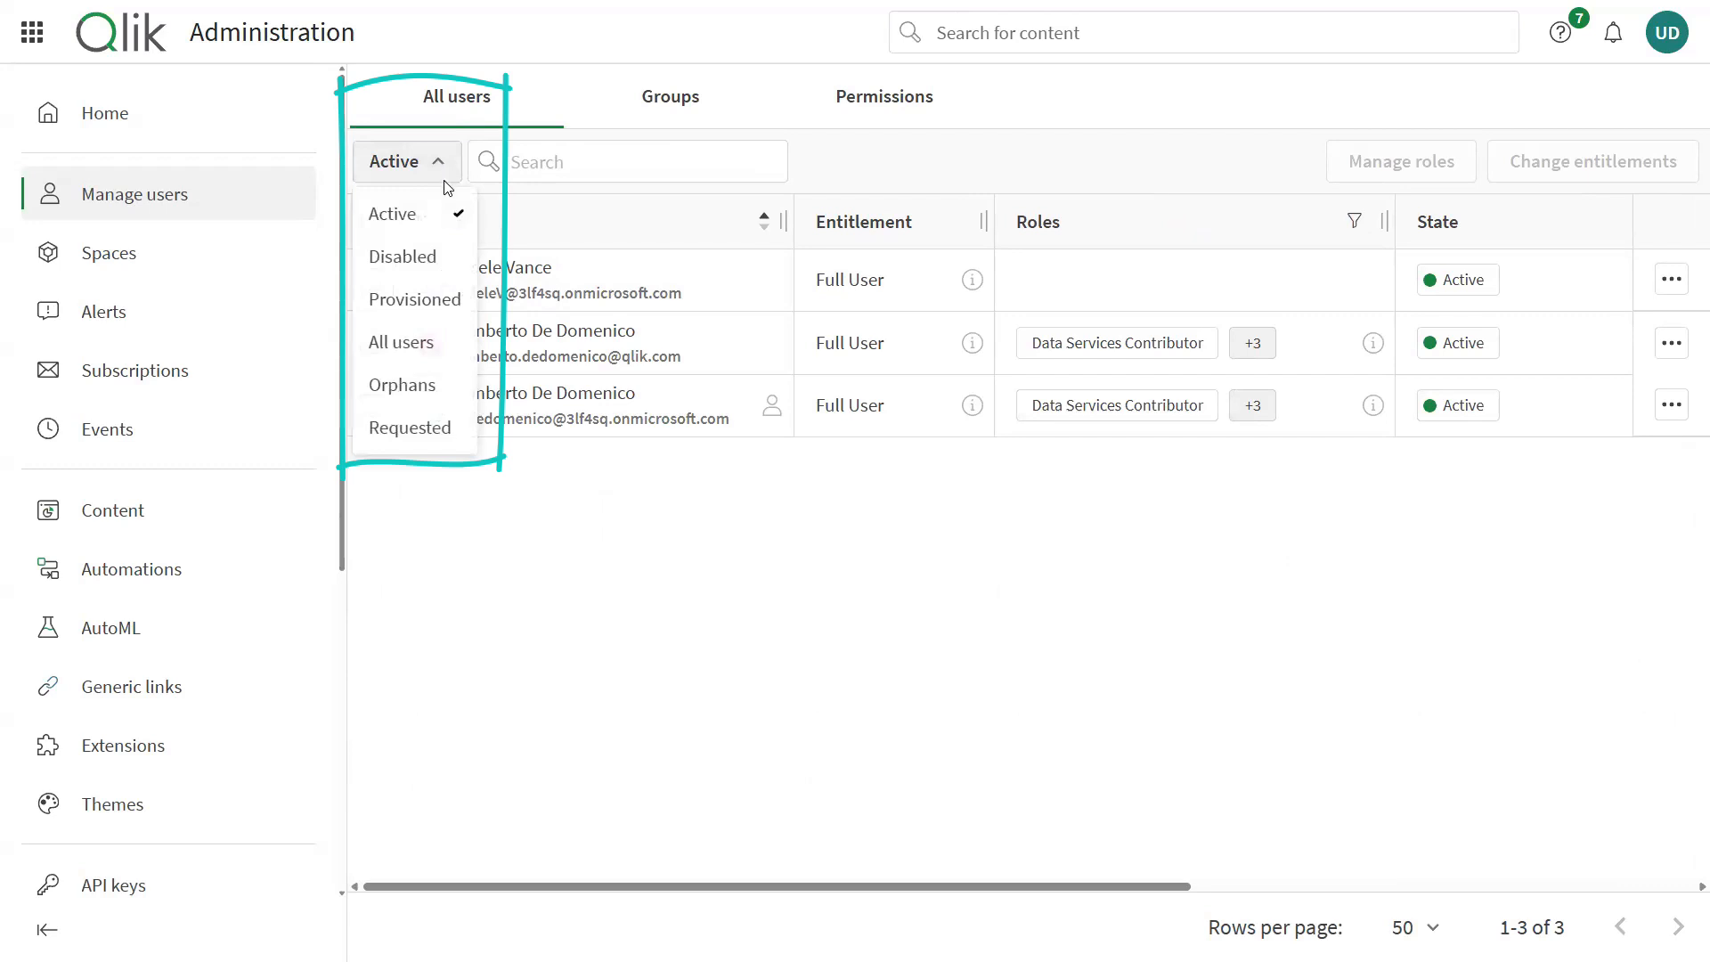
{"action": "left_click", "coordinate": [444, 301]}
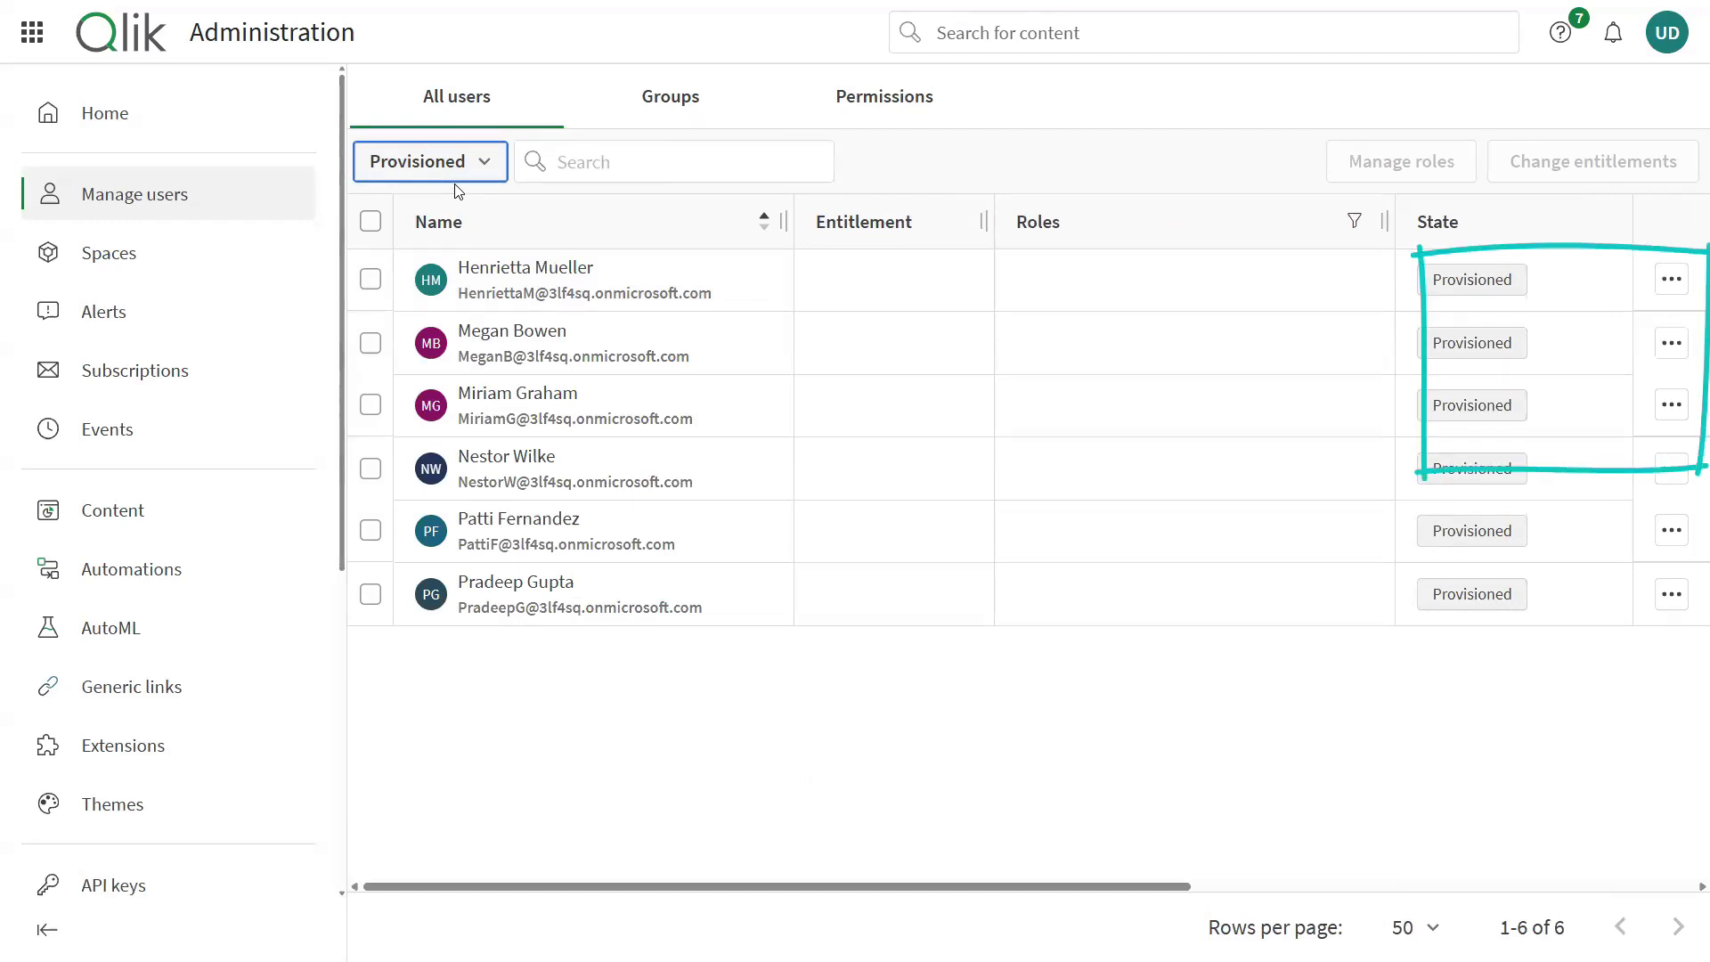
{"action": "left_click", "coordinate": [1671, 282]}
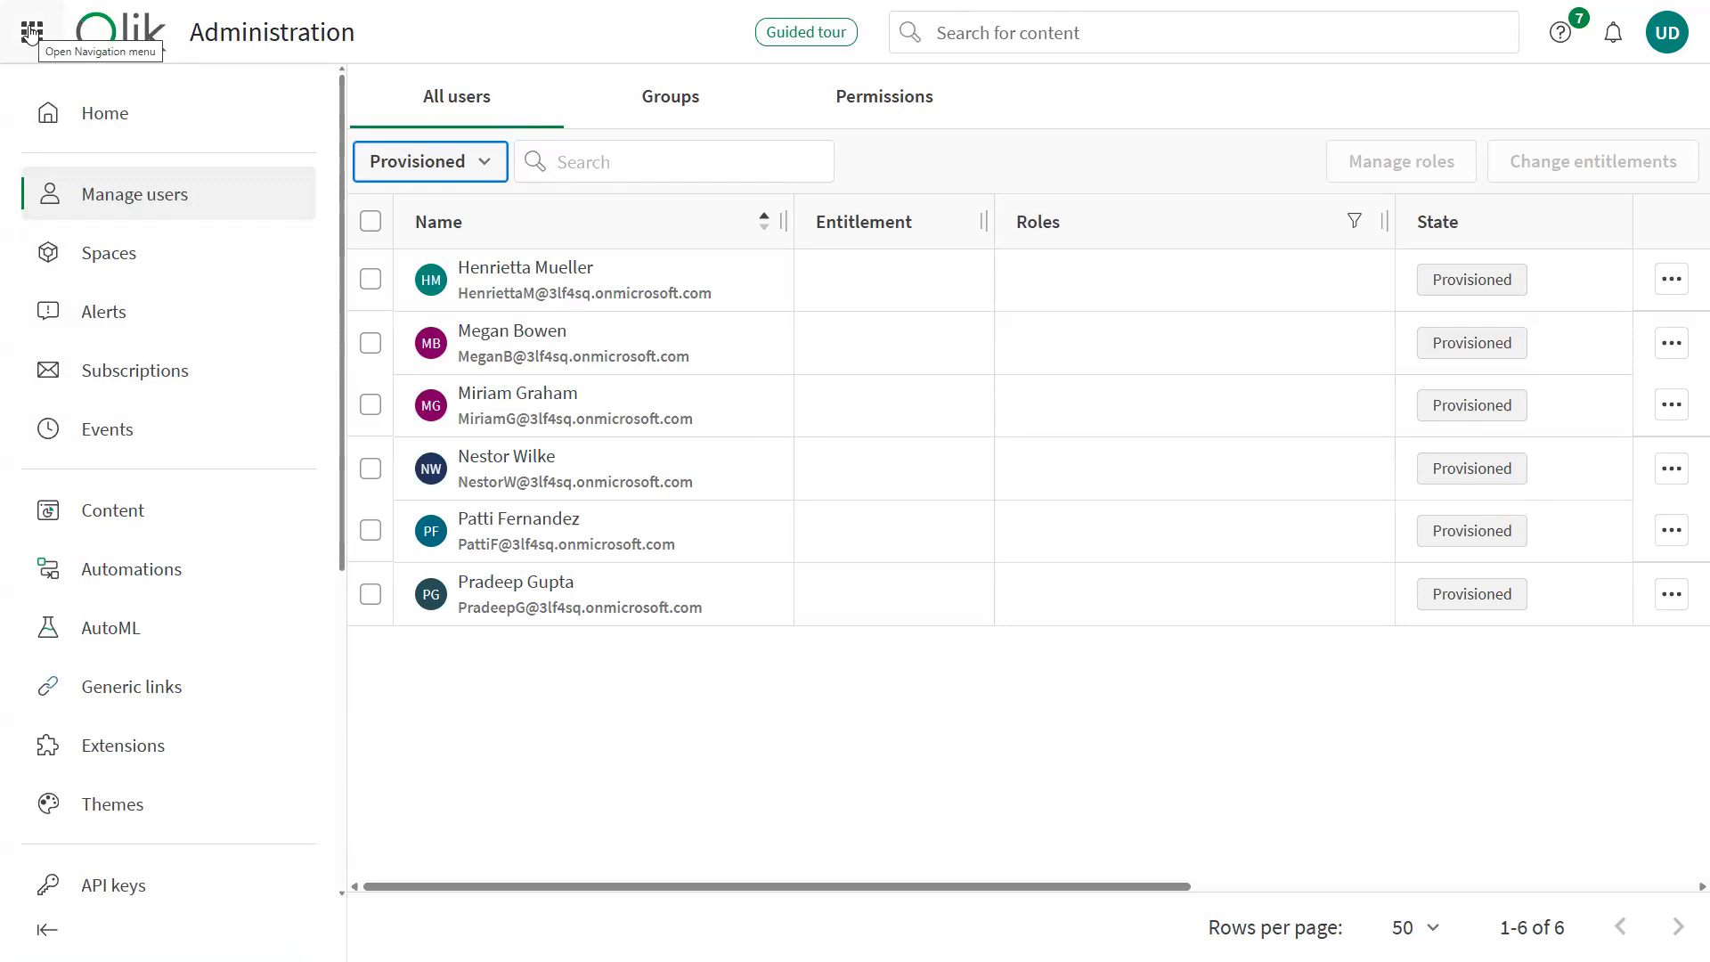
Step: Create a shared space named Space1 in Qlik Cloud Analytics
{"action": "left_click", "coordinate": [32, 33]}
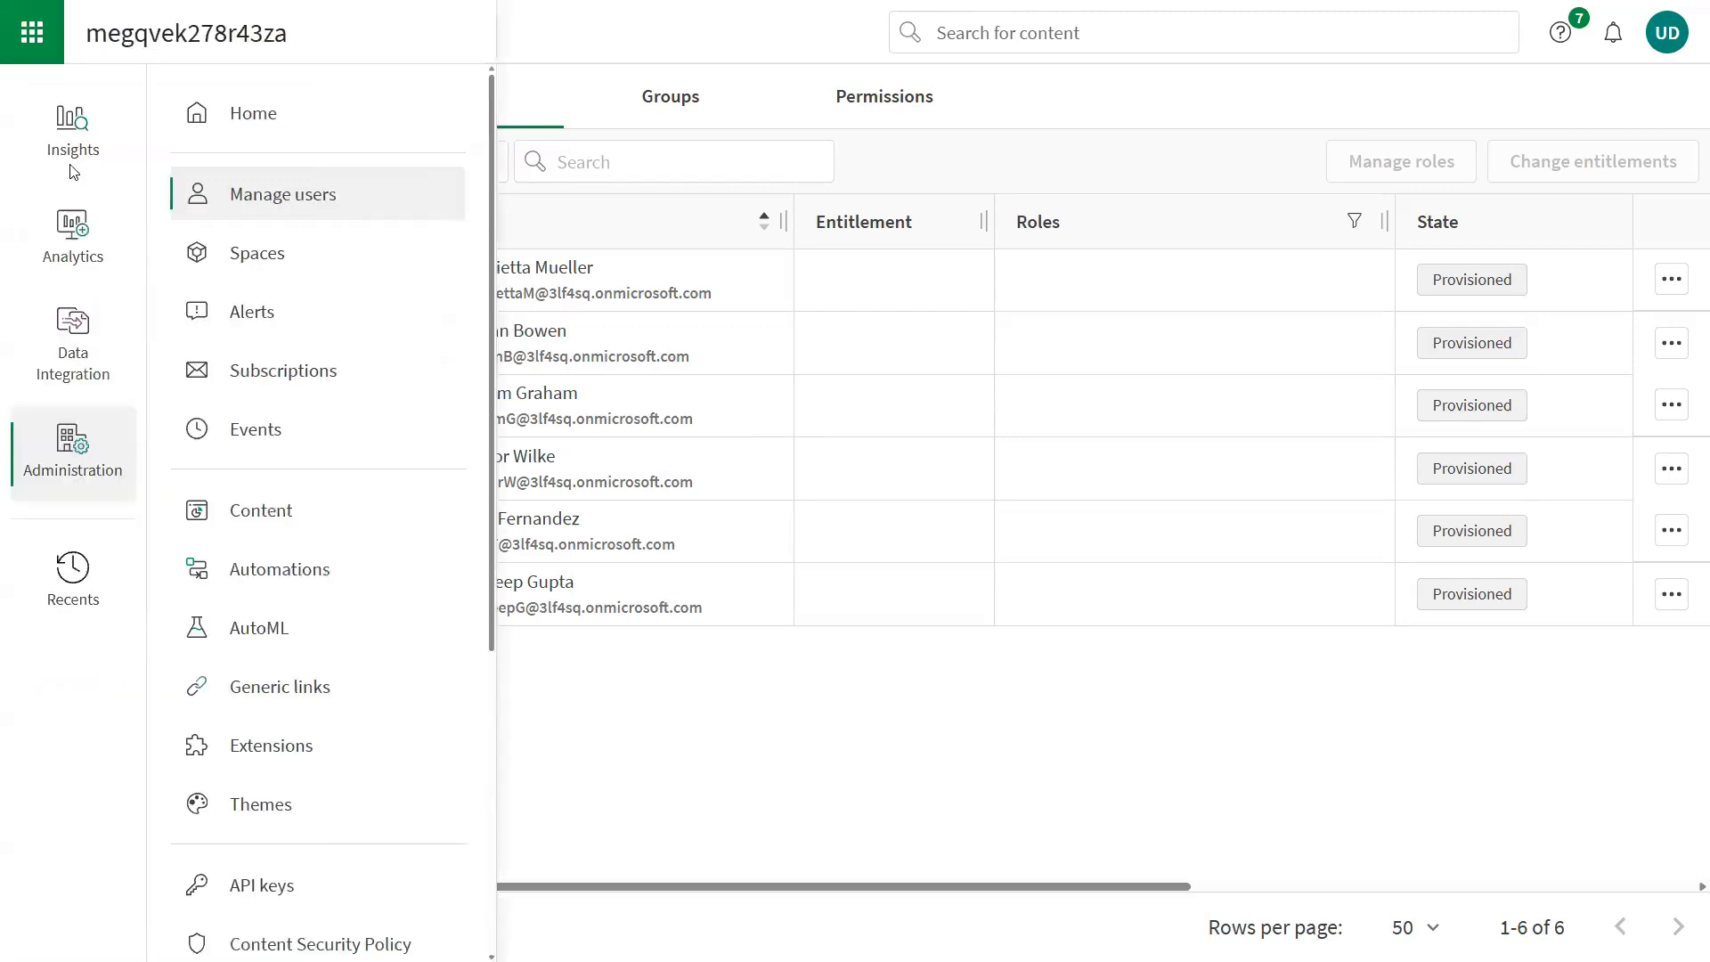
{"action": "left_click", "coordinate": [75, 237]}
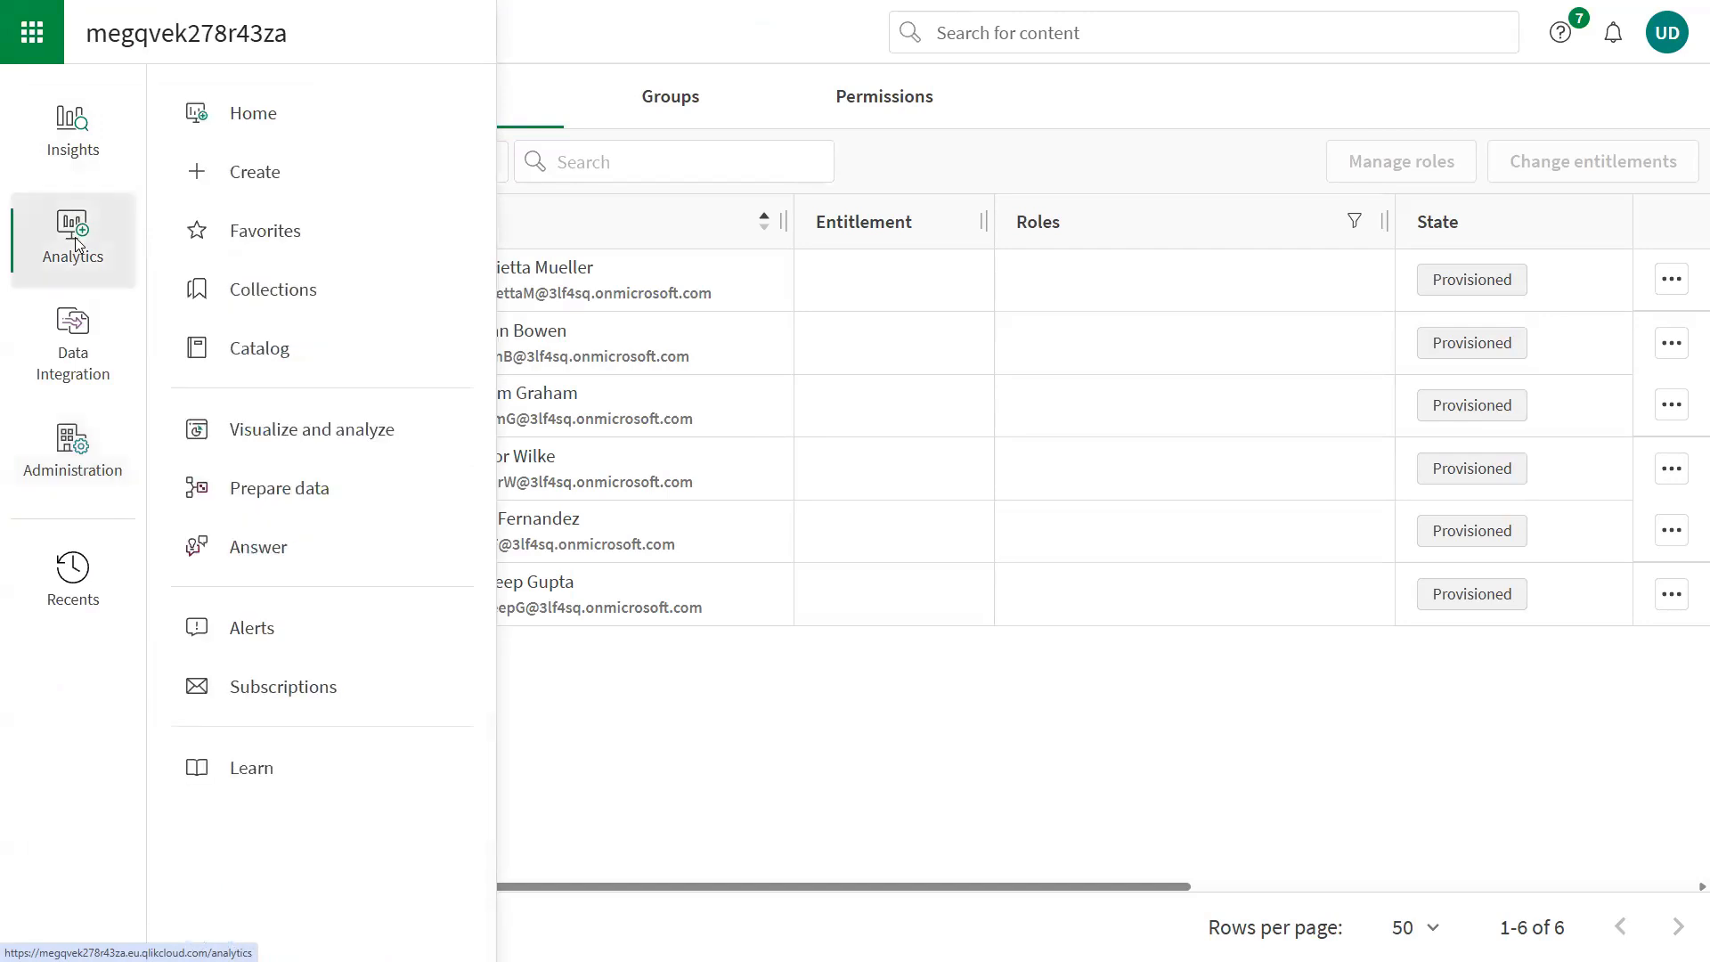
{"action": "left_click", "coordinate": [260, 178]}
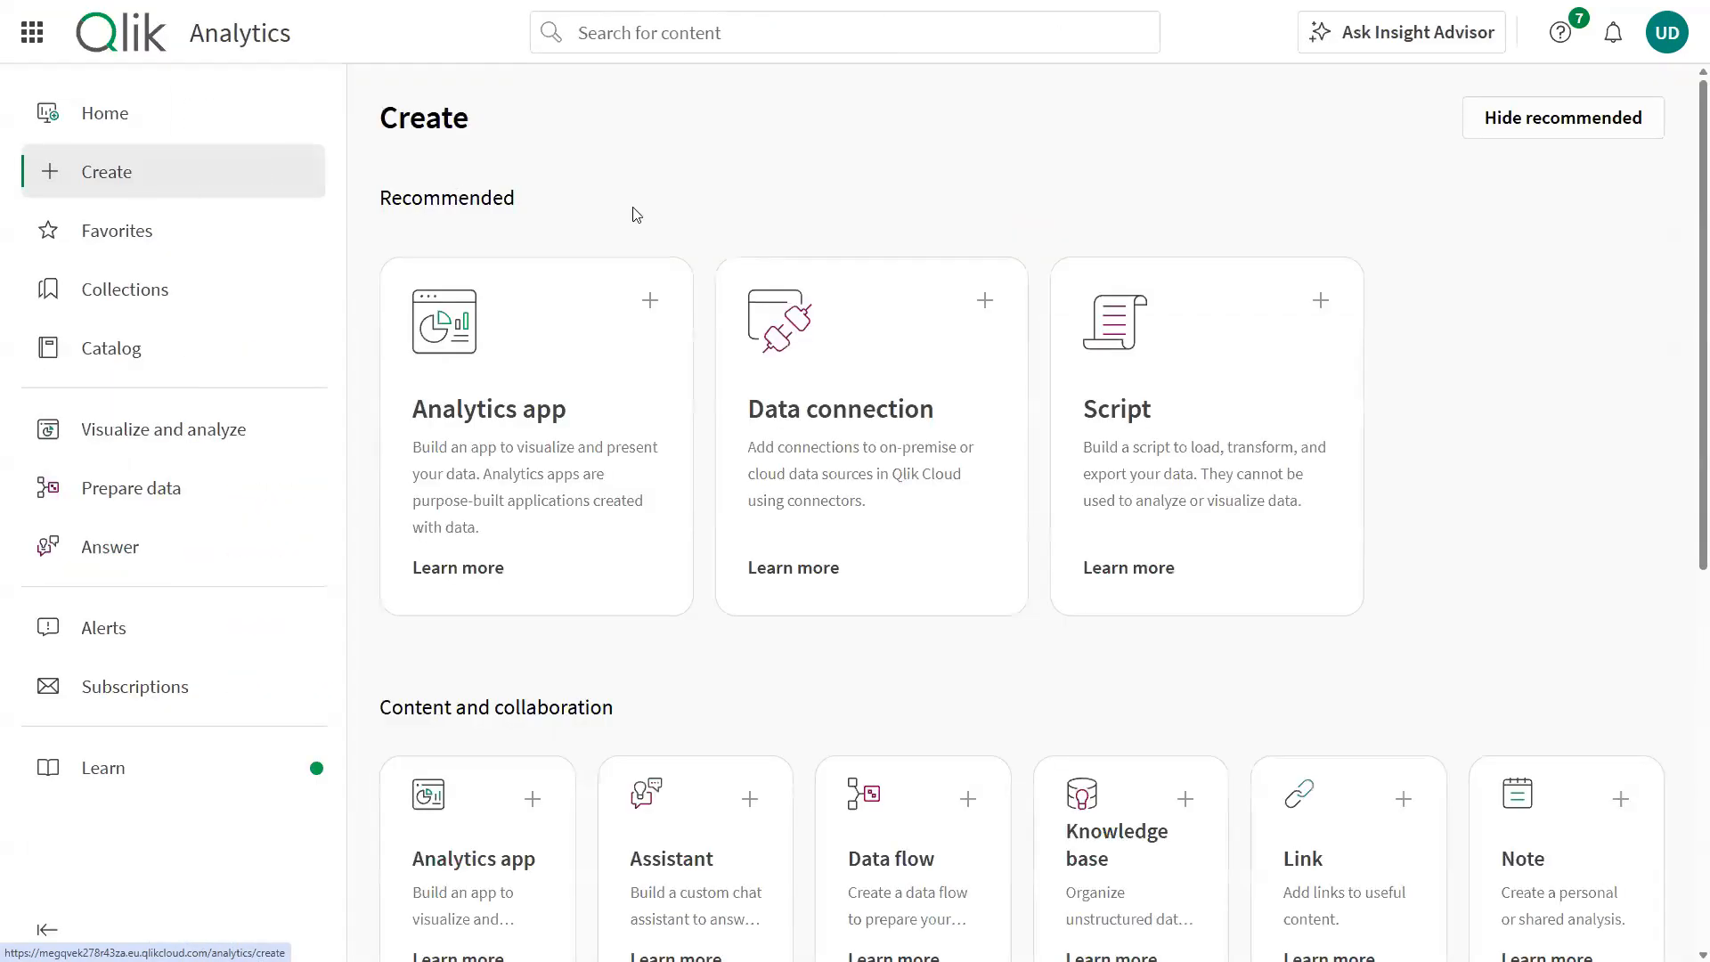
{"action": "scroll", "coordinate": [809, 300], "scroll_direction": "down", "scroll_amount": 7}
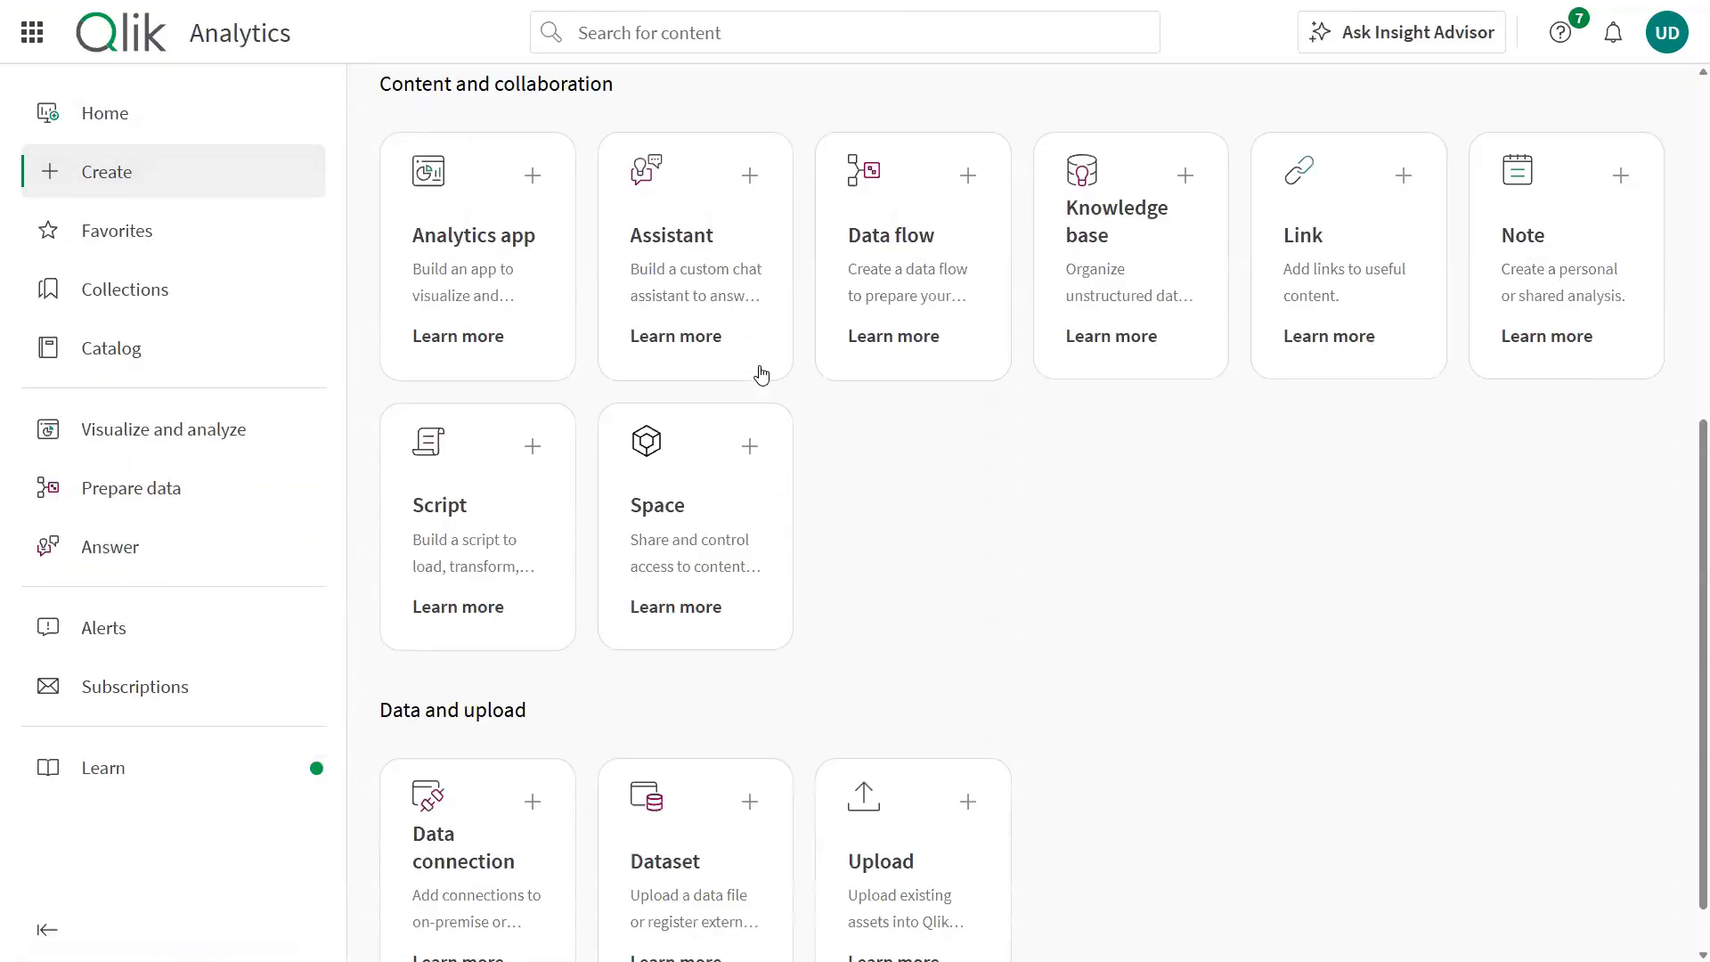
{"action": "left_click", "coordinate": [684, 472]}
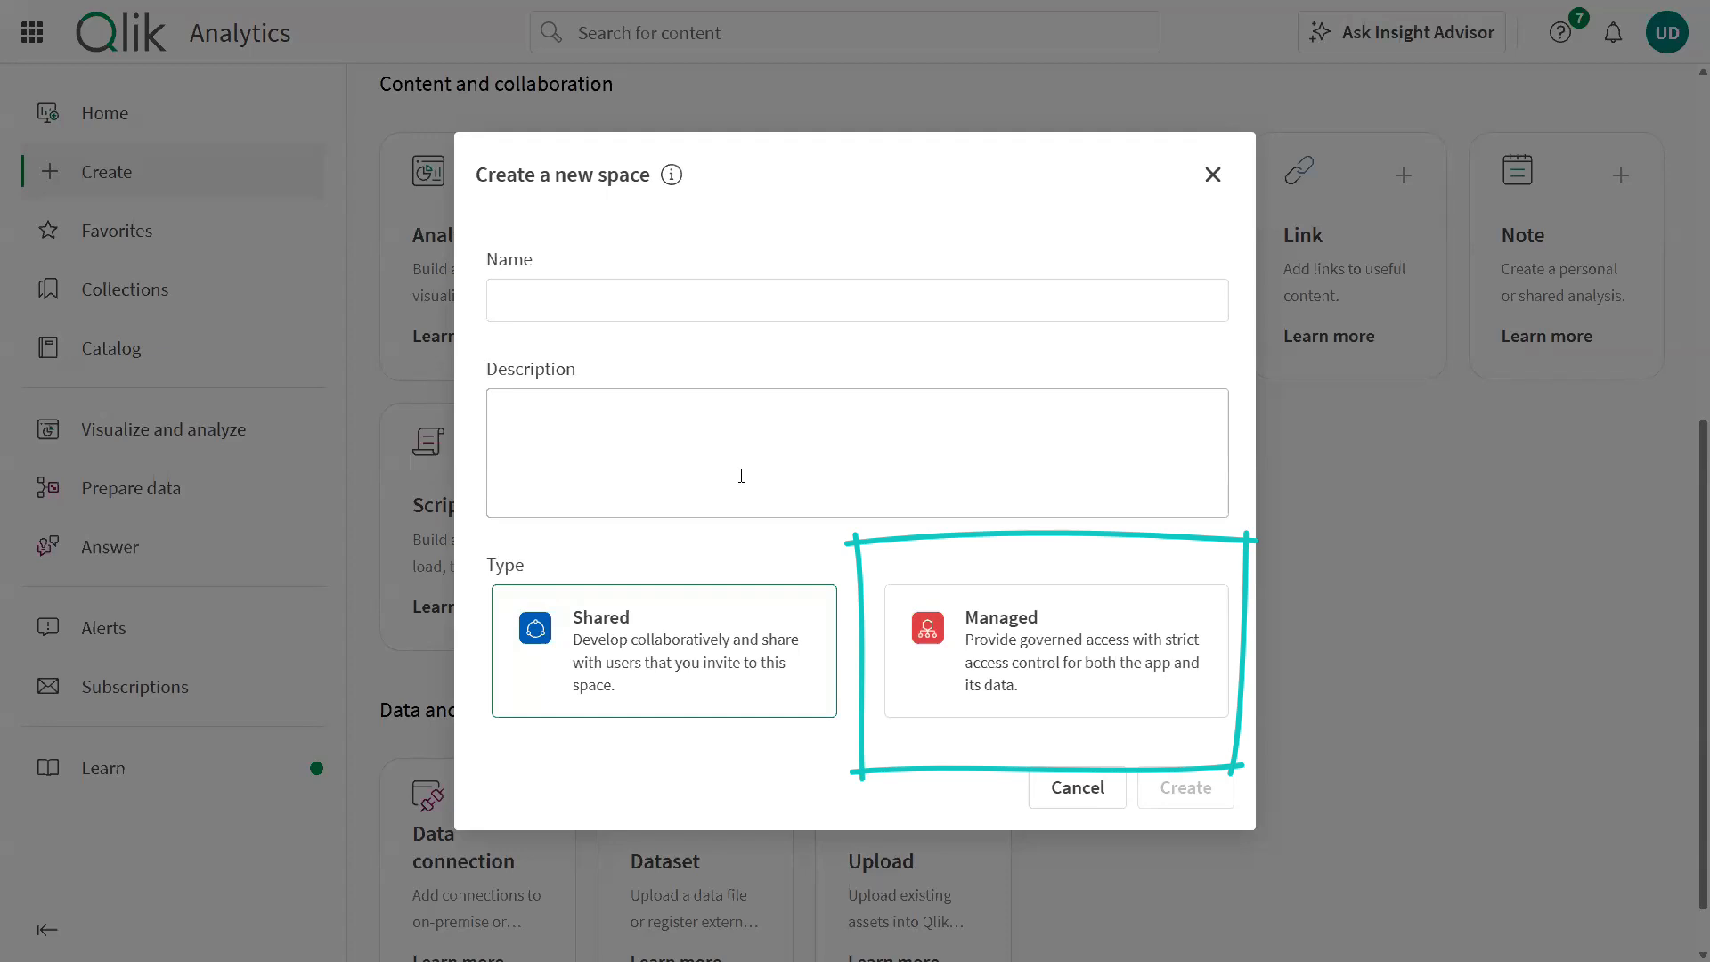
{"action": "left_click", "coordinate": [717, 304]}
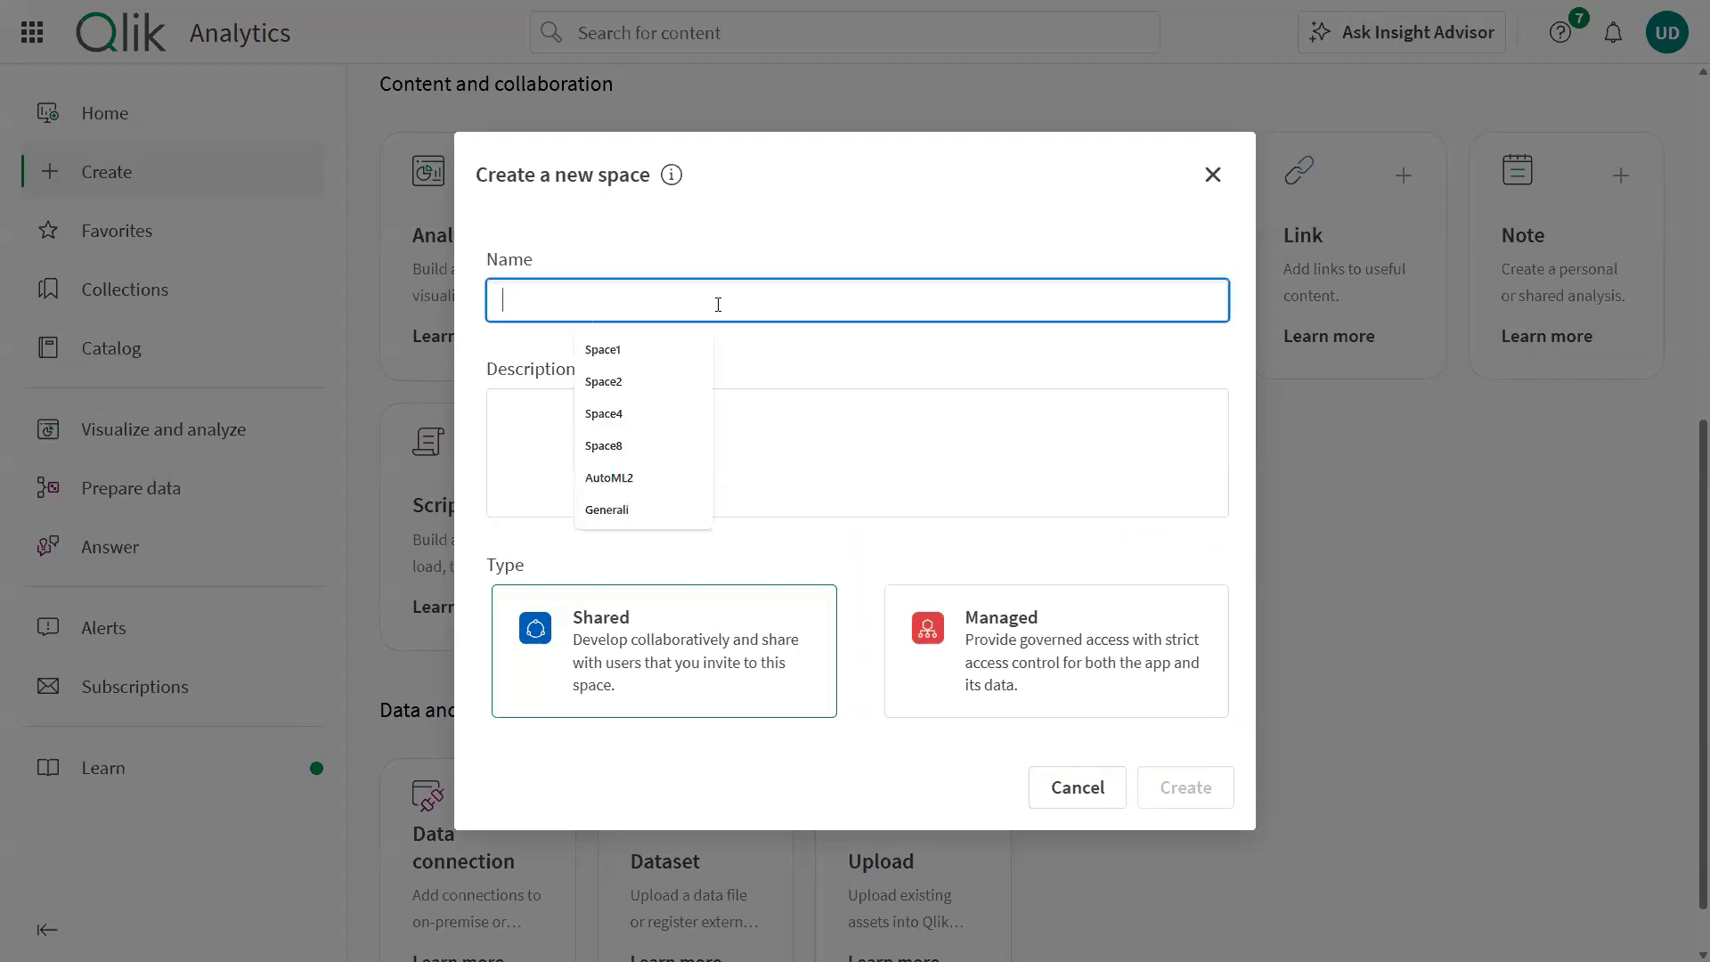
{"action": "type", "text": "Space1"}
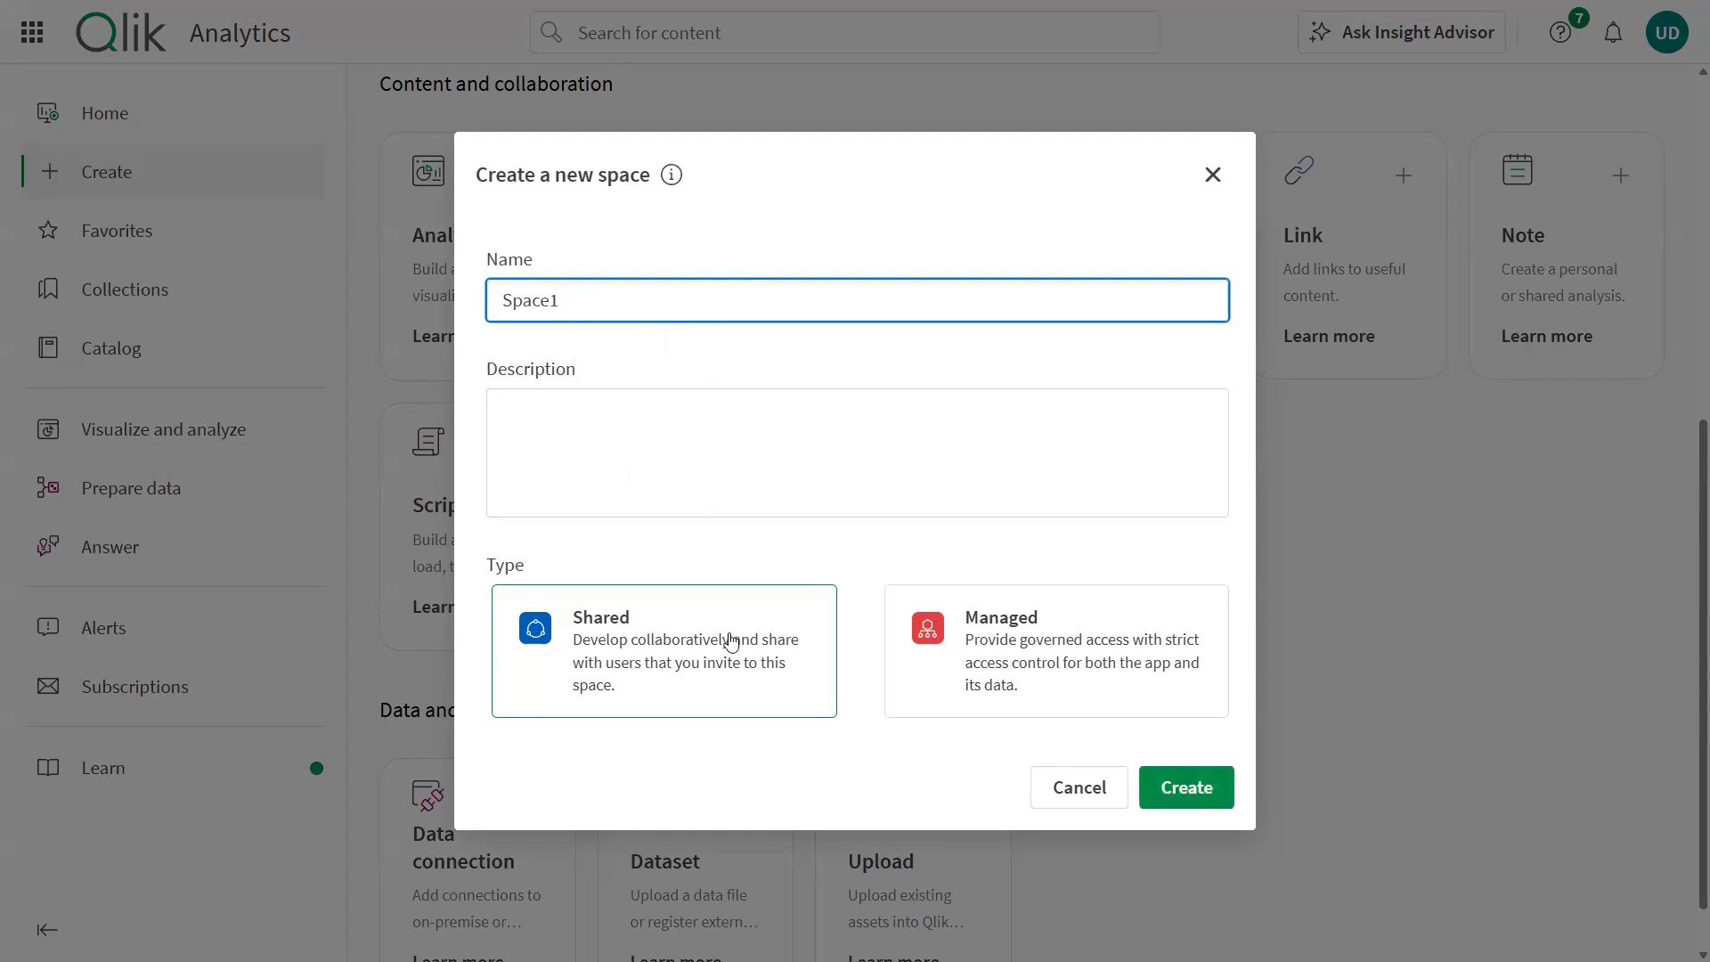
{"action": "left_click", "coordinate": [1196, 788]}
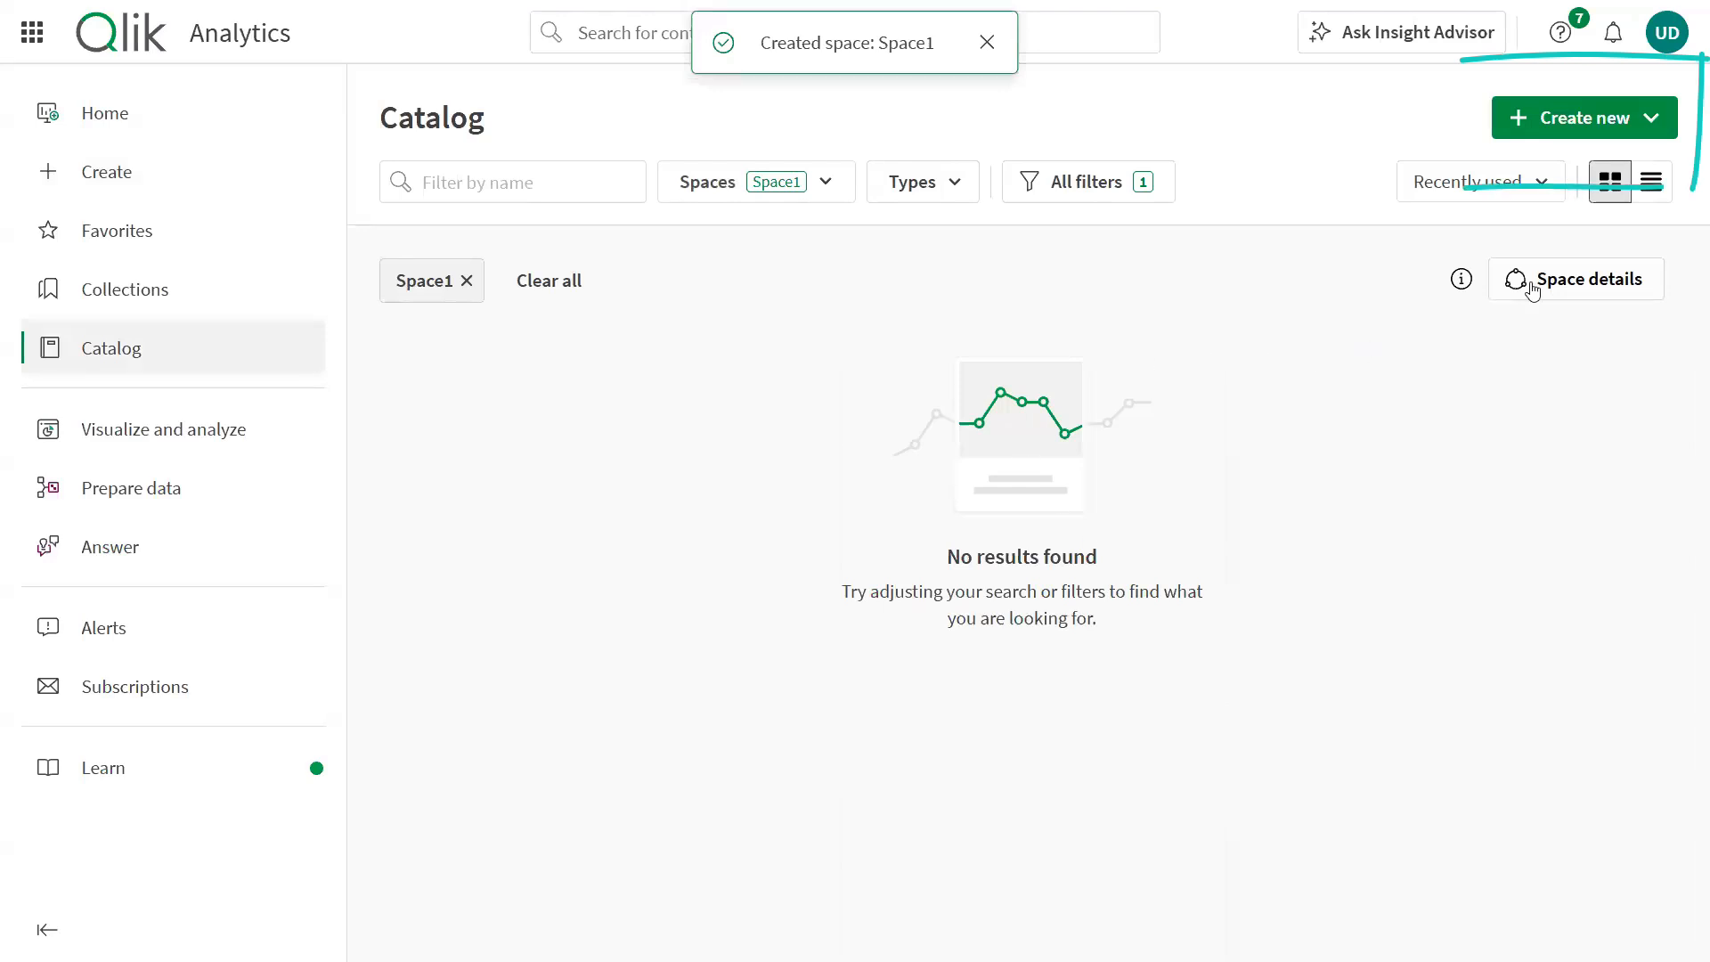
Step: Create a managed space named Space2
{"action": "left_click", "coordinate": [1619, 119]}
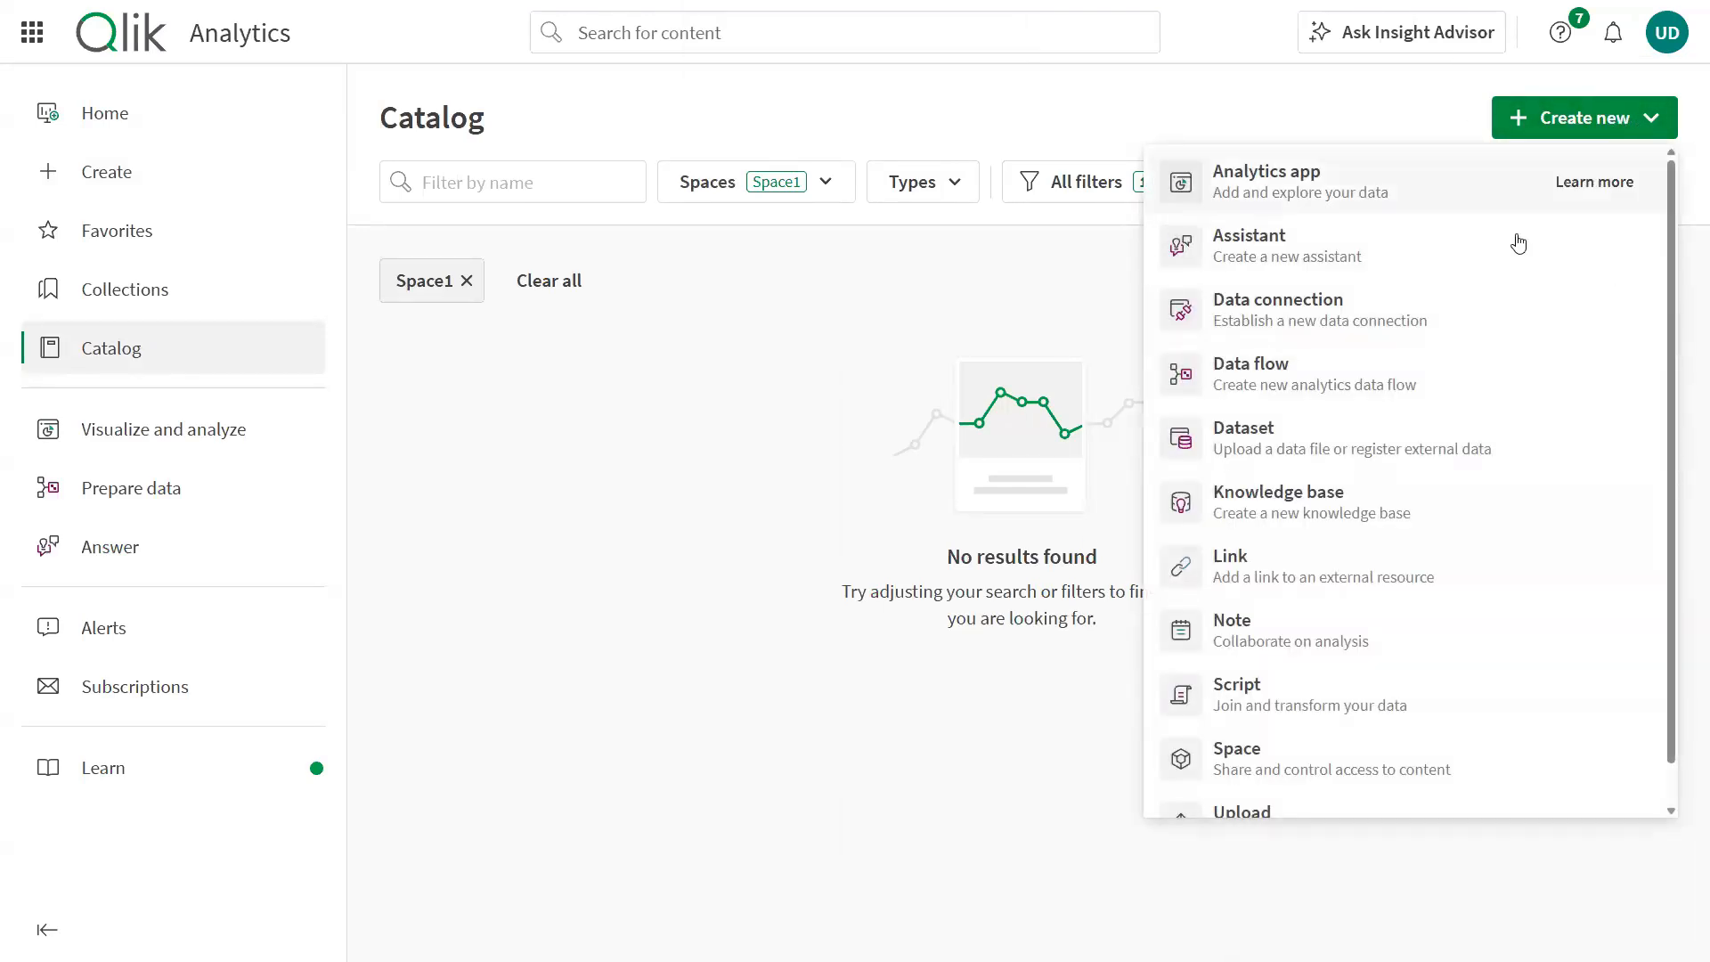
{"action": "scroll", "coordinate": [1513, 267], "scroll_direction": "down", "scroll_amount": 1}
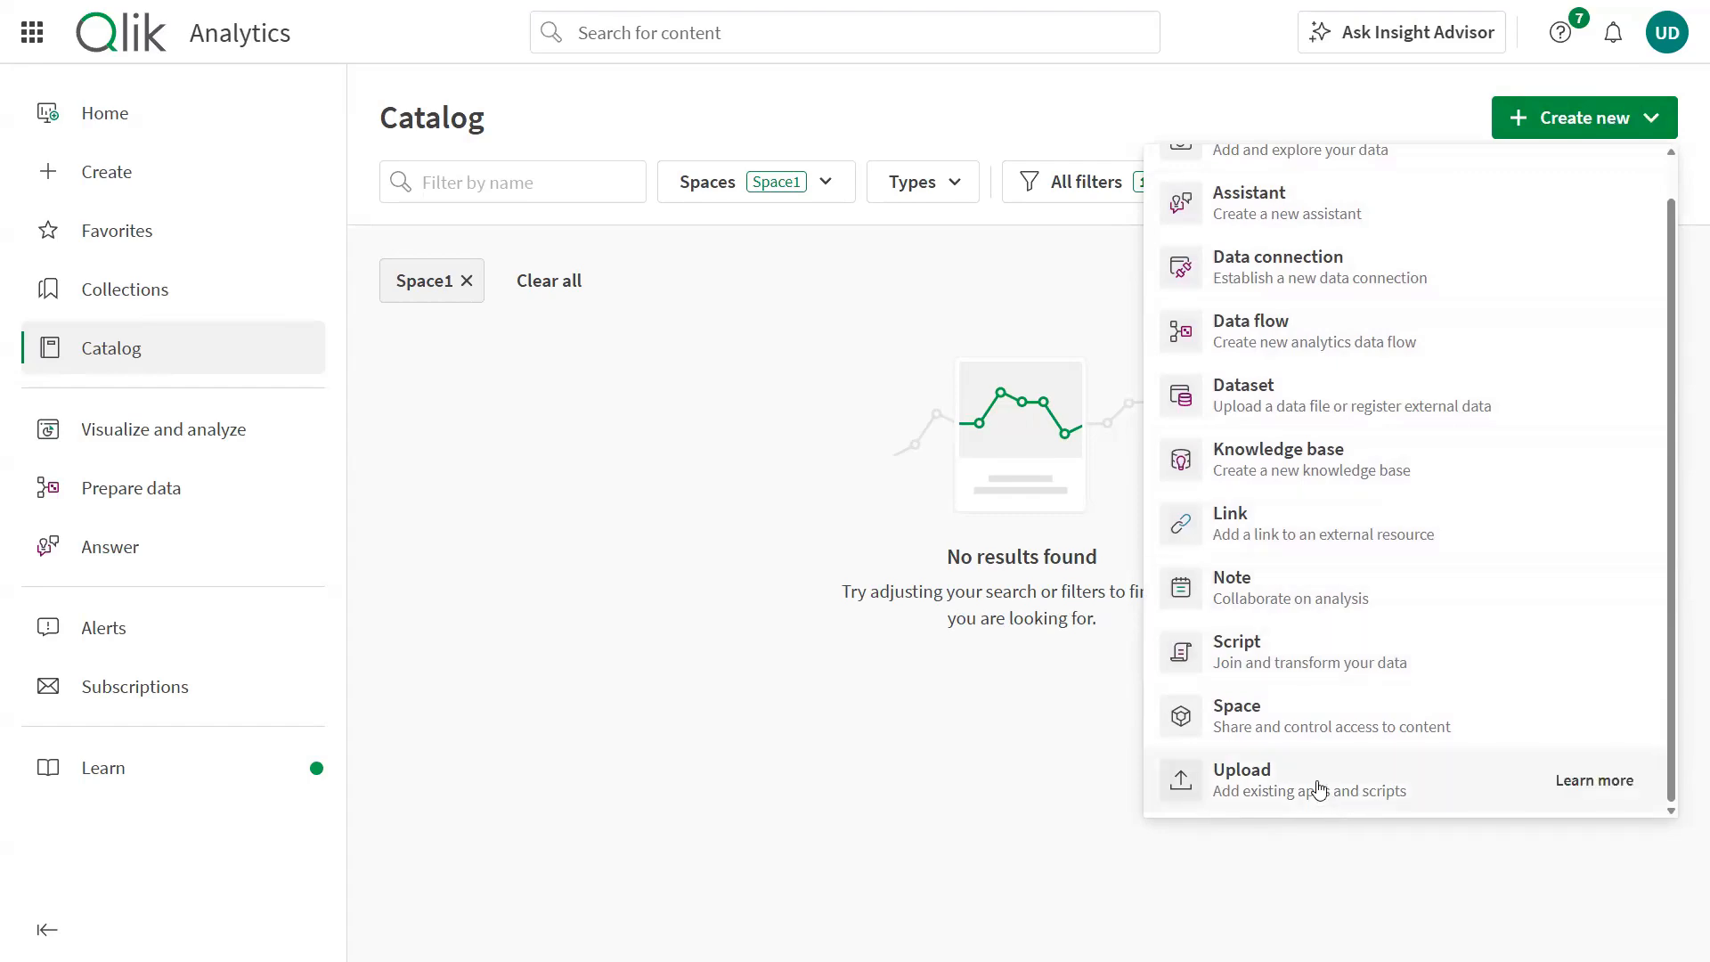
{"action": "left_click", "coordinate": [1271, 714]}
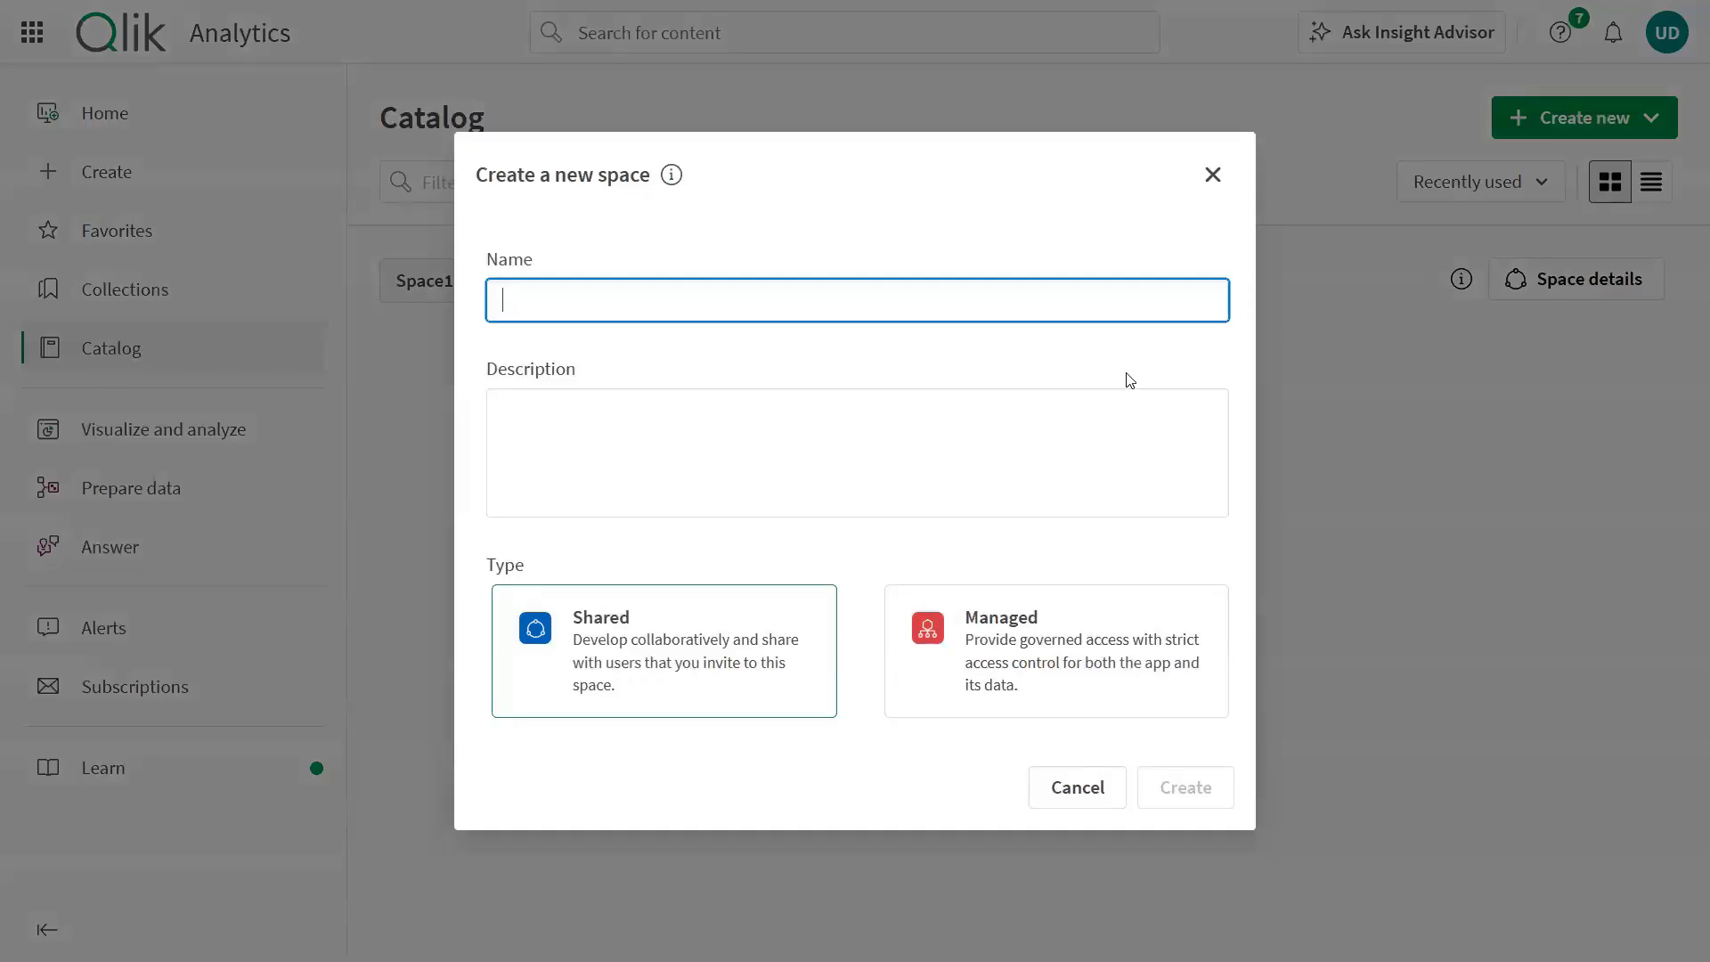
{"action": "type", "text": "Space2"}
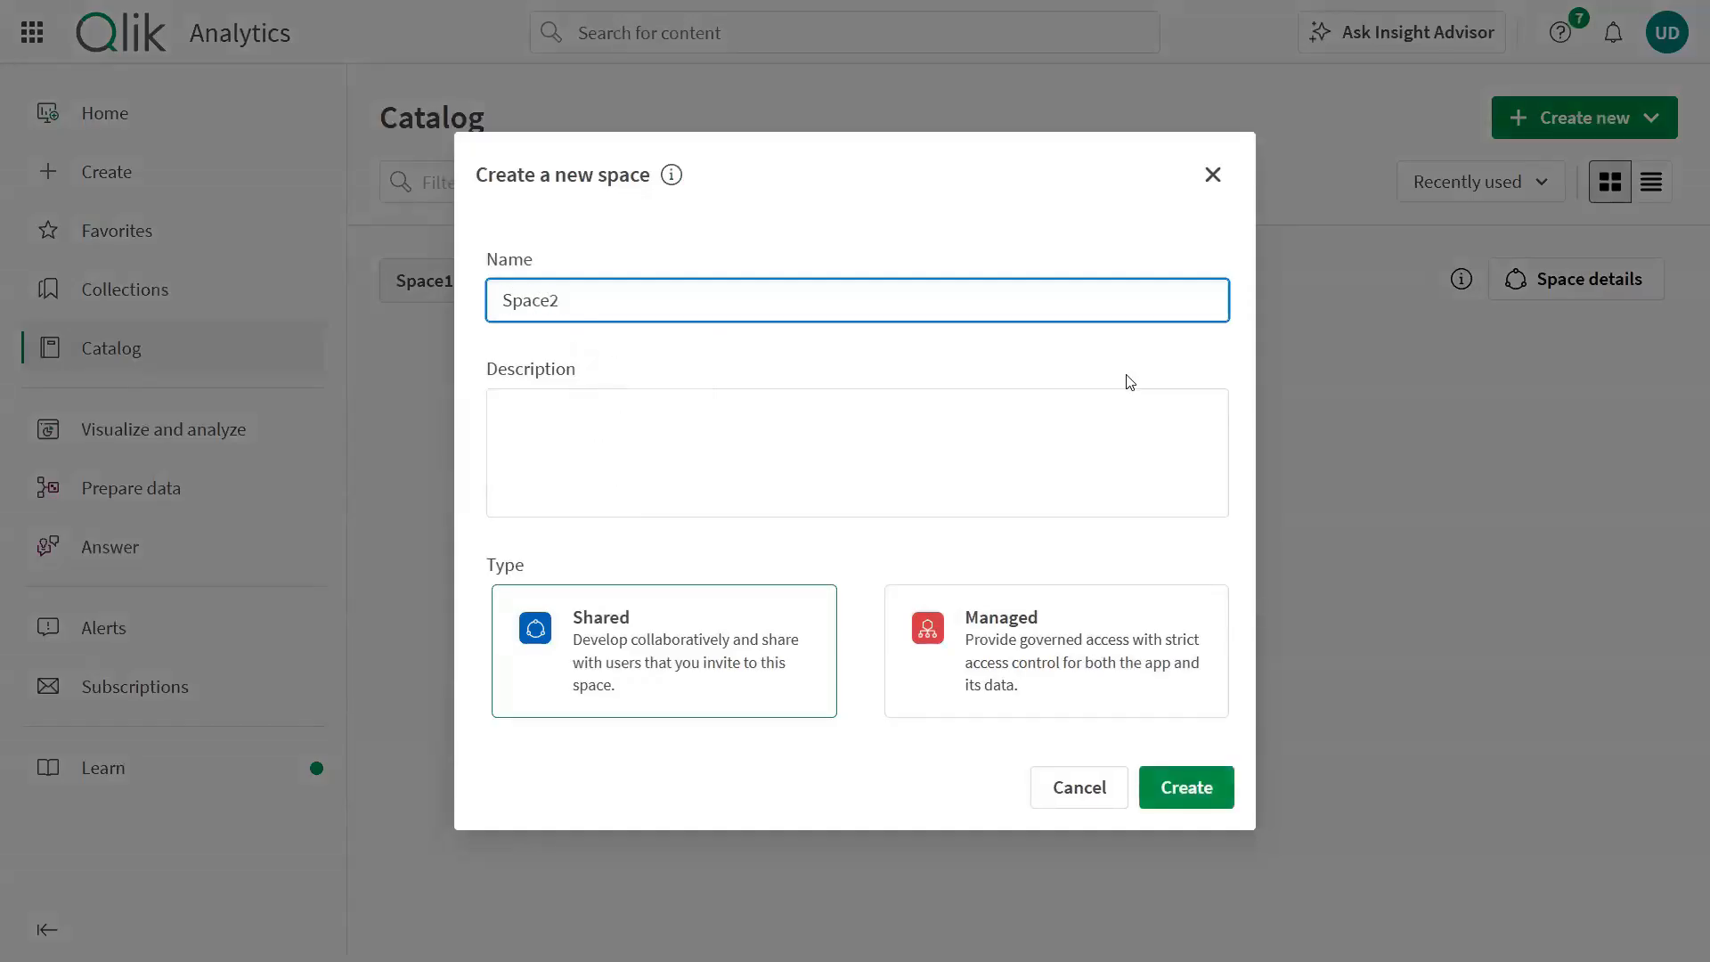
{"action": "left_click", "coordinate": [968, 641]}
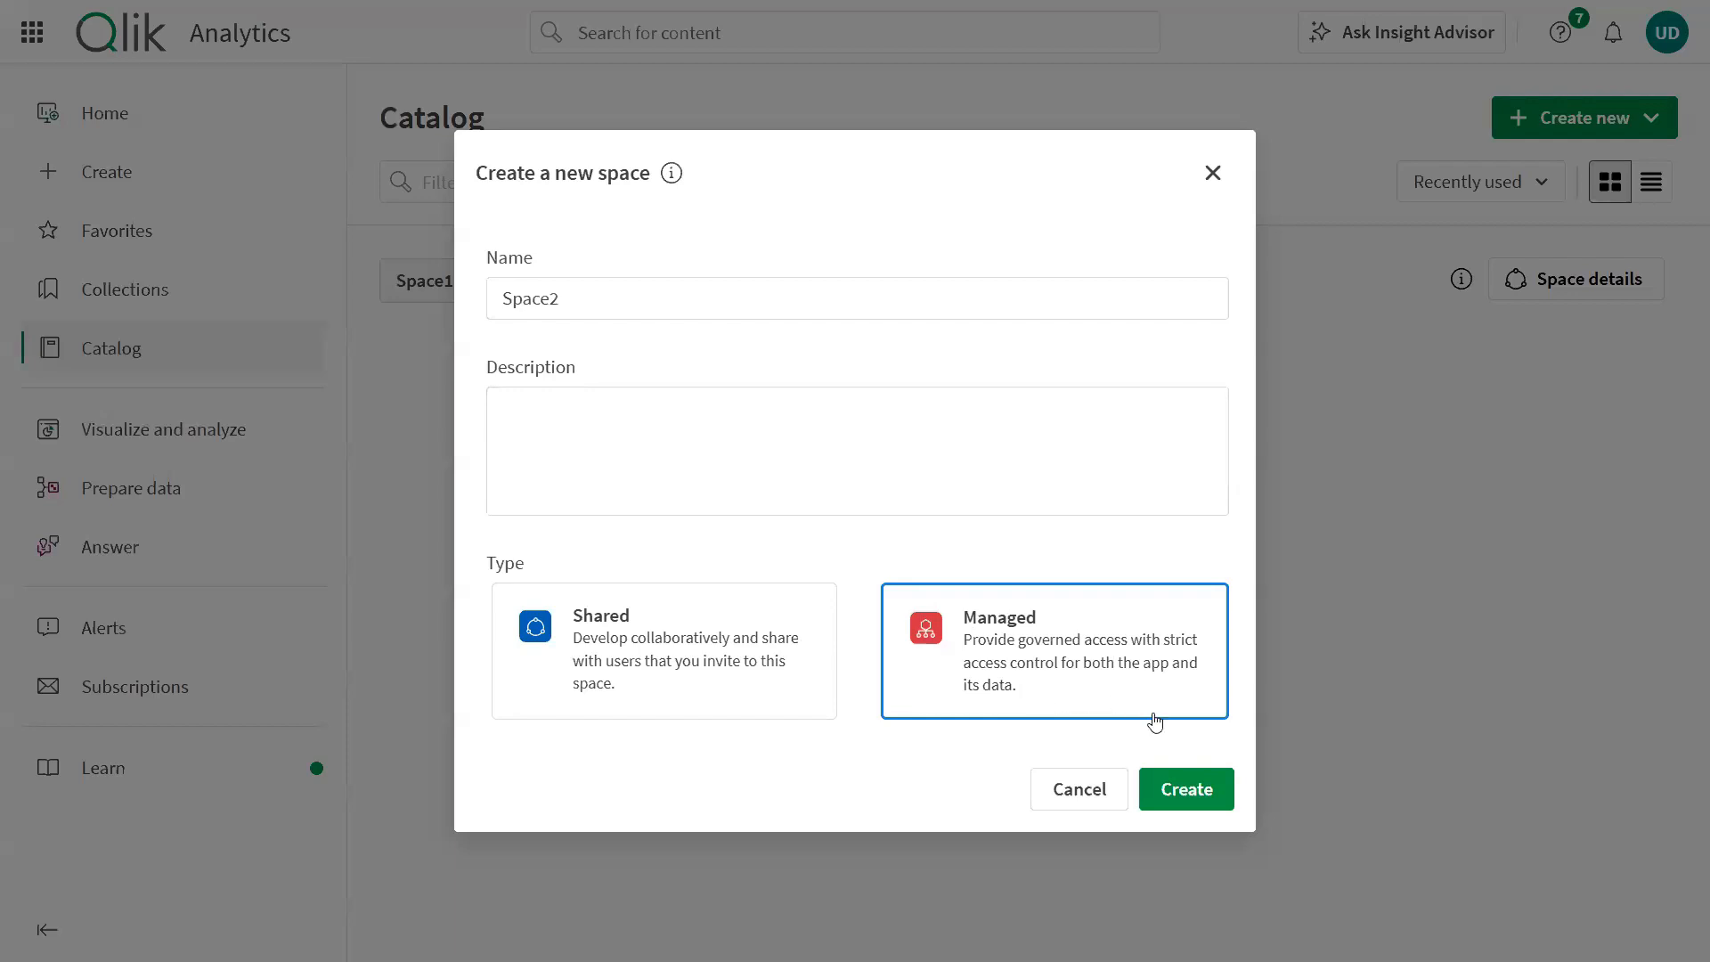
{"action": "left_click", "coordinate": [1192, 787]}
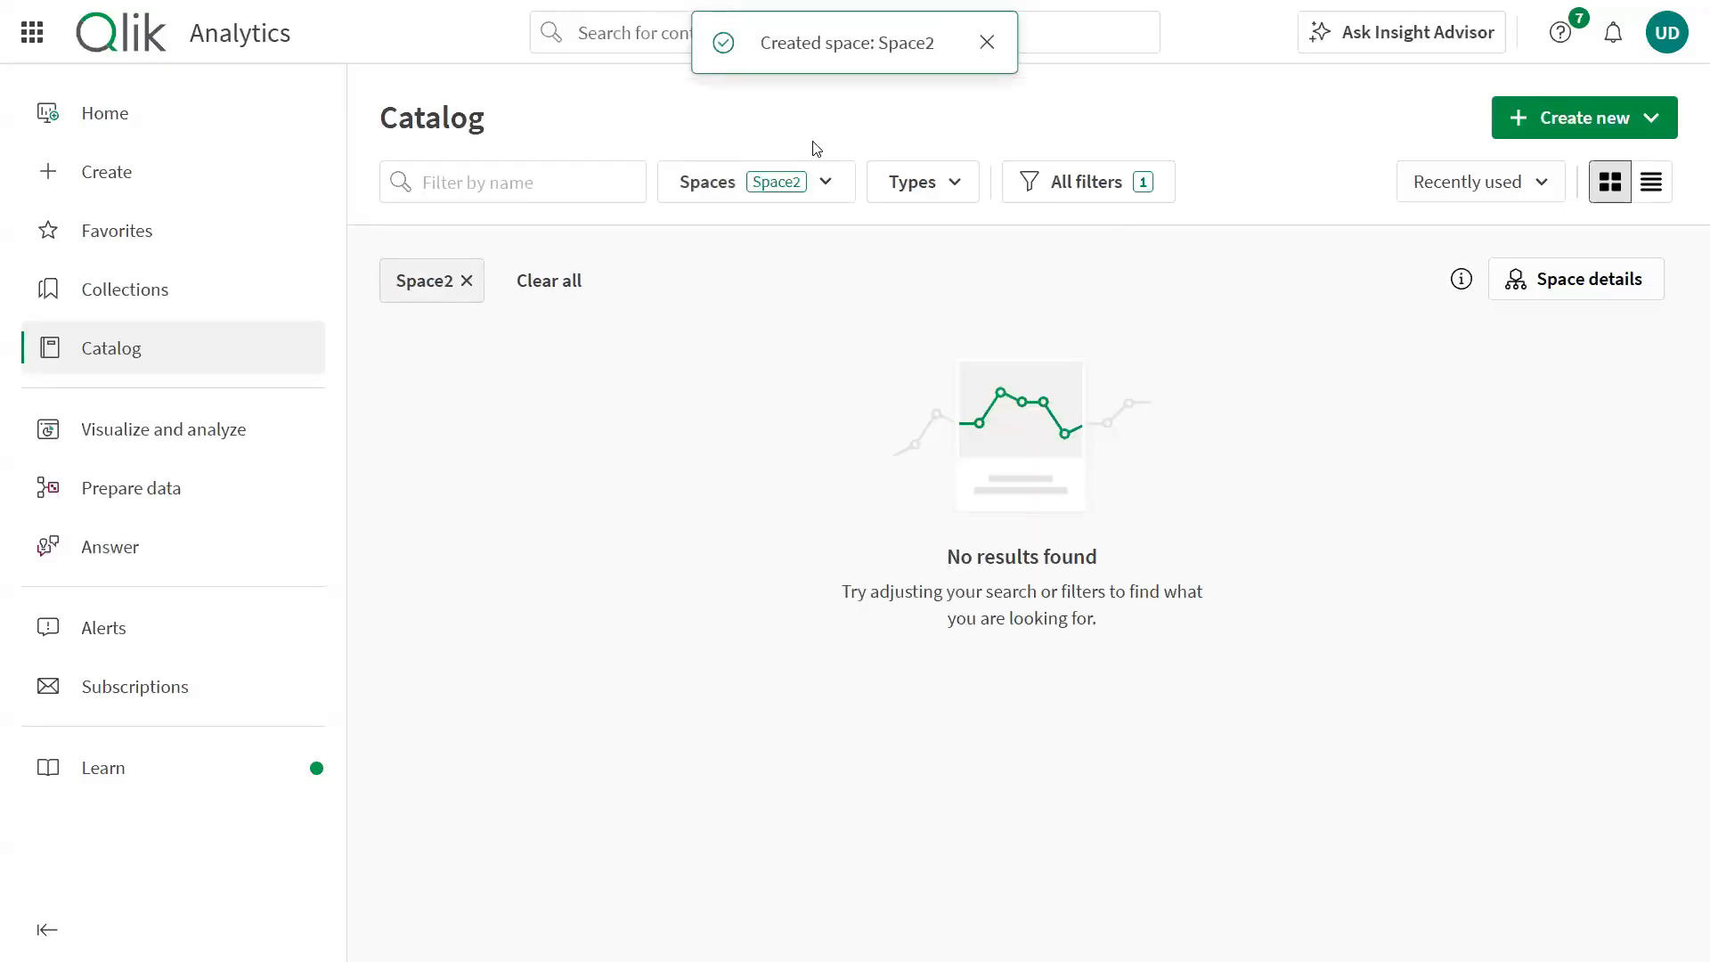
Step: Check the catalog's space and content type filter options and filter the catalog to Space1
{"action": "left_click", "coordinate": [813, 181]}
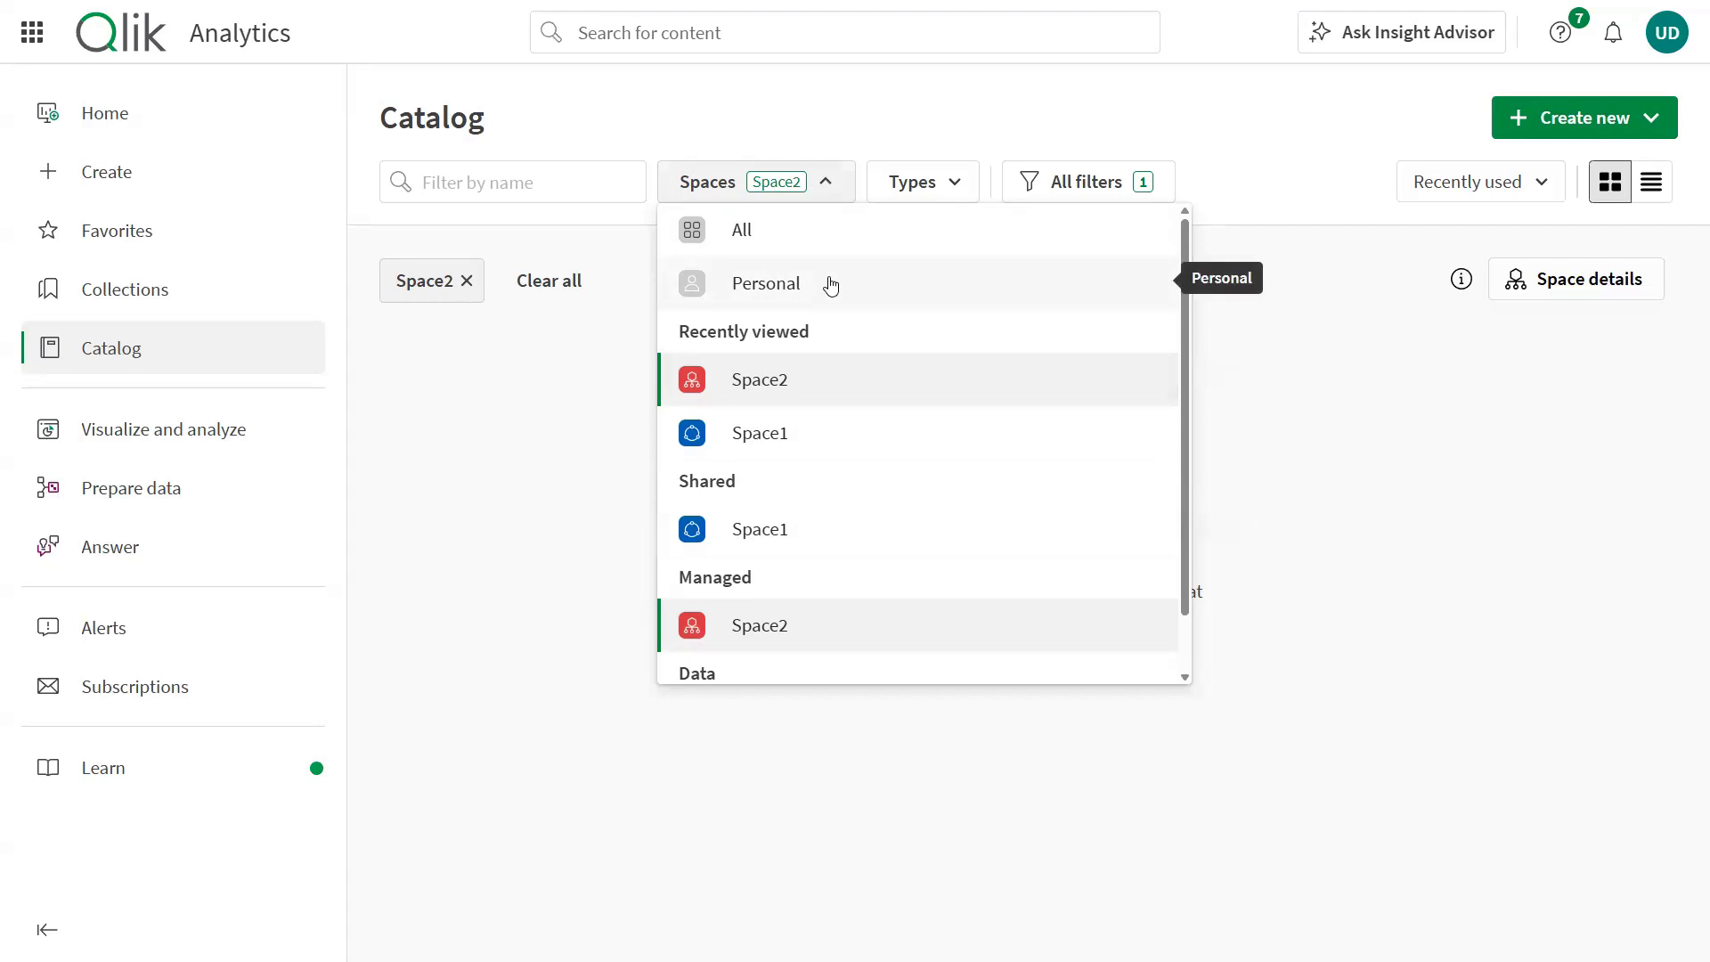
{"action": "left_click", "coordinate": [945, 183]}
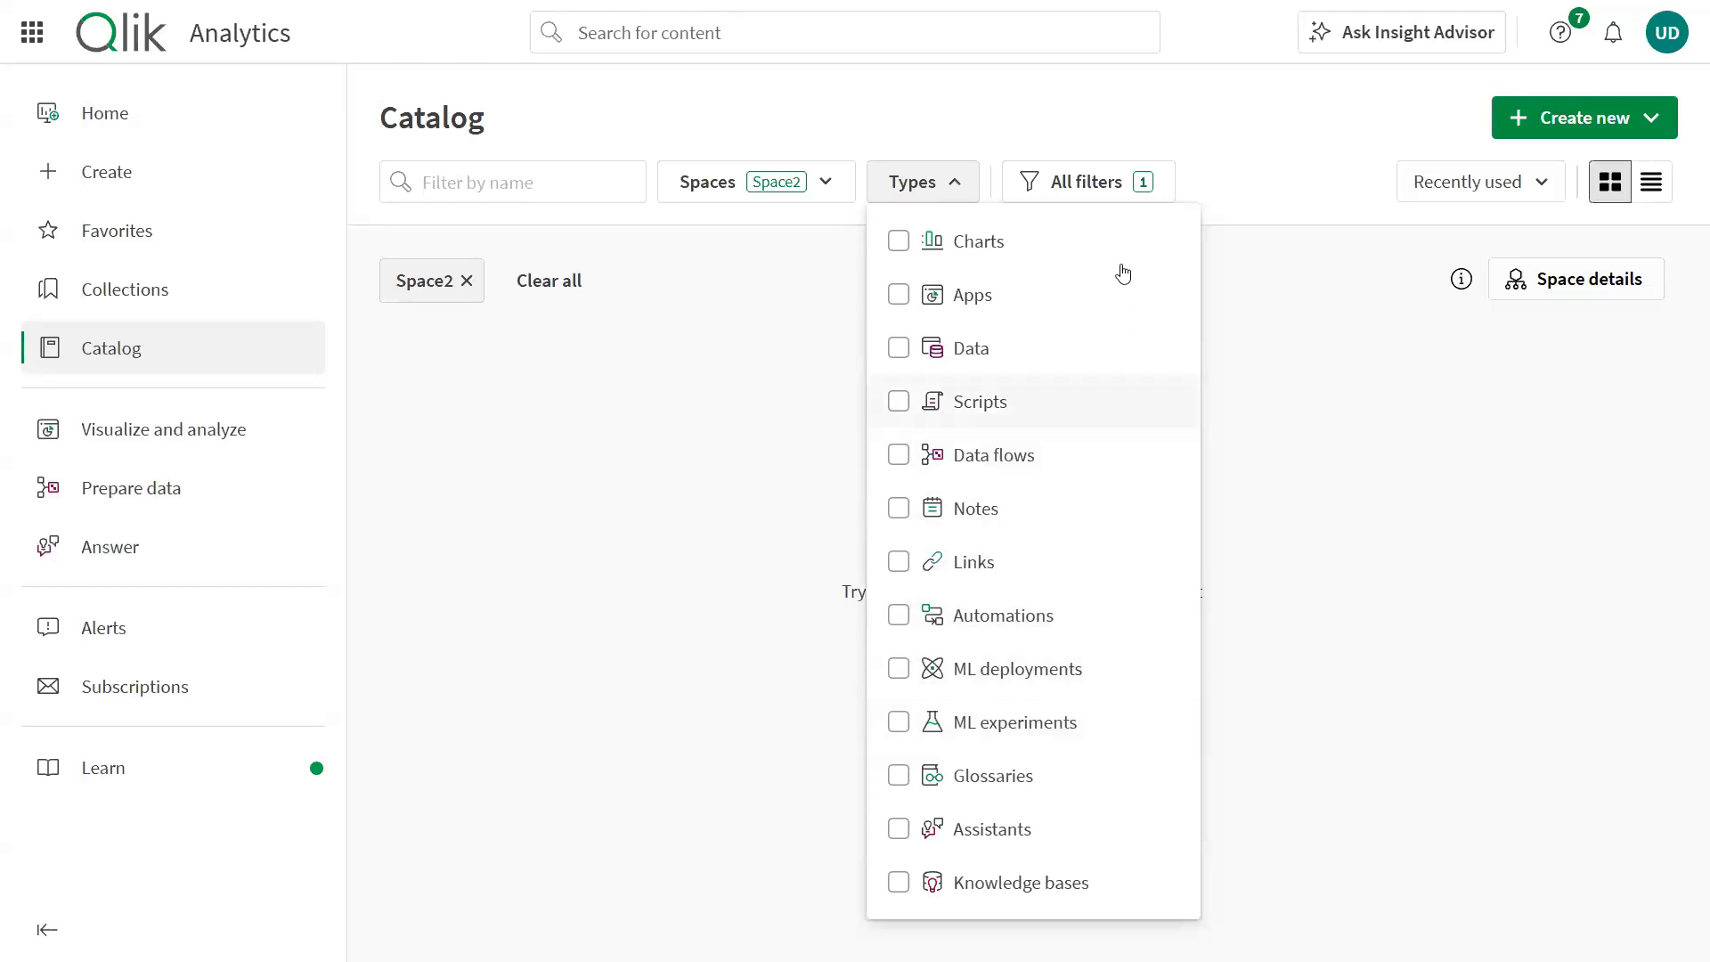
{"action": "left_click", "coordinate": [801, 182]}
{"action": "left_click", "coordinate": [788, 445]}
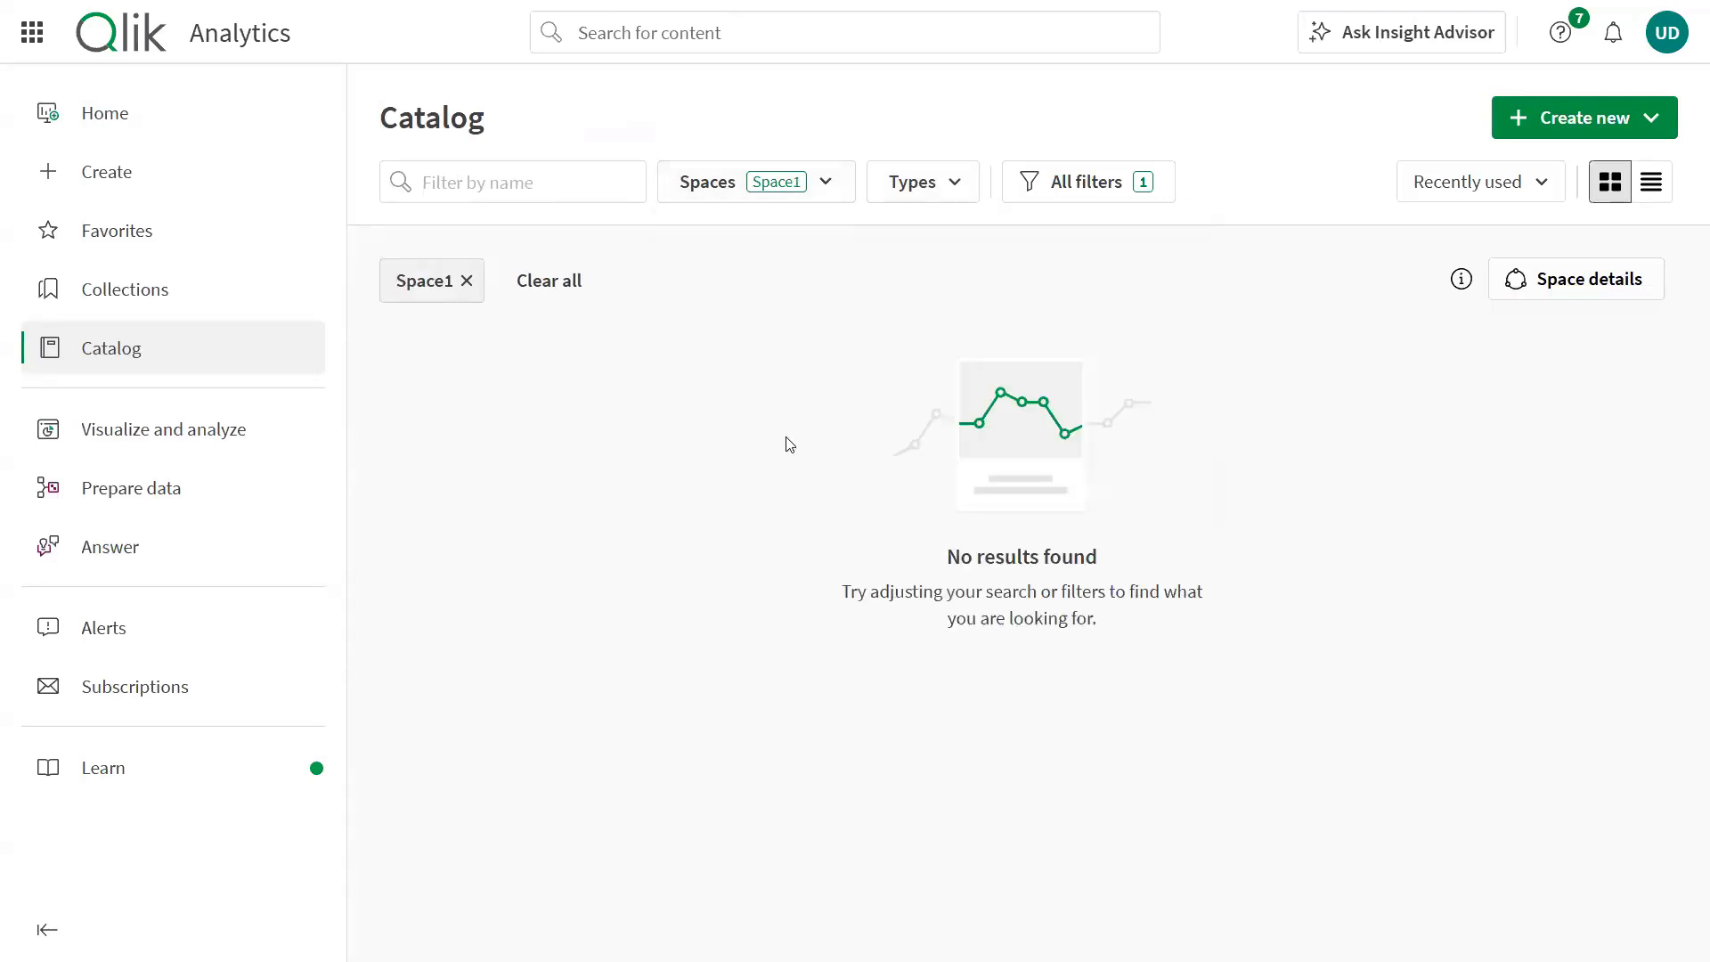
Step: Upload the apps Consumer Sales.qvf and Human Capital Management.qvf from the Delivery folder to Space1
{"action": "left_click", "coordinate": [1577, 133]}
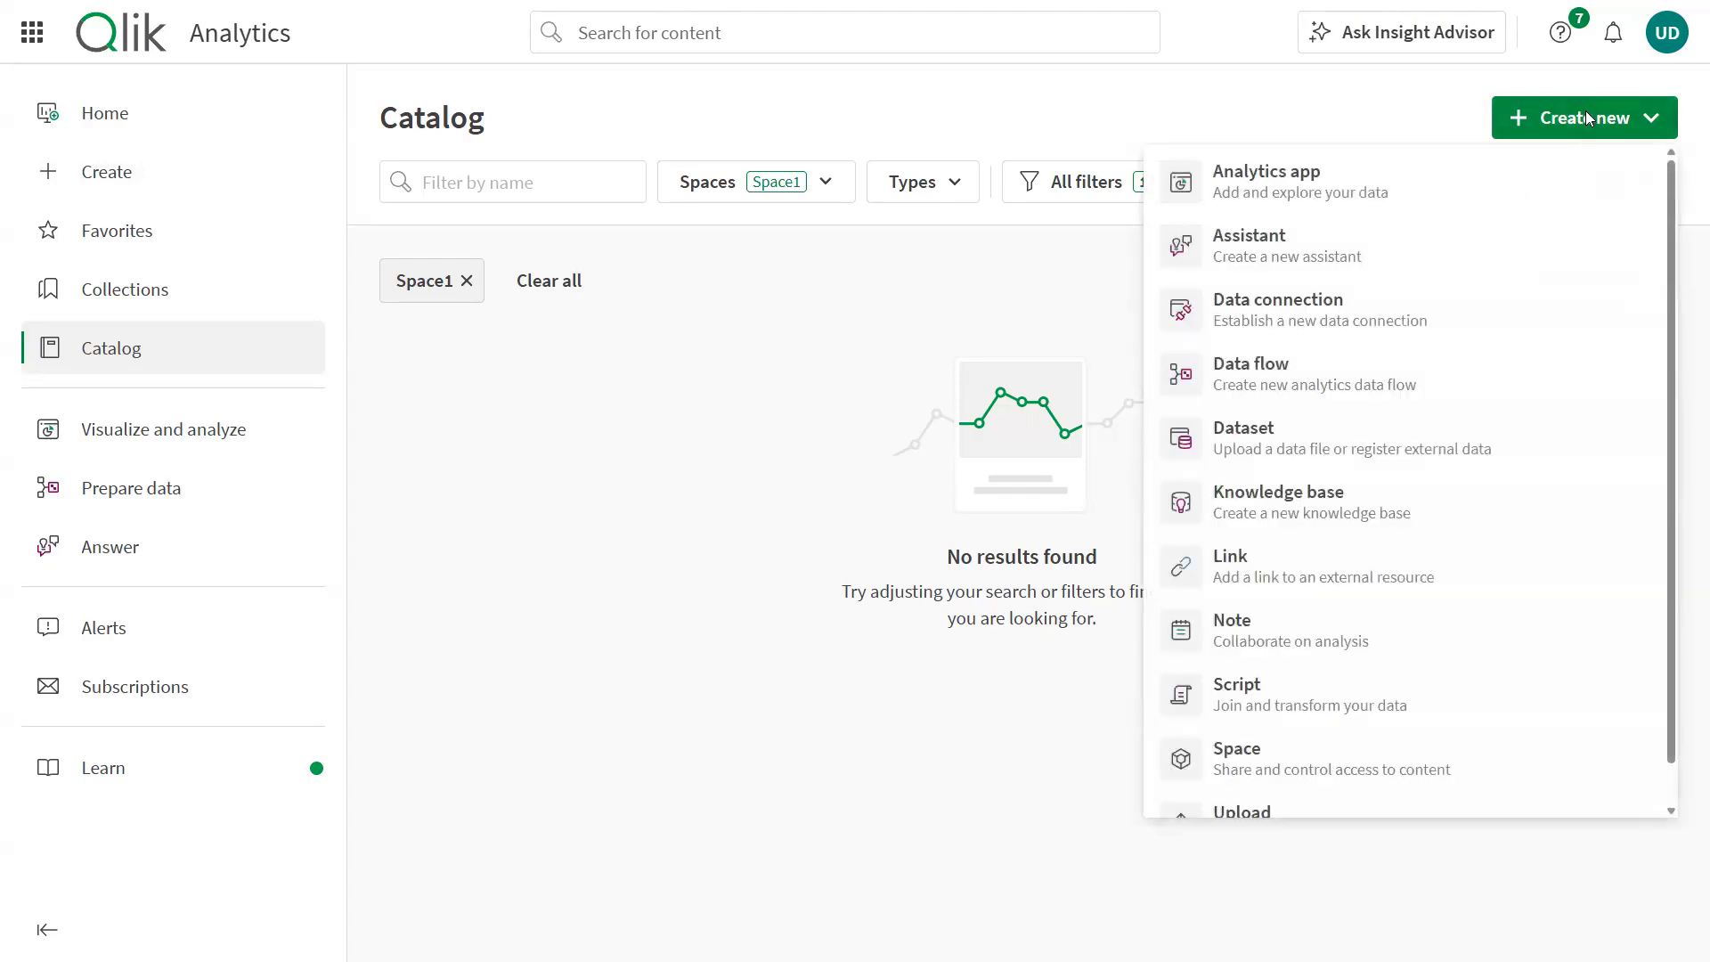
{"action": "scroll", "coordinate": [1305, 470], "scroll_direction": "down", "scroll_amount": 1}
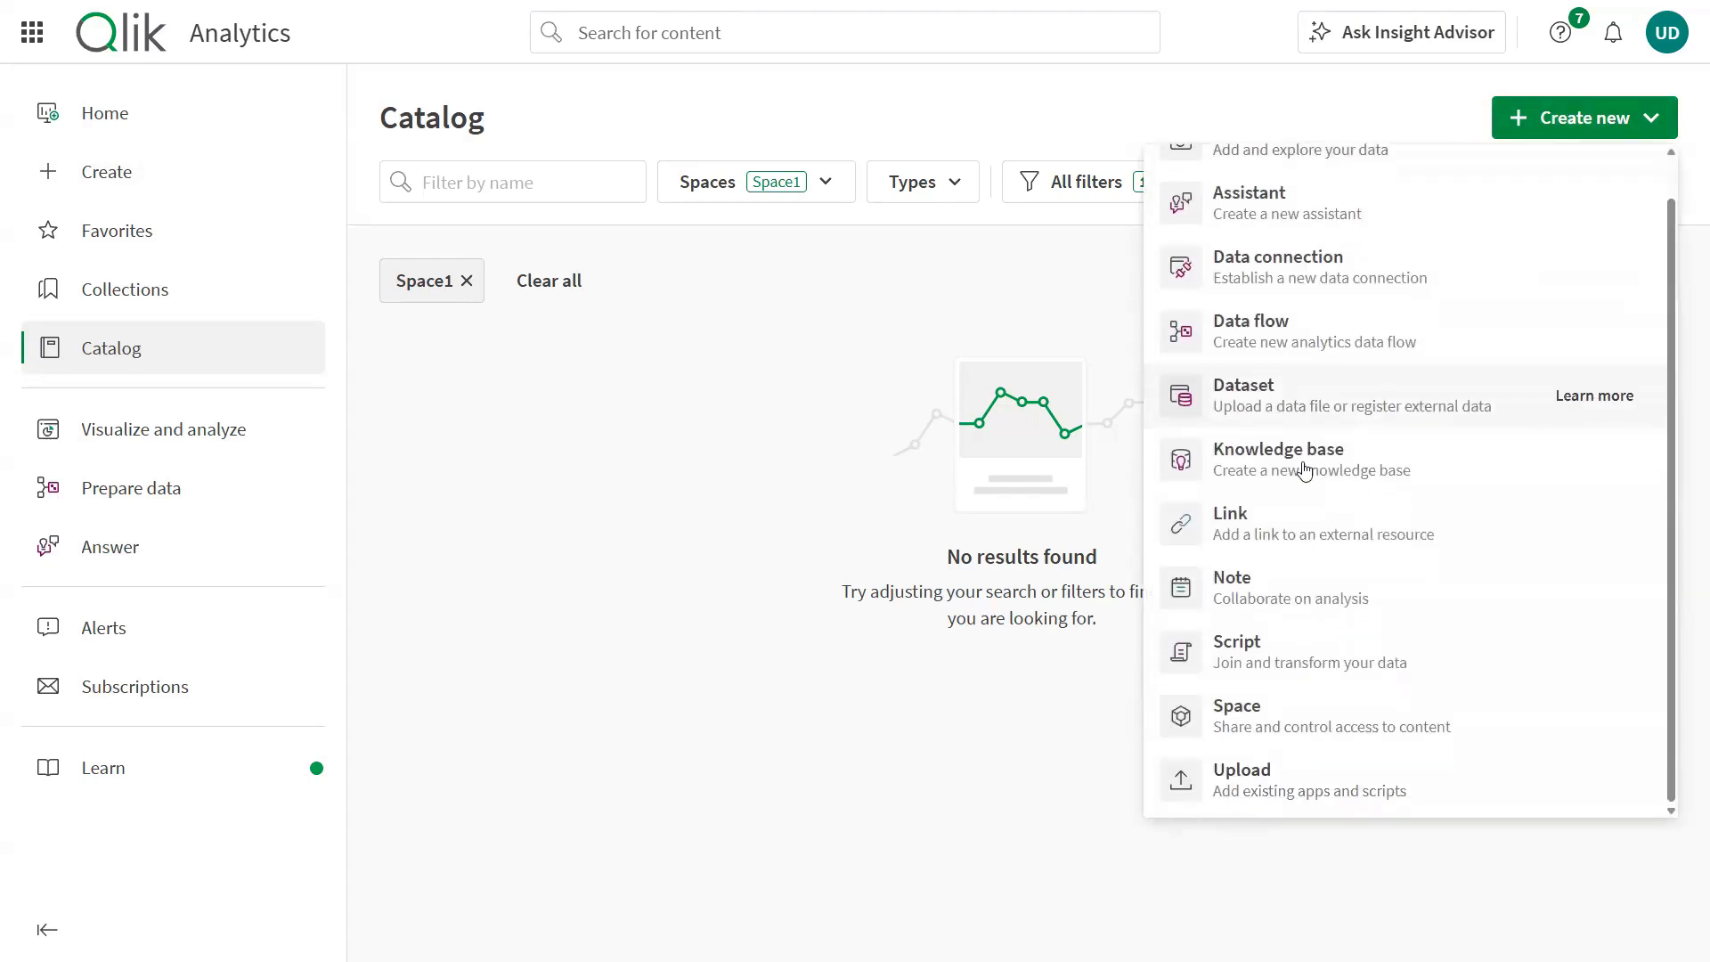
{"action": "left_click", "coordinate": [1297, 796]}
{"action": "key", "text": "alt+Tab"}
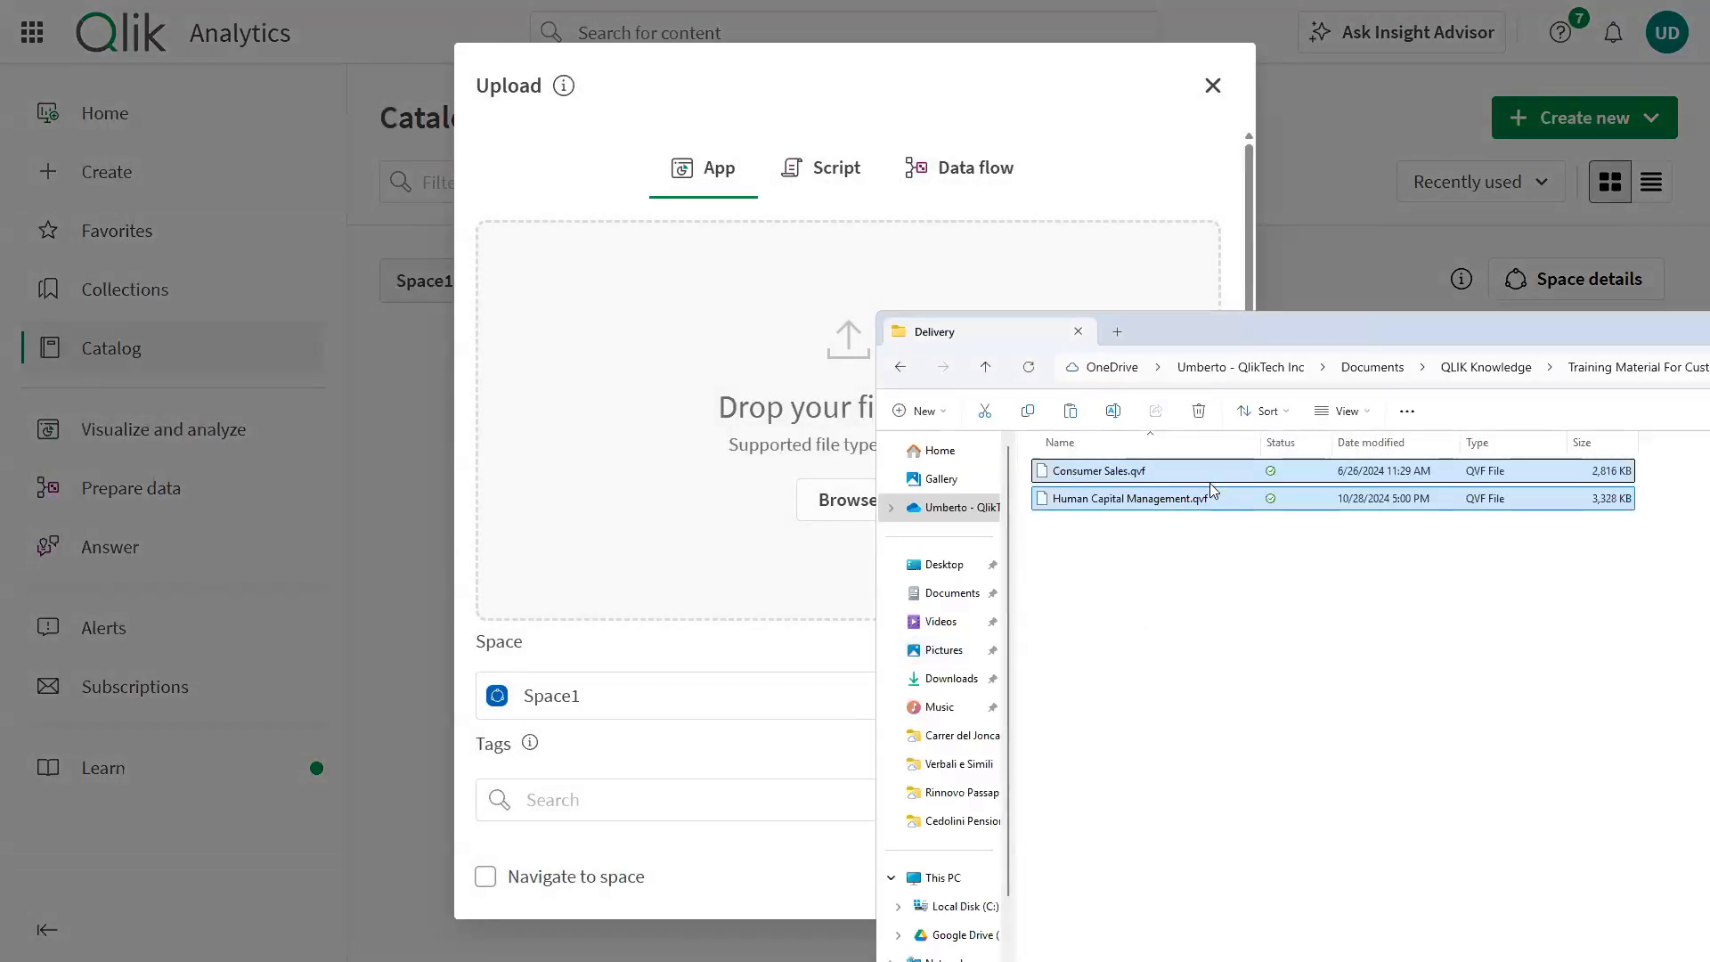
{"action": "left_click_drag", "start_coordinate": [972, 492], "coordinate": [752, 505]}
{"action": "left_click", "coordinate": [1206, 638]}
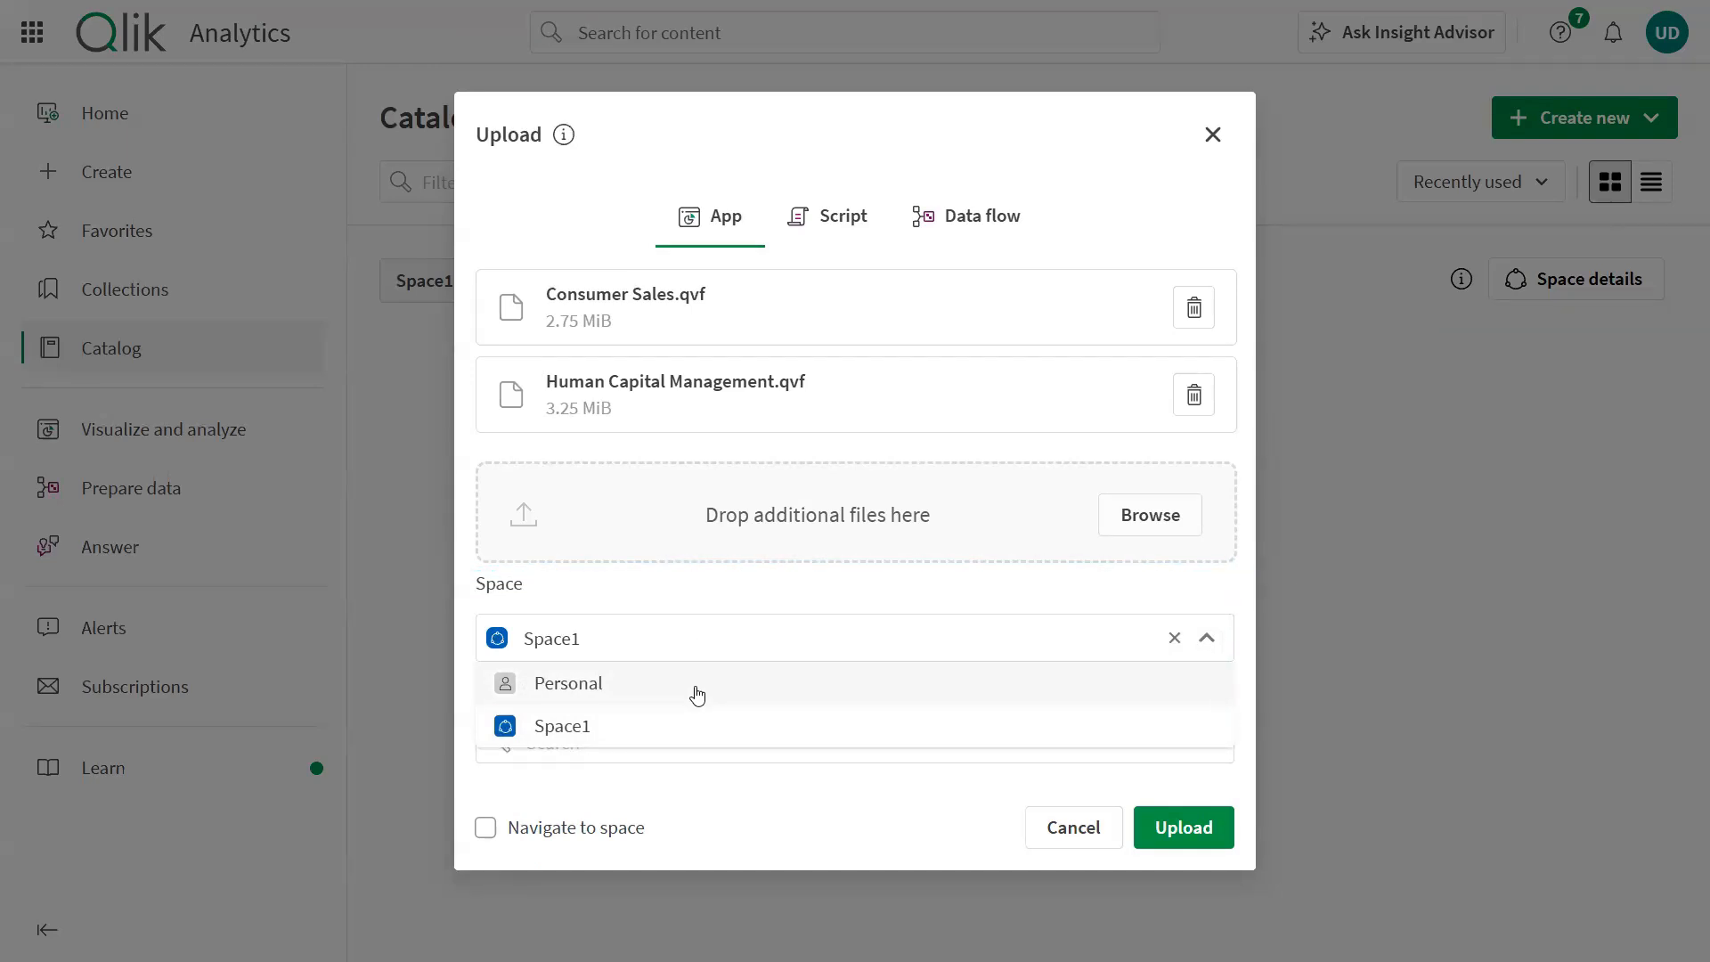
{"action": "left_click", "coordinate": [889, 603]}
{"action": "left_click", "coordinate": [1190, 828]}
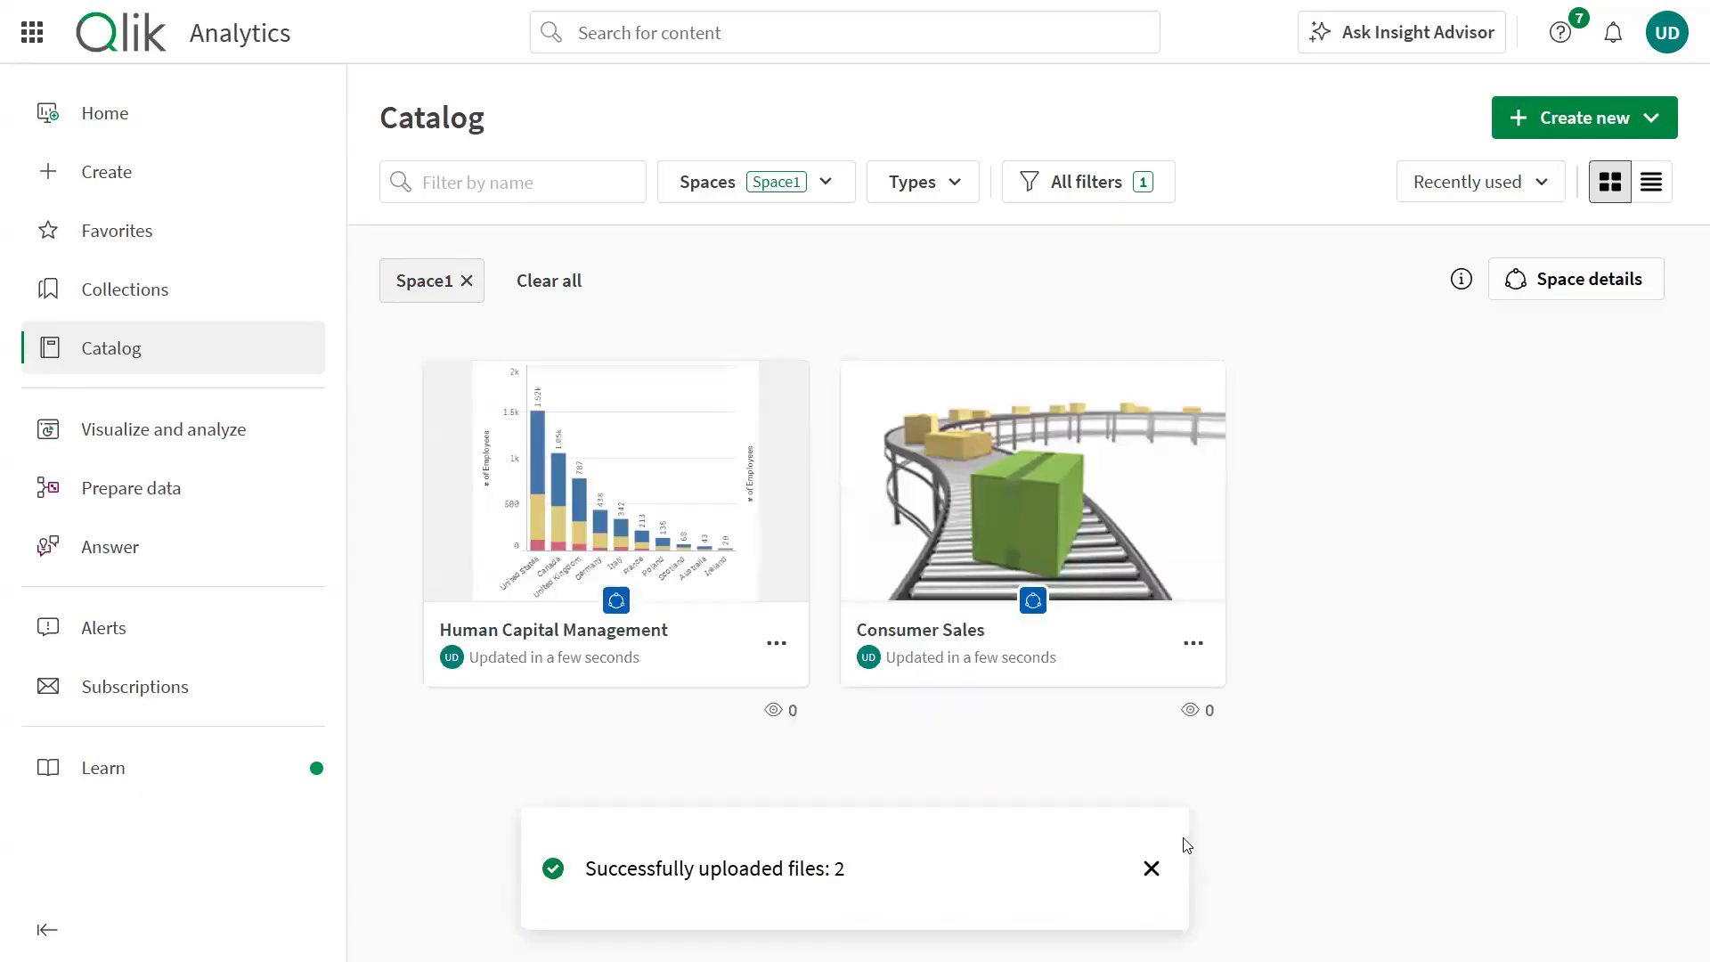
{"action": "left_click", "coordinate": [1150, 869]}
Step: Create a scheduling task for the Human Capital Management app that runs weekly, Monday to Friday, once at 09:34 AM Europe/Madrid time, continuously
{"action": "mouse_move", "coordinate": [592, 611]}
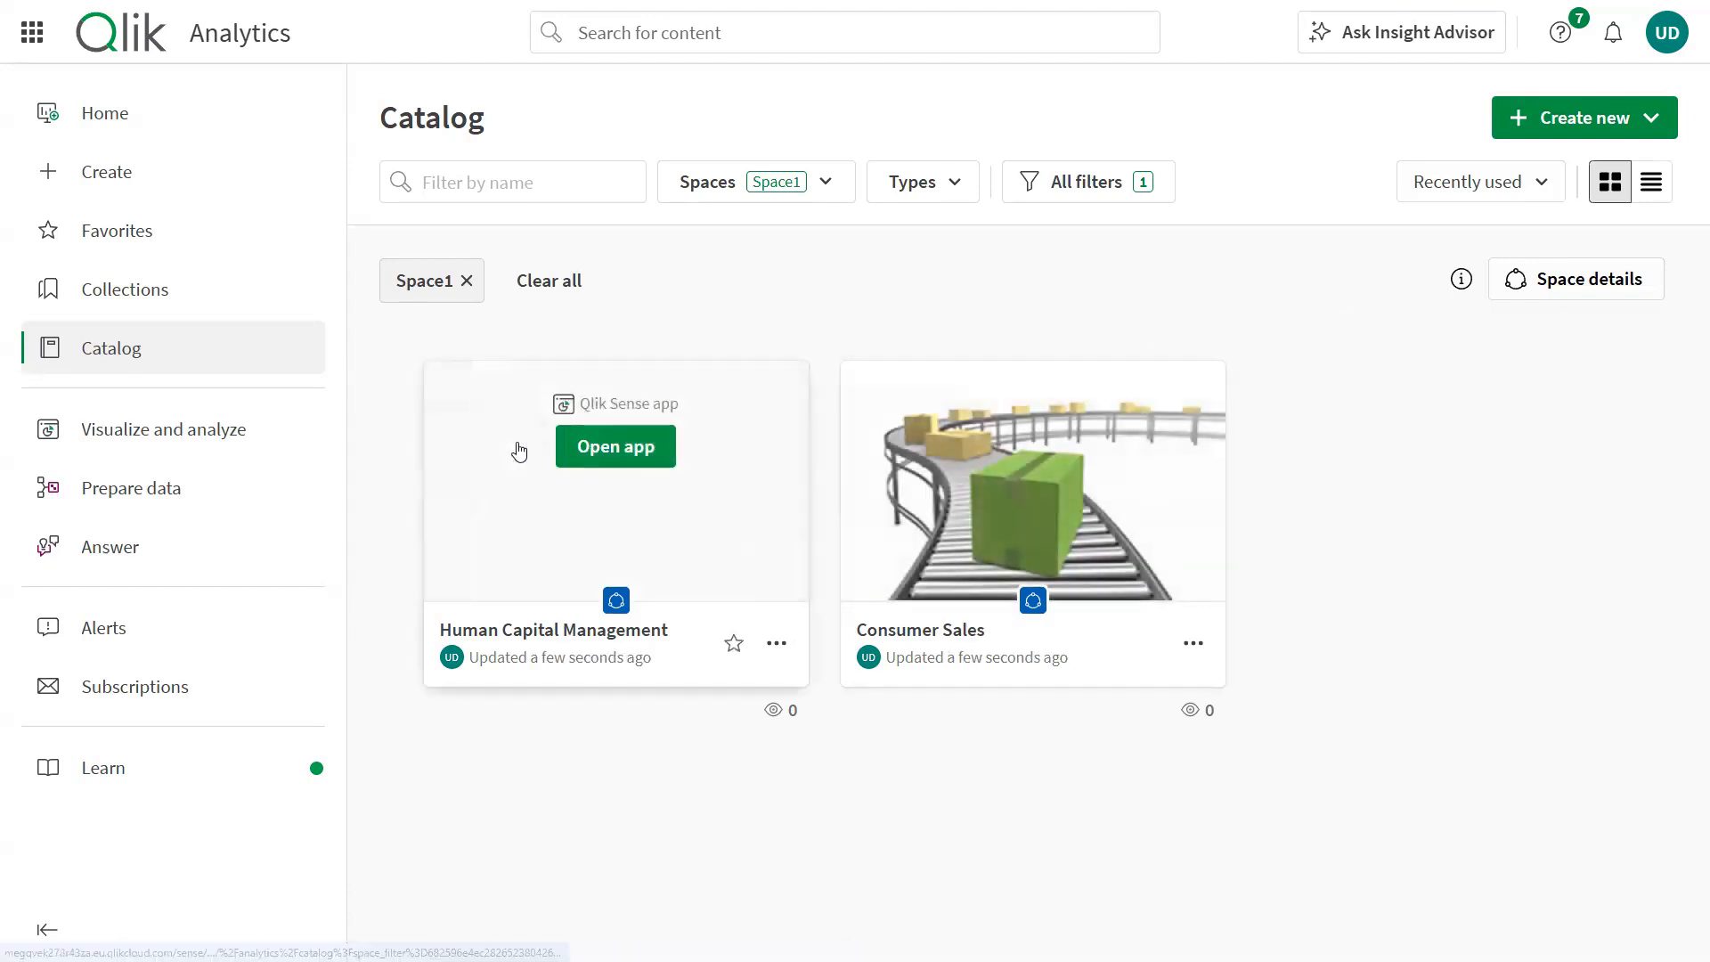
{"action": "left_click", "coordinate": [777, 644]}
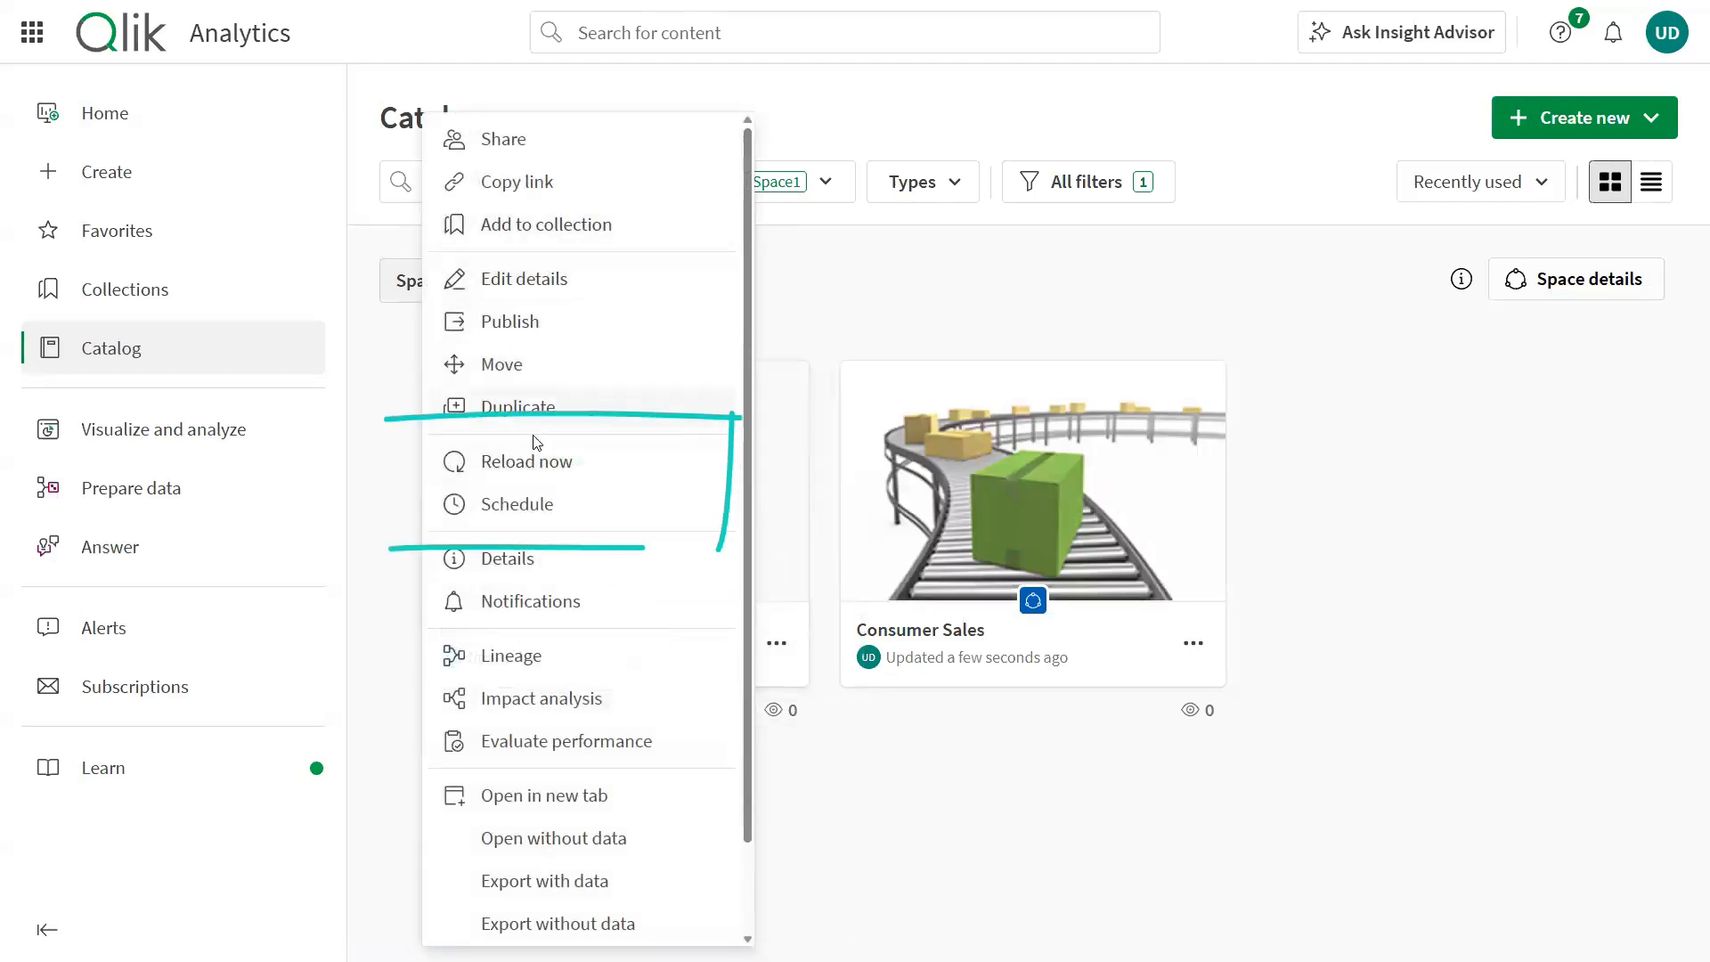
{"action": "left_click", "coordinate": [529, 505]}
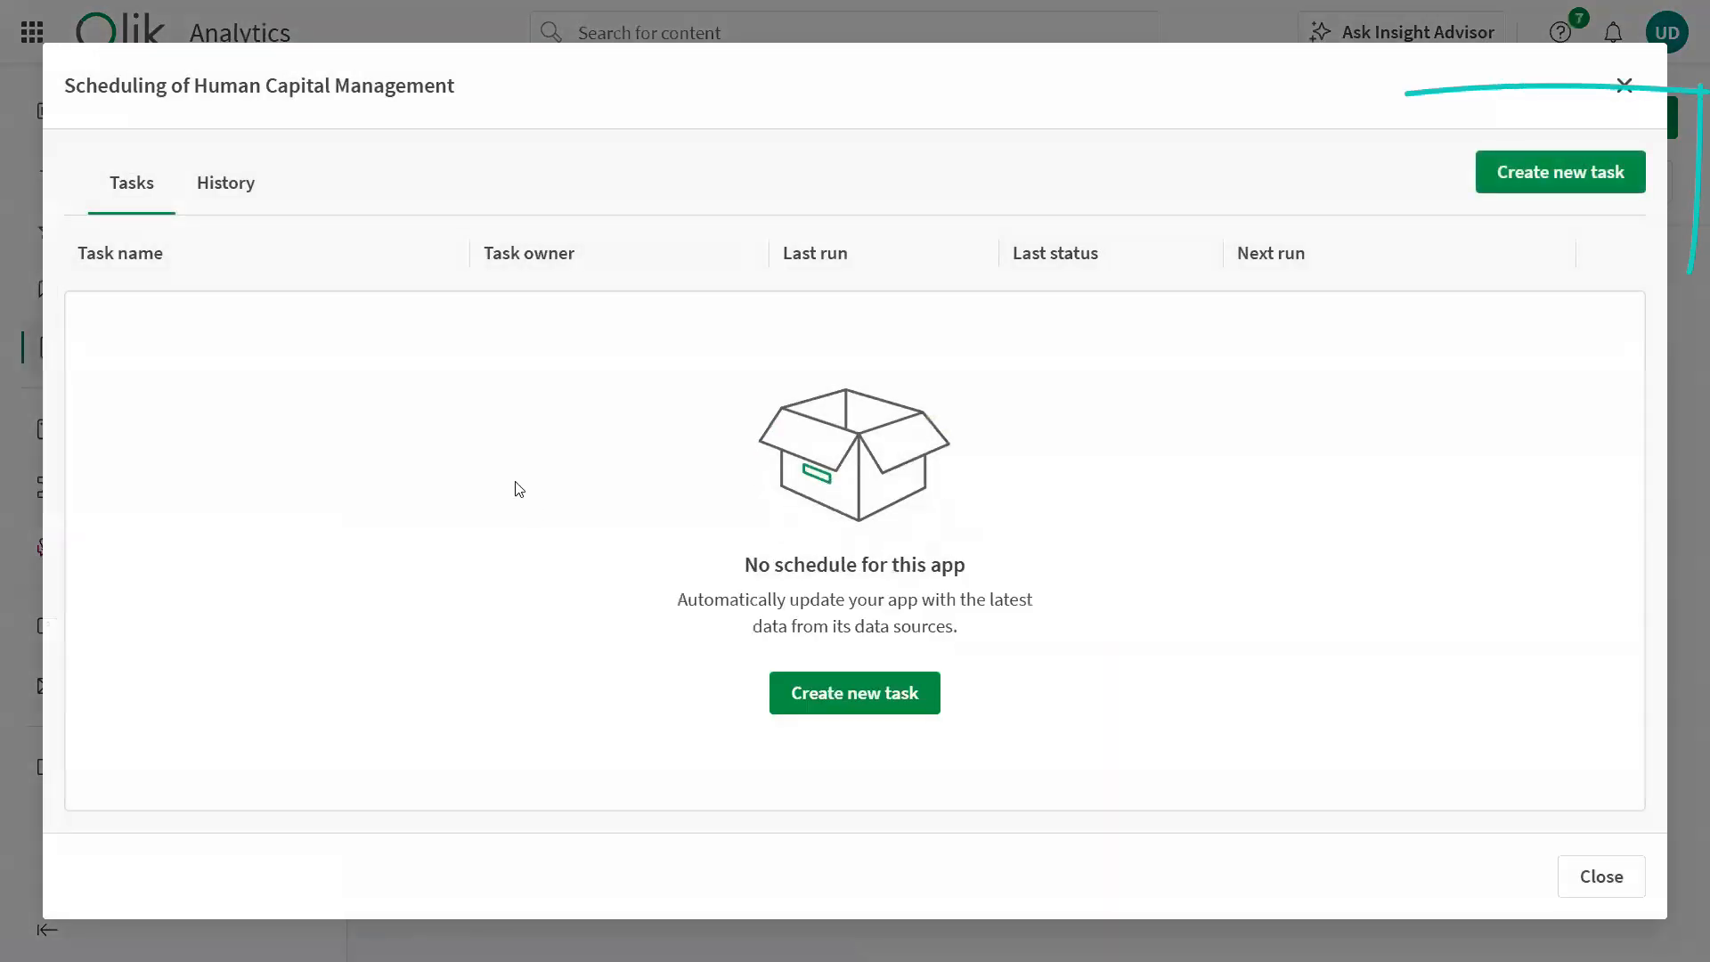
{"action": "left_click", "coordinate": [1573, 174]}
{"action": "scroll", "coordinate": [1176, 458], "scroll_direction": "down", "scroll_amount": 5}
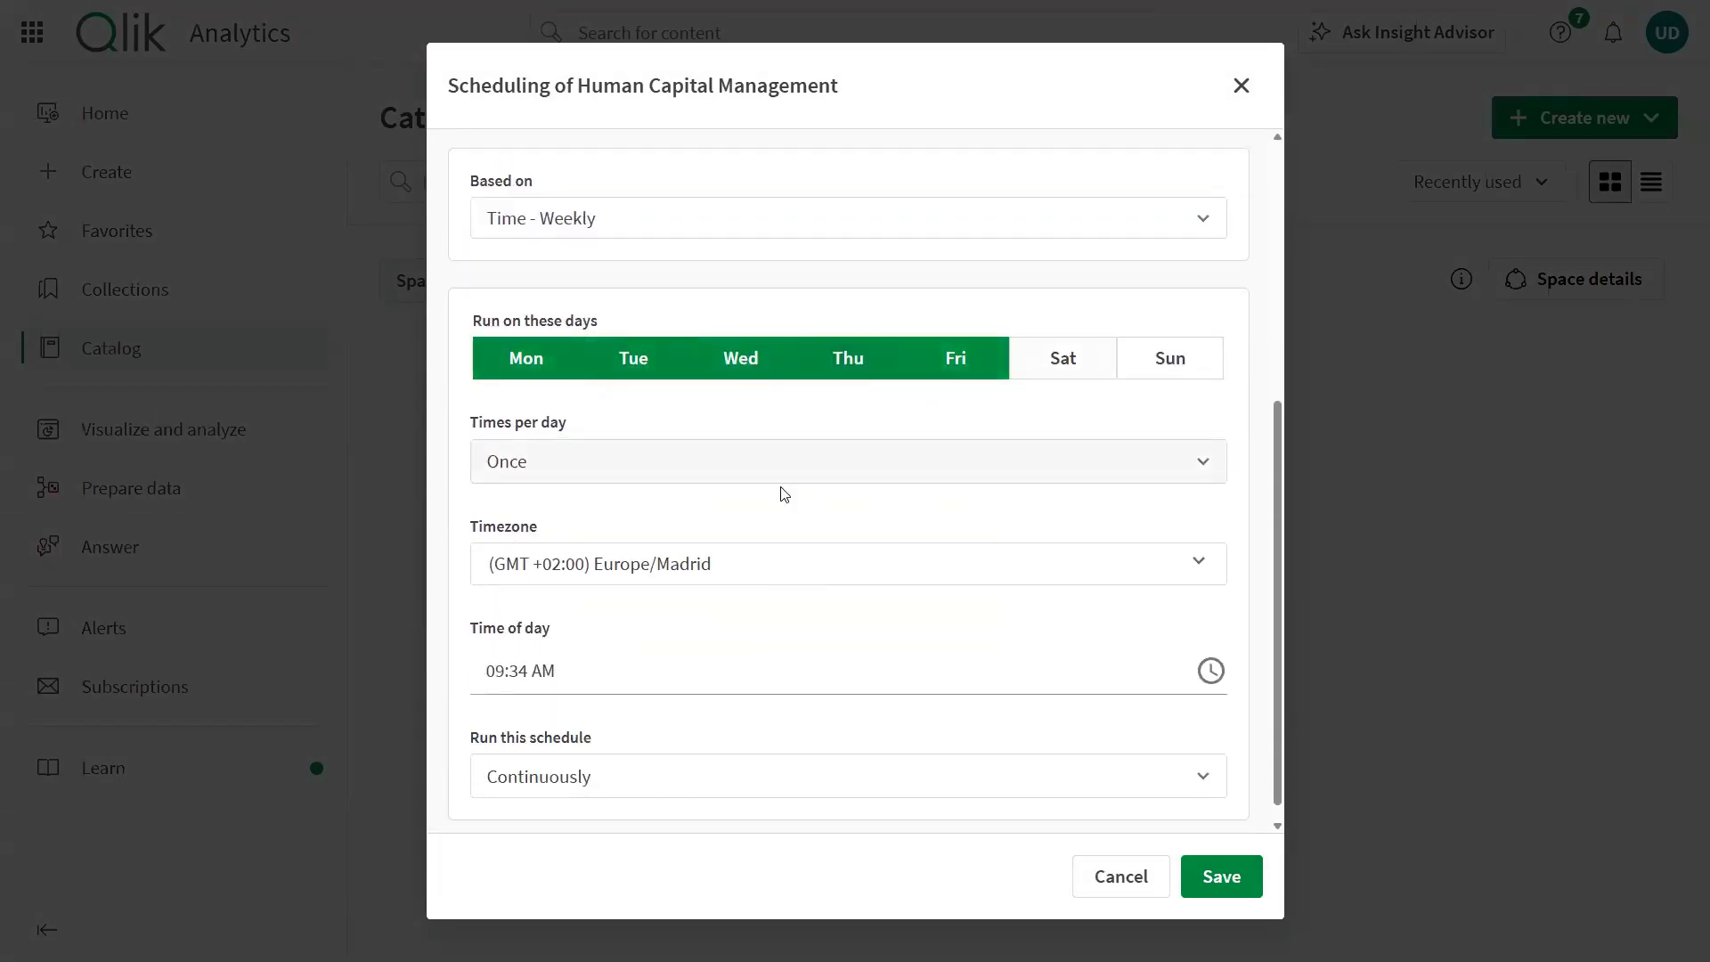
{"action": "scroll", "coordinate": [815, 578], "scroll_direction": "down", "scroll_amount": 1}
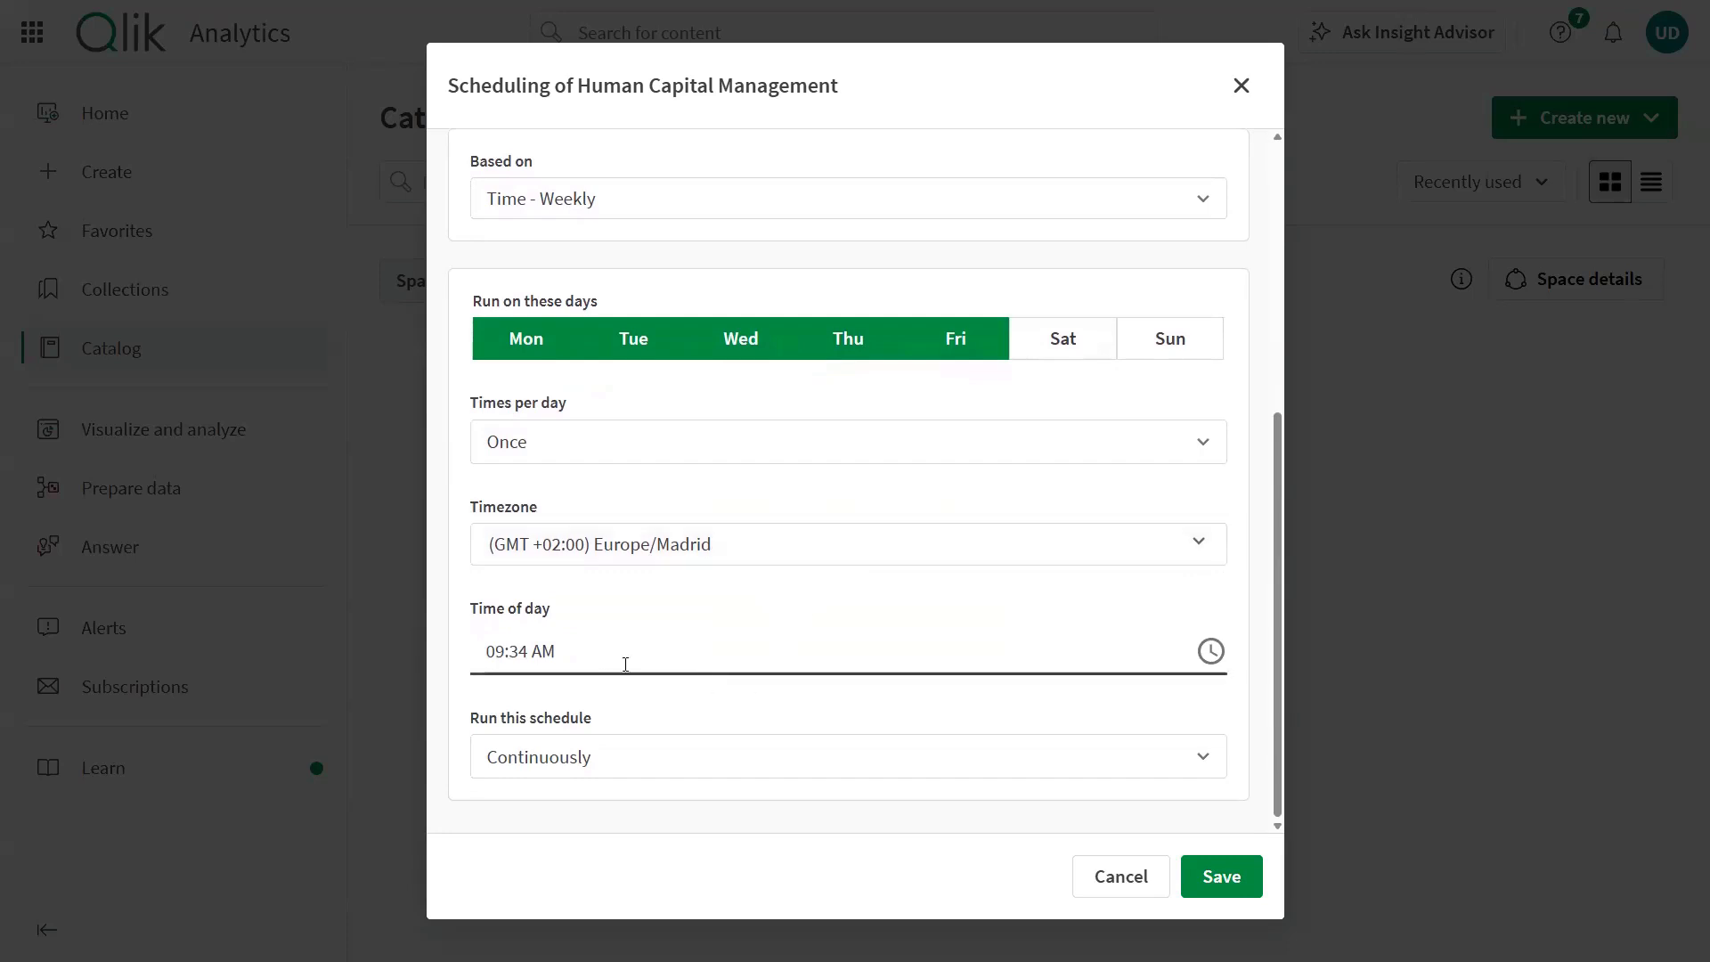
{"action": "left_click", "coordinate": [698, 753]}
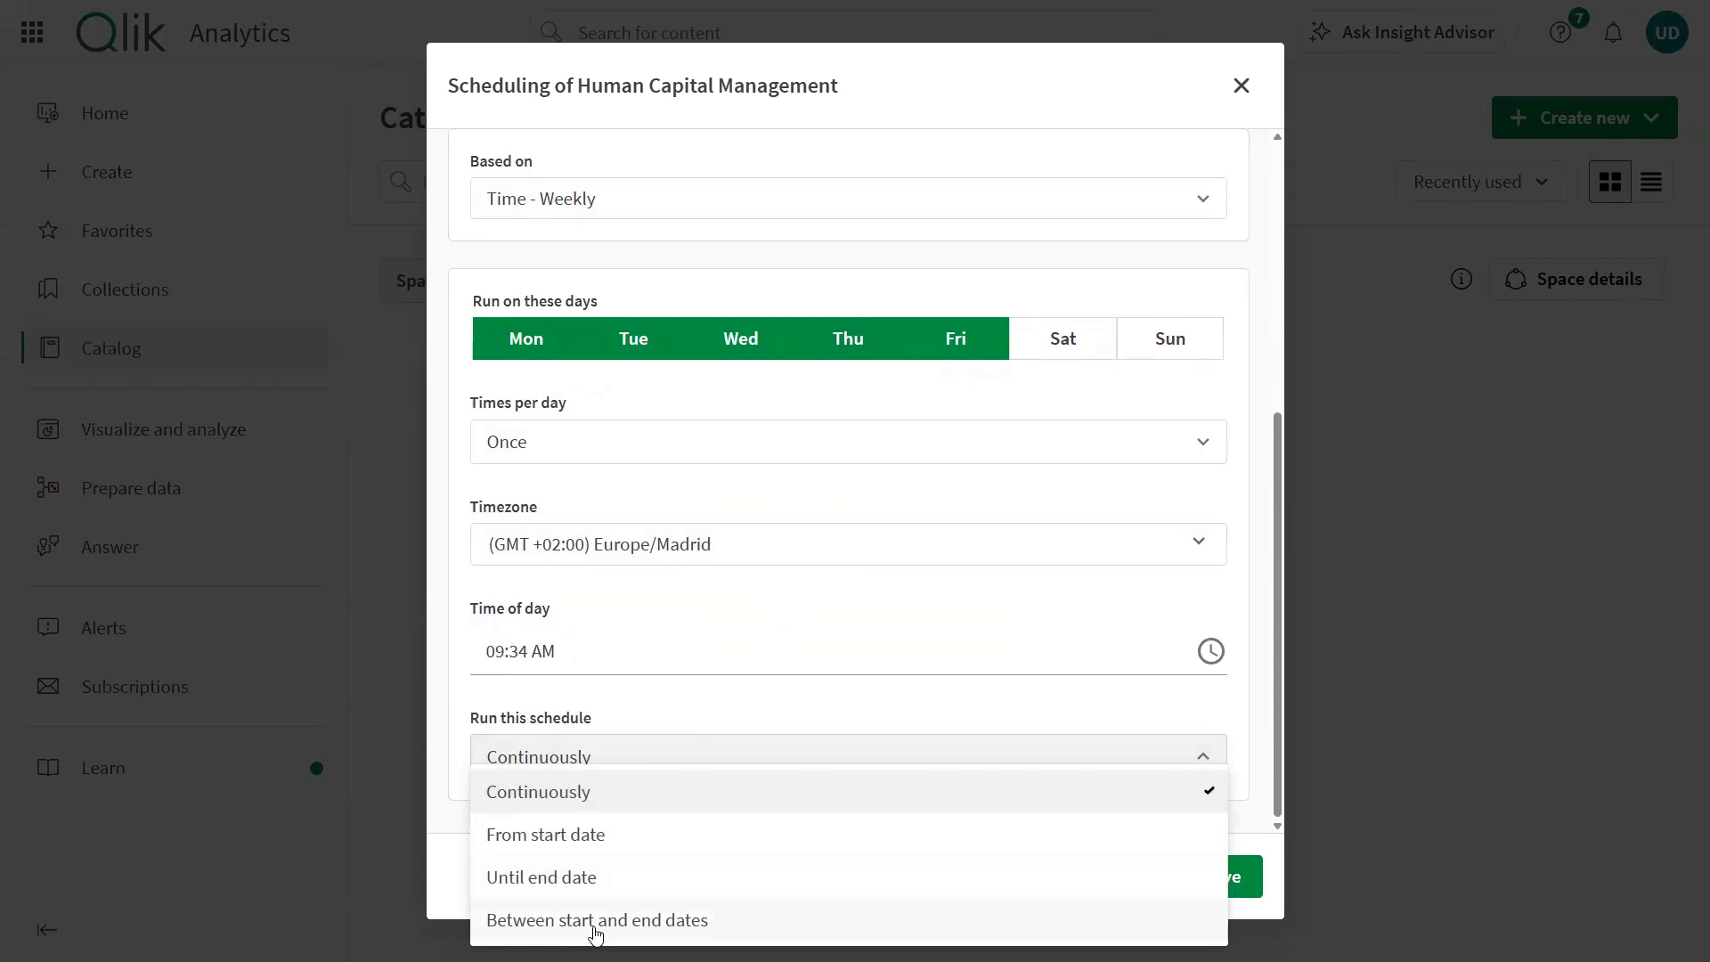
{"action": "left_click", "coordinate": [957, 700]}
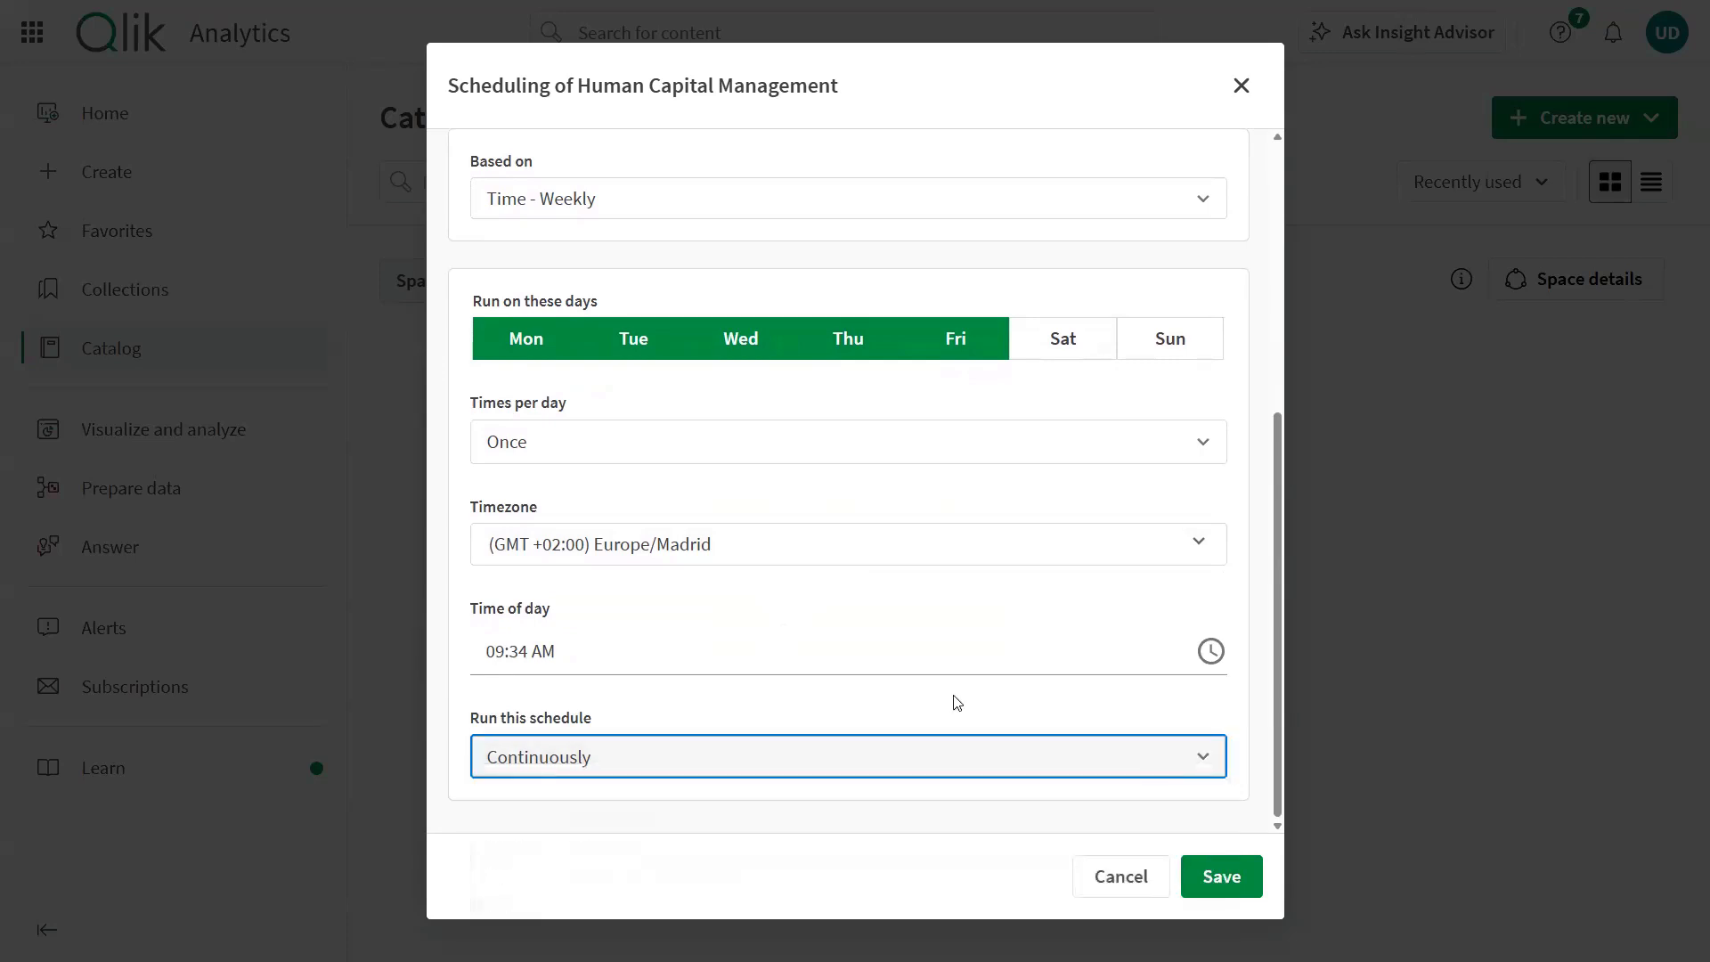
{"action": "left_click", "coordinate": [1217, 879]}
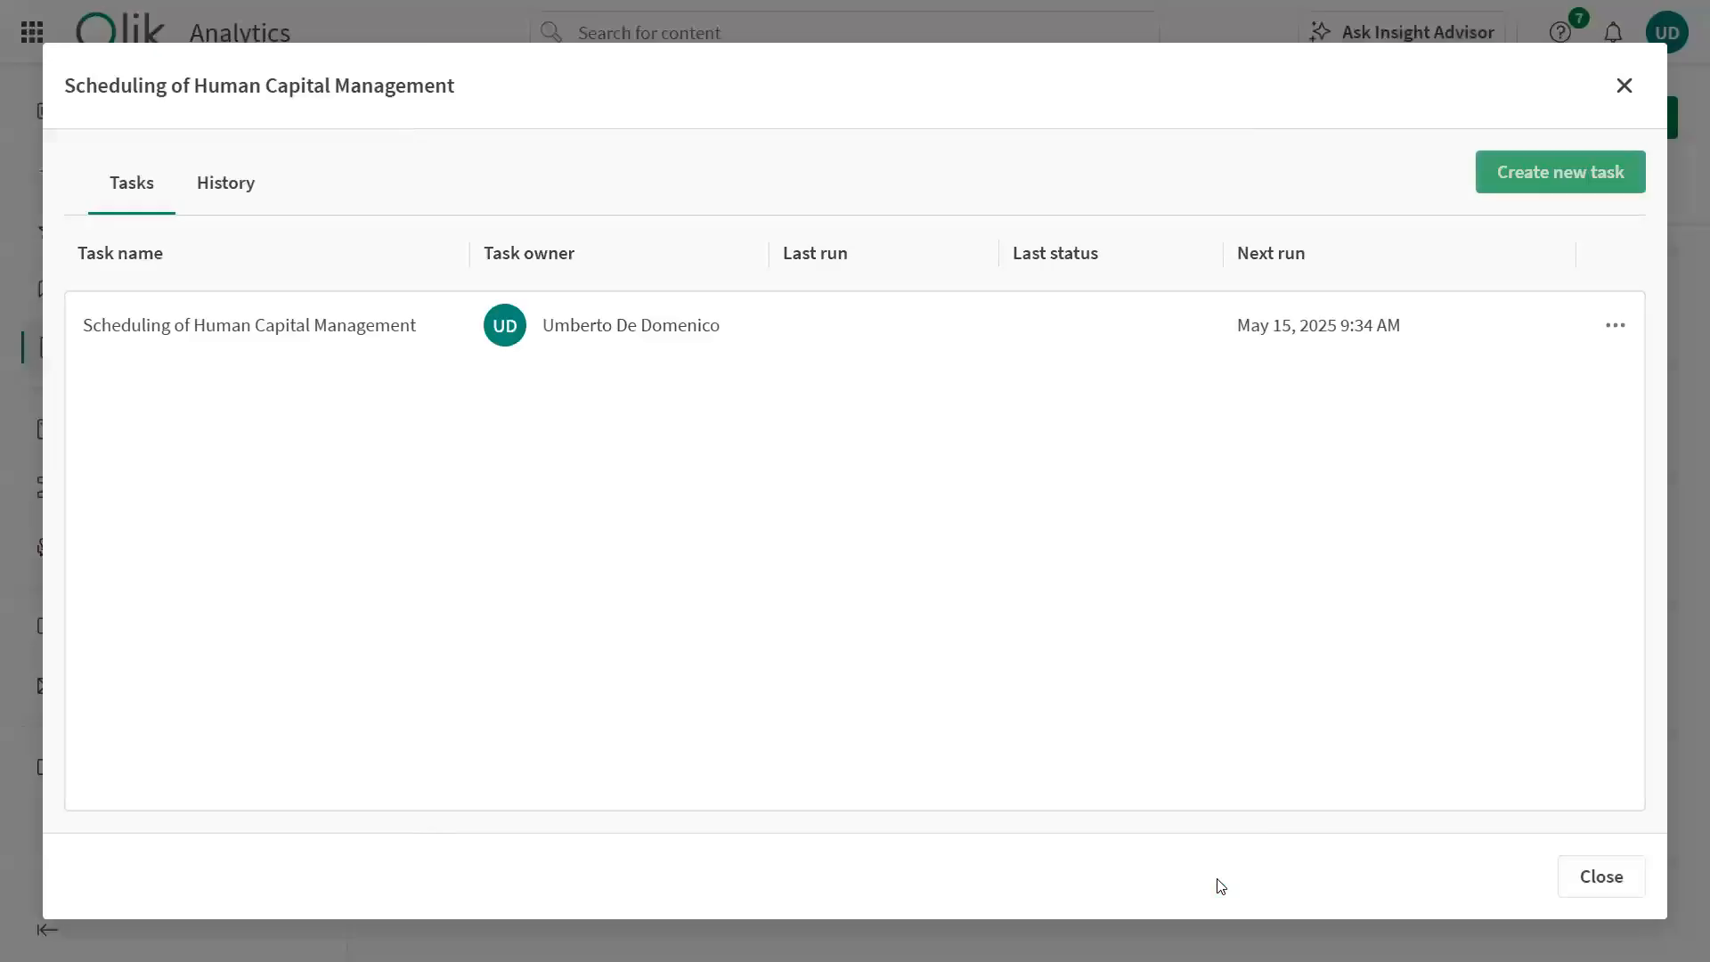
{"action": "left_click", "coordinate": [1577, 880]}
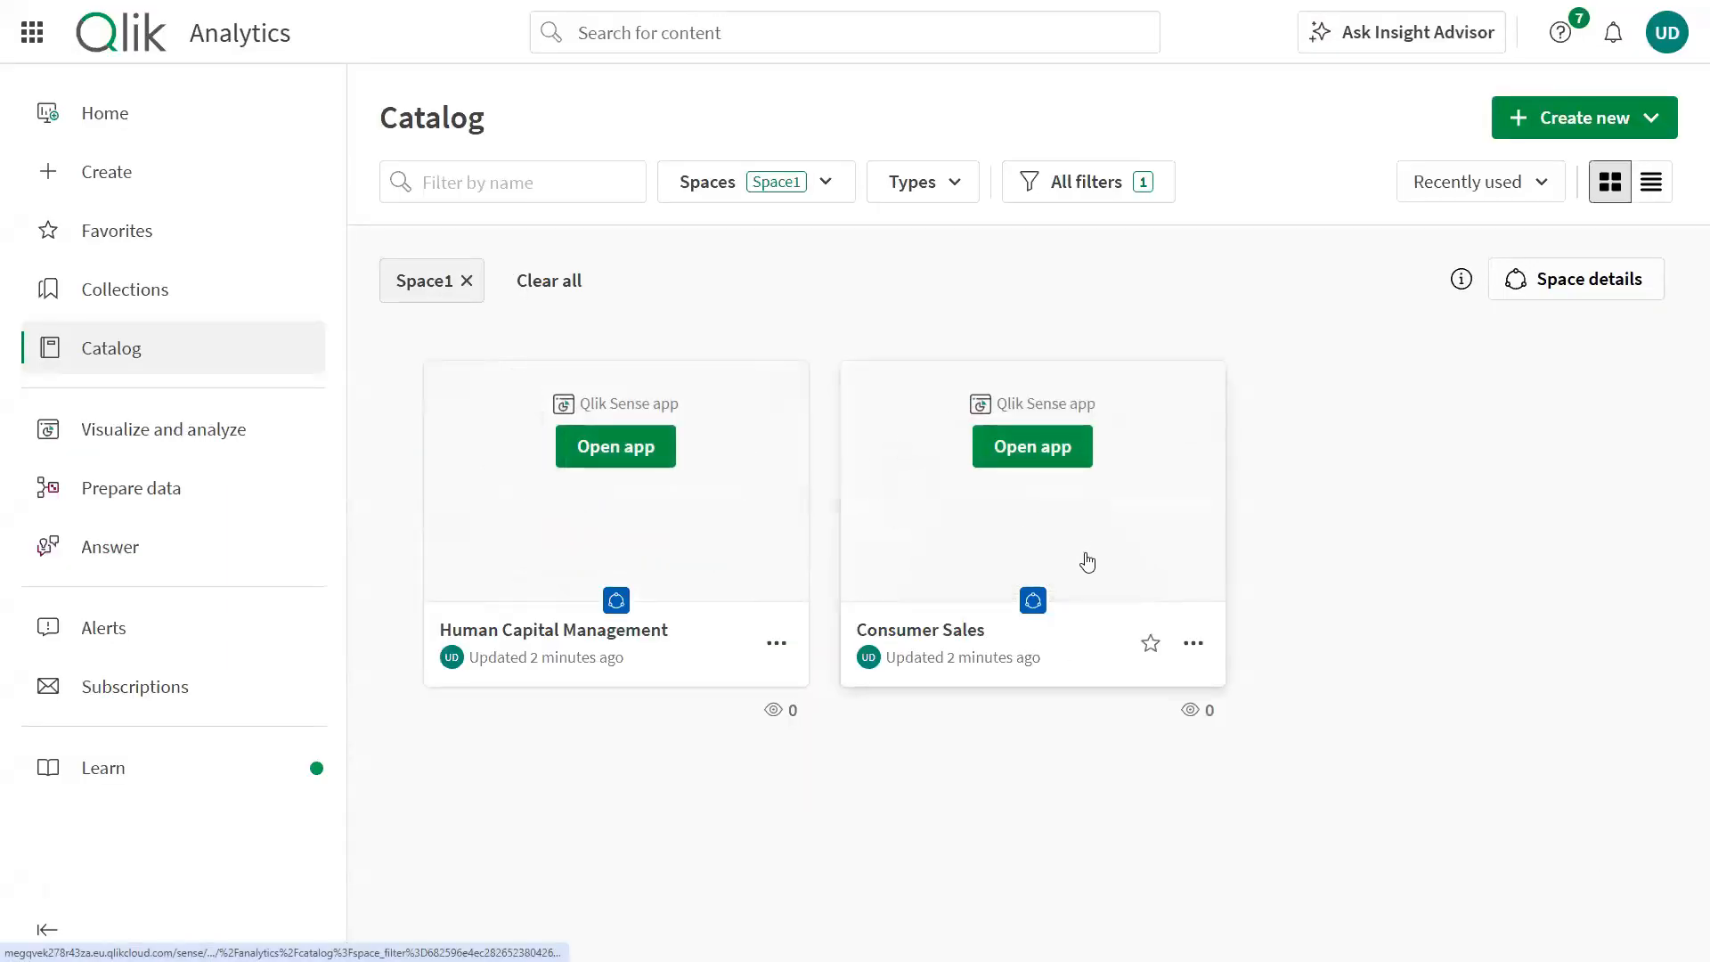
Step: Start a new Full reload scheduling task for the Consumer Sales app, based on the event Another task succeeded
{"action": "left_click", "coordinate": [1193, 643]}
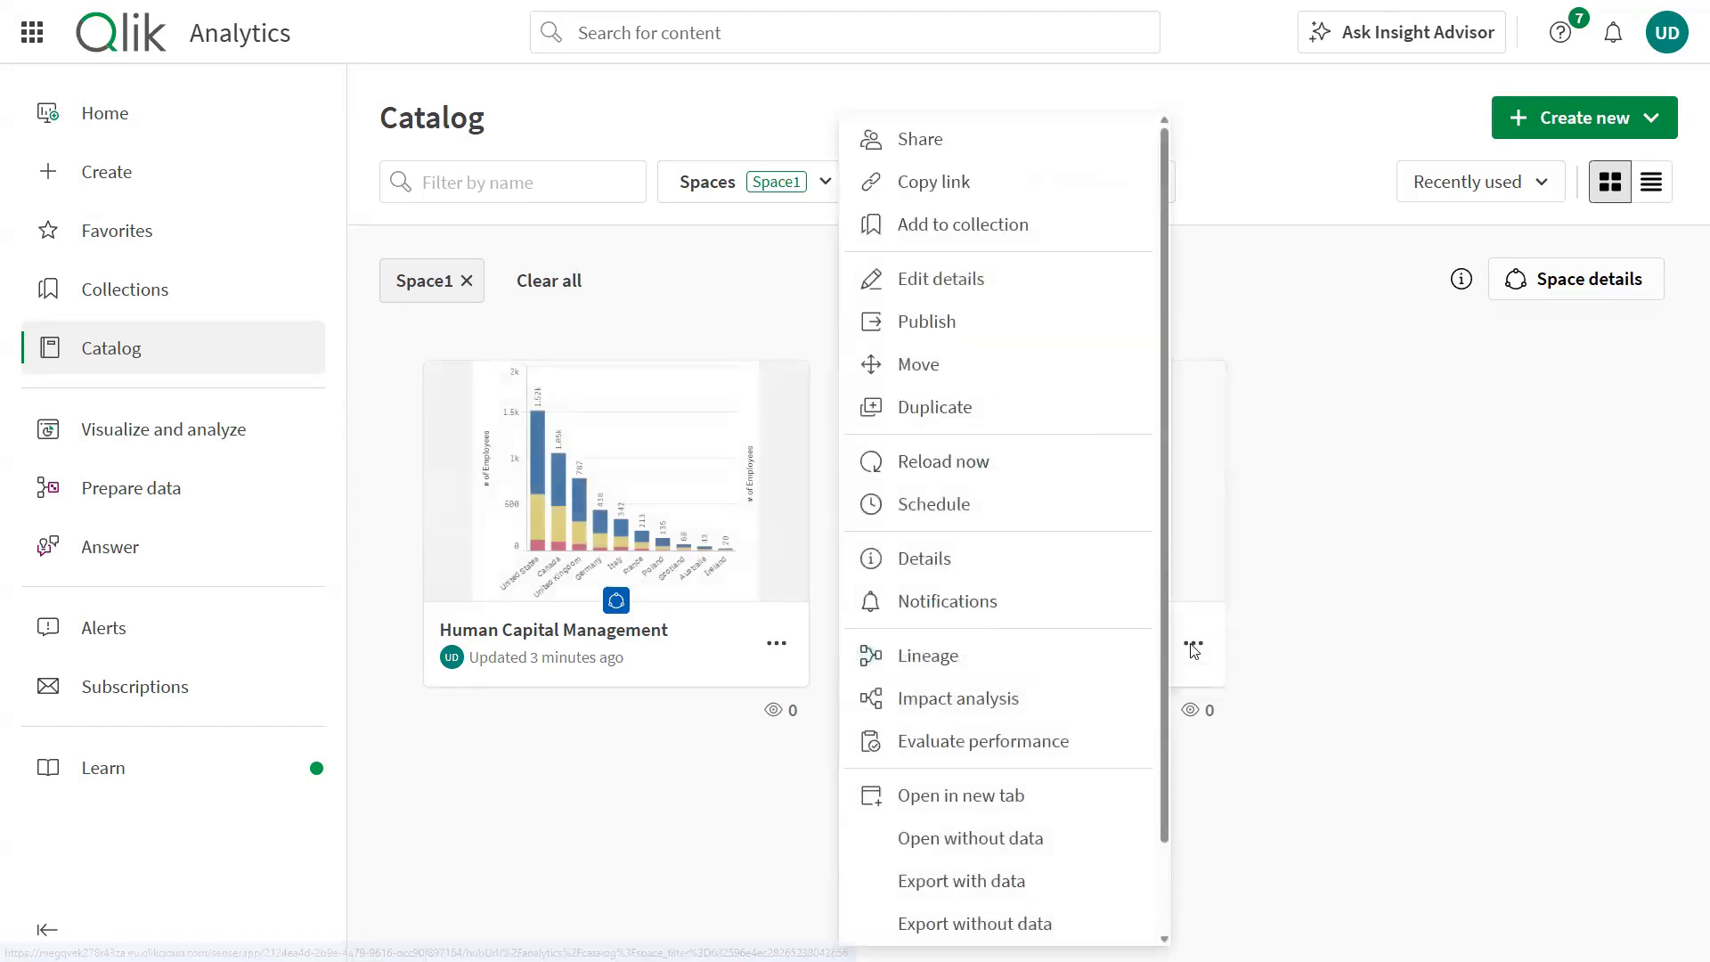
{"action": "left_click", "coordinate": [1024, 505]}
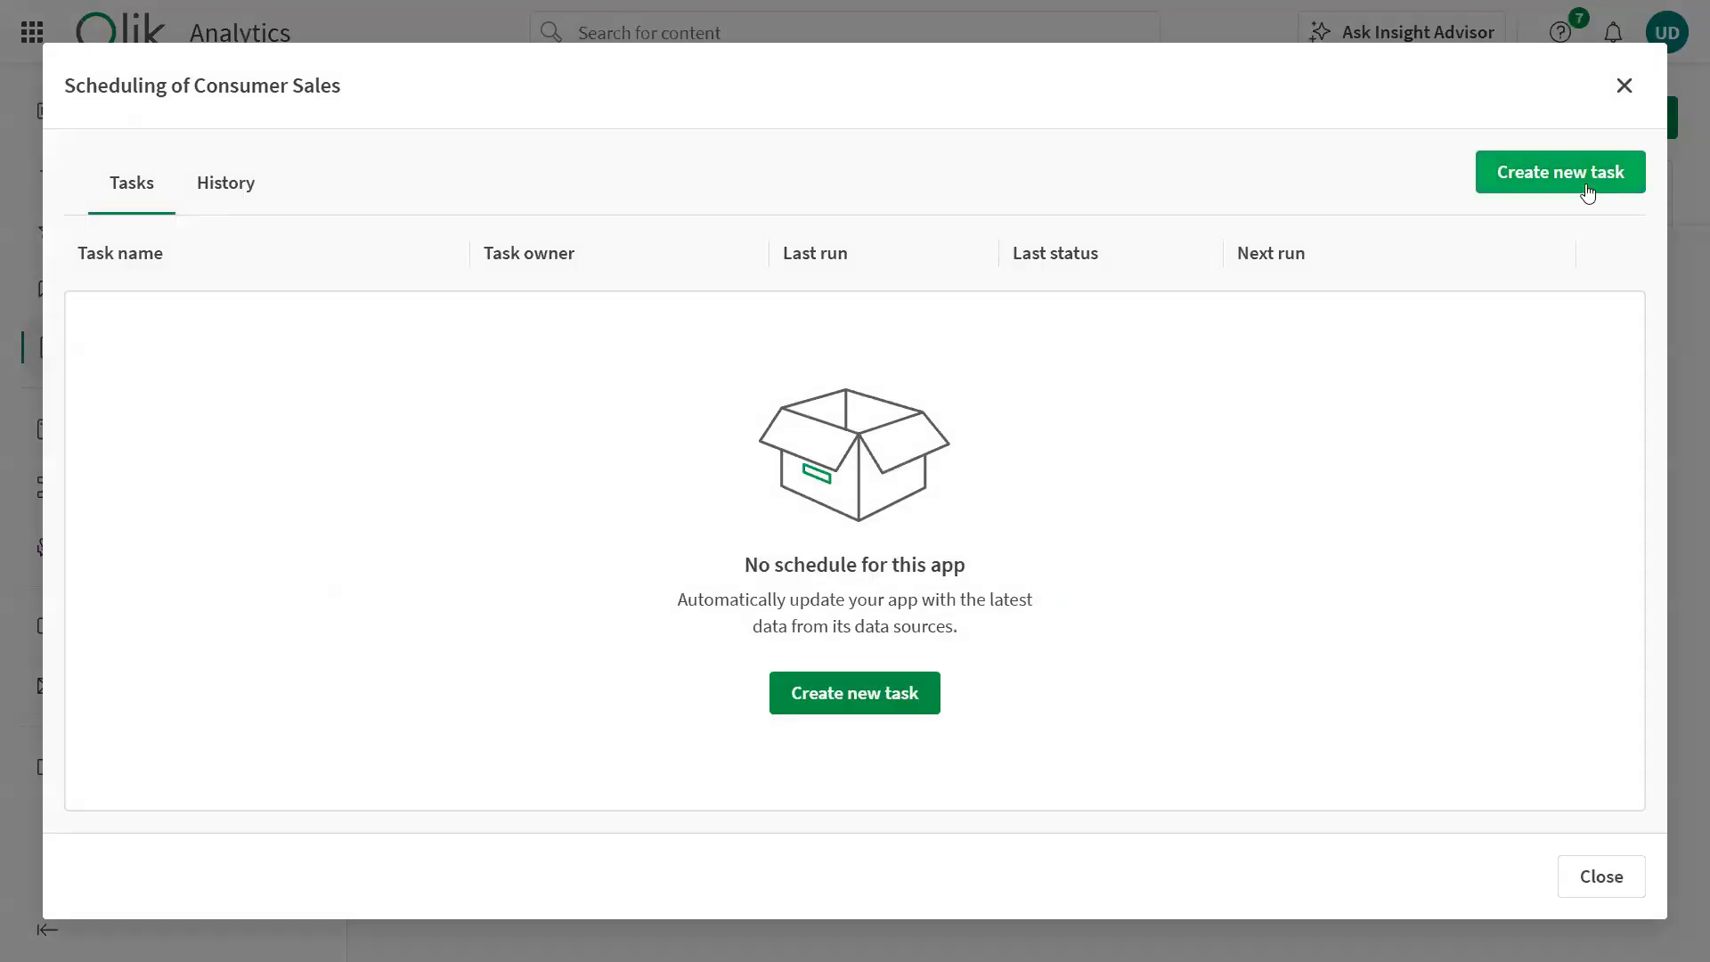
{"action": "left_click", "coordinate": [1585, 182]}
{"action": "scroll", "coordinate": [717, 553], "scroll_direction": "down", "scroll_amount": 2}
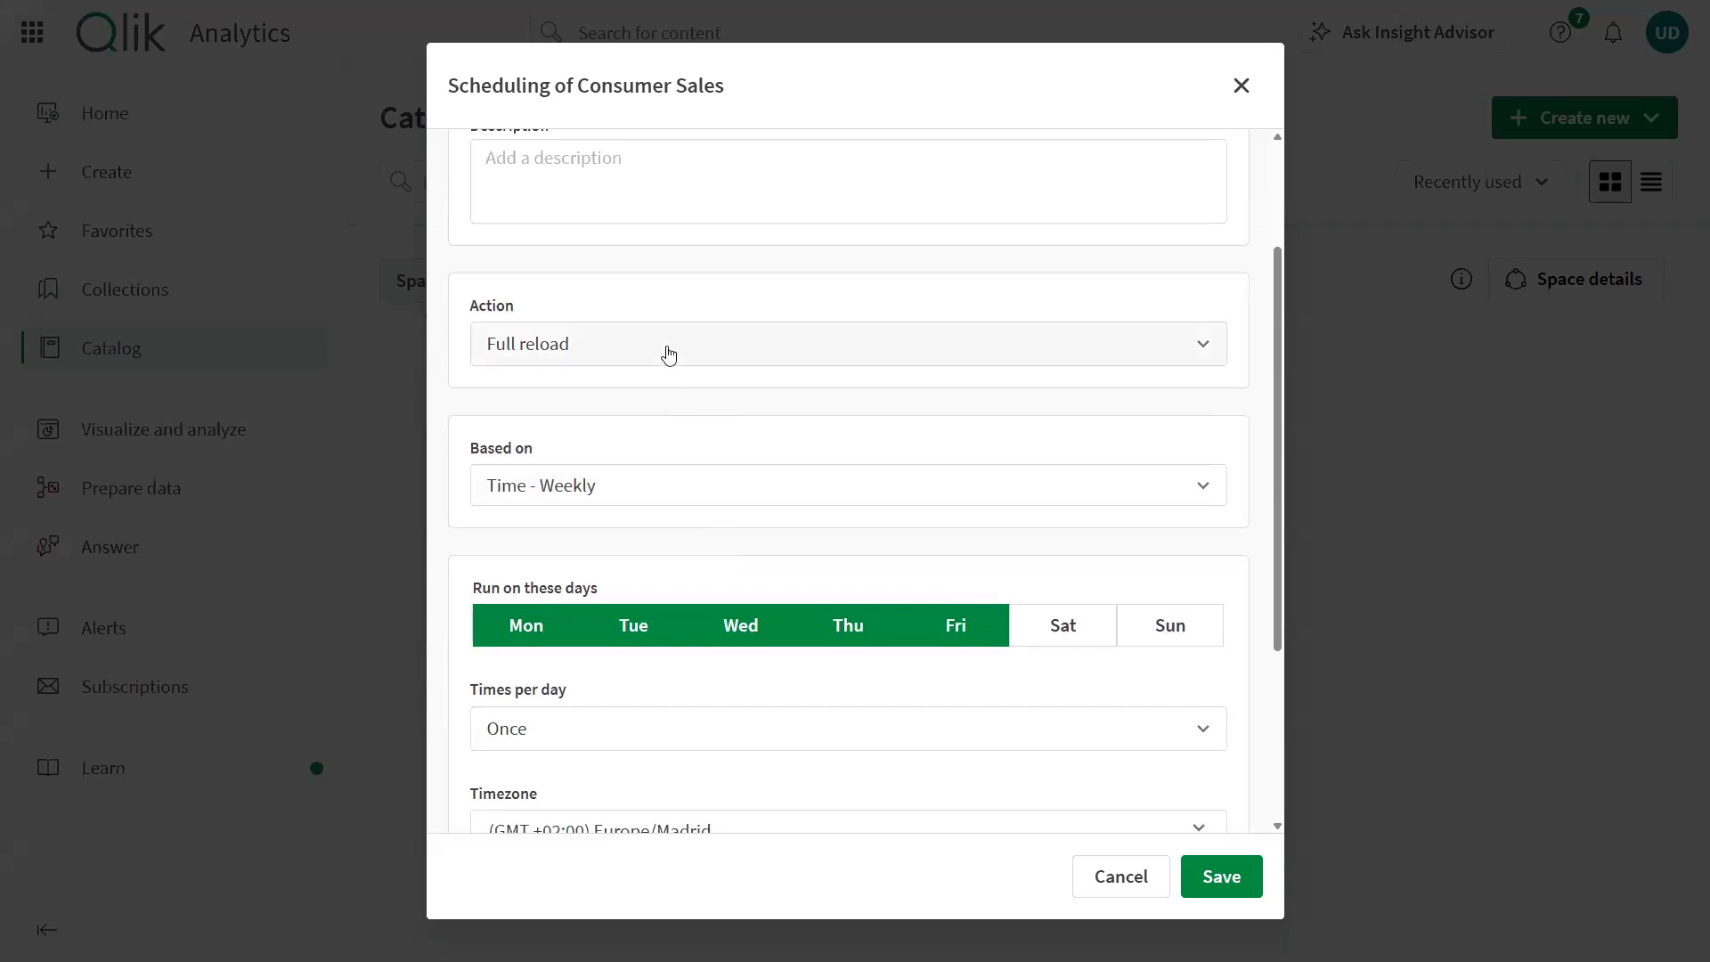
{"action": "left_click", "coordinate": [659, 487]}
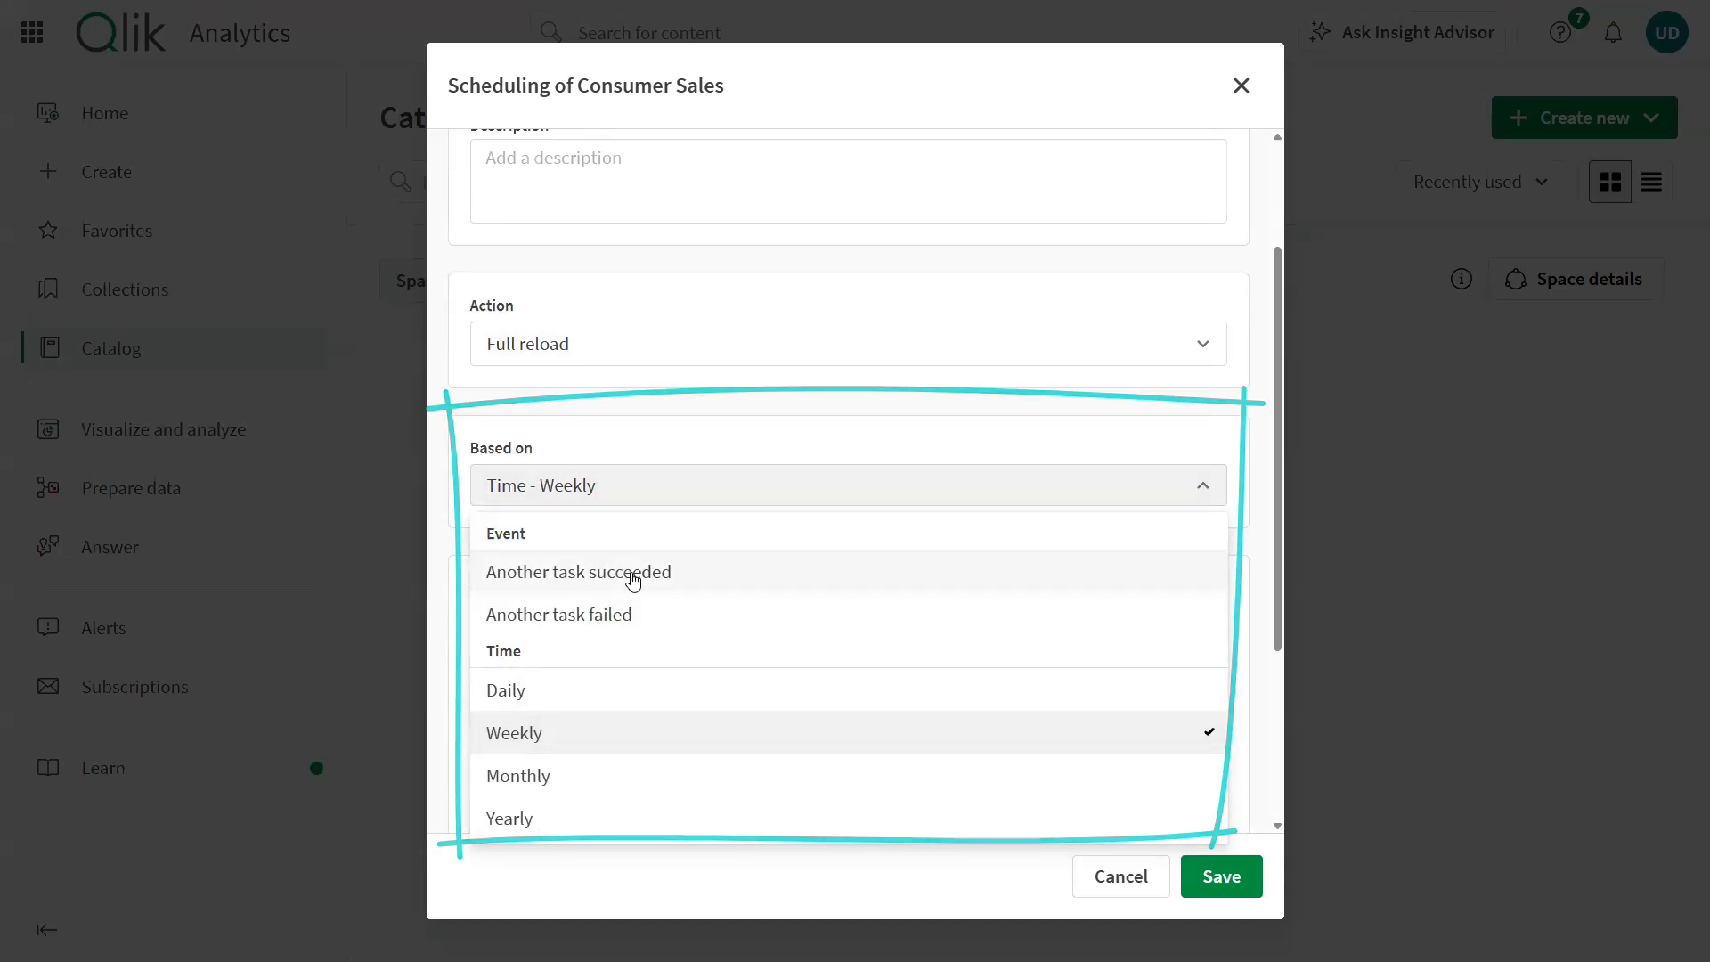
{"action": "left_click", "coordinate": [633, 574]}
Step: Set the trigger to Space1's Human Capital Management app with its task Scheduling of Human Capital Management, and save the Consumer Sales schedule
{"action": "left_click", "coordinate": [985, 545]}
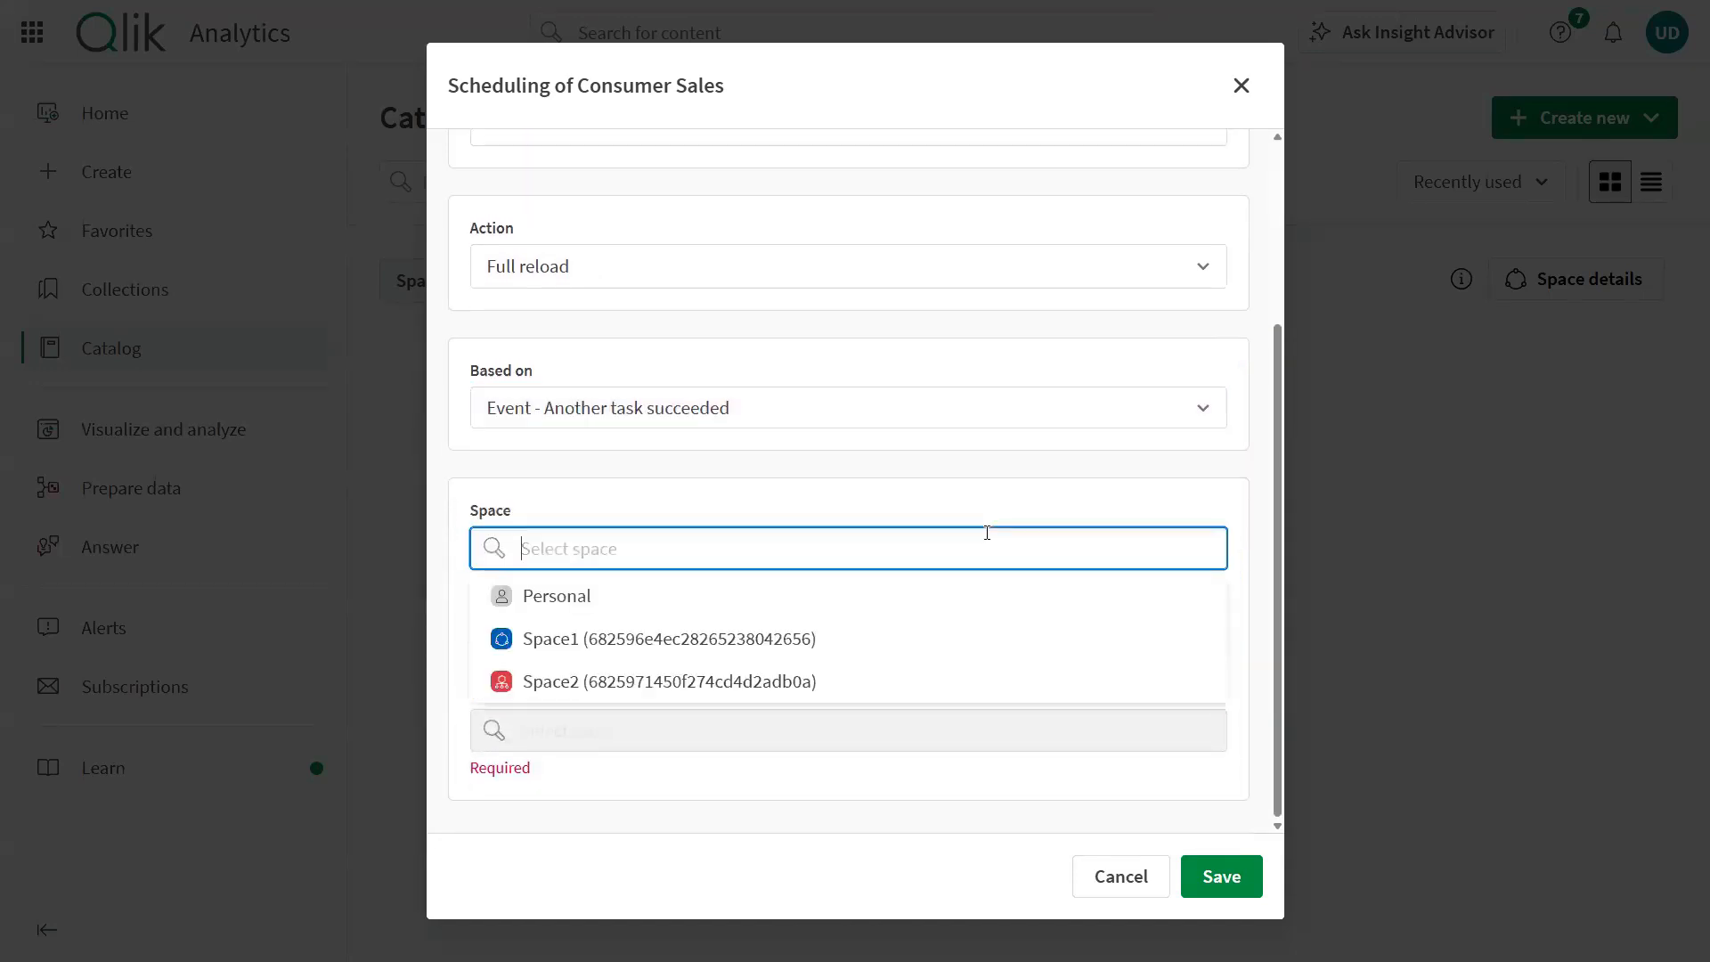
{"action": "left_click", "coordinate": [675, 639]}
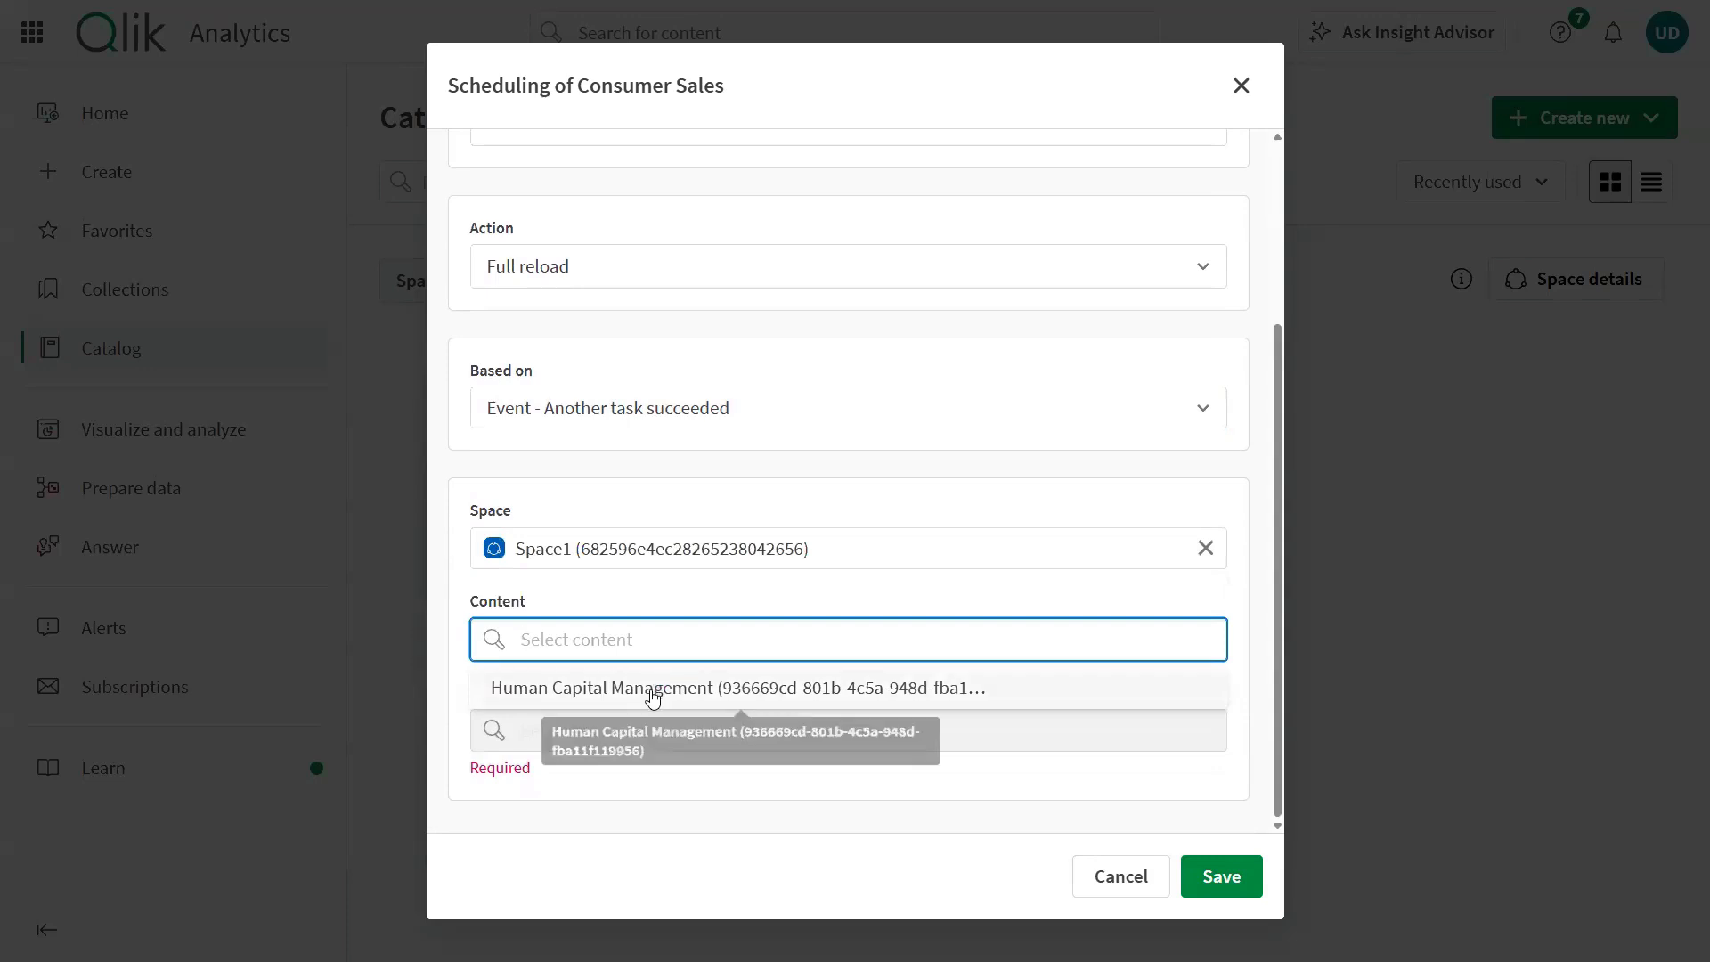
{"action": "left_click", "coordinate": [652, 688]}
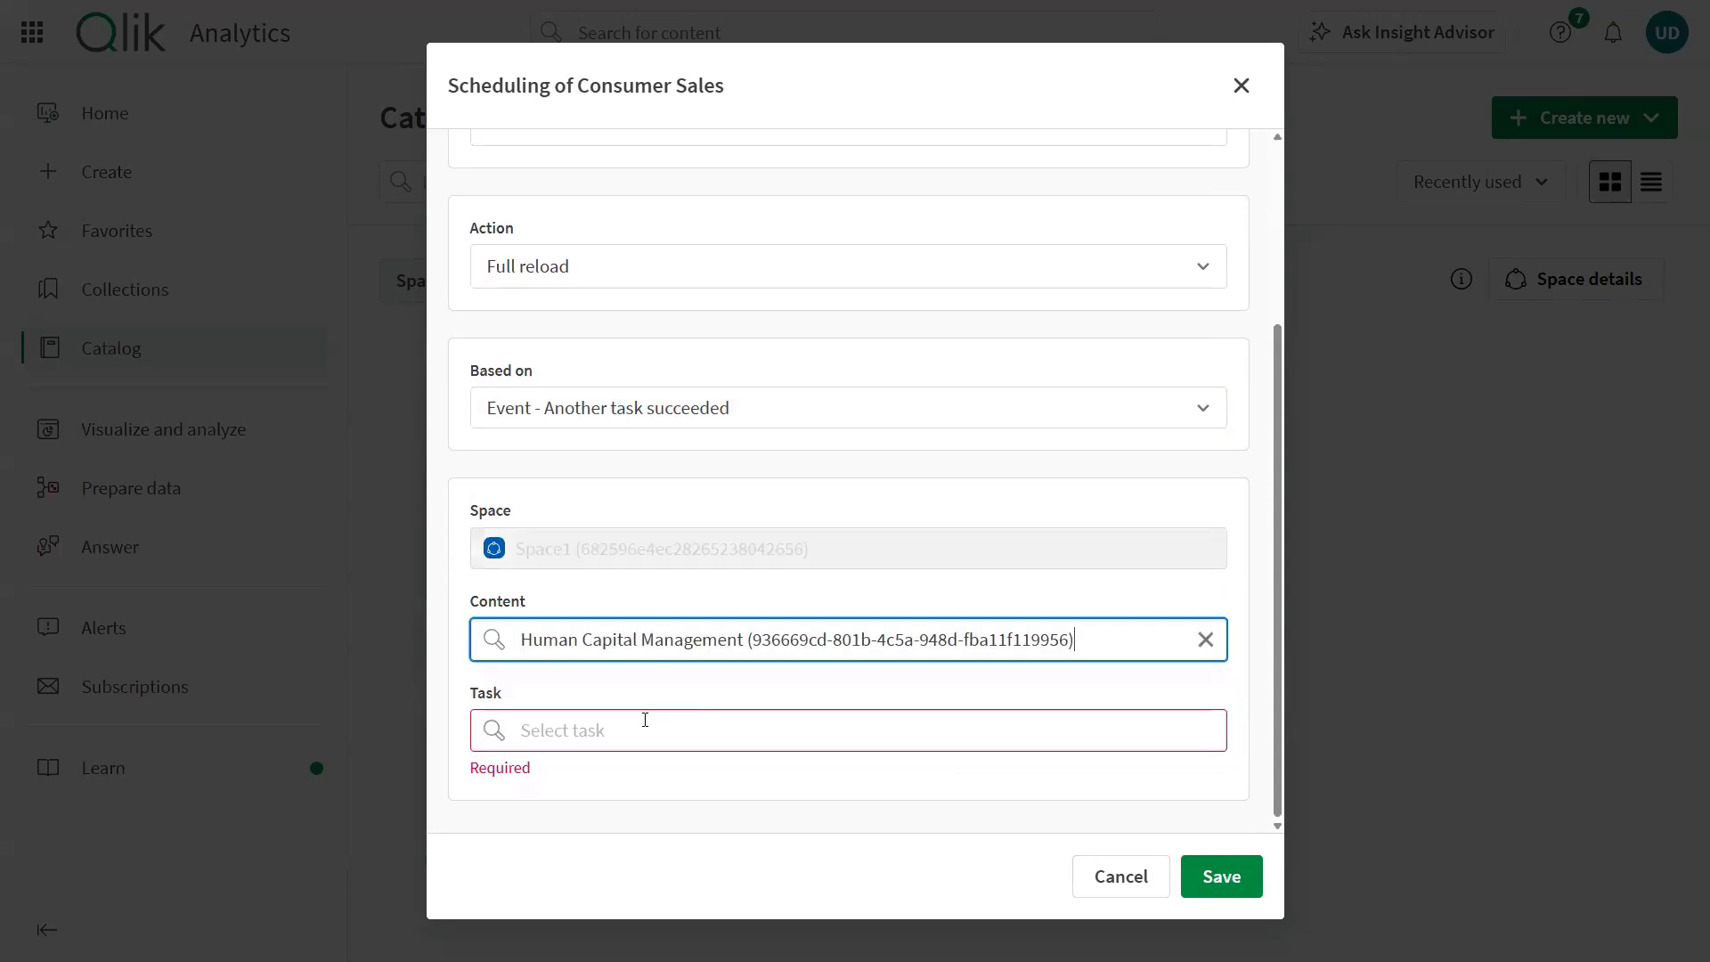
{"action": "left_click", "coordinate": [641, 721]}
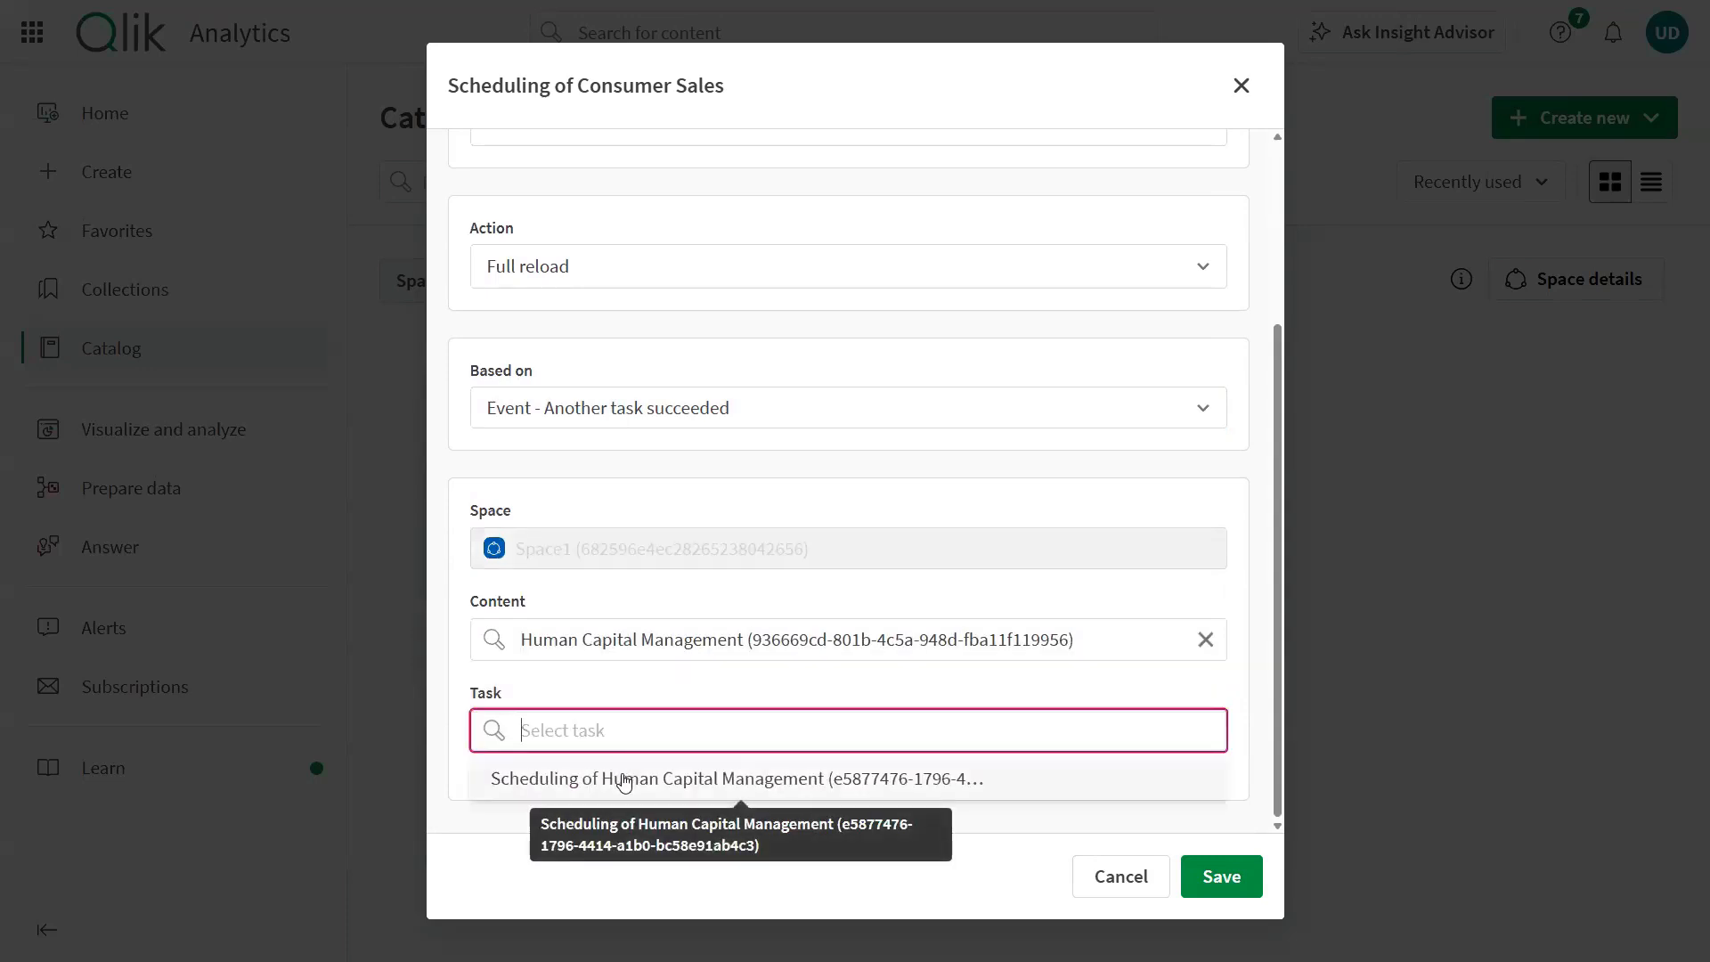
{"action": "left_click", "coordinate": [624, 779]}
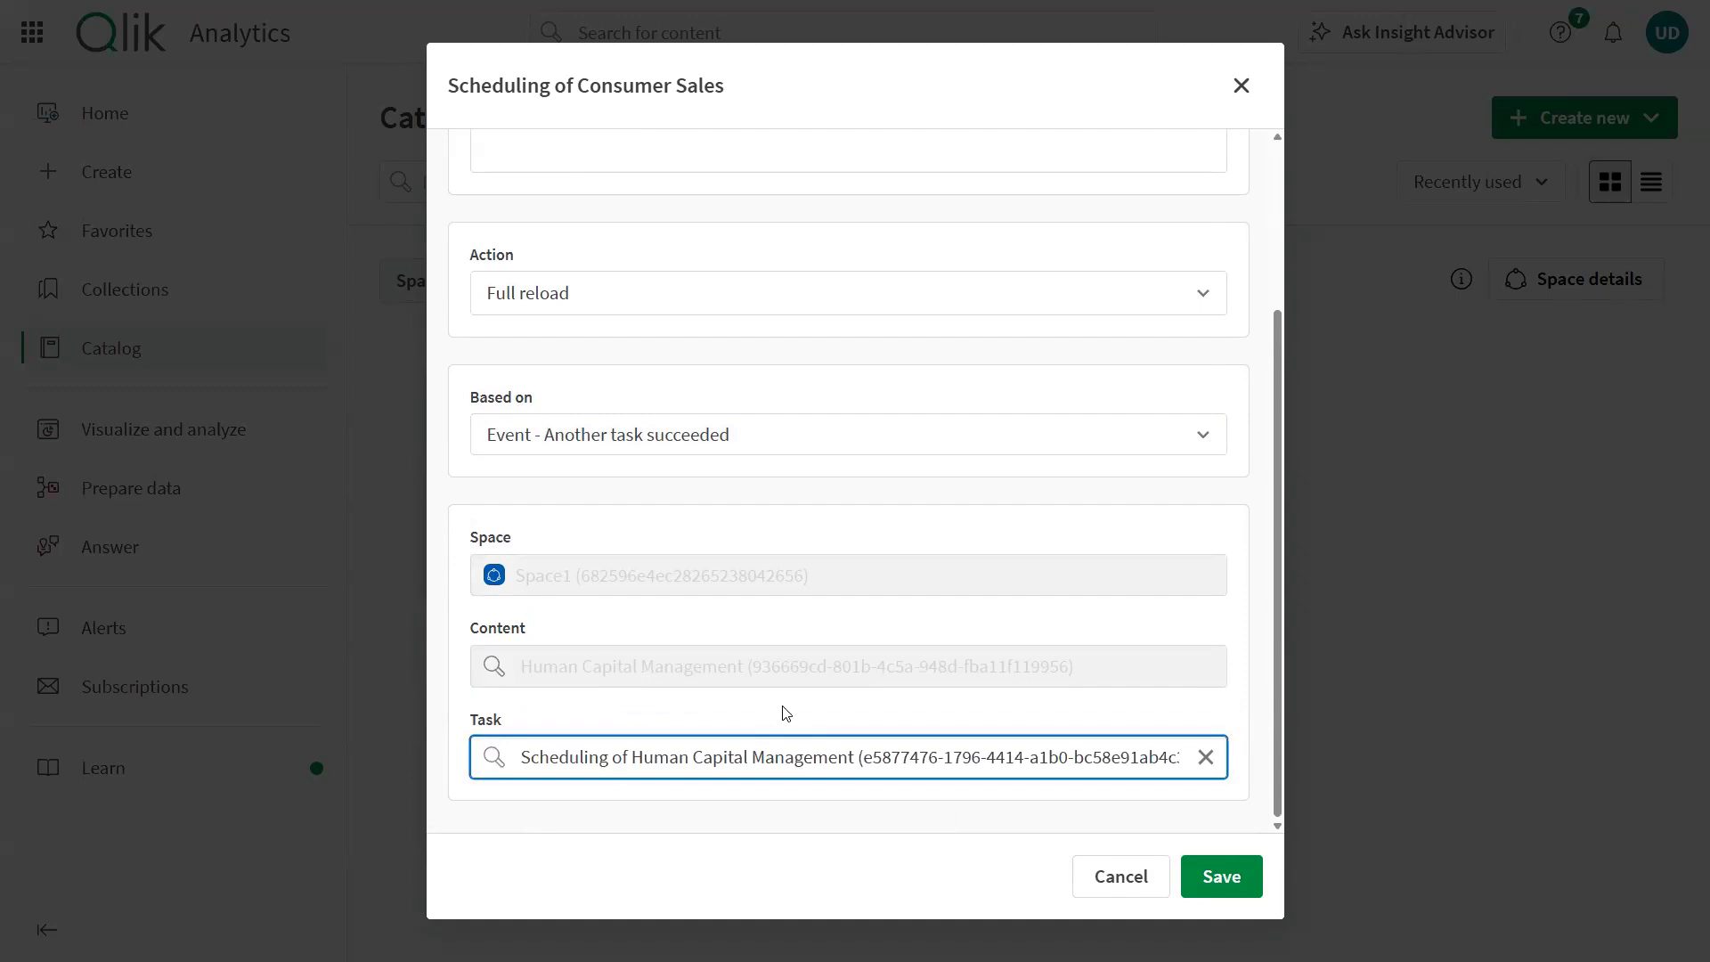
{"action": "left_click", "coordinate": [1221, 877]}
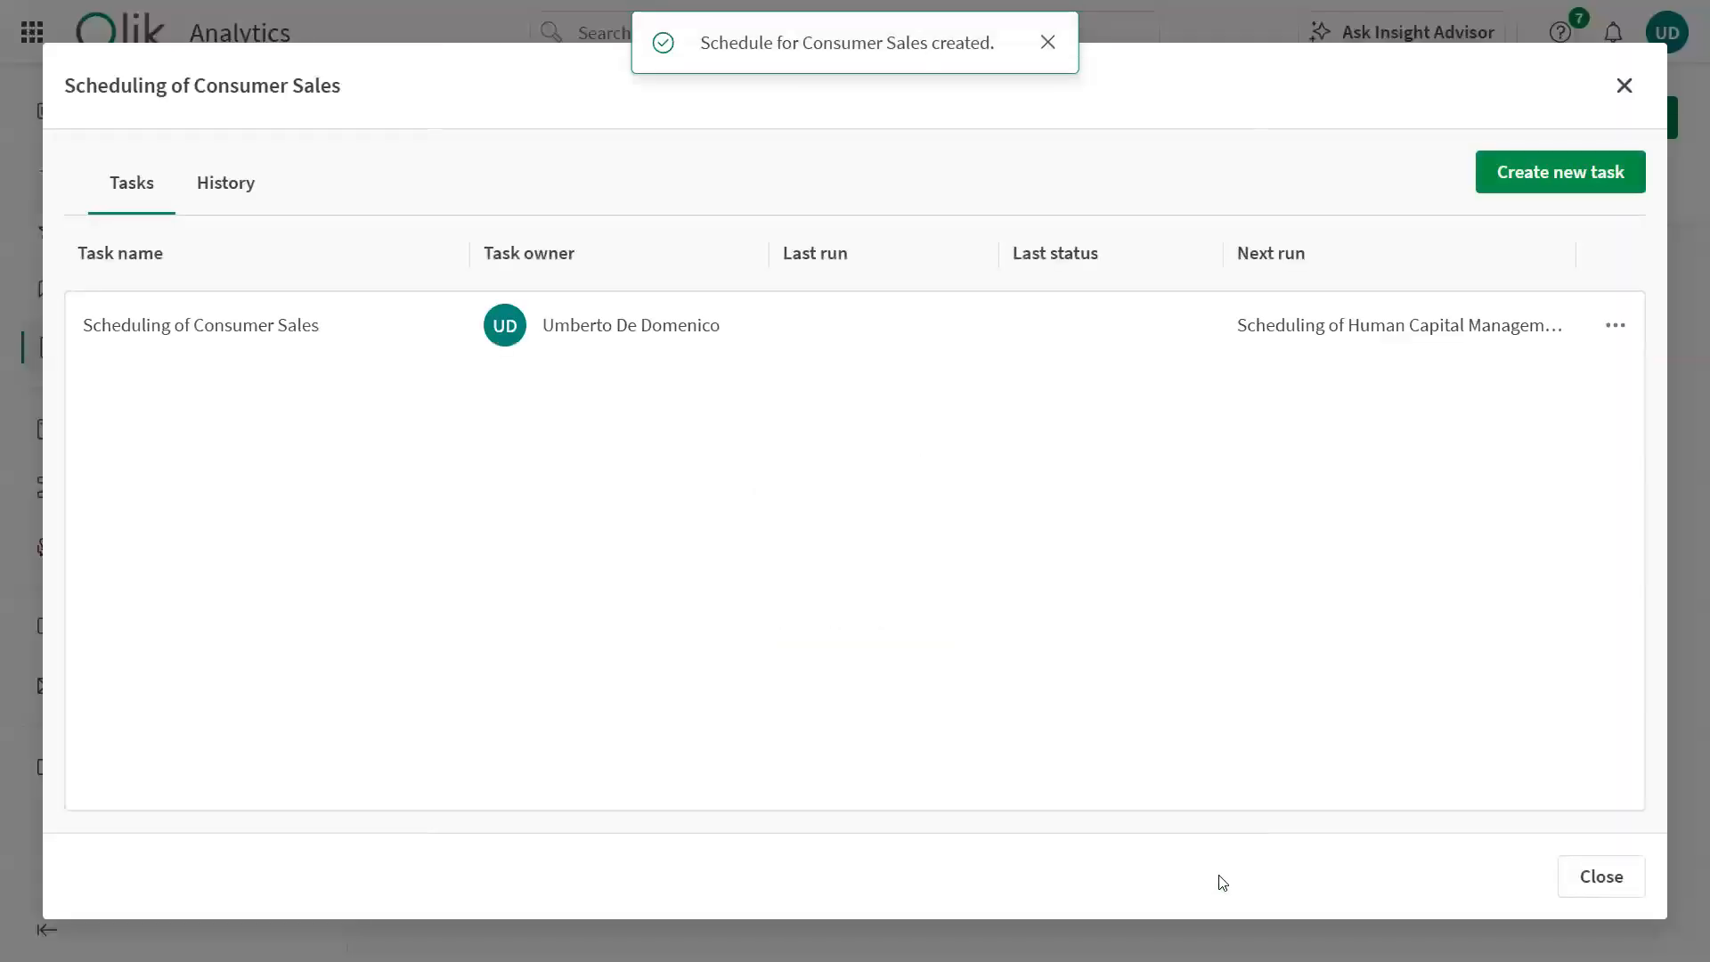
{"action": "left_click", "coordinate": [1602, 886]}
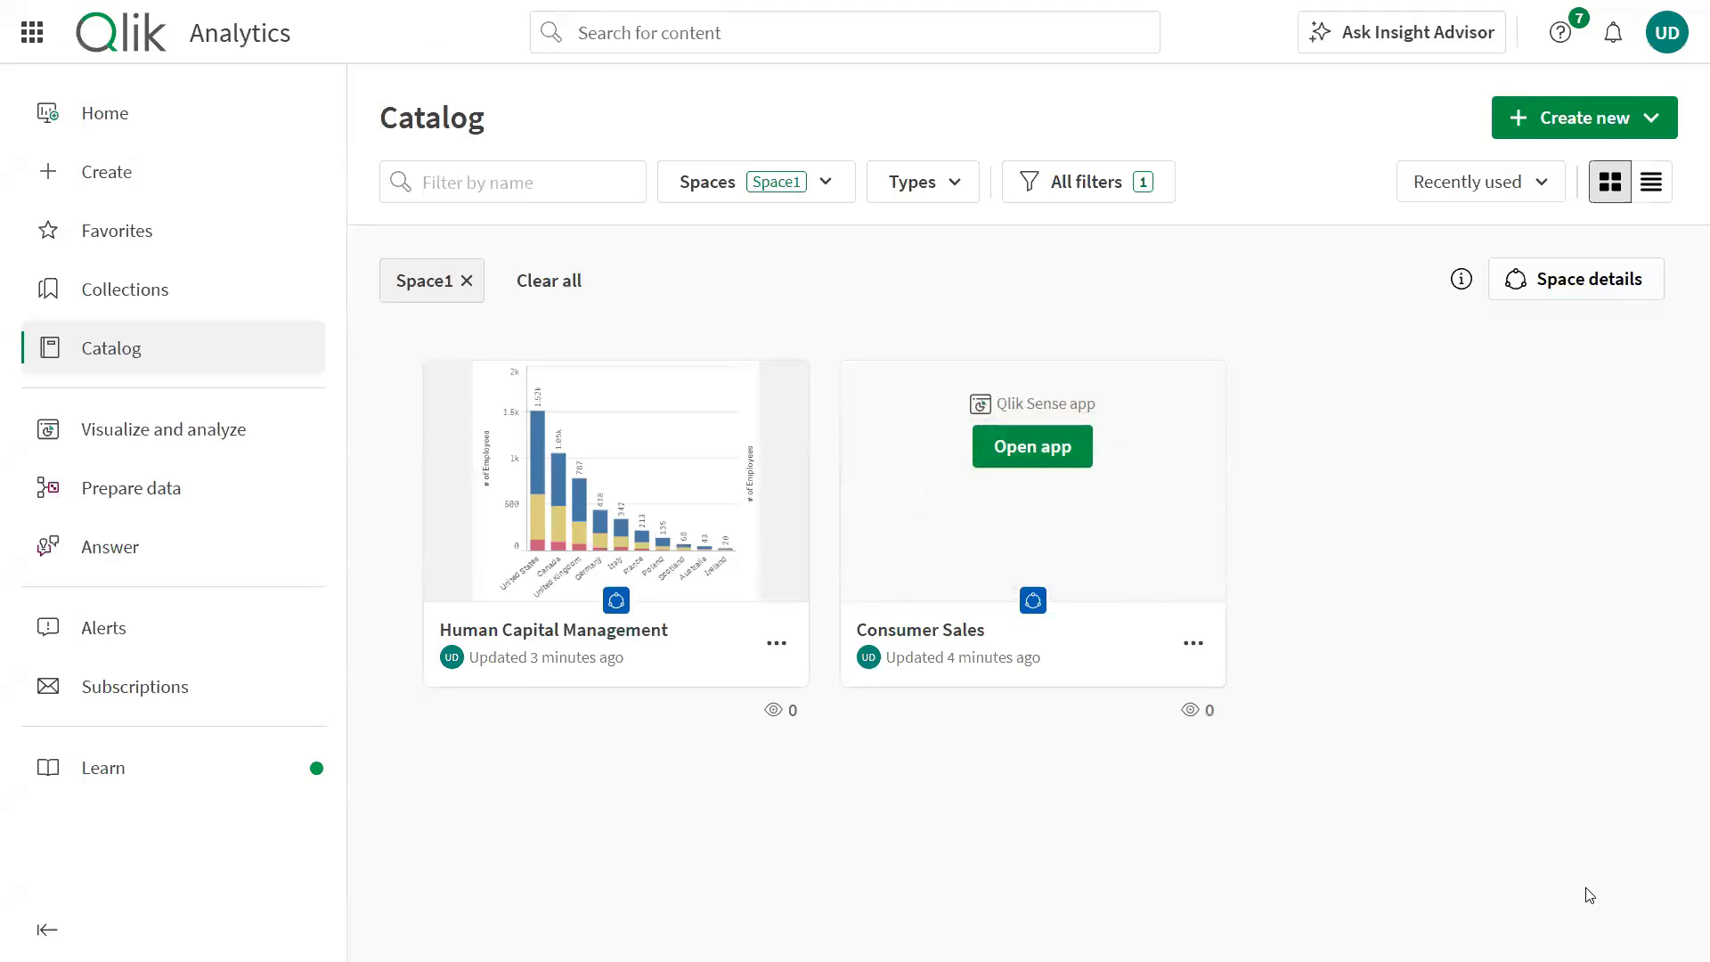
Step: Reload the Human Capital Management app immediately and view its reload history
{"action": "left_click", "coordinate": [775, 647]}
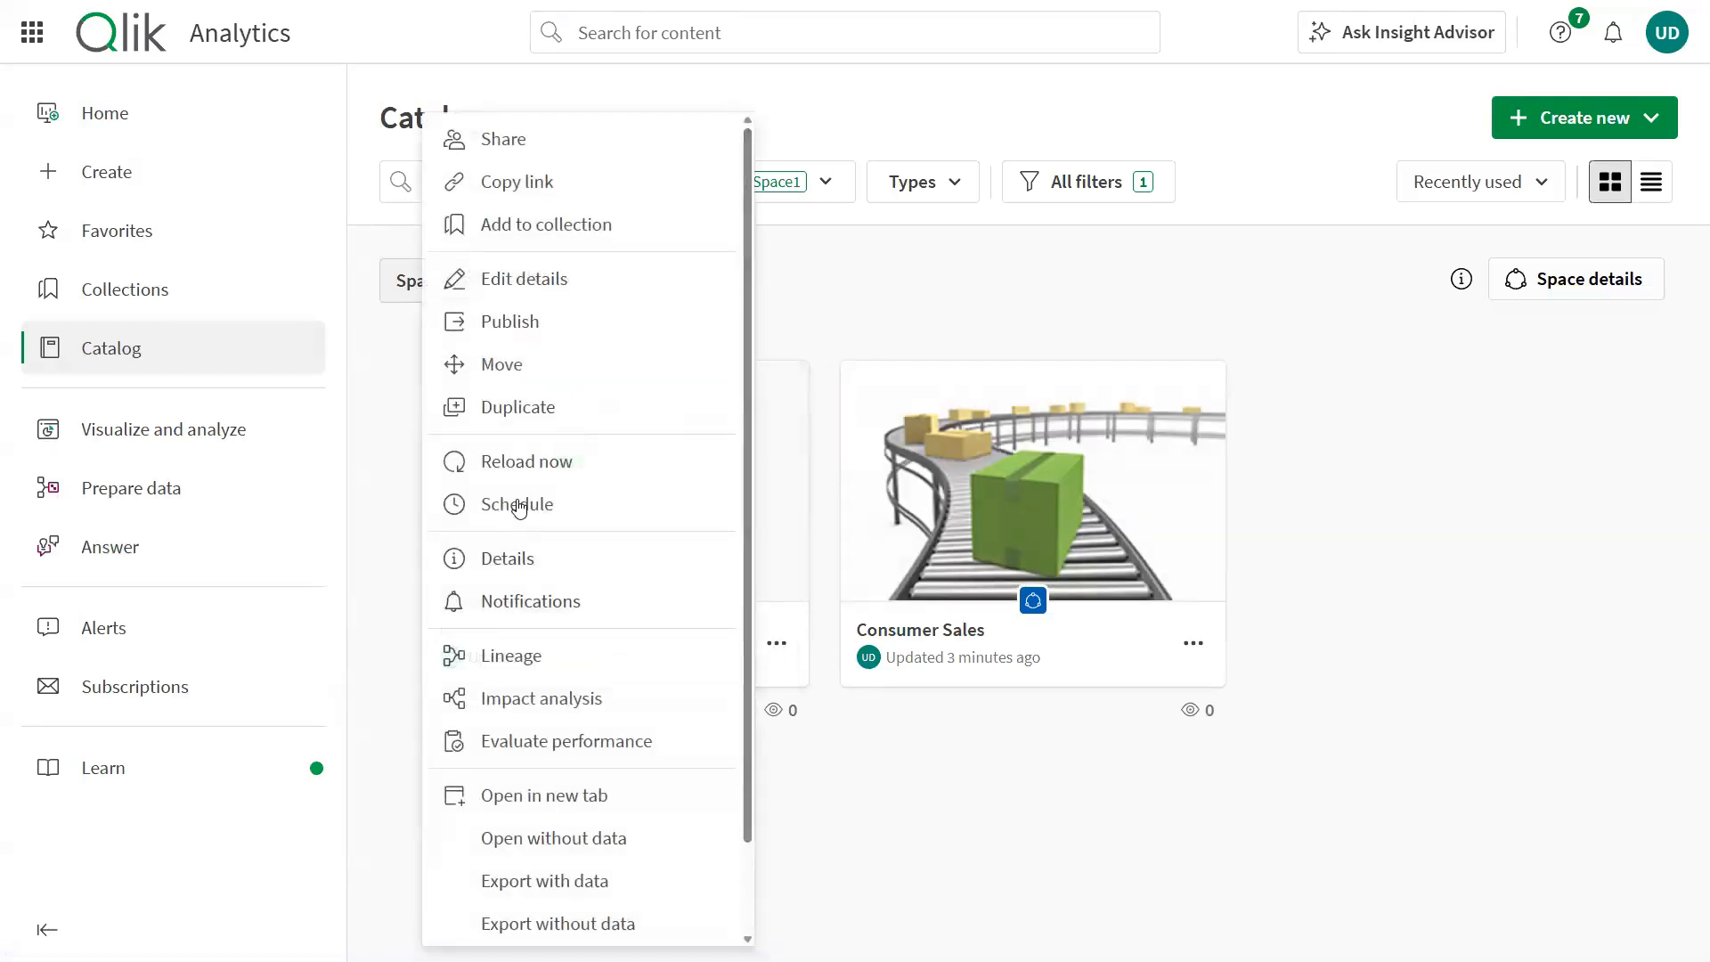
{"action": "left_click", "coordinate": [533, 464]}
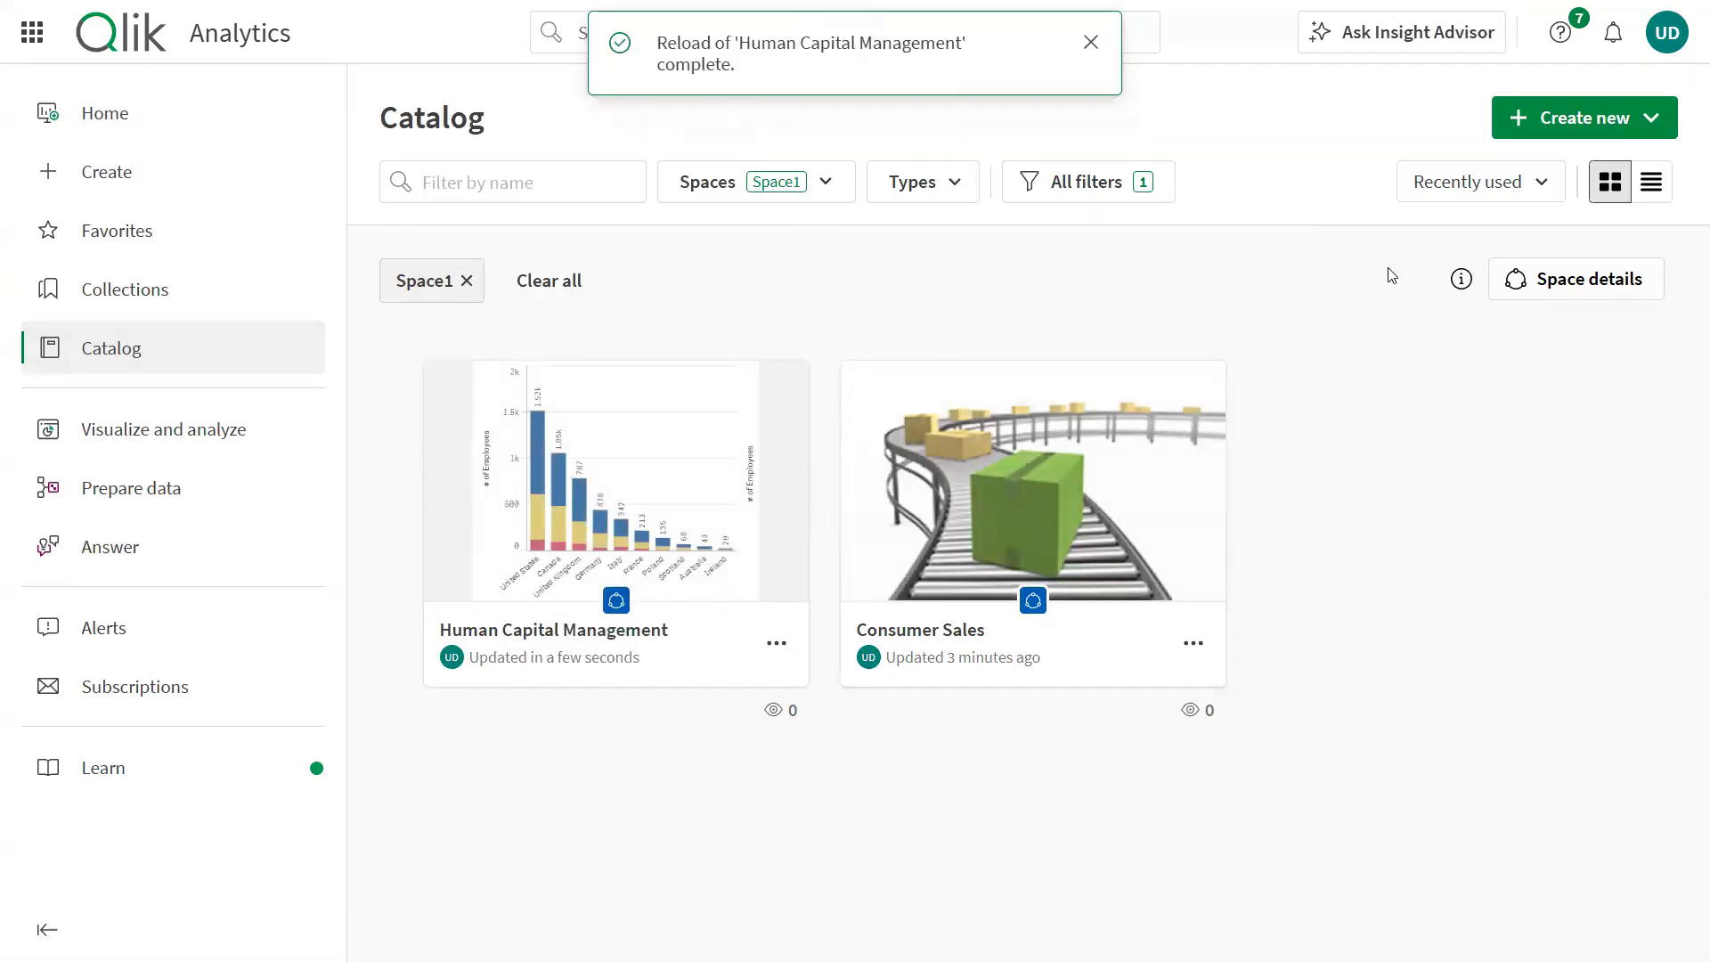
{"action": "left_click", "coordinate": [780, 643]}
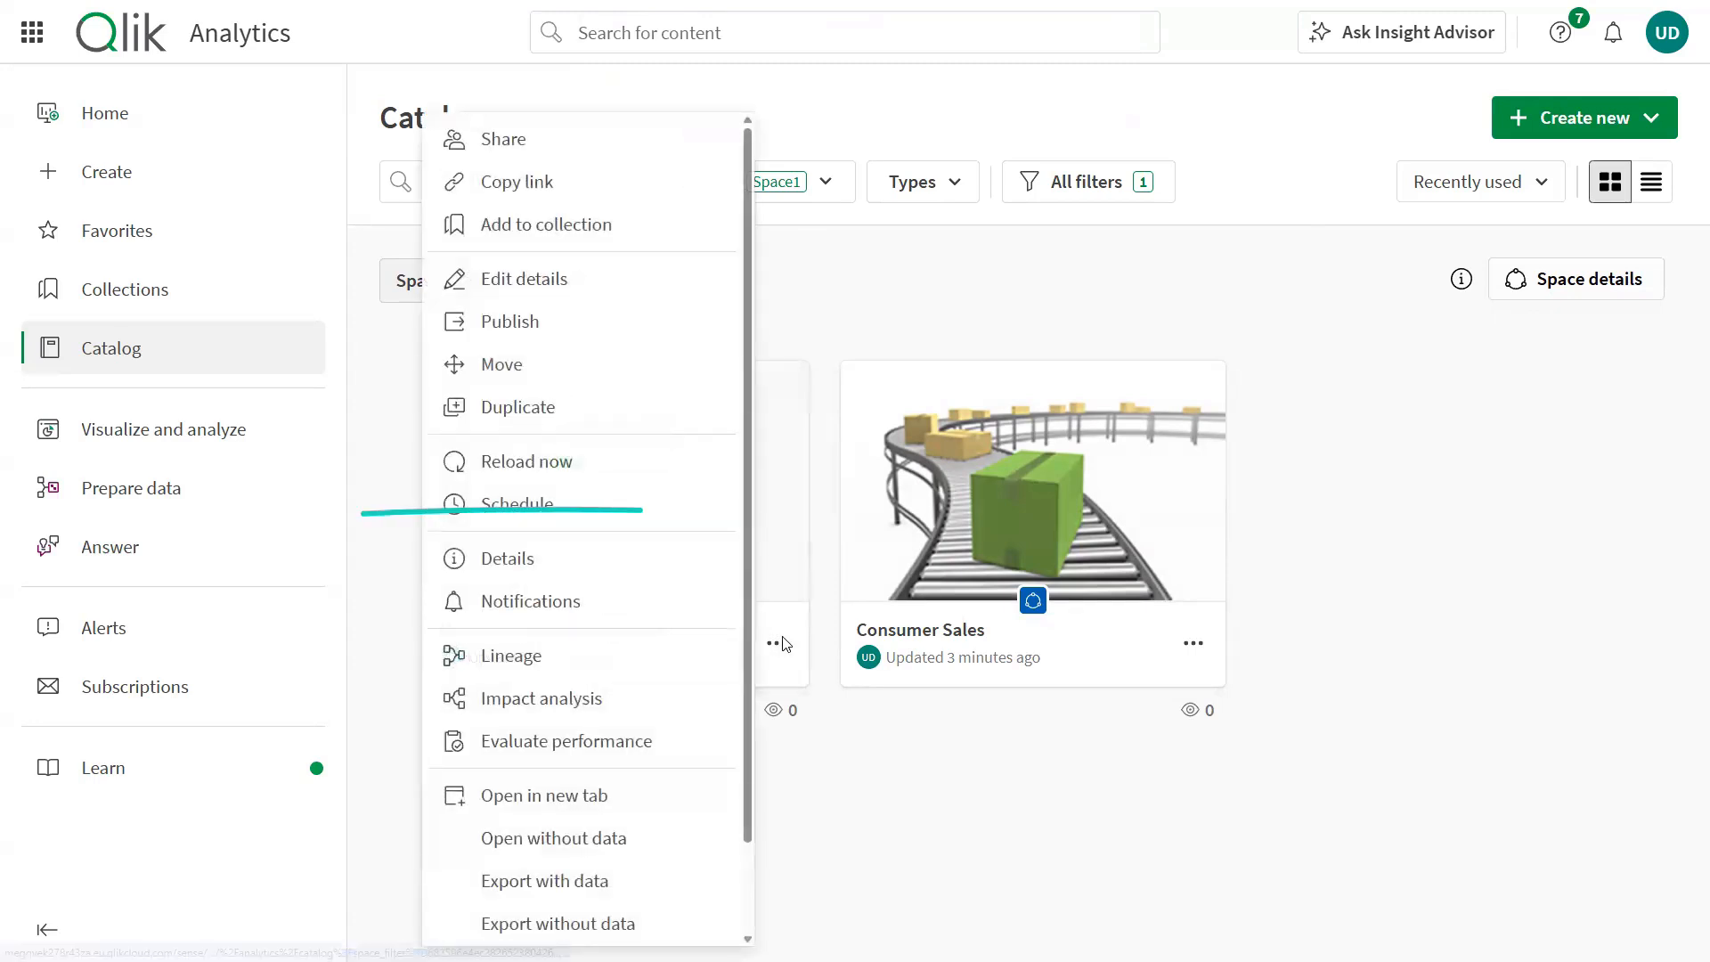
{"action": "left_click", "coordinate": [660, 564]}
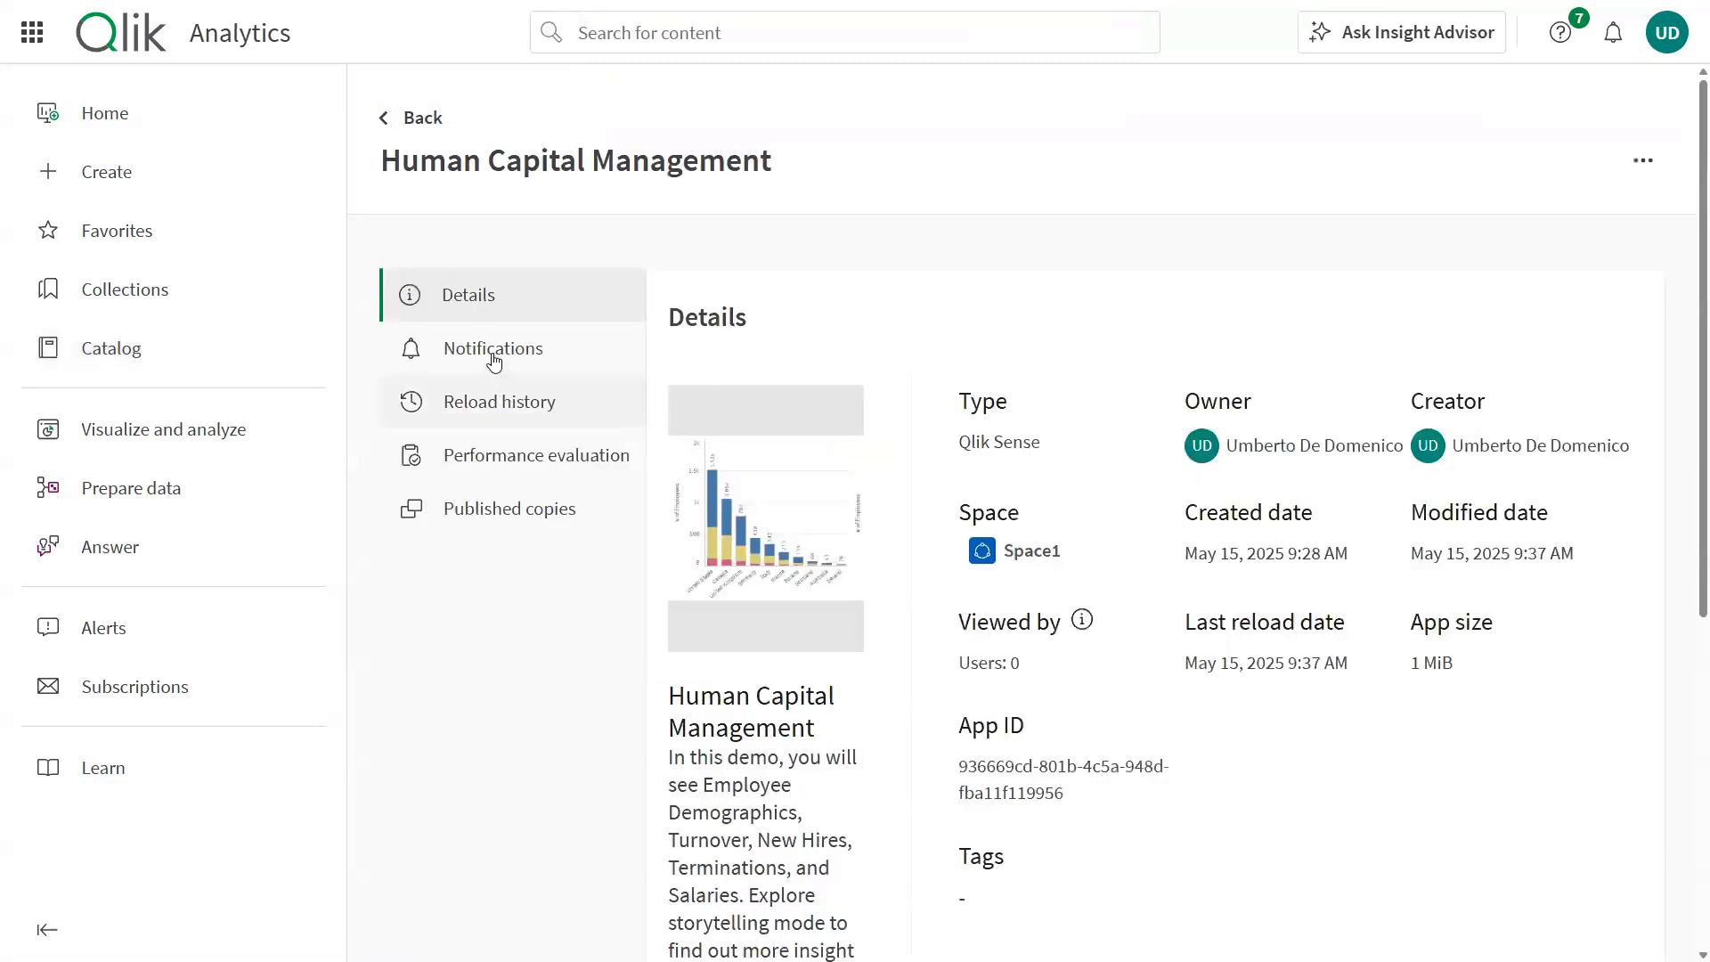
{"action": "left_click", "coordinate": [485, 416]}
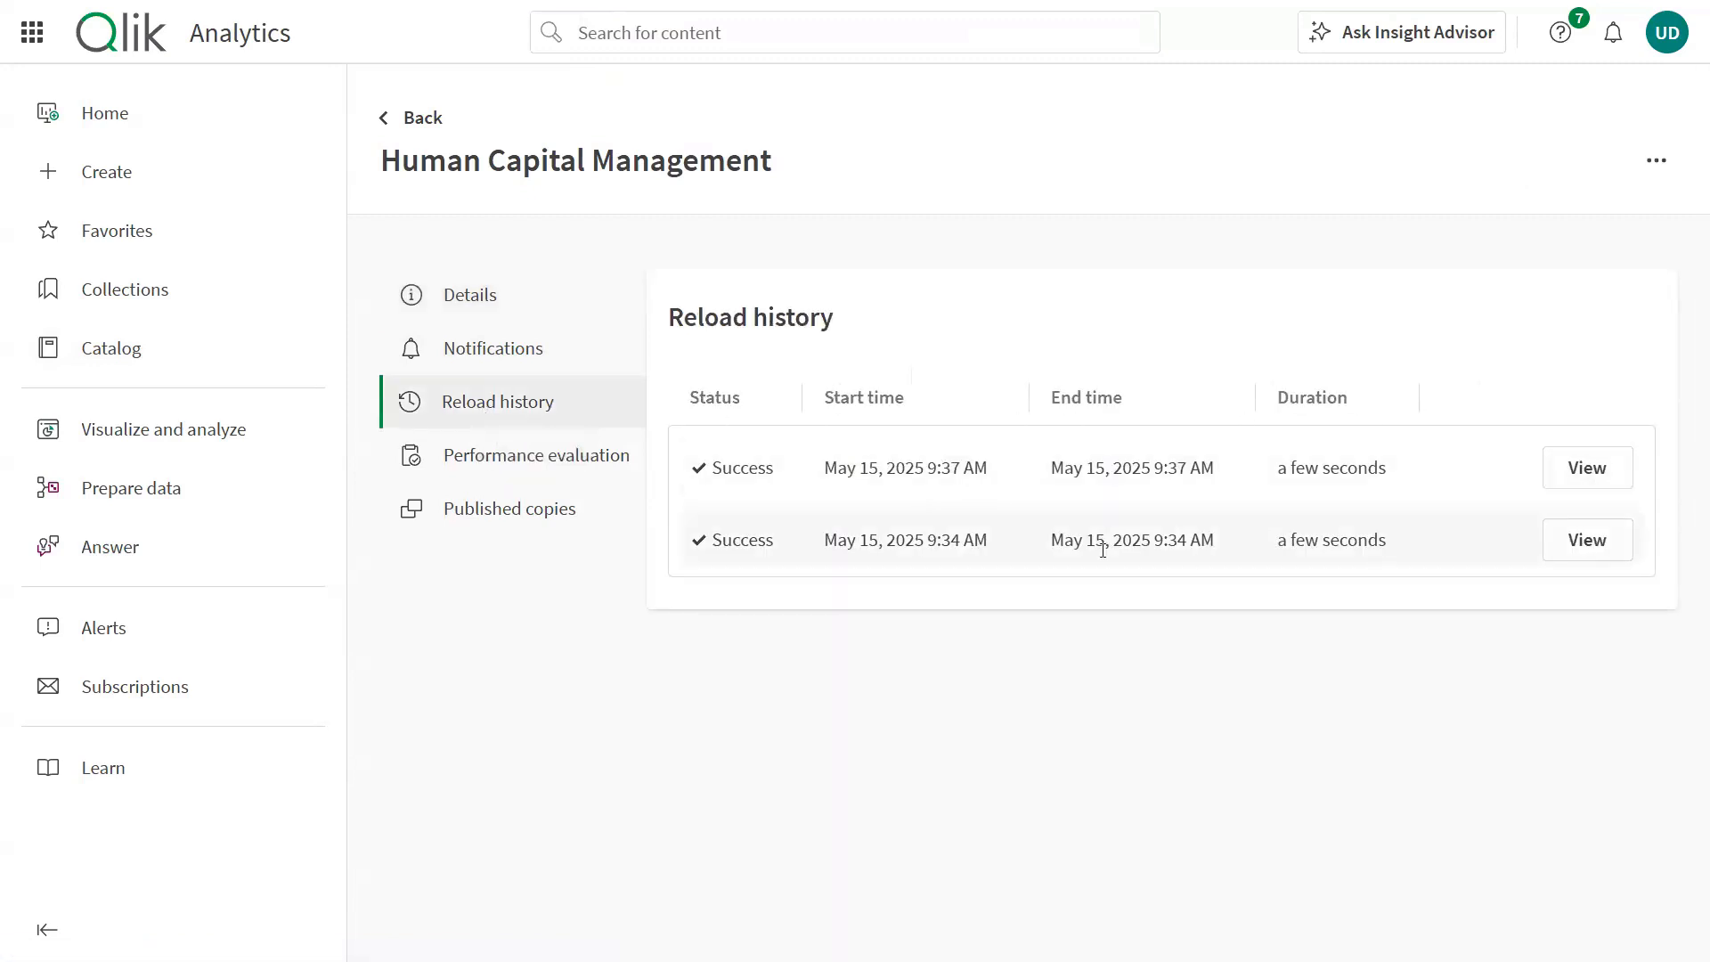
Step: Run a performance evaluation of the Human Capital Management app and return to the catalog
{"action": "left_click", "coordinate": [526, 460]}
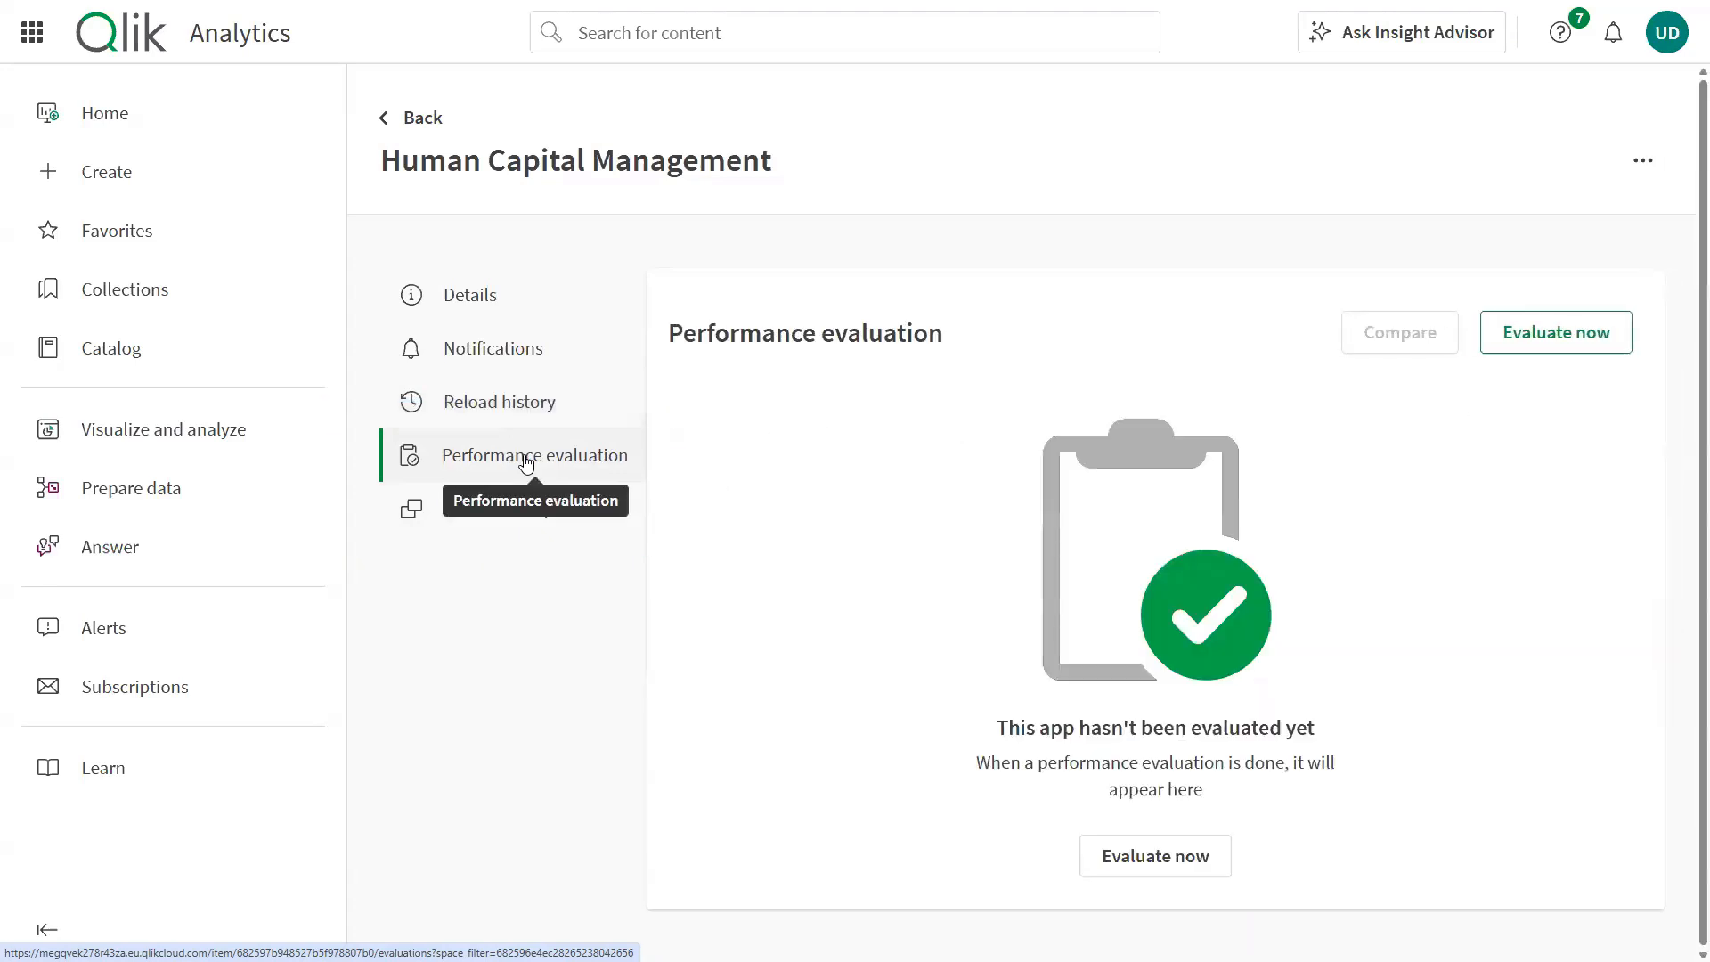
{"action": "left_click", "coordinate": [1551, 336]}
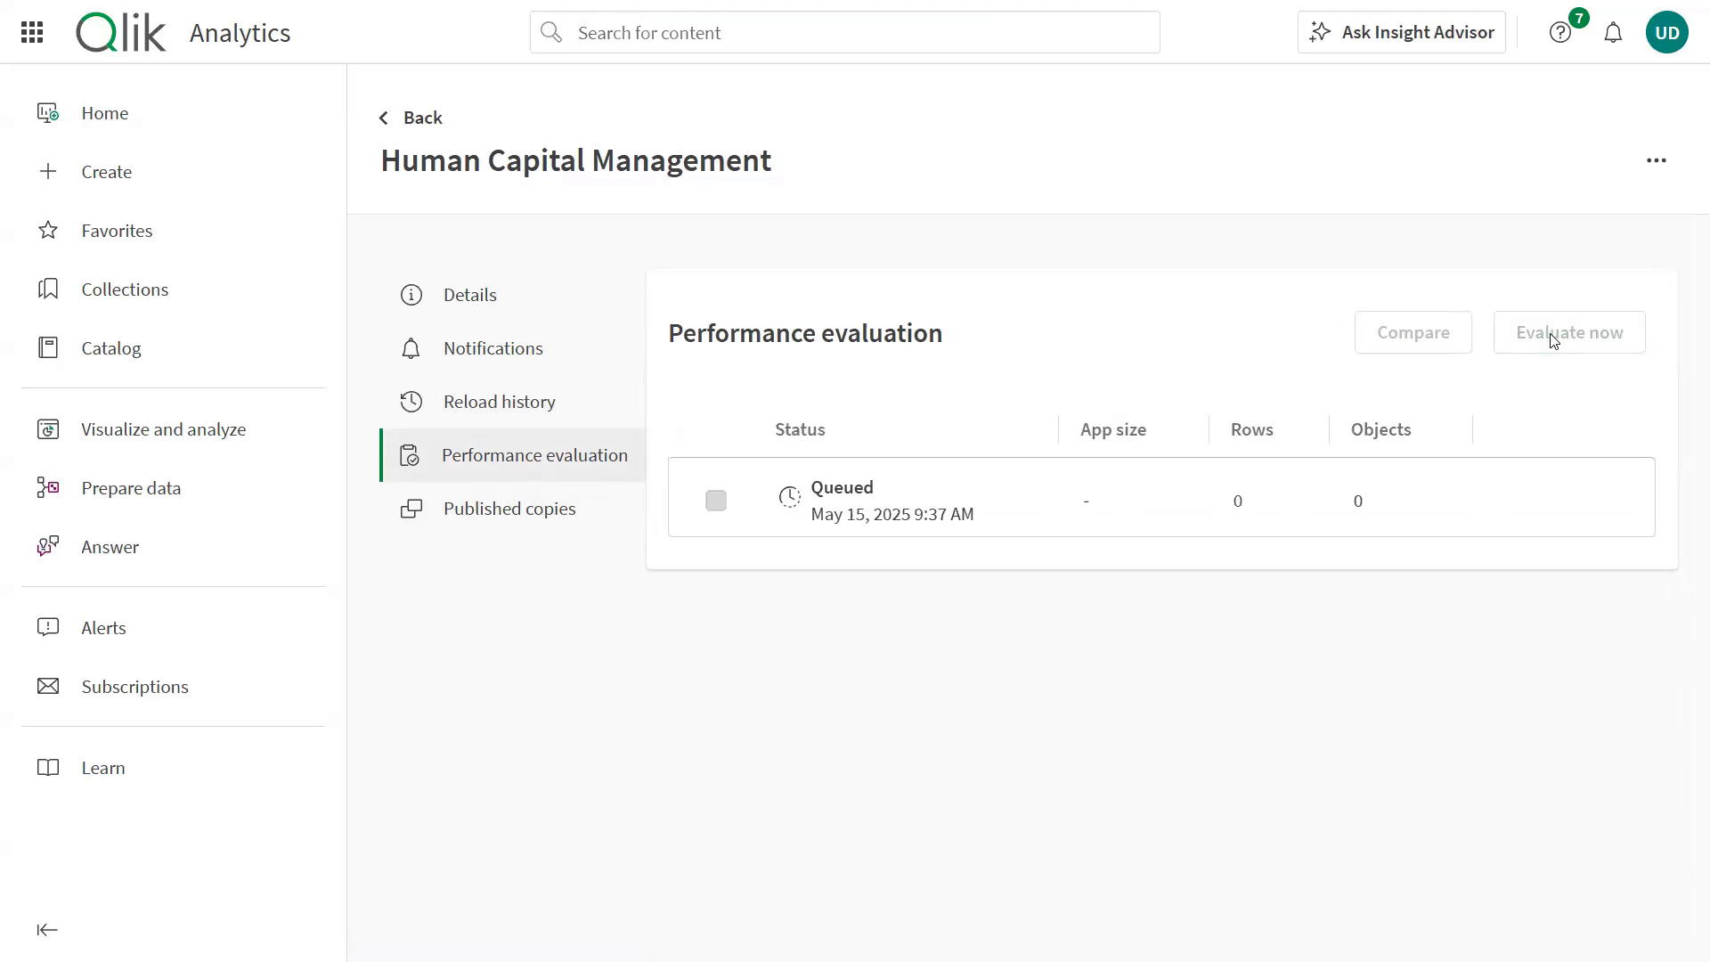
{"action": "left_click", "coordinate": [384, 116]}
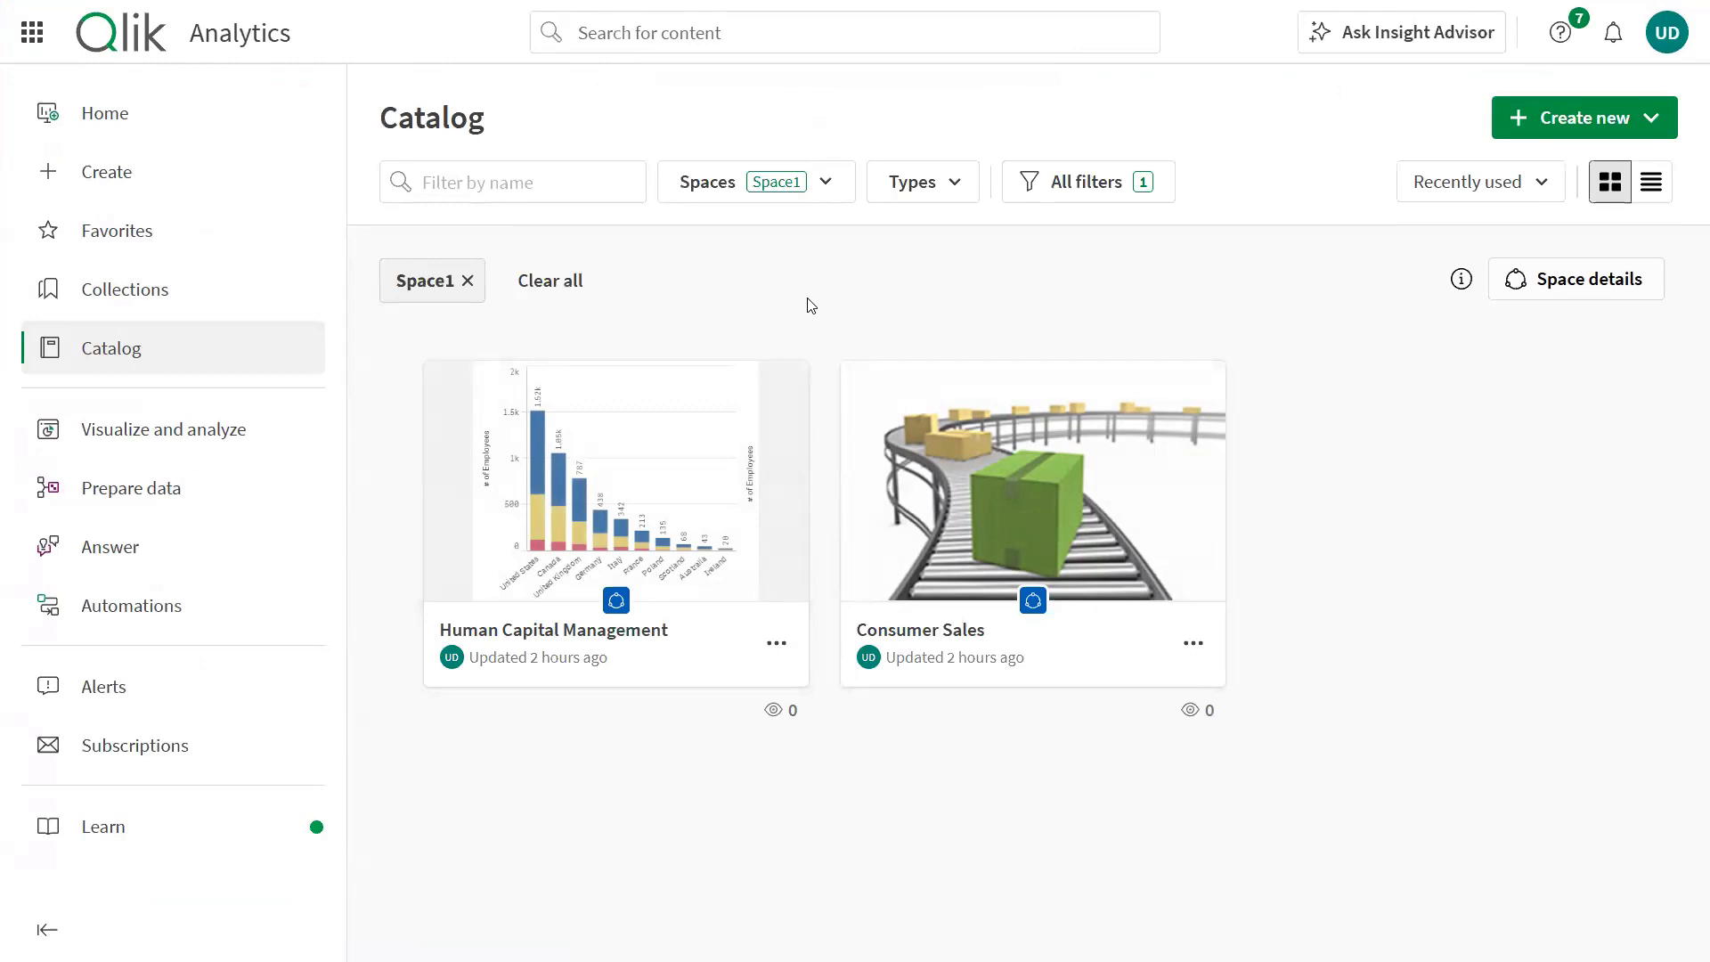
Step: Publish the Human Capital Management app to the managed space Space2, keeping its published name and description
{"action": "left_click", "coordinate": [775, 645]}
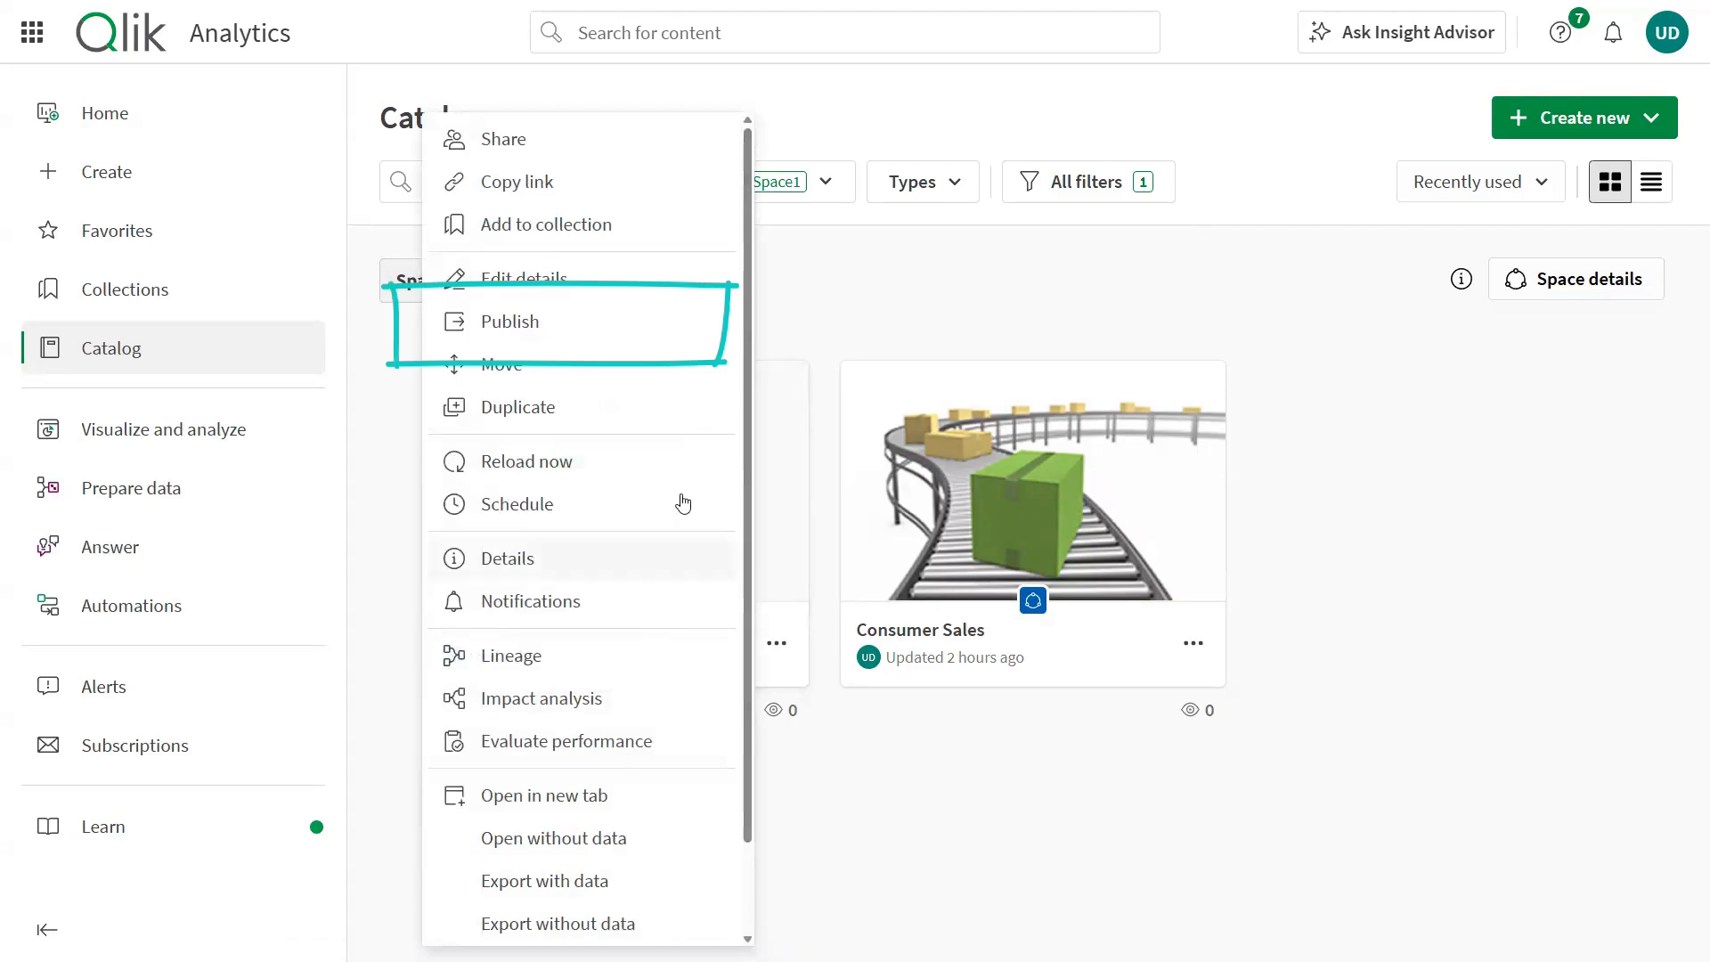
{"action": "left_click", "coordinate": [592, 320]}
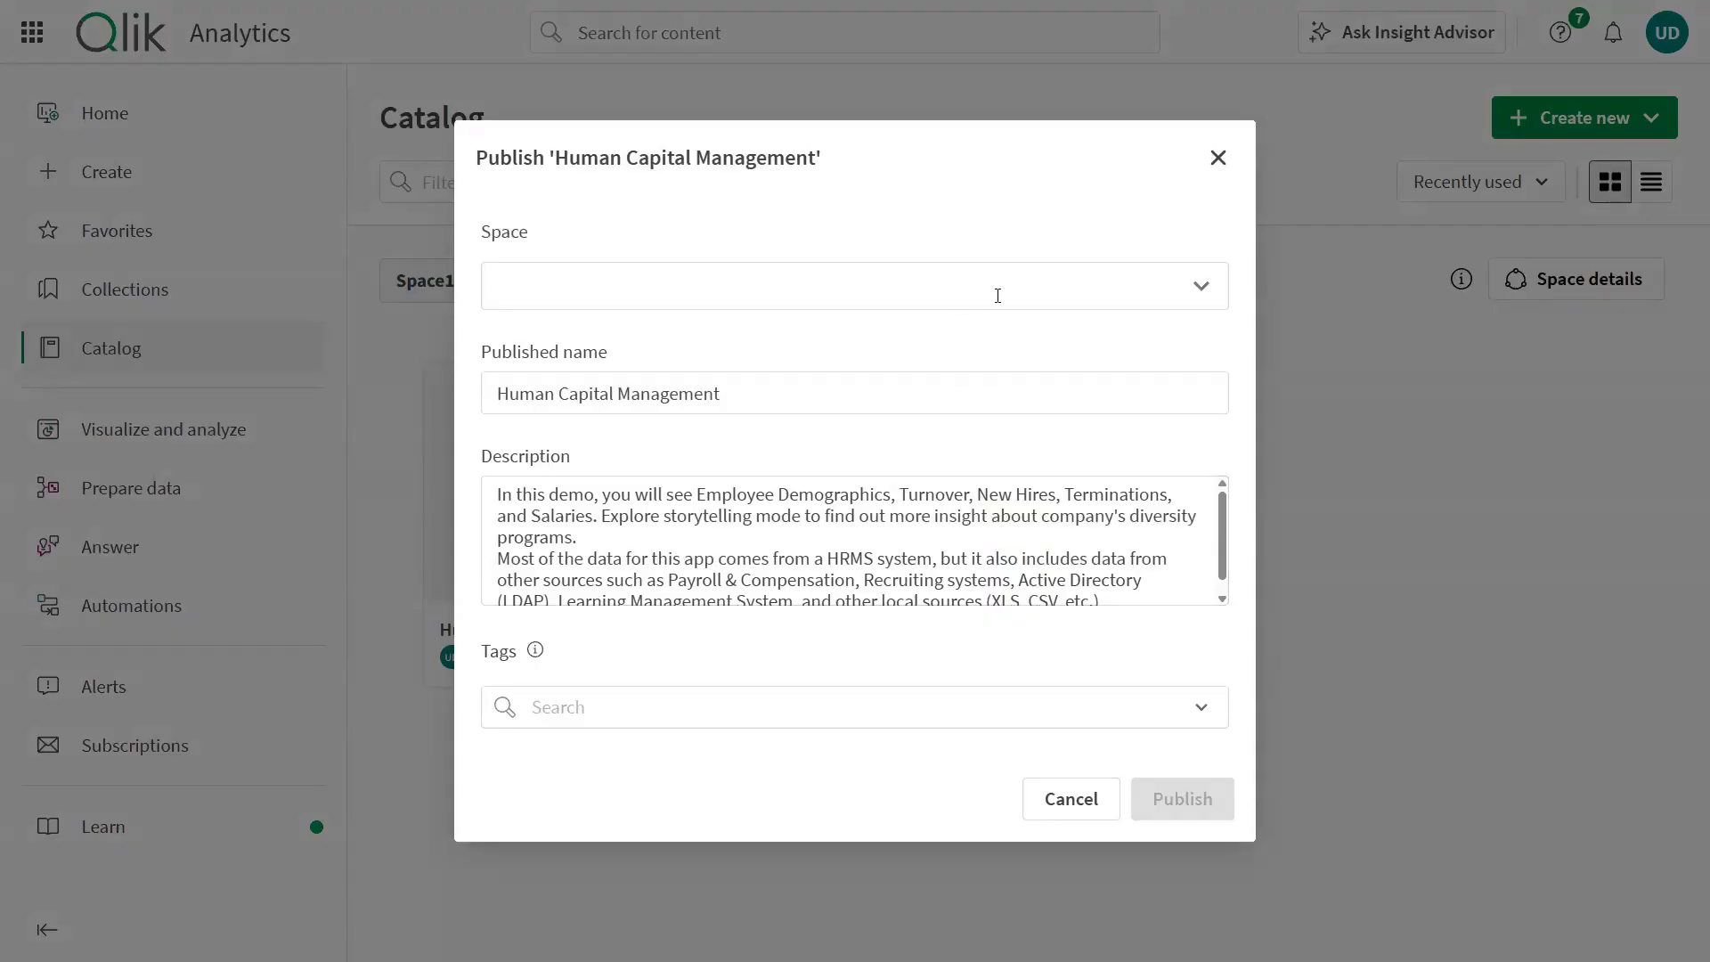
{"action": "left_click", "coordinate": [1194, 283]}
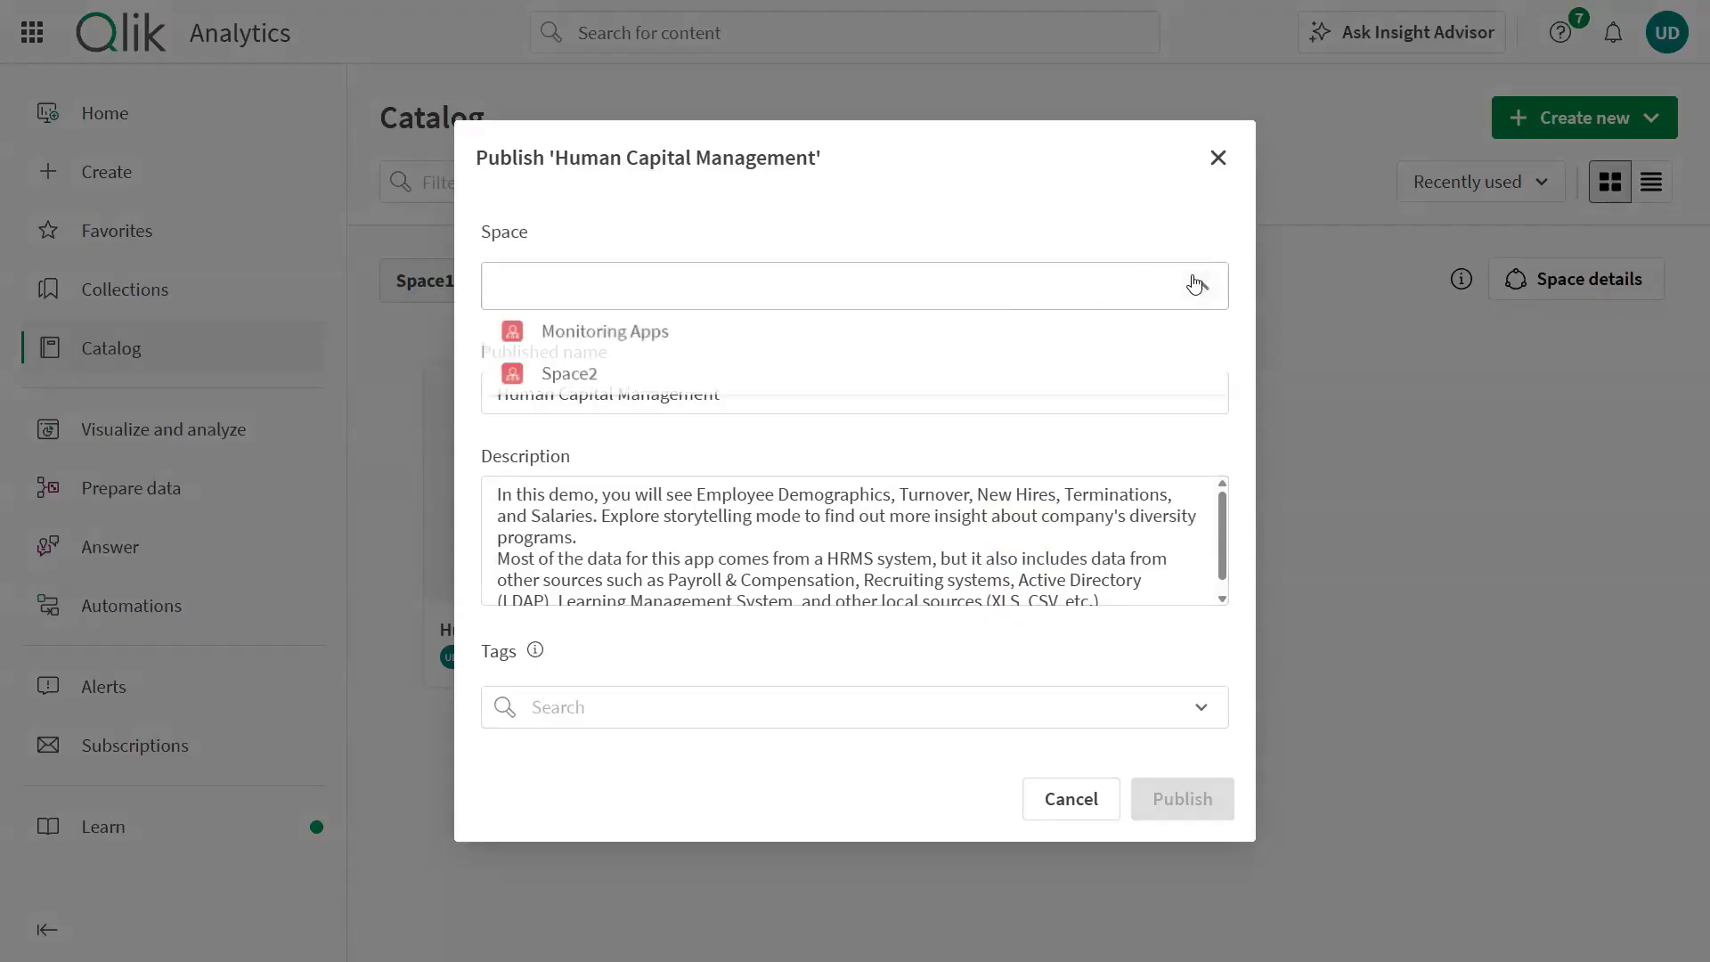
{"action": "left_click", "coordinate": [985, 388]}
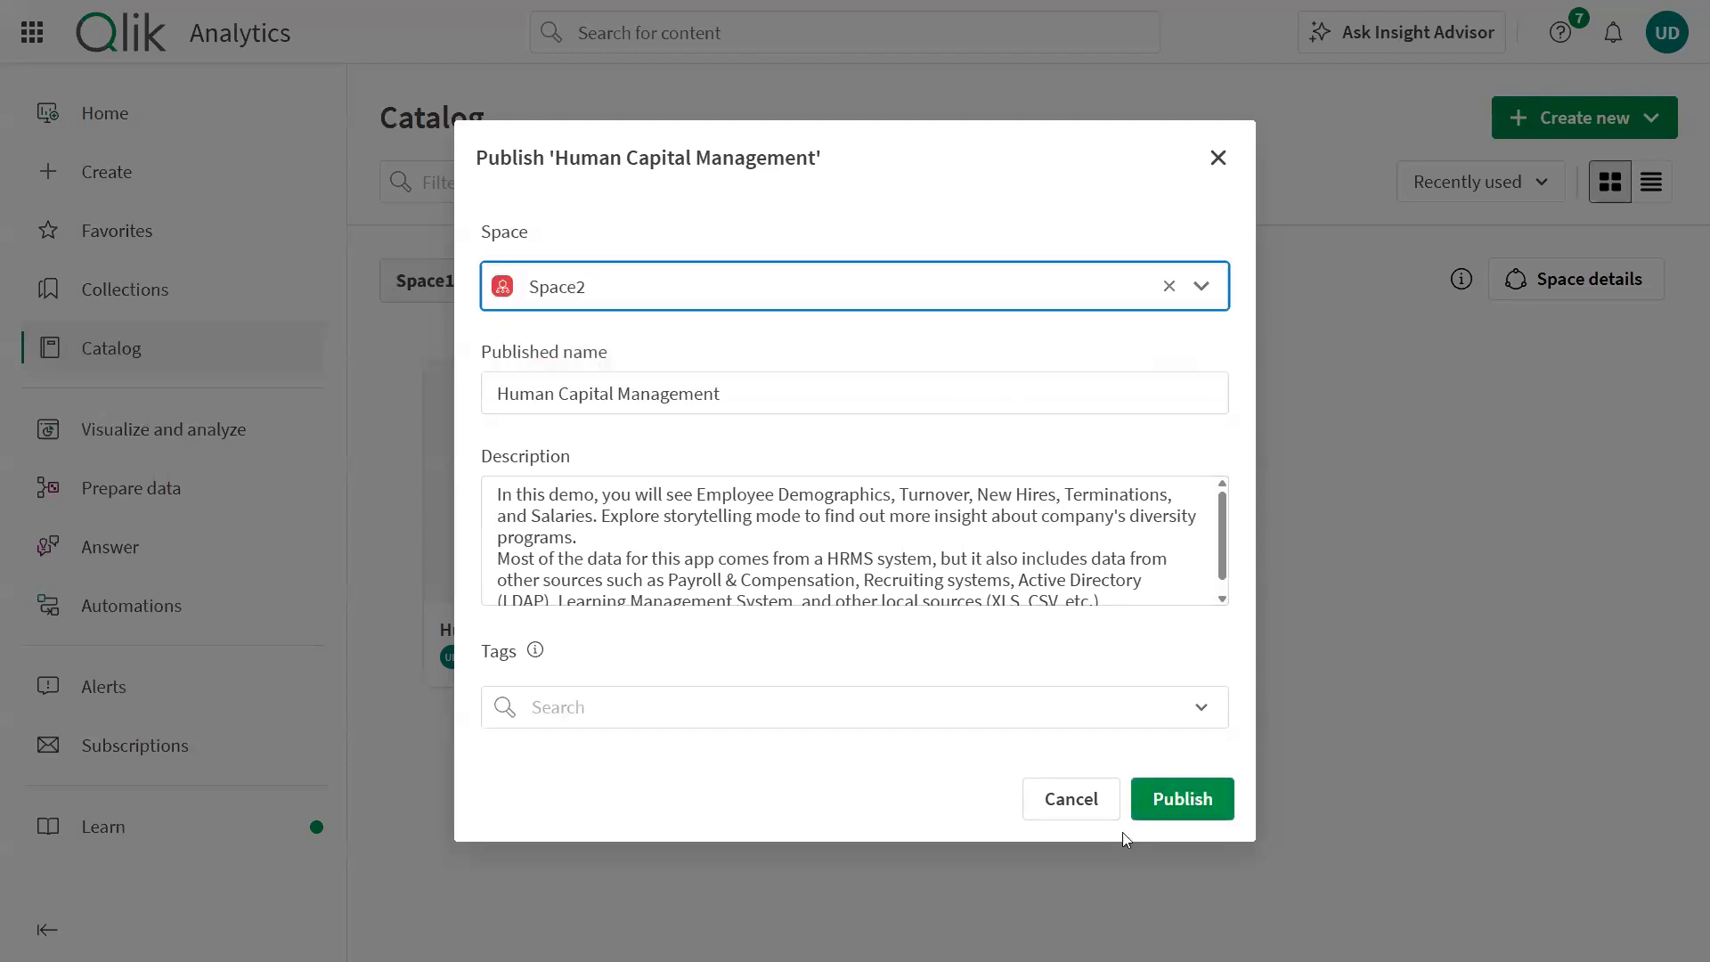
{"action": "left_click", "coordinate": [1185, 797]}
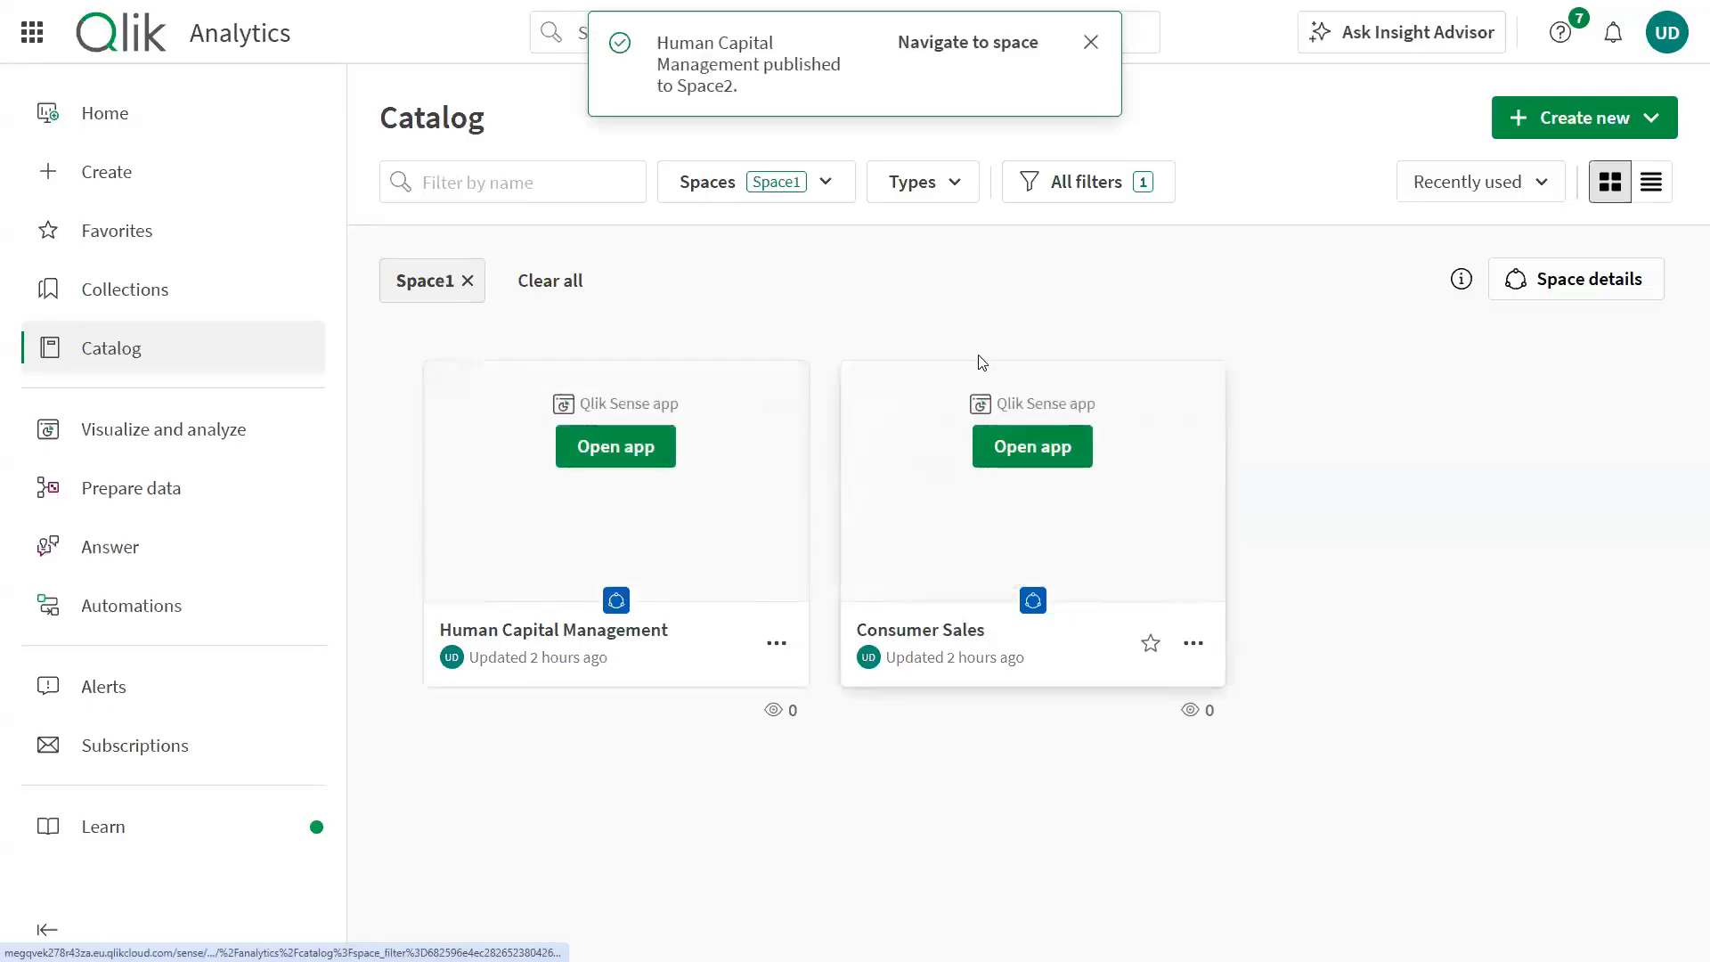
{"action": "left_click", "coordinate": [1090, 42]}
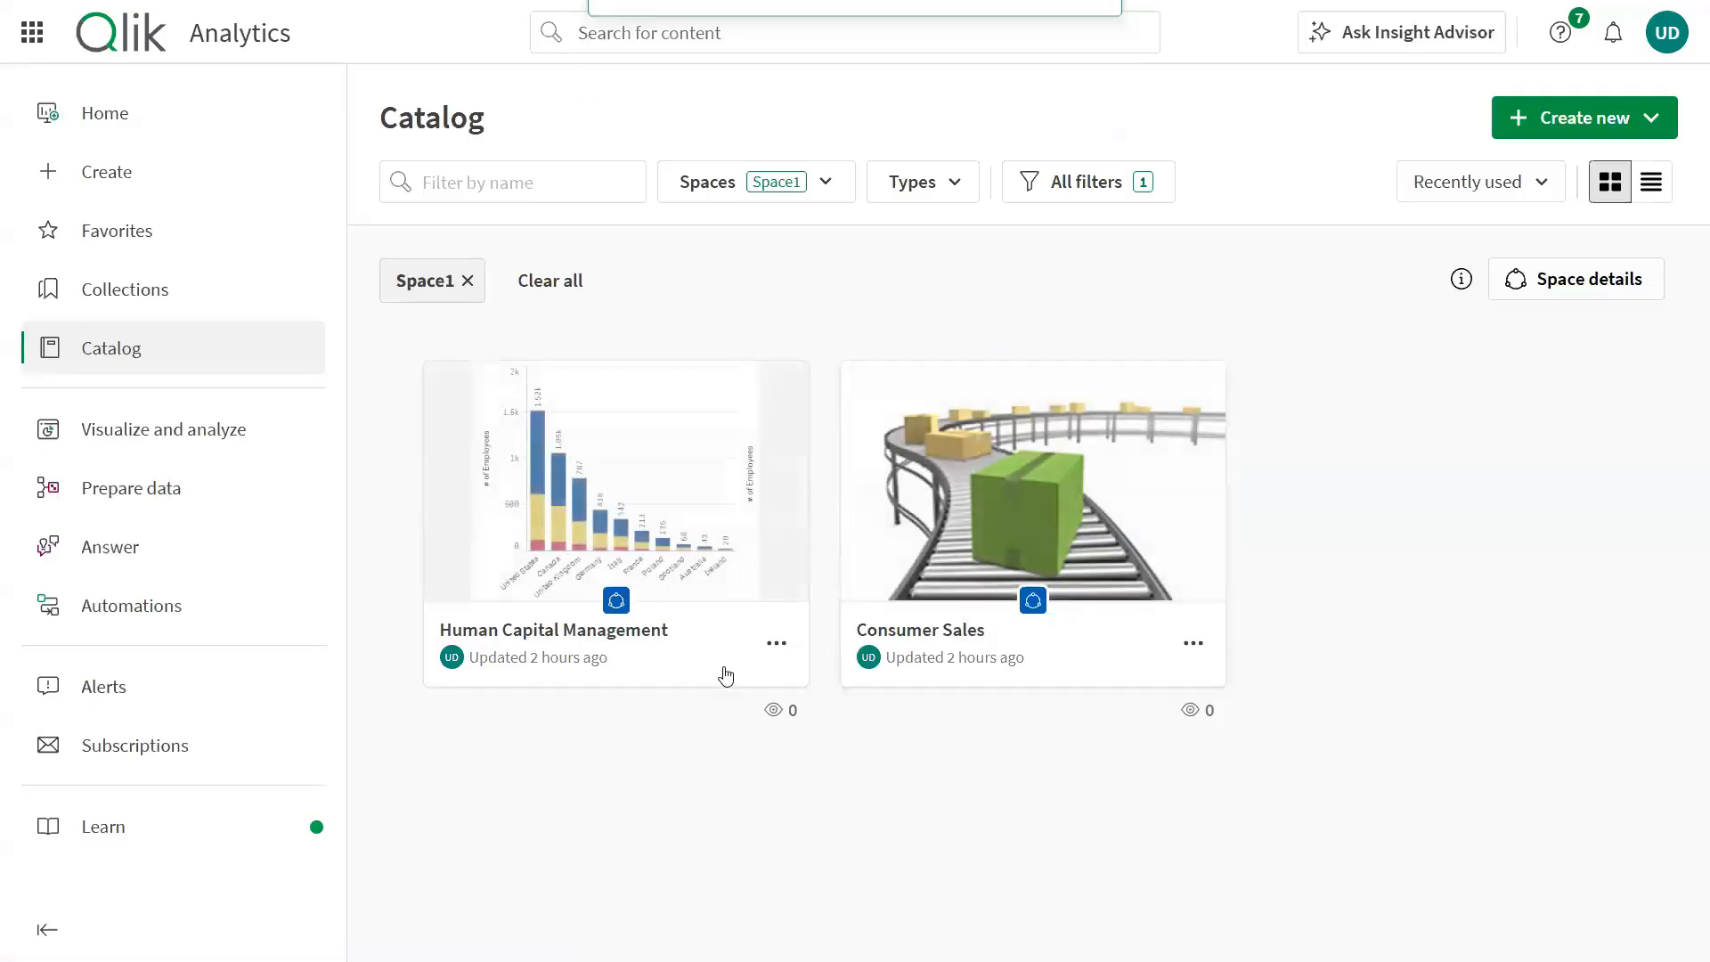
Step: Check the published app in the catalog filtered by Space2, and switch the filter back to Space1
{"action": "left_click", "coordinate": [821, 182]}
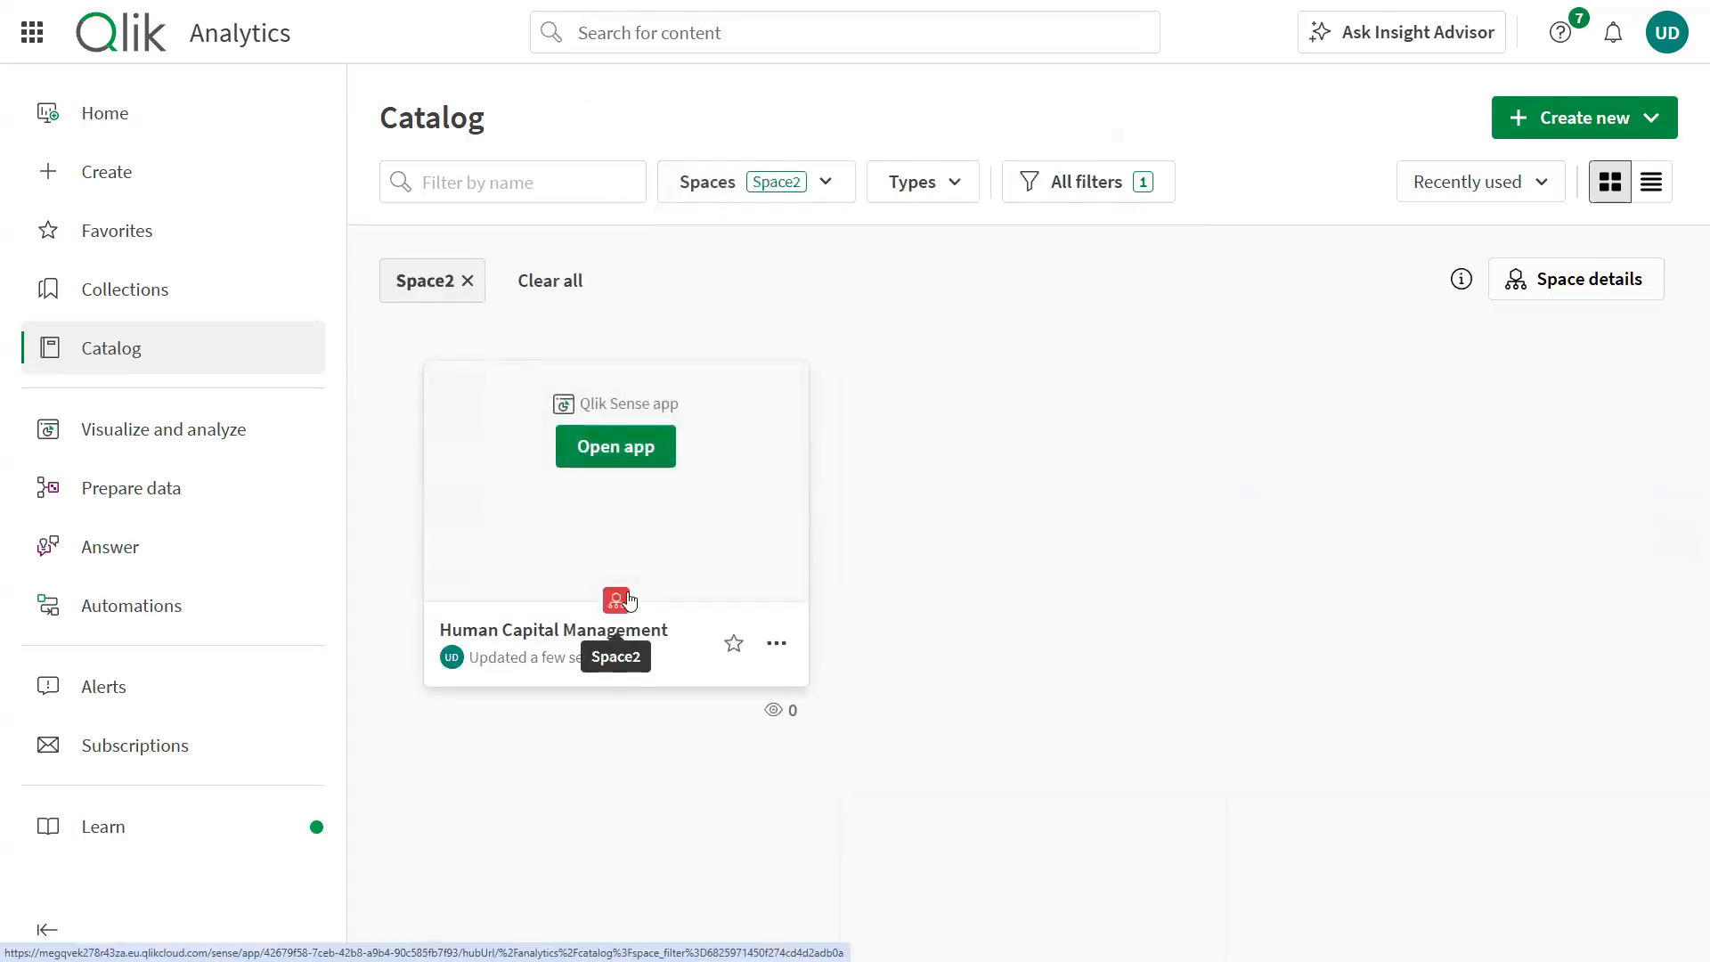
{"action": "left_click", "coordinate": [768, 181]}
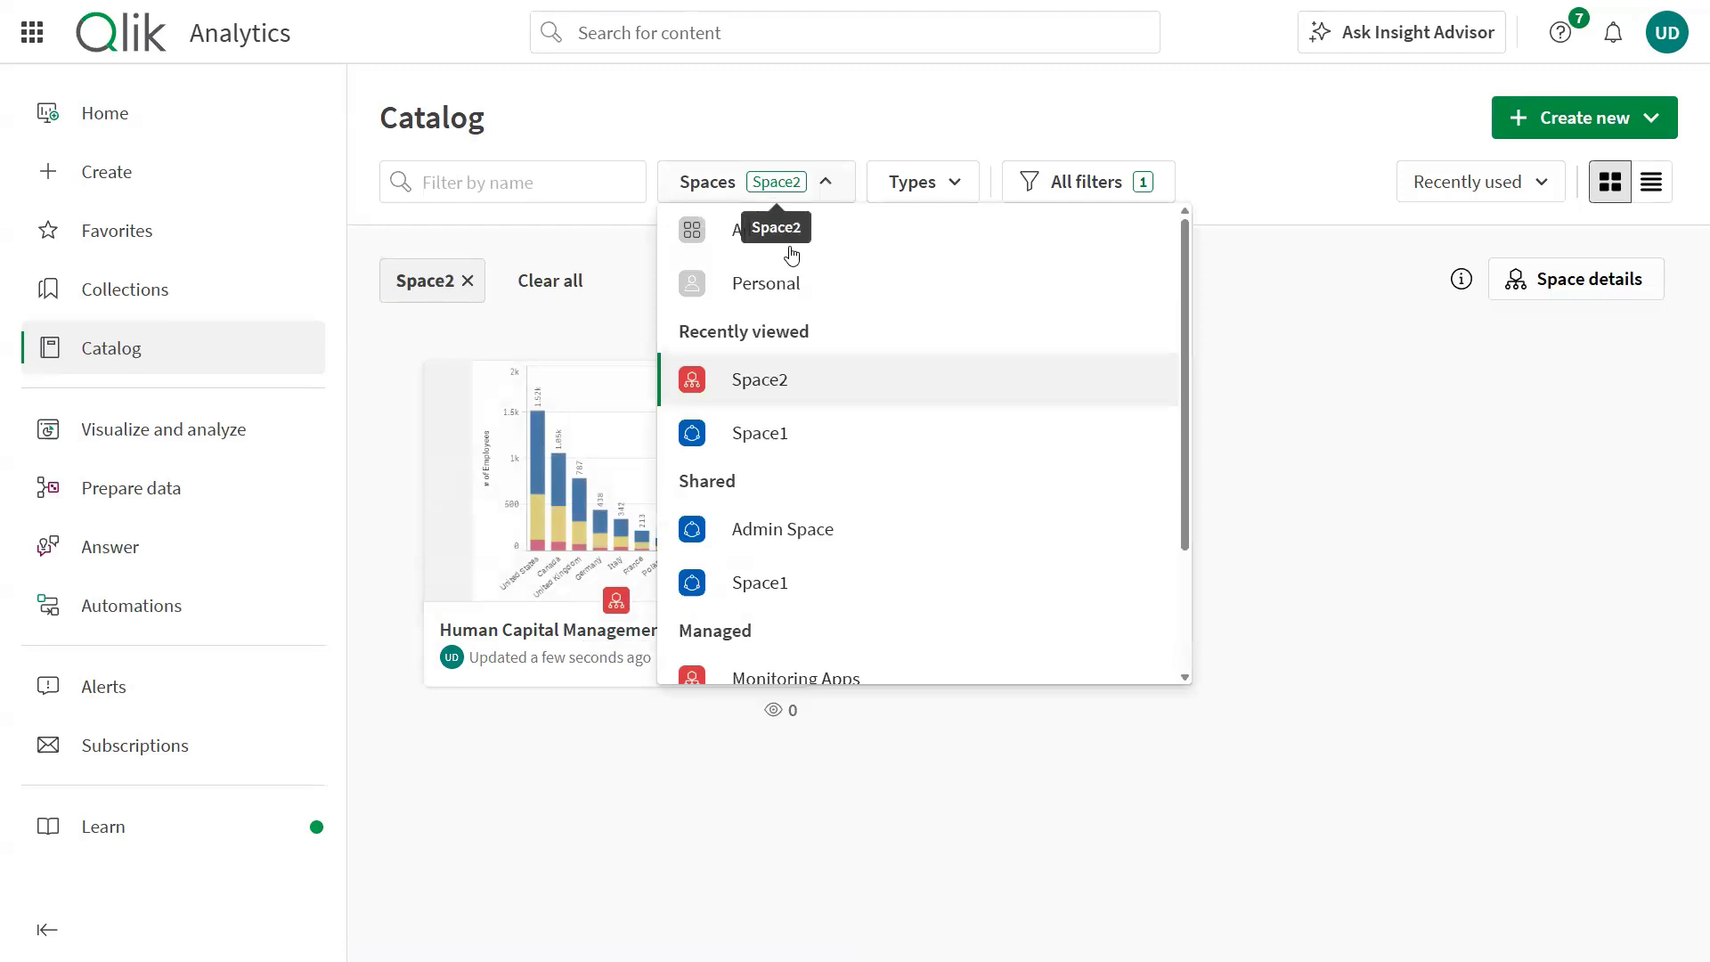
{"action": "left_click", "coordinate": [815, 431]}
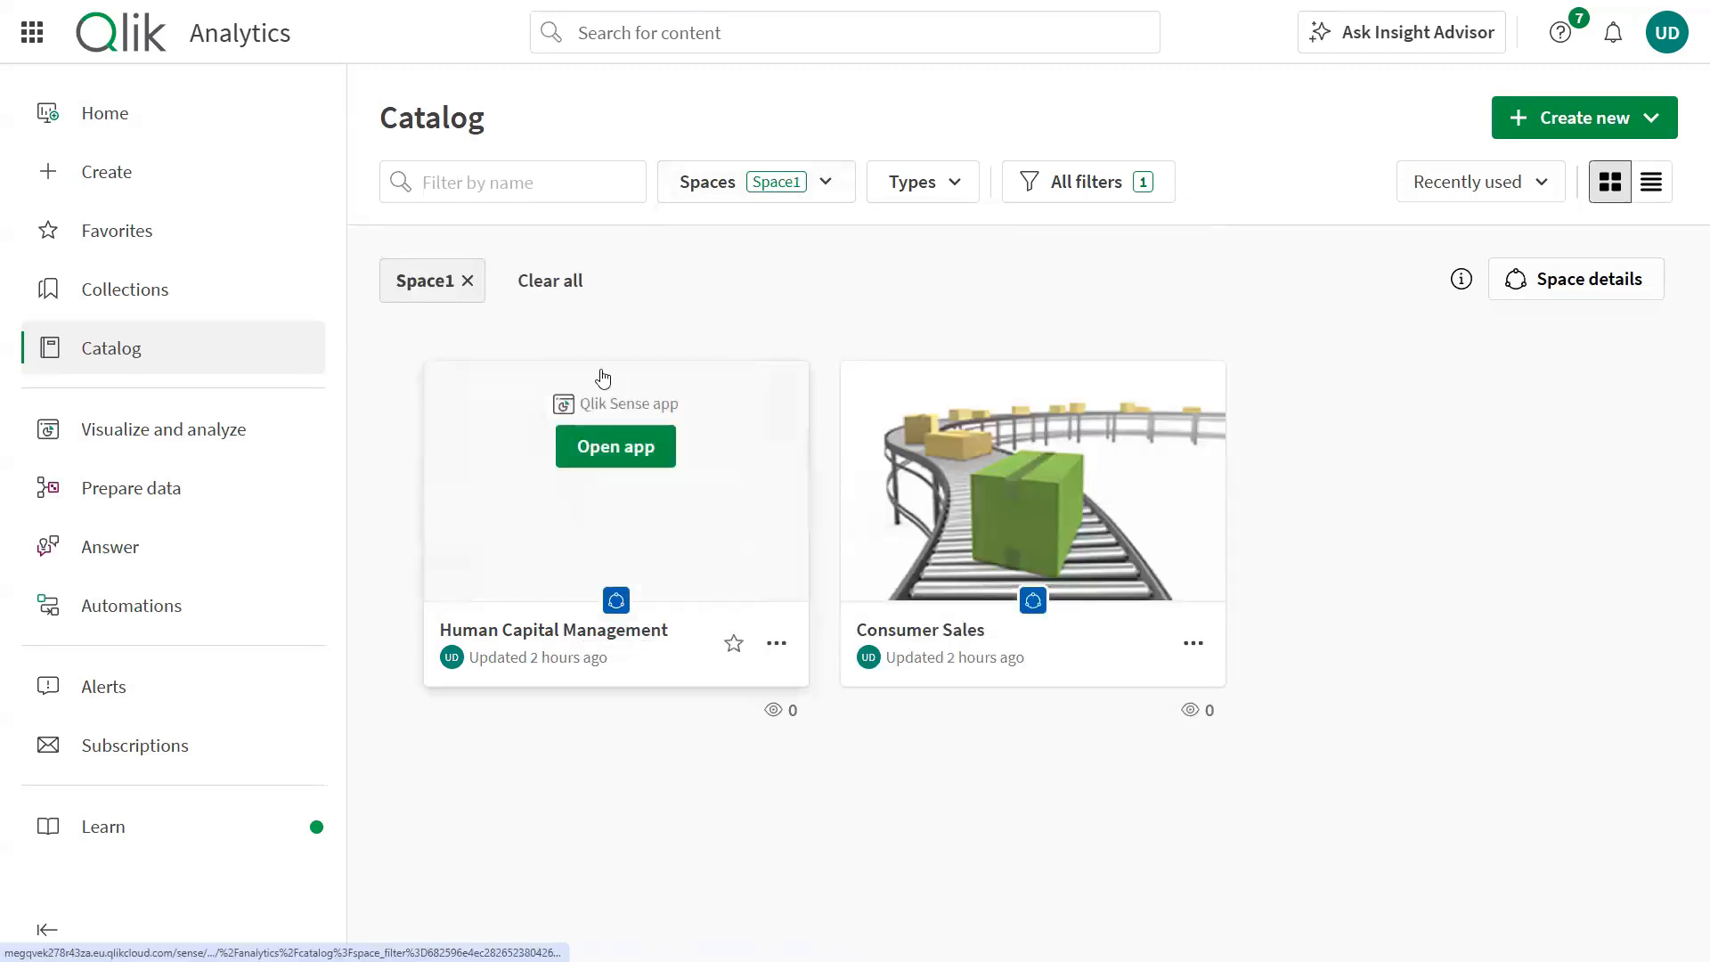
Step: Go to the spaces administration and review Space1's members and the roles available for new members, without adding anyone
{"action": "left_click", "coordinate": [31, 31]}
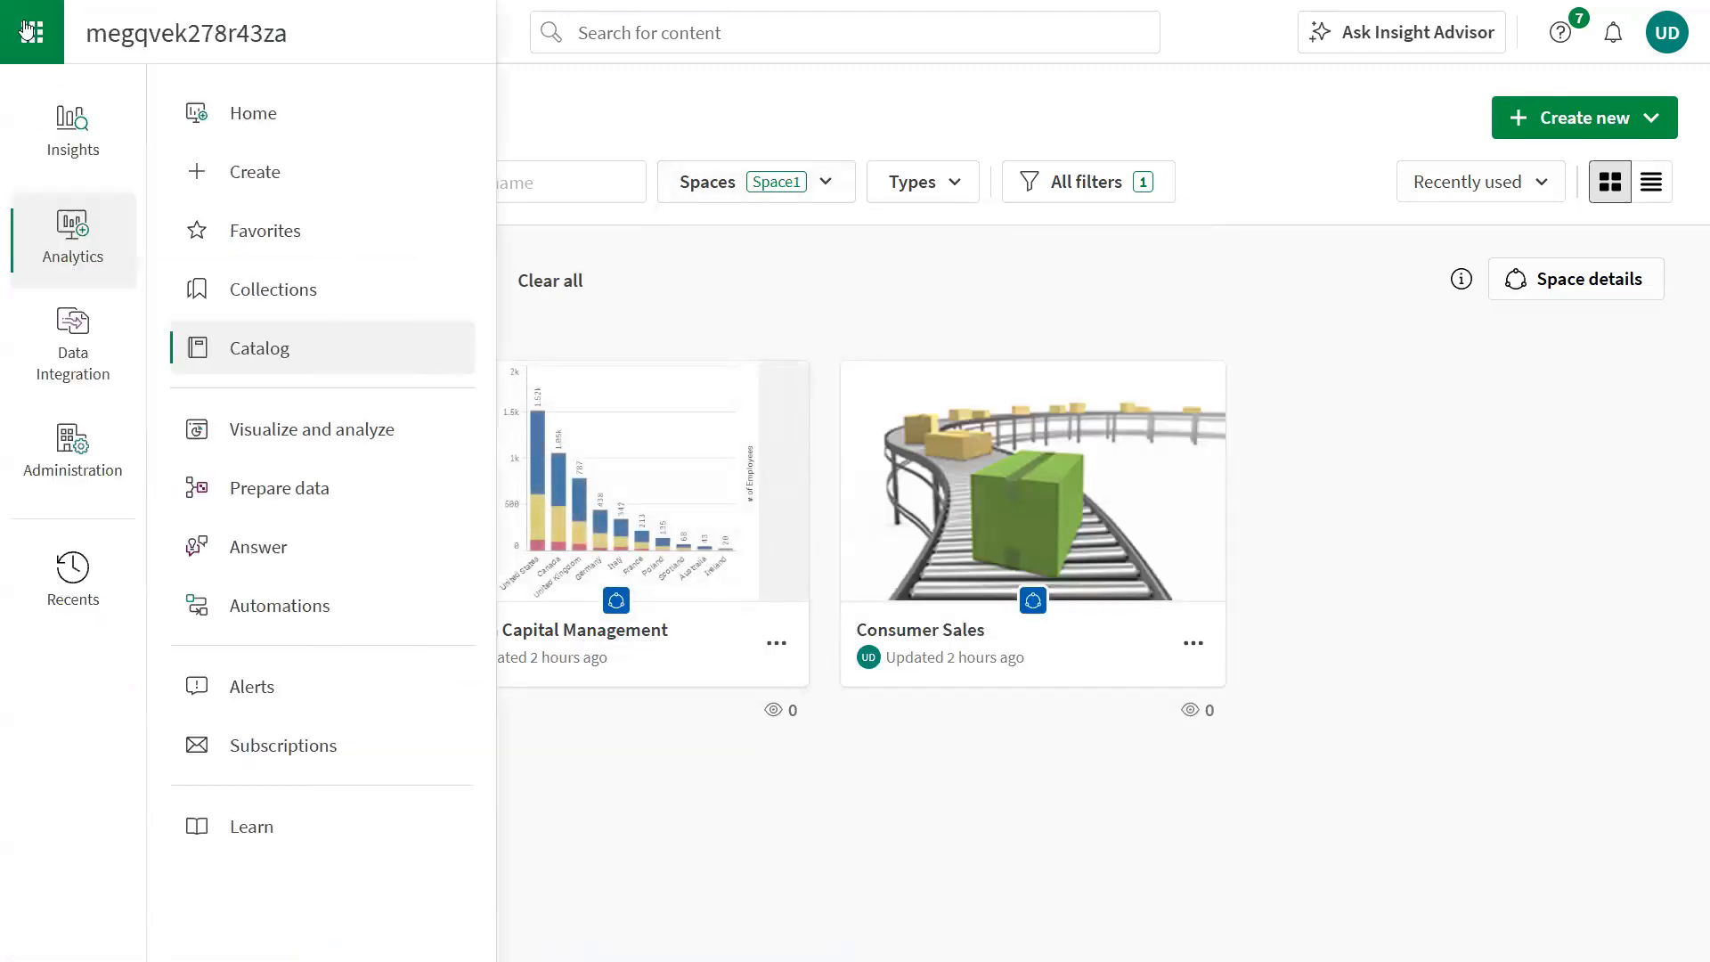
{"action": "left_click", "coordinate": [94, 466]}
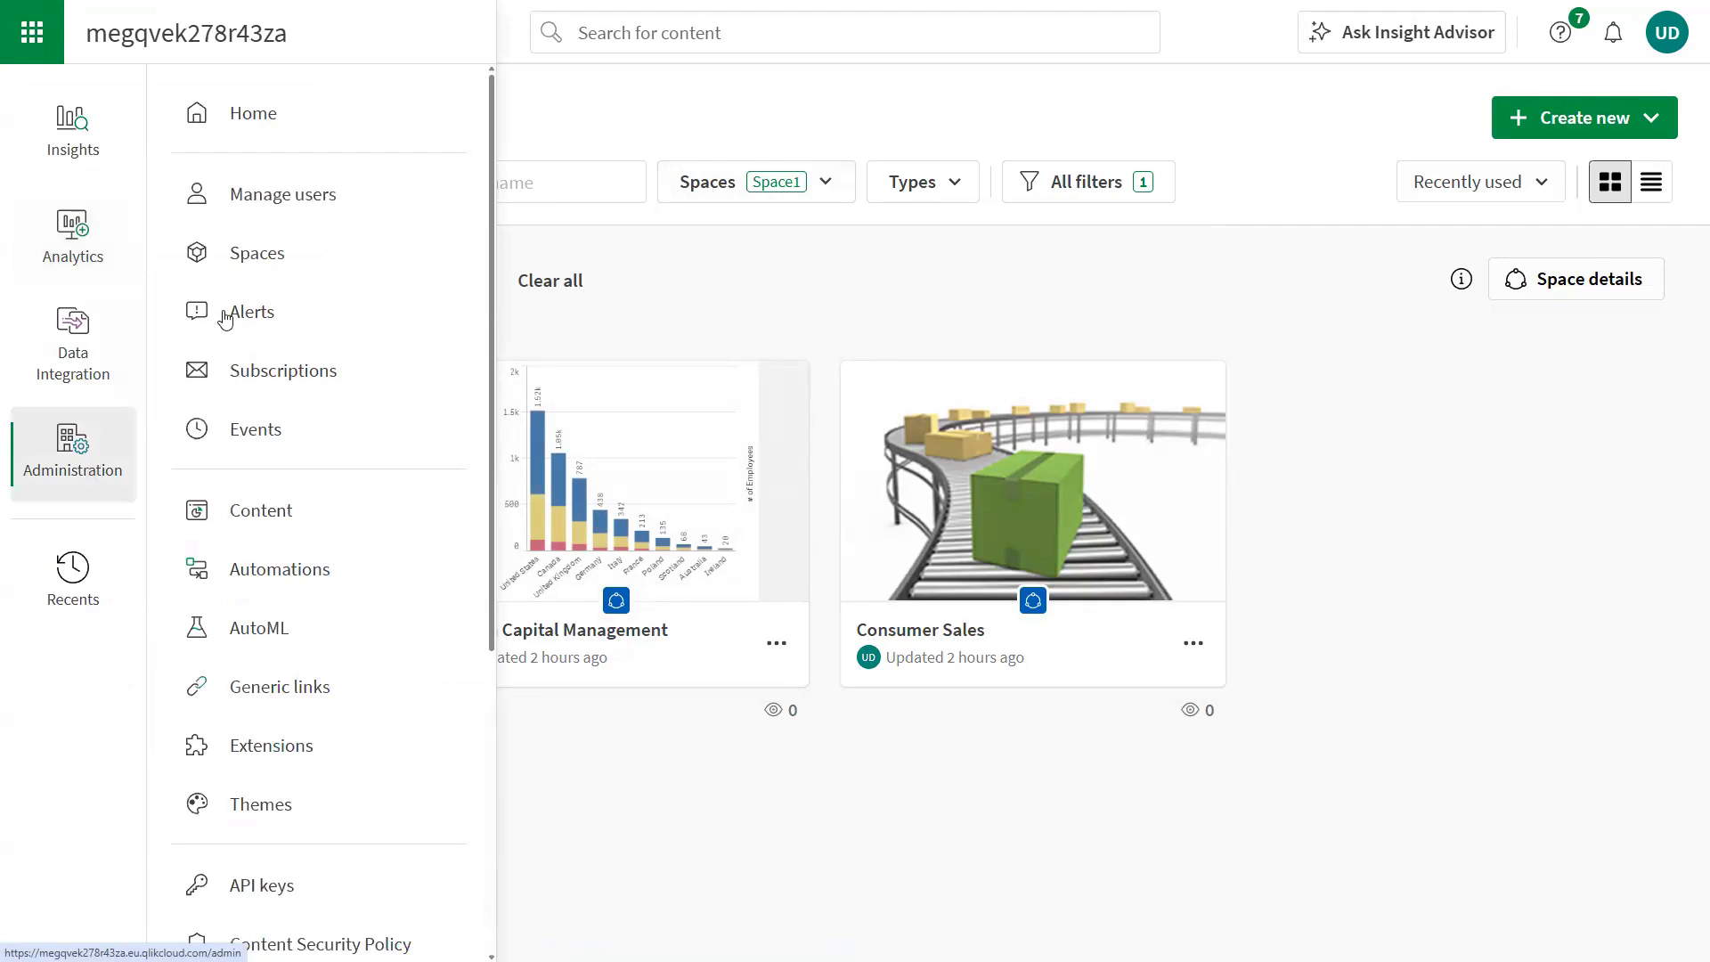
{"action": "left_click", "coordinate": [258, 271]}
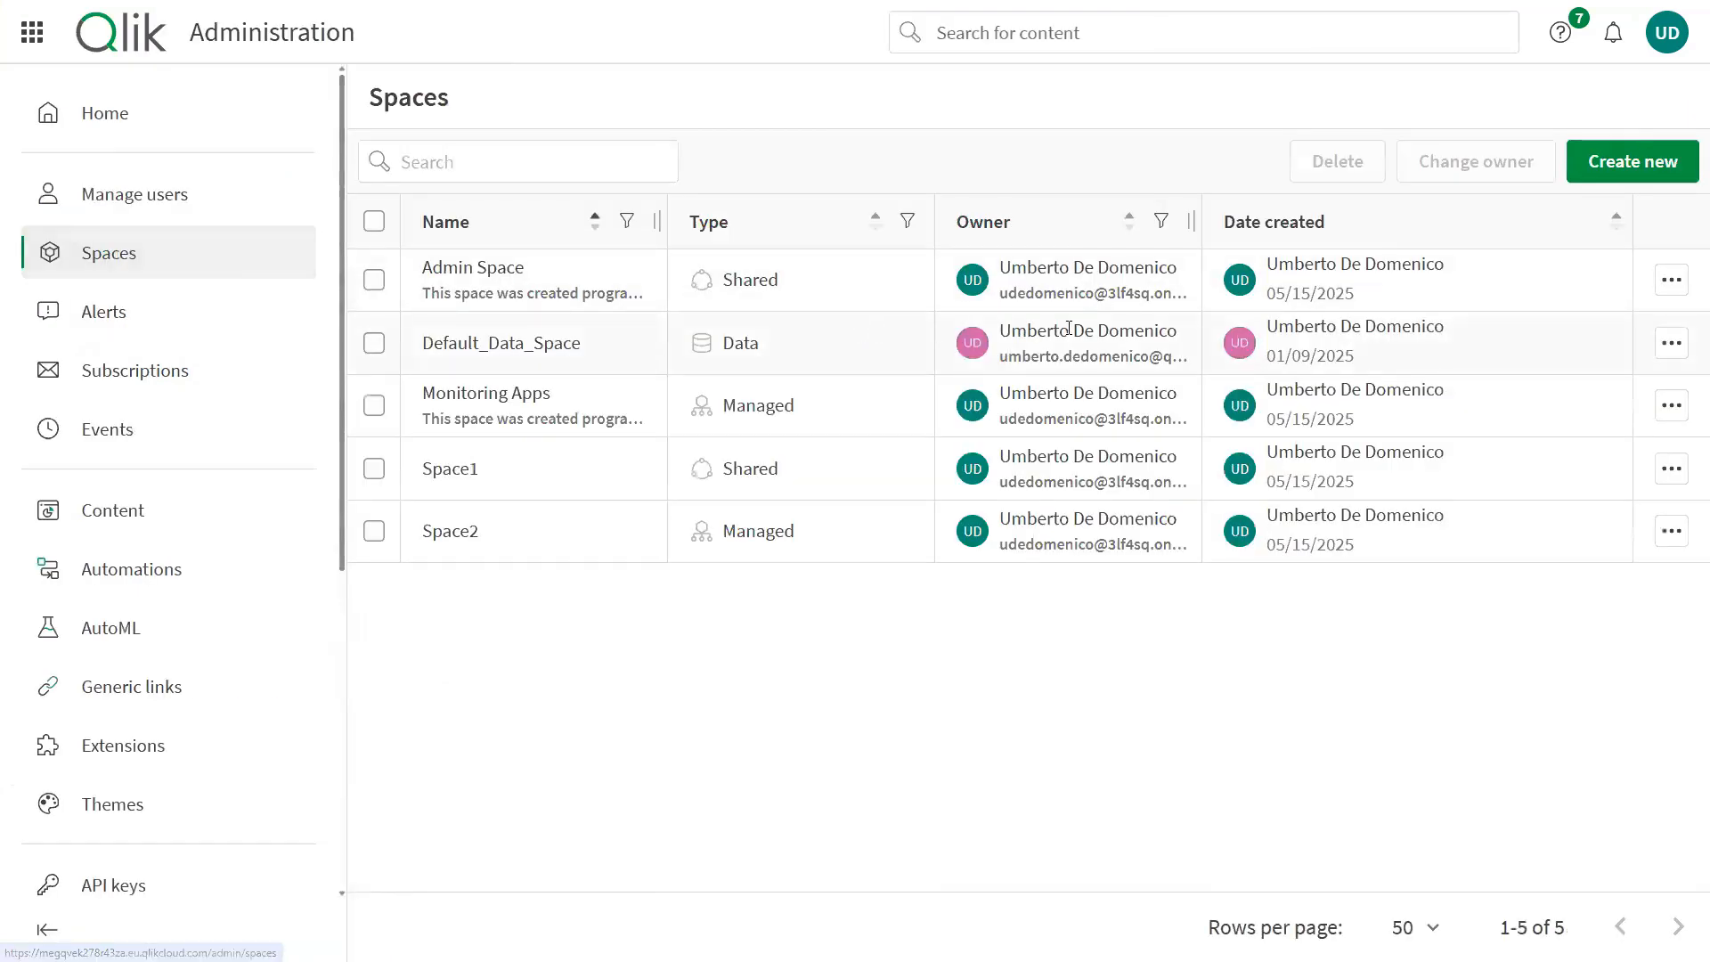
{"action": "left_click", "coordinate": [1671, 468]}
{"action": "left_click", "coordinate": [1608, 601]}
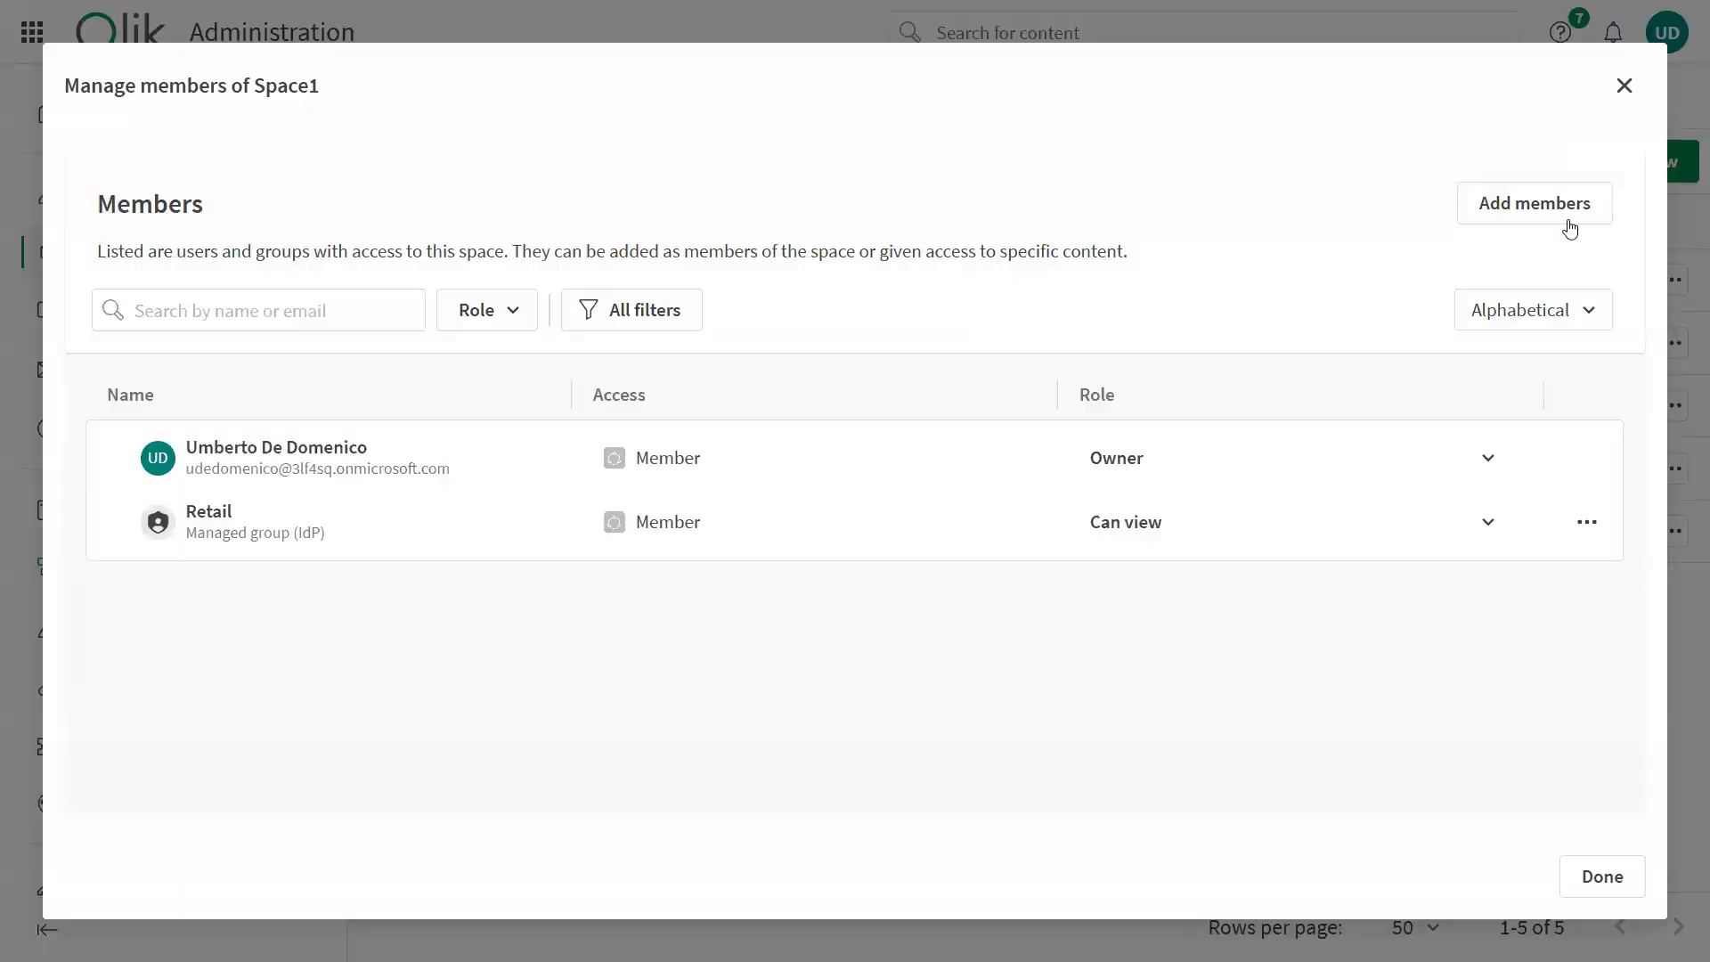
{"action": "left_click", "coordinate": [1569, 229]}
{"action": "left_click", "coordinate": [1084, 481]}
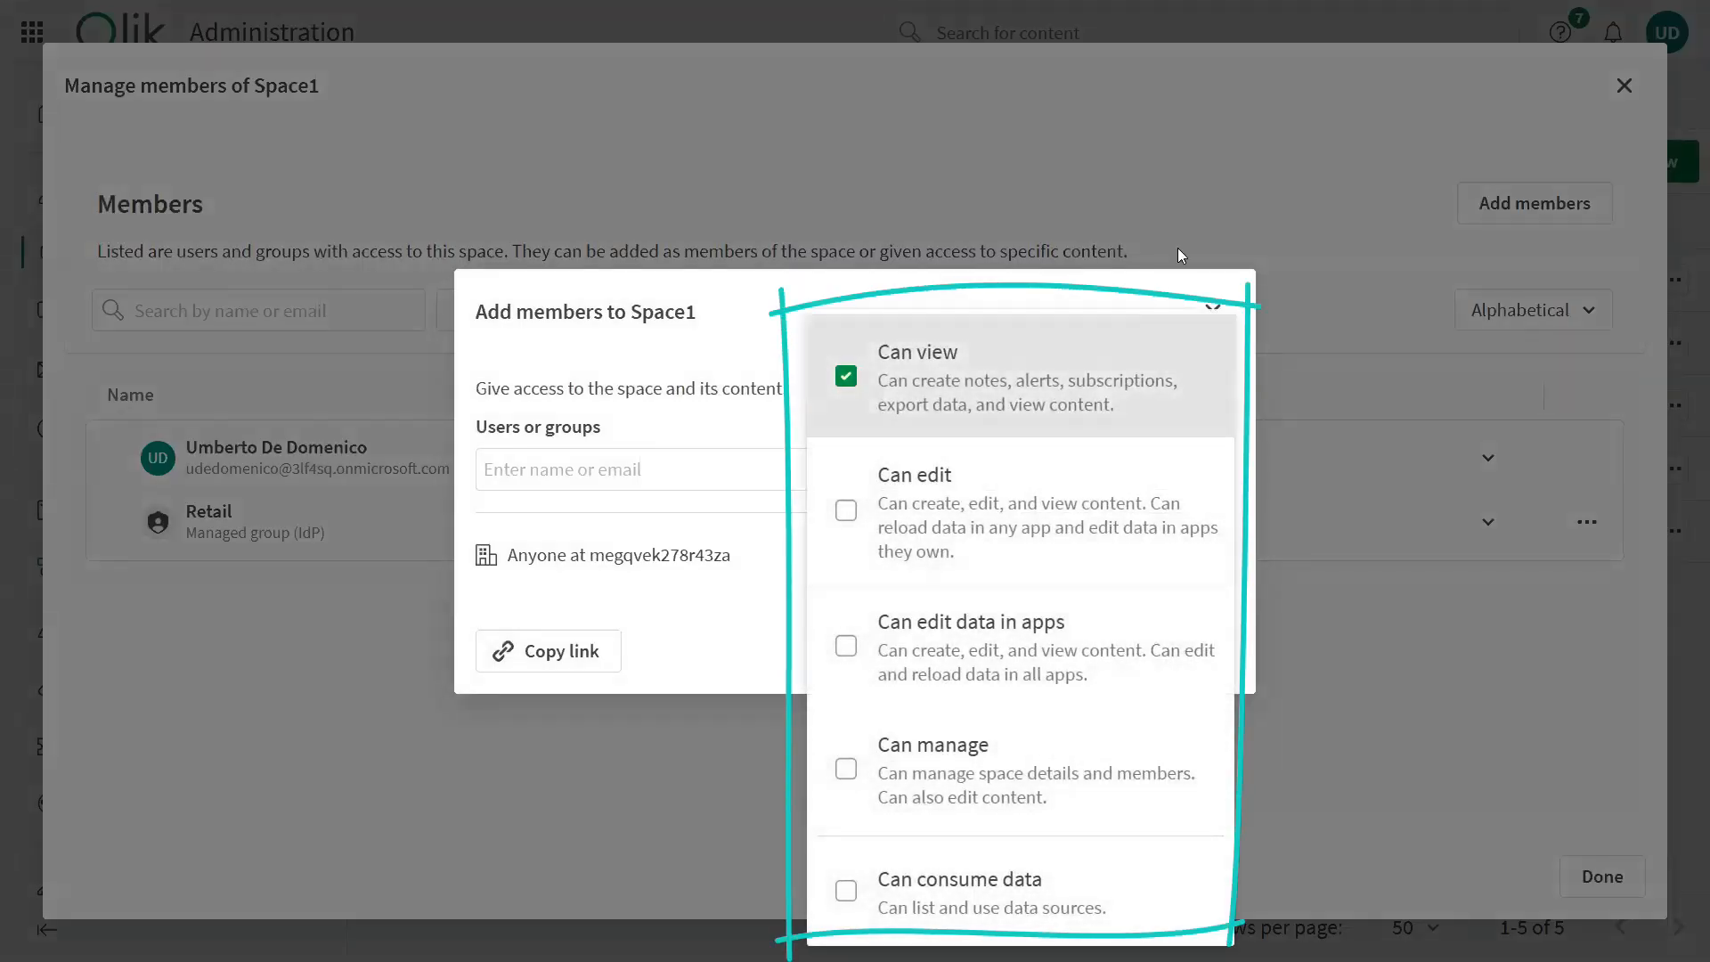
{"action": "left_click", "coordinate": [1213, 310]}
{"action": "left_click", "coordinate": [1213, 309]}
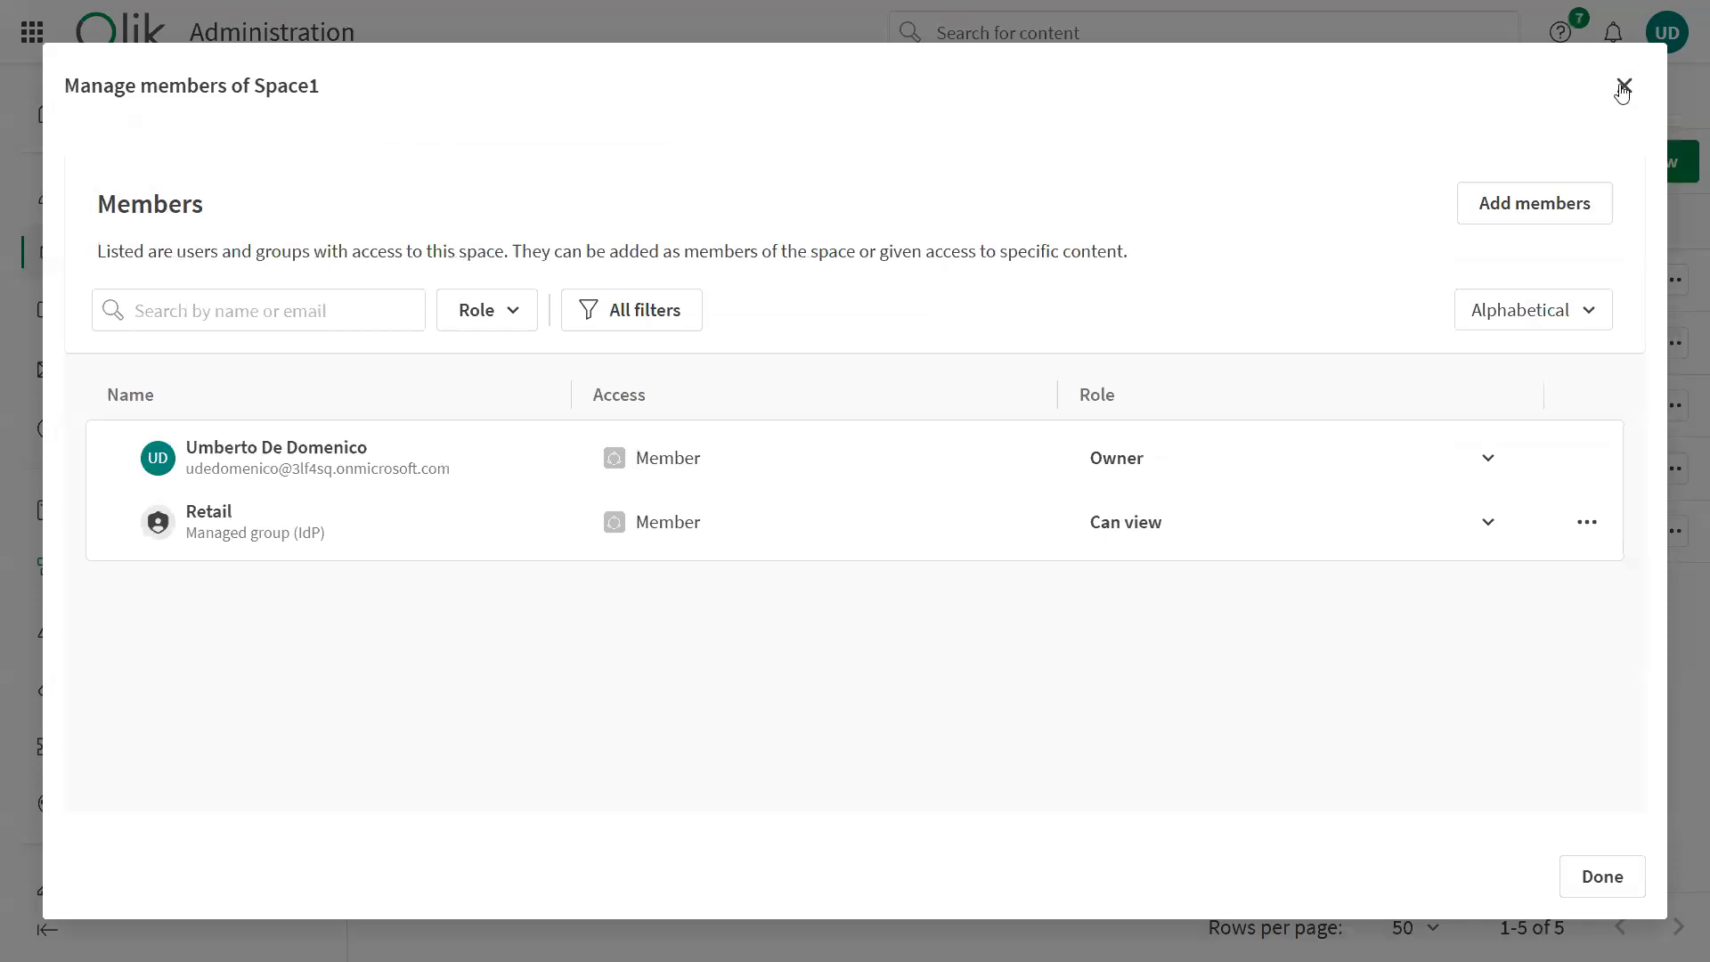
{"action": "left_click", "coordinate": [1623, 89]}
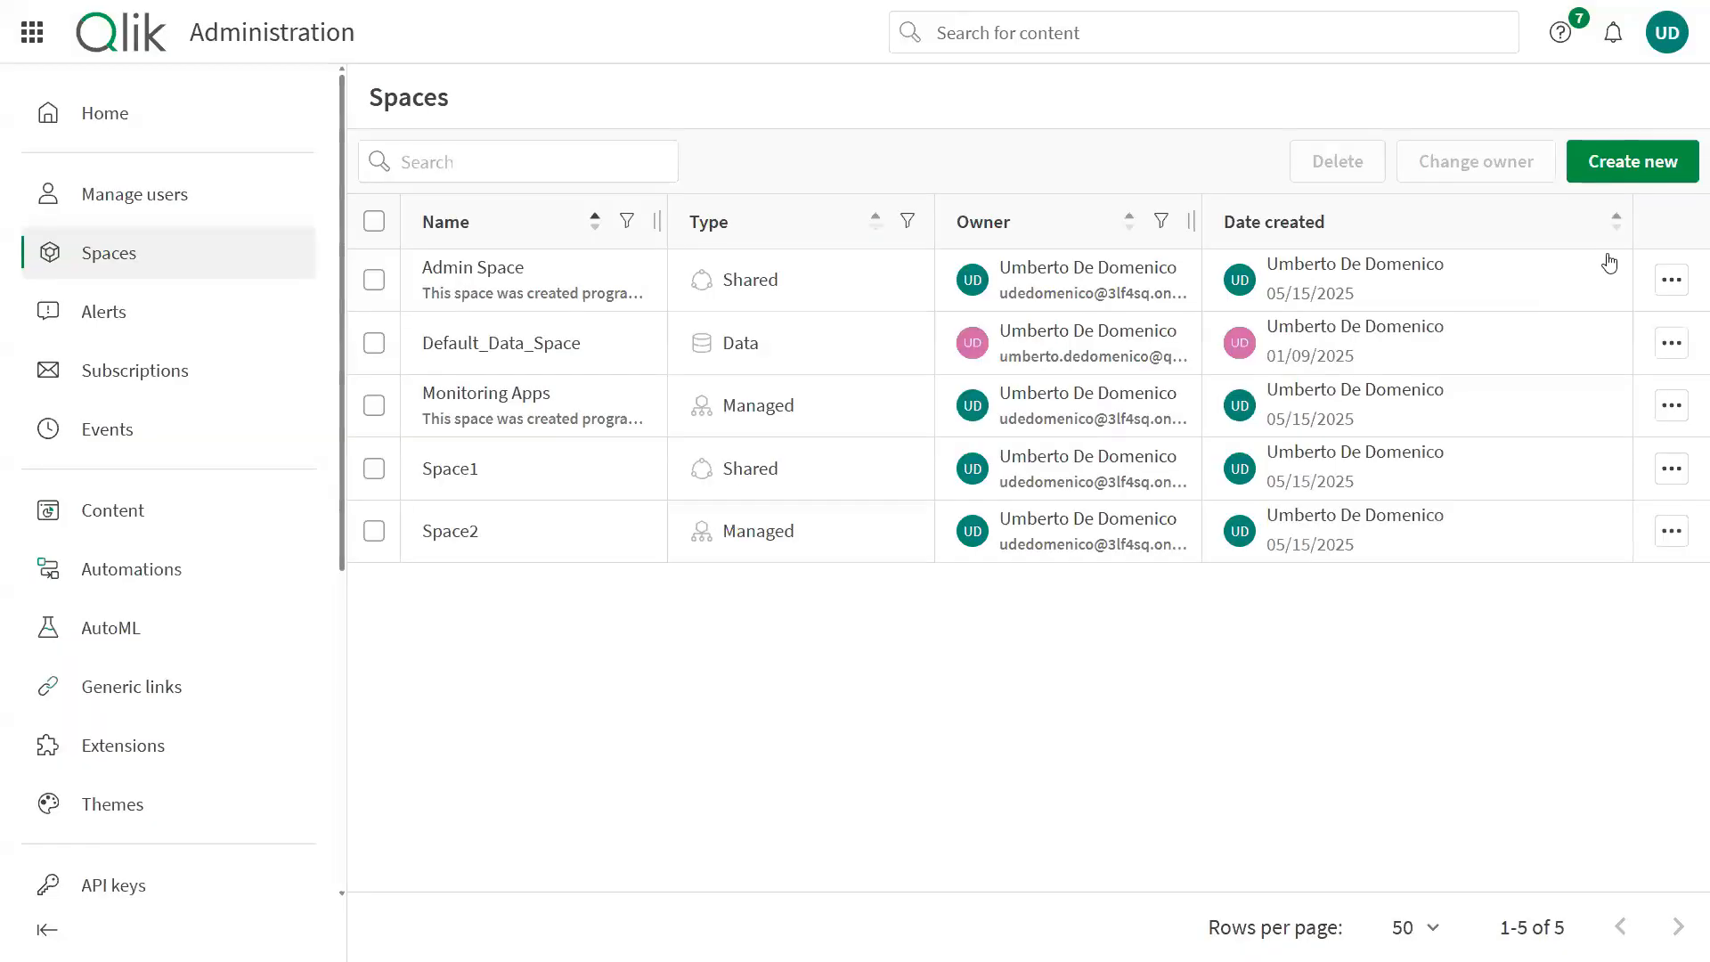
Step: Open the member management of Space2 and examine the roles that can be assigned to new members
{"action": "left_click", "coordinate": [1671, 533]}
{"action": "left_click", "coordinate": [1641, 668]}
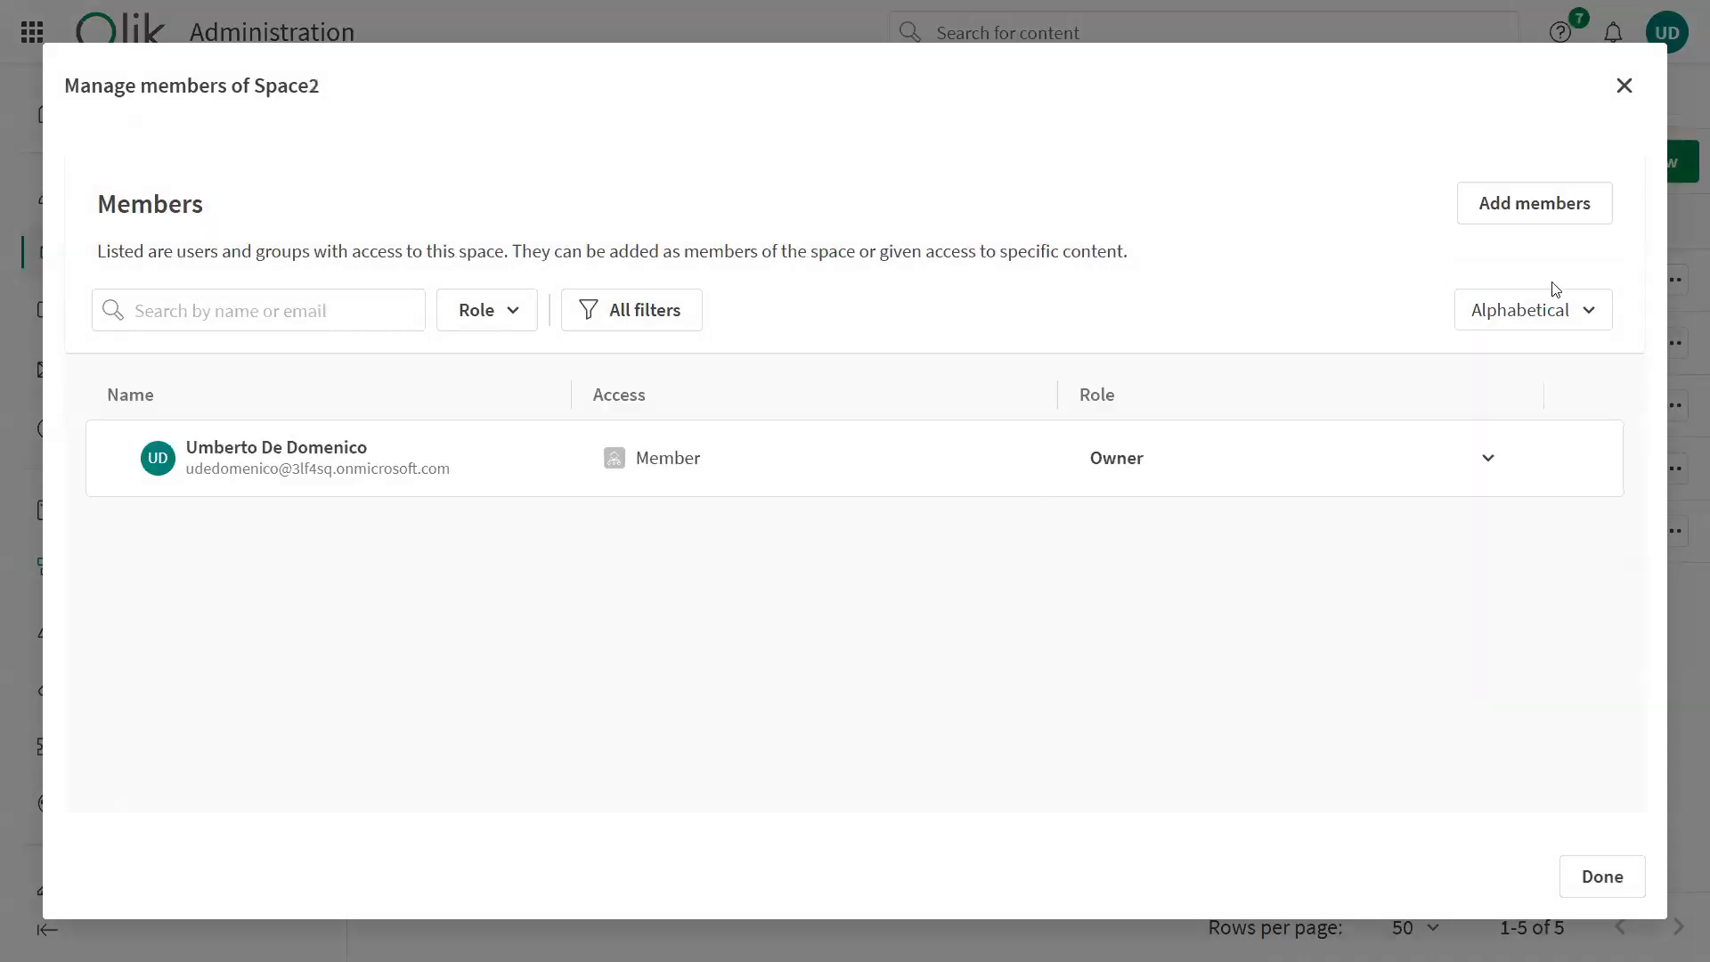
{"action": "left_click", "coordinate": [1568, 208]}
{"action": "left_click", "coordinate": [1165, 478]}
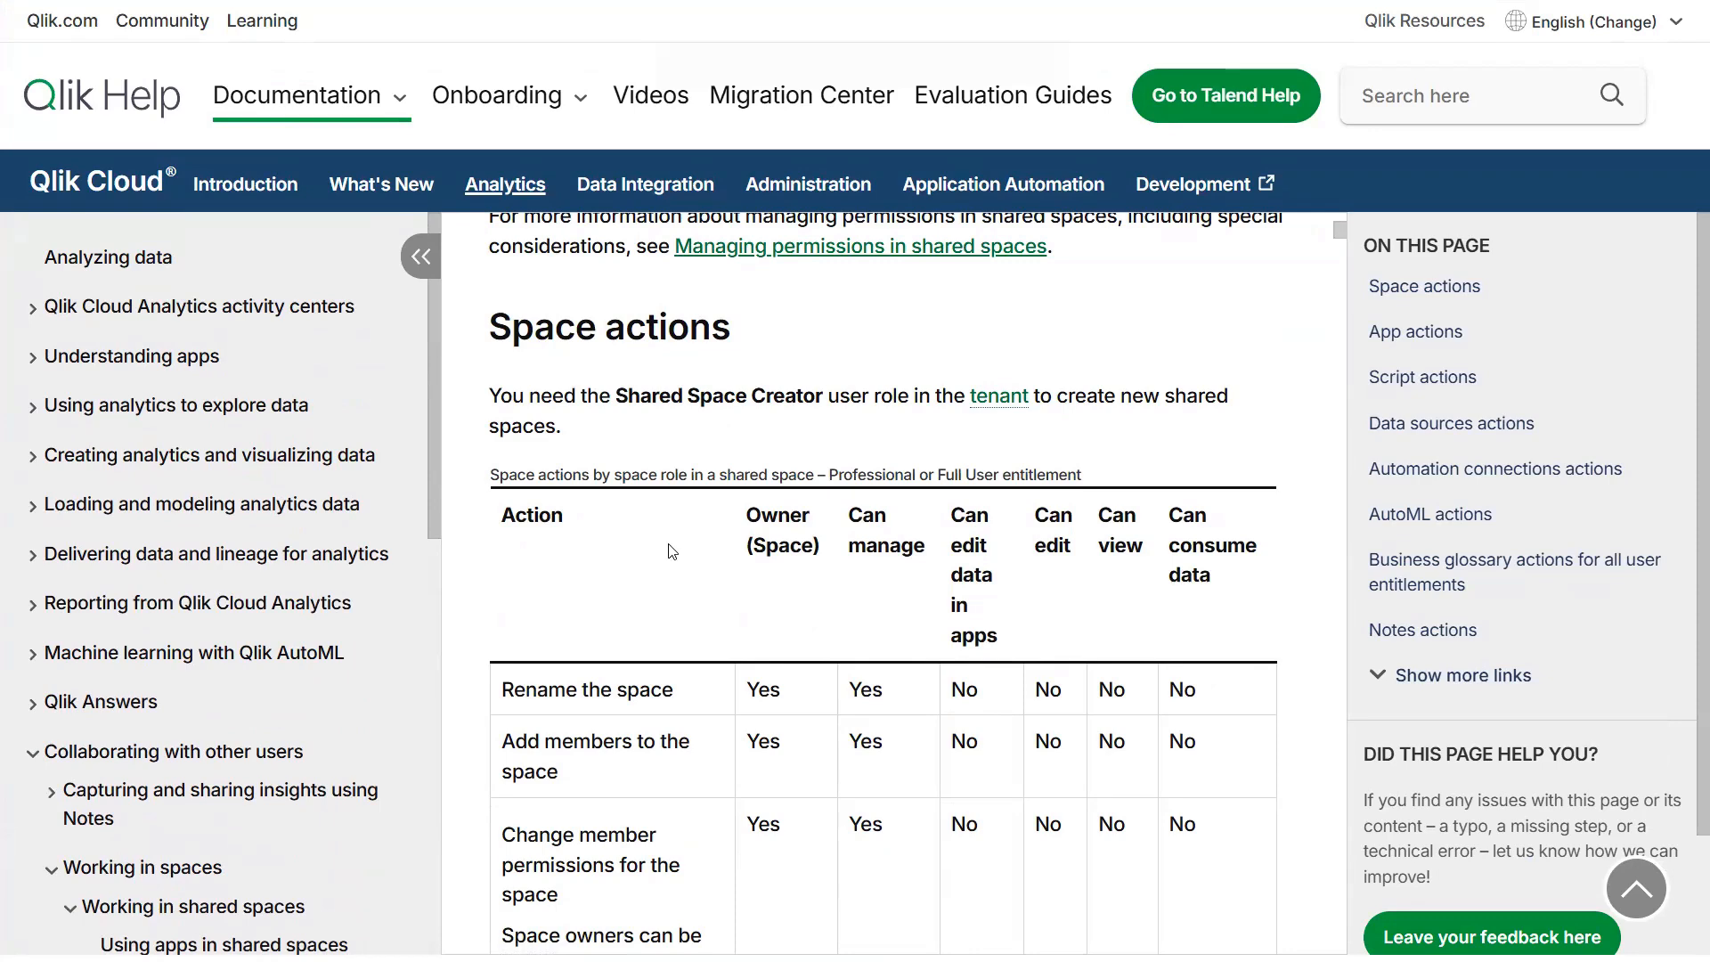
Step: Read the Qlik Help table of space actions by role in a shared space, focusing on the Can manage role
{"action": "scroll", "coordinate": [672, 551], "scroll_direction": "down", "scroll_amount": 1}
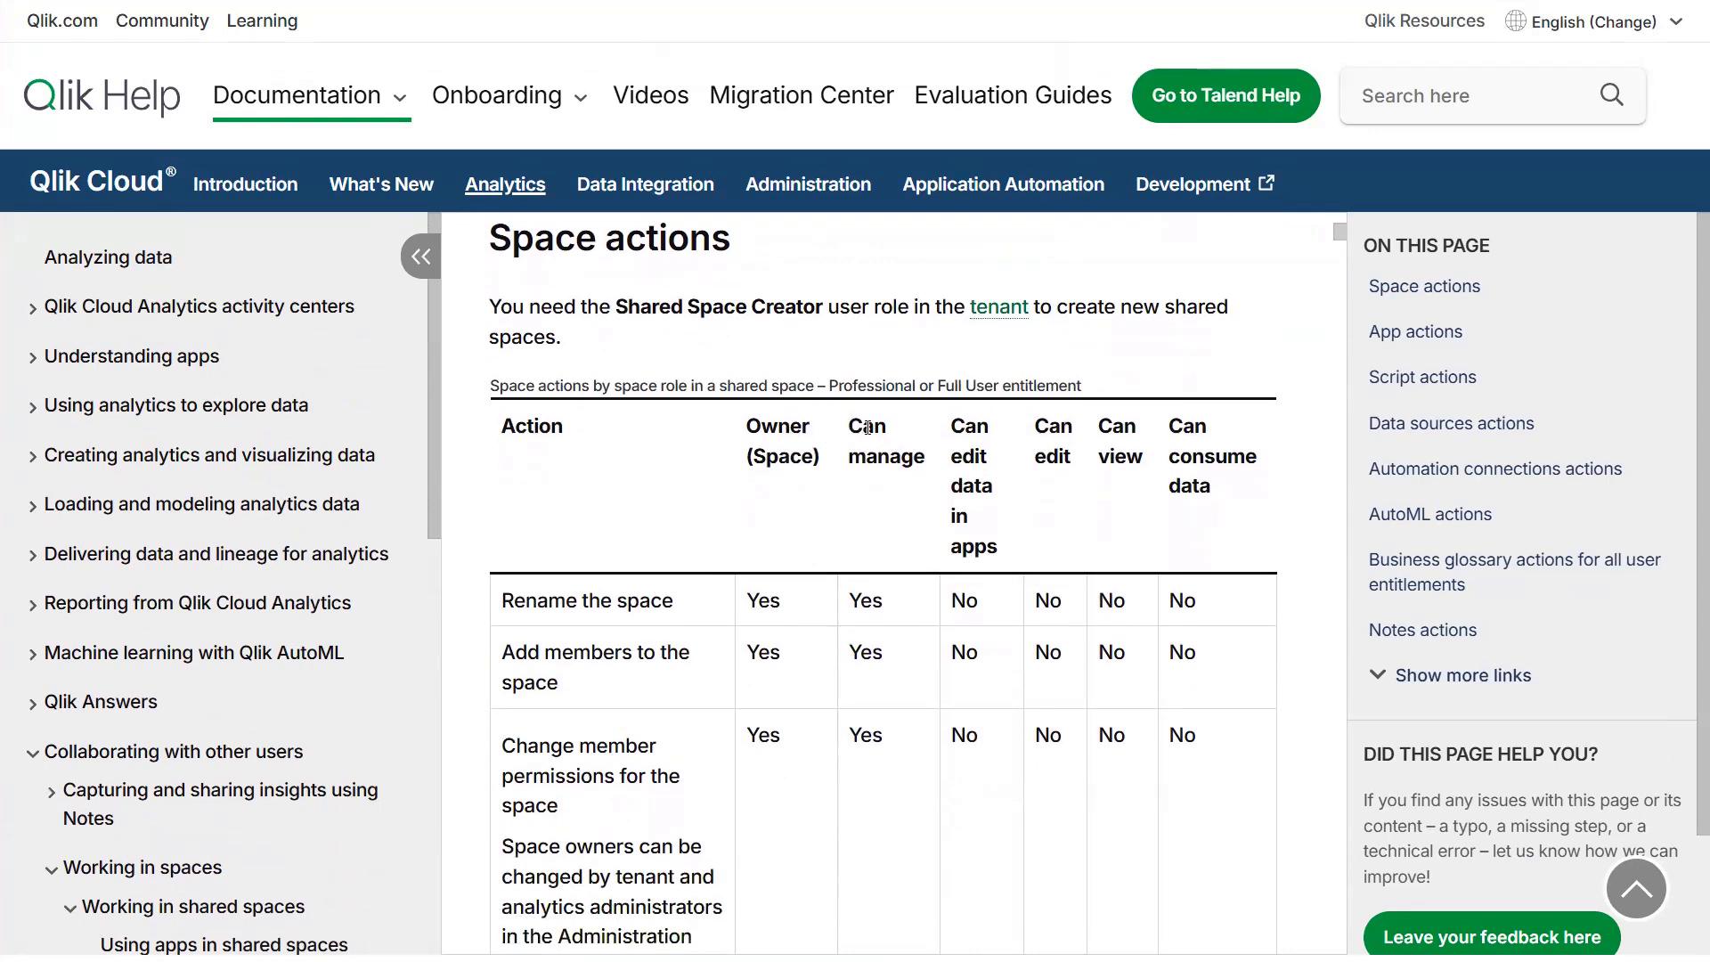
{"action": "left_click_drag", "start_coordinate": [857, 431], "coordinate": [930, 468]}
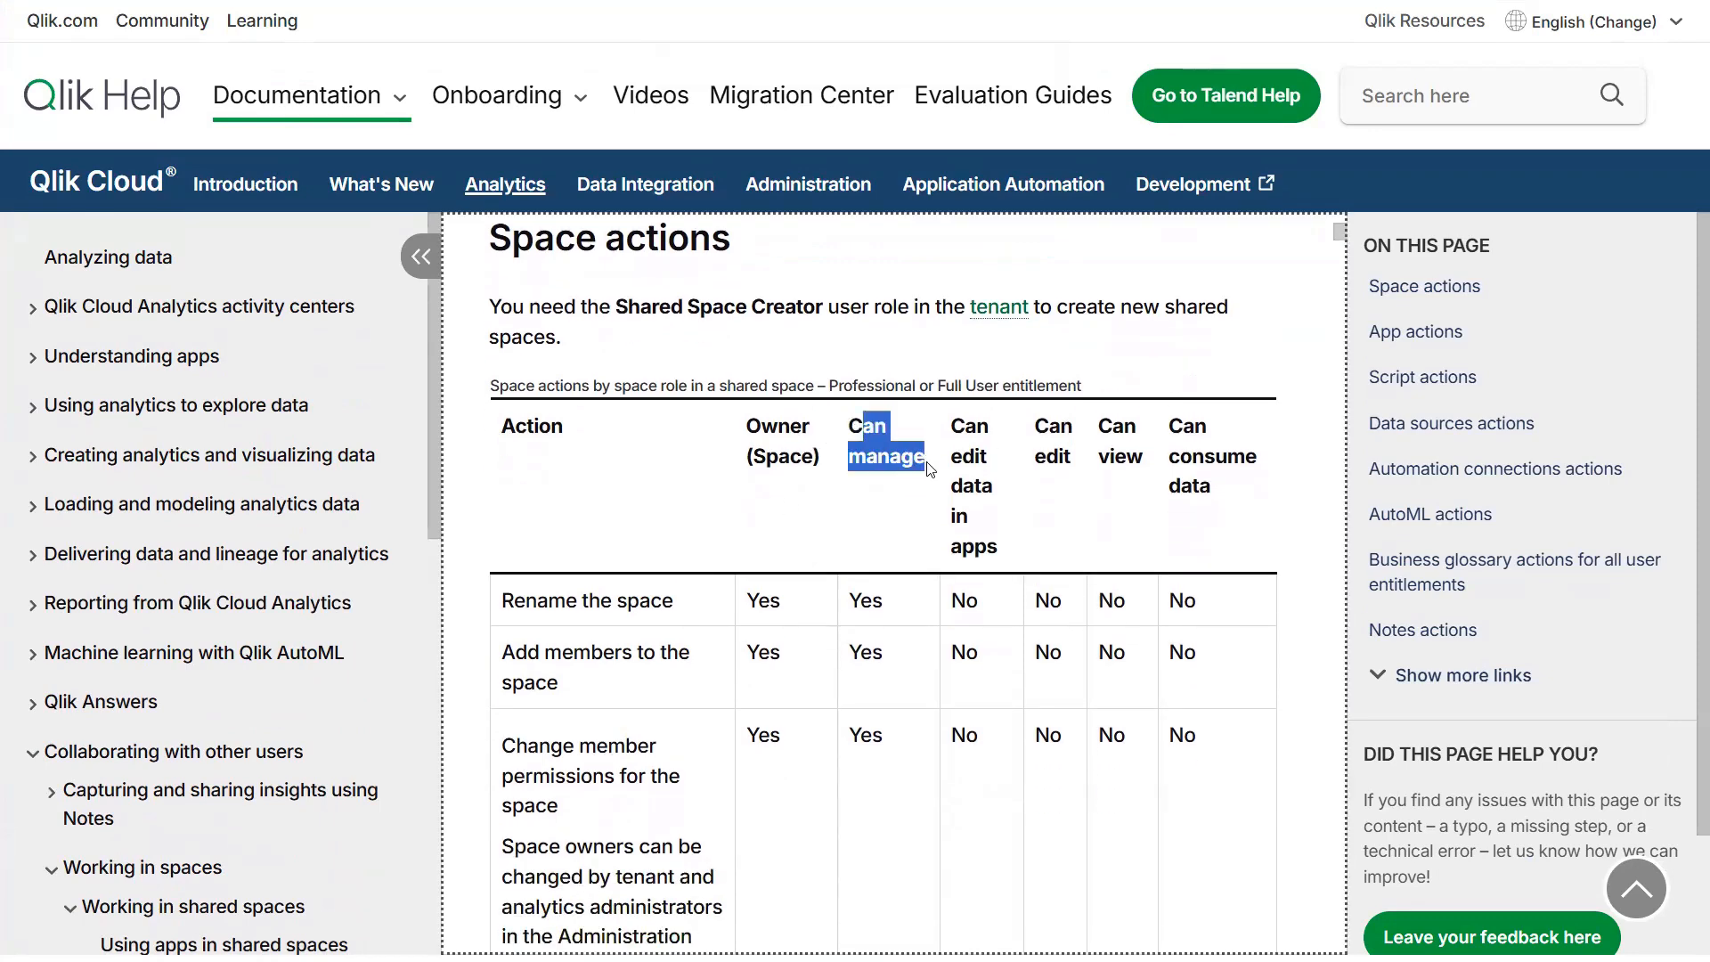
{"action": "scroll", "coordinate": [931, 469], "scroll_direction": "down", "scroll_amount": 2}
{"action": "scroll", "coordinate": [919, 489], "scroll_direction": "up", "scroll_amount": 2}
{"action": "scroll", "coordinate": [623, 374], "scroll_direction": "down", "scroll_amount": 9}
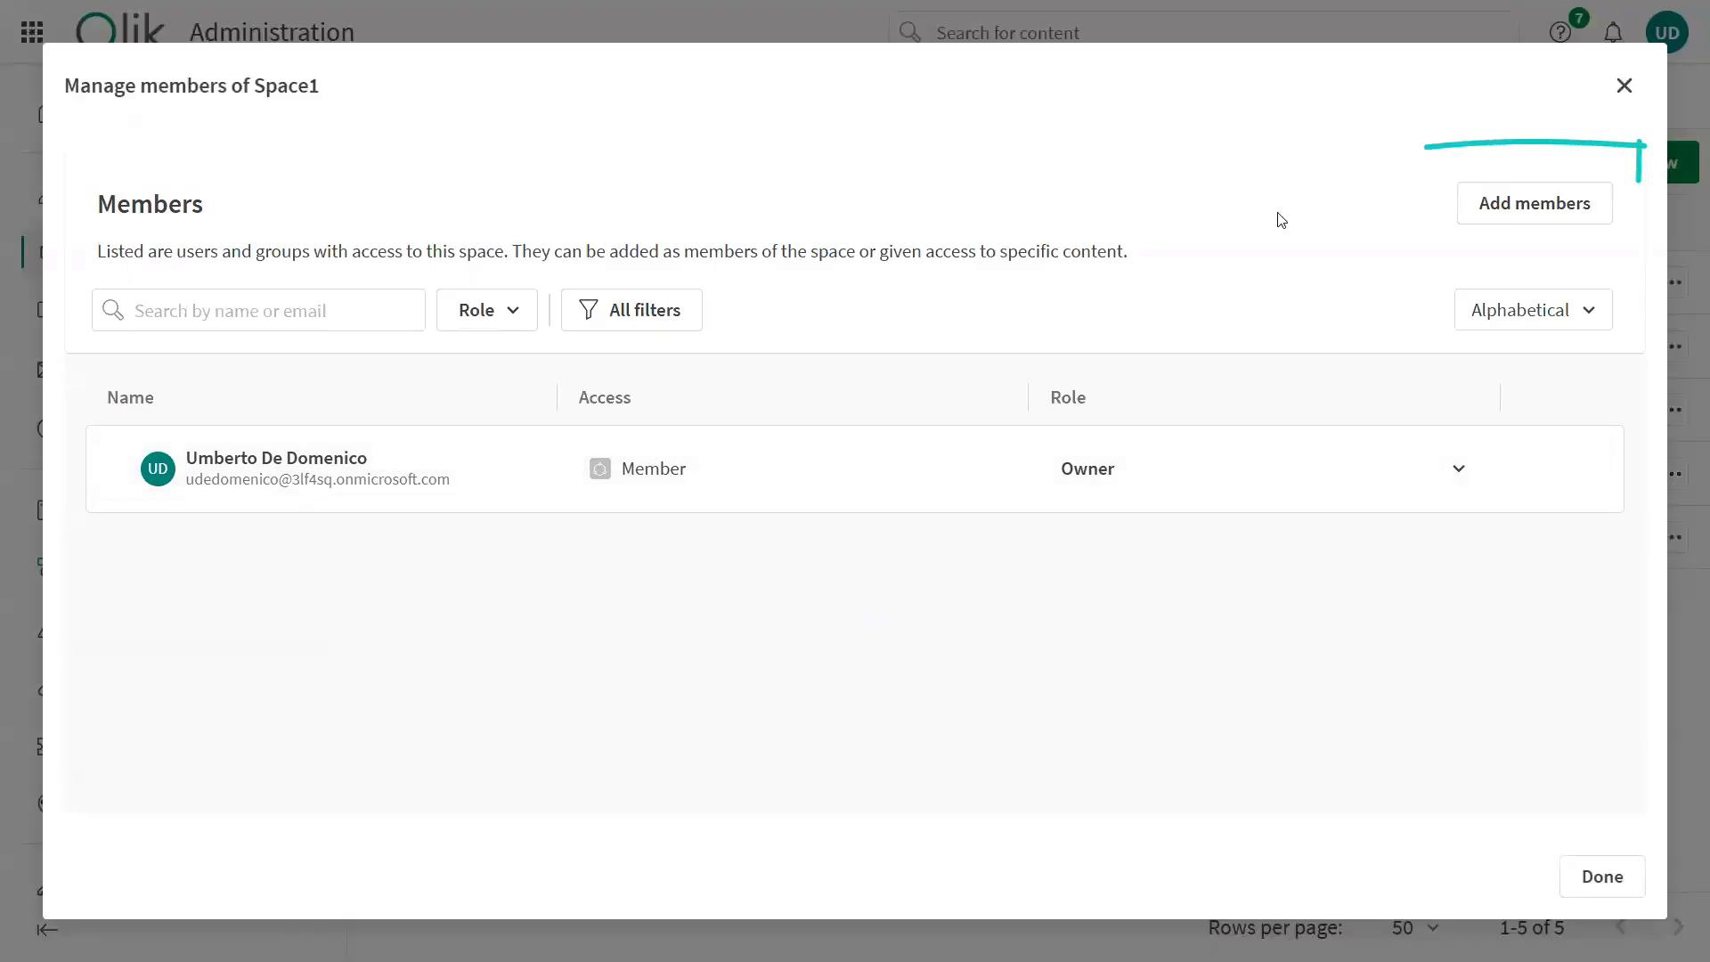
Step: Add the managed group Retail to Space1 with the Can view role and finish managing its members
{"action": "left_click", "coordinate": [1535, 205]}
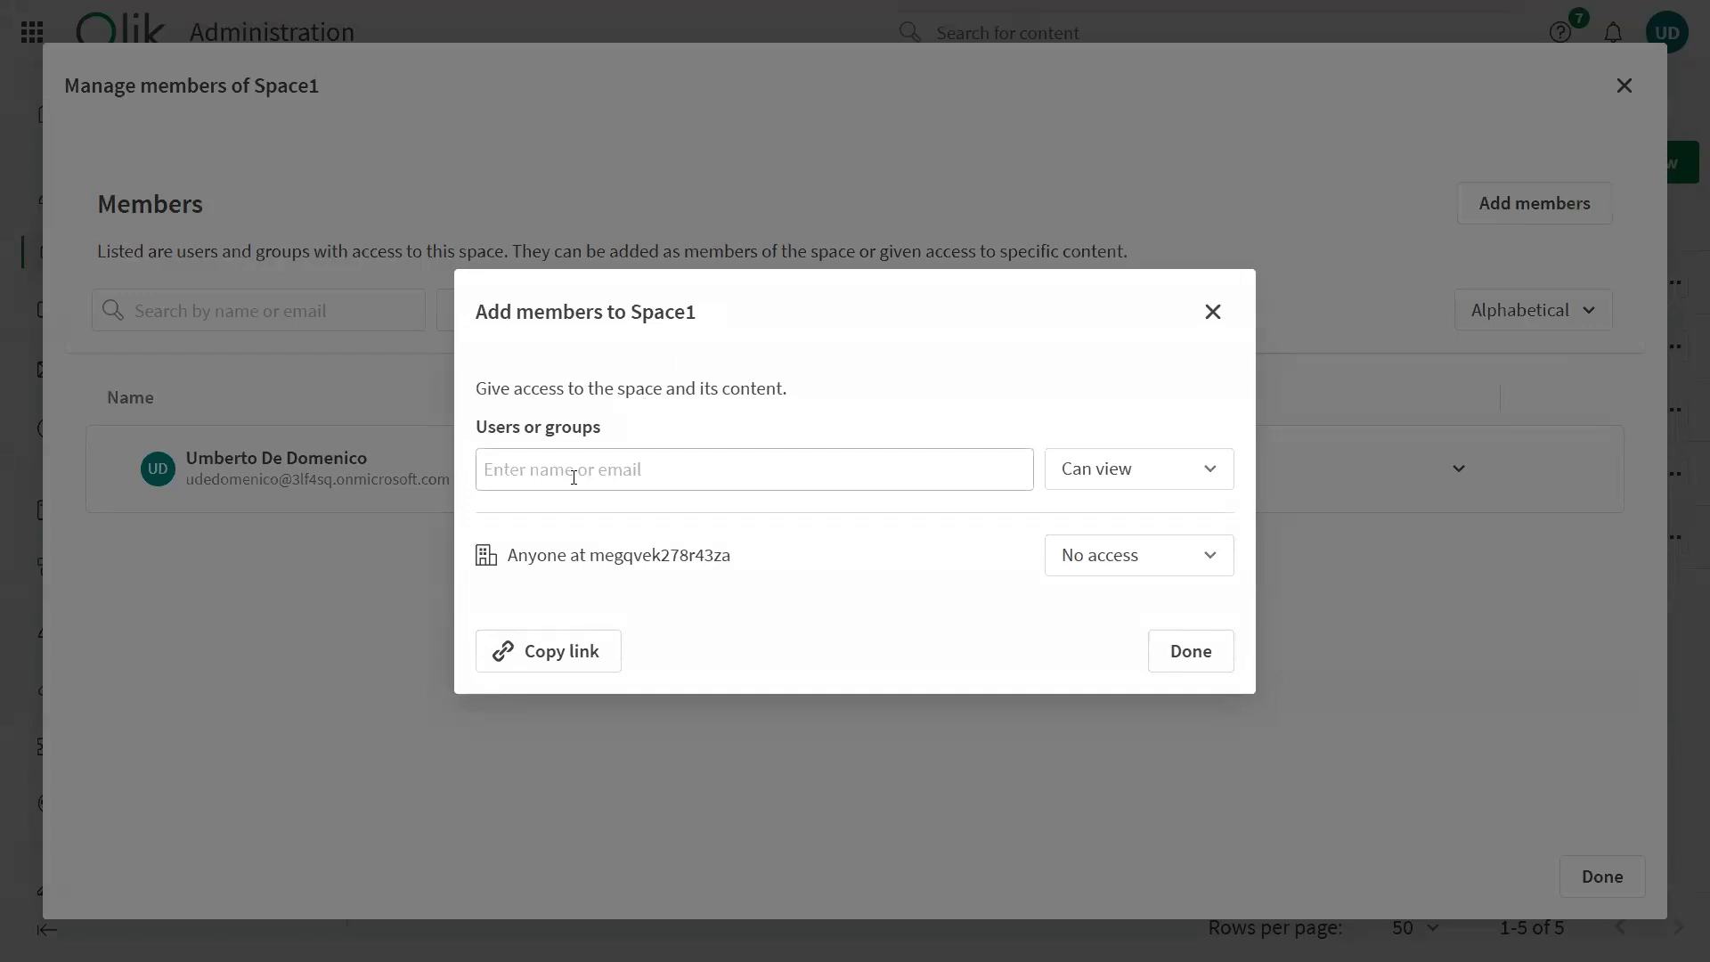
{"action": "left_click", "coordinate": [573, 477]}
{"action": "type", "text": "ret"}
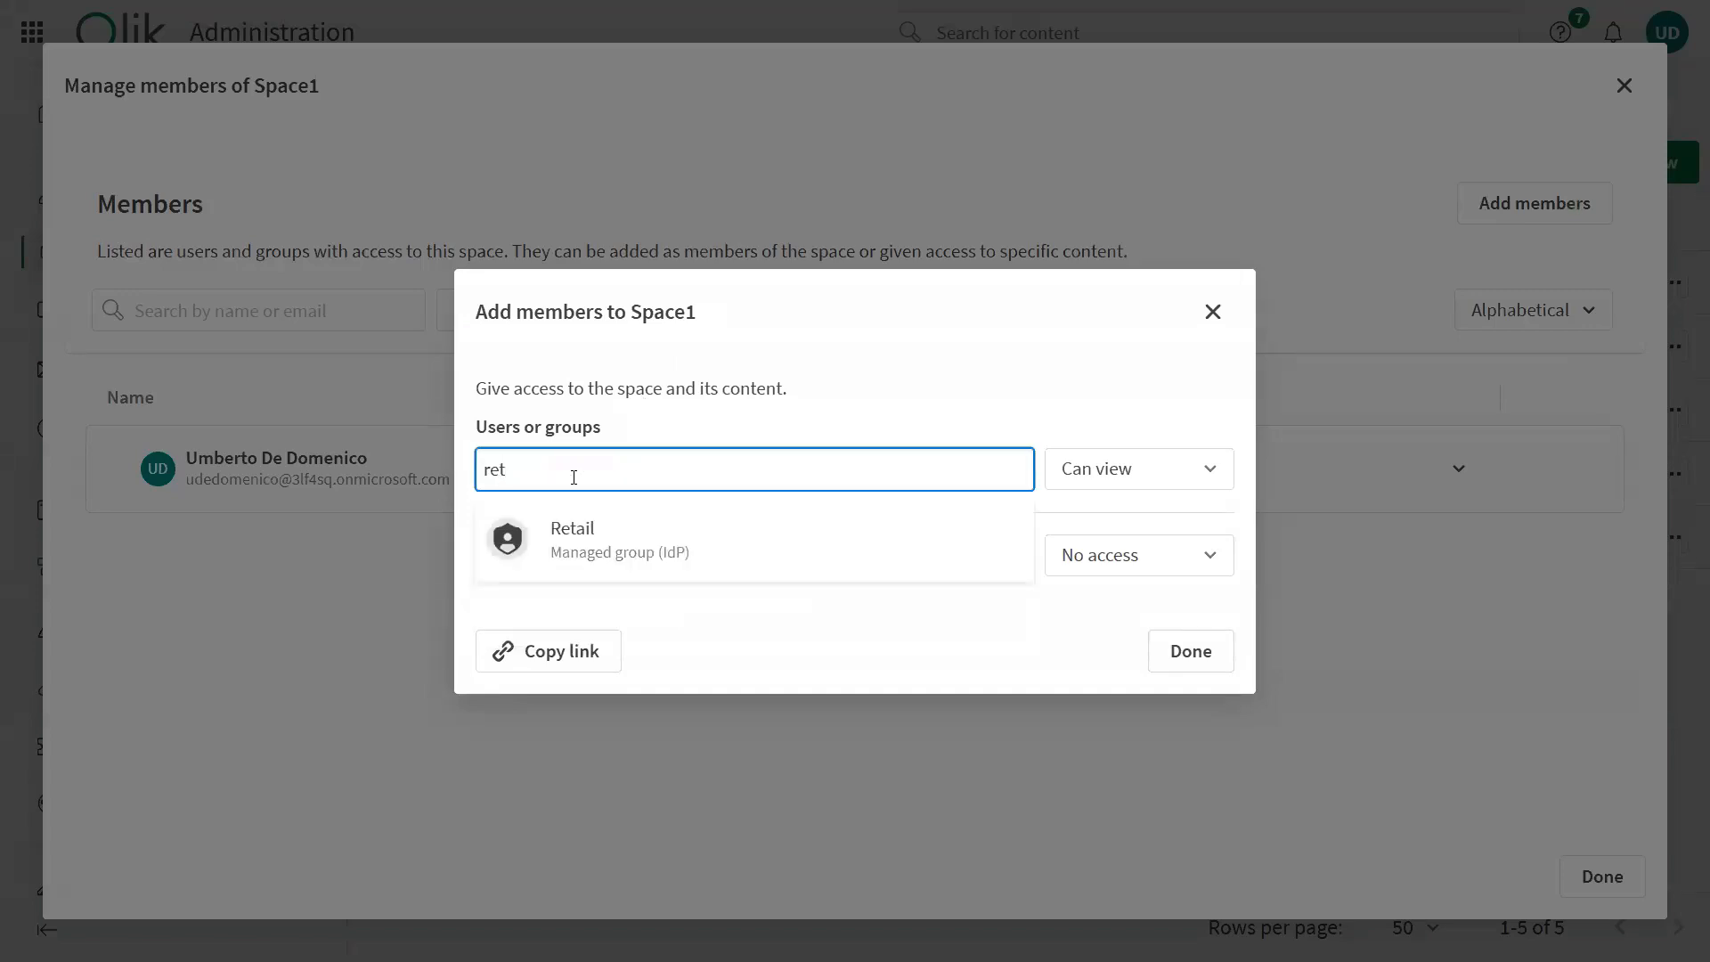
{"action": "left_click", "coordinate": [571, 526]}
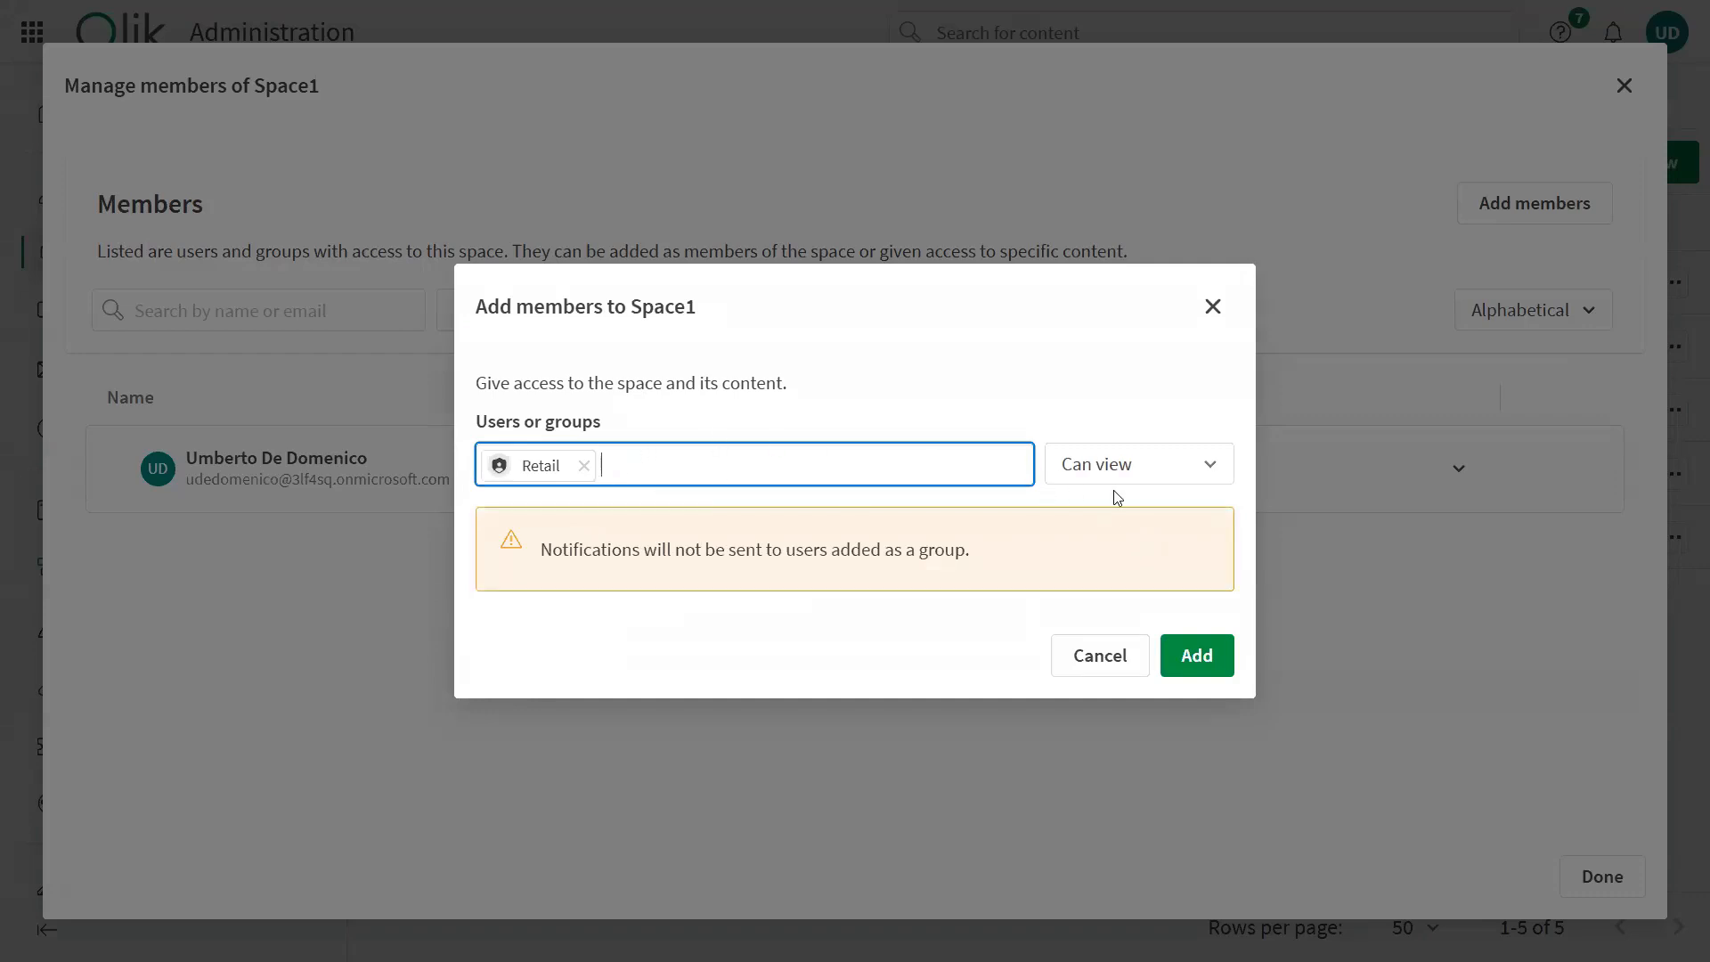
{"action": "left_click", "coordinate": [1183, 463]}
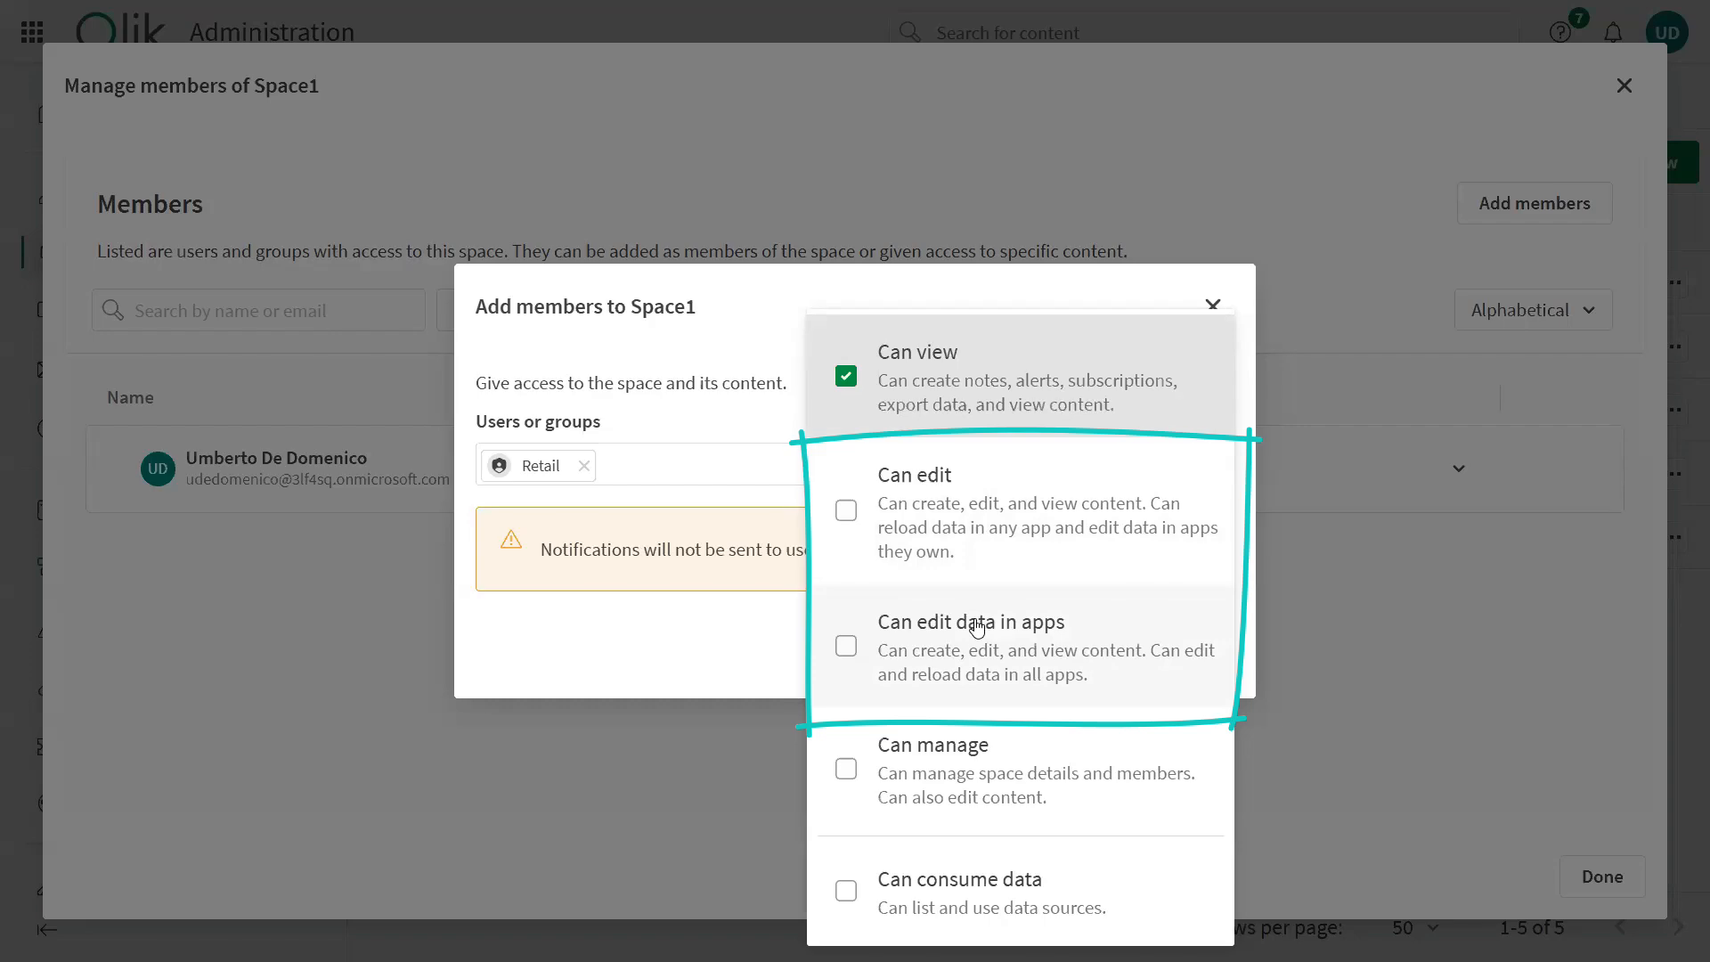
{"action": "left_click", "coordinate": [698, 659]}
{"action": "left_click", "coordinate": [1202, 657]}
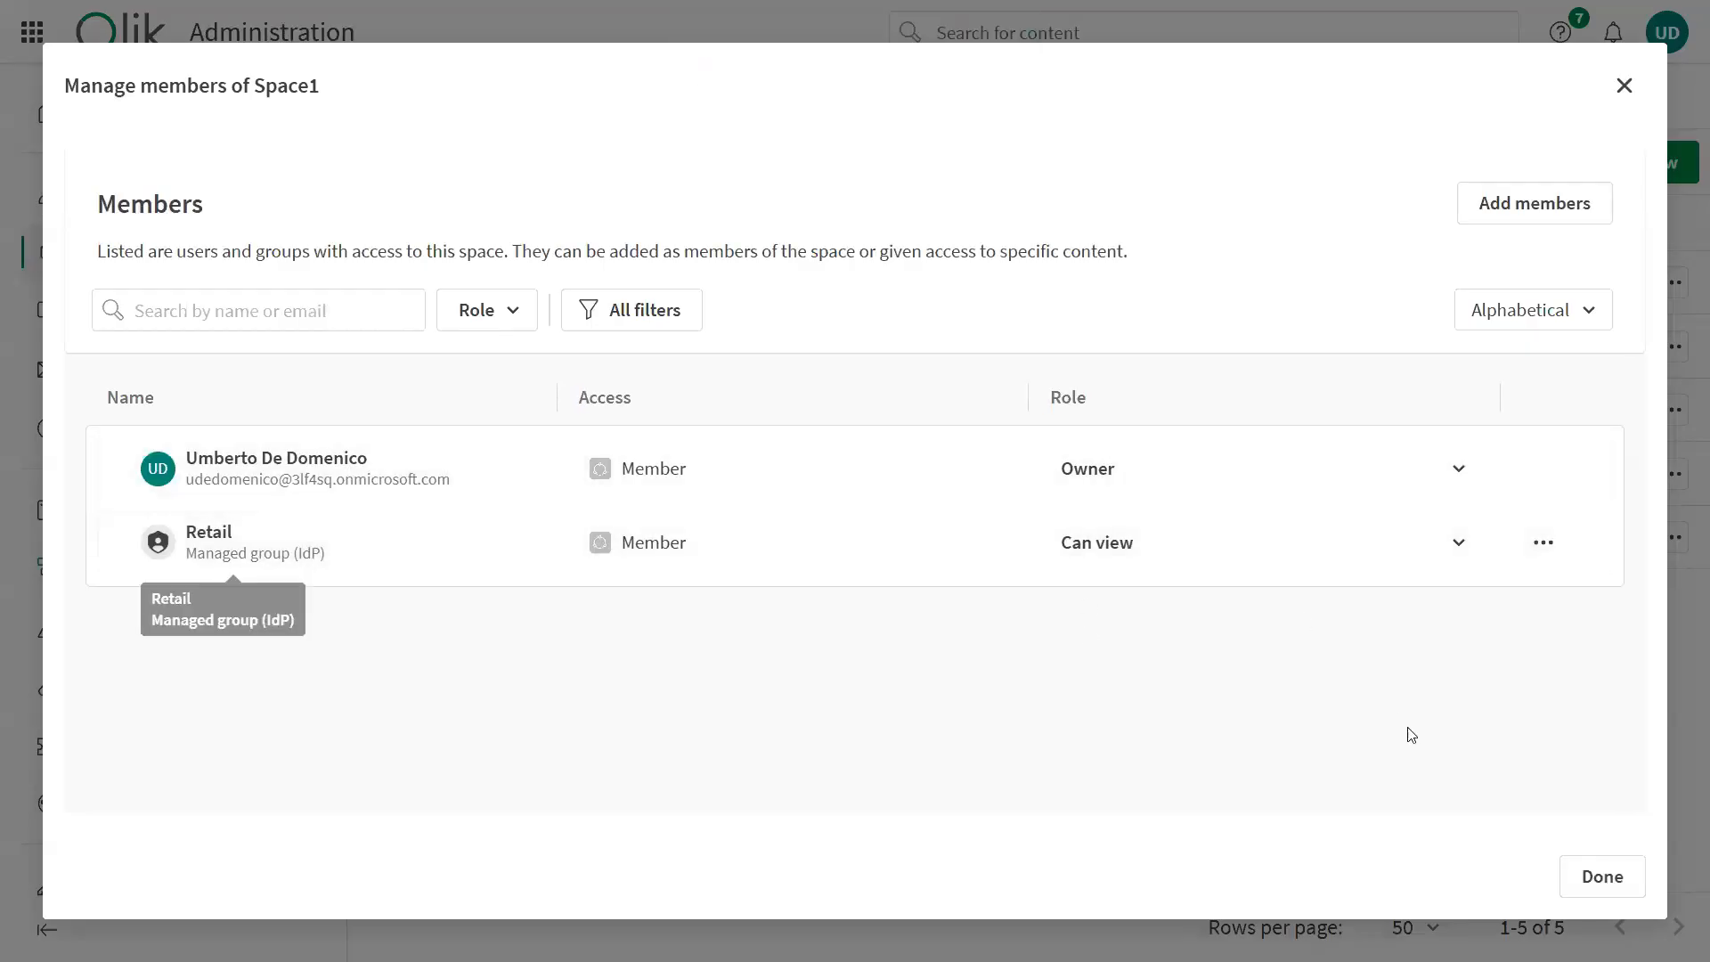
{"action": "left_click", "coordinate": [1601, 876]}
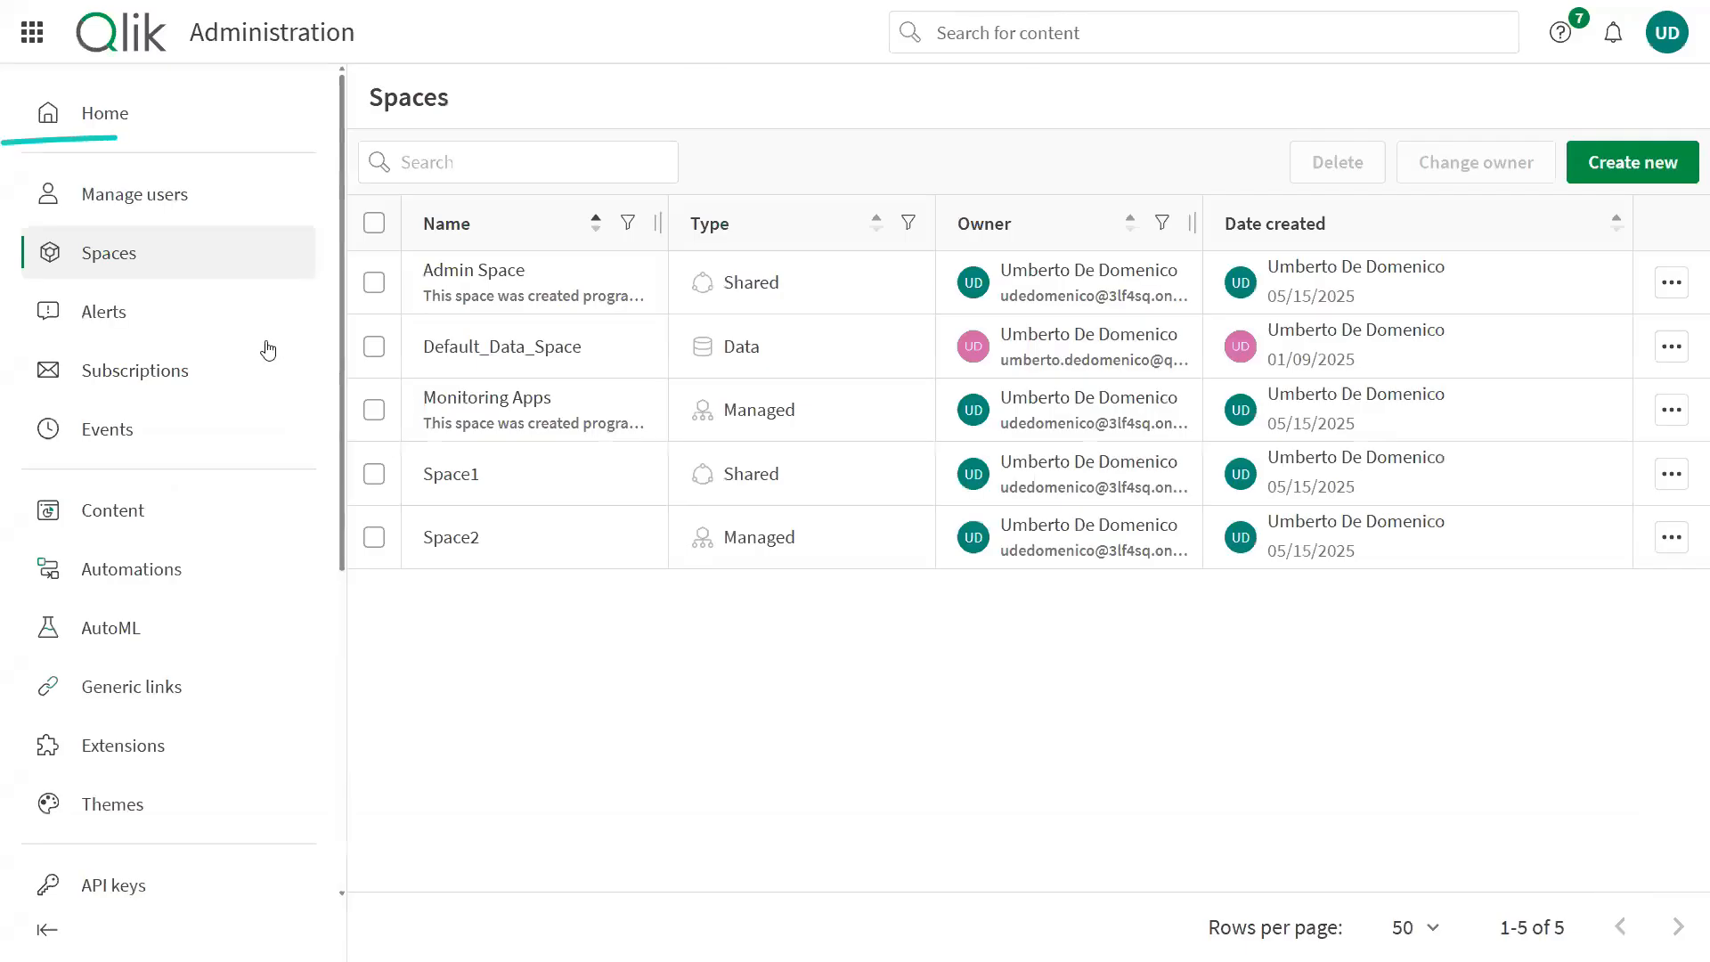
Step: Create a custom group named Group1 in user management and assign the signed-in administrator and one other user to it
{"action": "left_click", "coordinate": [111, 209]}
{"action": "left_click", "coordinate": [682, 124]}
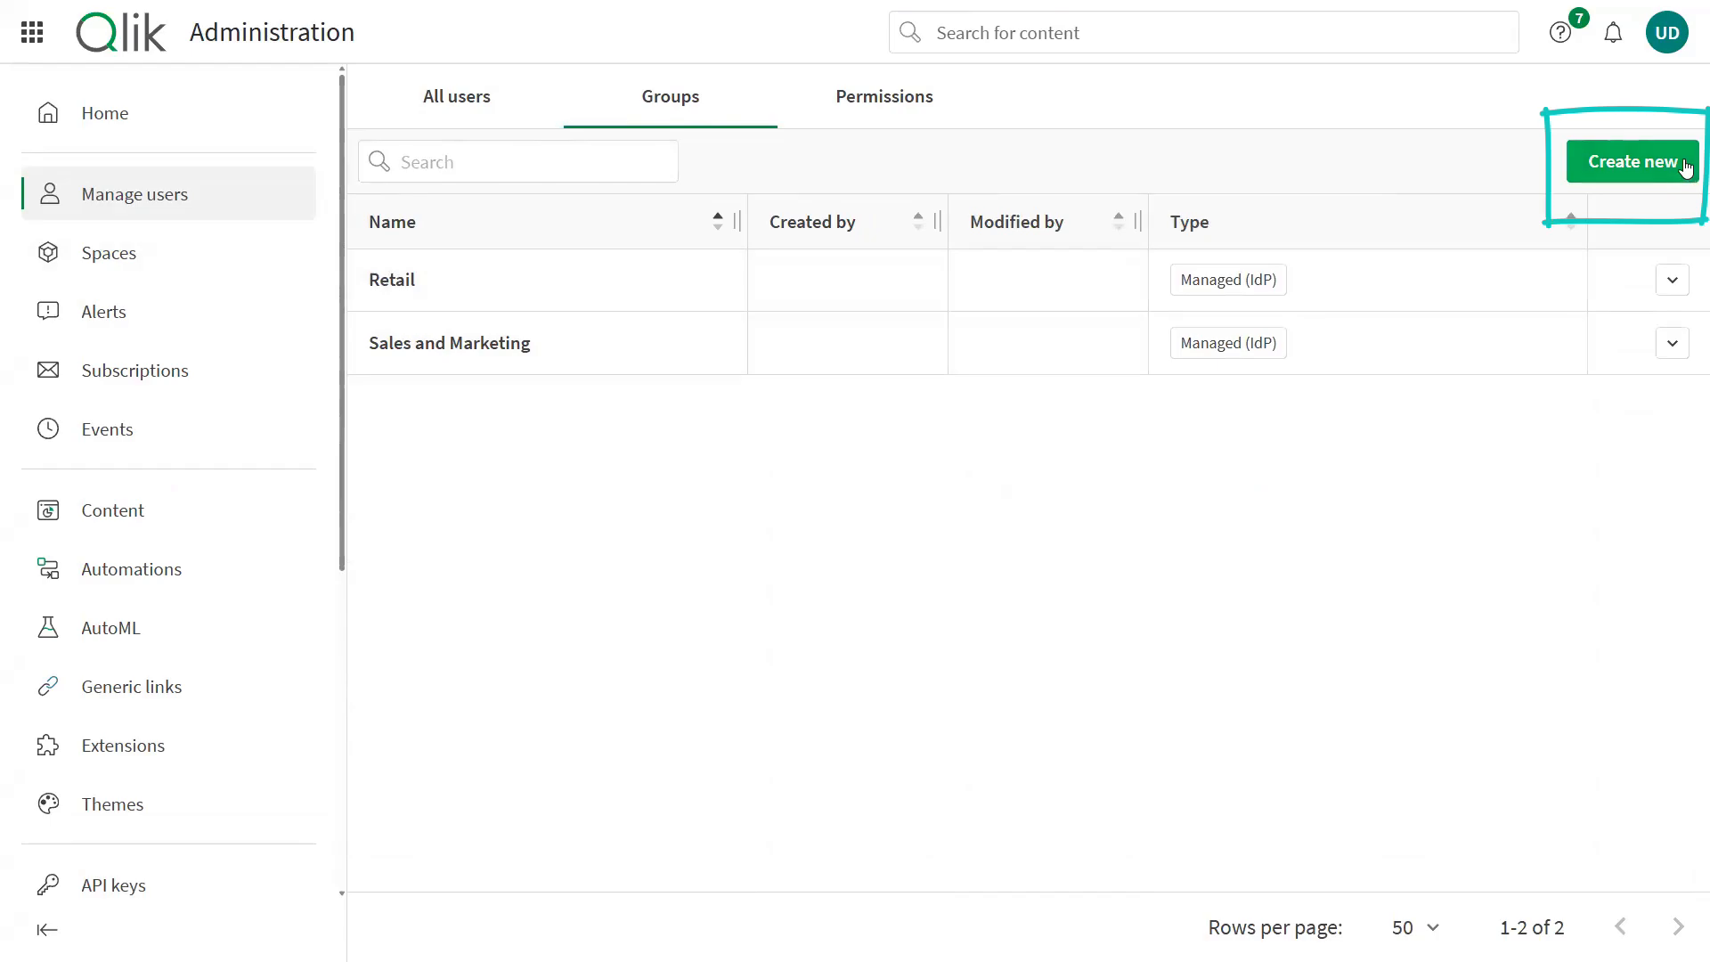
{"action": "left_click", "coordinate": [1686, 167]}
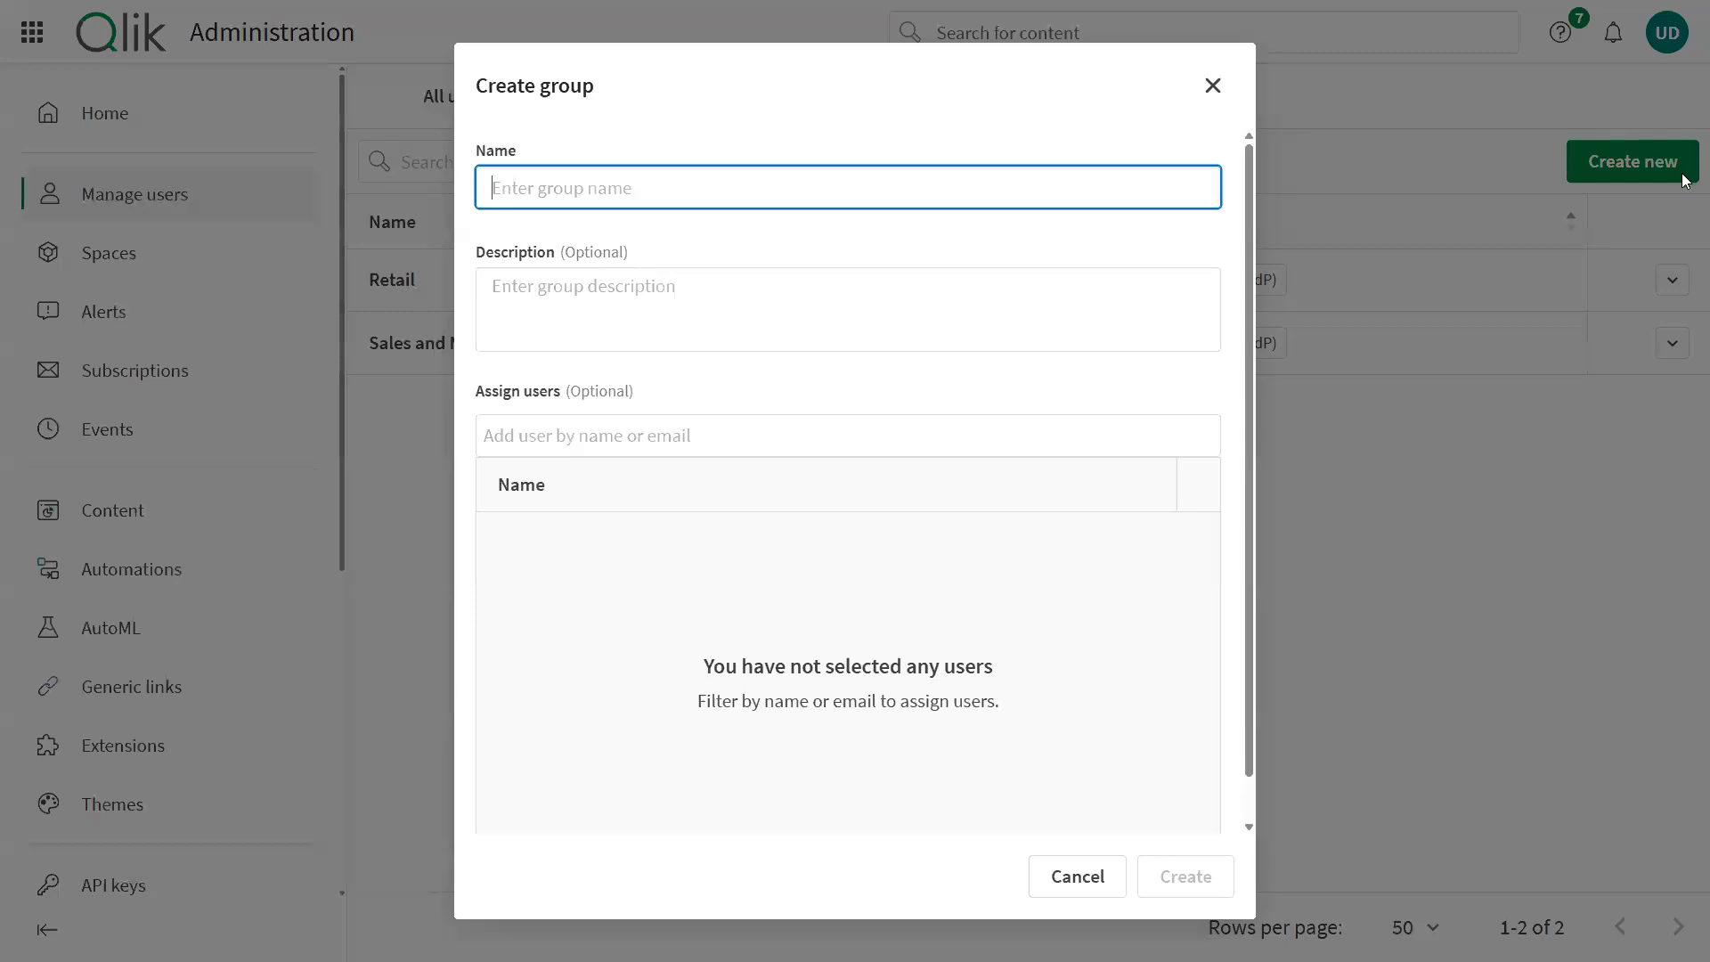
{"action": "type", "text": "Group1"}
{"action": "left_click", "coordinate": [553, 433]}
{"action": "type", "text": "um"}
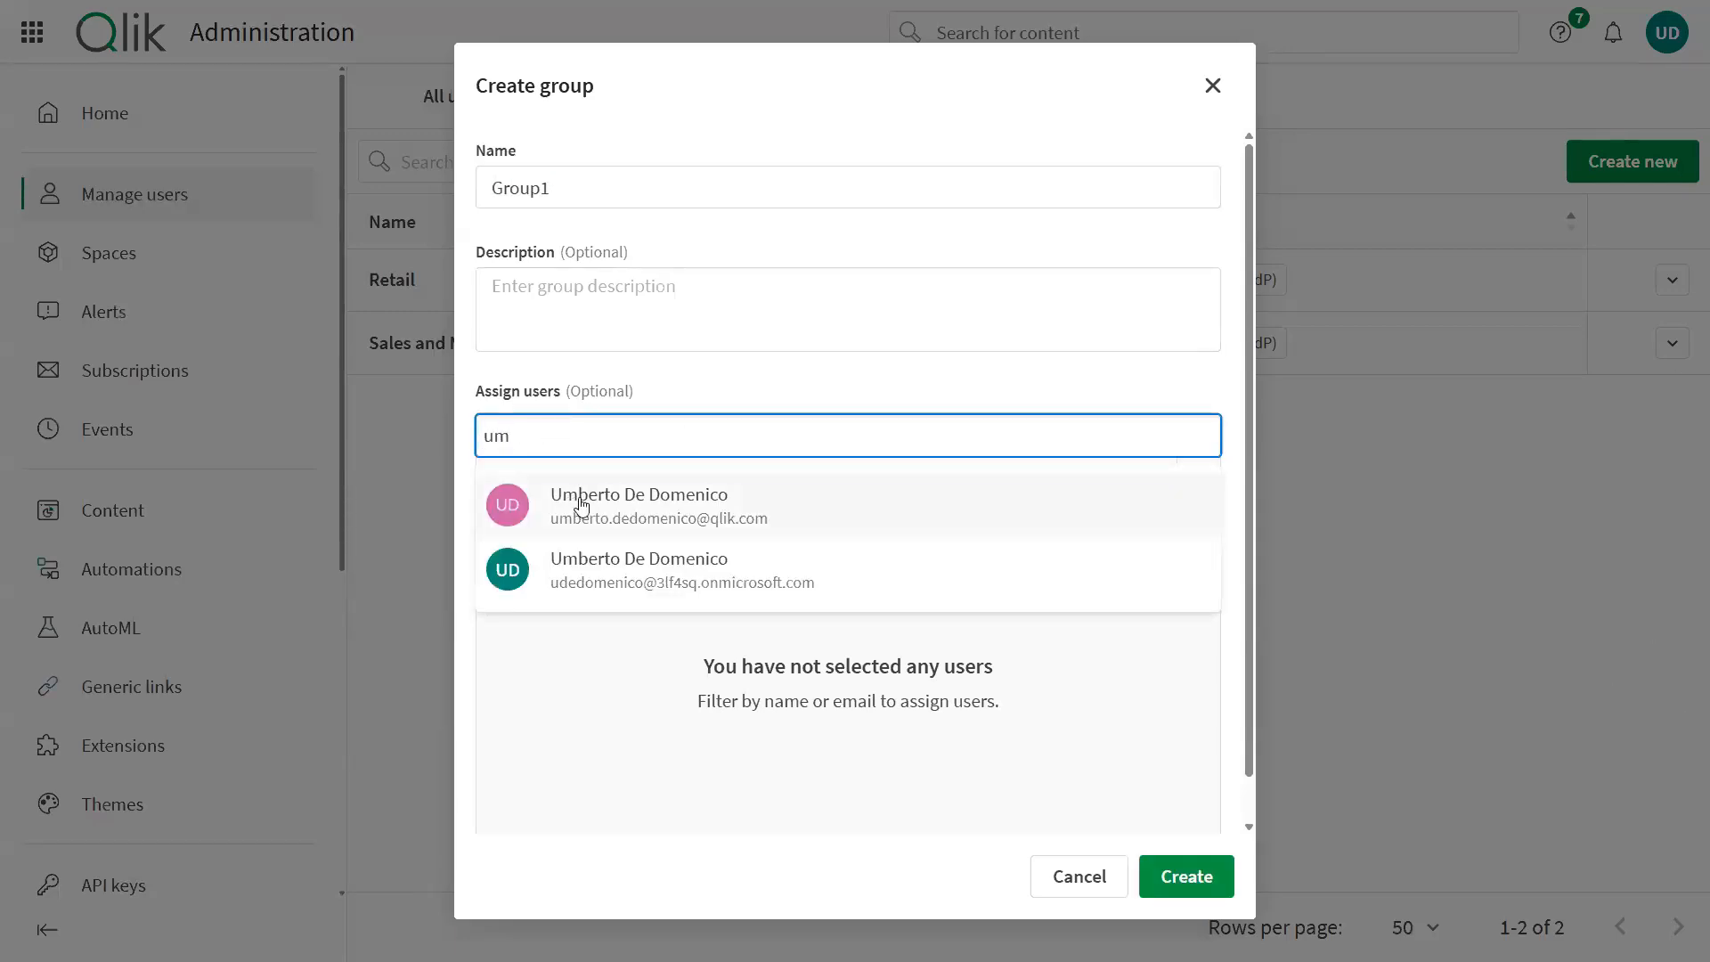
{"action": "left_click", "coordinate": [579, 500]}
{"action": "type", "text": "ade"}
{"action": "left_click", "coordinate": [596, 496]}
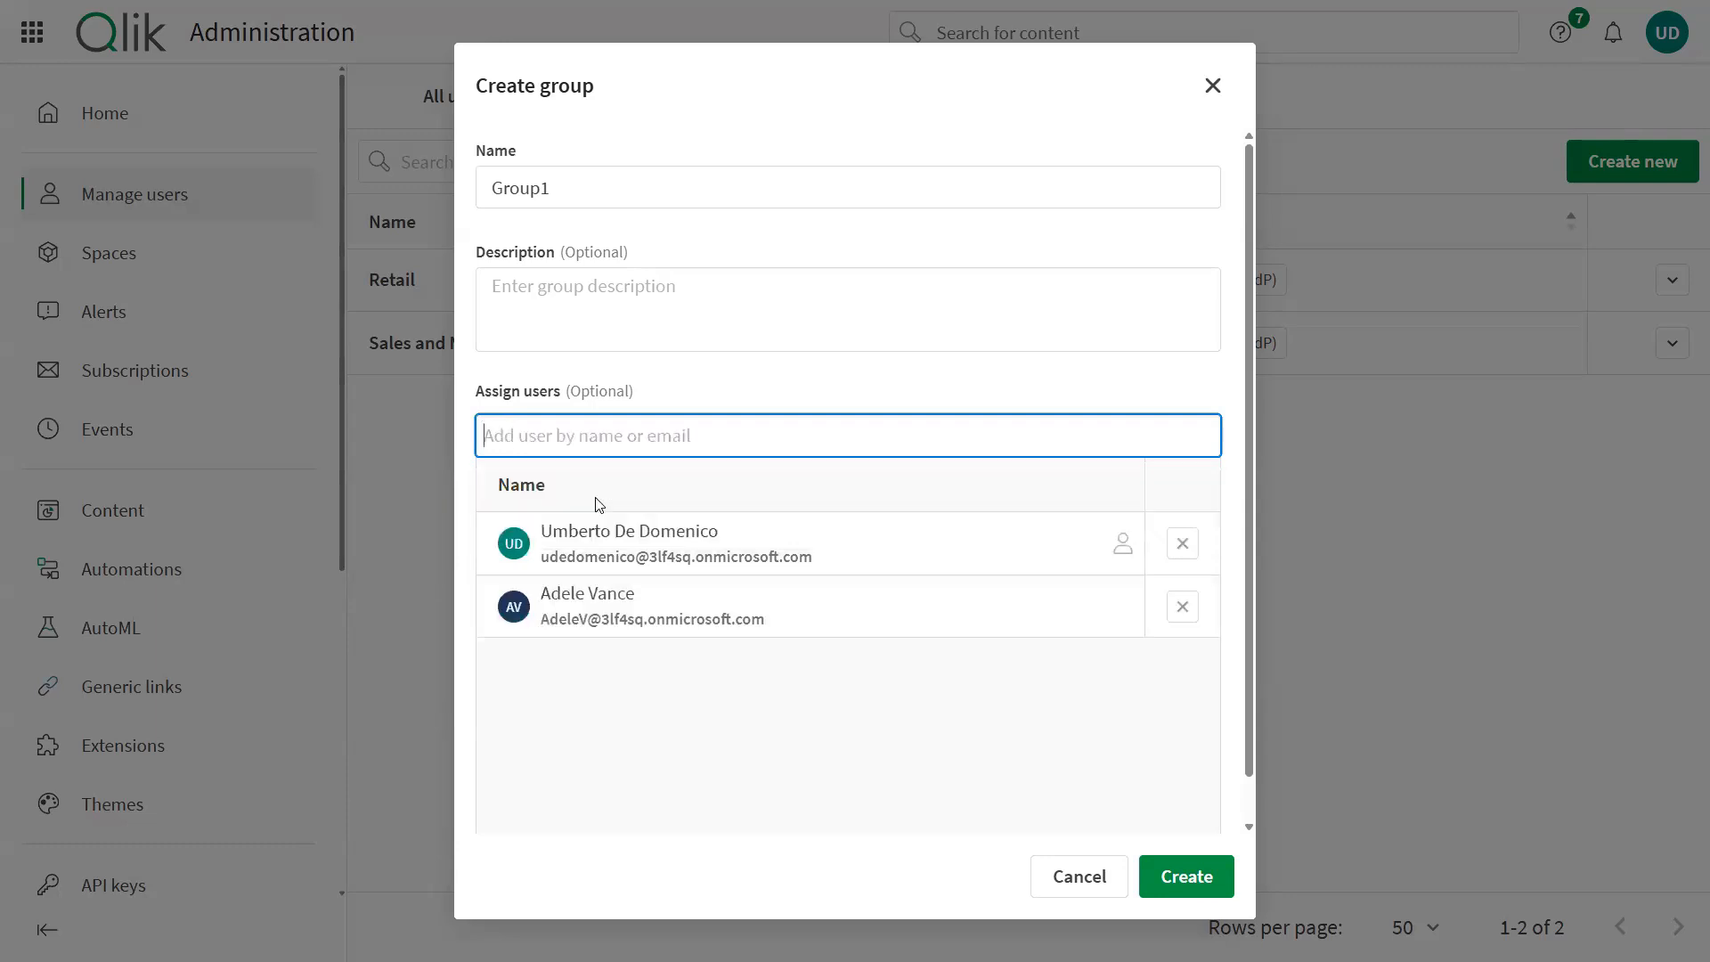
{"action": "left_click", "coordinate": [1187, 876]}
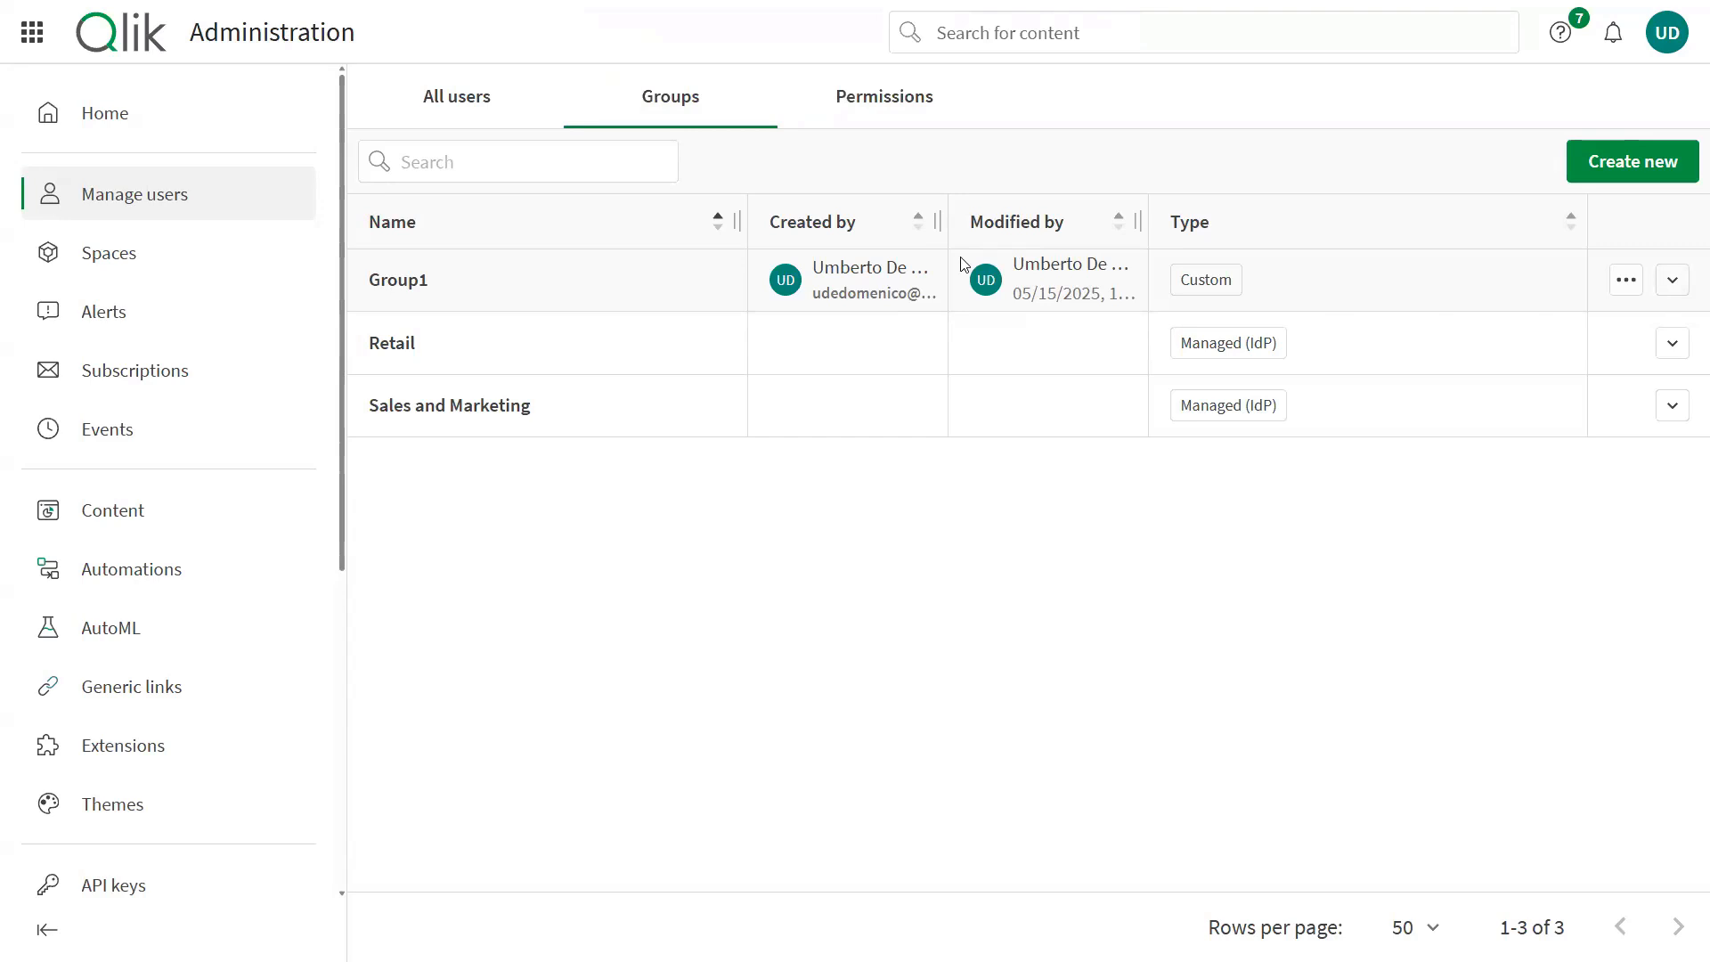
Step: Go to the Analytics catalog filtered to Space1 and open the space's details
{"action": "left_click", "coordinate": [27, 43]}
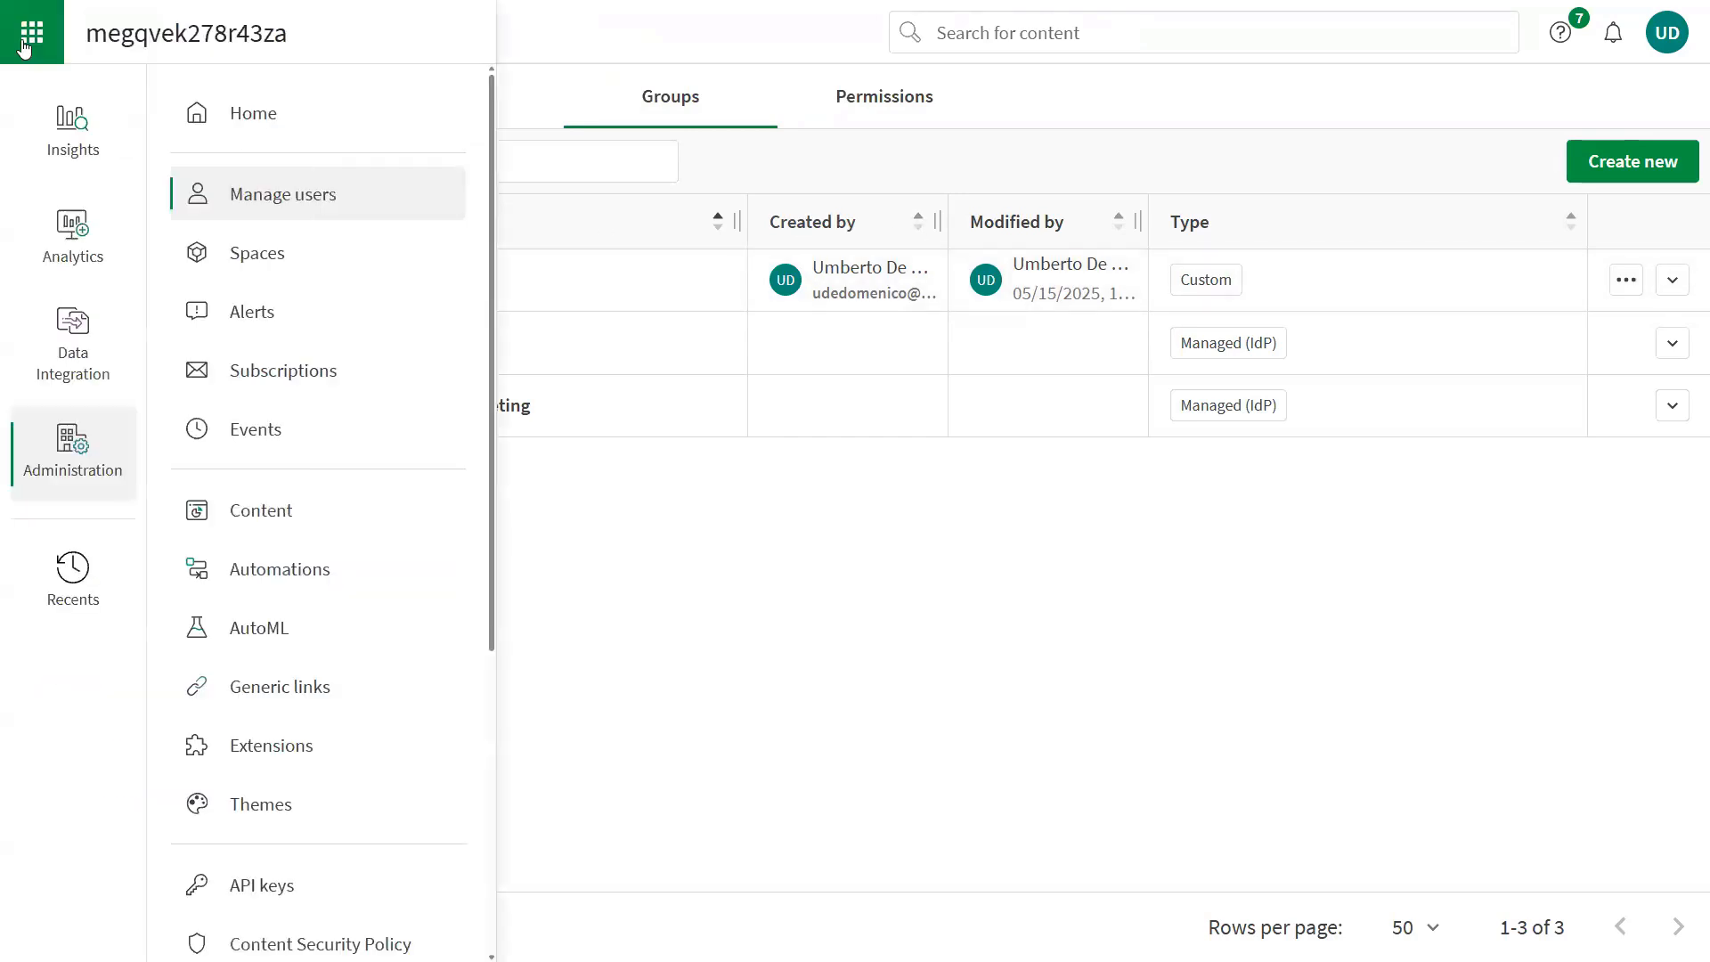
{"action": "mouse_move", "coordinate": [64, 230]}
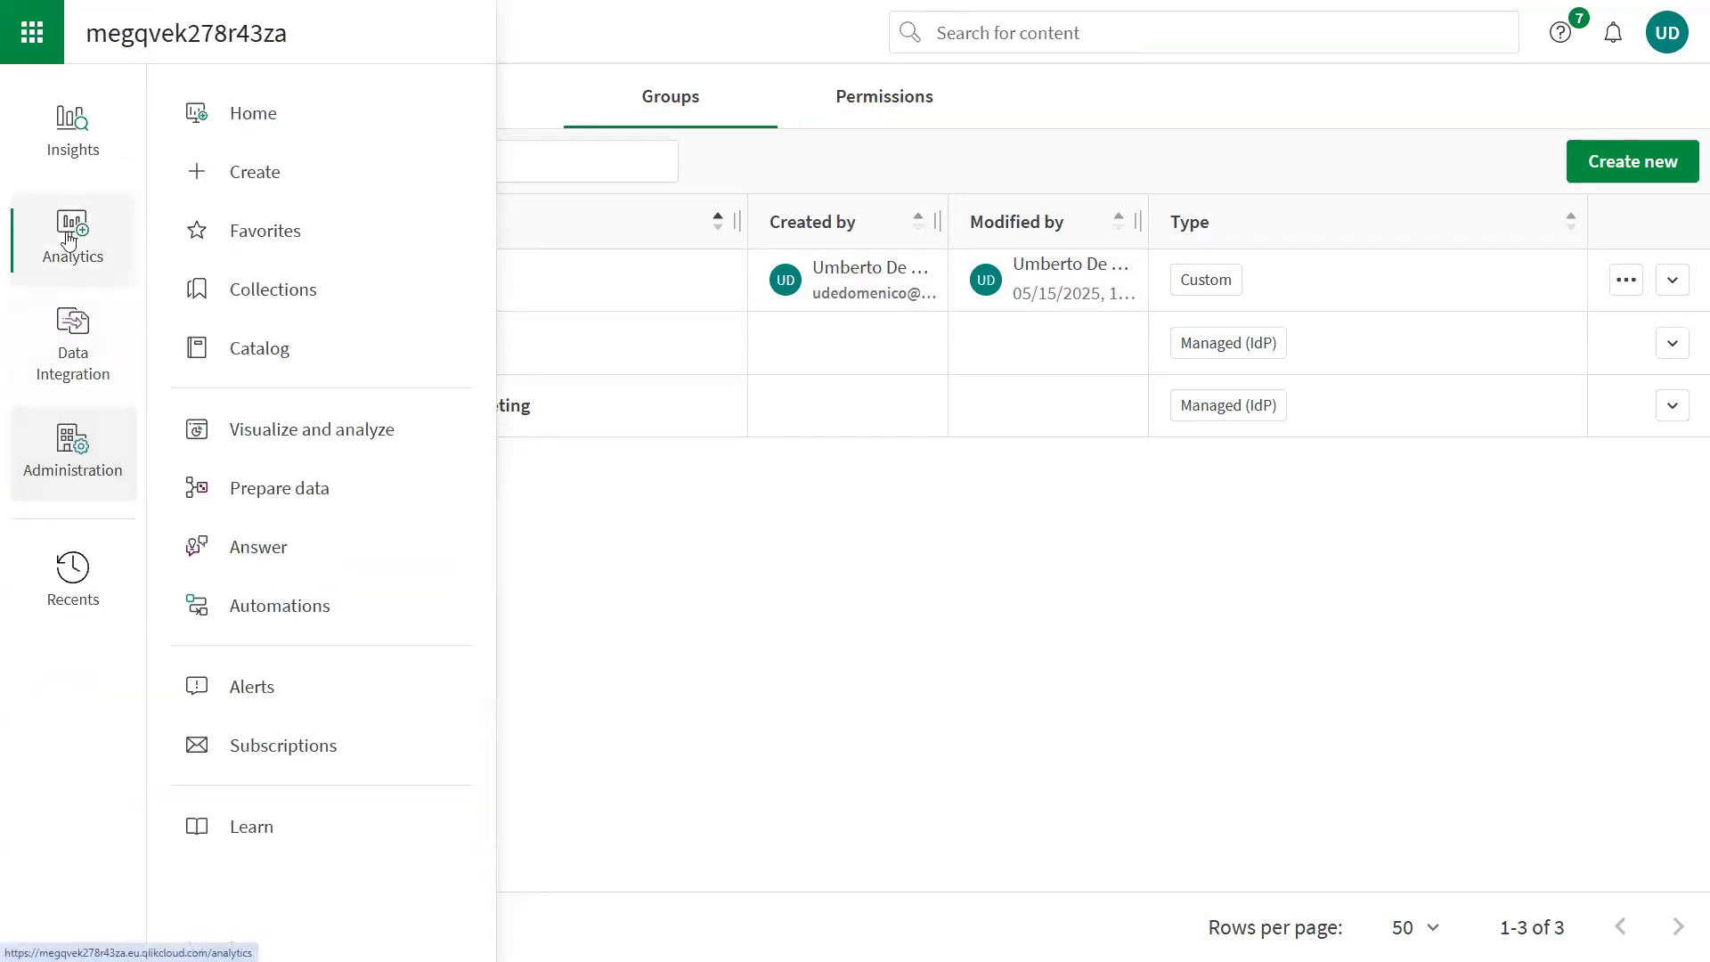
{"action": "left_click", "coordinate": [327, 356]}
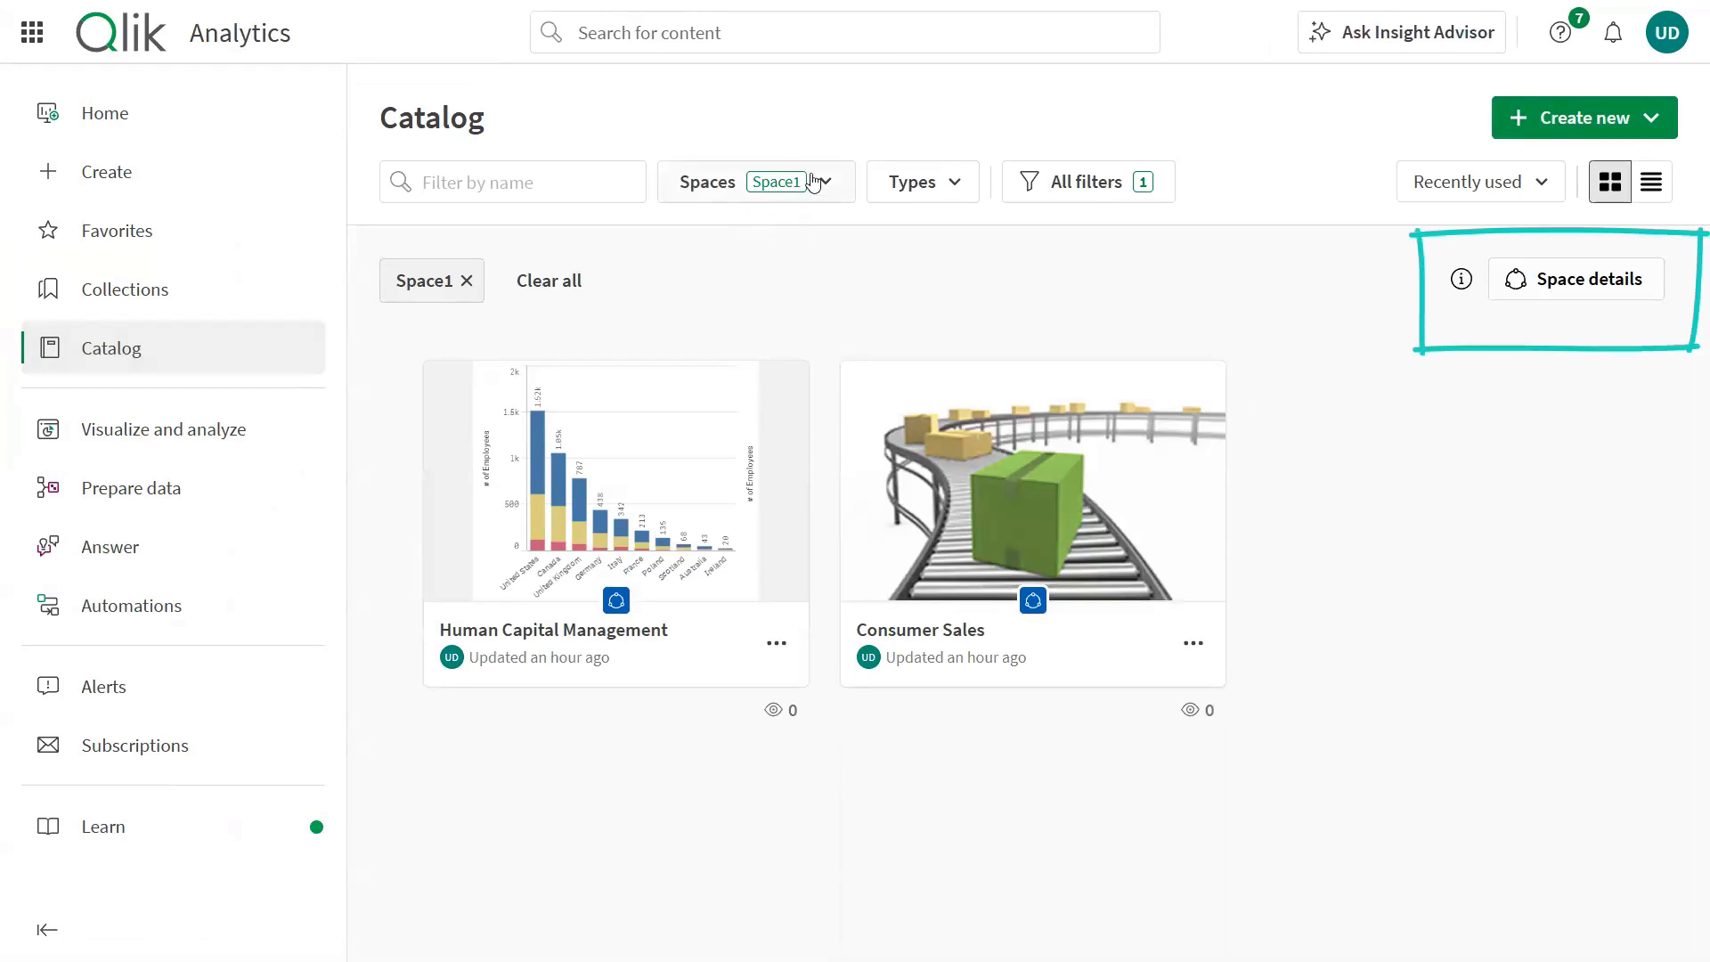
{"action": "left_click", "coordinate": [1622, 291]}
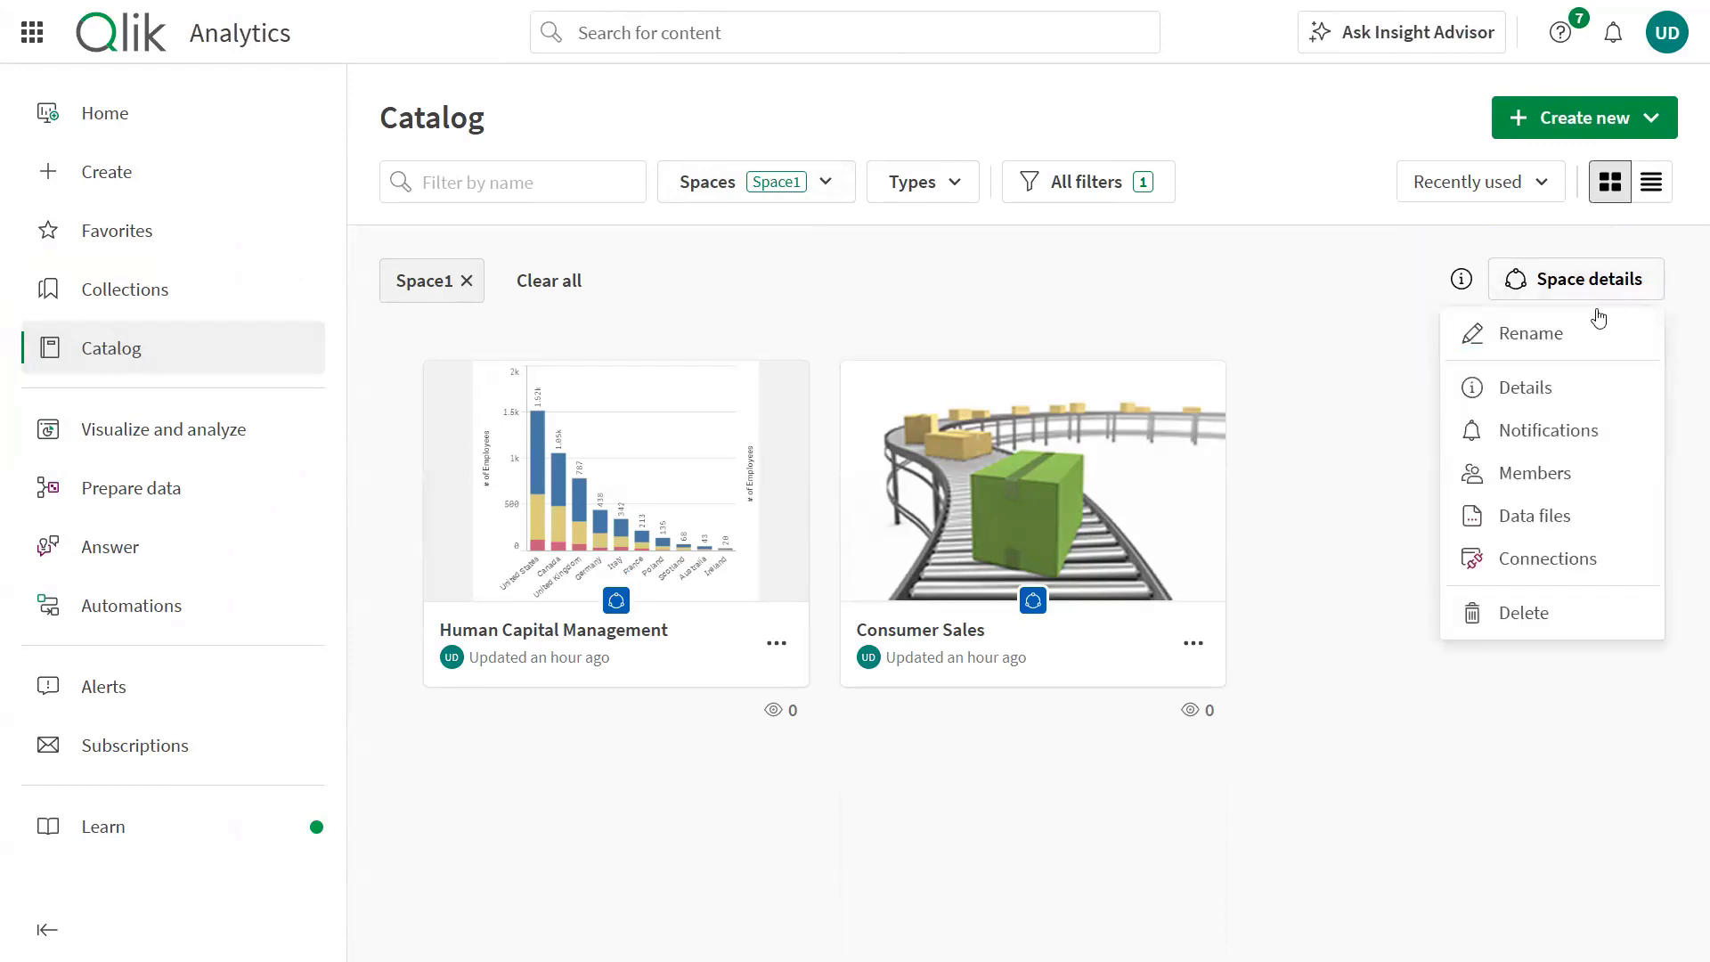
{"action": "left_click", "coordinate": [1533, 386]}
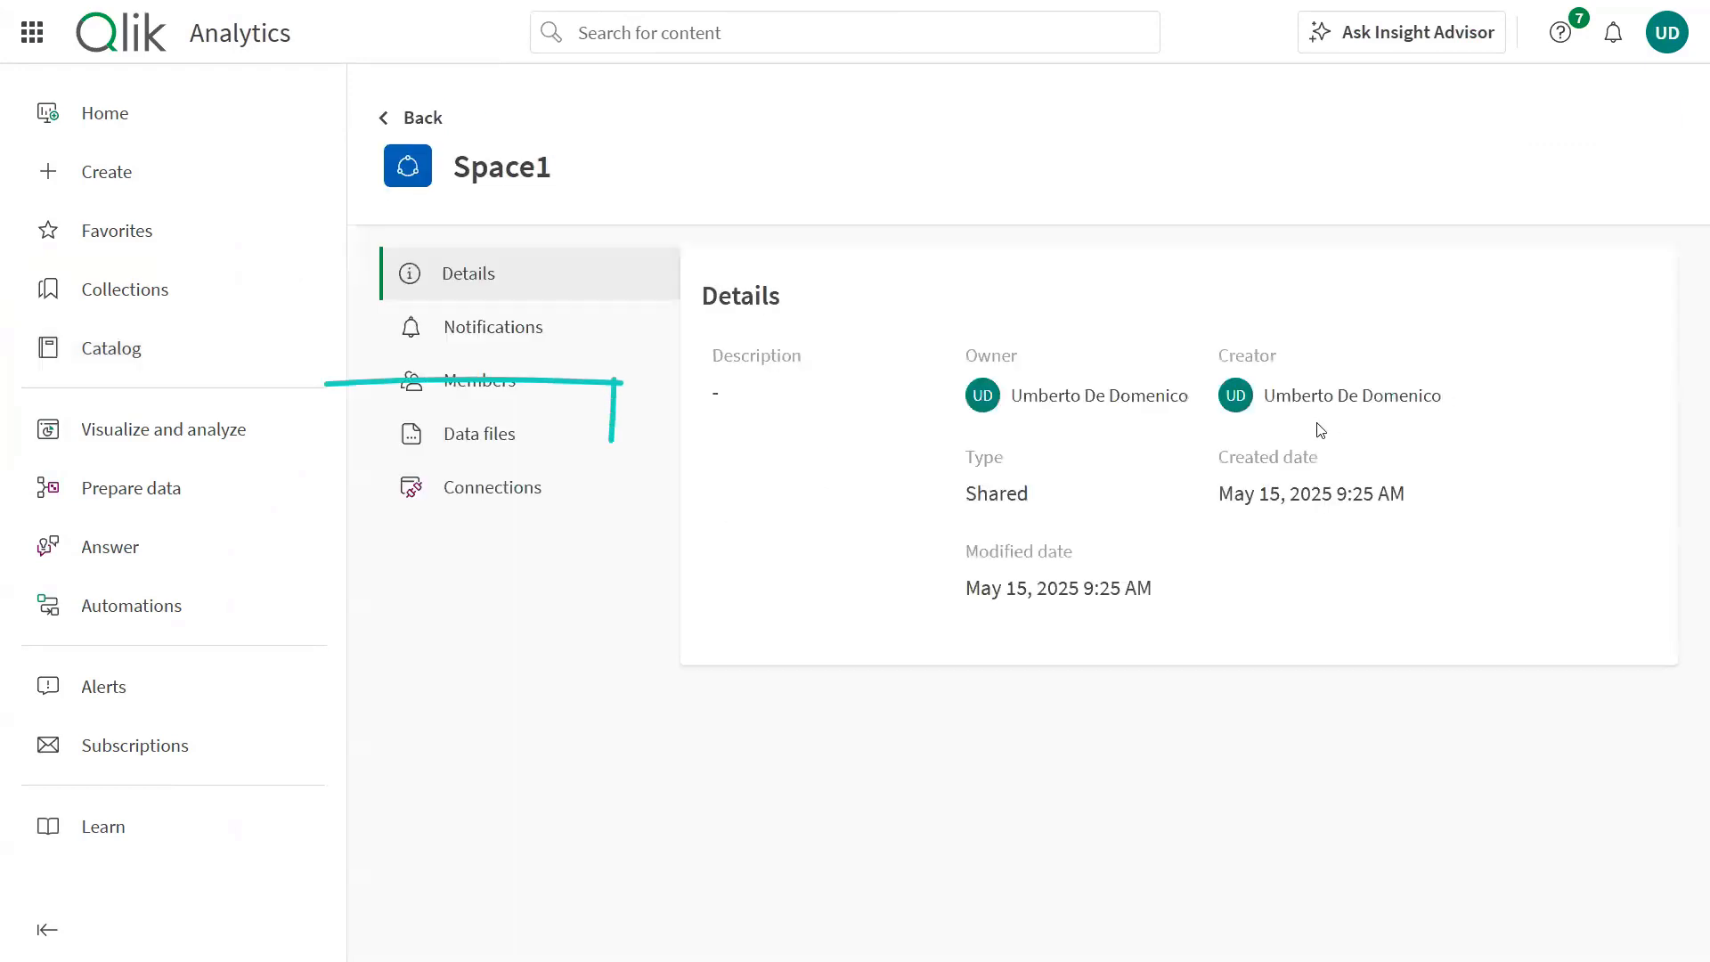
Step: Add a folder named Folder1 to Space1's data files, then view the file upload options without uploading anything
{"action": "left_click", "coordinate": [596, 434]}
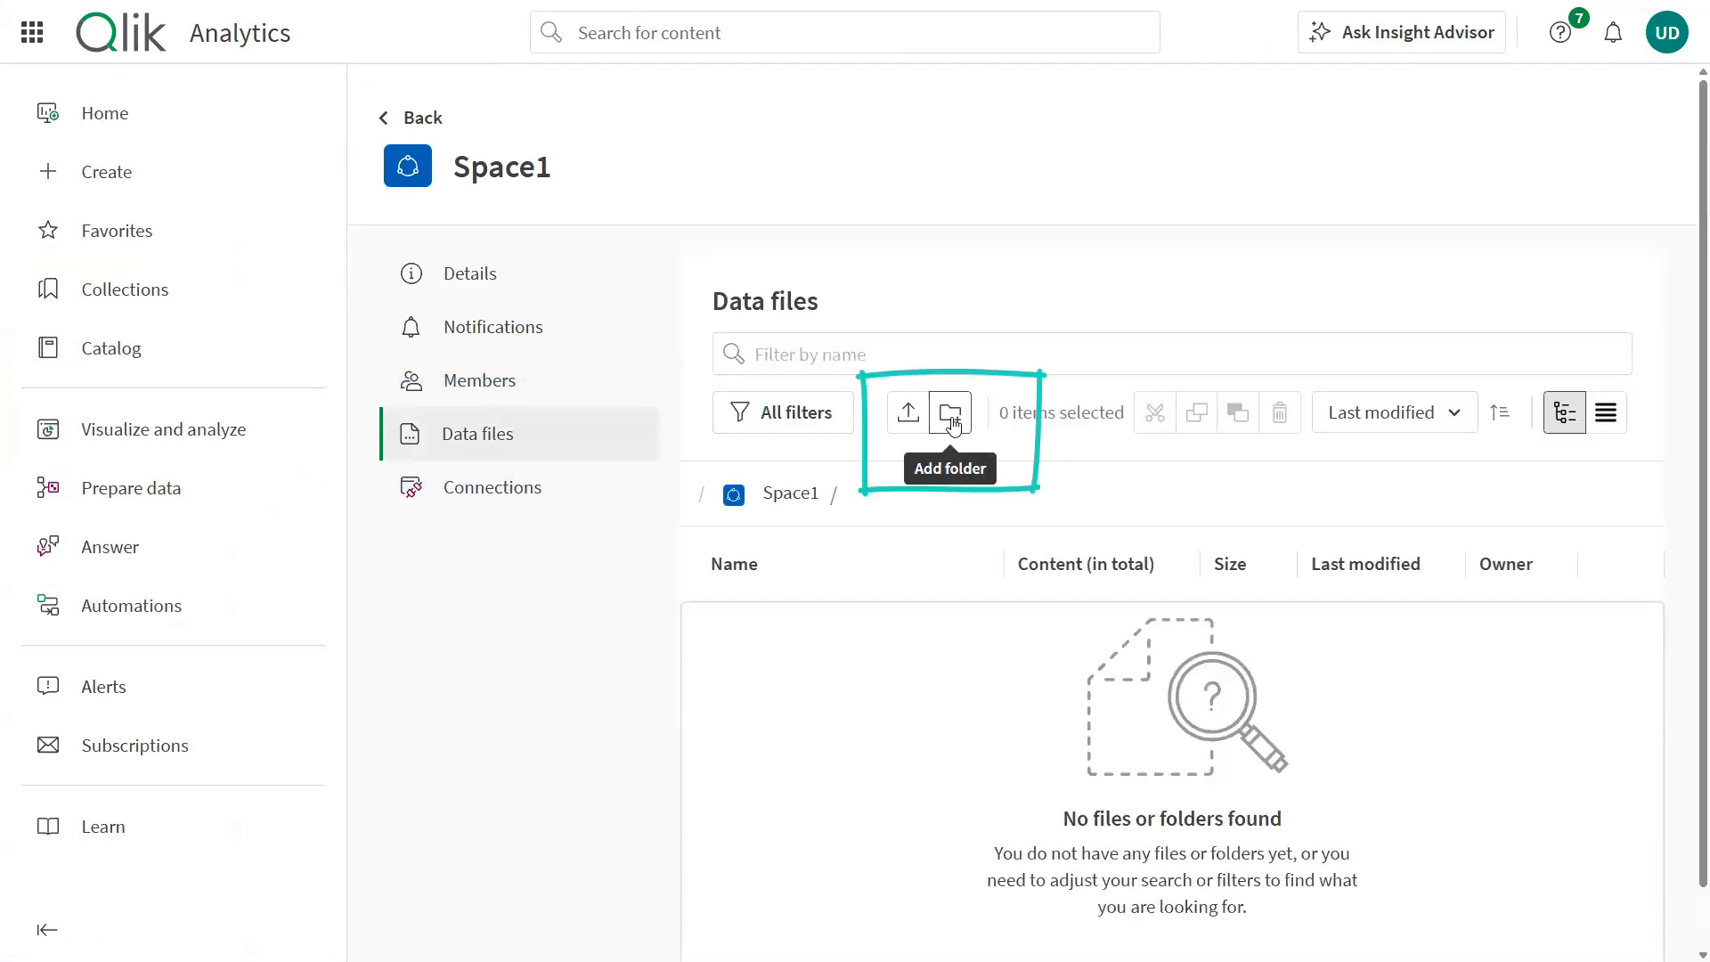
{"action": "left_click", "coordinate": [951, 415]}
{"action": "type", "text": "F"}
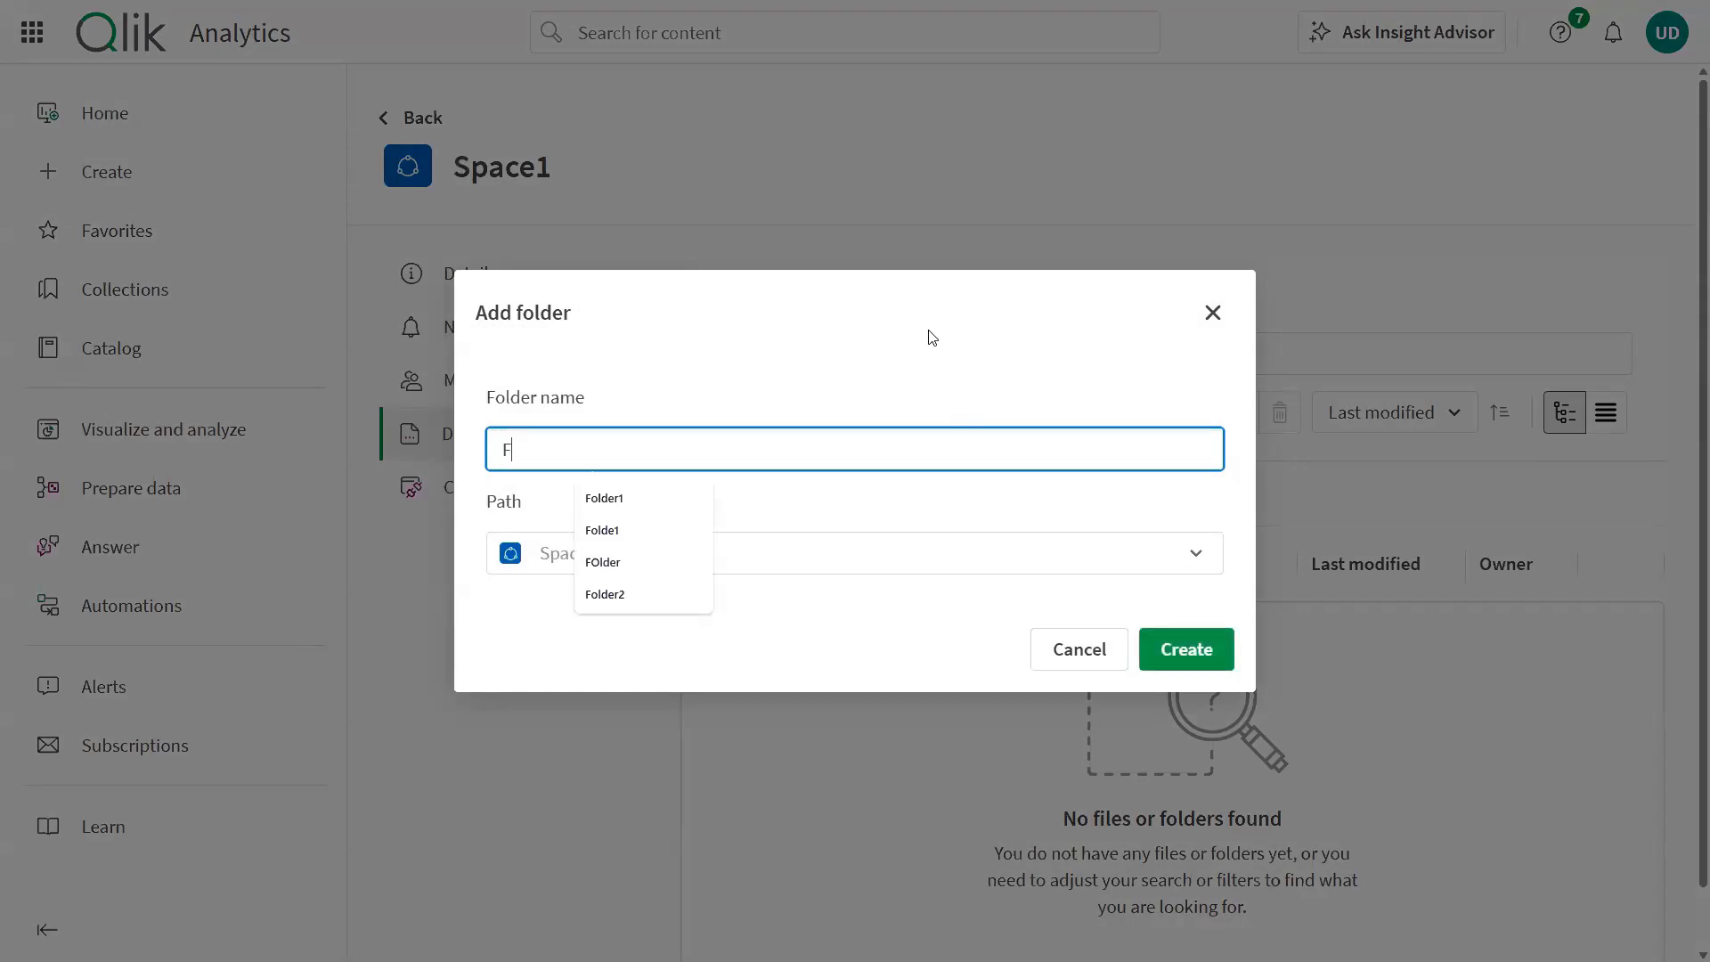
{"action": "type", "text": "older1"}
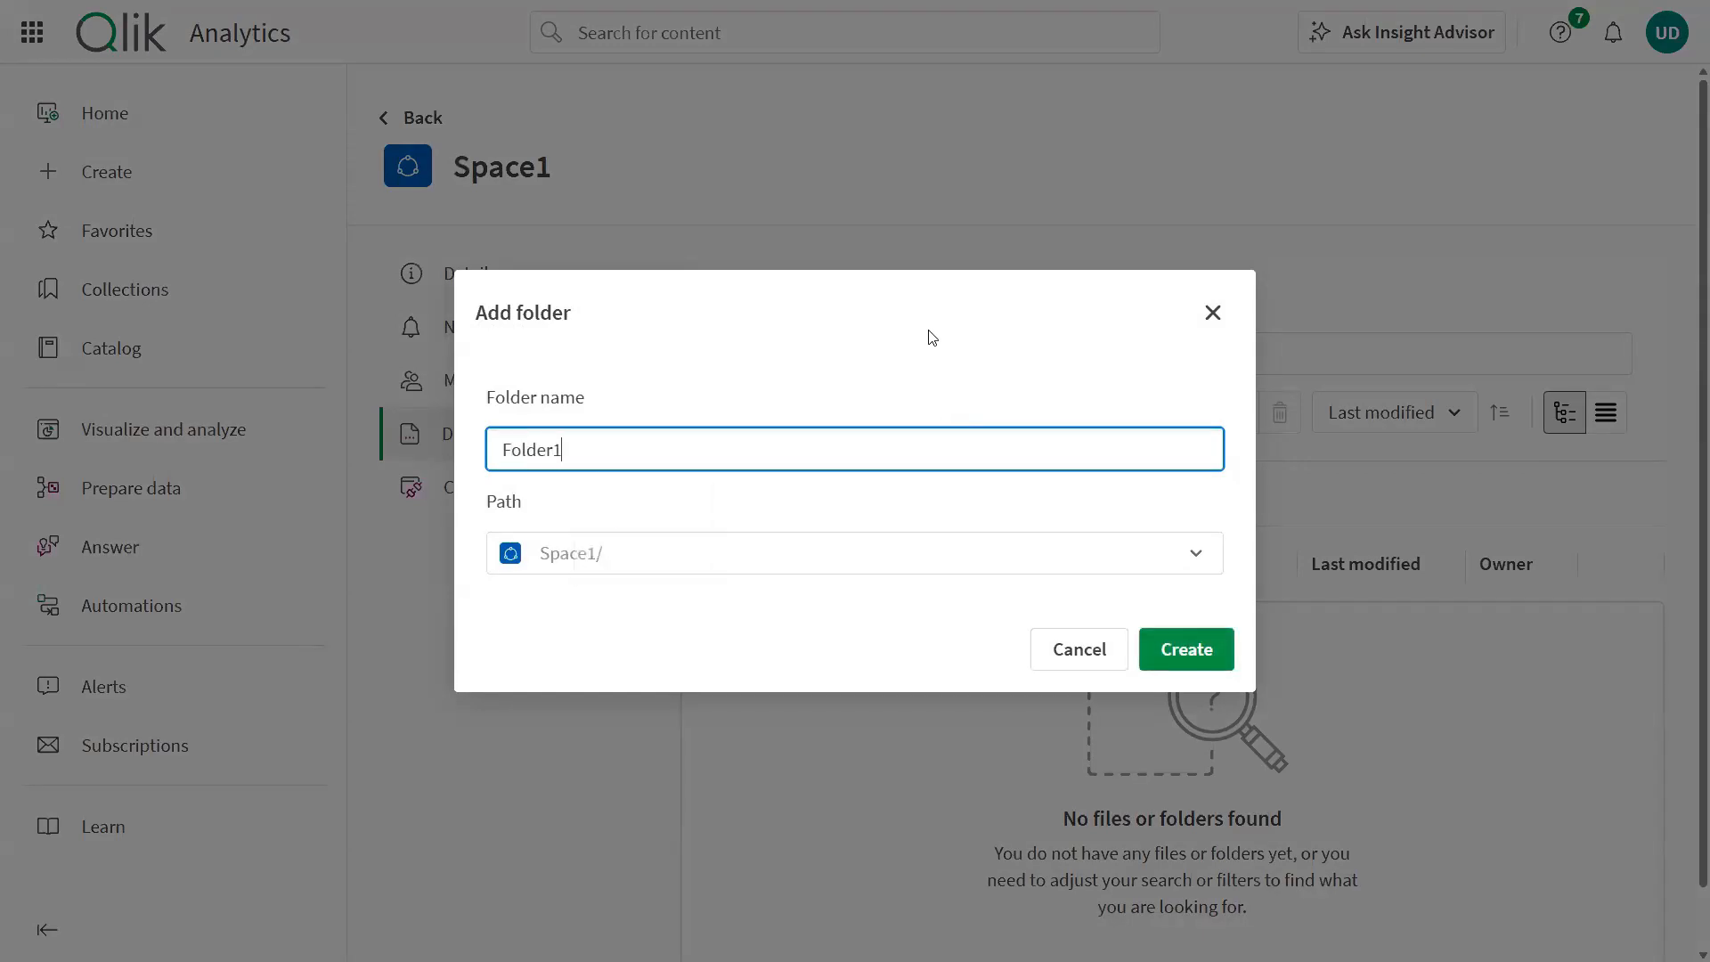
{"action": "left_click", "coordinate": [1190, 649]}
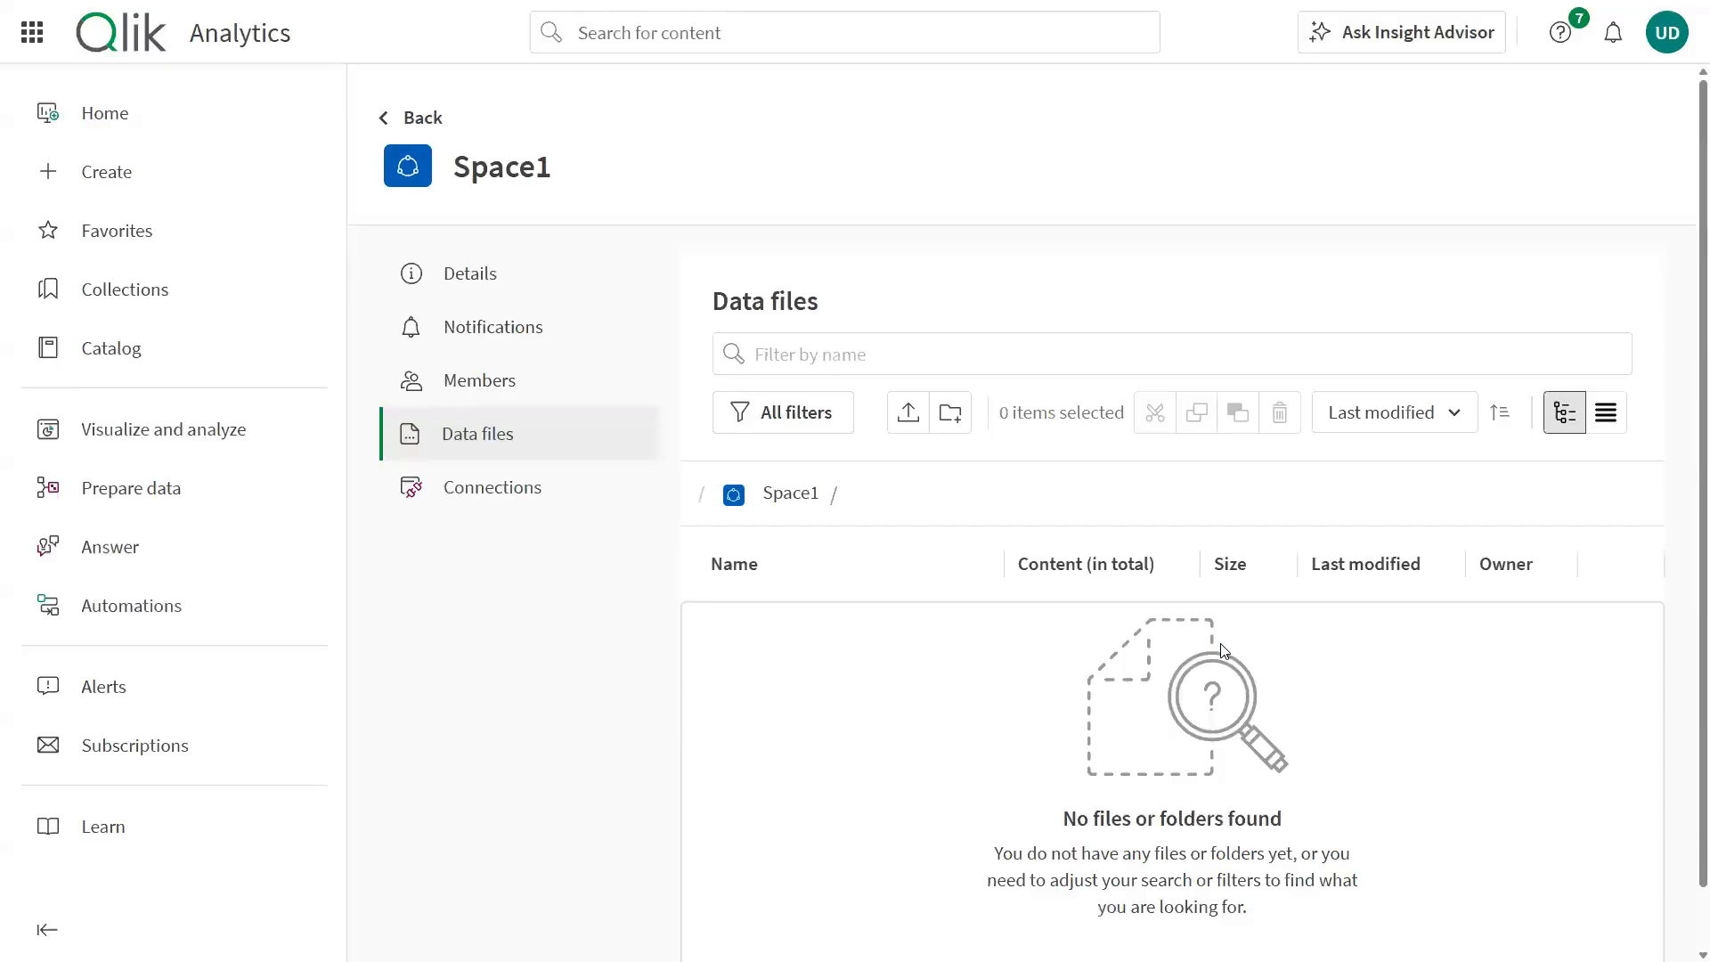
{"action": "left_click", "coordinate": [907, 412]}
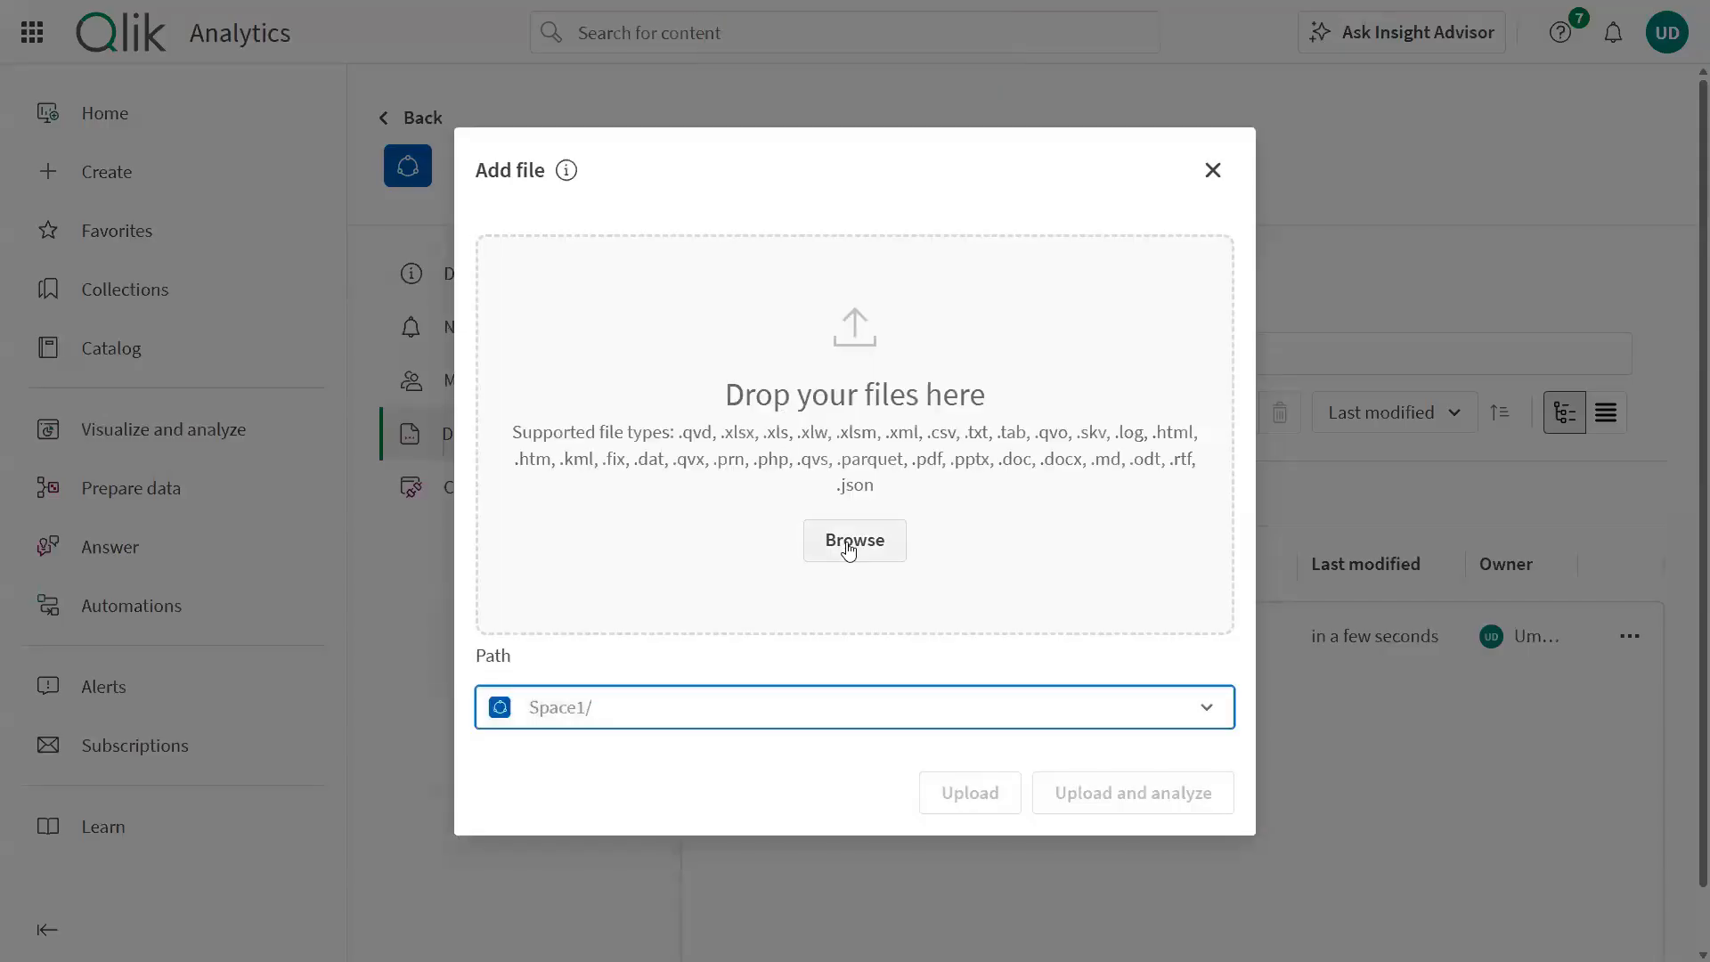
{"action": "left_click", "coordinate": [1212, 172]}
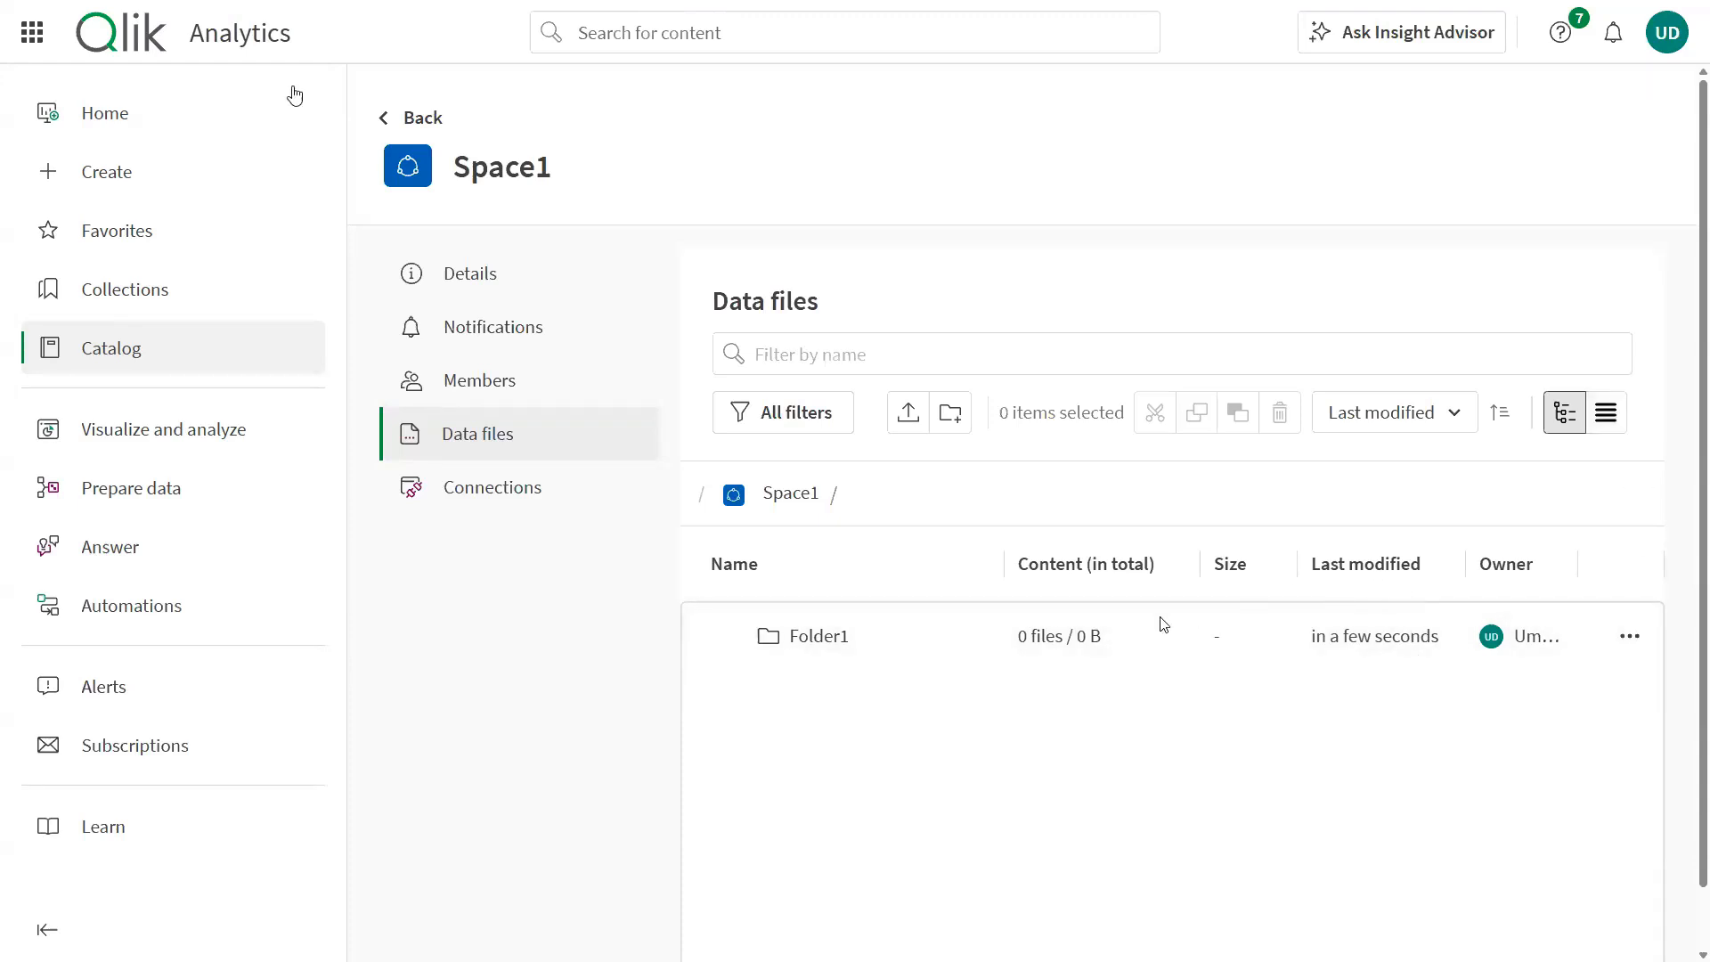
Step: Review the scheduled tasks and run history of the Consumer Sales app in the content administration
{"action": "left_click", "coordinate": [29, 40]}
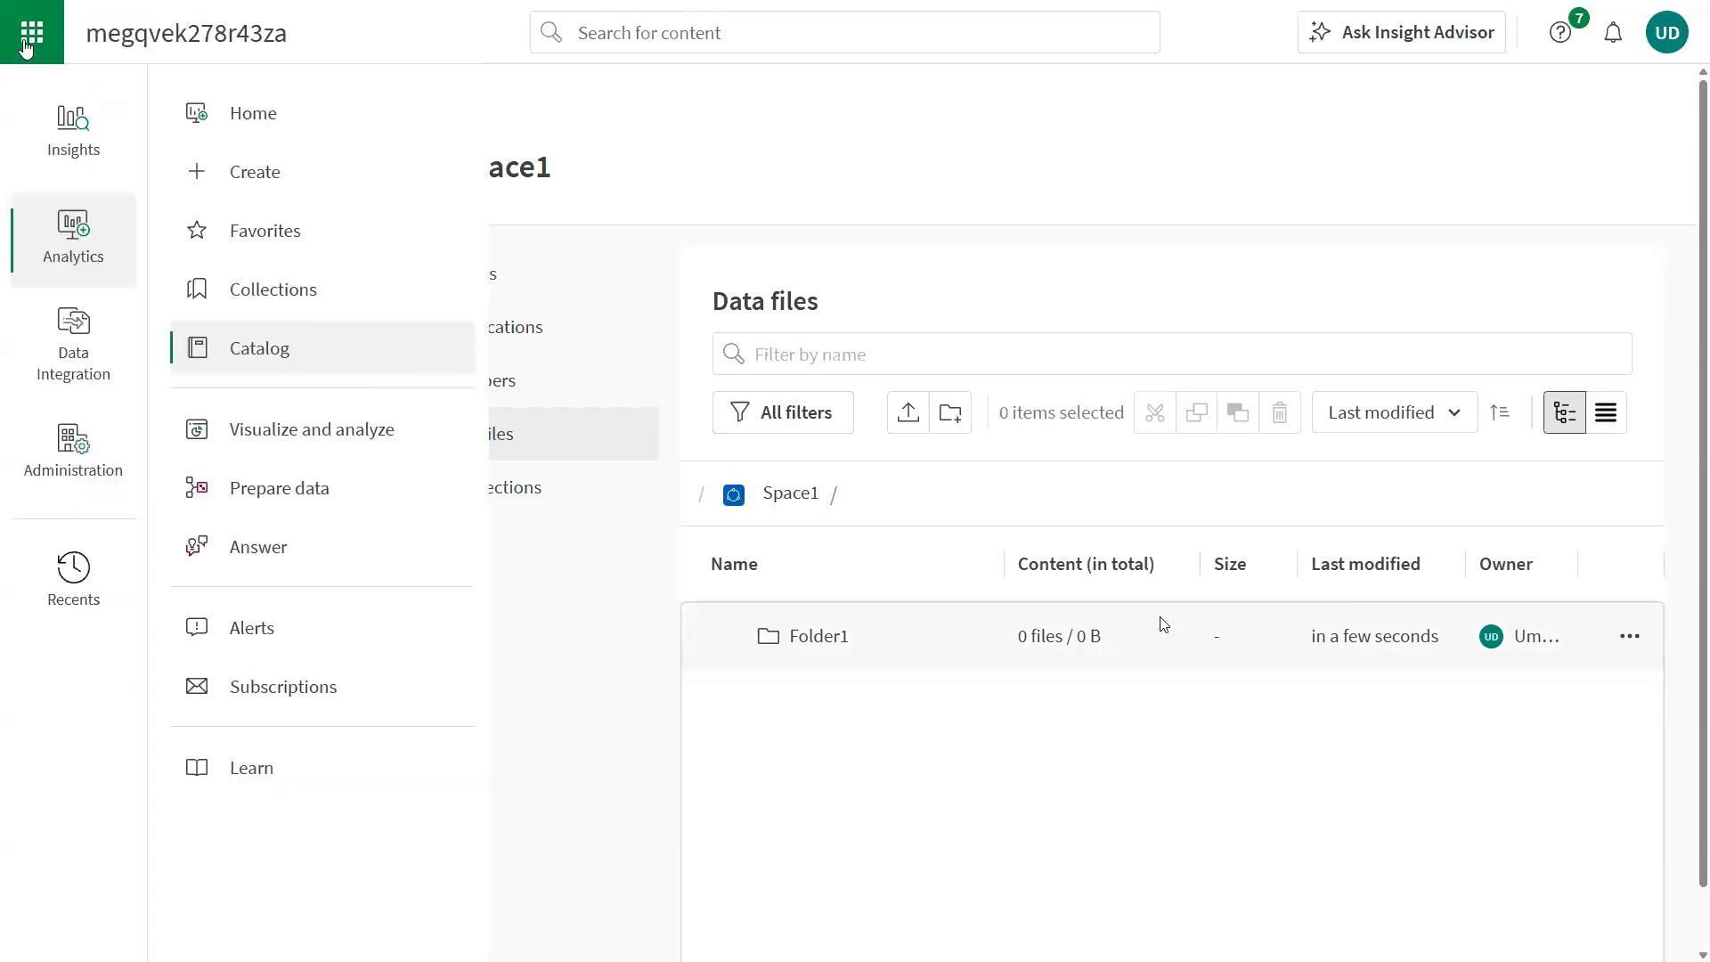
{"action": "mouse_move", "coordinate": [81, 468]}
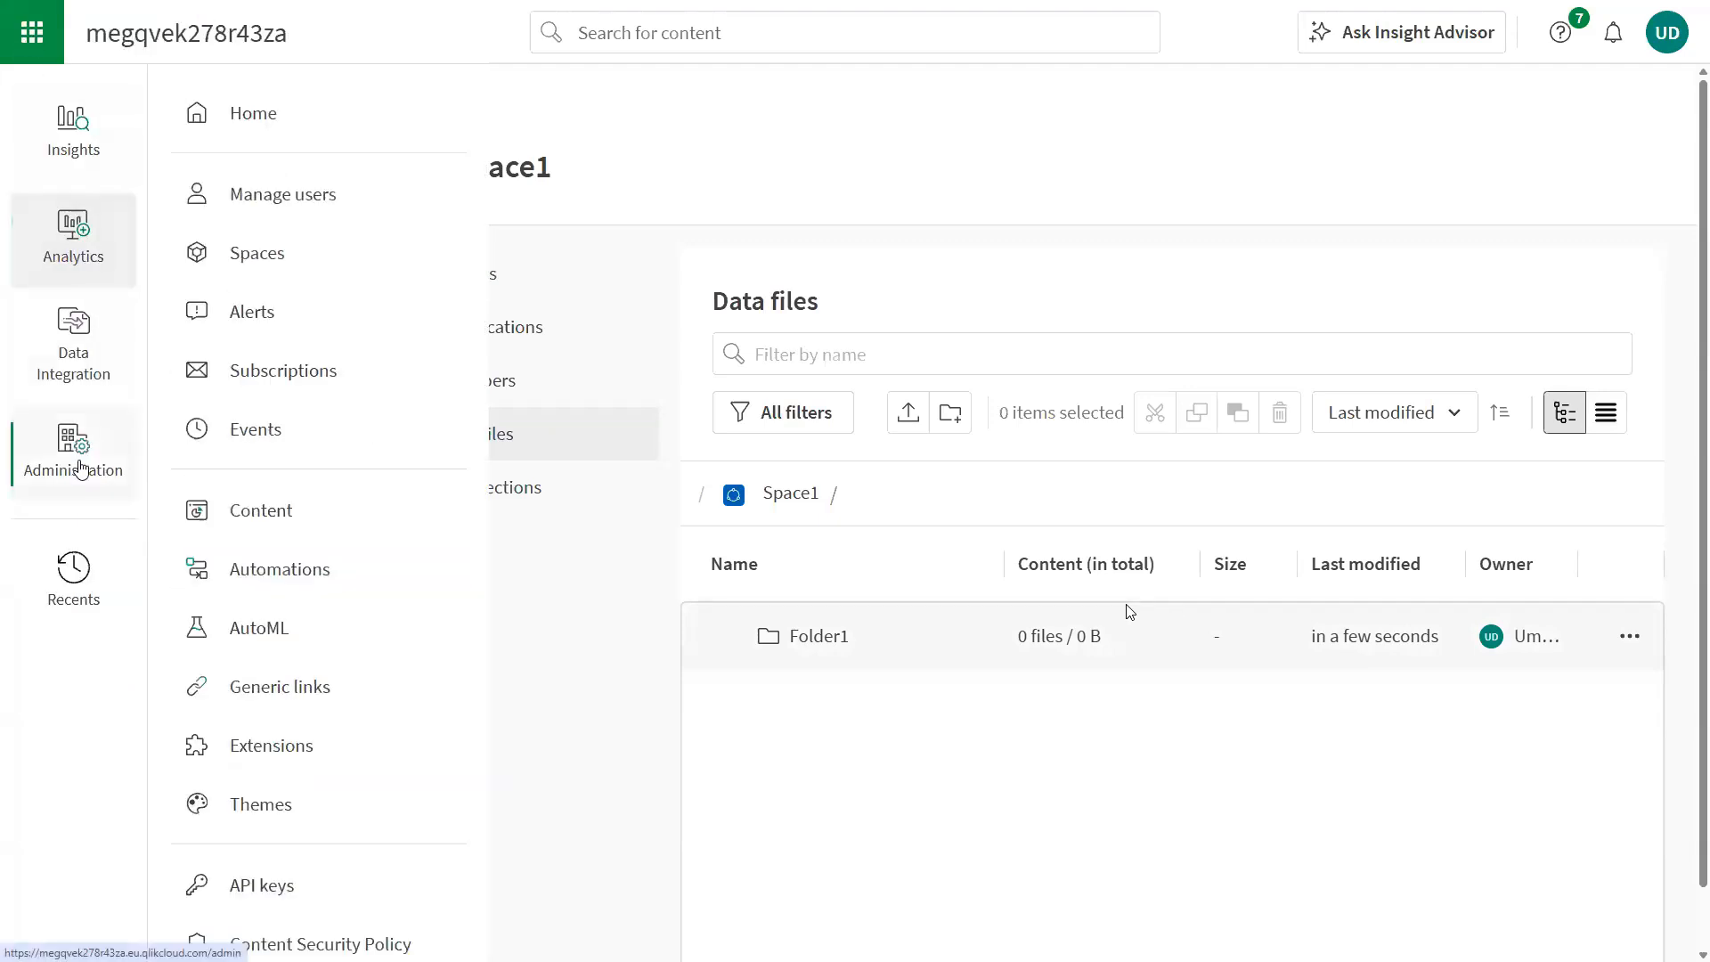
{"action": "left_click", "coordinate": [277, 515]}
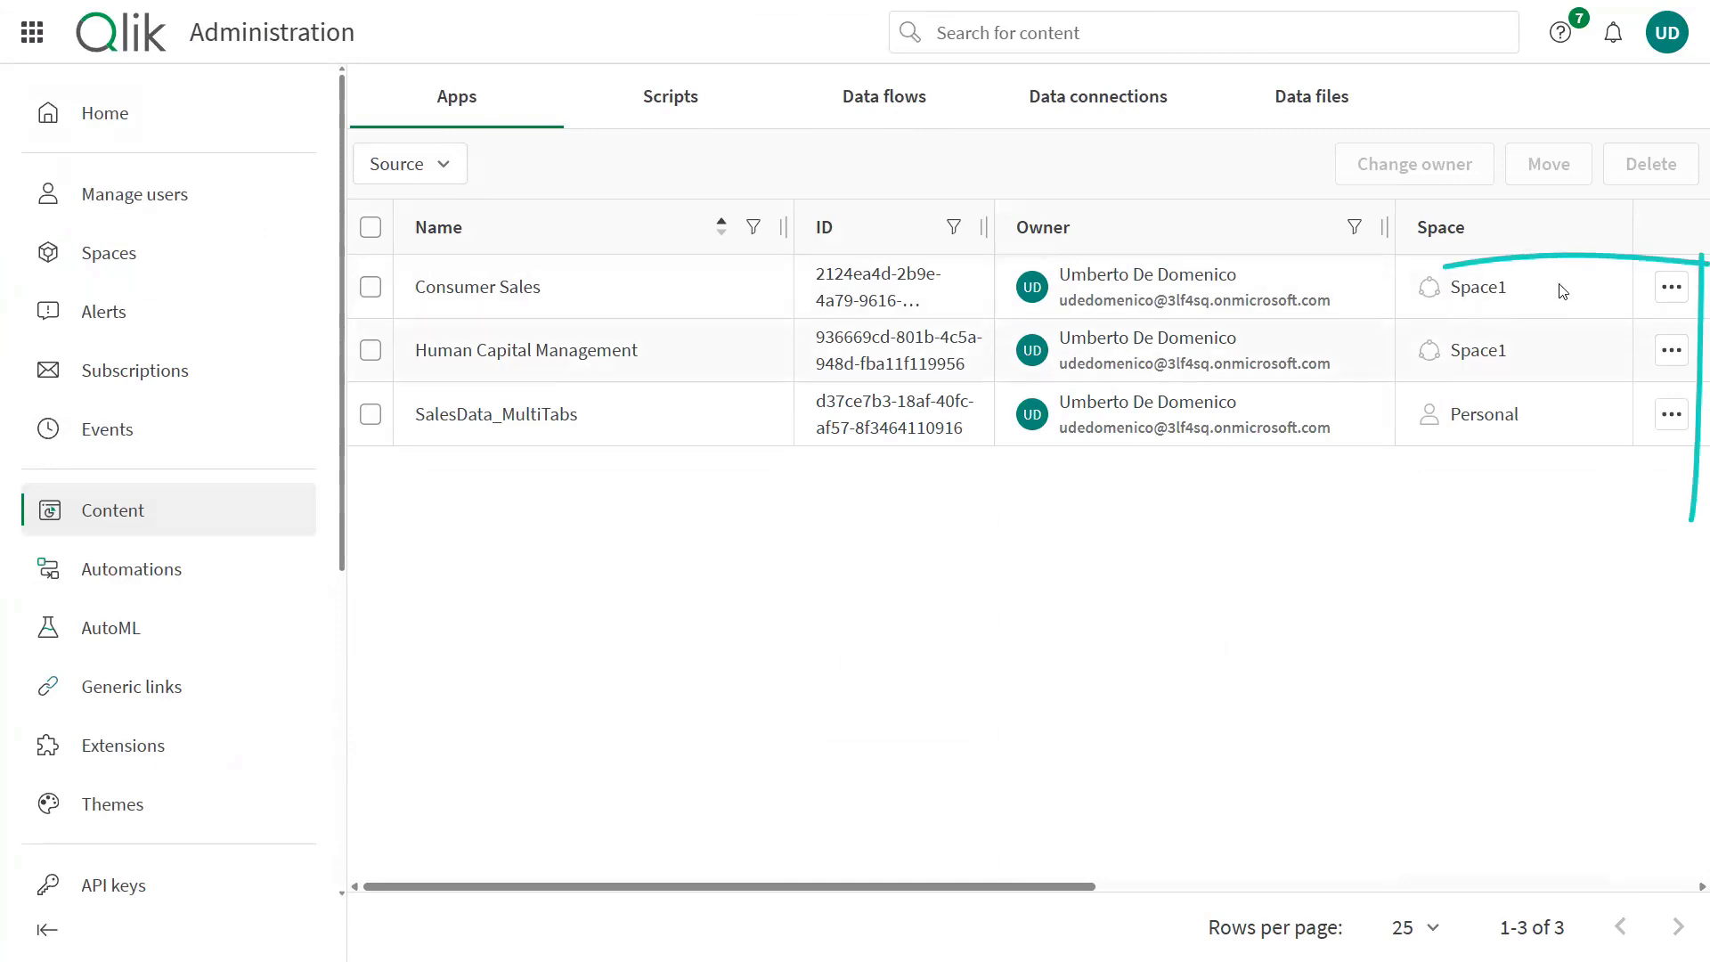
{"action": "left_click", "coordinate": [1671, 287]}
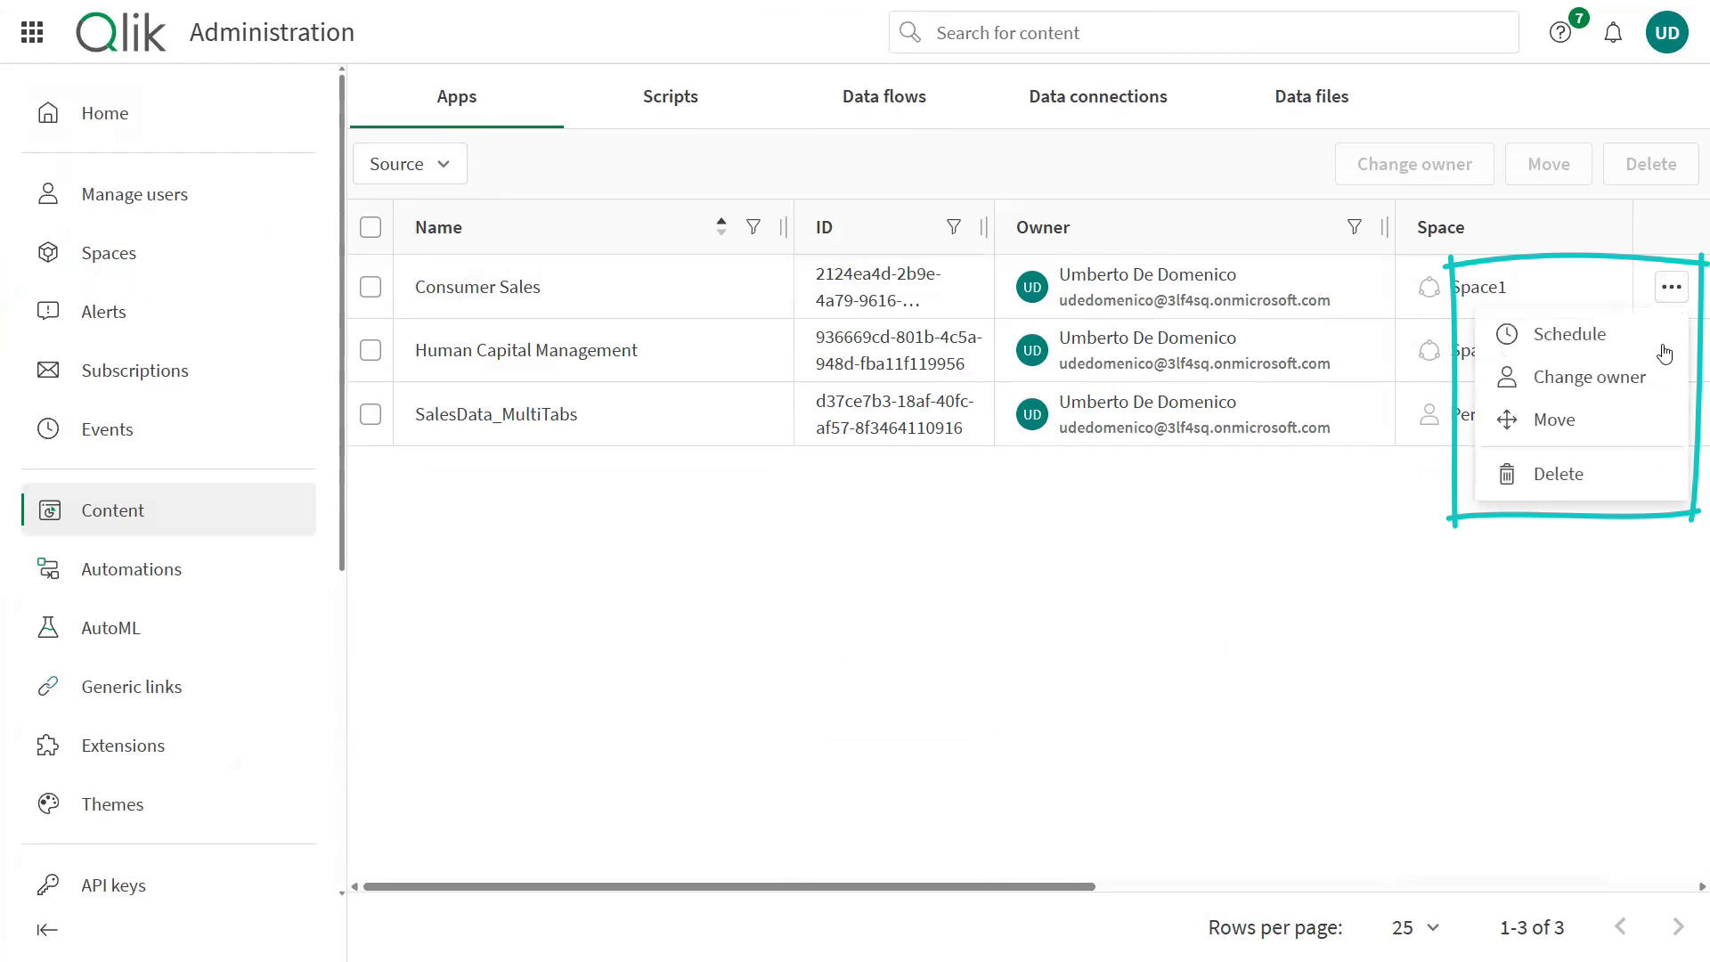
{"action": "left_click", "coordinate": [1621, 337]}
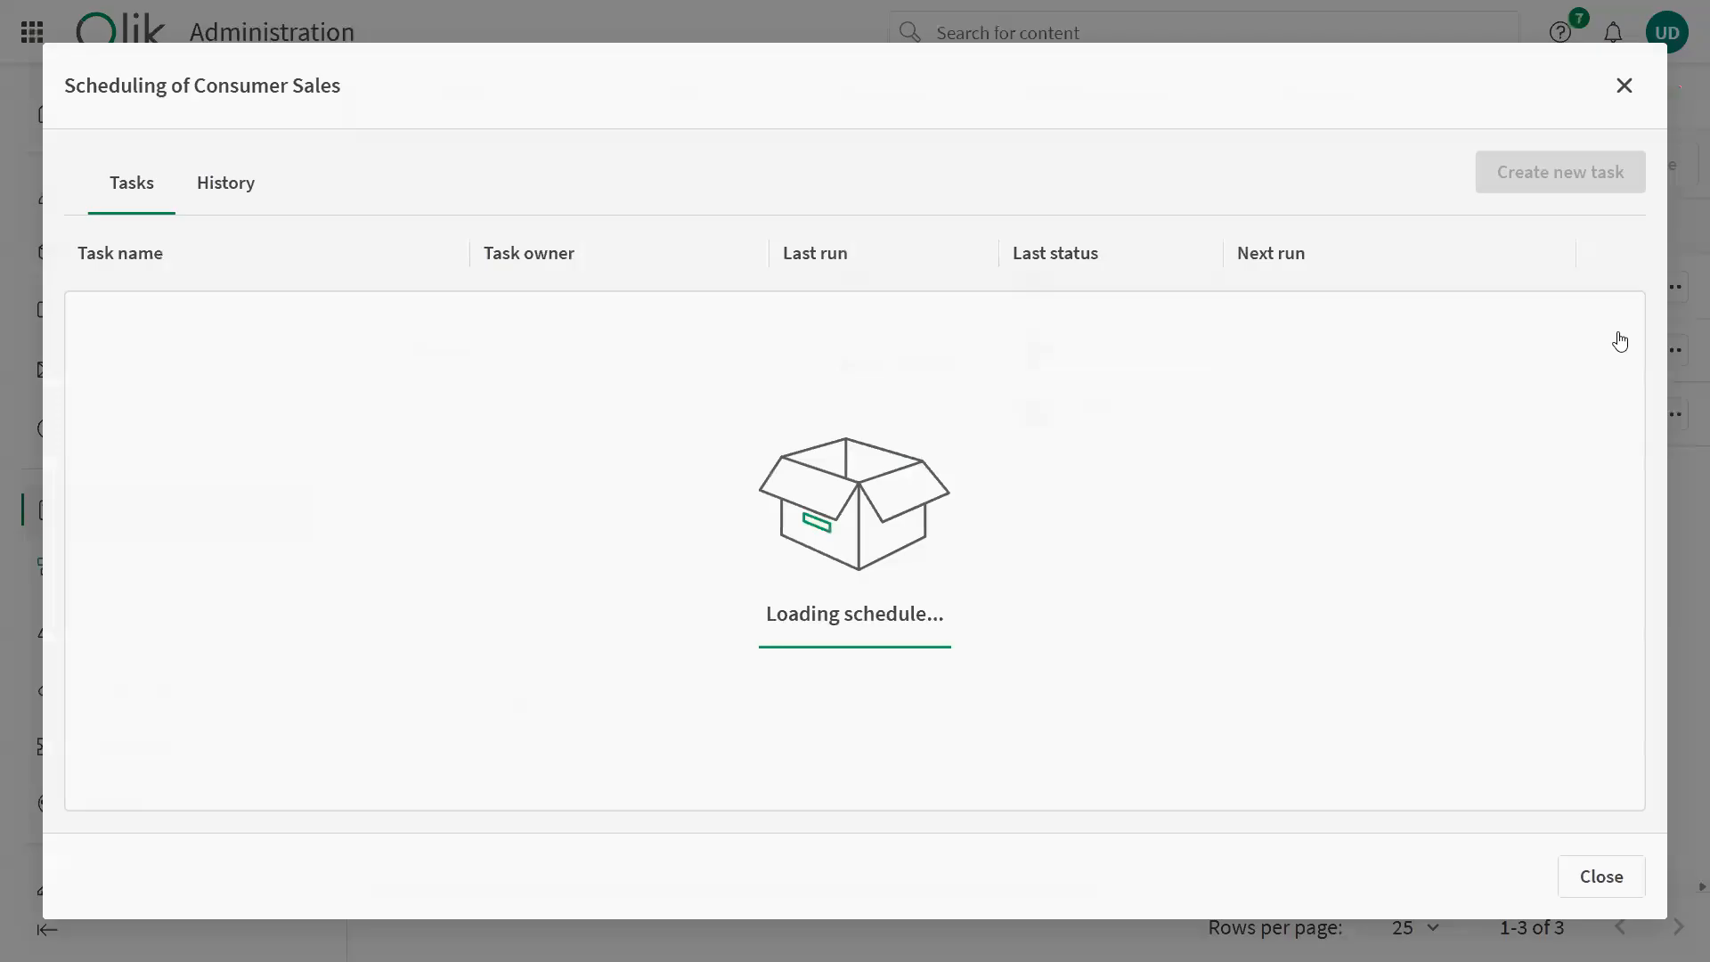
{"action": "left_click", "coordinate": [259, 210]}
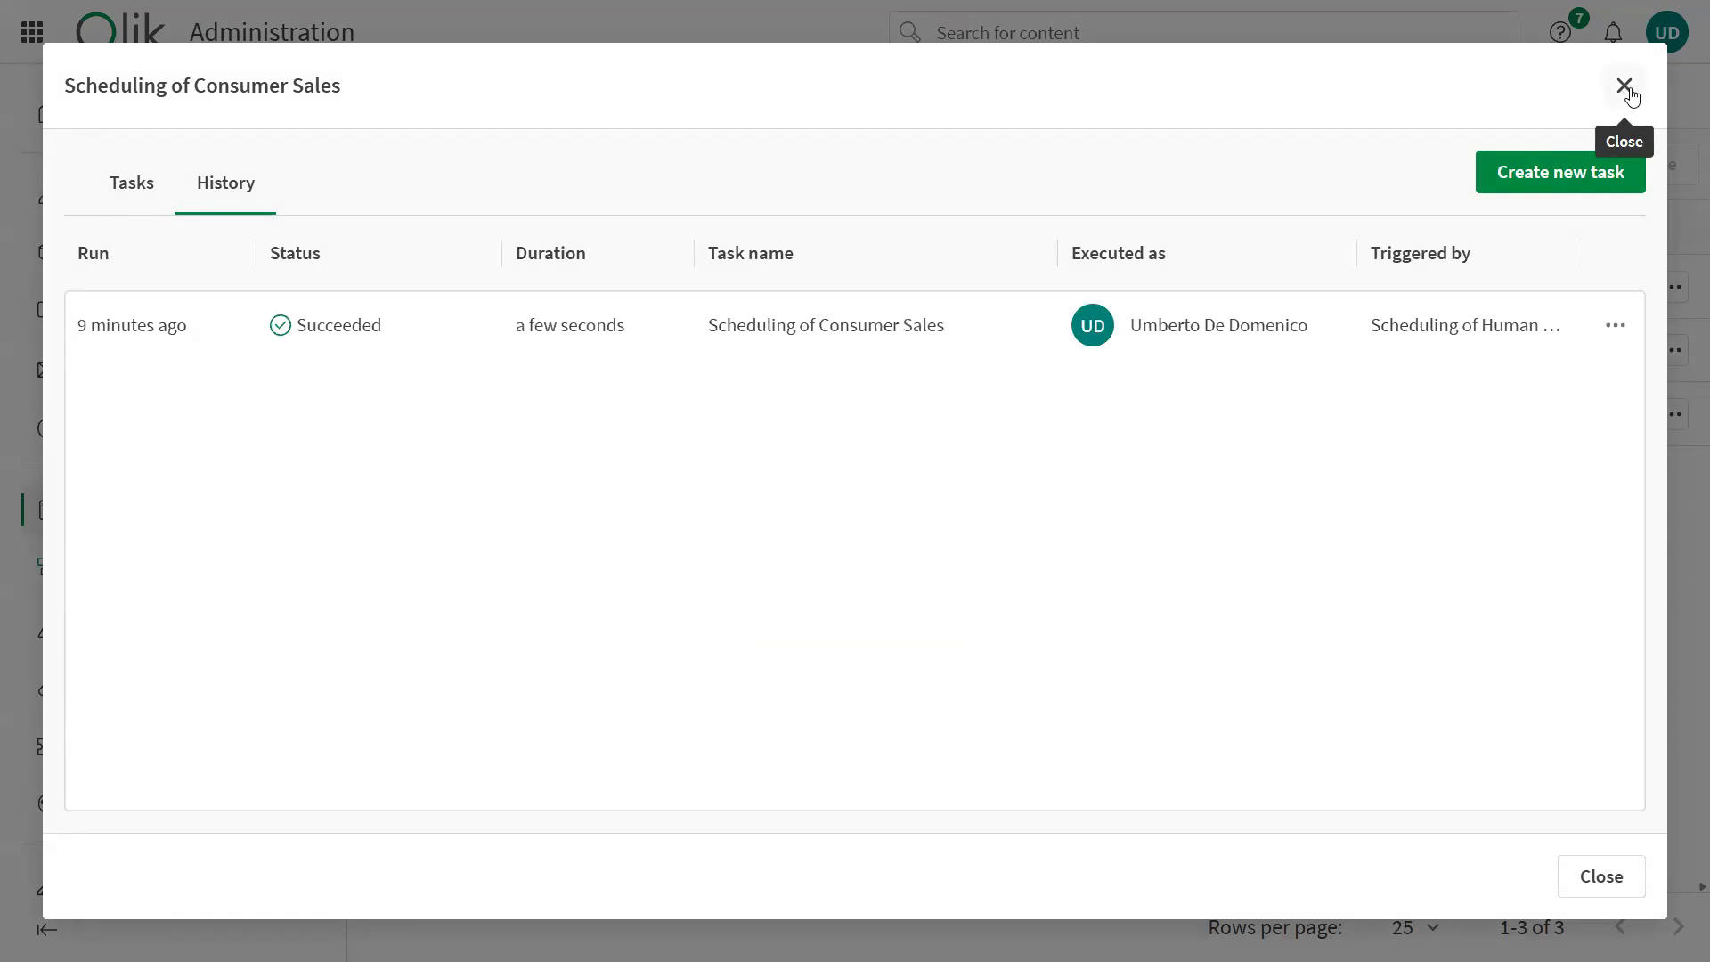
{"action": "left_click", "coordinate": [1624, 86]}
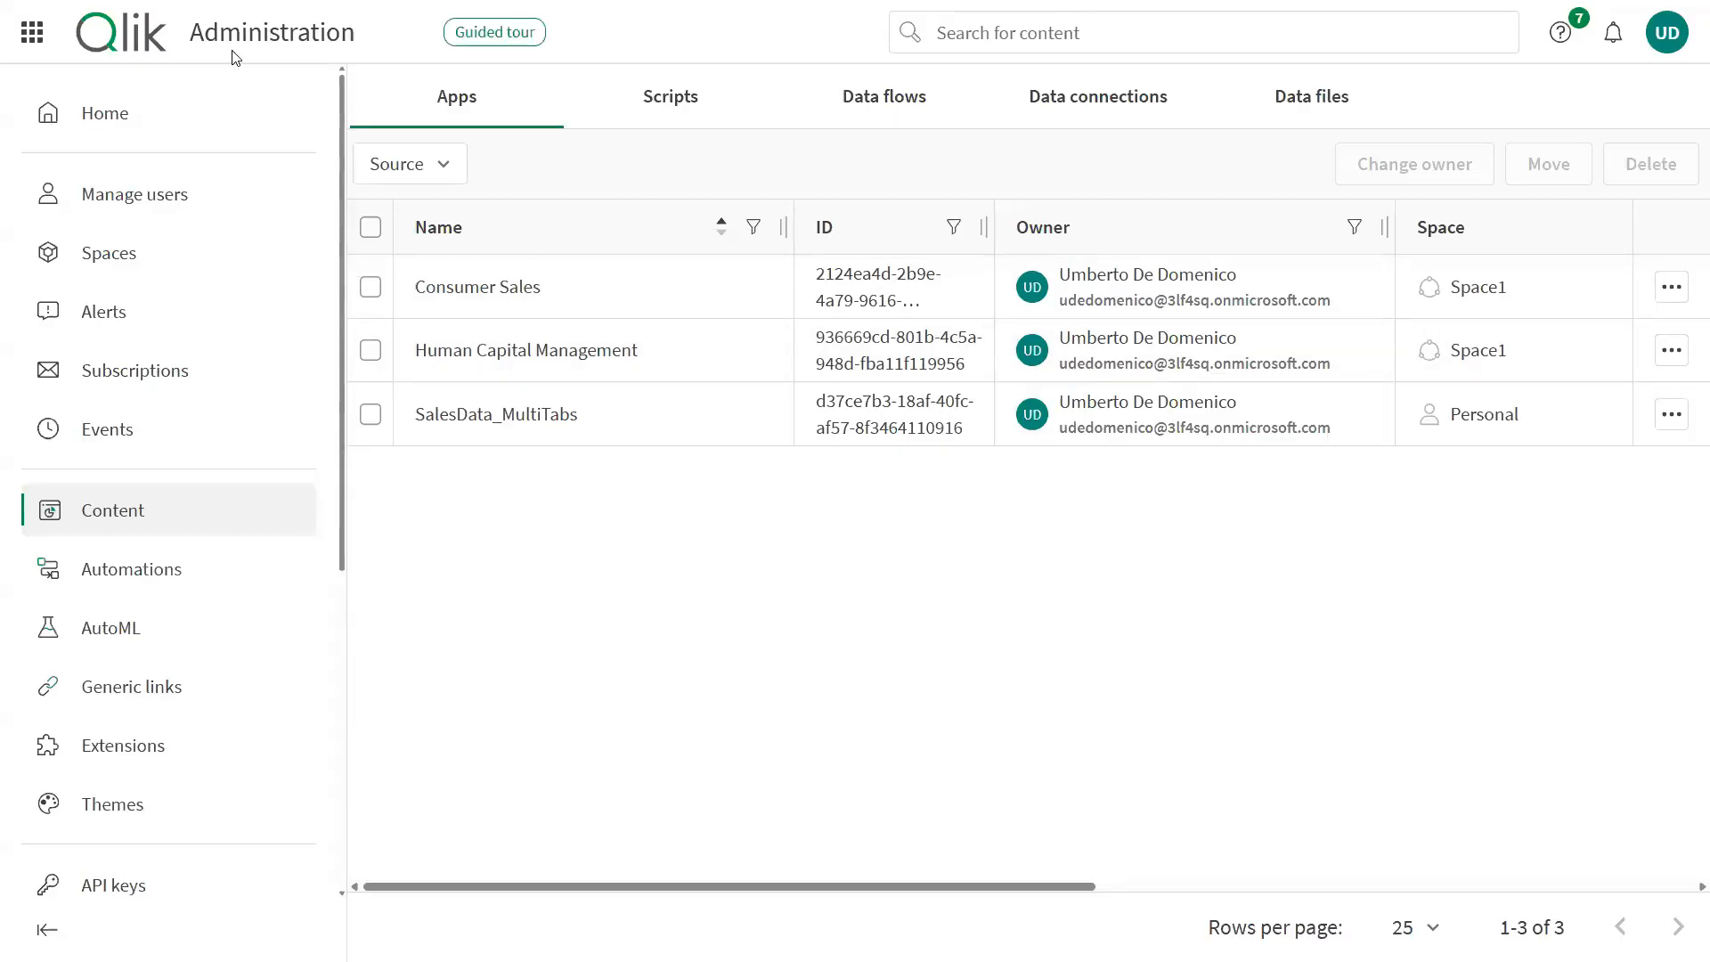
Step: Examine the Analytics navigation entries to check whether Automations is available
{"action": "left_click", "coordinate": [35, 40]}
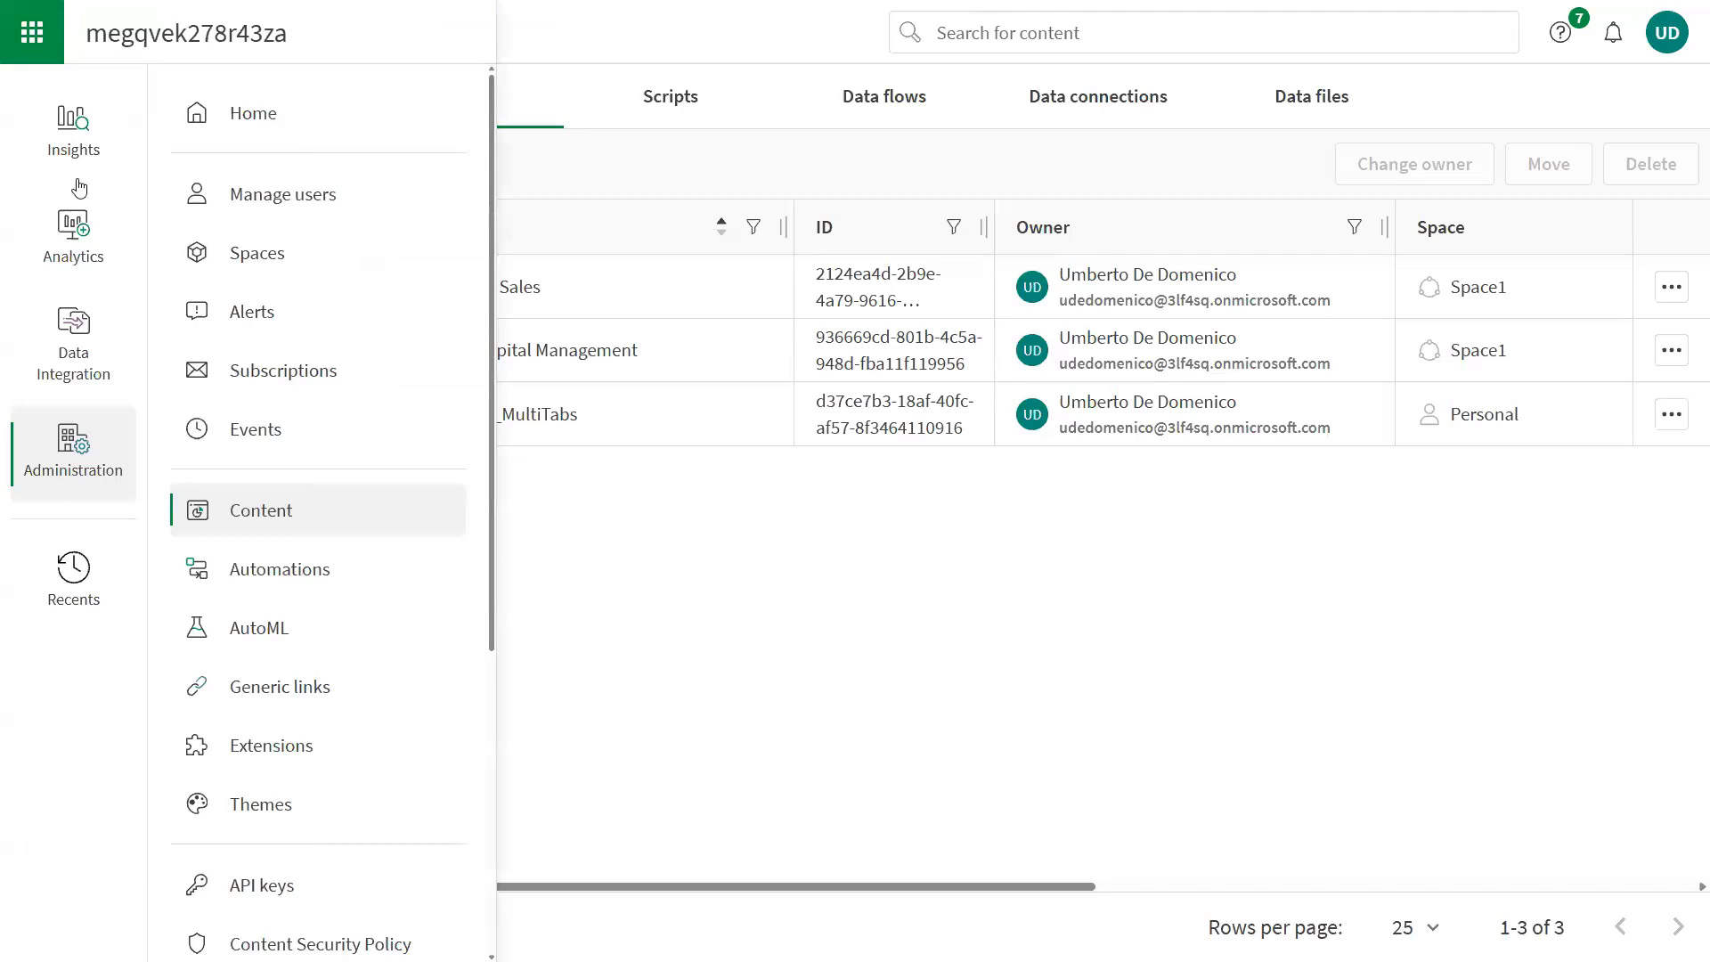
{"action": "left_click", "coordinate": [73, 254]}
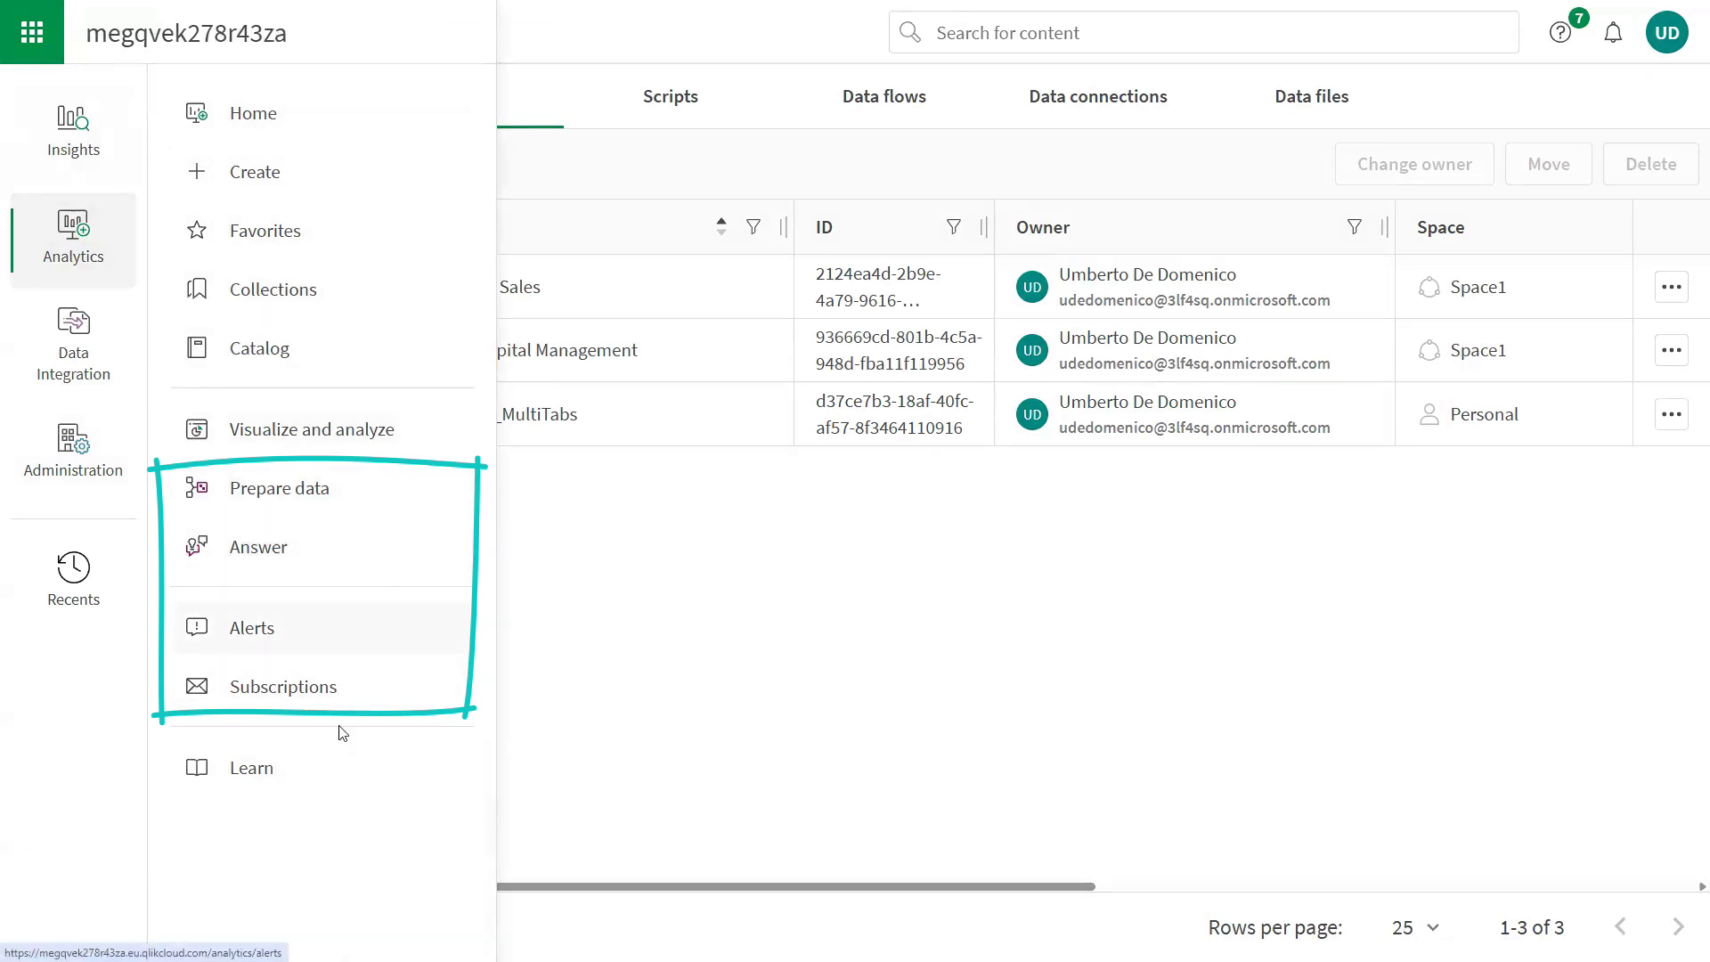
{"action": "left_click", "coordinate": [327, 198]}
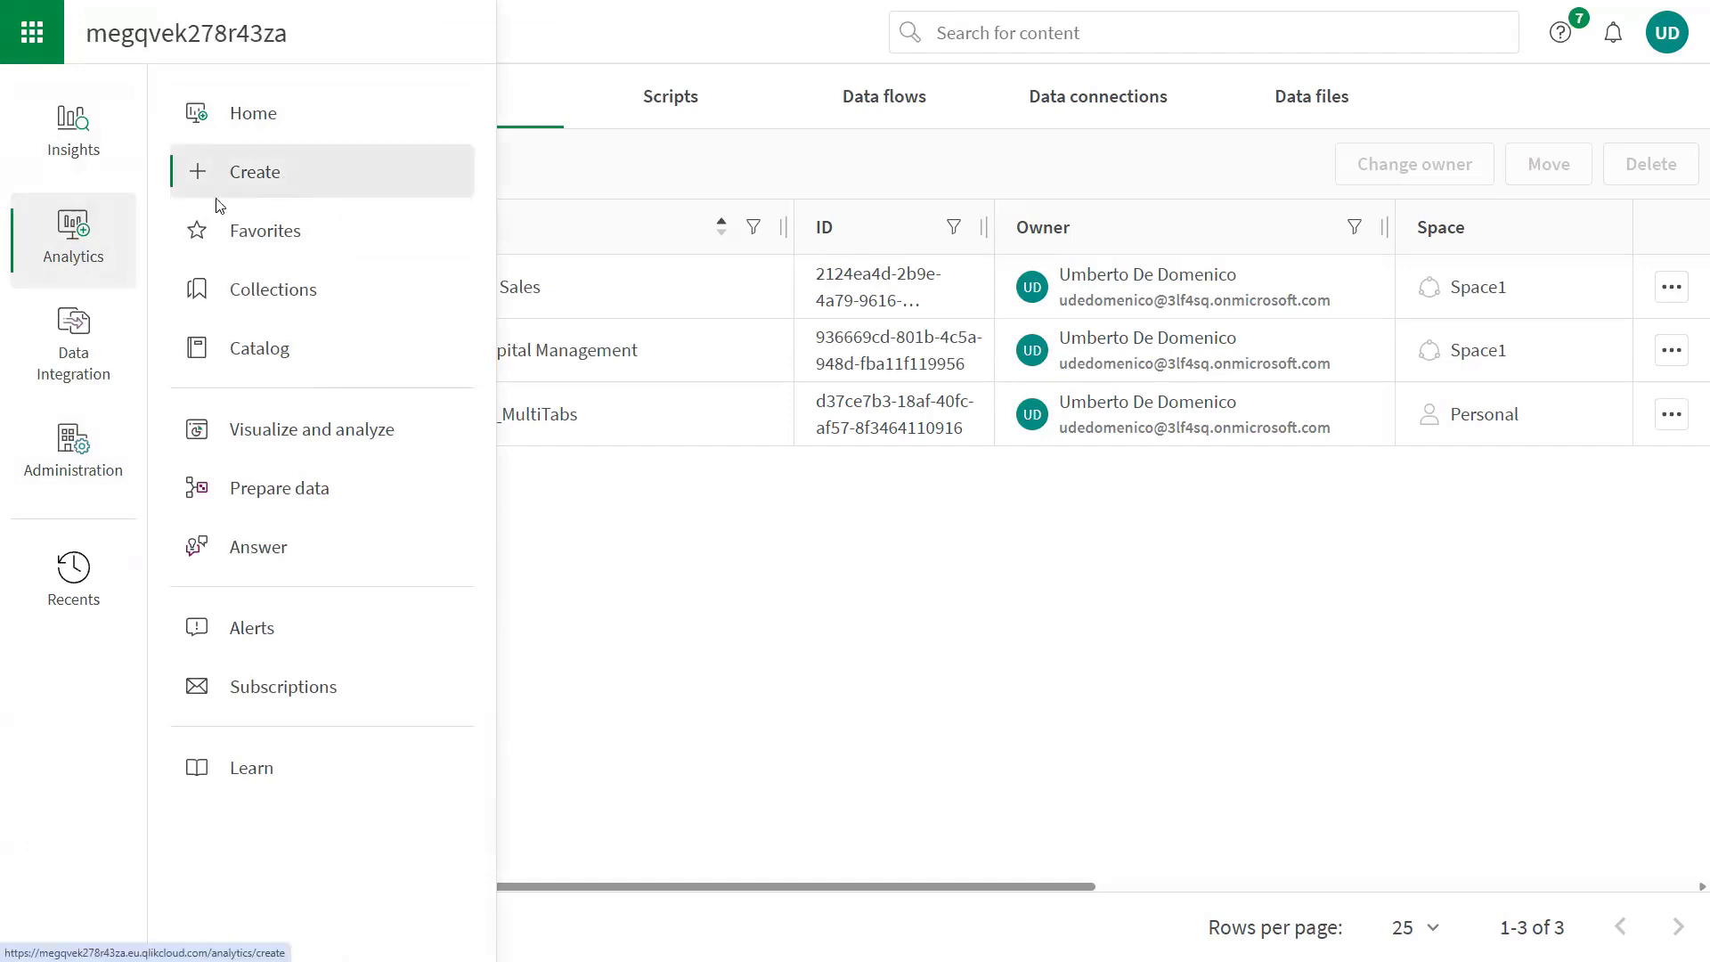
Step: In user management, compare the two accounts with the same name, identify the one currently logged in and view its available actions
{"action": "left_click", "coordinate": [65, 458]}
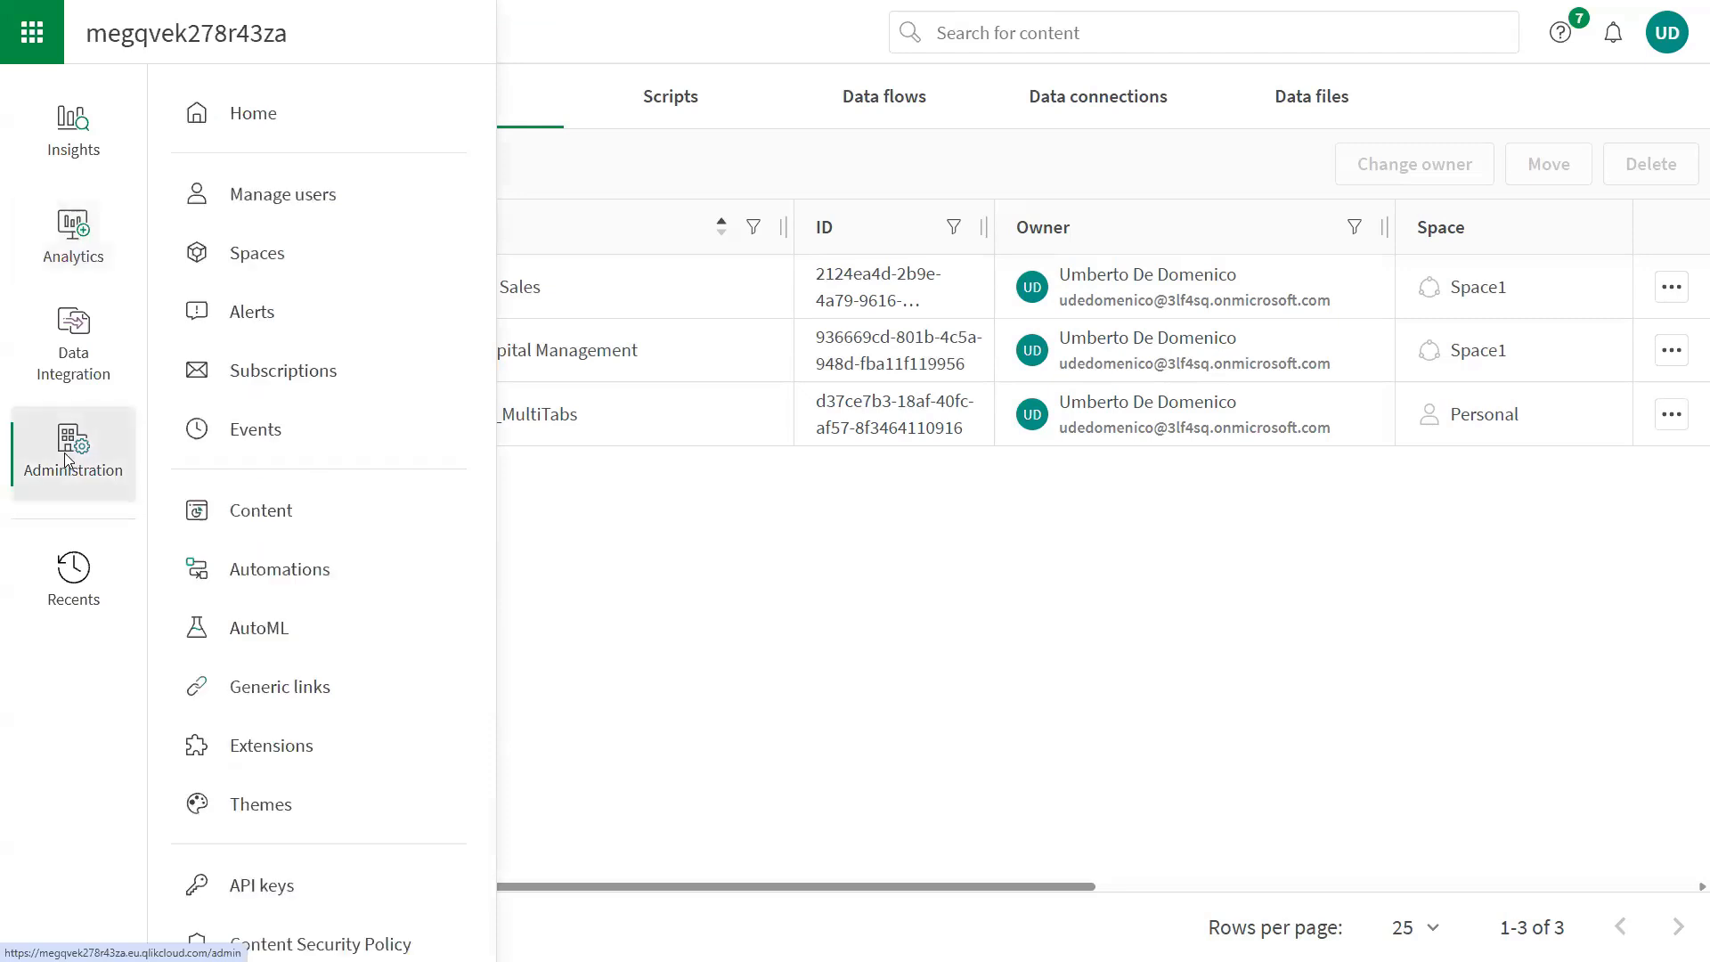
{"action": "left_click", "coordinate": [332, 199]}
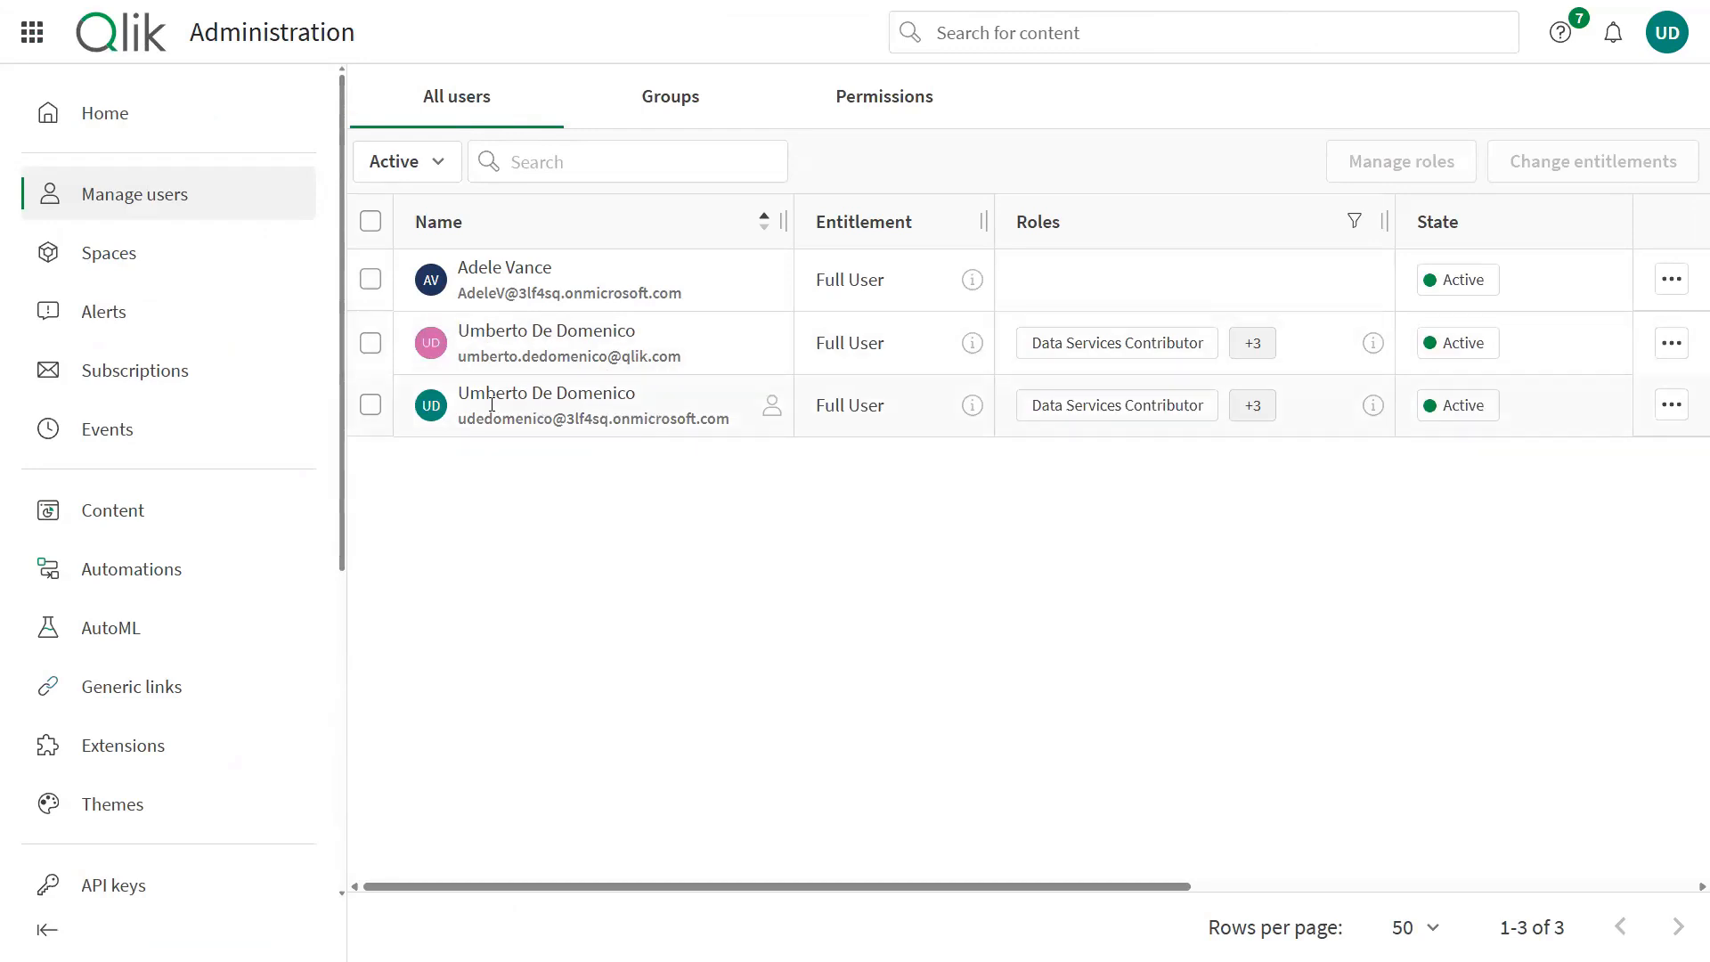
{"action": "left_click_drag", "start_coordinate": [459, 326], "coordinate": [691, 351]}
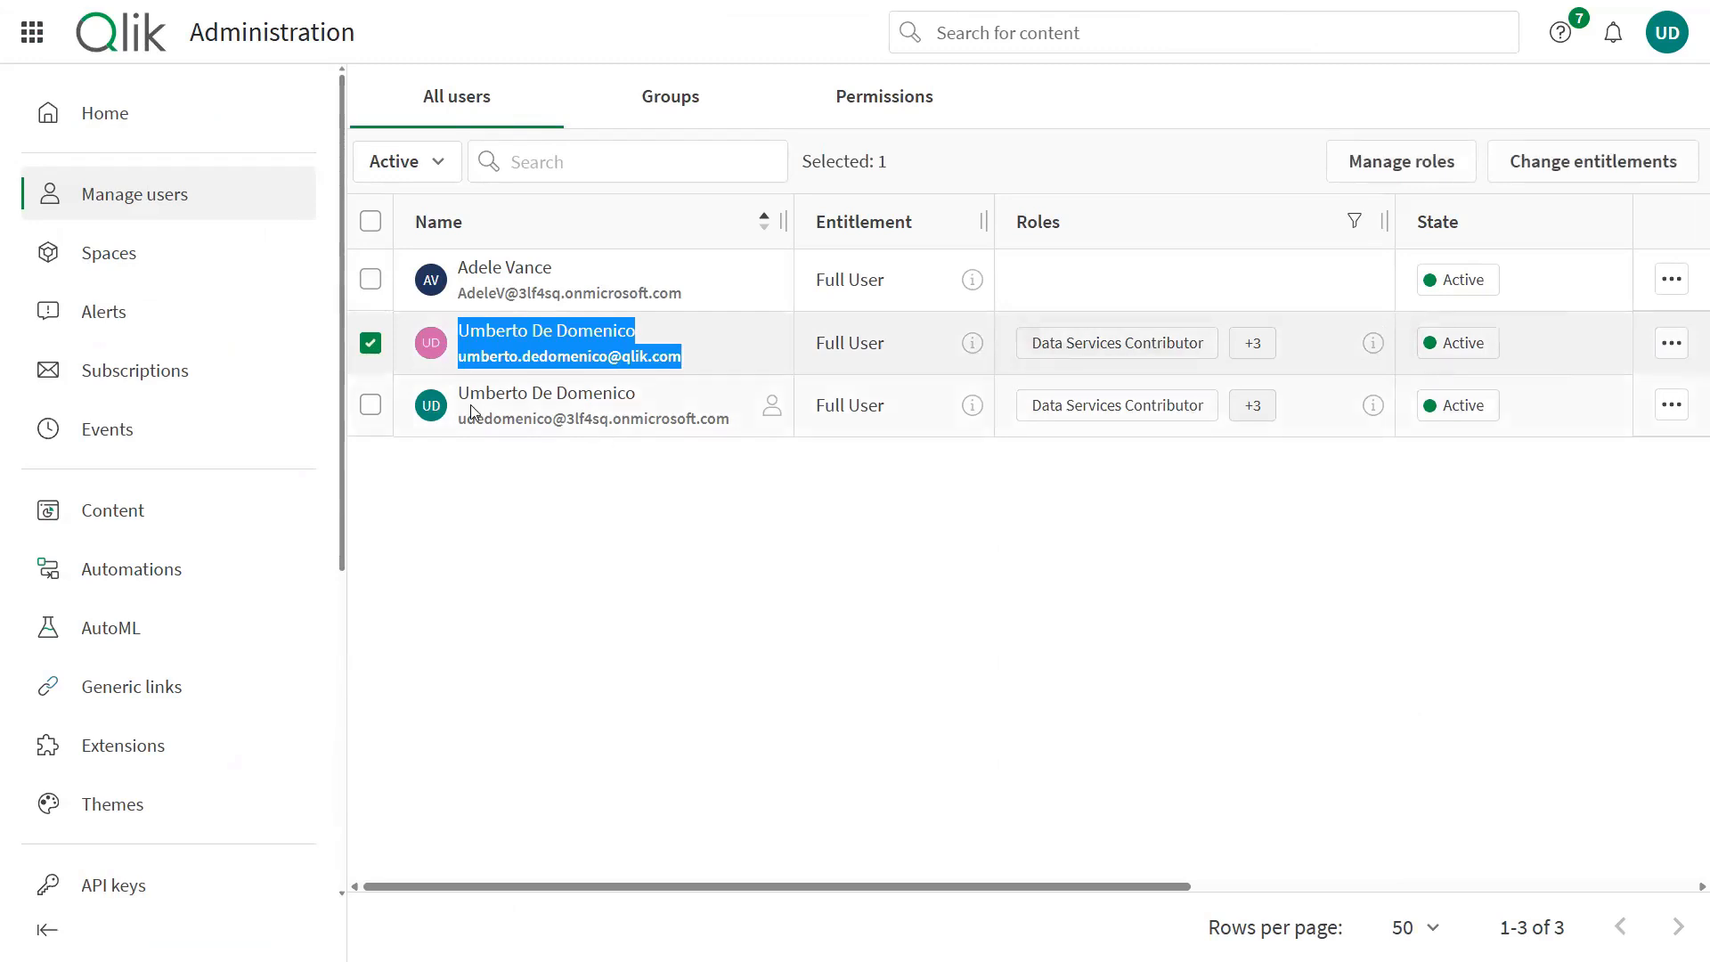
{"action": "left_click_drag", "start_coordinate": [461, 417], "coordinate": [728, 421]}
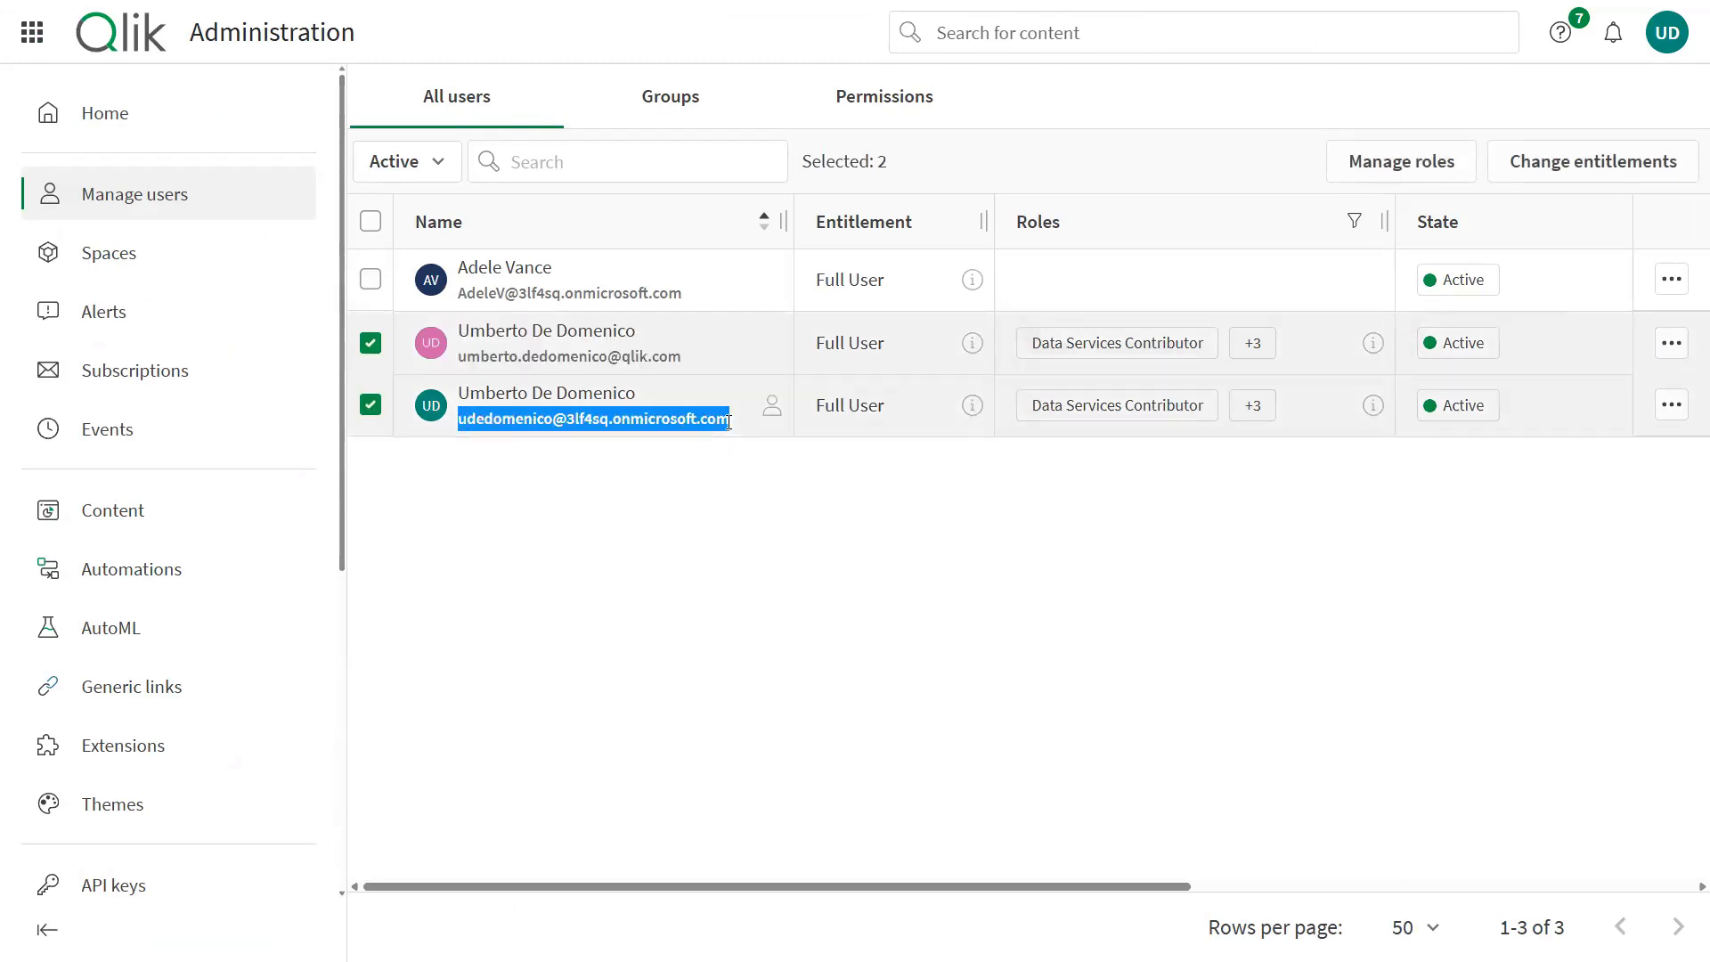
{"action": "left_click", "coordinate": [456, 354]}
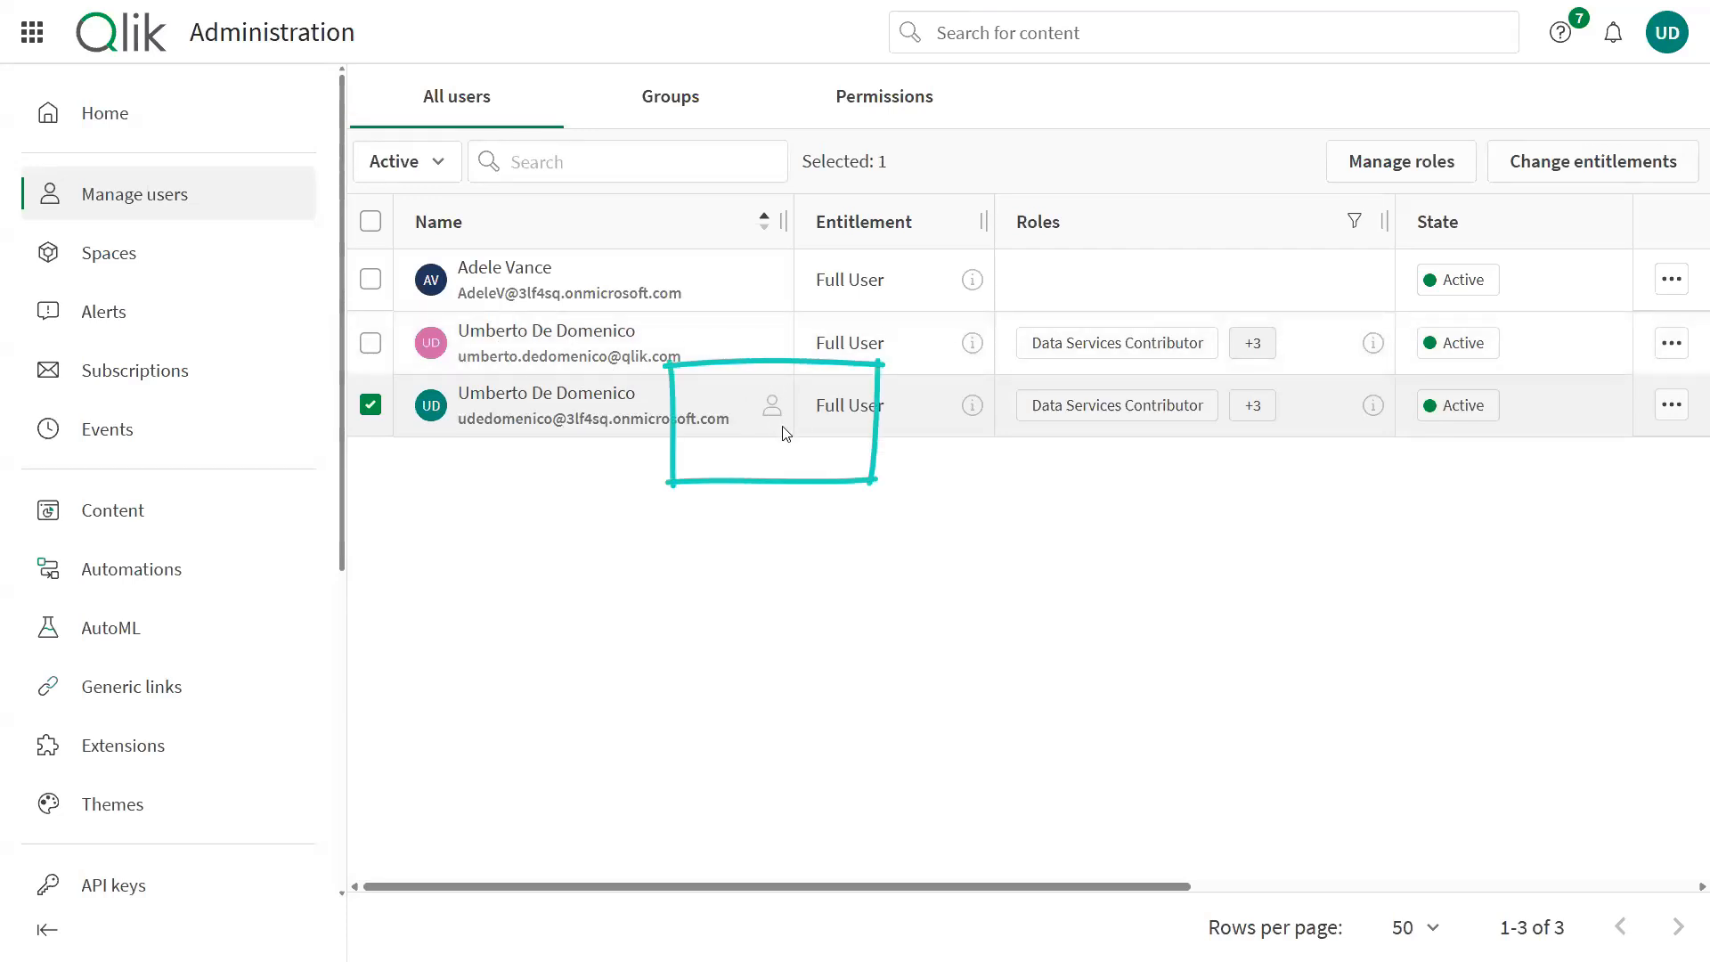
{"action": "mouse_move", "coordinate": [769, 408]}
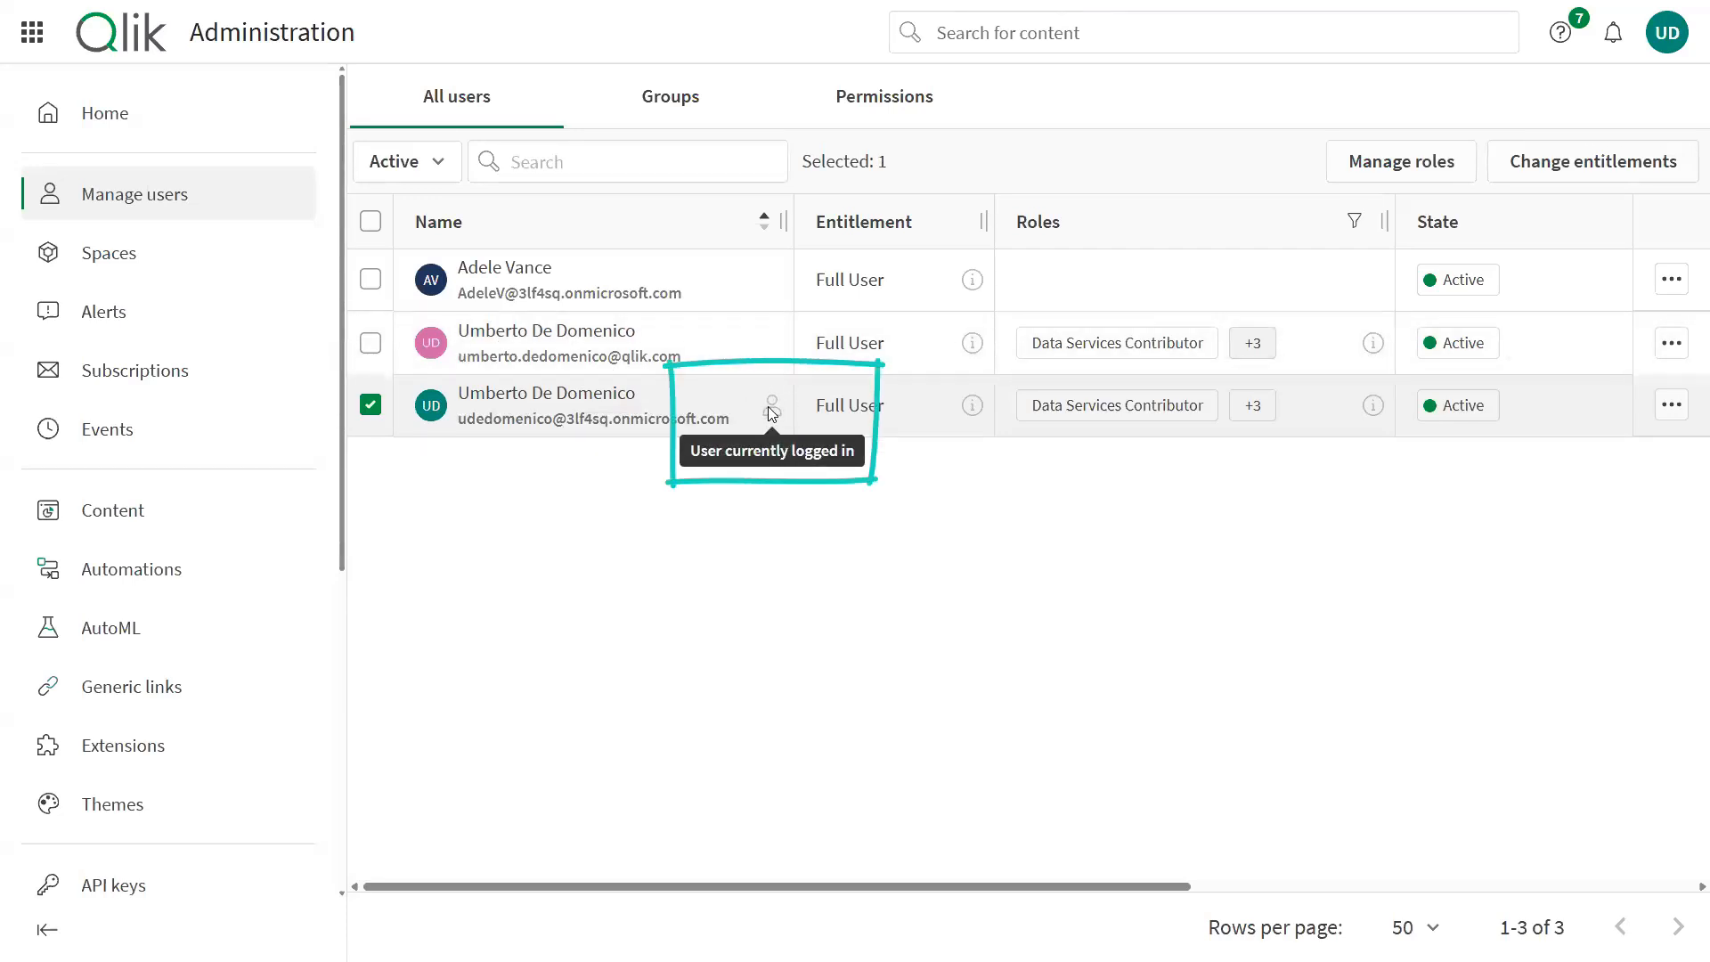
{"action": "left_click", "coordinate": [1681, 410]}
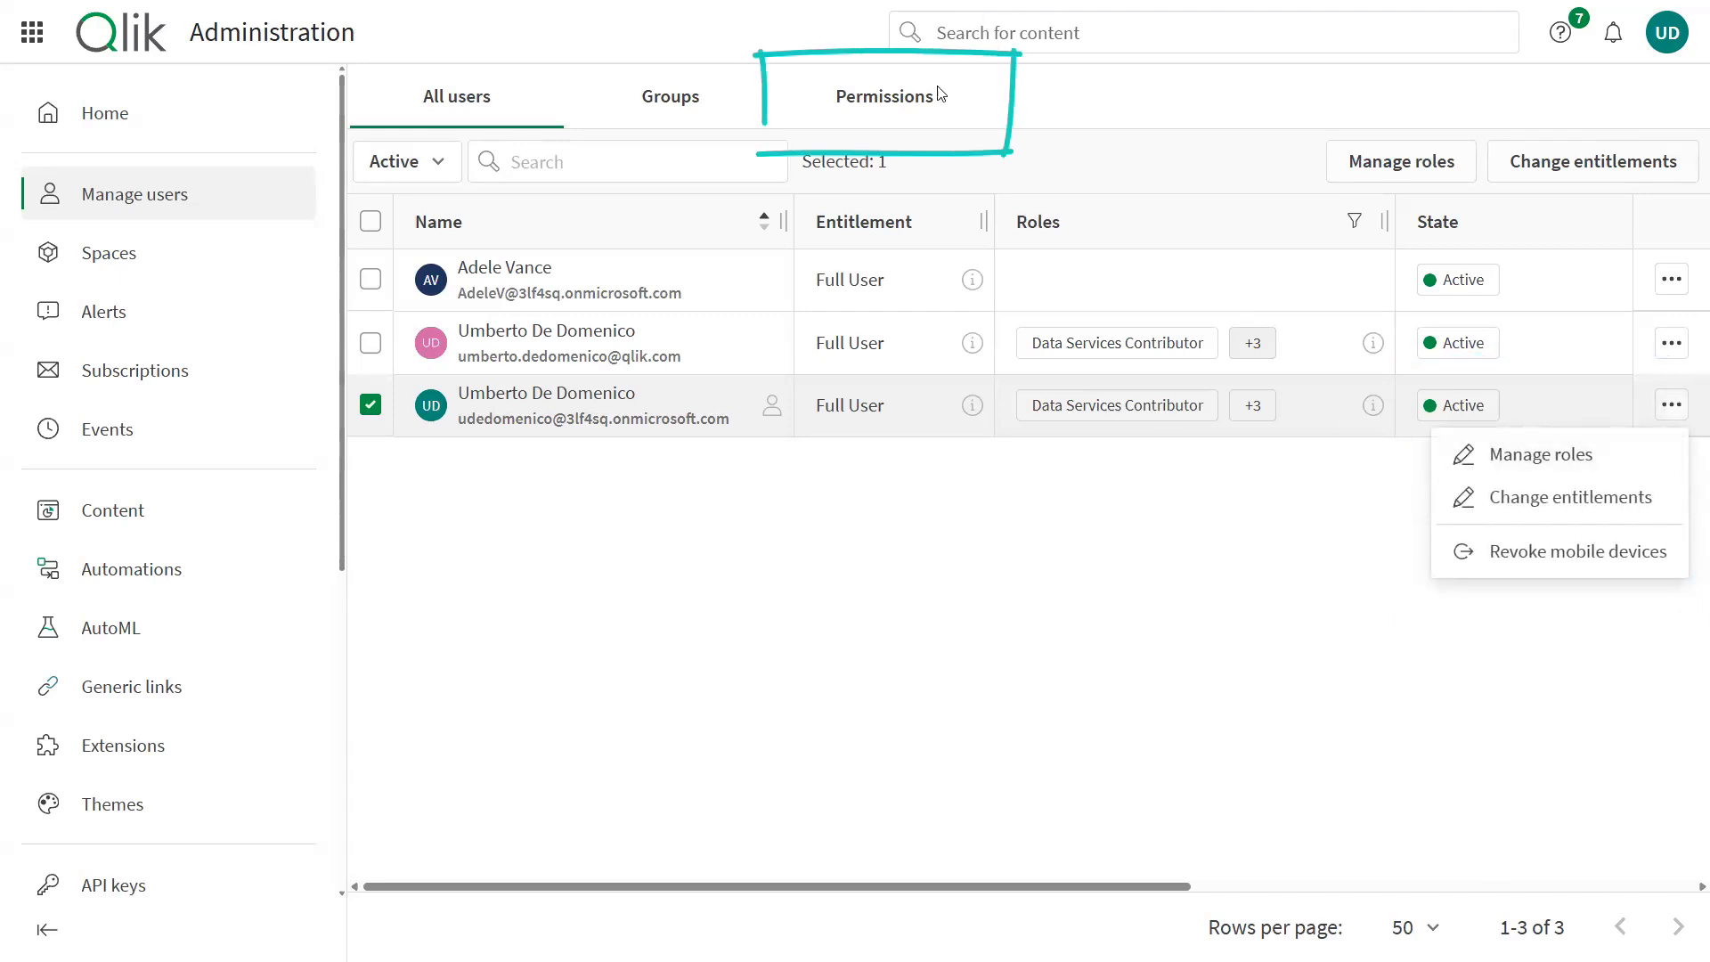
Step: Assign the Automation Creator security role to the currently logged-in account, using its Microsoft-domain entry rather than the Qlik one
{"action": "left_click", "coordinate": [910, 107]}
{"action": "left_click", "coordinate": [908, 107]}
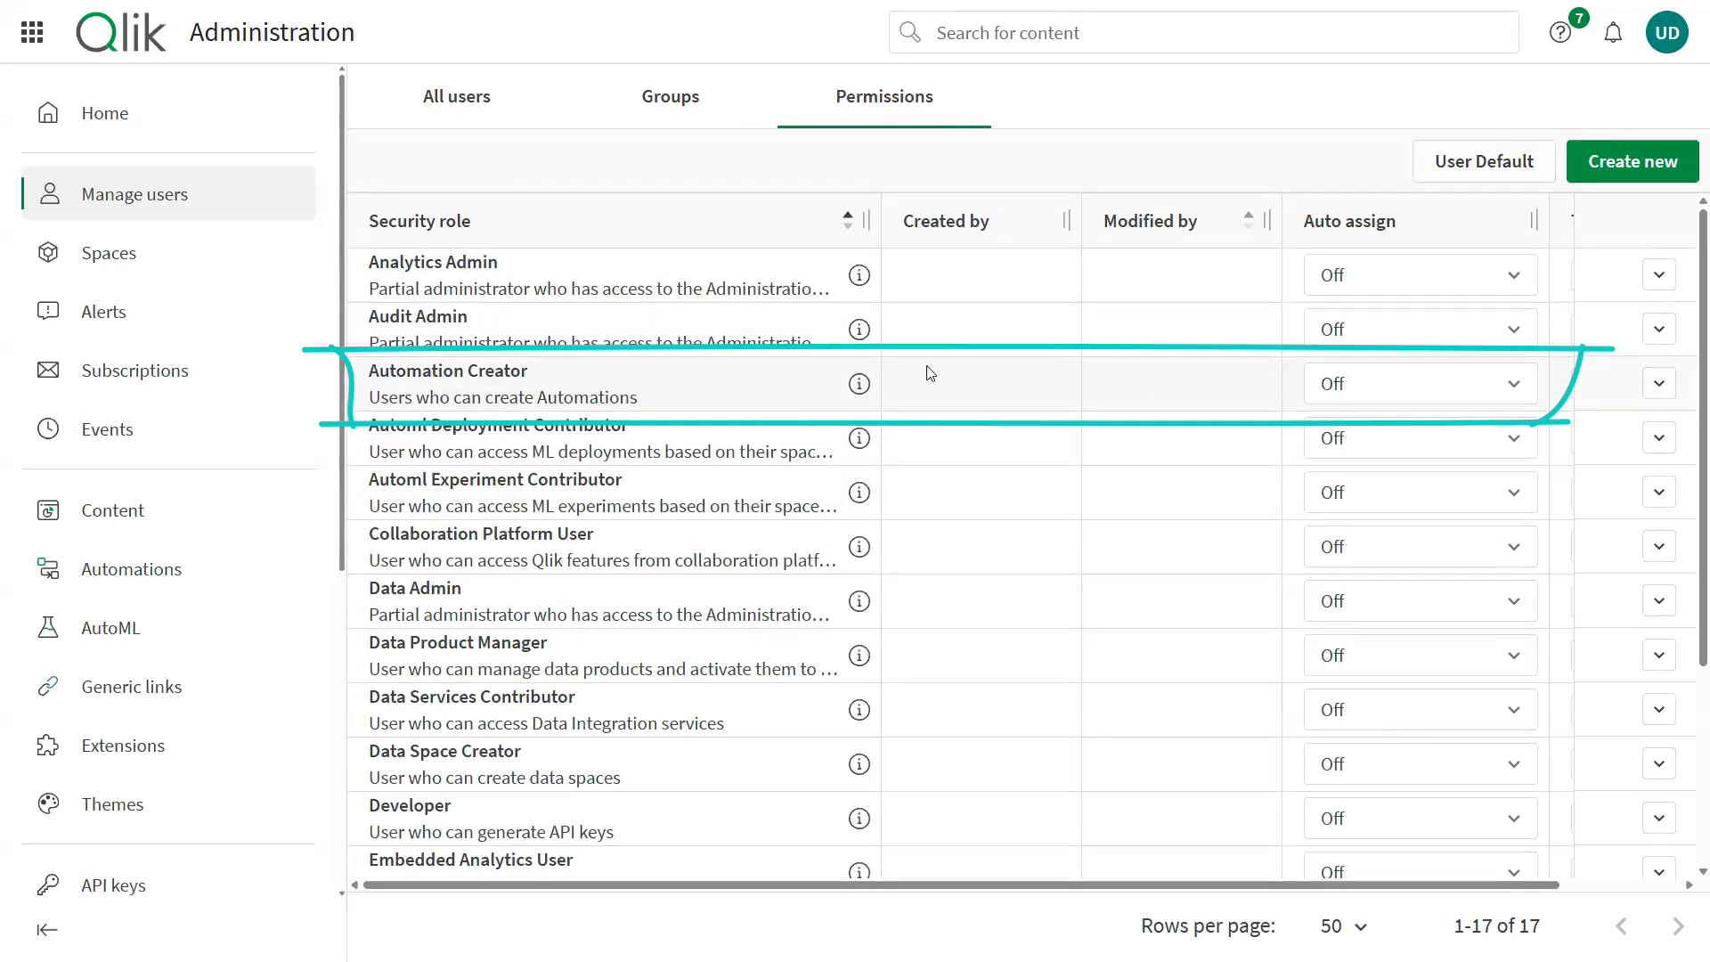
{"action": "left_click", "coordinate": [1661, 395]}
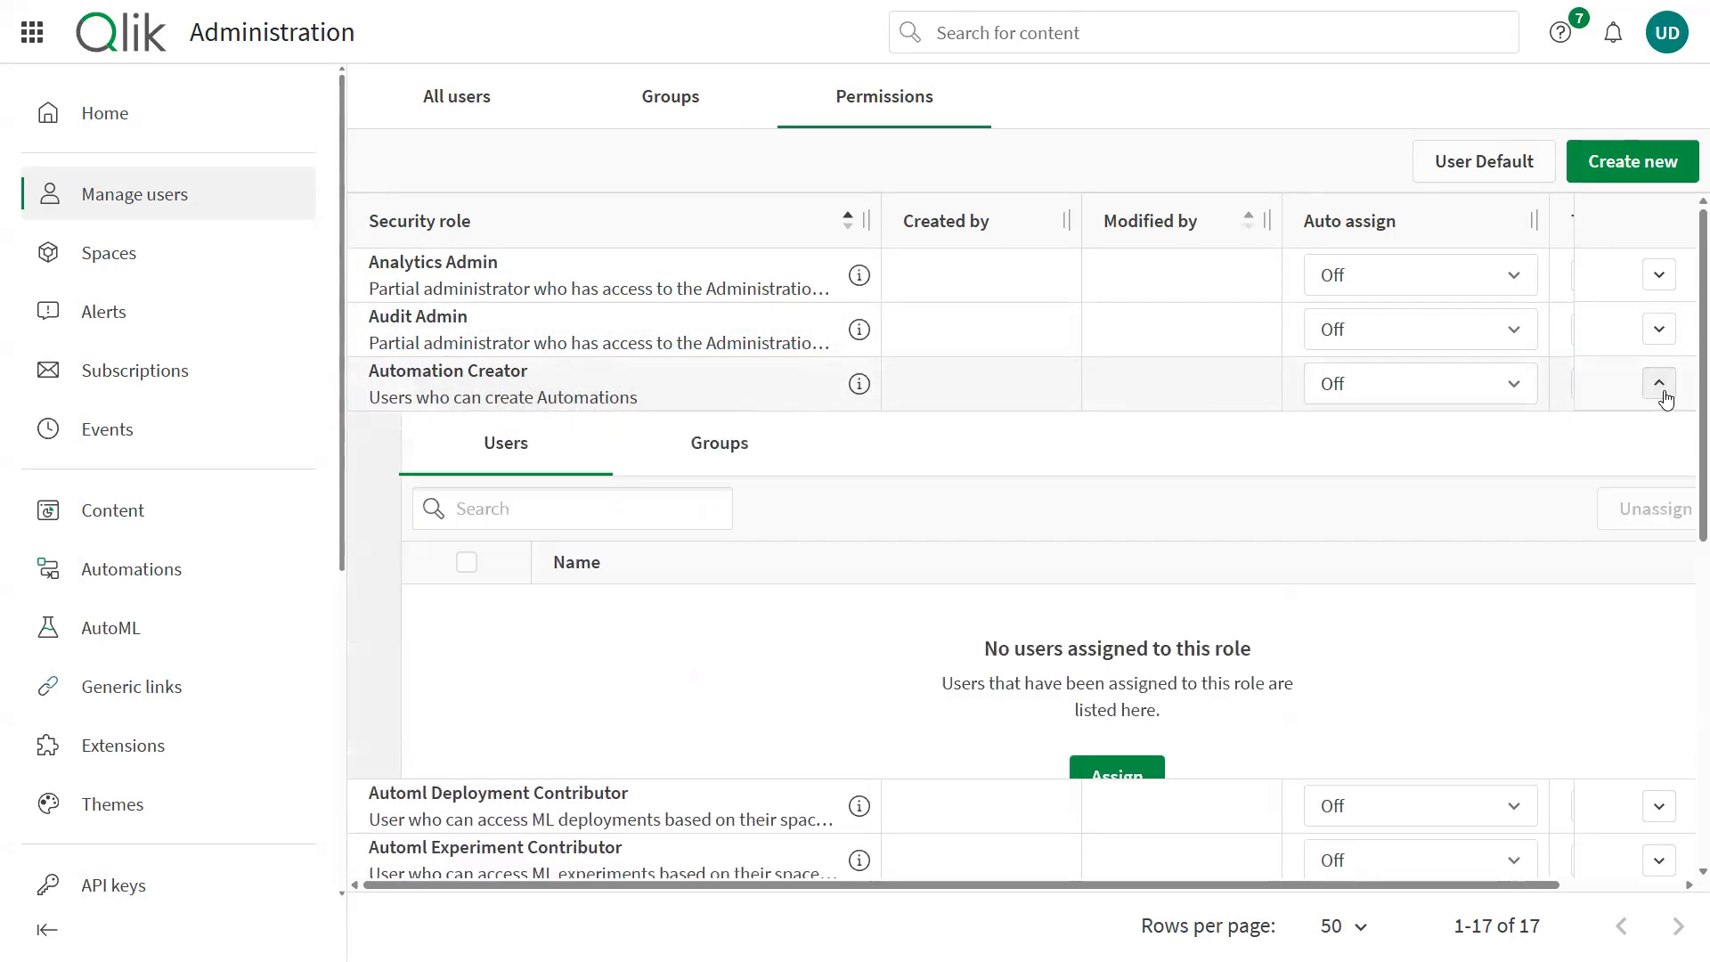
{"action": "left_click", "coordinate": [1135, 776]}
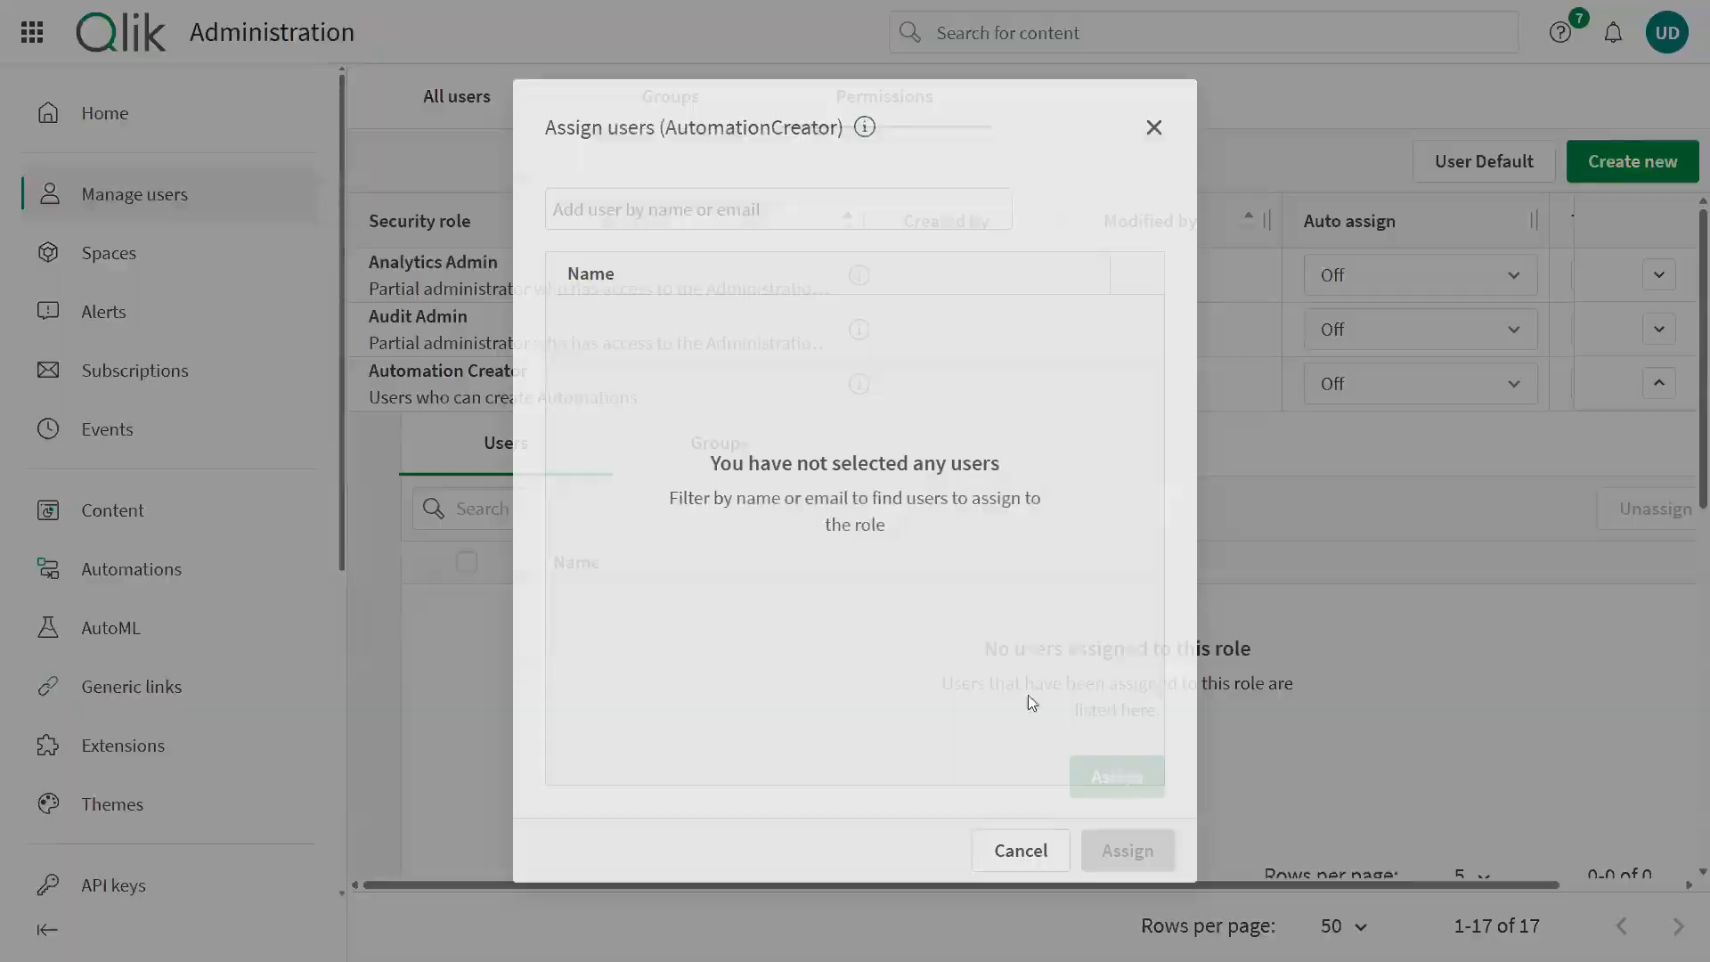
{"action": "left_click", "coordinate": [725, 199]}
{"action": "type", "text": "um"}
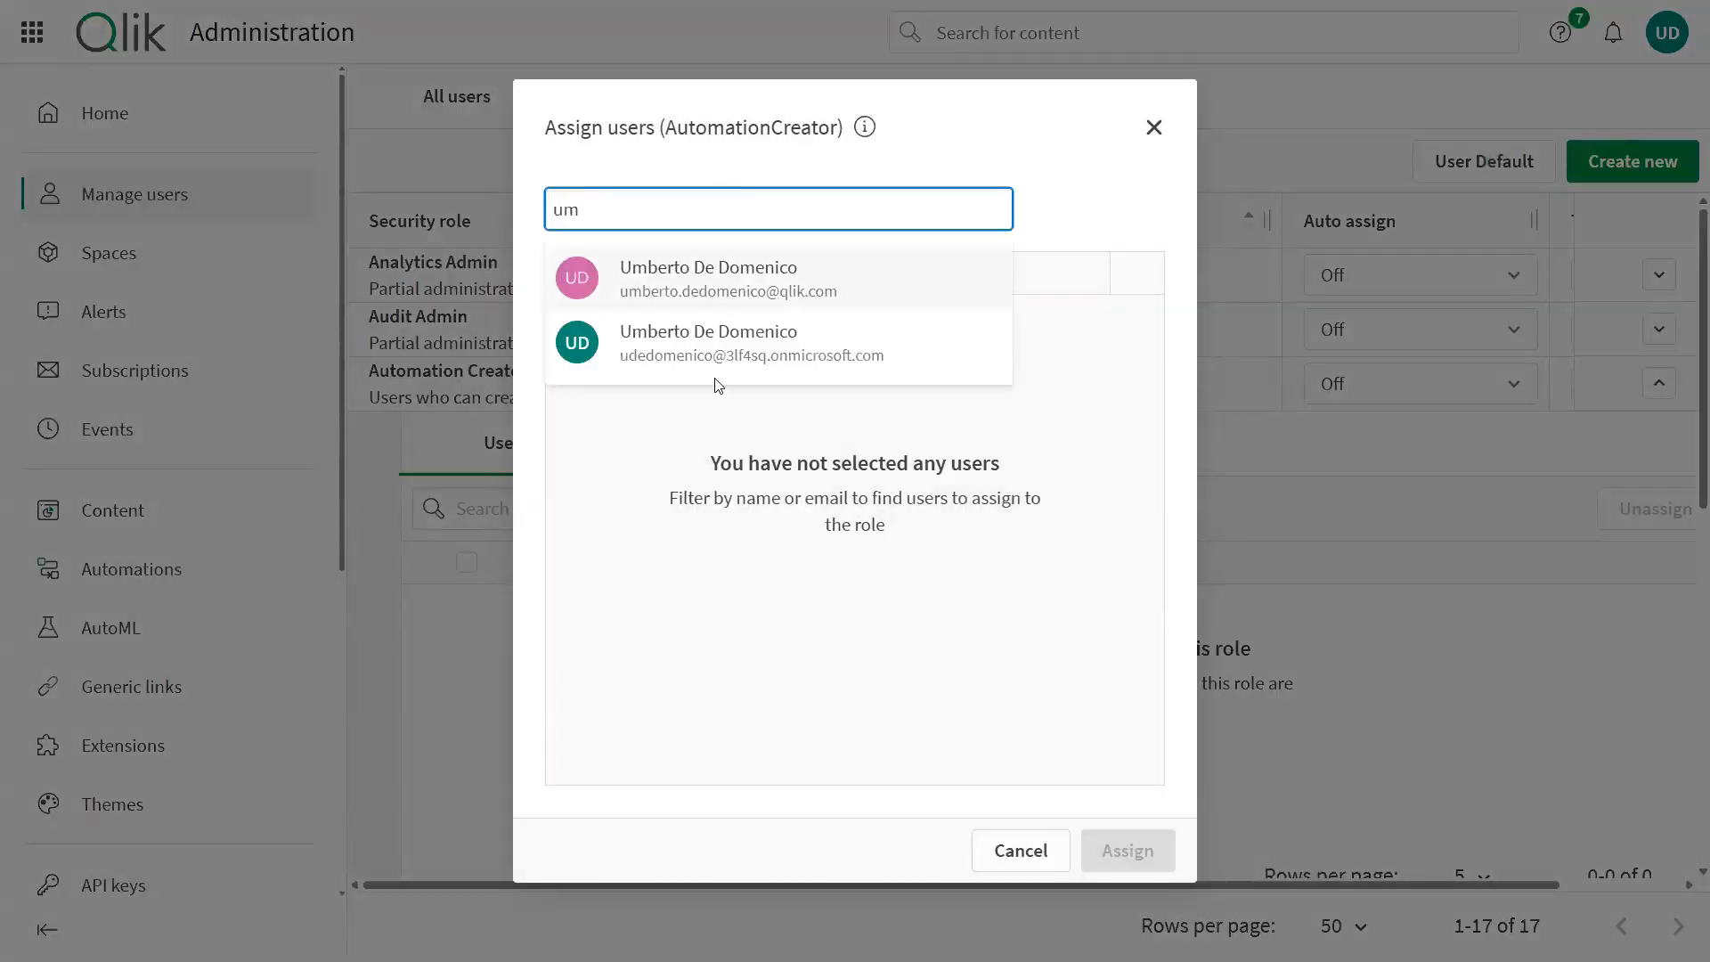
{"action": "left_click", "coordinate": [716, 374]}
{"action": "left_click", "coordinate": [1128, 850]}
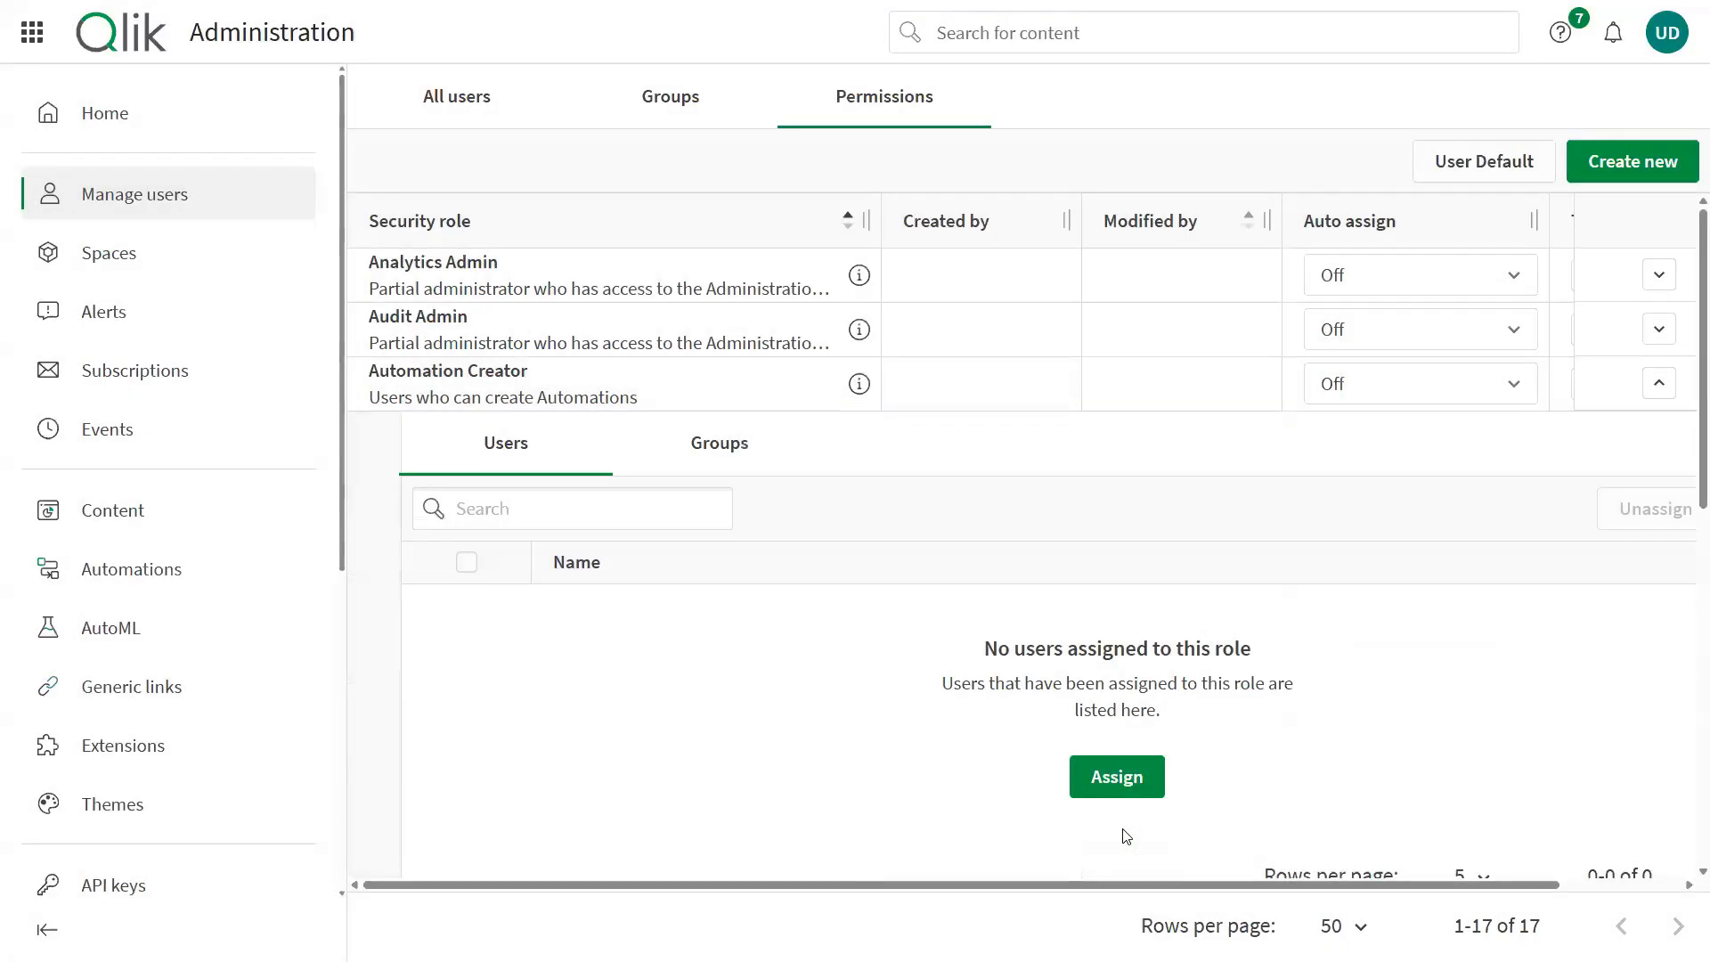
Step: Check the logged-in account's roles and Full User access rights, and look for Automations among the Analytics navigation entries
{"action": "left_click", "coordinate": [458, 98]}
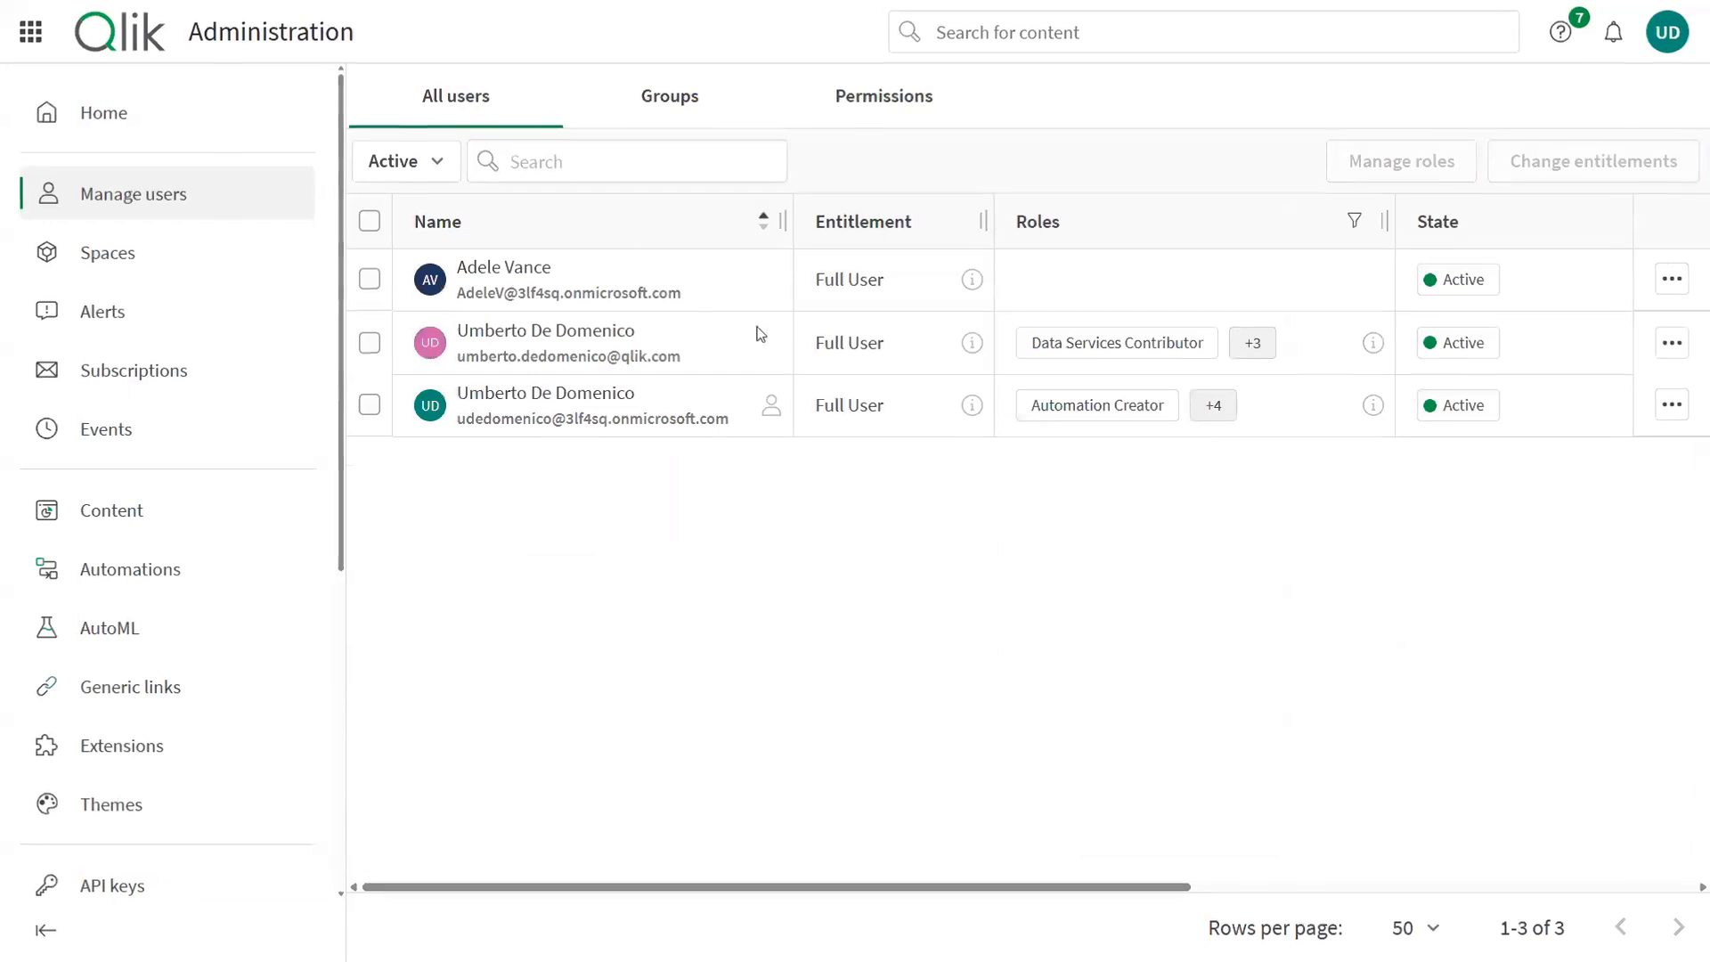
{"action": "mouse_move", "coordinate": [974, 408]}
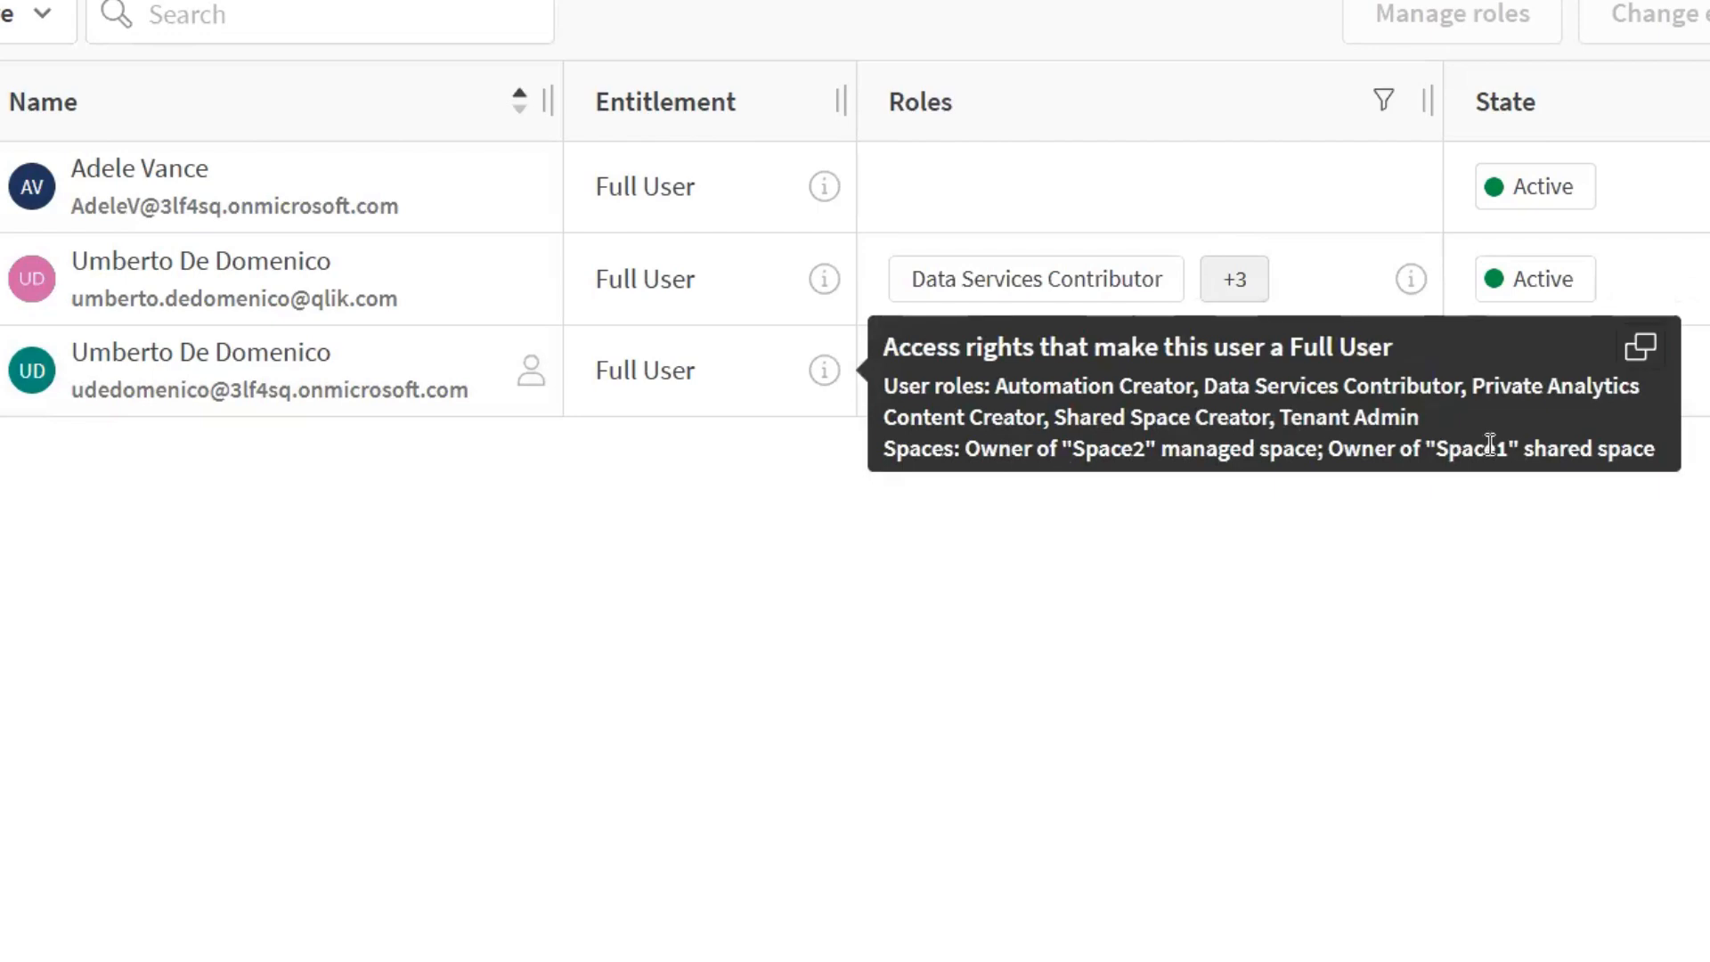
{"action": "left_click", "coordinate": [26, 41]}
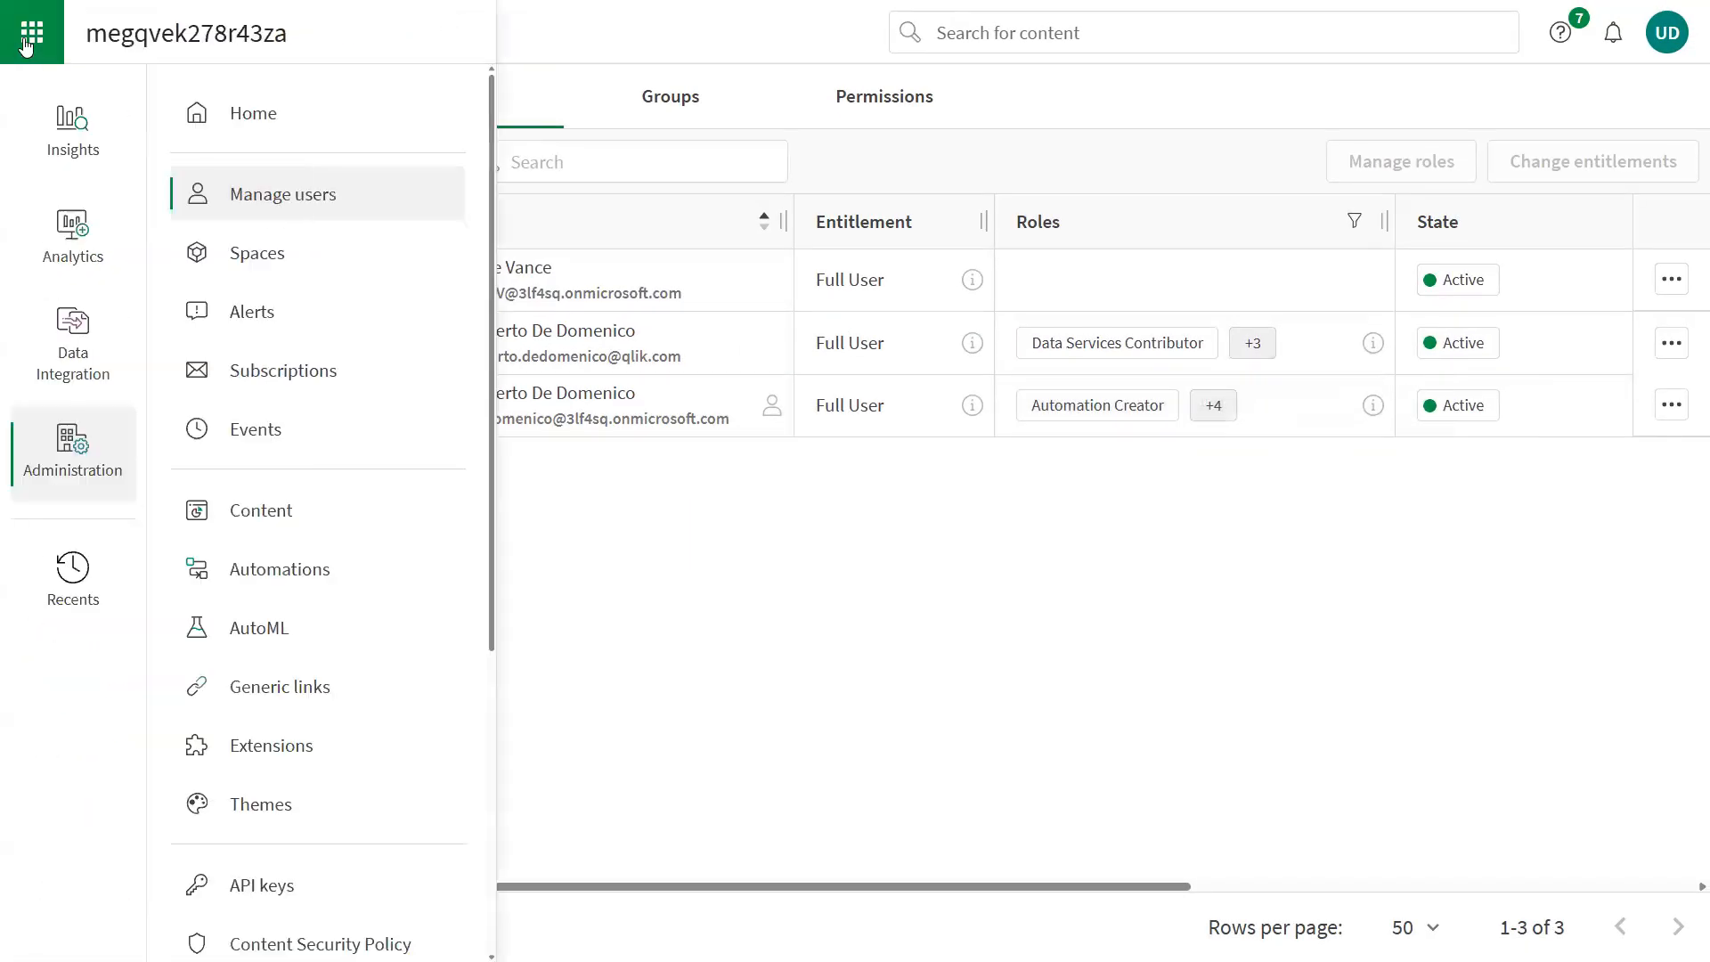
{"action": "mouse_move", "coordinate": [66, 238]}
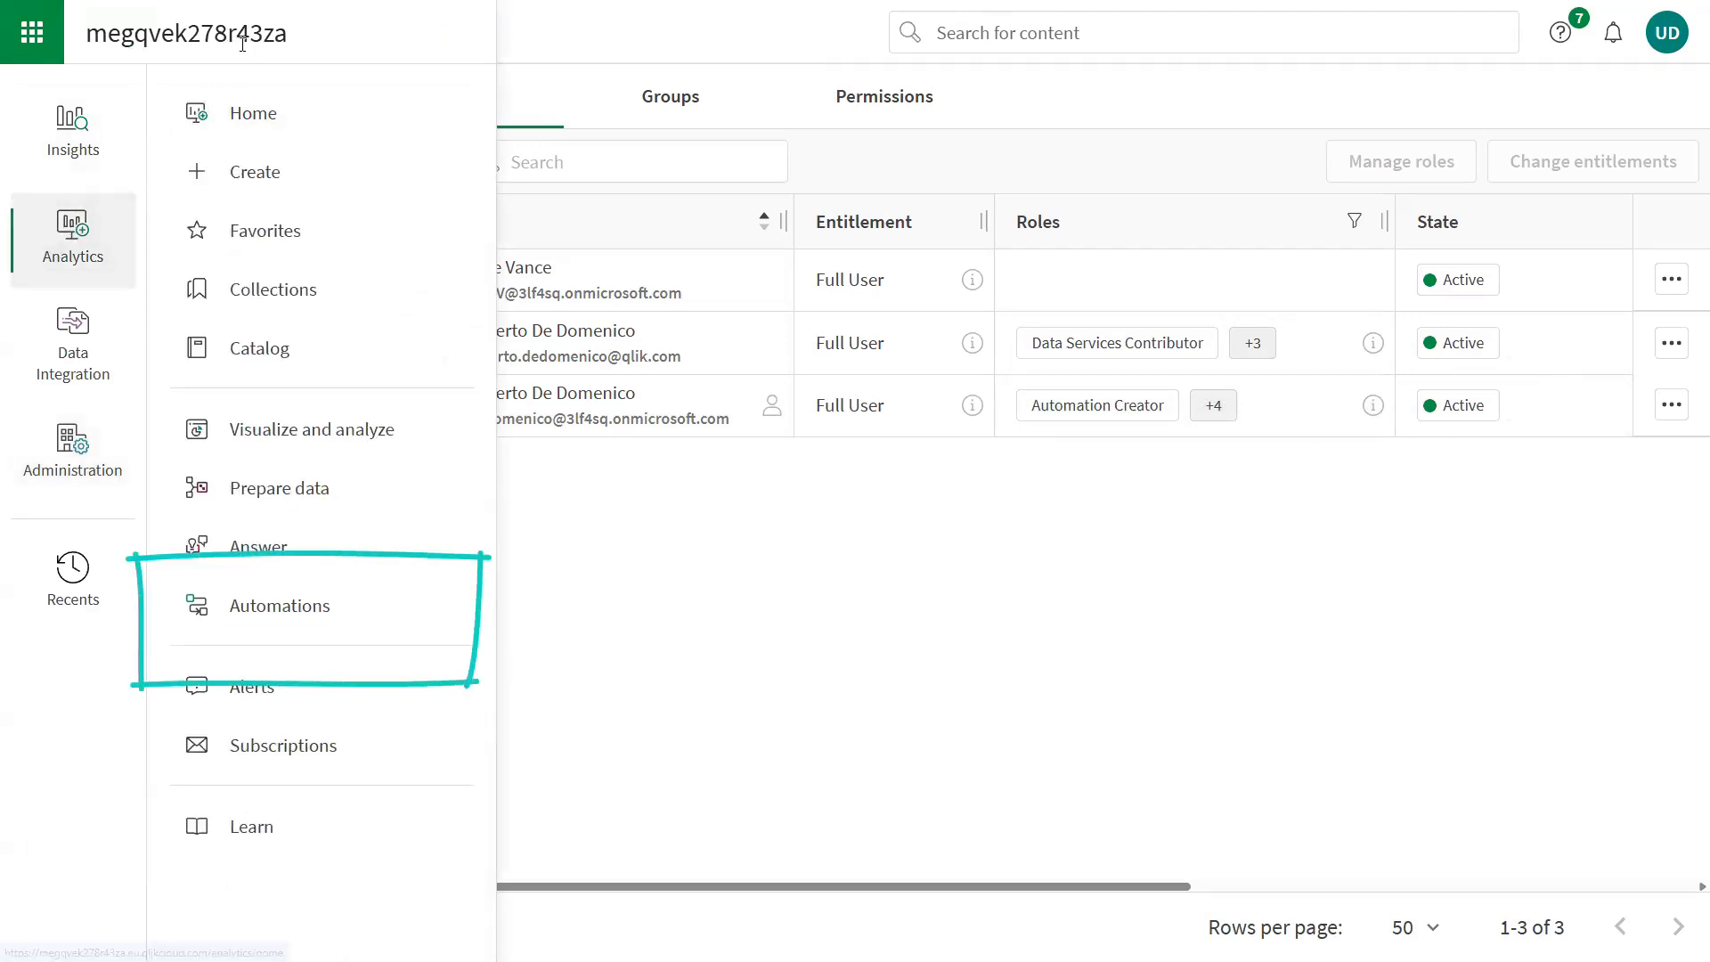
Step: Start creating a new automation in Analytics and search the templates for "monitoring"
{"action": "left_click", "coordinate": [318, 623]}
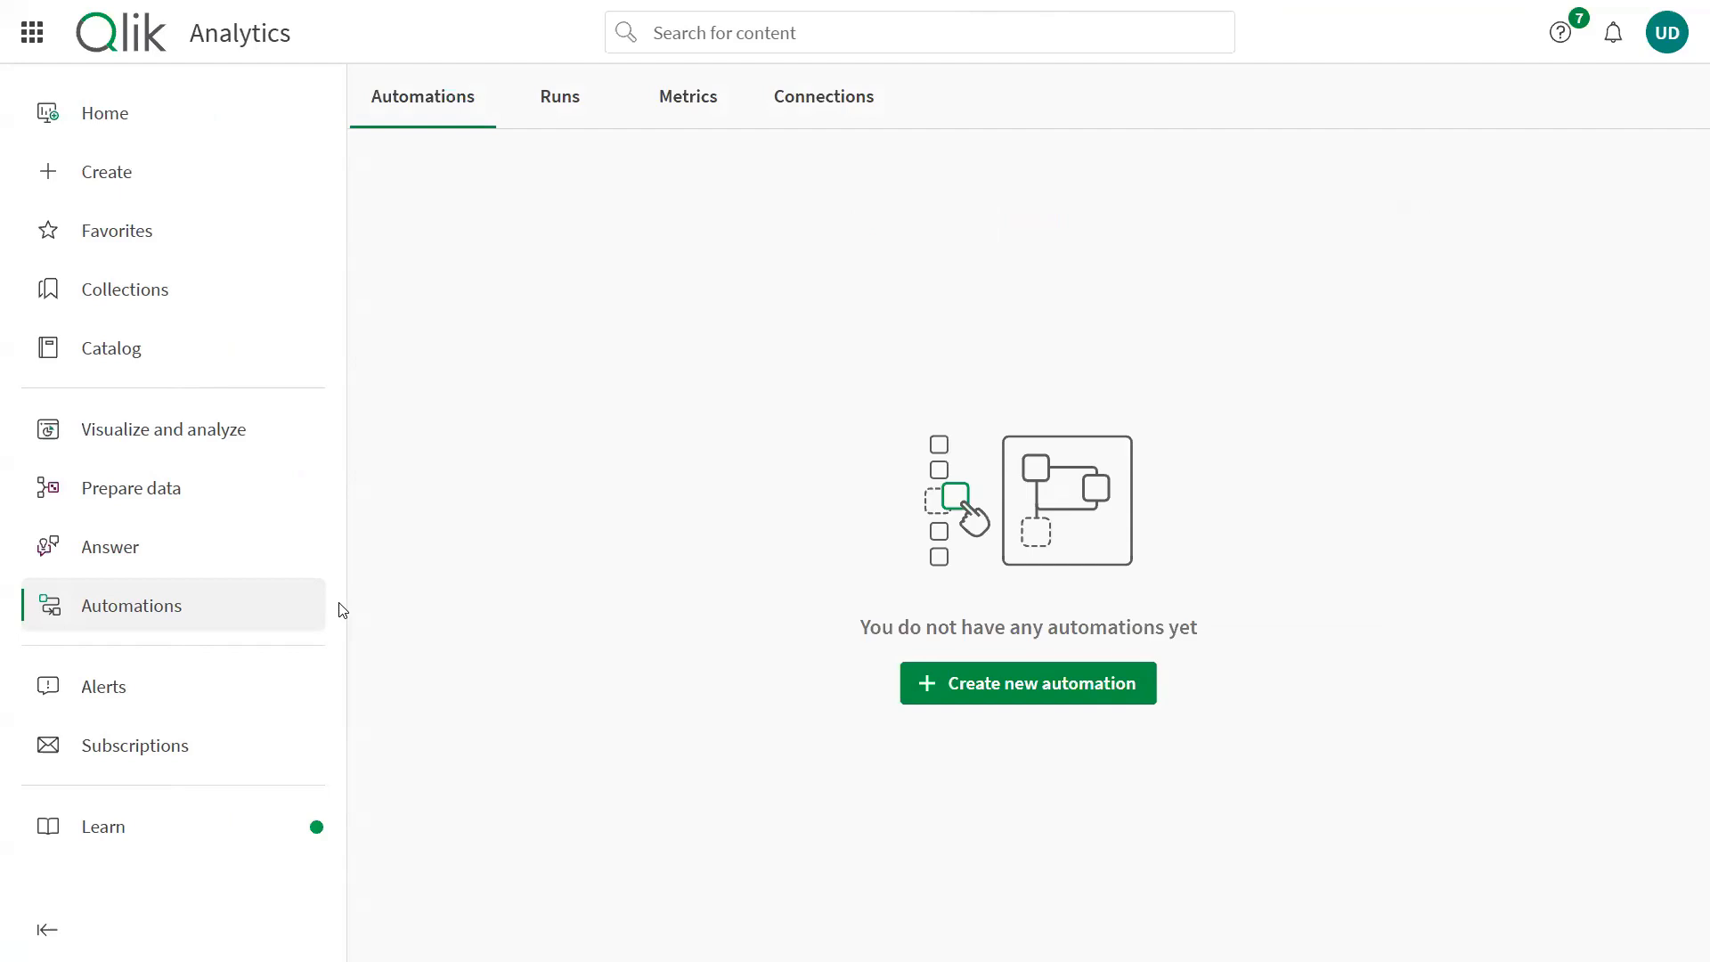
{"action": "left_click", "coordinate": [1032, 692]}
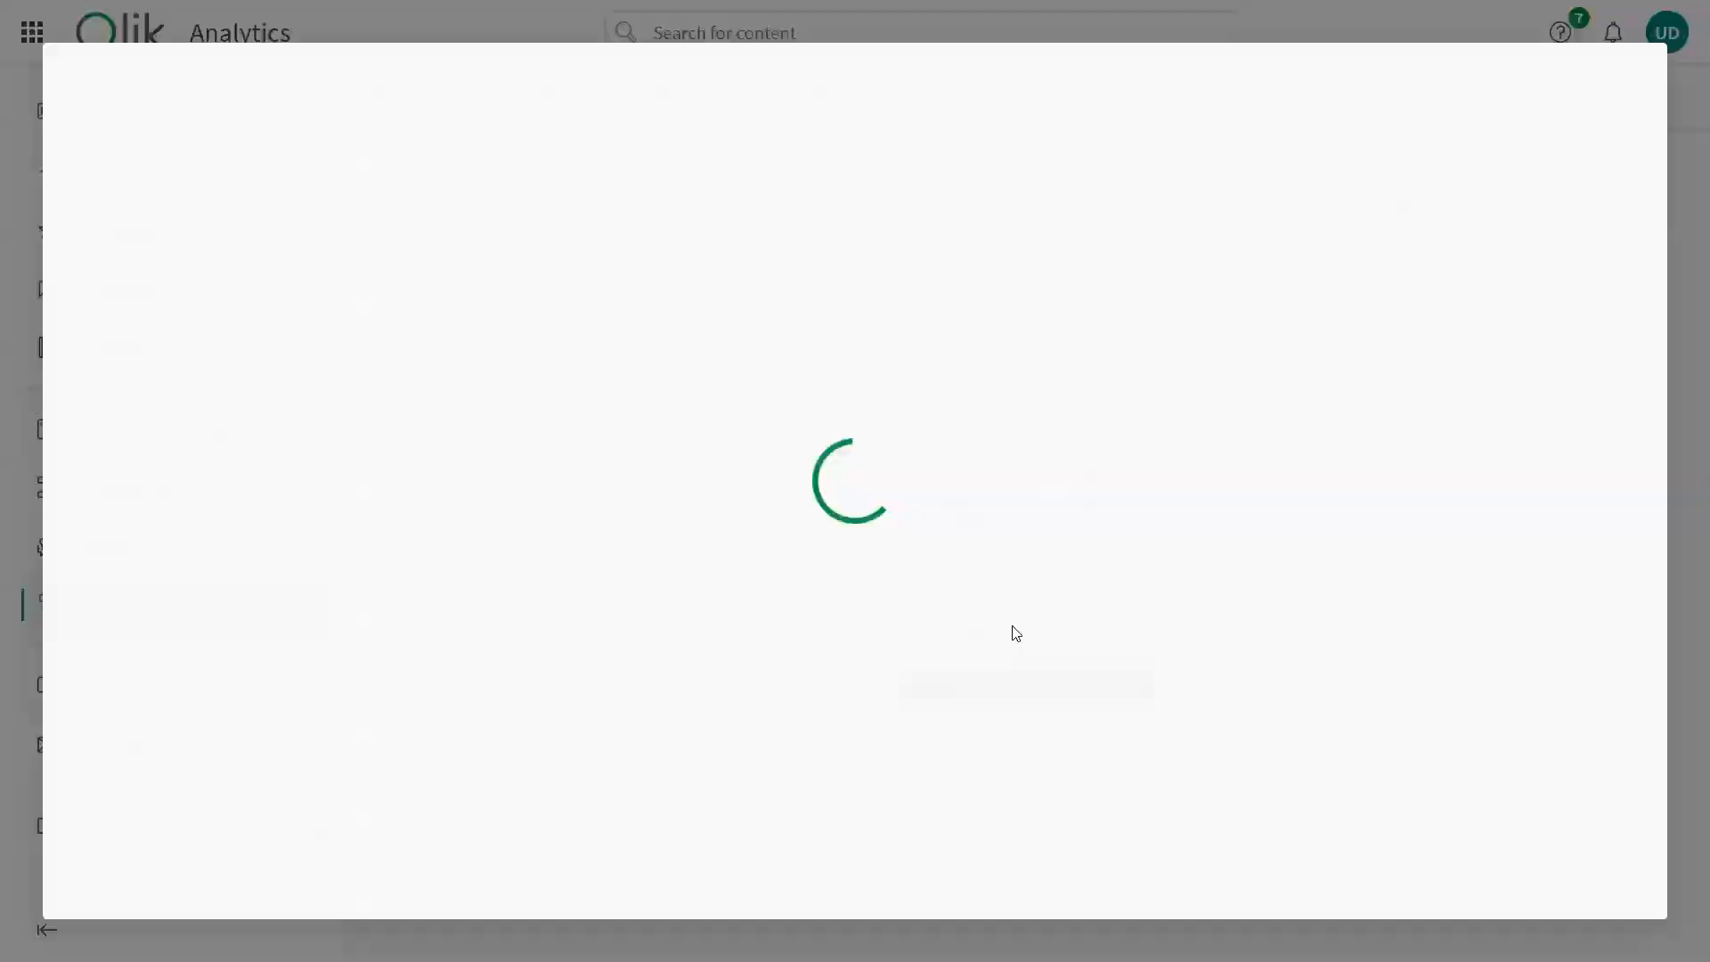
{"action": "mouse_move", "coordinate": [890, 454]}
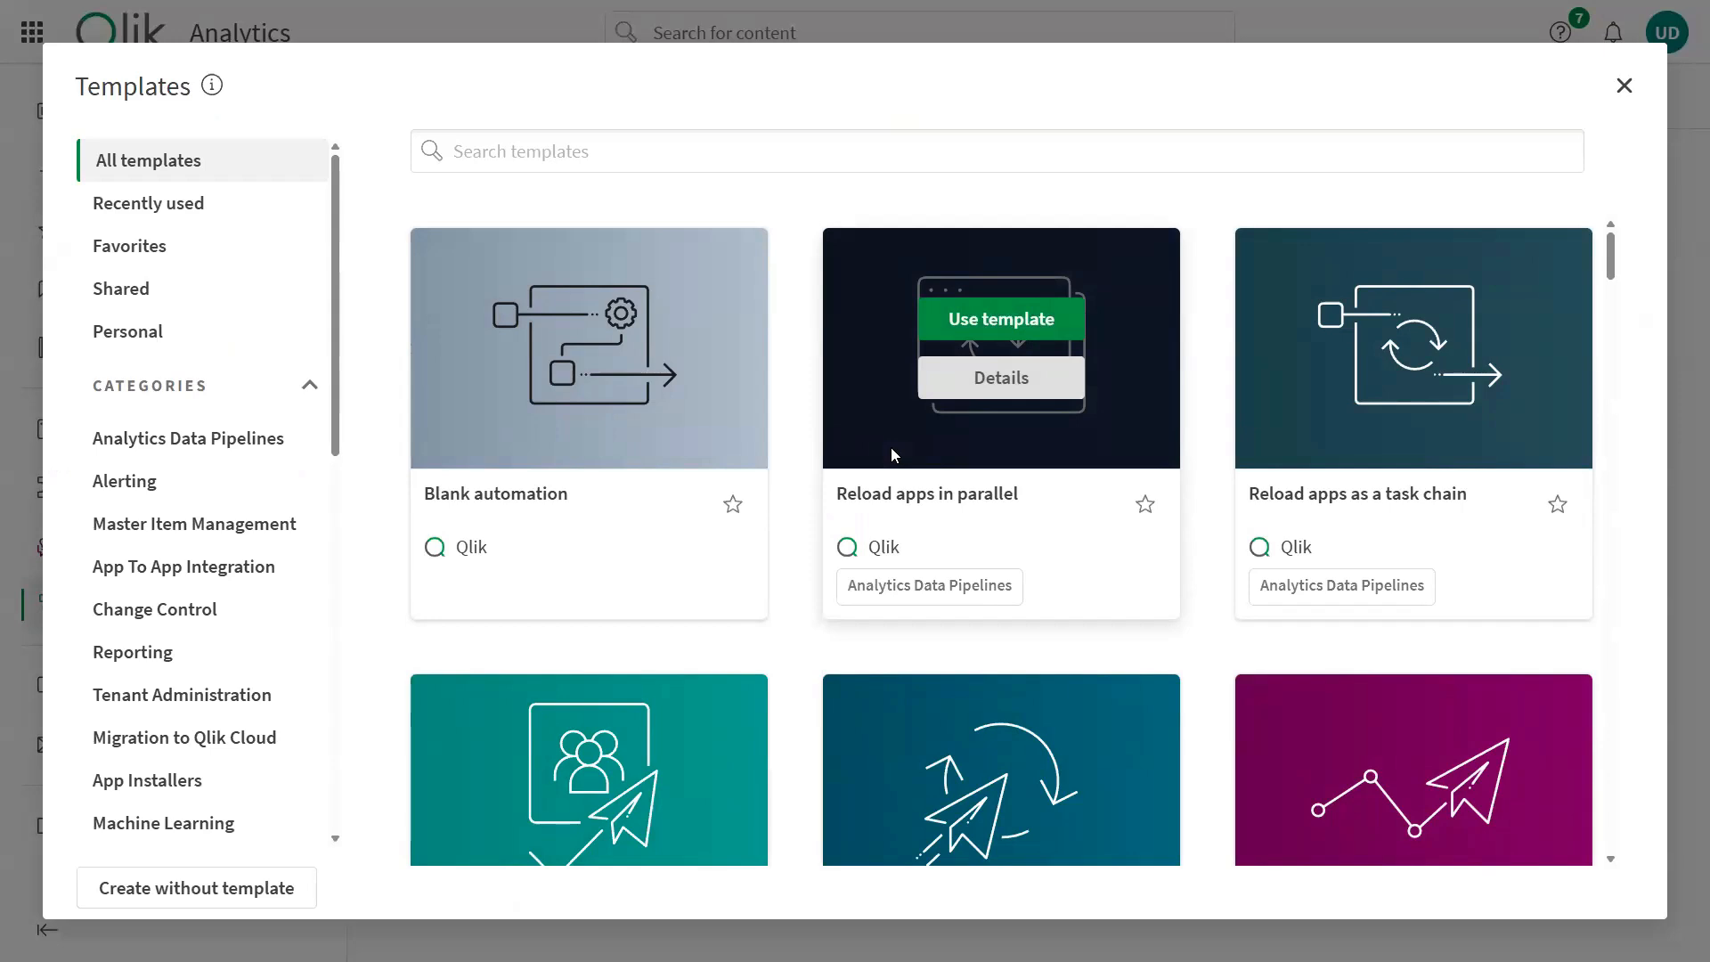
{"action": "left_click", "coordinate": [639, 146]}
{"action": "type", "text": "monitoring"}
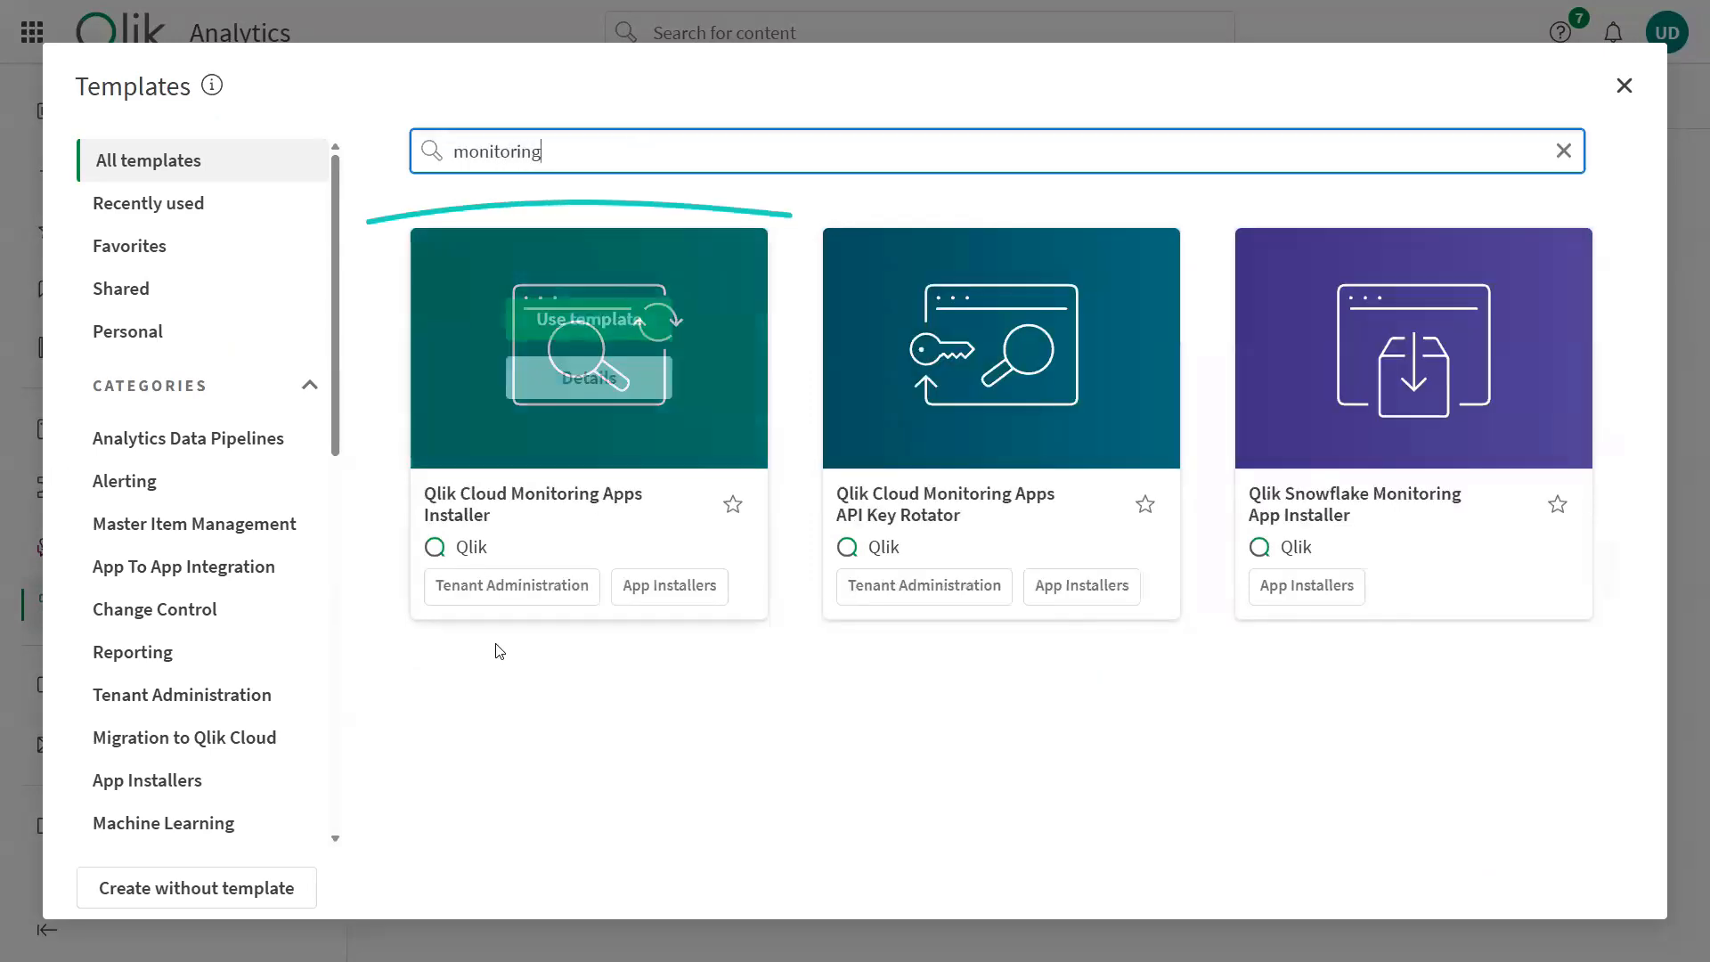
{"action": "mouse_move", "coordinate": [469, 497]}
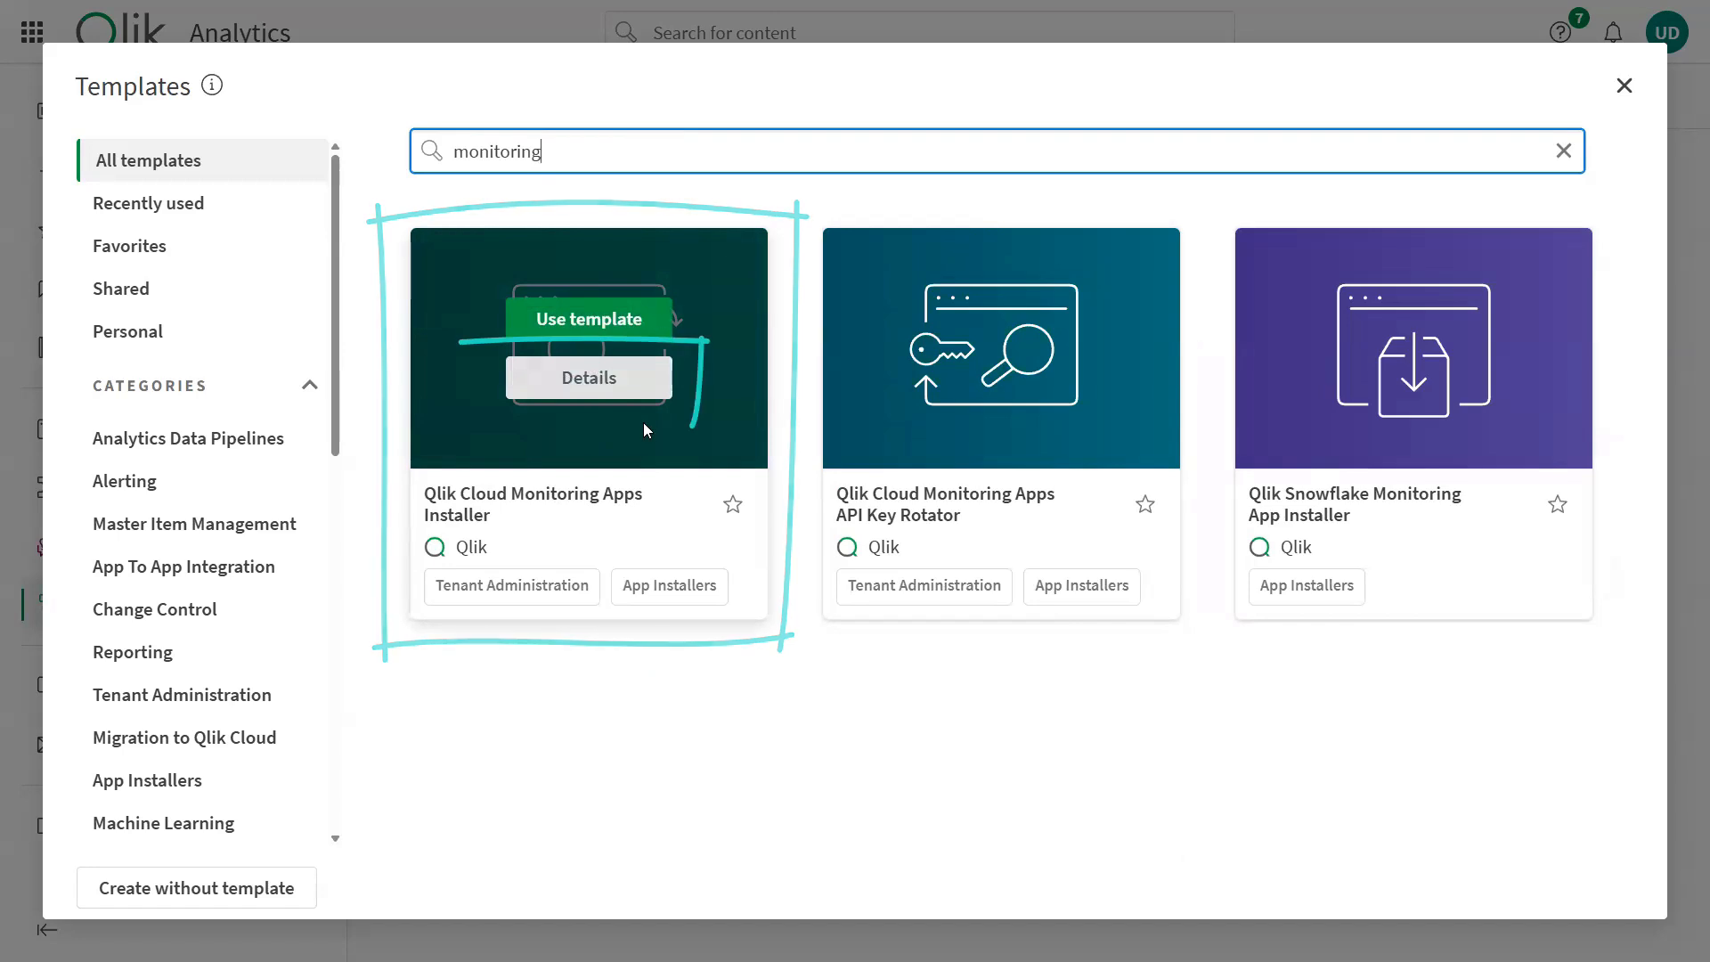
Step: Read the details of the Qlik Cloud Monitoring Apps Installer template and its linked community article
{"action": "left_click", "coordinate": [598, 380]}
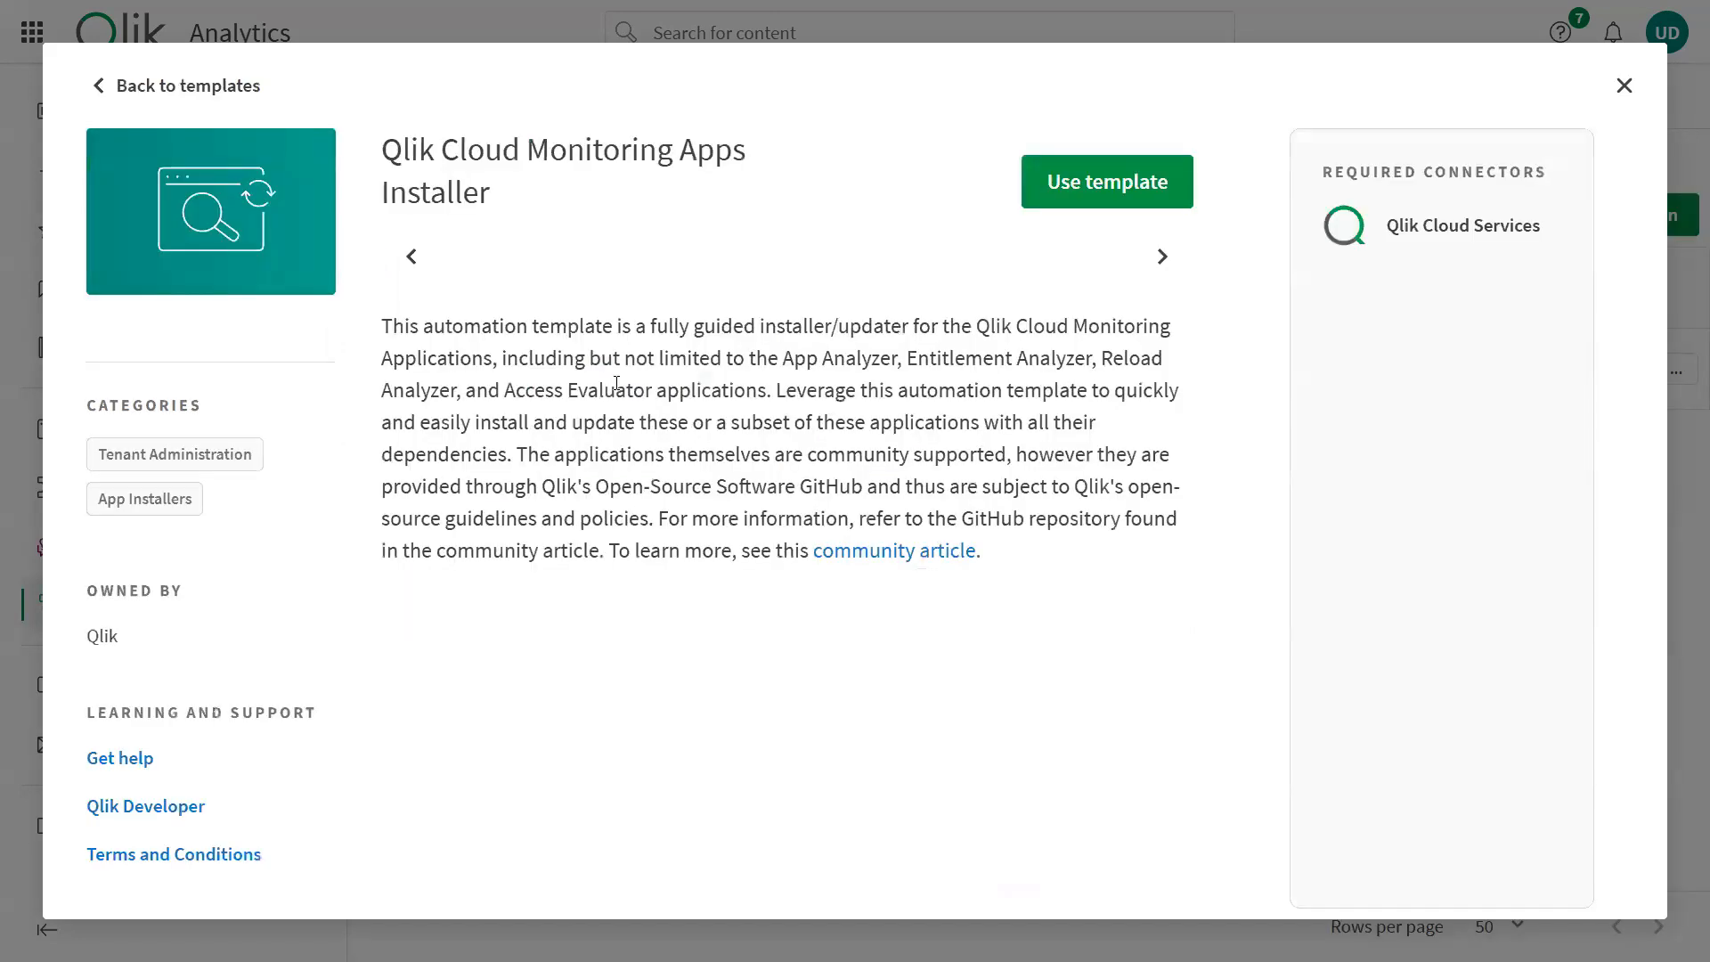
{"action": "scroll", "coordinate": [863, 454], "scroll_direction": "down", "scroll_amount": 4}
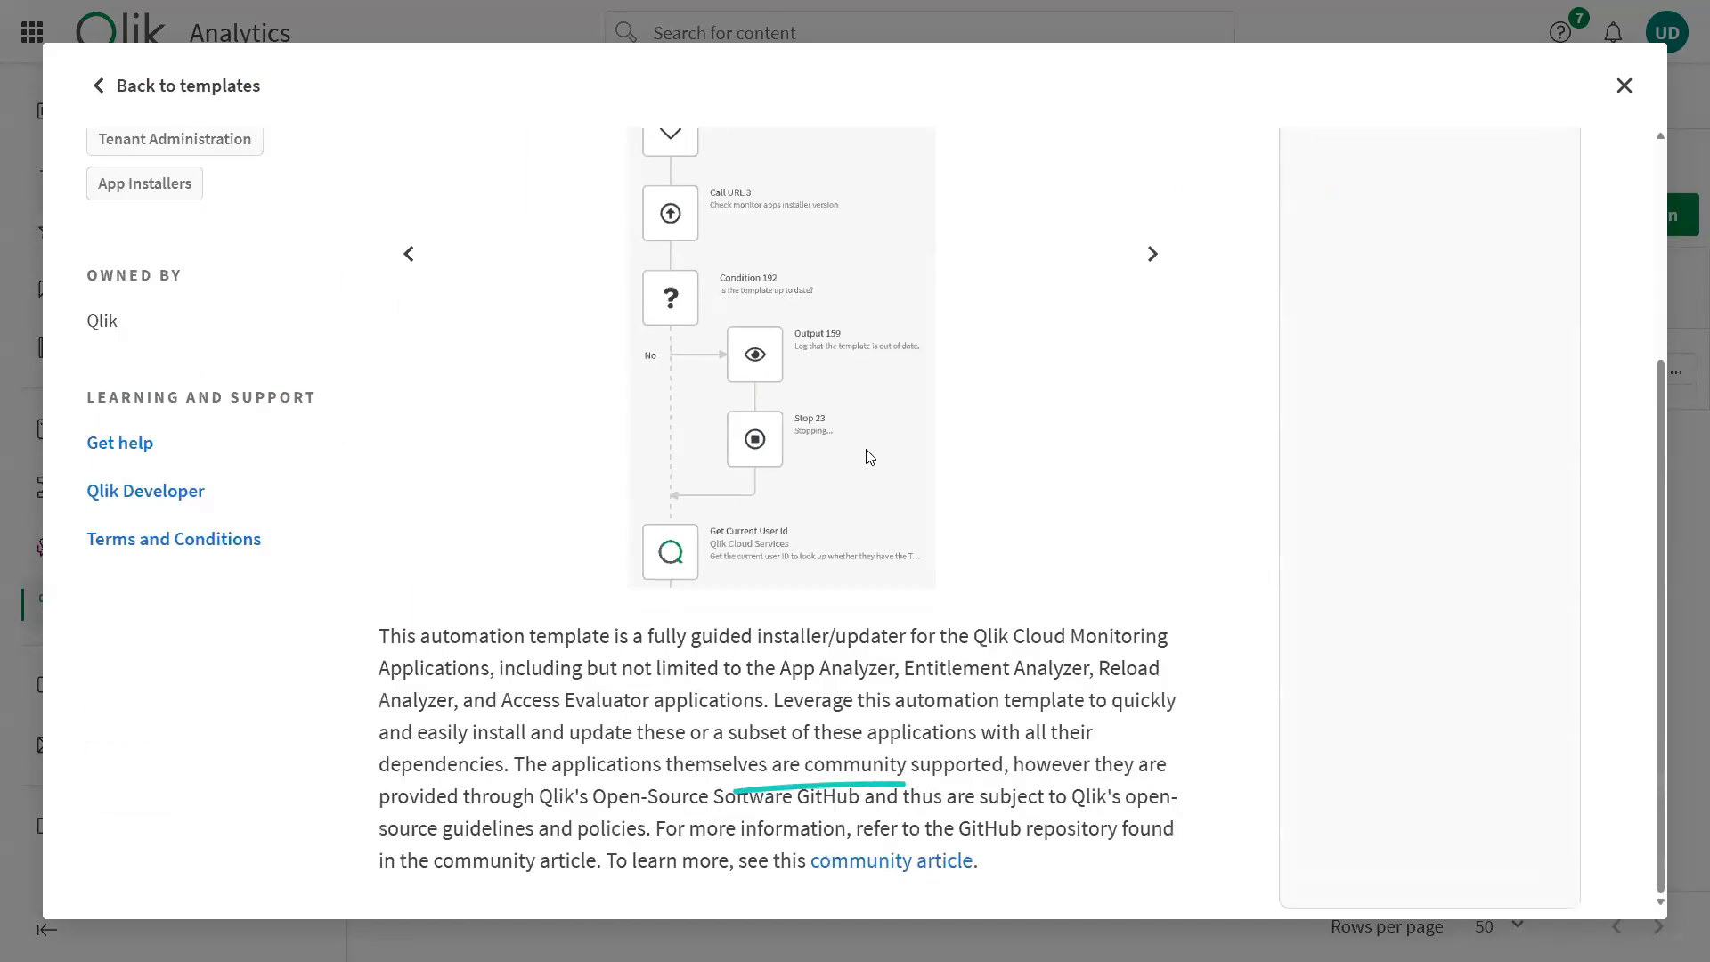
{"action": "left_click", "coordinate": [924, 869]}
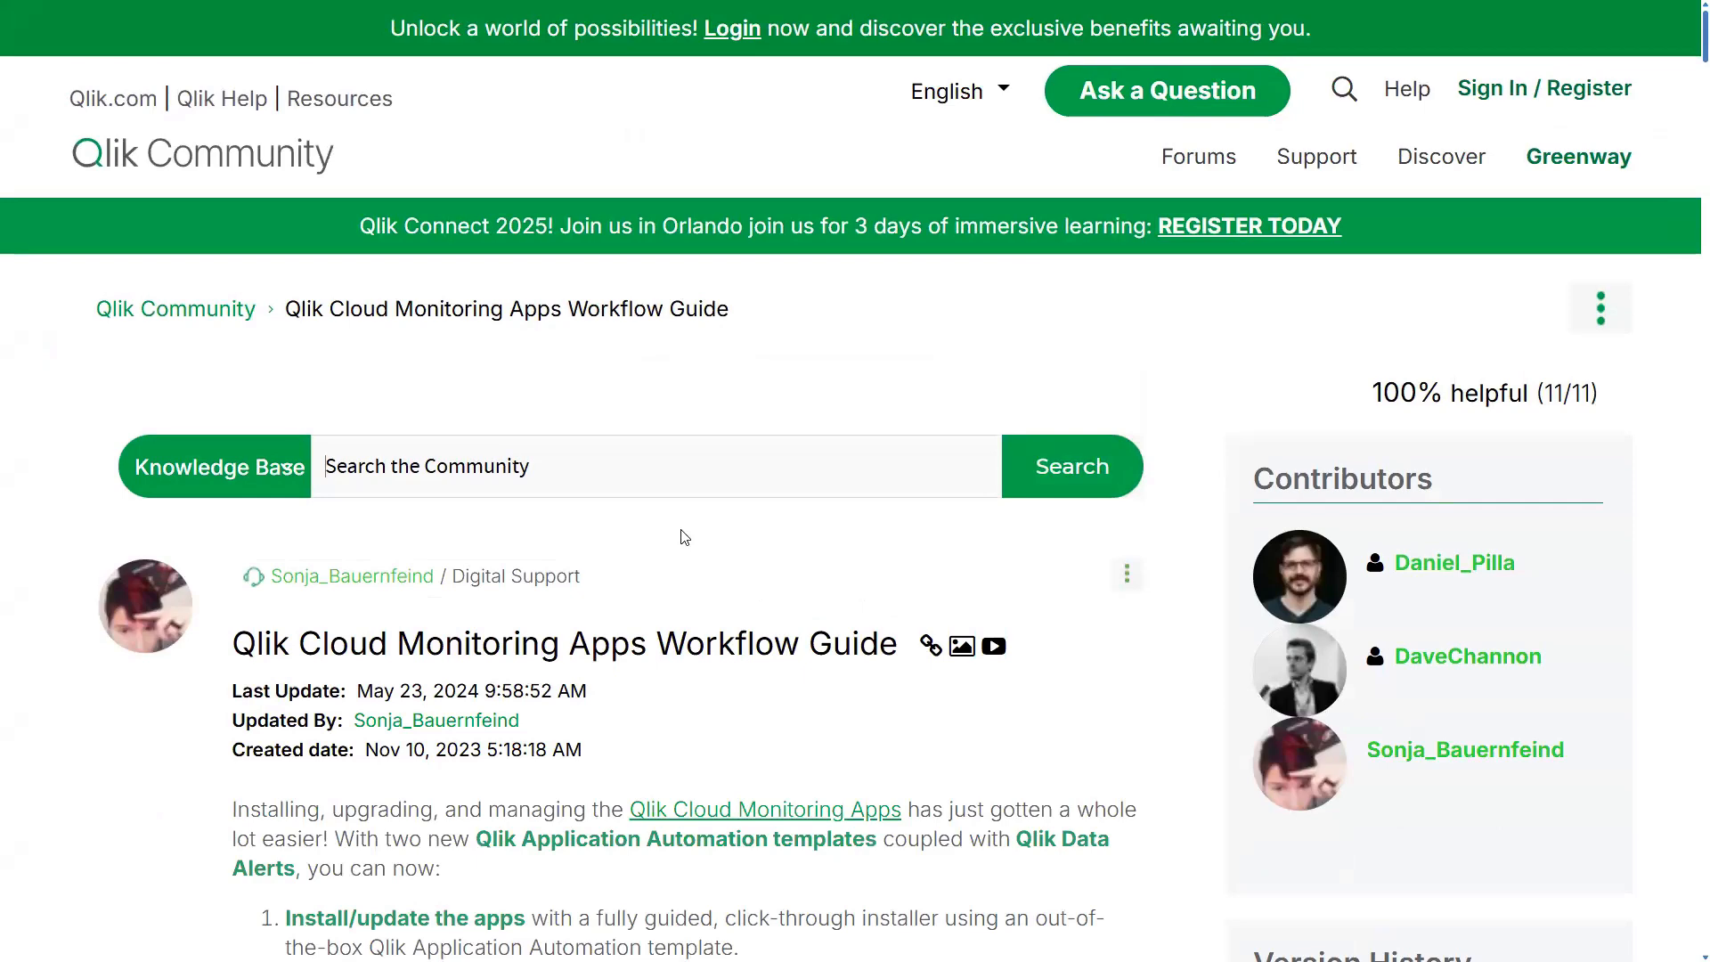
{"action": "scroll", "coordinate": [684, 537], "scroll_direction": "down", "scroll_amount": 5}
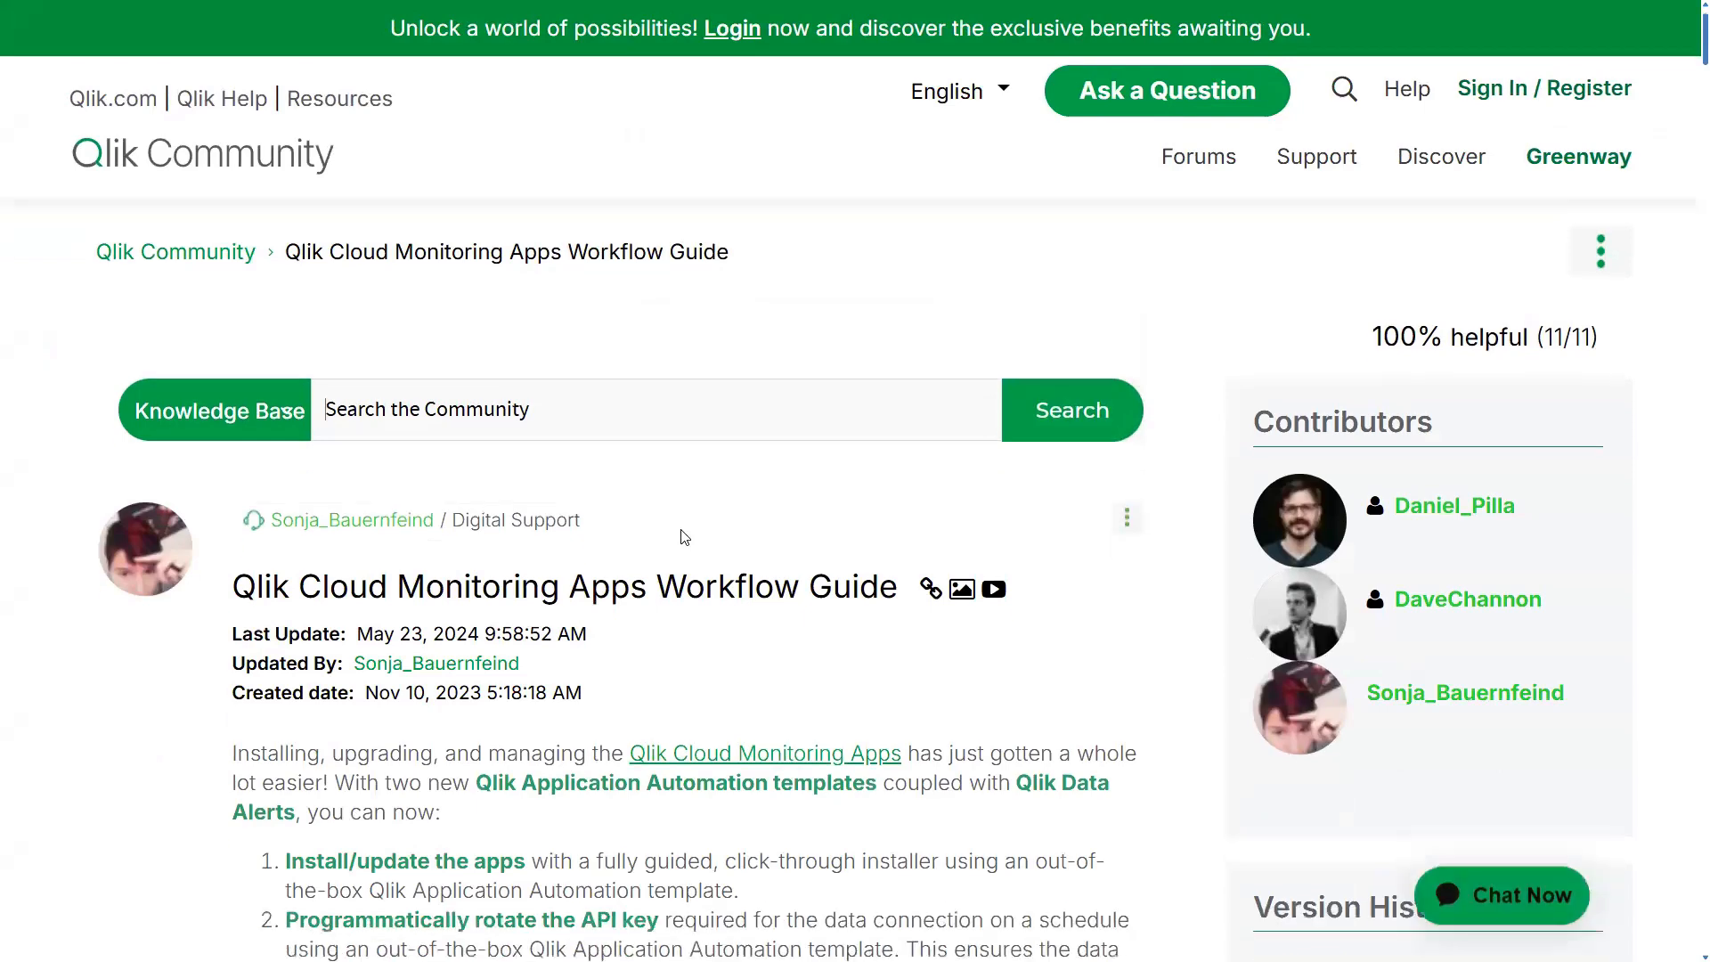
{"action": "scroll", "coordinate": [682, 531], "scroll_direction": "down", "scroll_amount": 8}
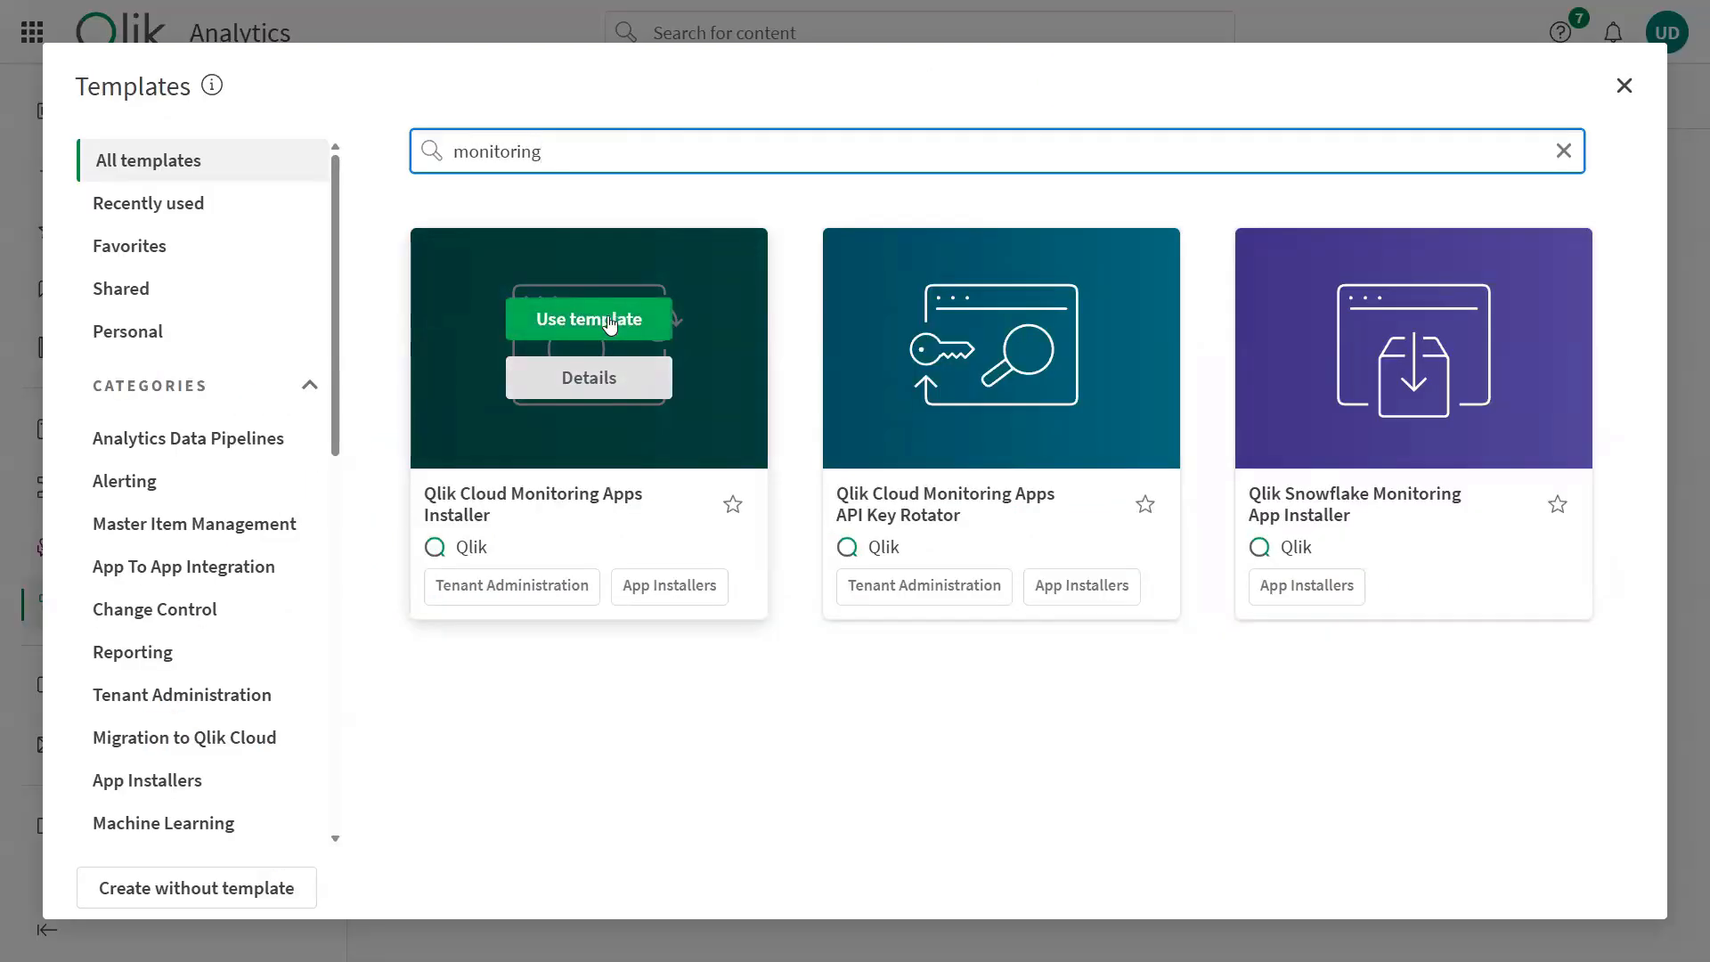
Step: Create an automation from the Qlik Cloud Monitoring Apps Installer template and inspect its Output and Call URL 3 blocks
{"action": "left_click", "coordinate": [610, 320]}
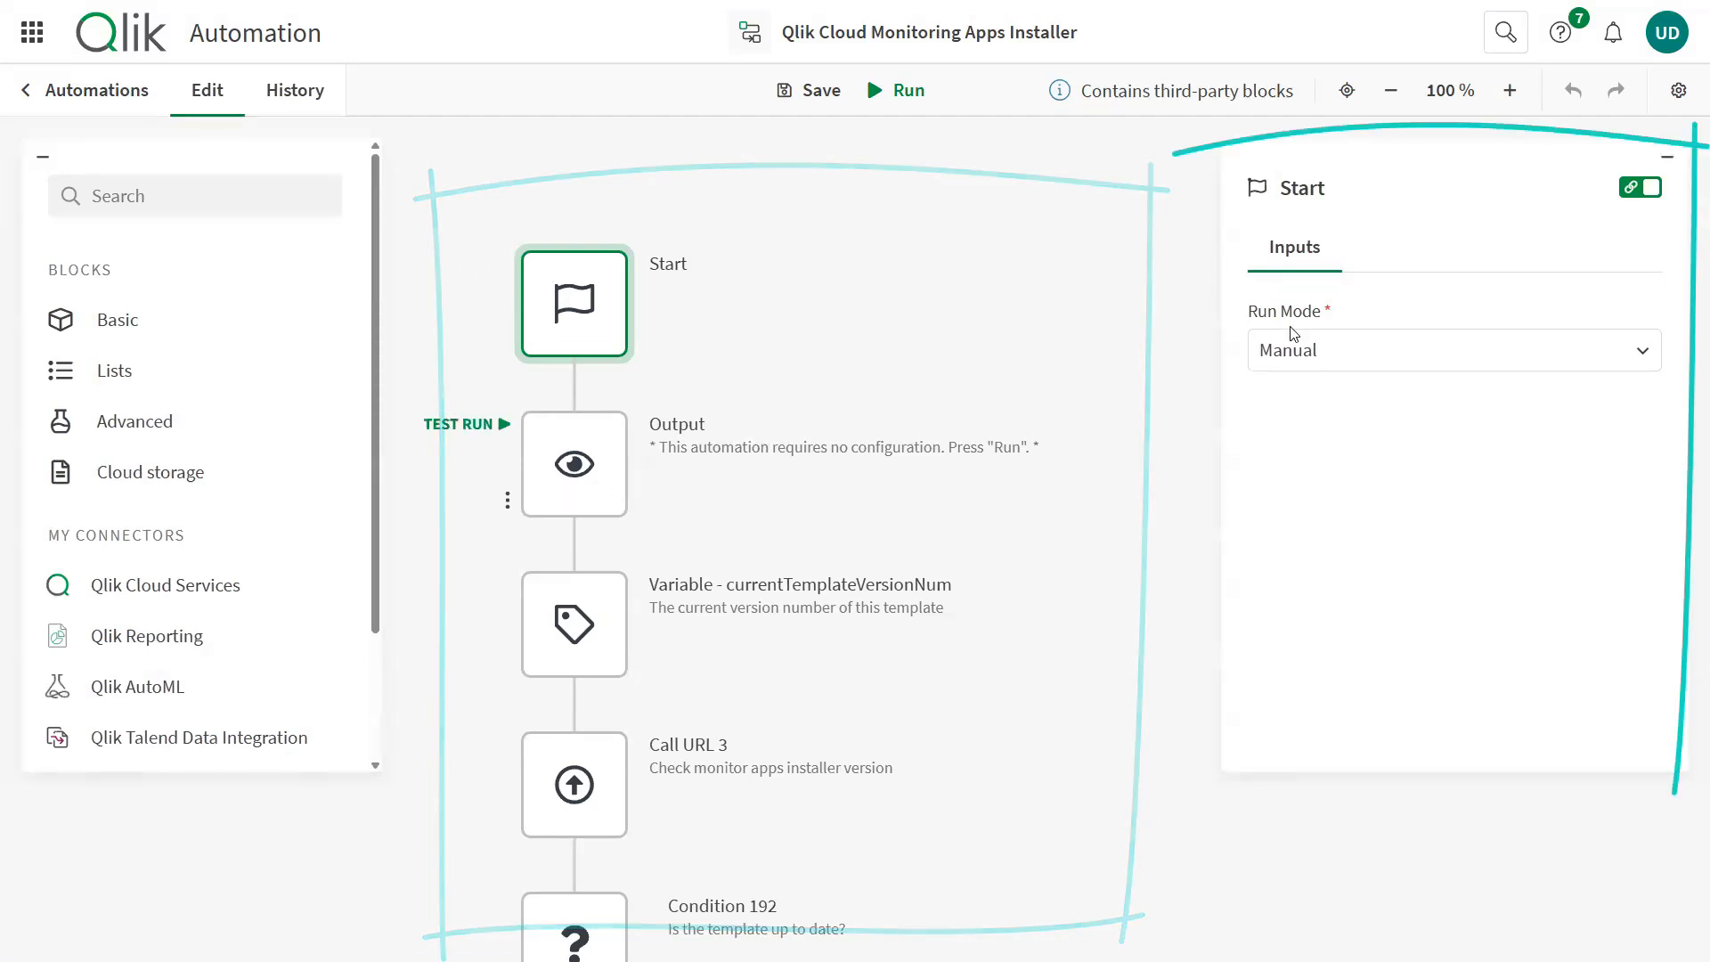
{"action": "left_click", "coordinate": [564, 499]}
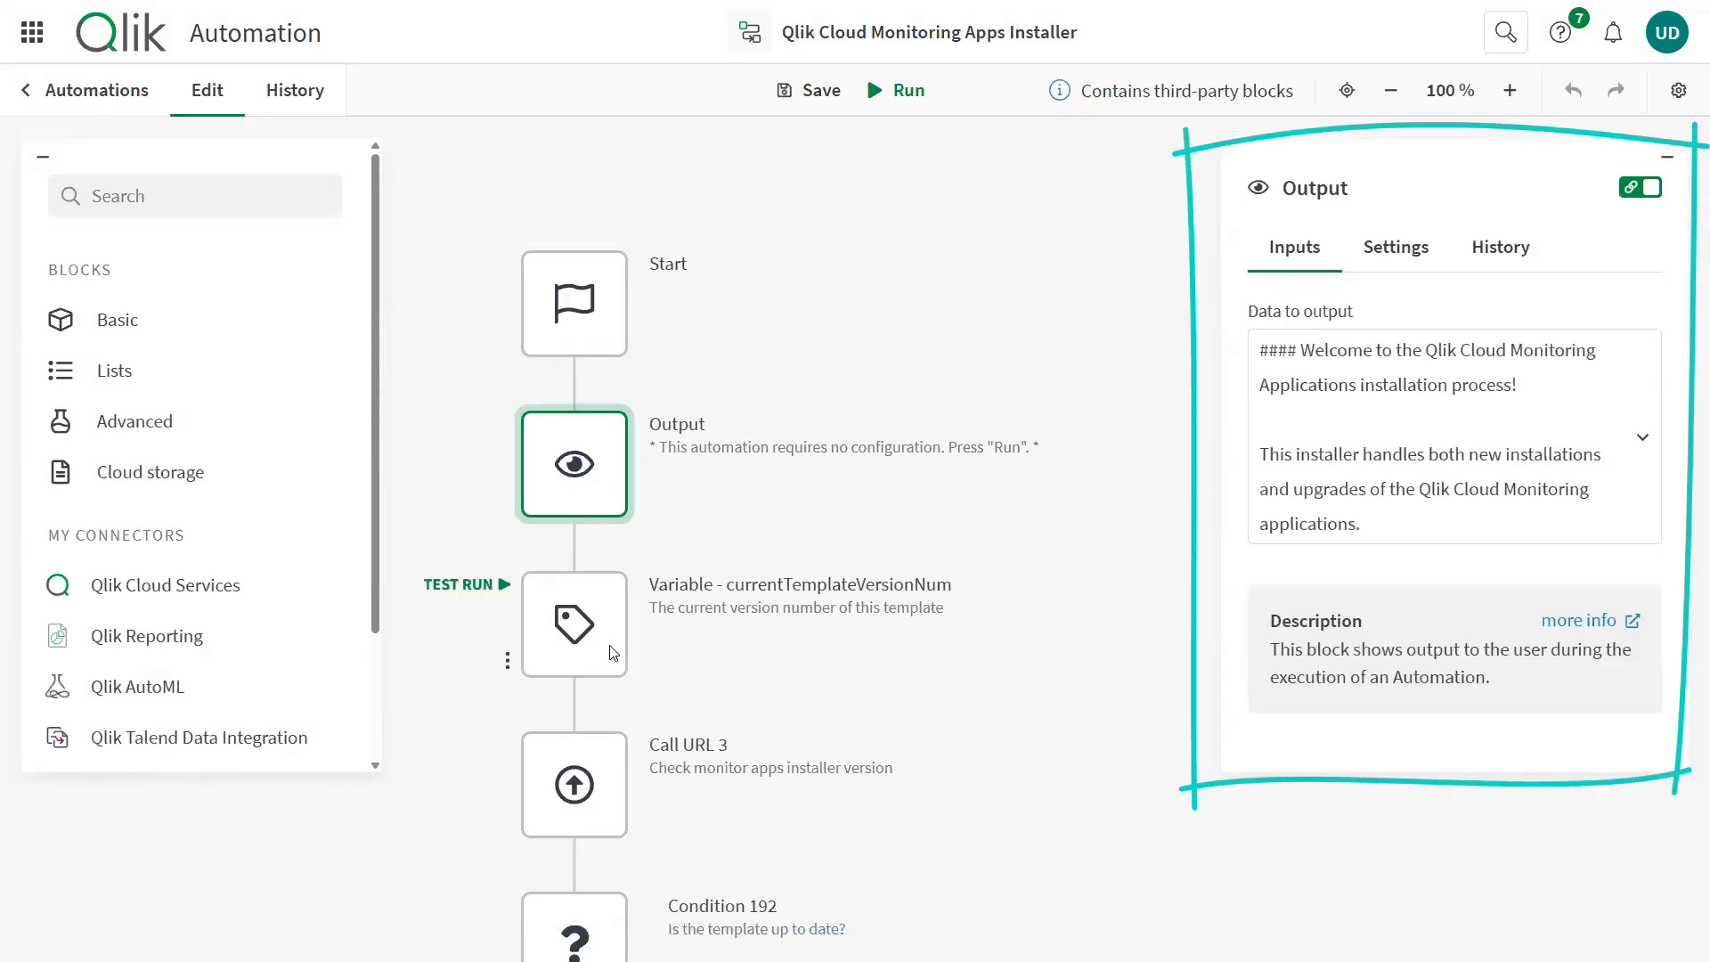
{"action": "left_click", "coordinate": [588, 757]}
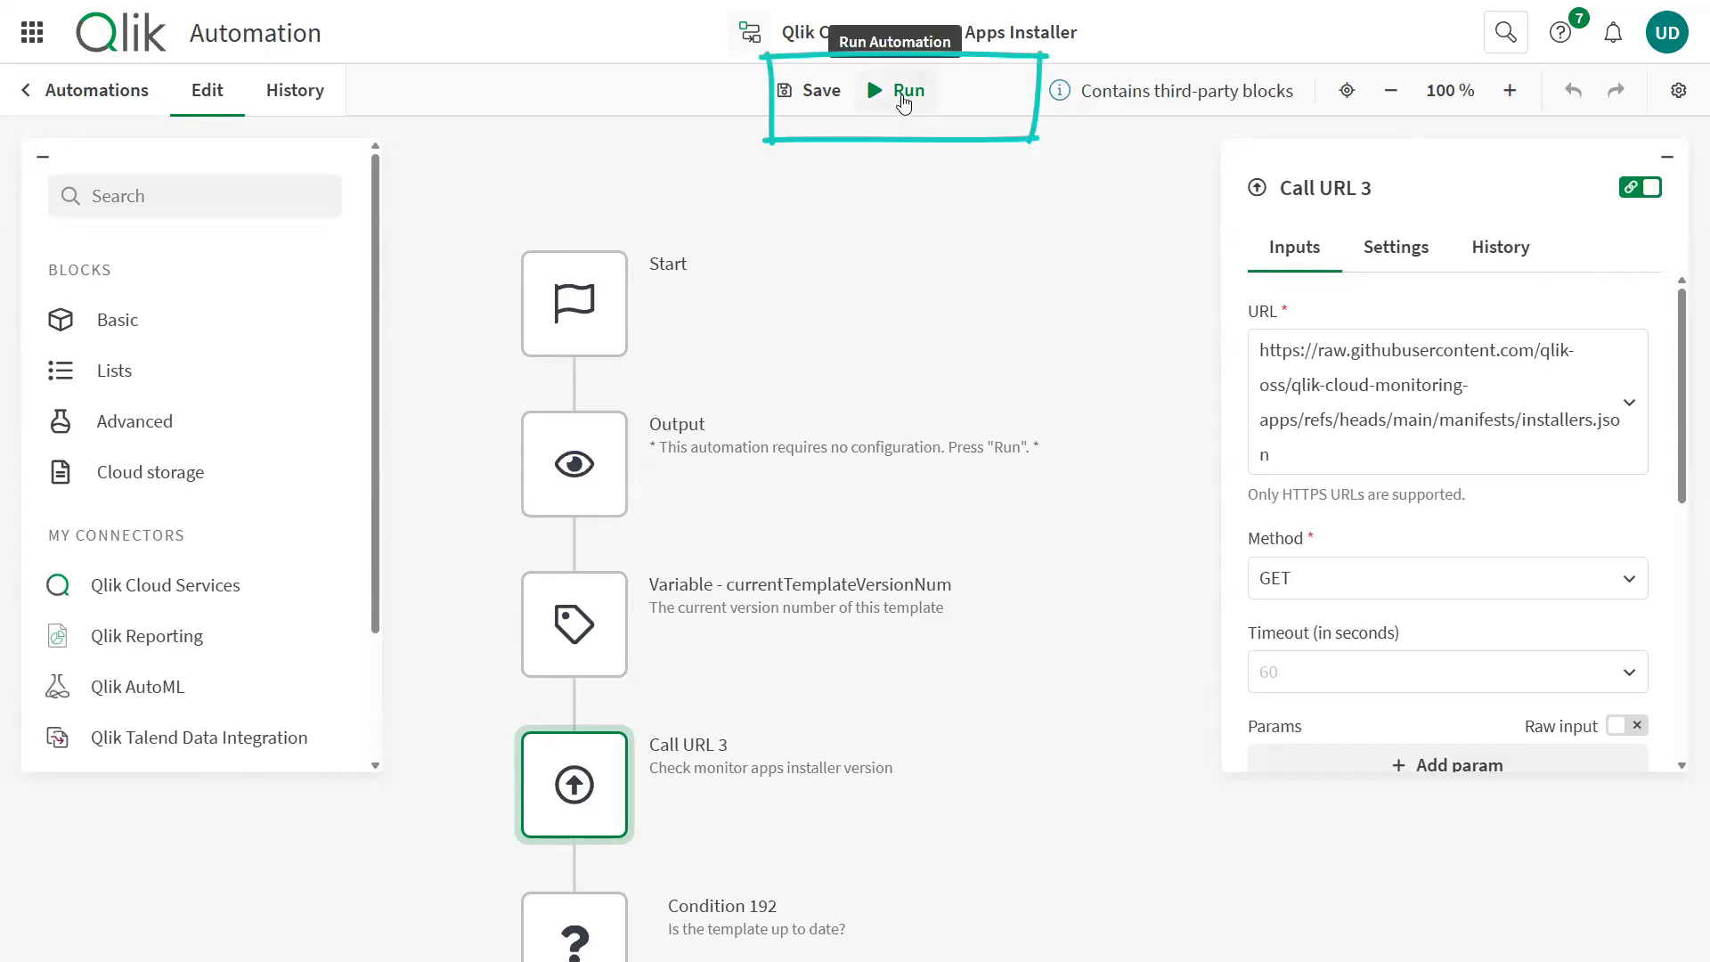
Step: Run the automation with Yes for adding the Developer role to the executing user, and log out of Qlik Cloud
{"action": "left_click", "coordinate": [904, 96]}
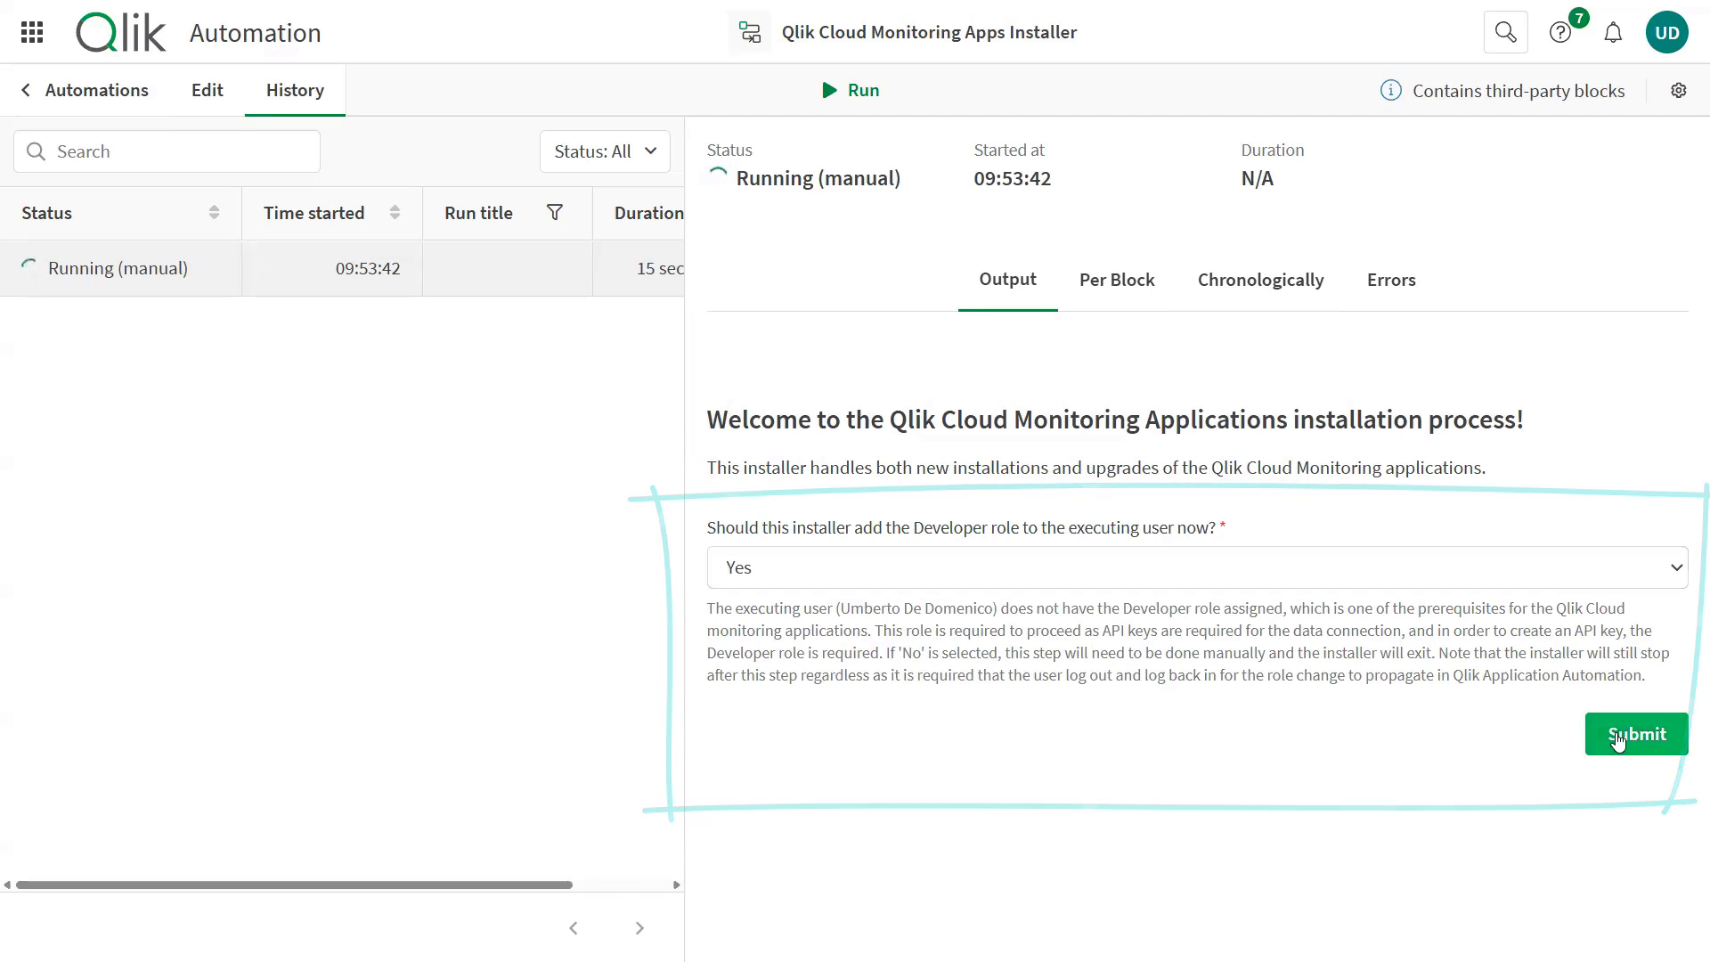
{"action": "left_click", "coordinate": [1619, 737]}
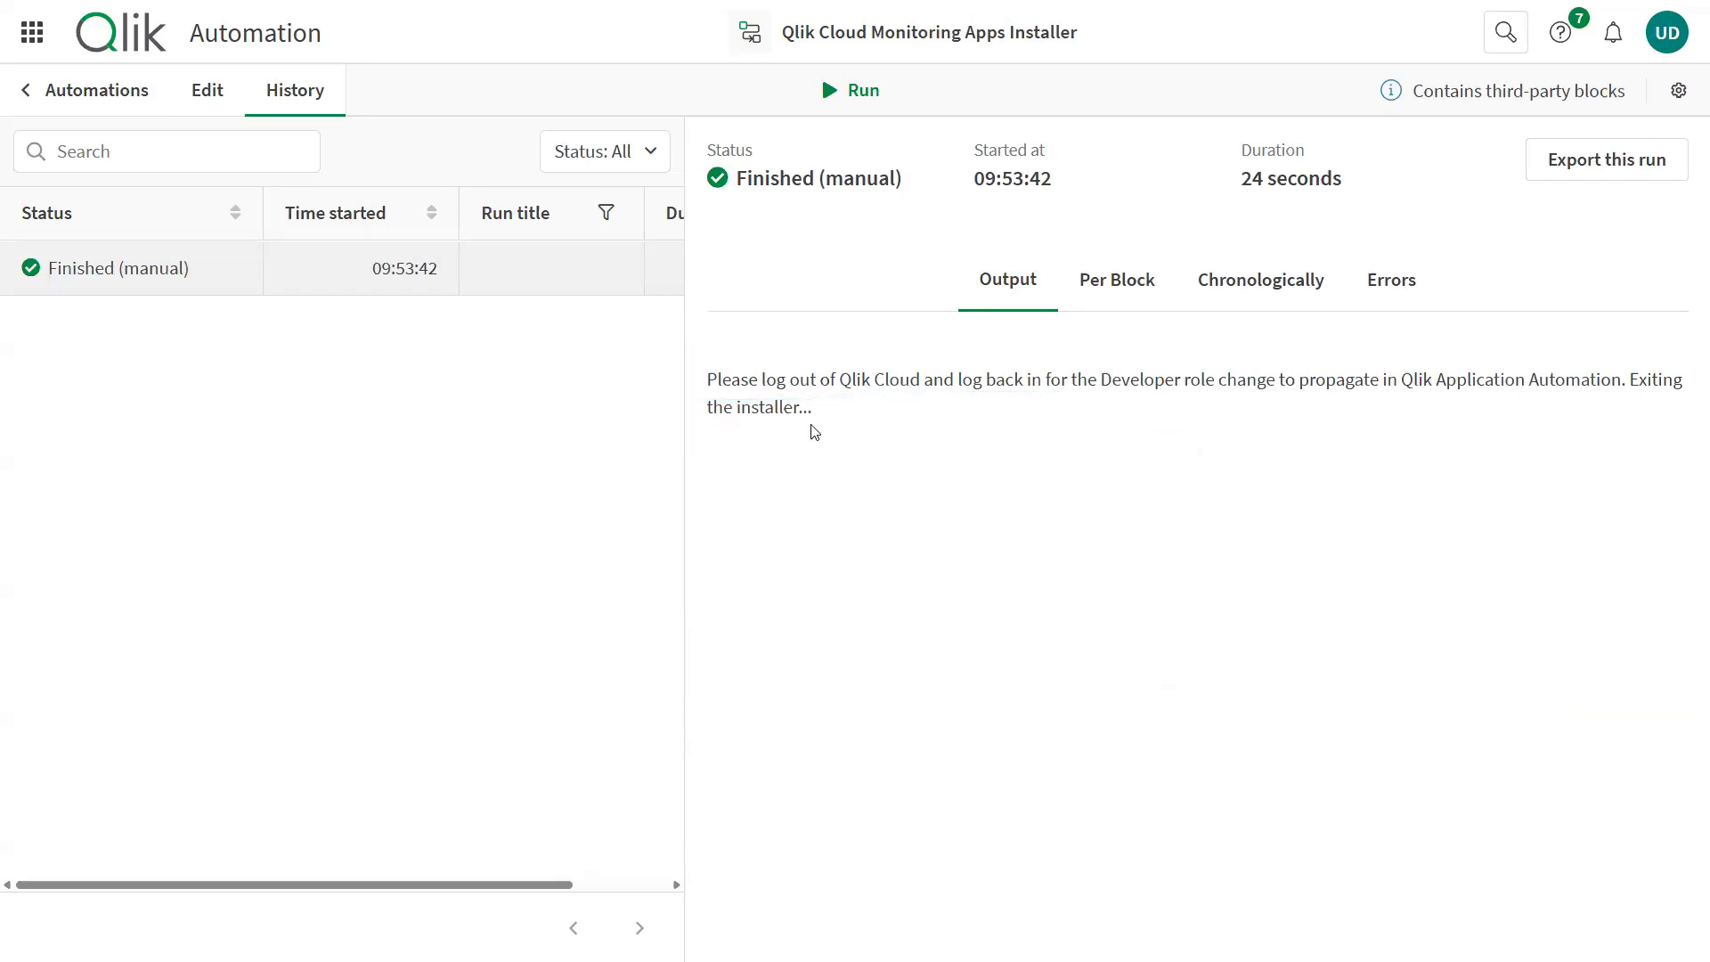
{"action": "left_click", "coordinate": [1669, 35]}
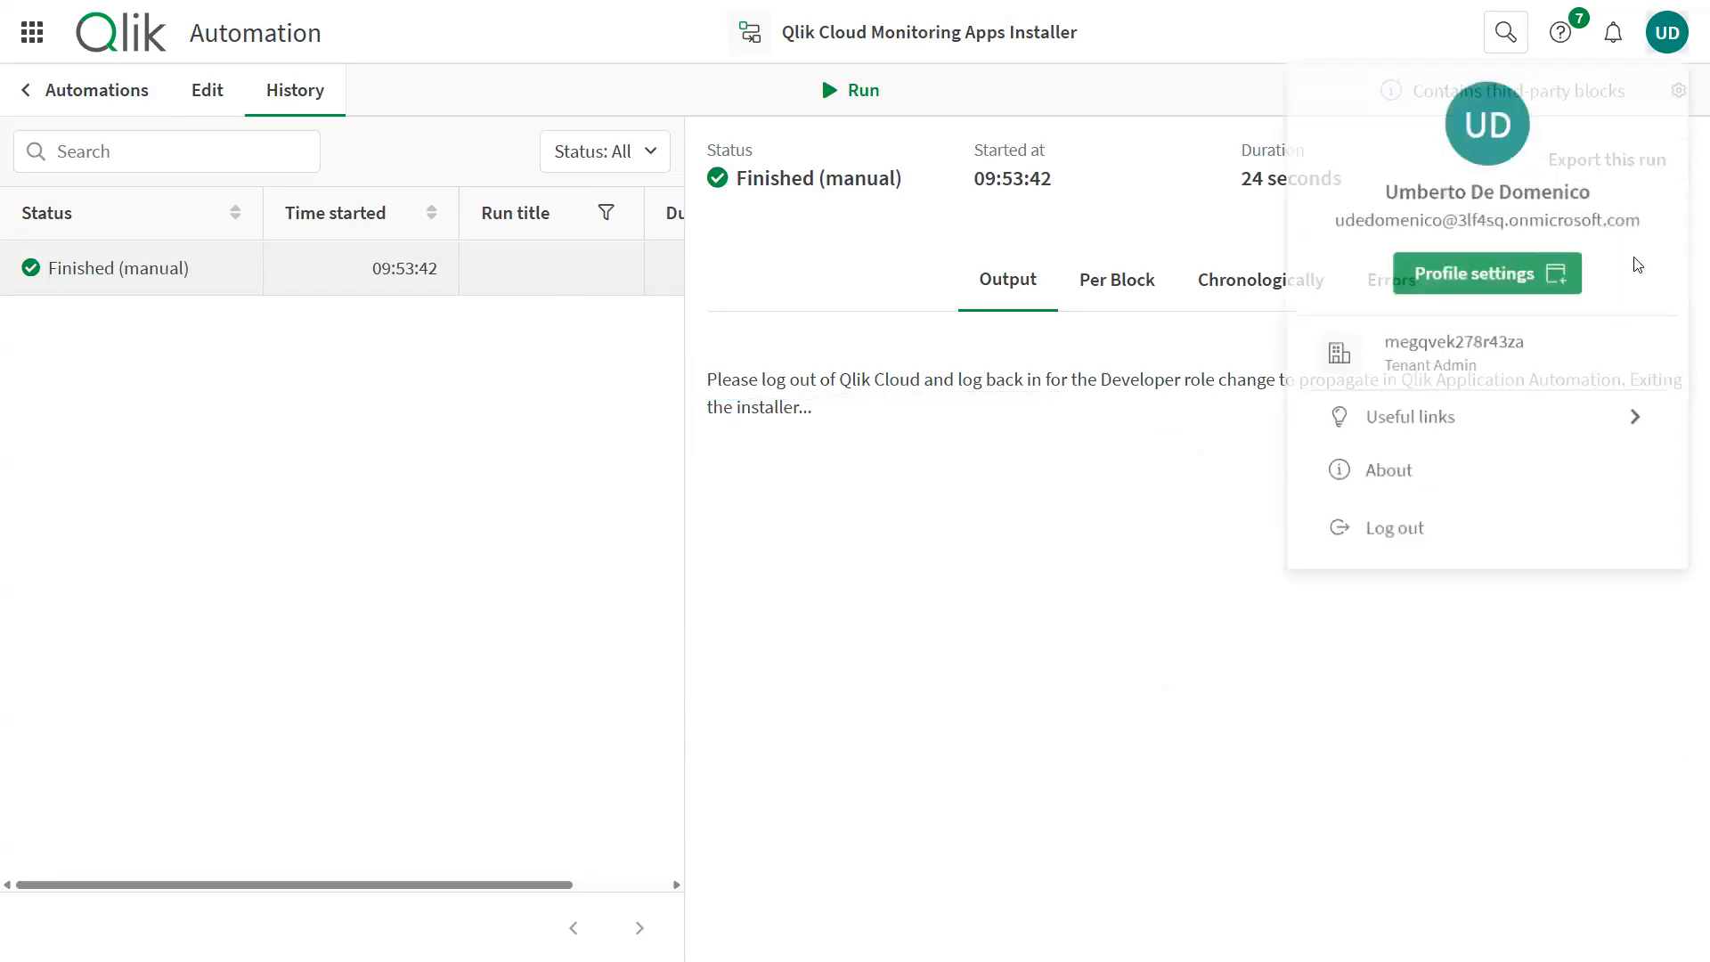
{"action": "left_click", "coordinate": [1519, 534]}
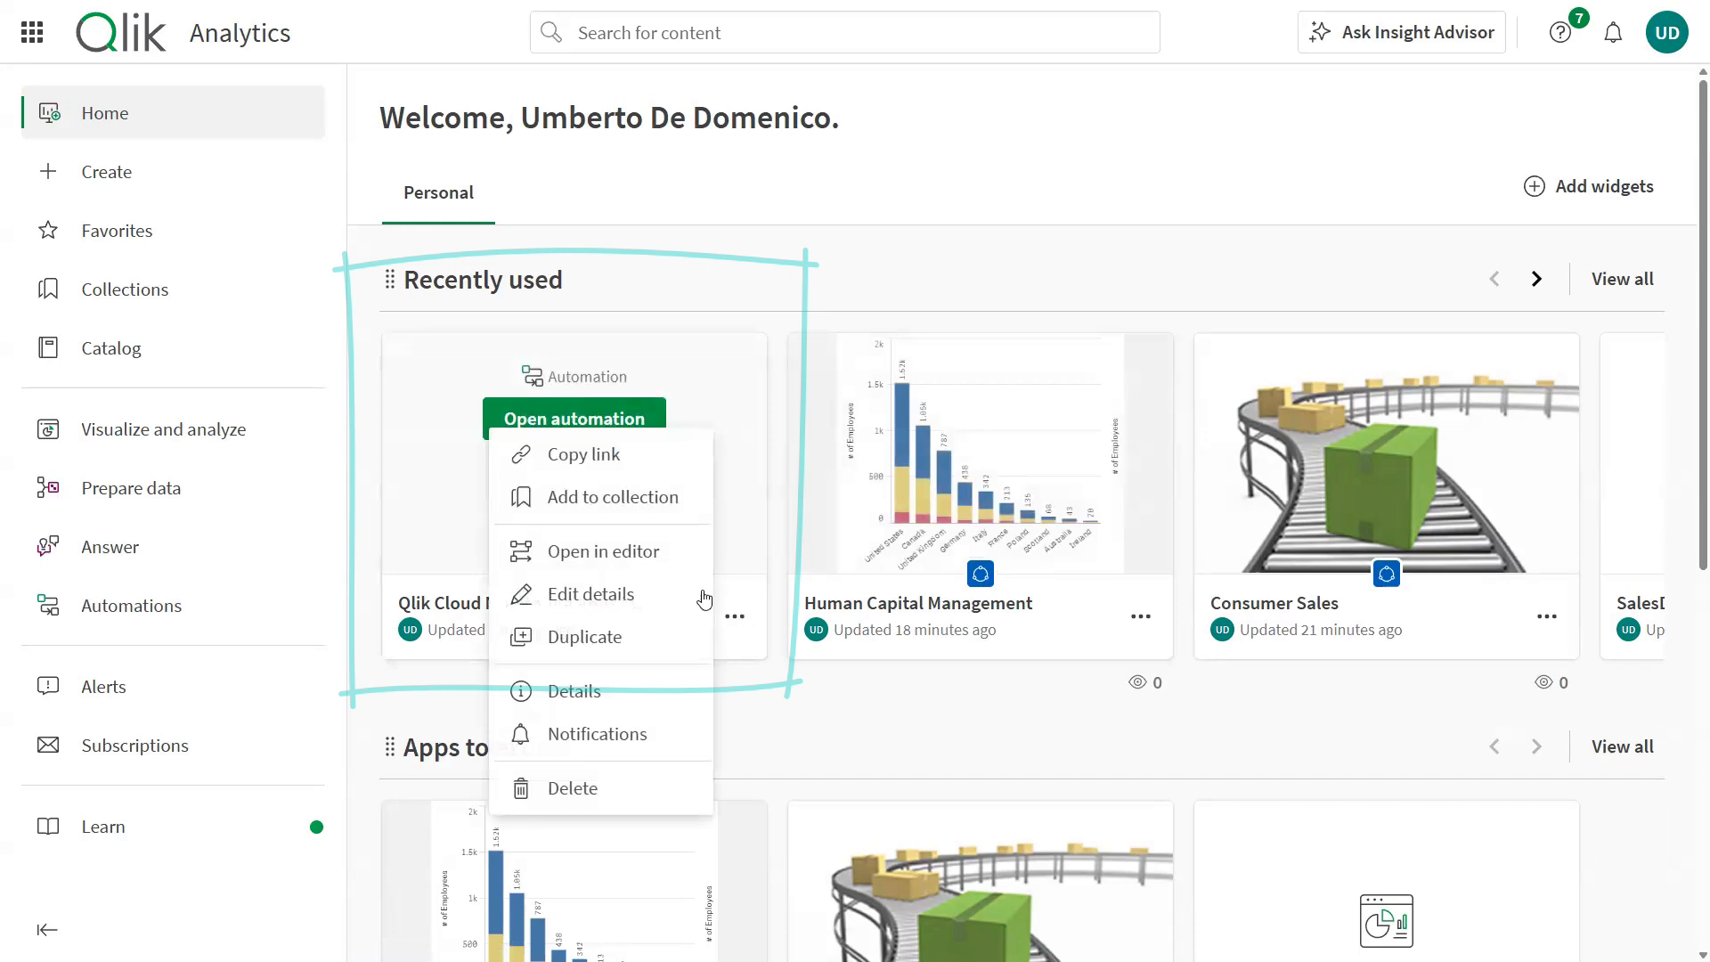
Step: Reopen and rerun the monitoring apps installer, enabling API keys on the tenant with a maximum expiration of 365 days
{"action": "left_click", "coordinate": [679, 555]}
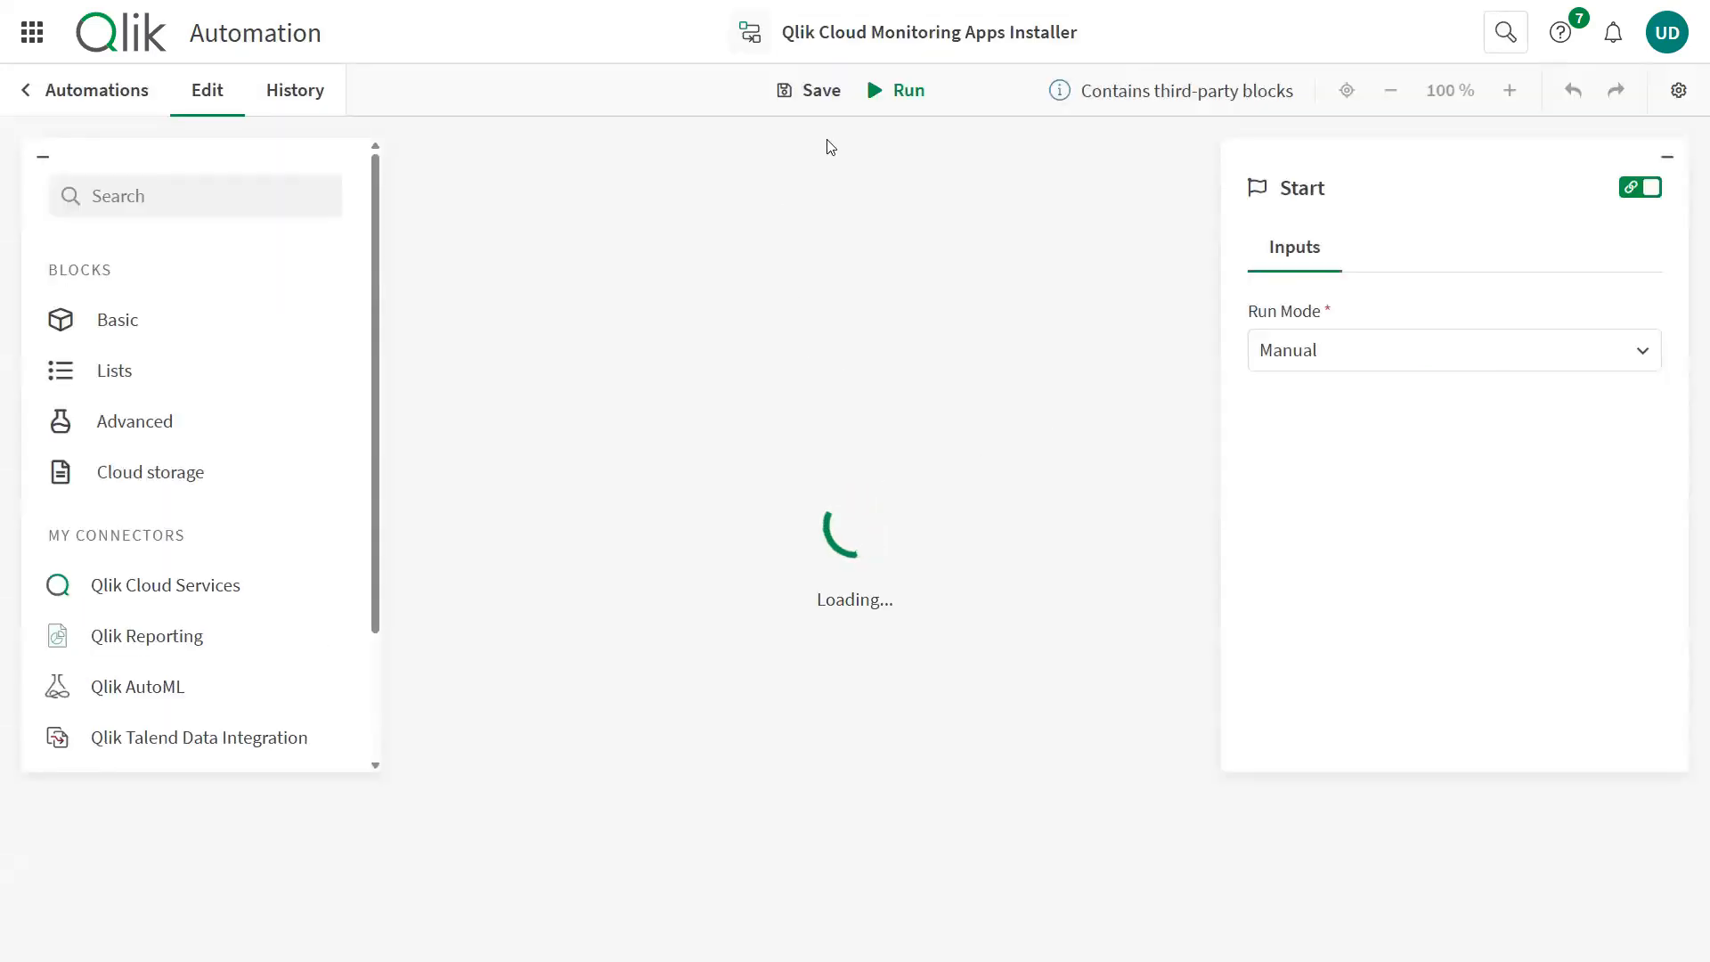
{"action": "left_click", "coordinate": [897, 91]}
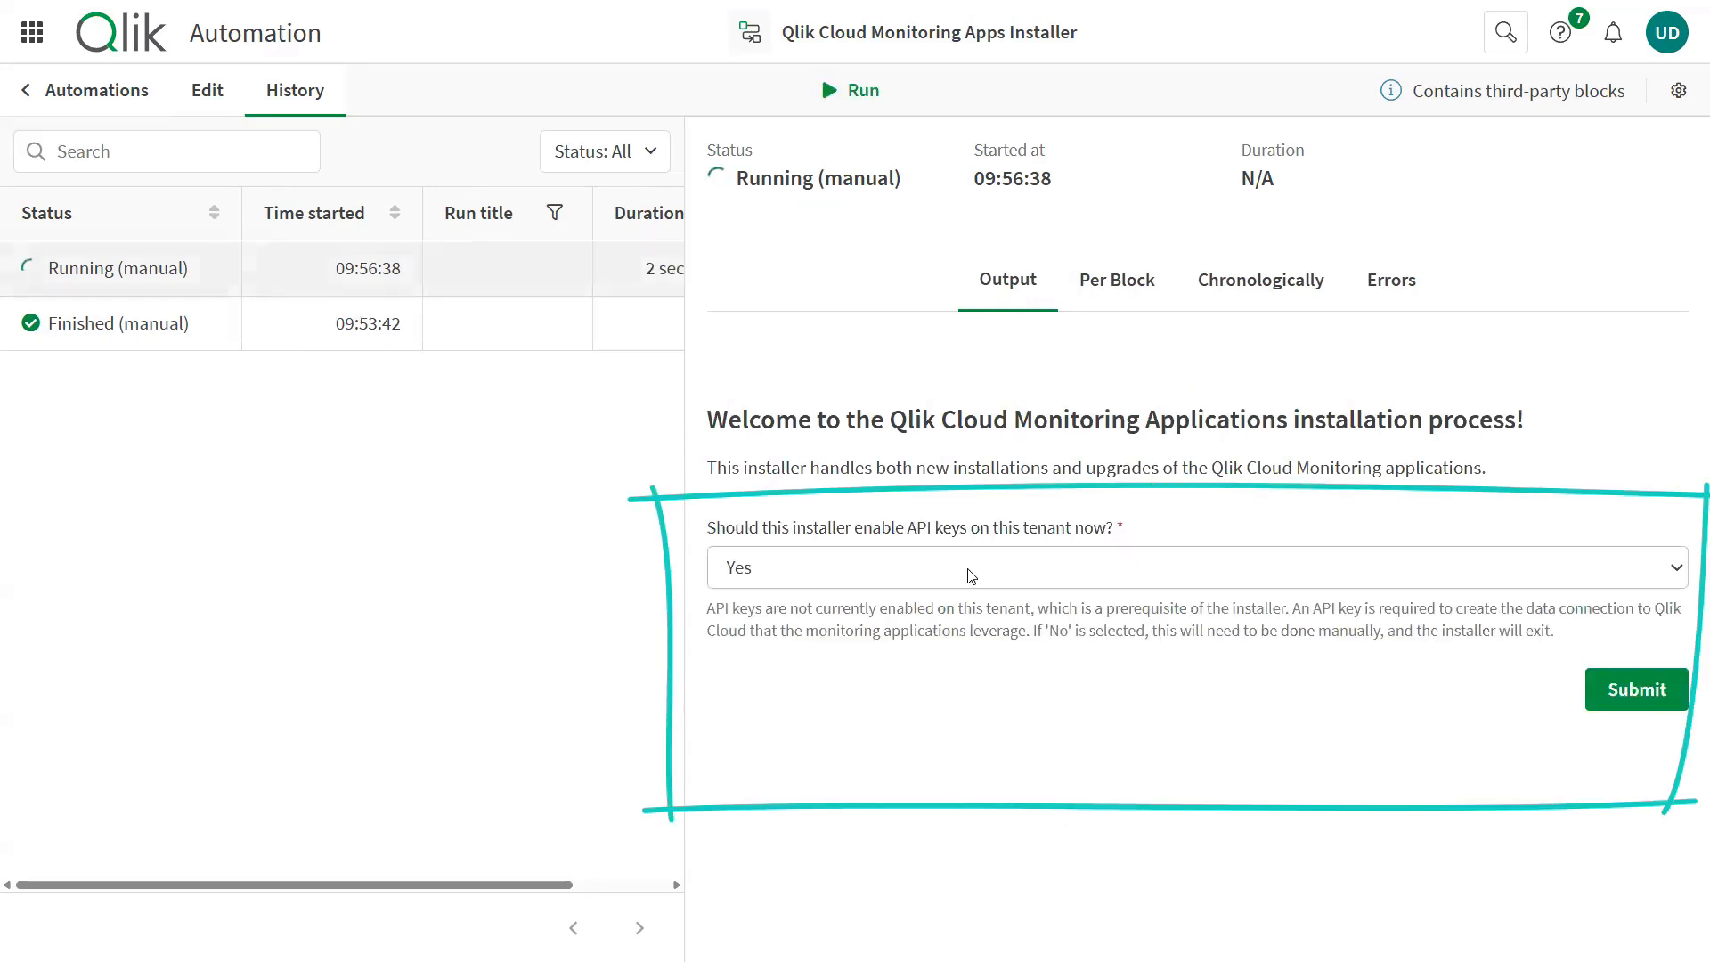
{"action": "left_click", "coordinate": [1665, 690]}
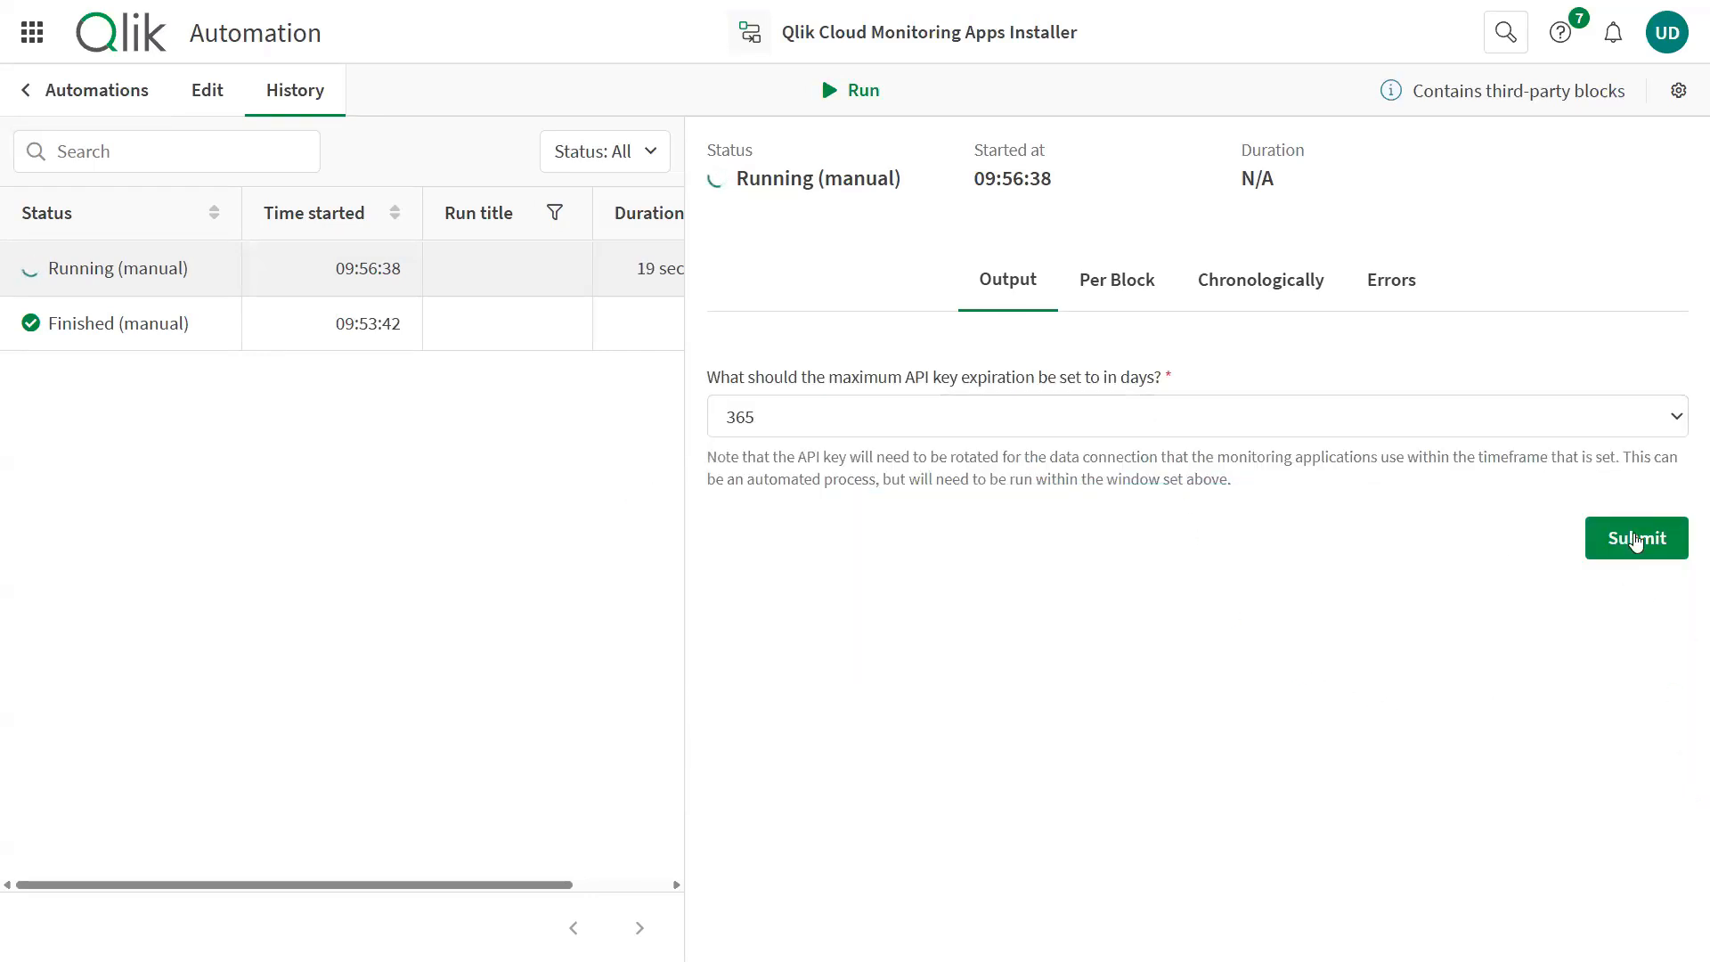
{"action": "left_click", "coordinate": [1637, 538]}
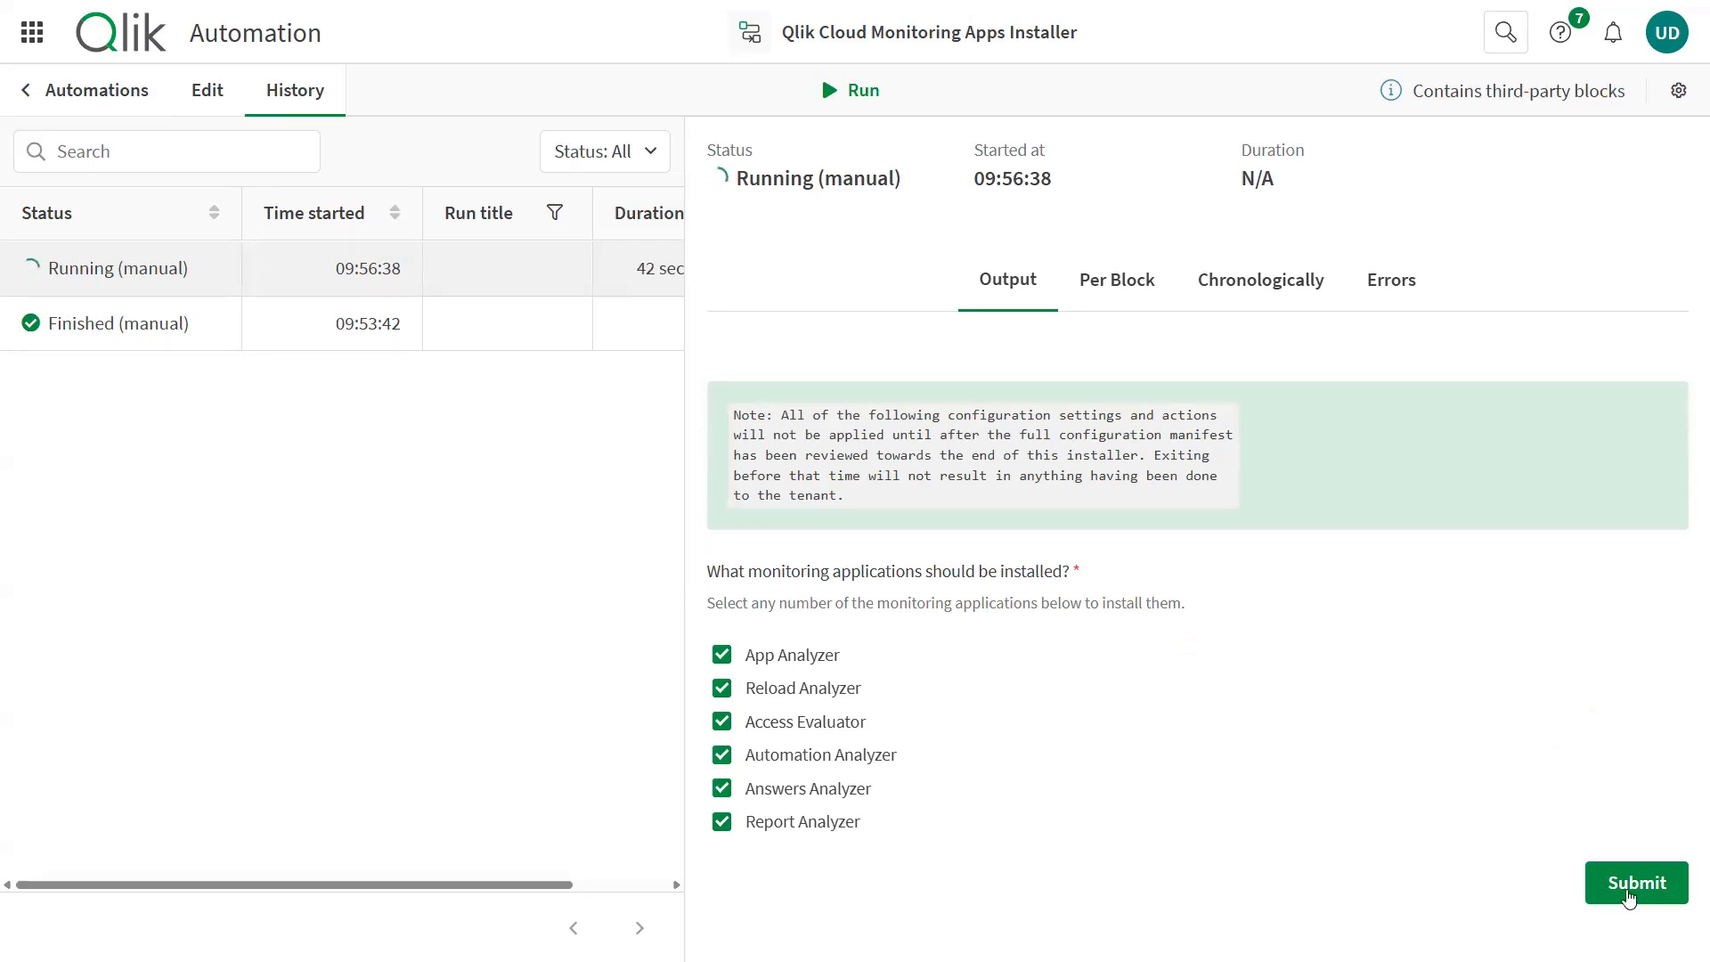
Step: Submit all six monitoring applications for installation and let the installer auto-apply the required AuditAdmin role
{"action": "left_click", "coordinate": [1632, 890]}
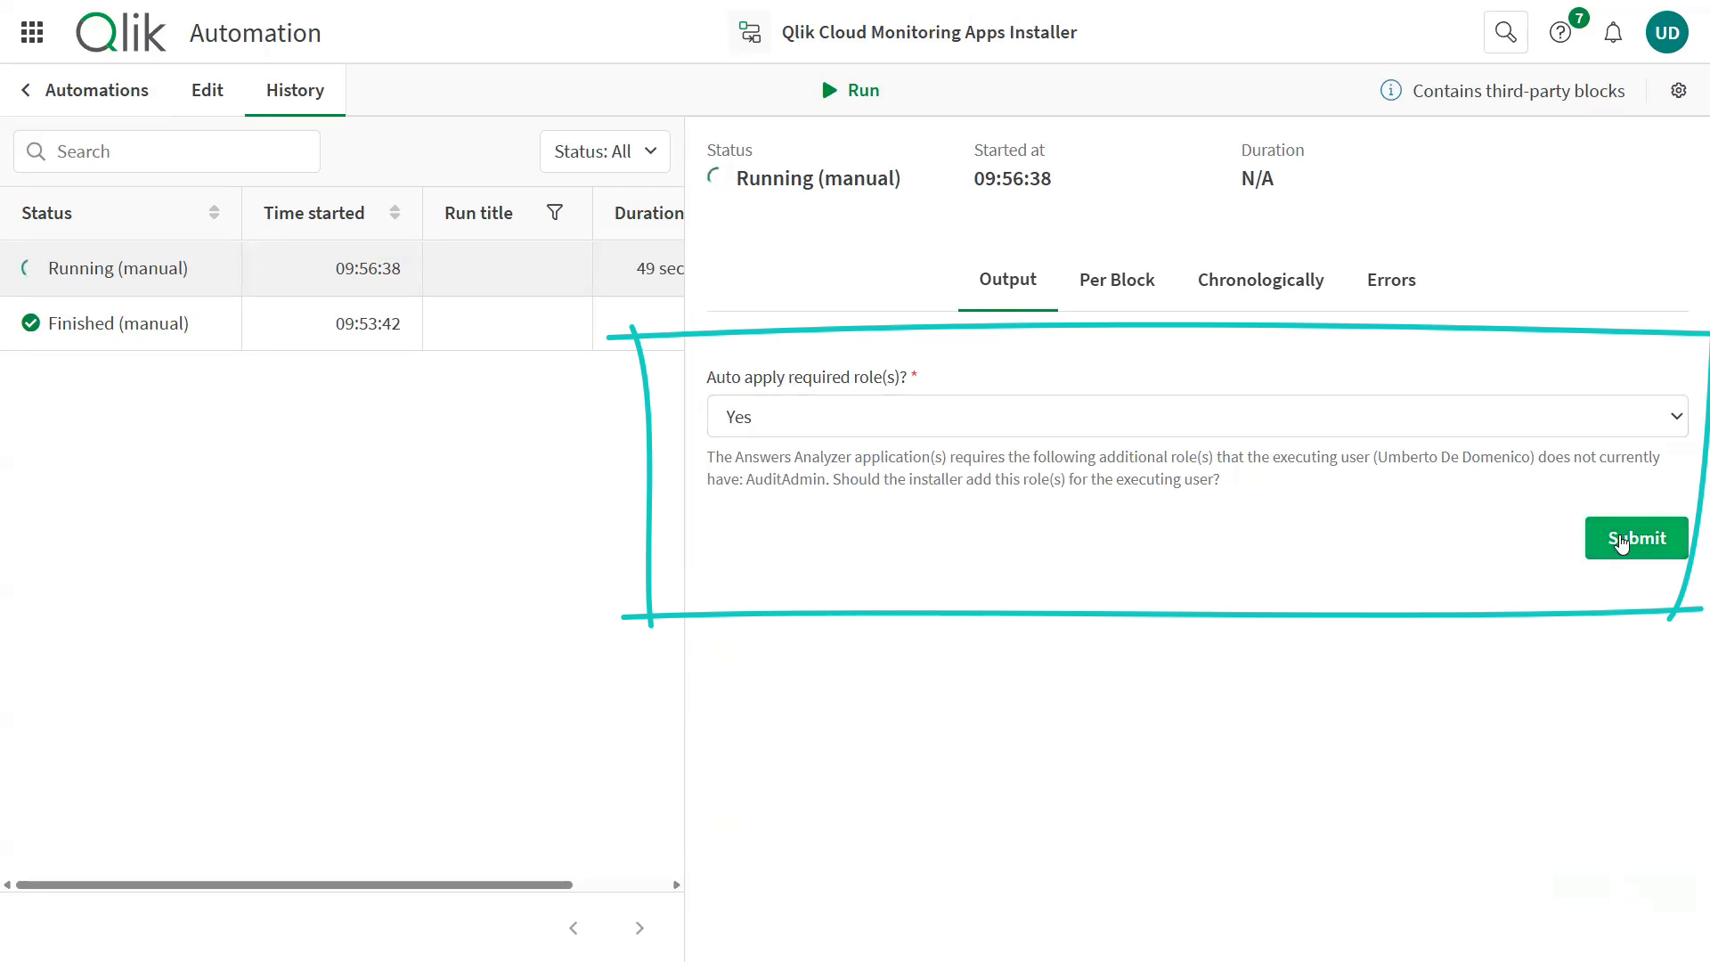
{"action": "left_click", "coordinate": [1624, 539]}
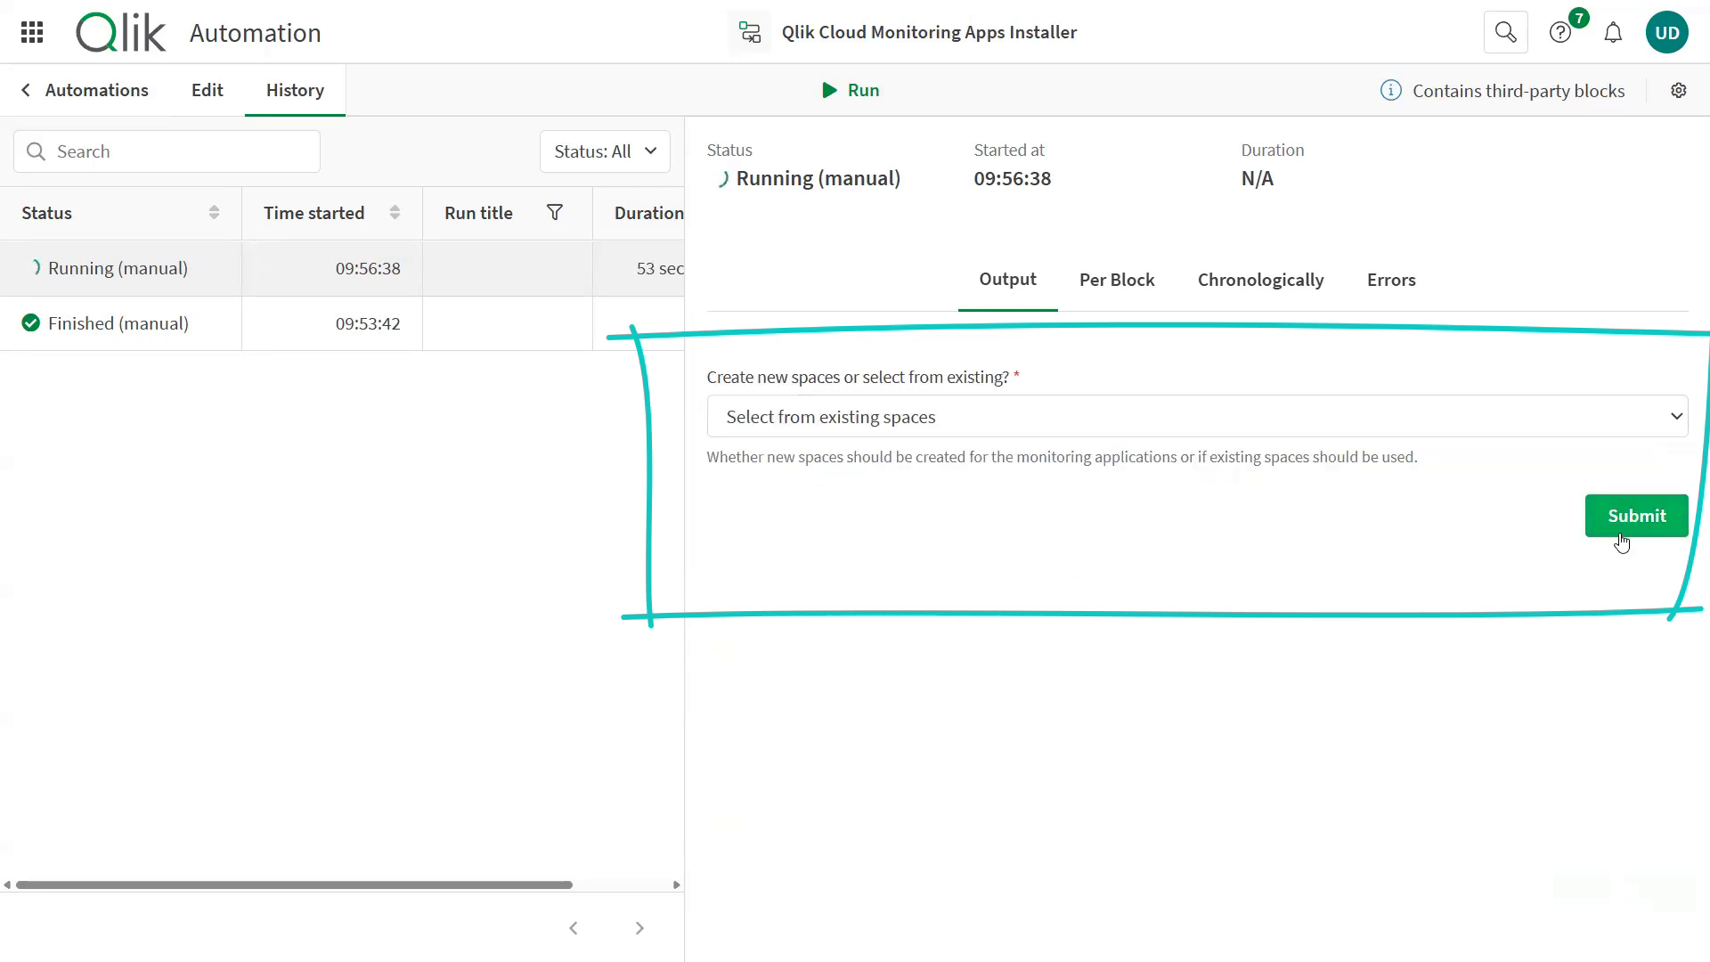
Step: Choose to create new spaces, naming the shared space Admin Space and the managed space Monitoring Apps, and submit them
{"action": "left_click", "coordinate": [1110, 424]}
{"action": "left_click", "coordinate": [1037, 486]}
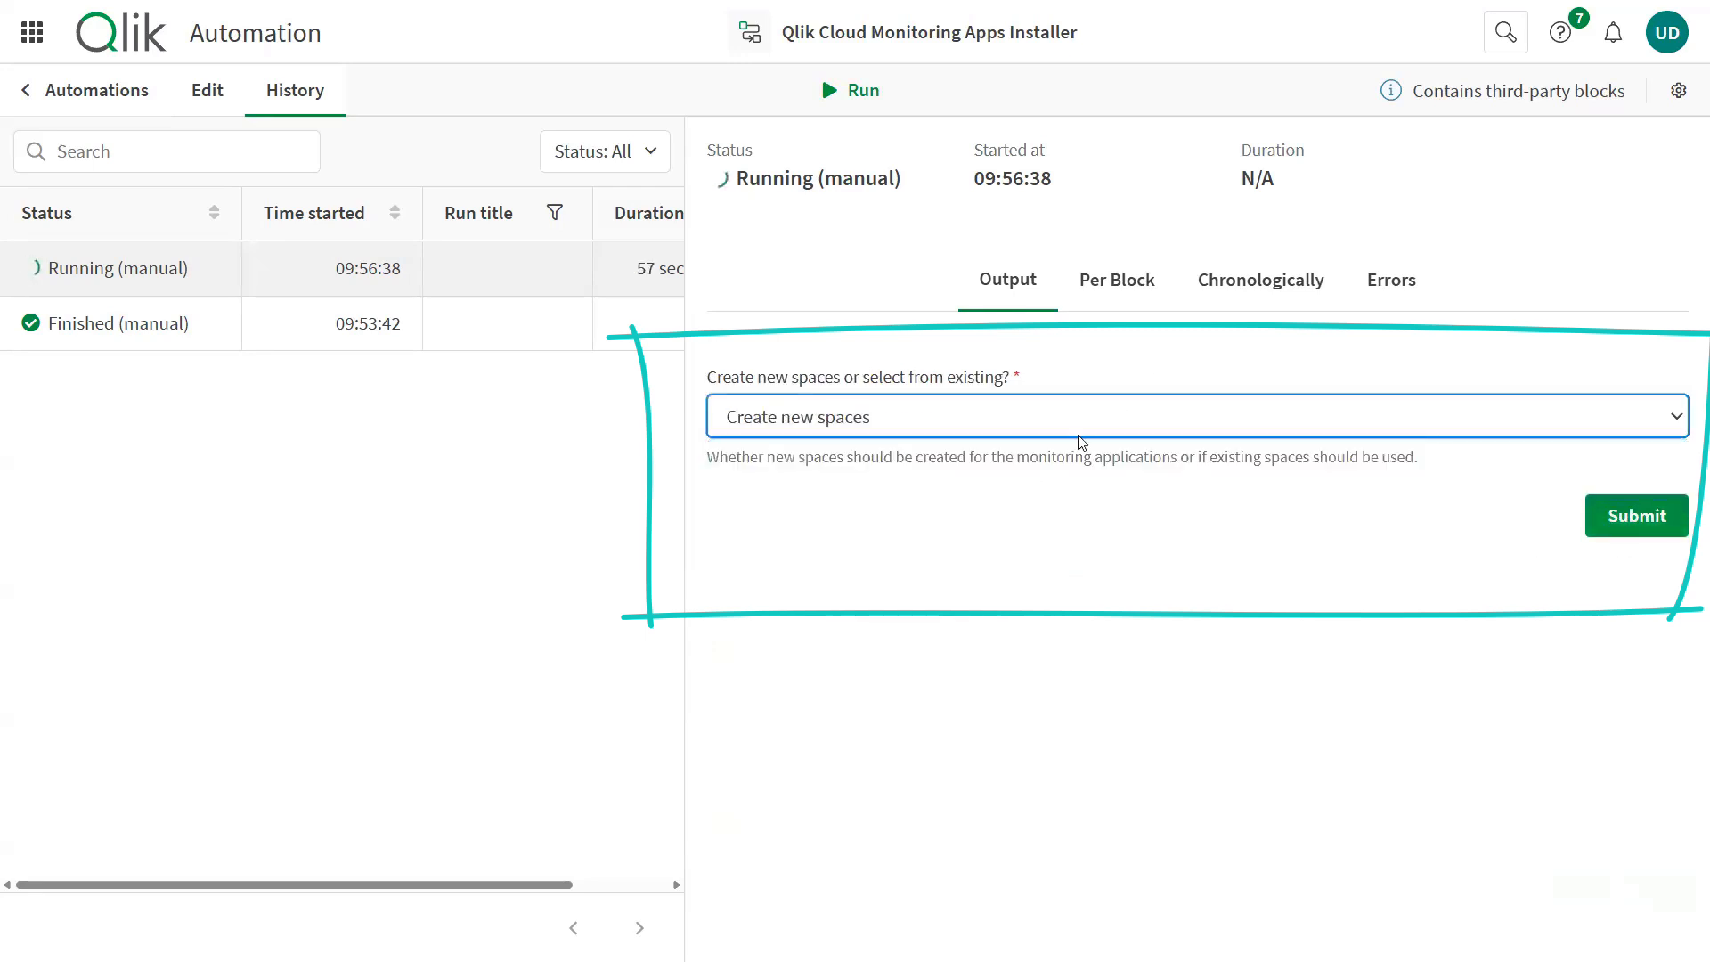
{"action": "left_click", "coordinate": [1638, 517]}
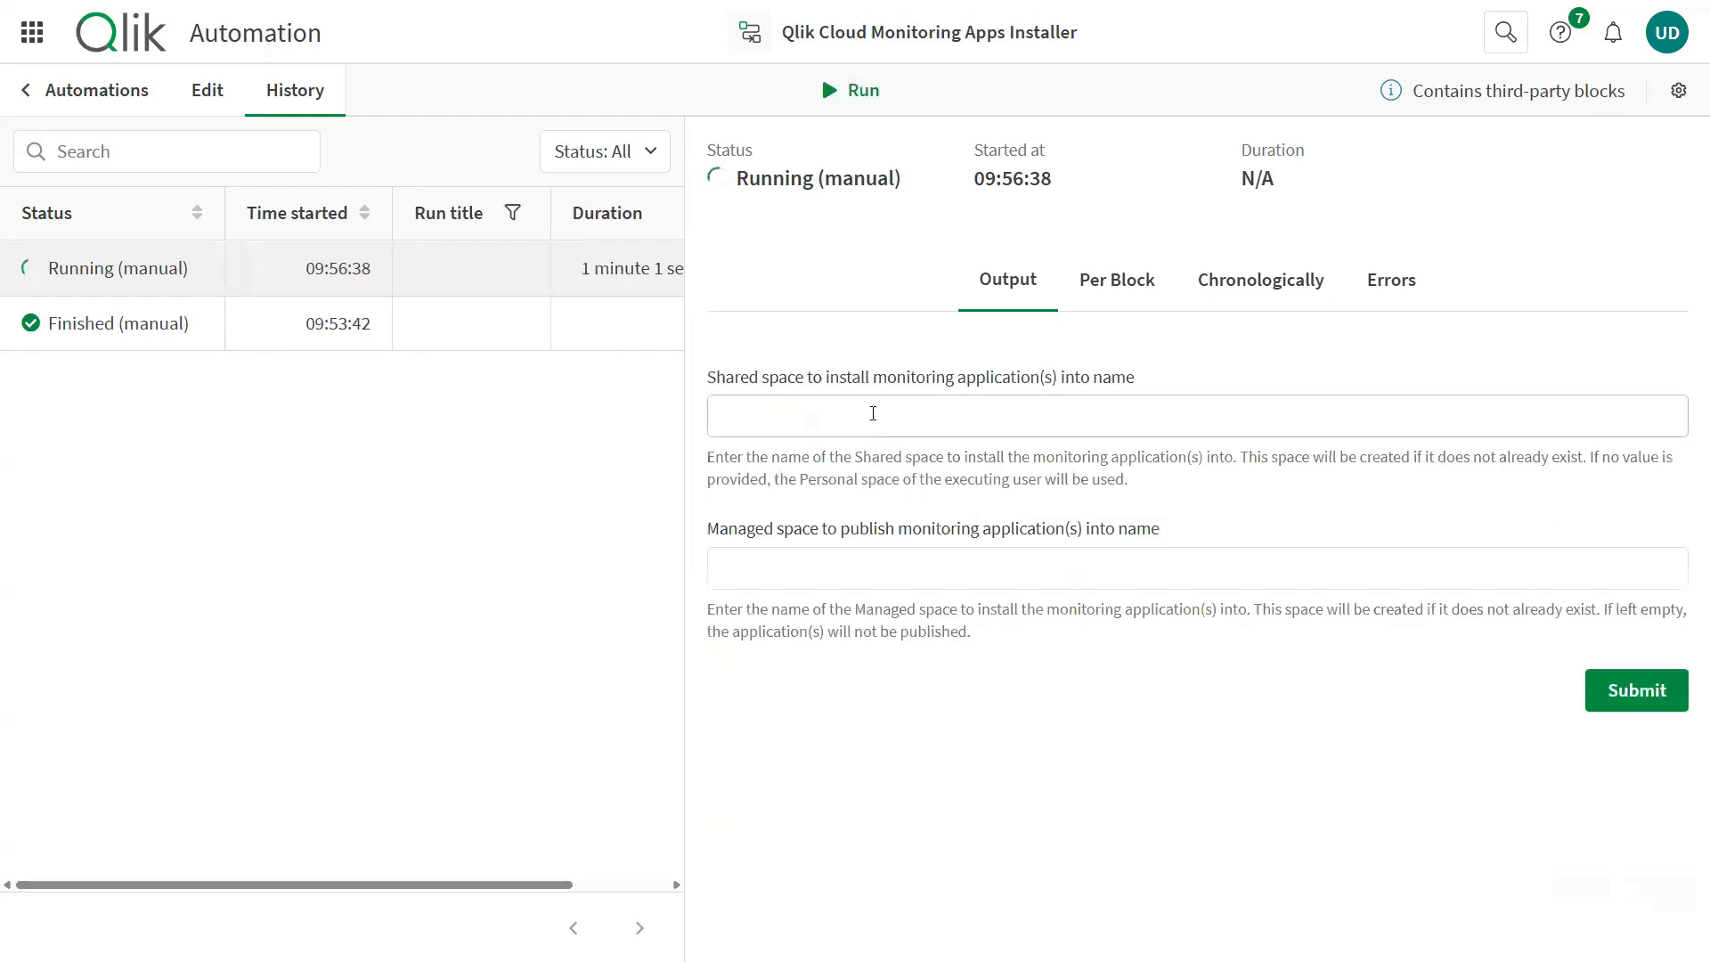
{"action": "left_click", "coordinate": [871, 411]}
{"action": "type", "text": "Admin Space"}
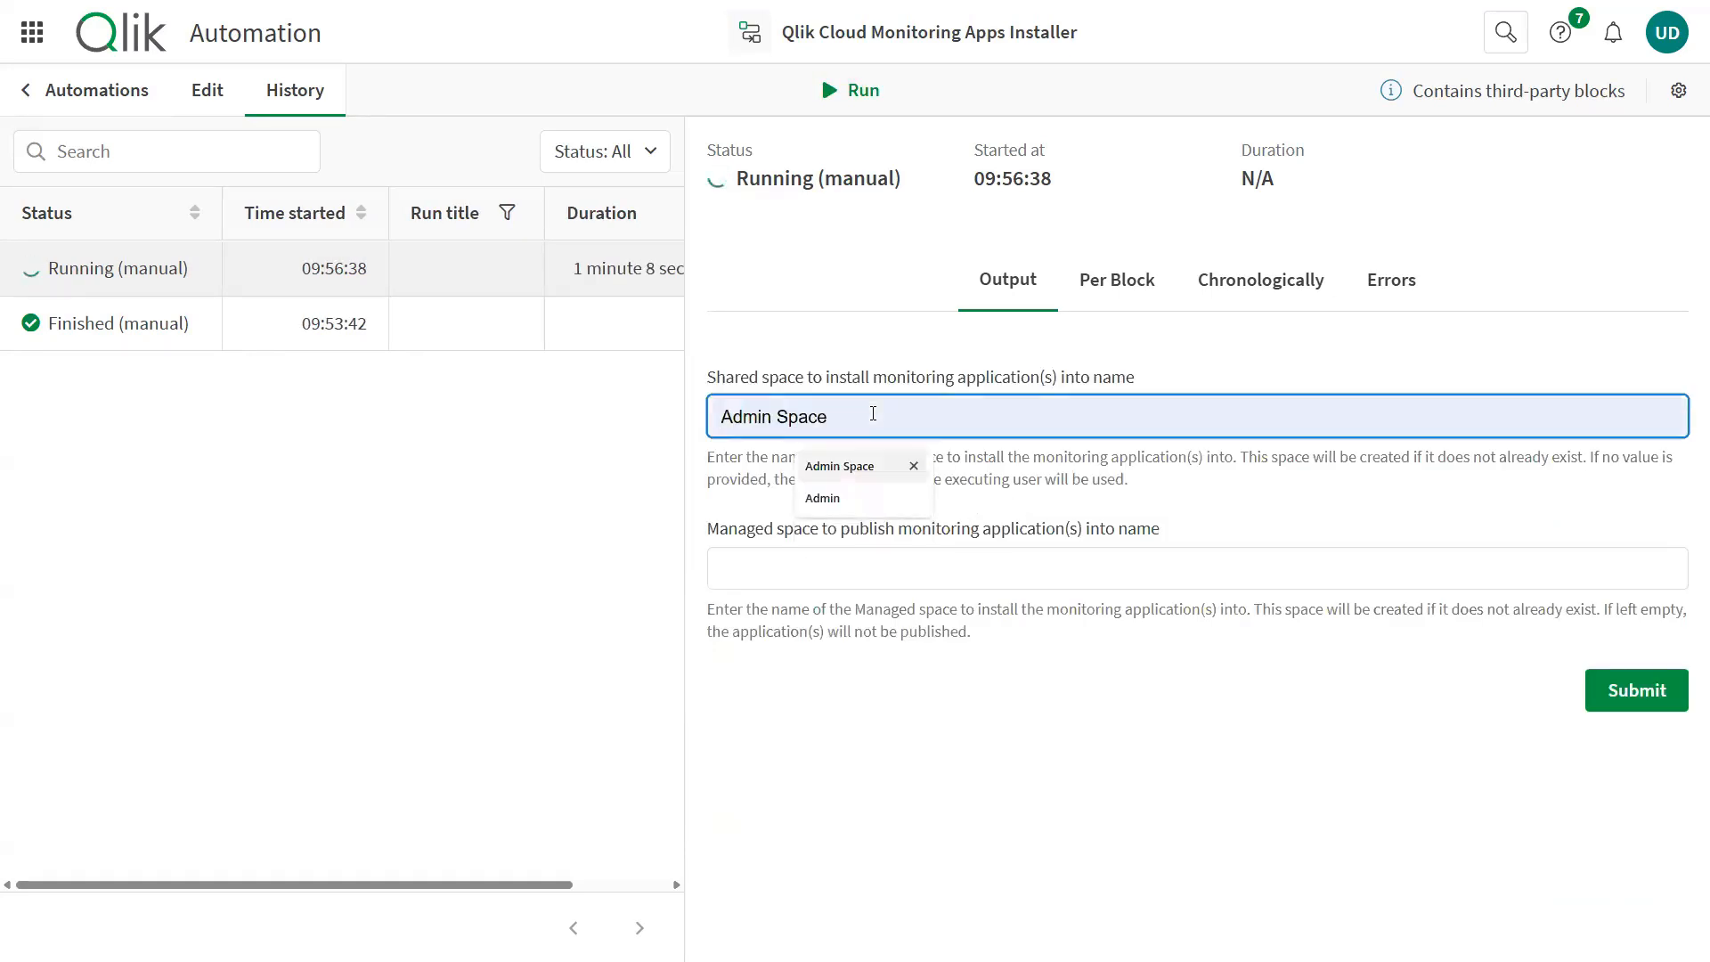
{"action": "left_click", "coordinate": [830, 570]}
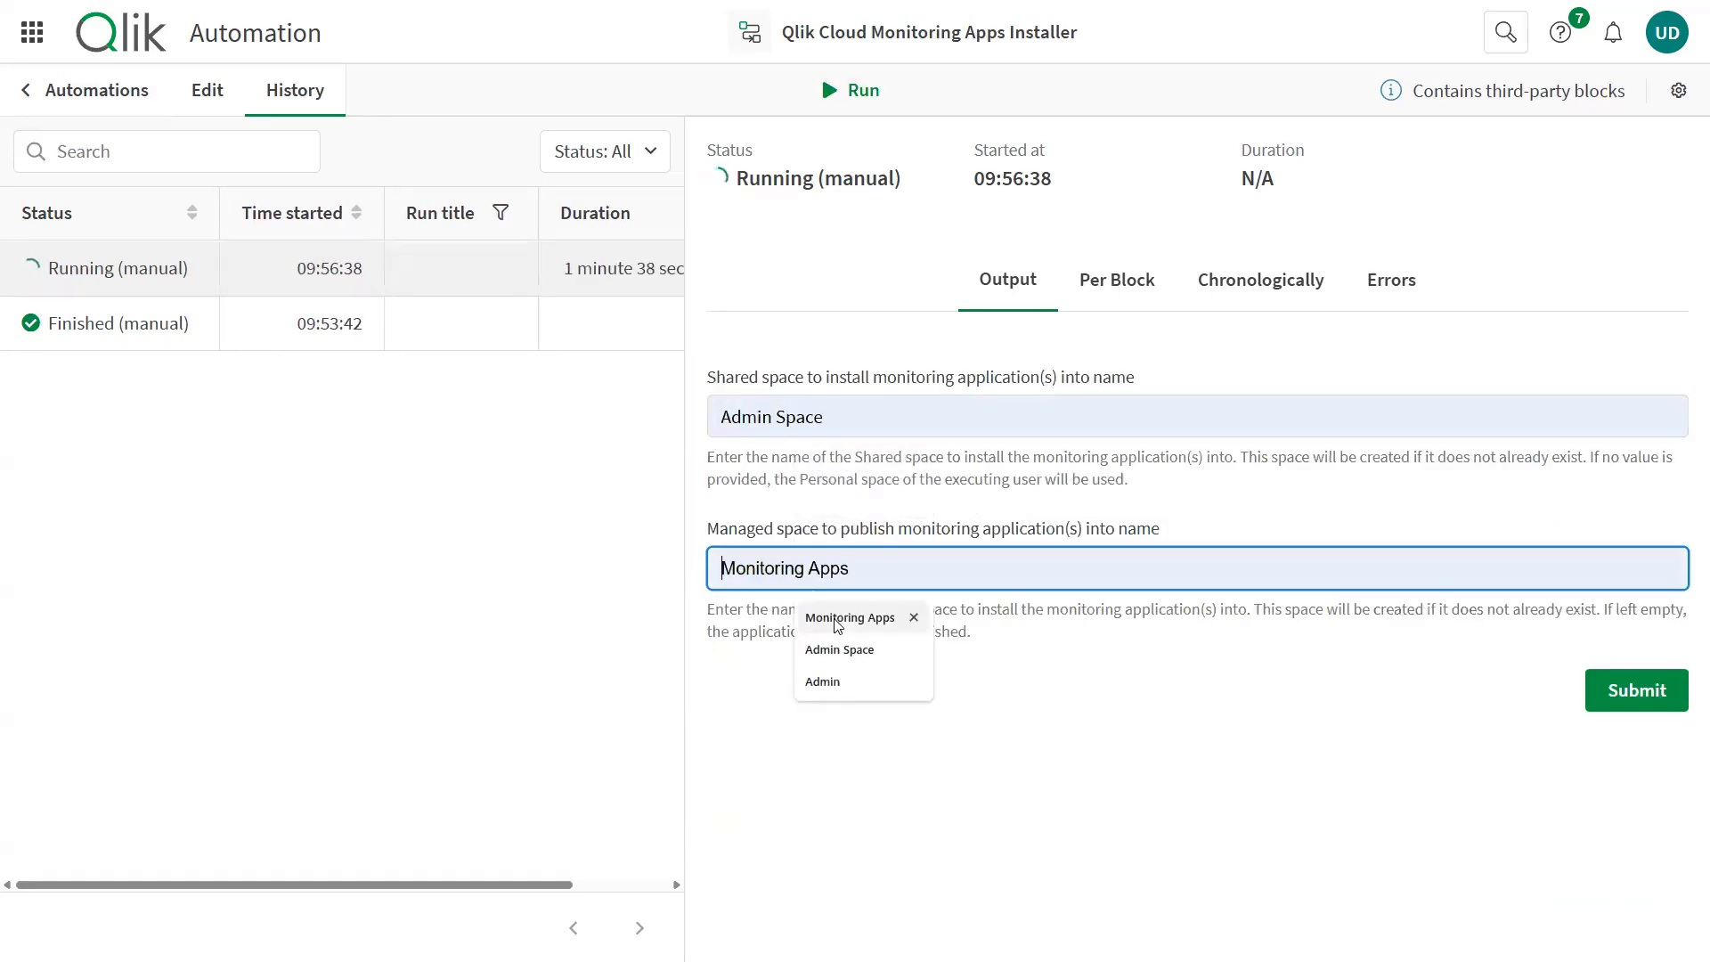
{"action": "left_click", "coordinate": [837, 626]}
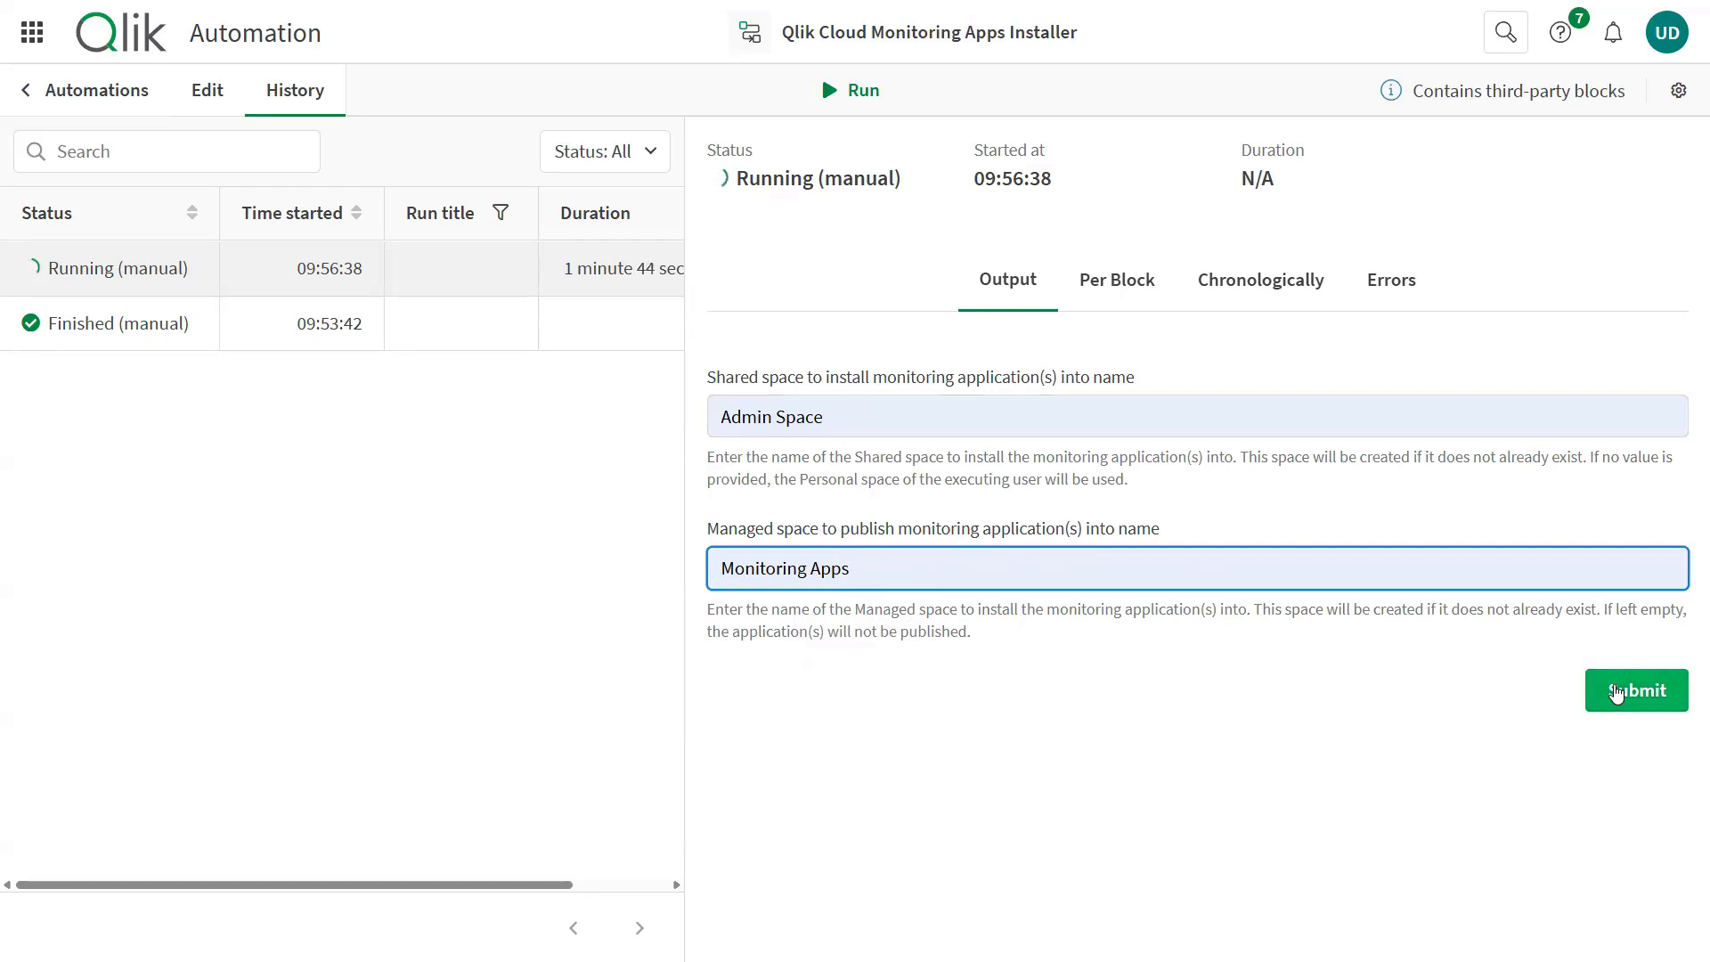
{"action": "left_click", "coordinate": [1616, 694]}
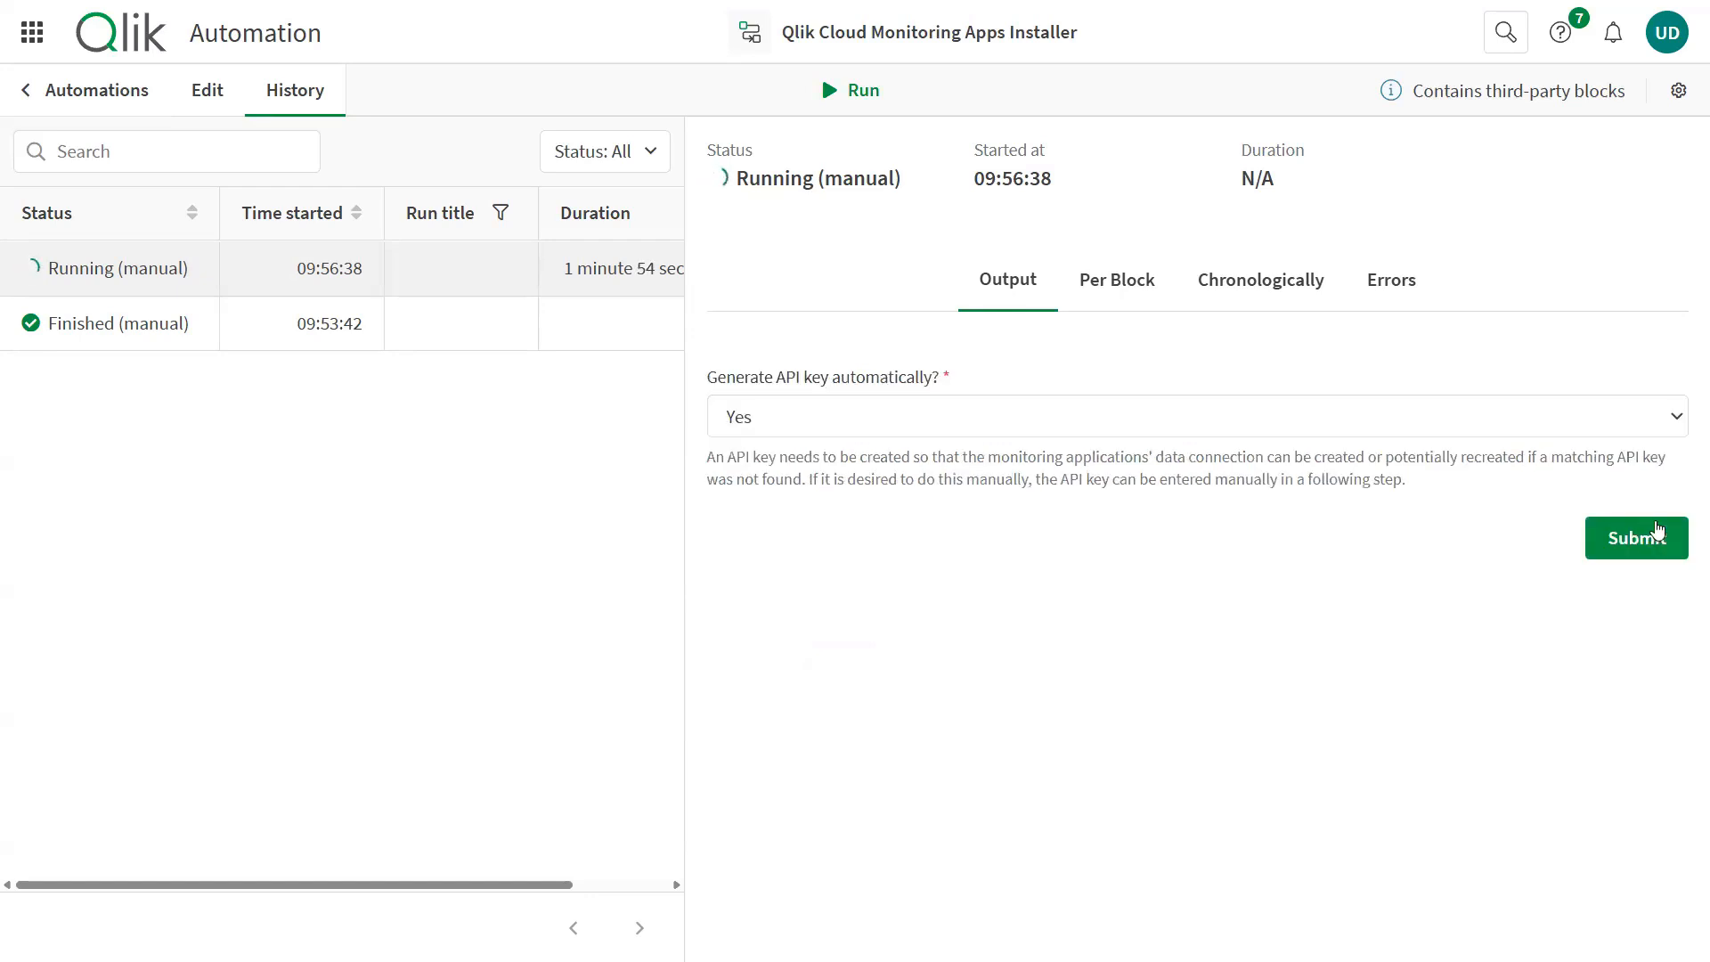
Step: Submit Yes for automatic API key generation, post-install application reload and daily reload schedules
{"action": "left_click", "coordinate": [1658, 538]}
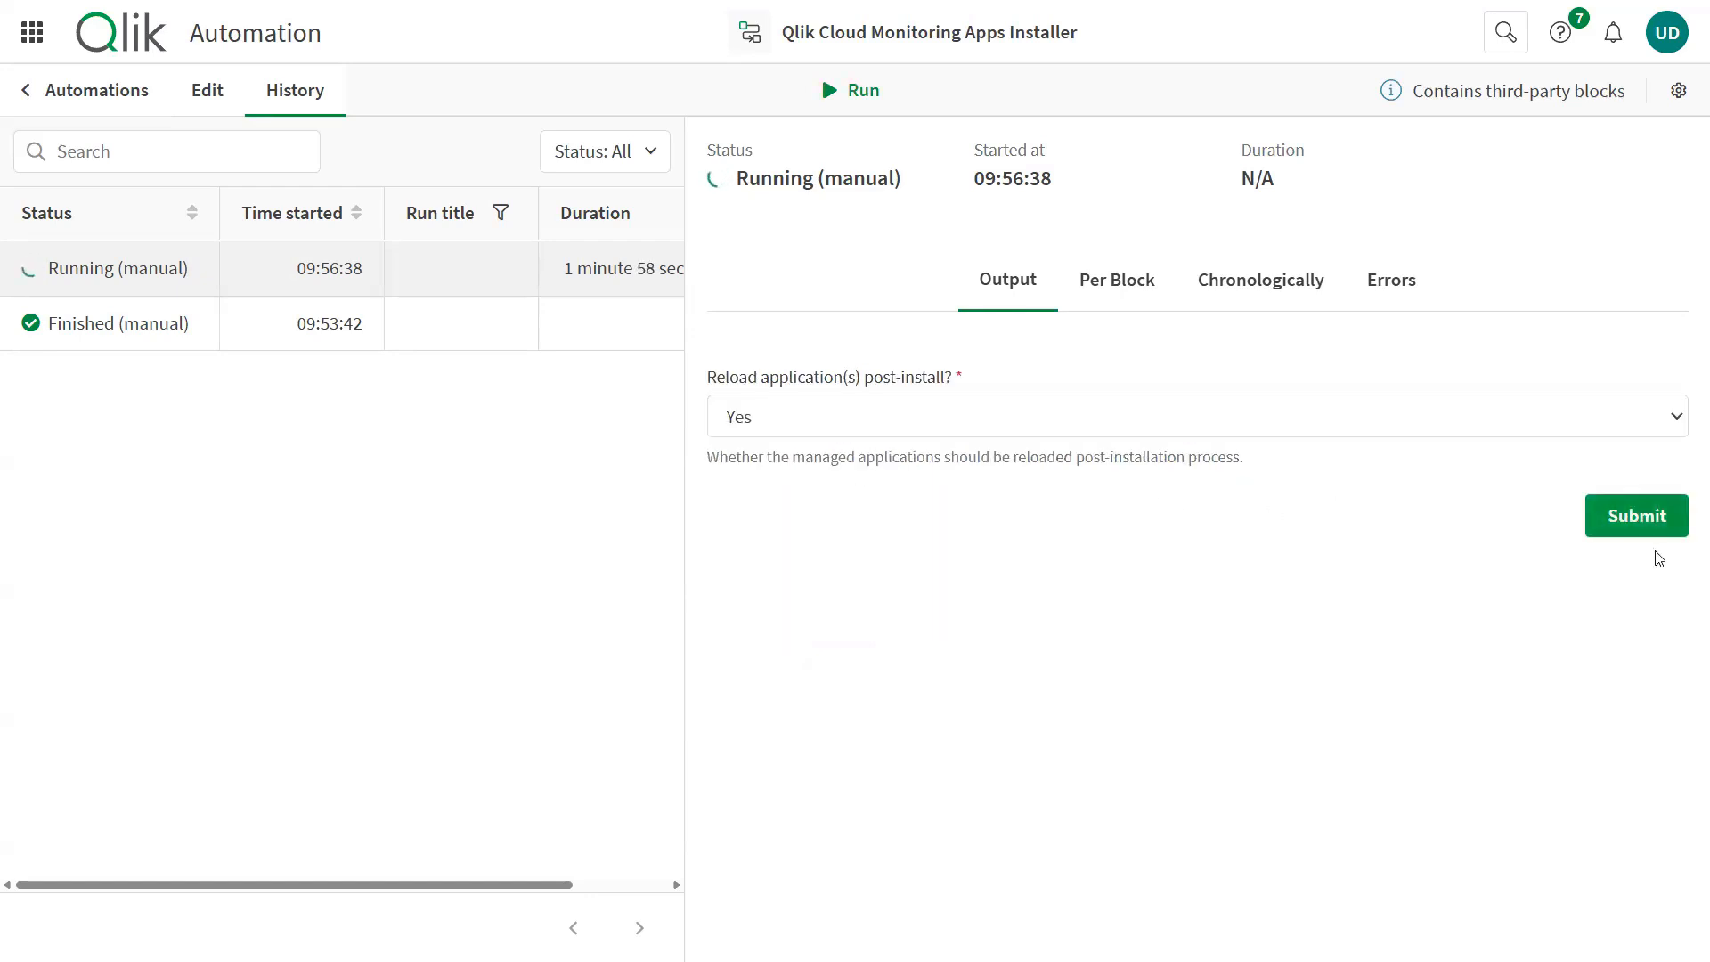
{"action": "left_click", "coordinate": [1672, 521]}
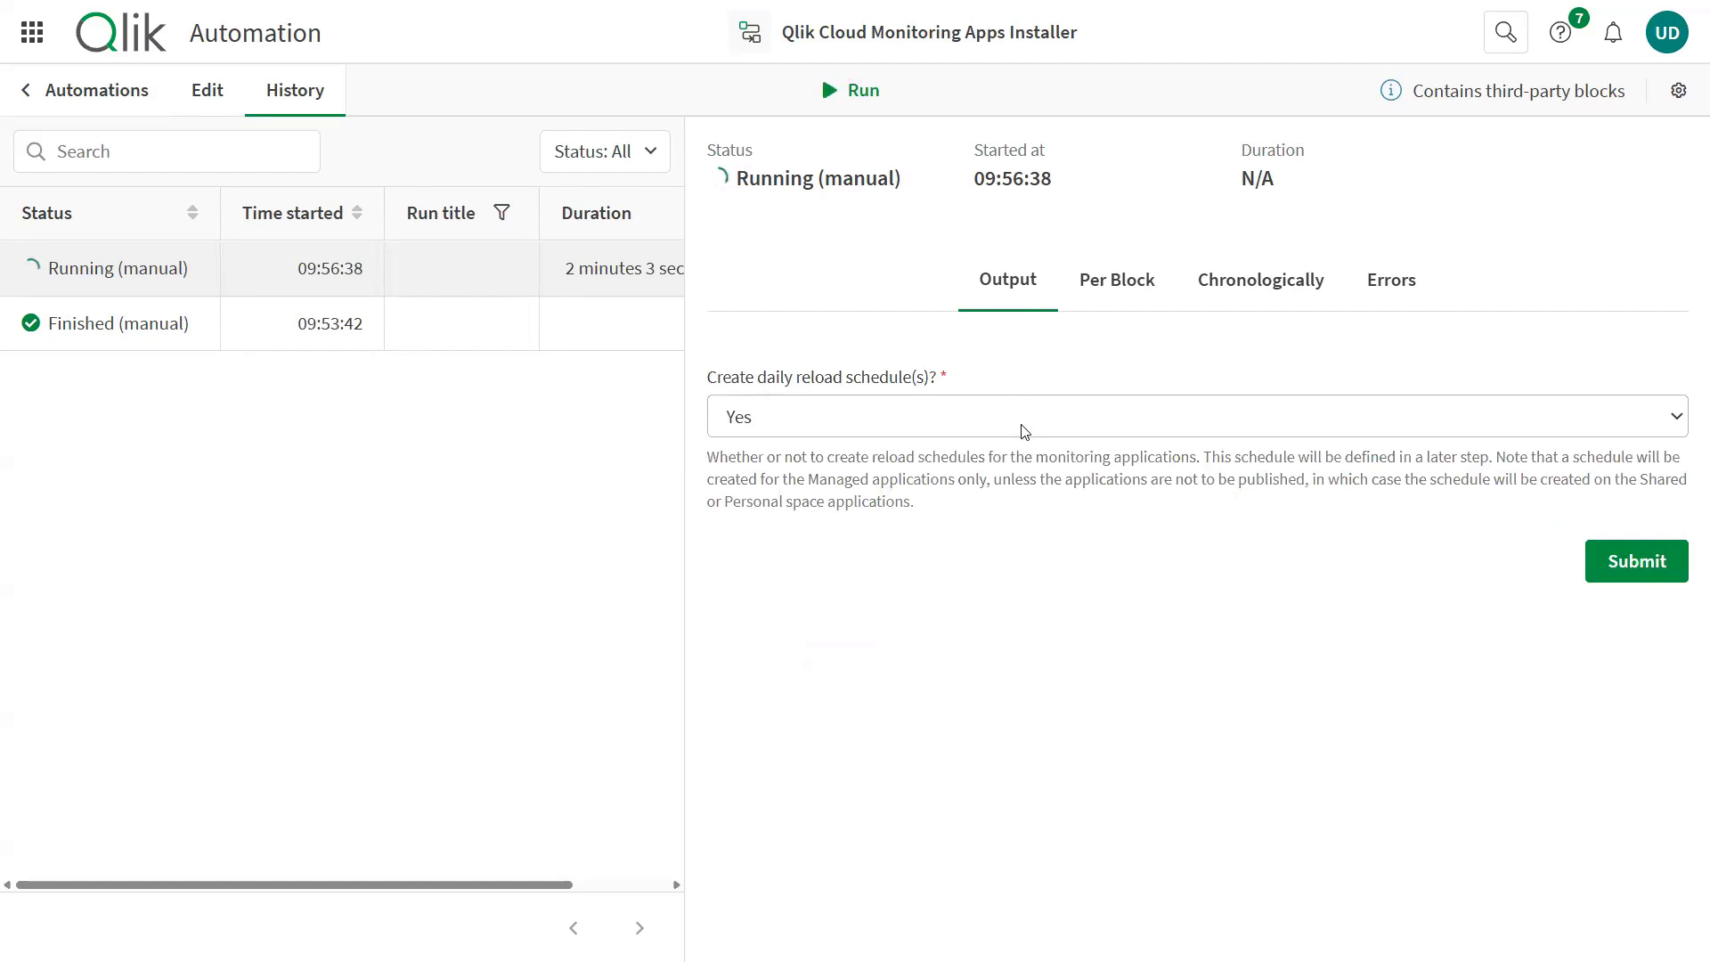
{"action": "left_click", "coordinate": [1622, 561]}
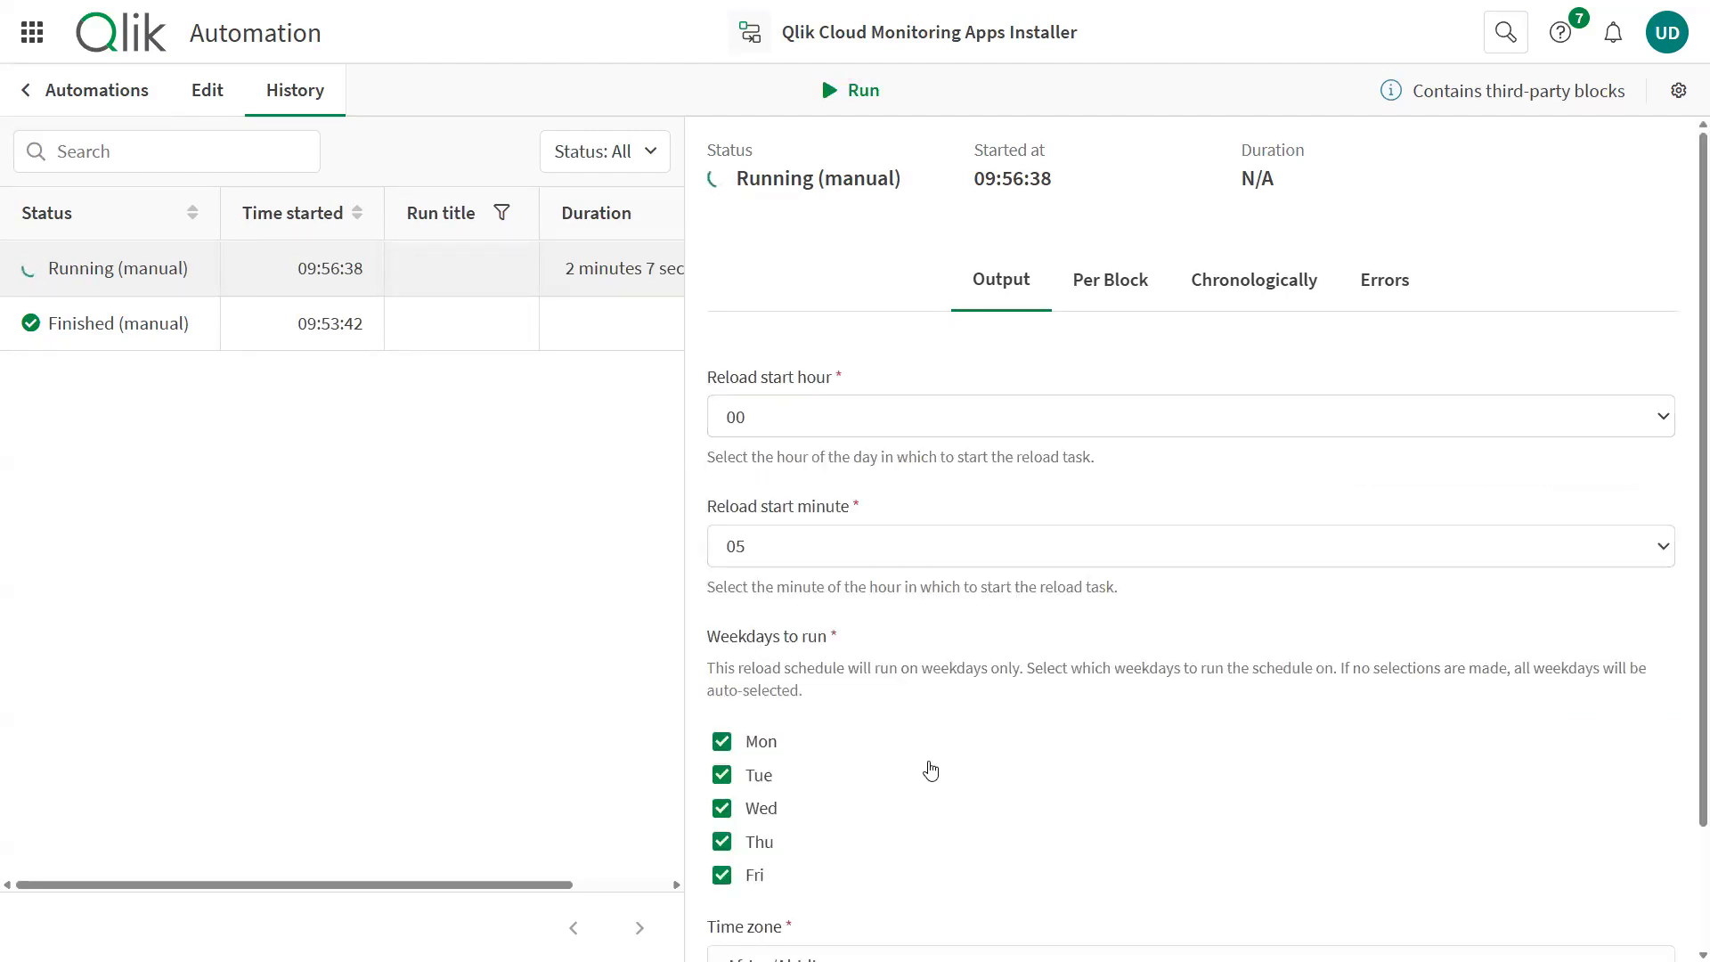
Step: Submit the reload schedule for 00:05 on Mon to Fri with the time zone set to Europe/Madrid
{"action": "scroll", "coordinate": [931, 763], "scroll_direction": "down", "scroll_amount": 2}
{"action": "left_click", "coordinate": [980, 821]}
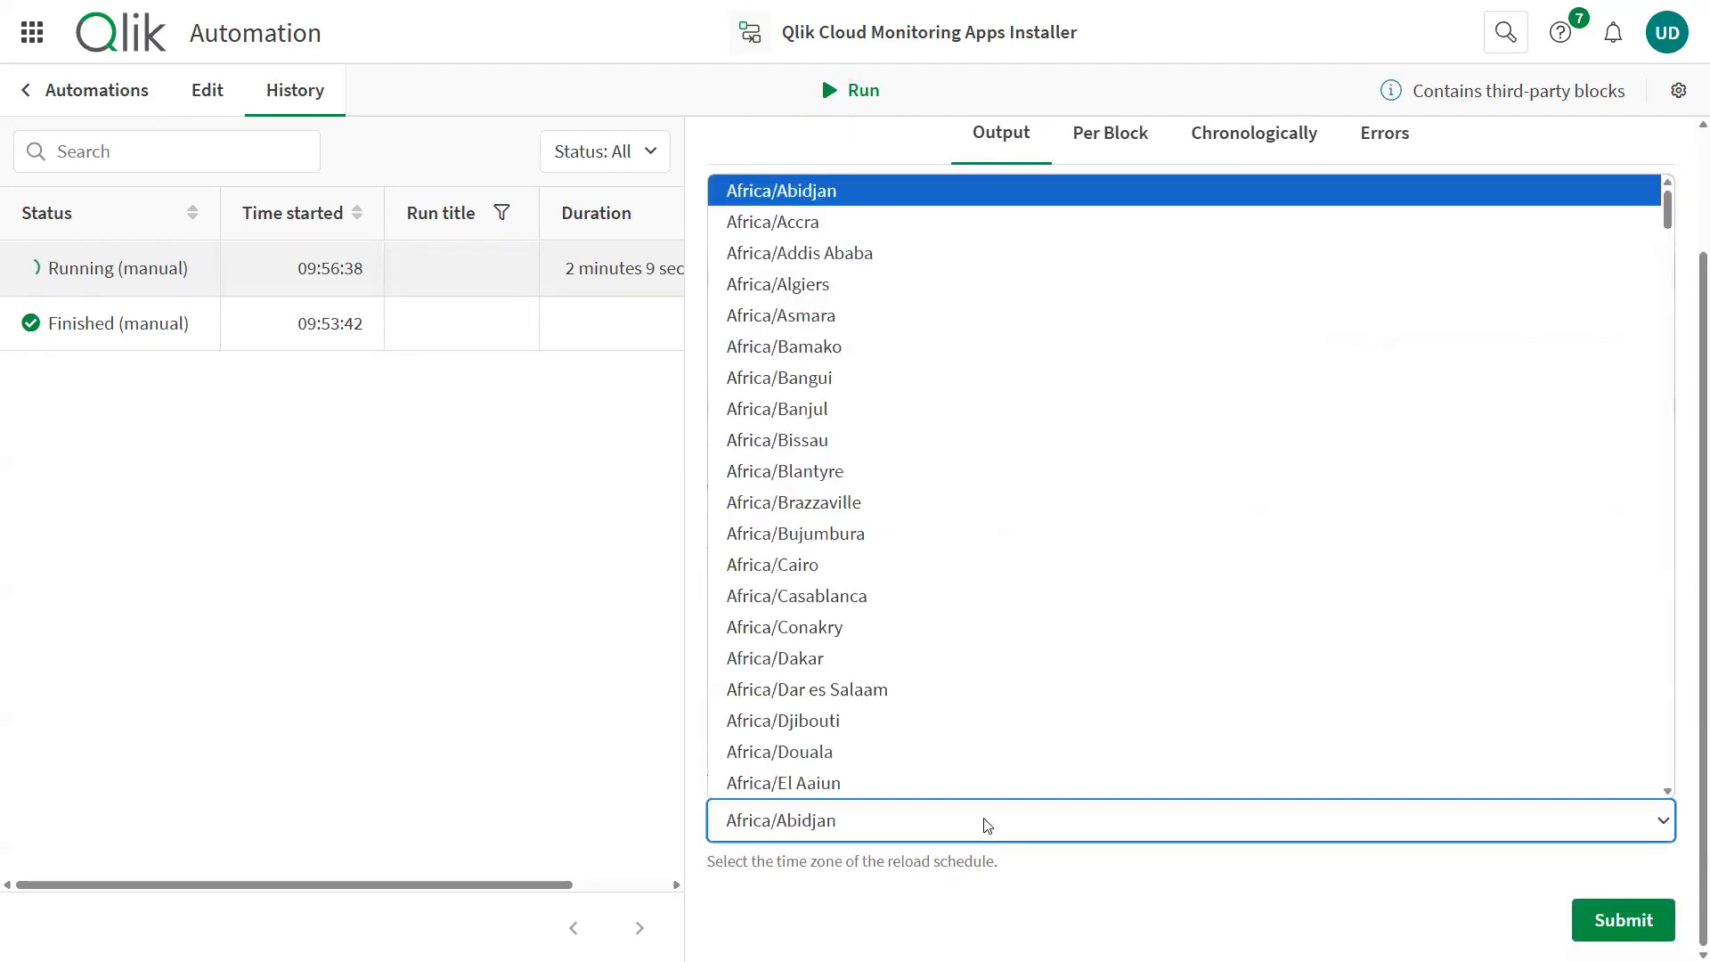
{"action": "key", "text": "e"}
{"action": "scroll", "coordinate": [860, 585], "scroll_direction": "down", "scroll_amount": 5}
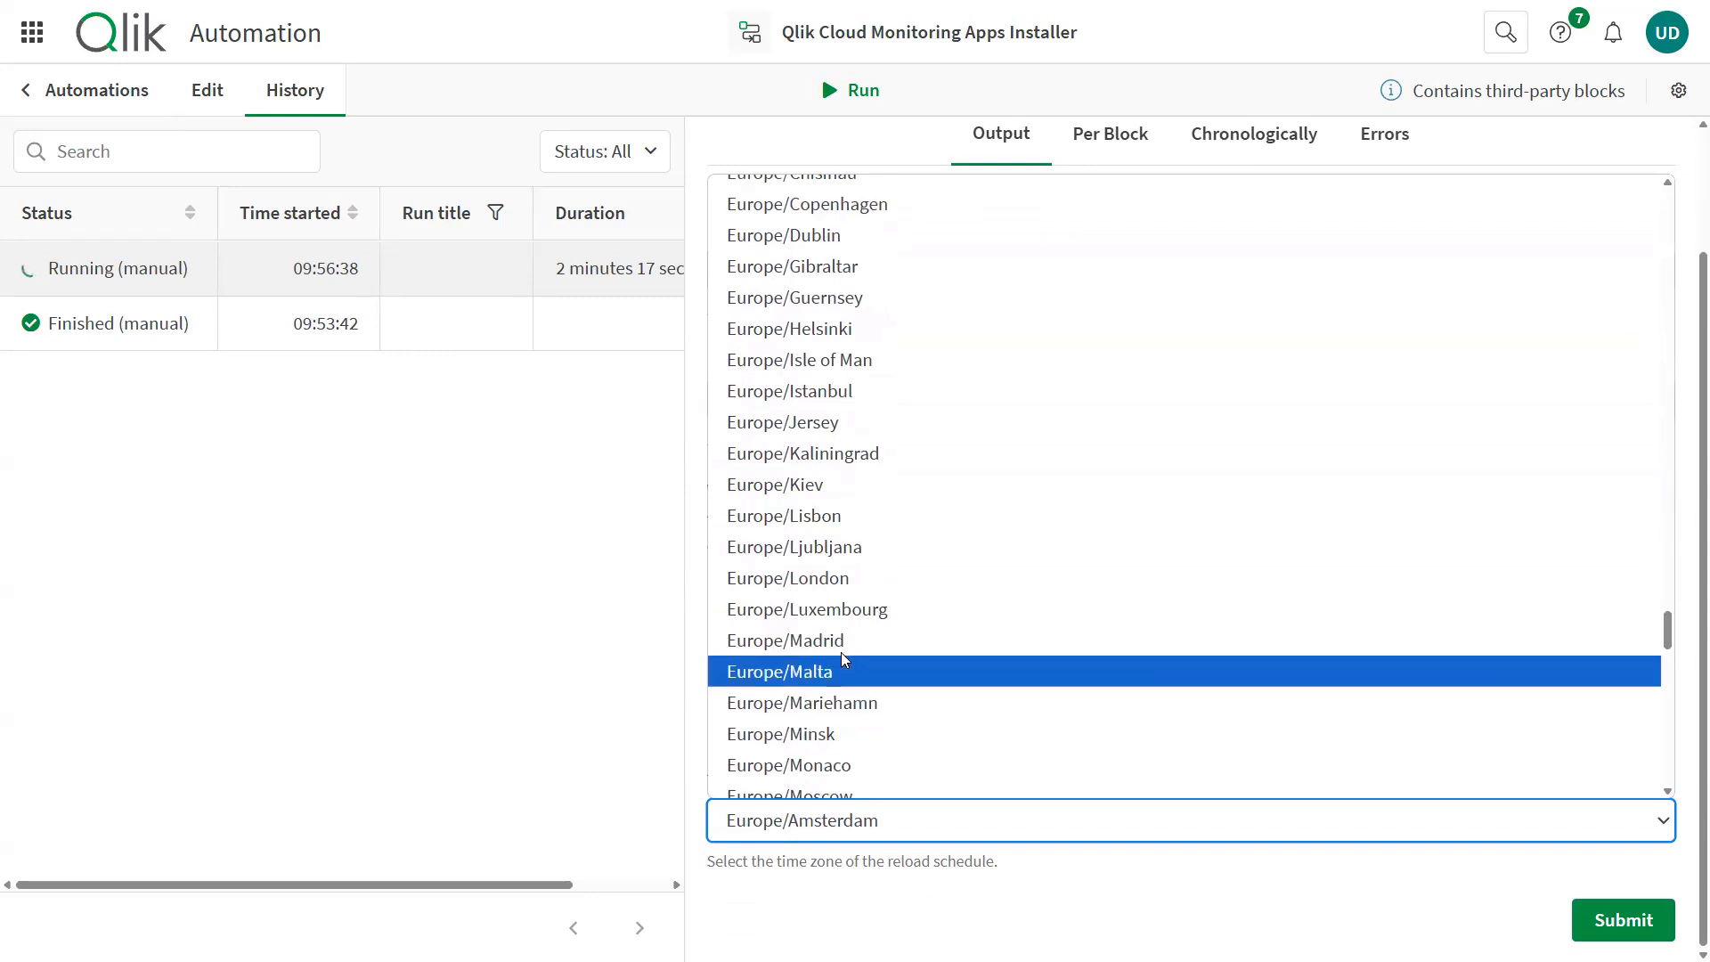
{"action": "key", "text": "Return"}
{"action": "left_click", "coordinate": [1621, 920]}
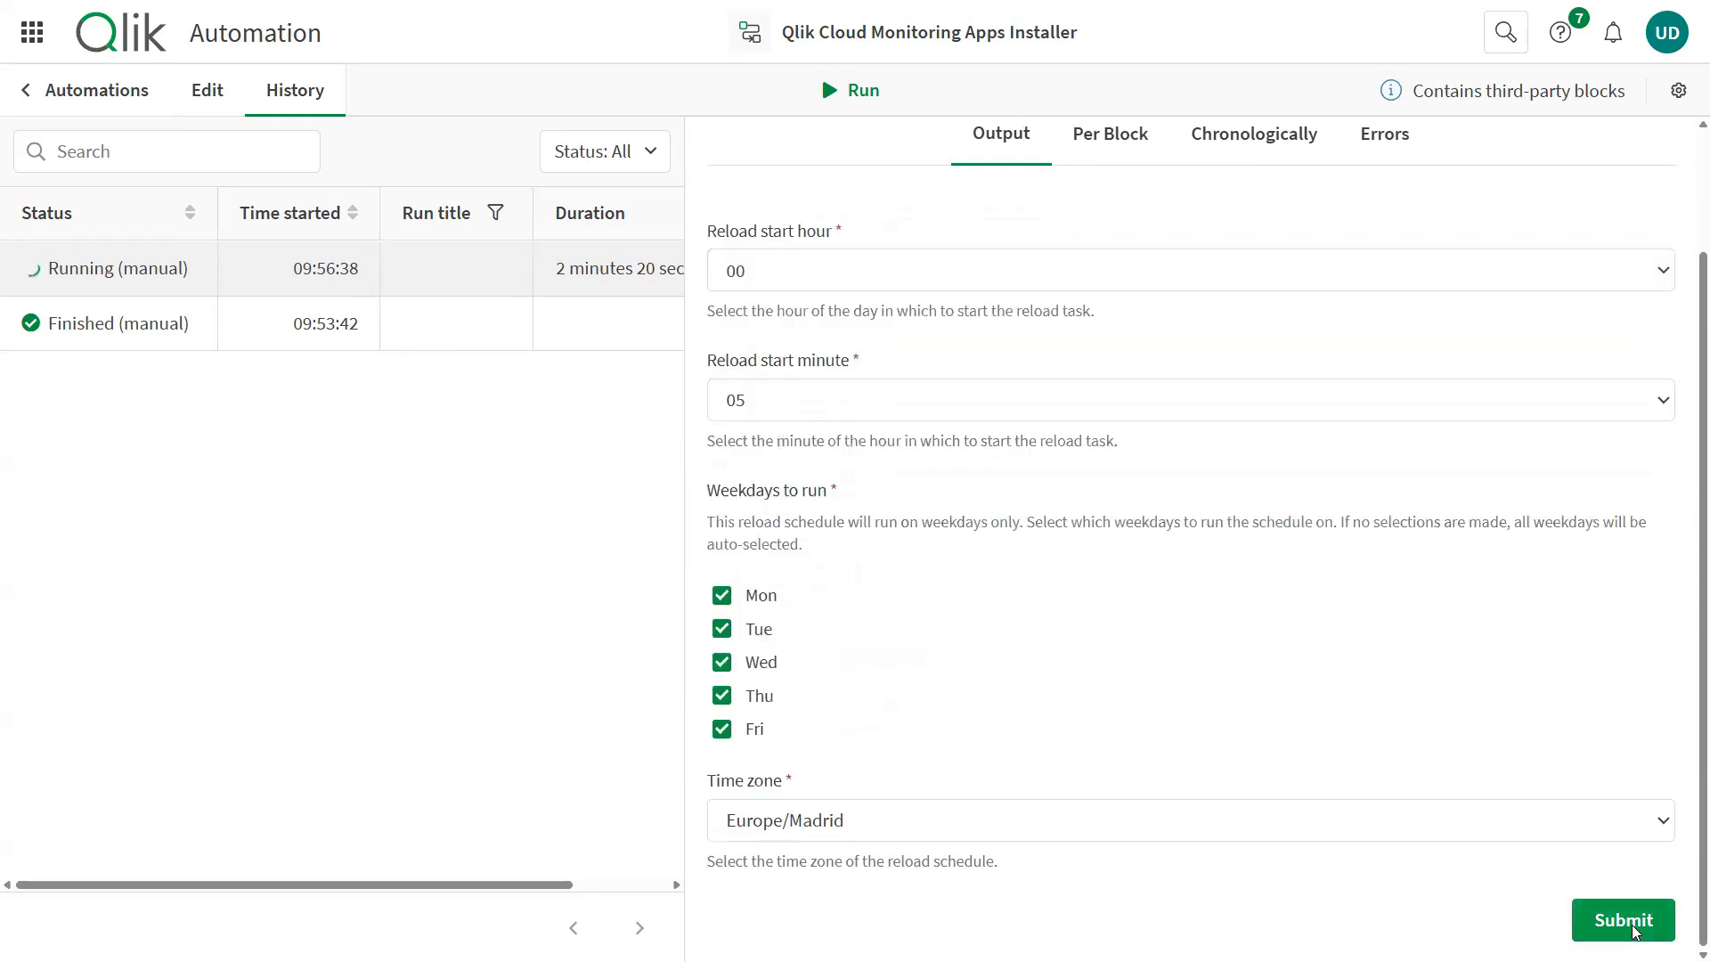
Step: Review the planned shared and managed space changes, submit Proceed as Yes, and follow the installation log
{"action": "scroll", "coordinate": [1470, 621], "scroll_direction": "down", "scroll_amount": 6}
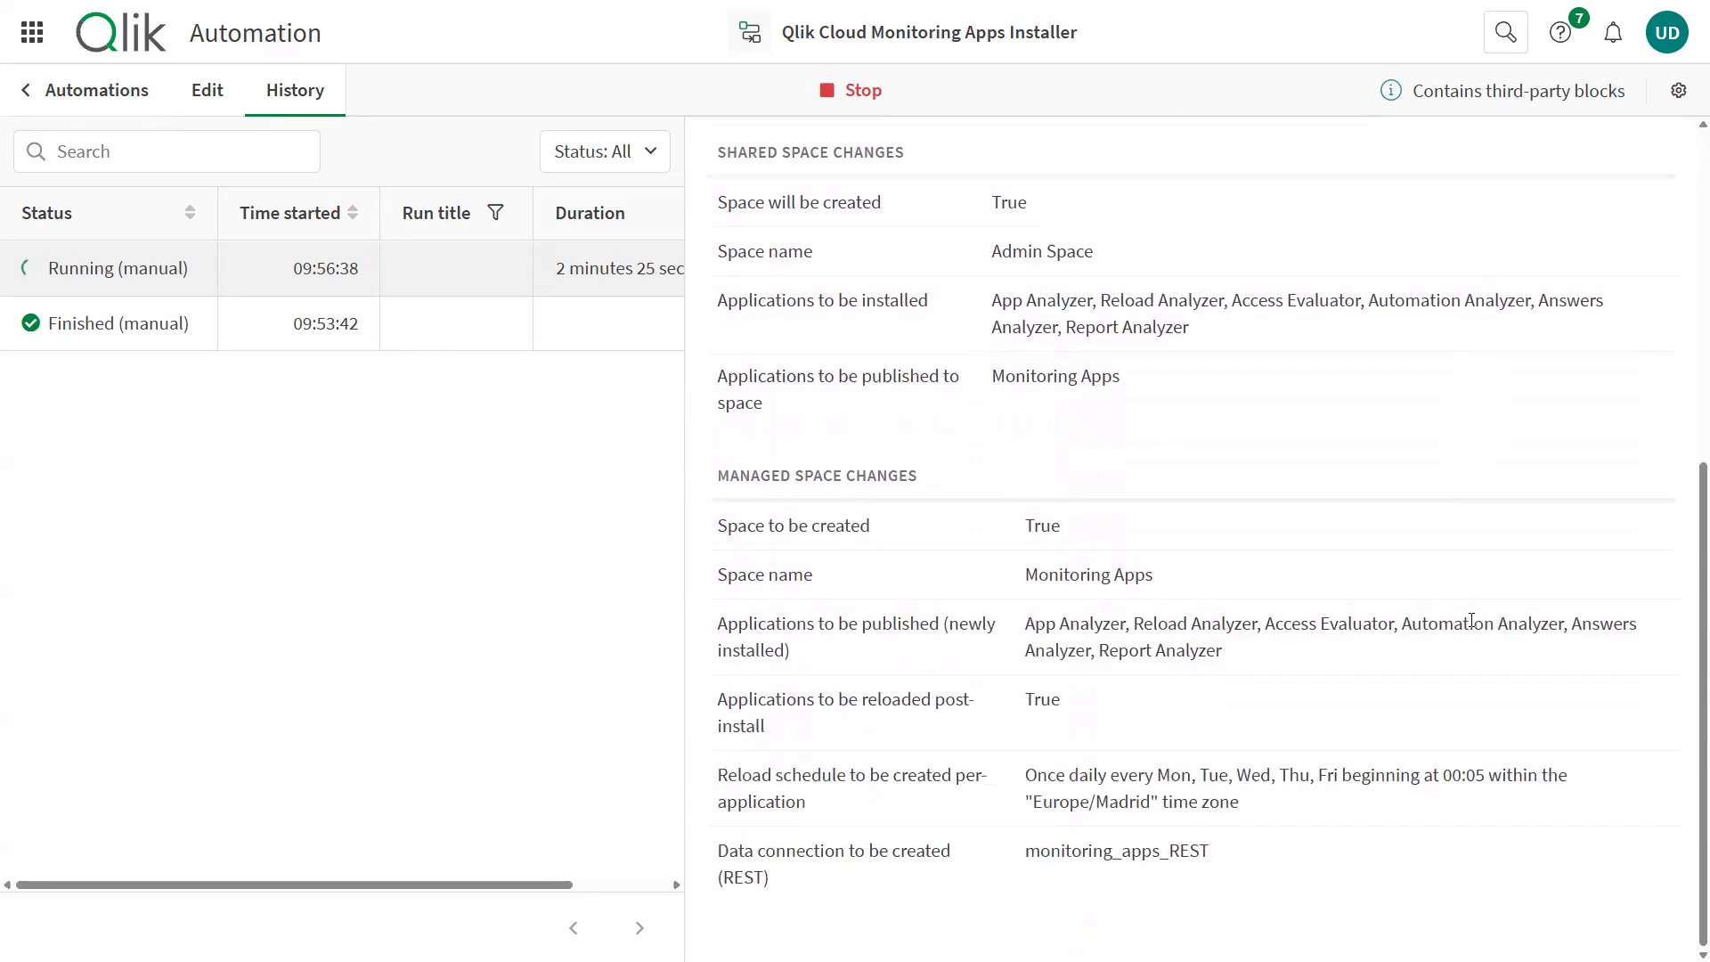
{"action": "scroll", "coordinate": [1471, 620], "scroll_direction": "down", "scroll_amount": 2}
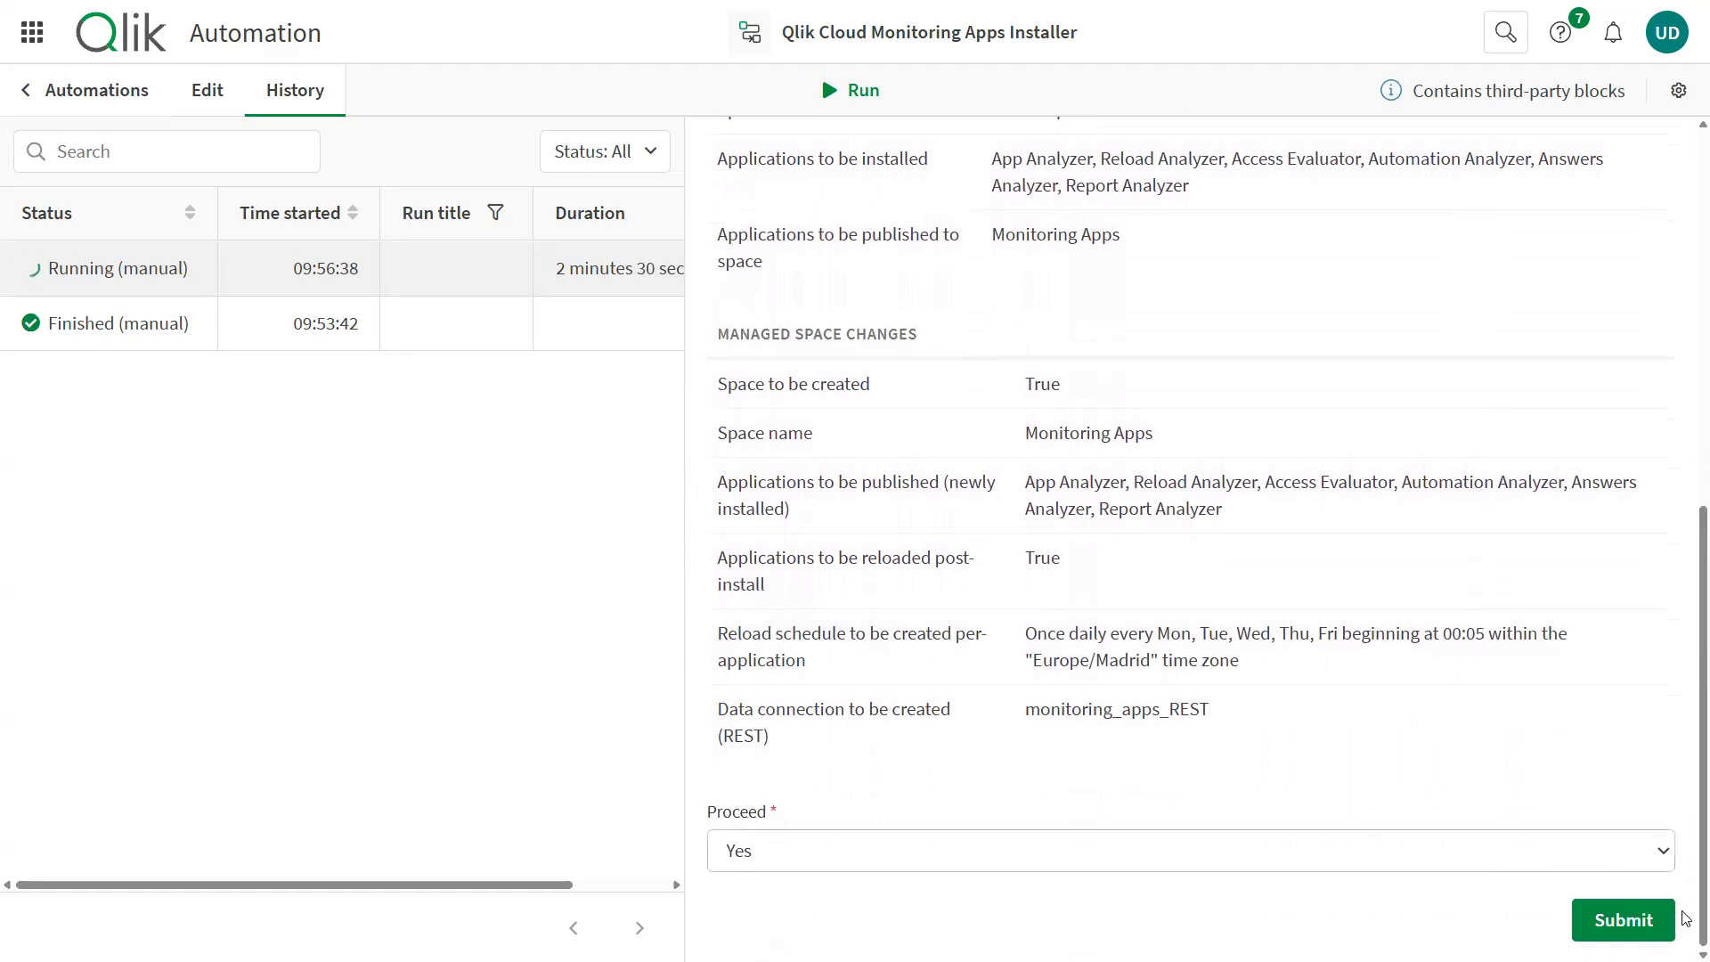
{"action": "left_click", "coordinate": [1621, 919]}
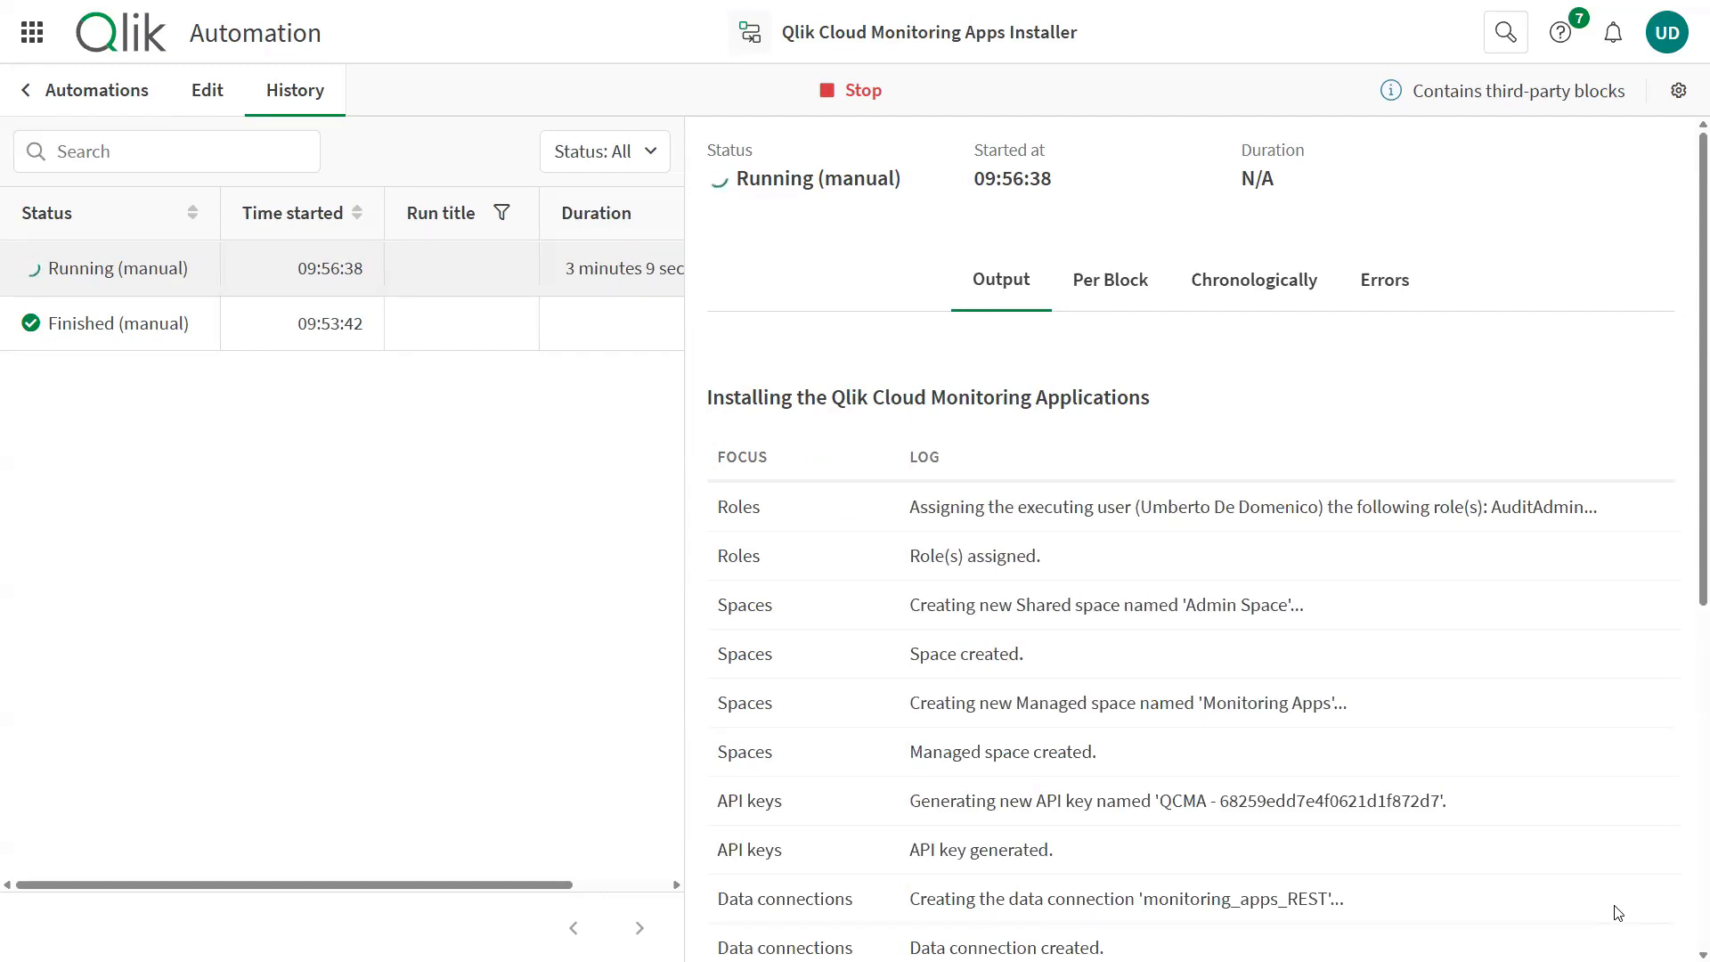
{"action": "scroll", "coordinate": [1618, 912], "scroll_direction": "down", "scroll_amount": 8}
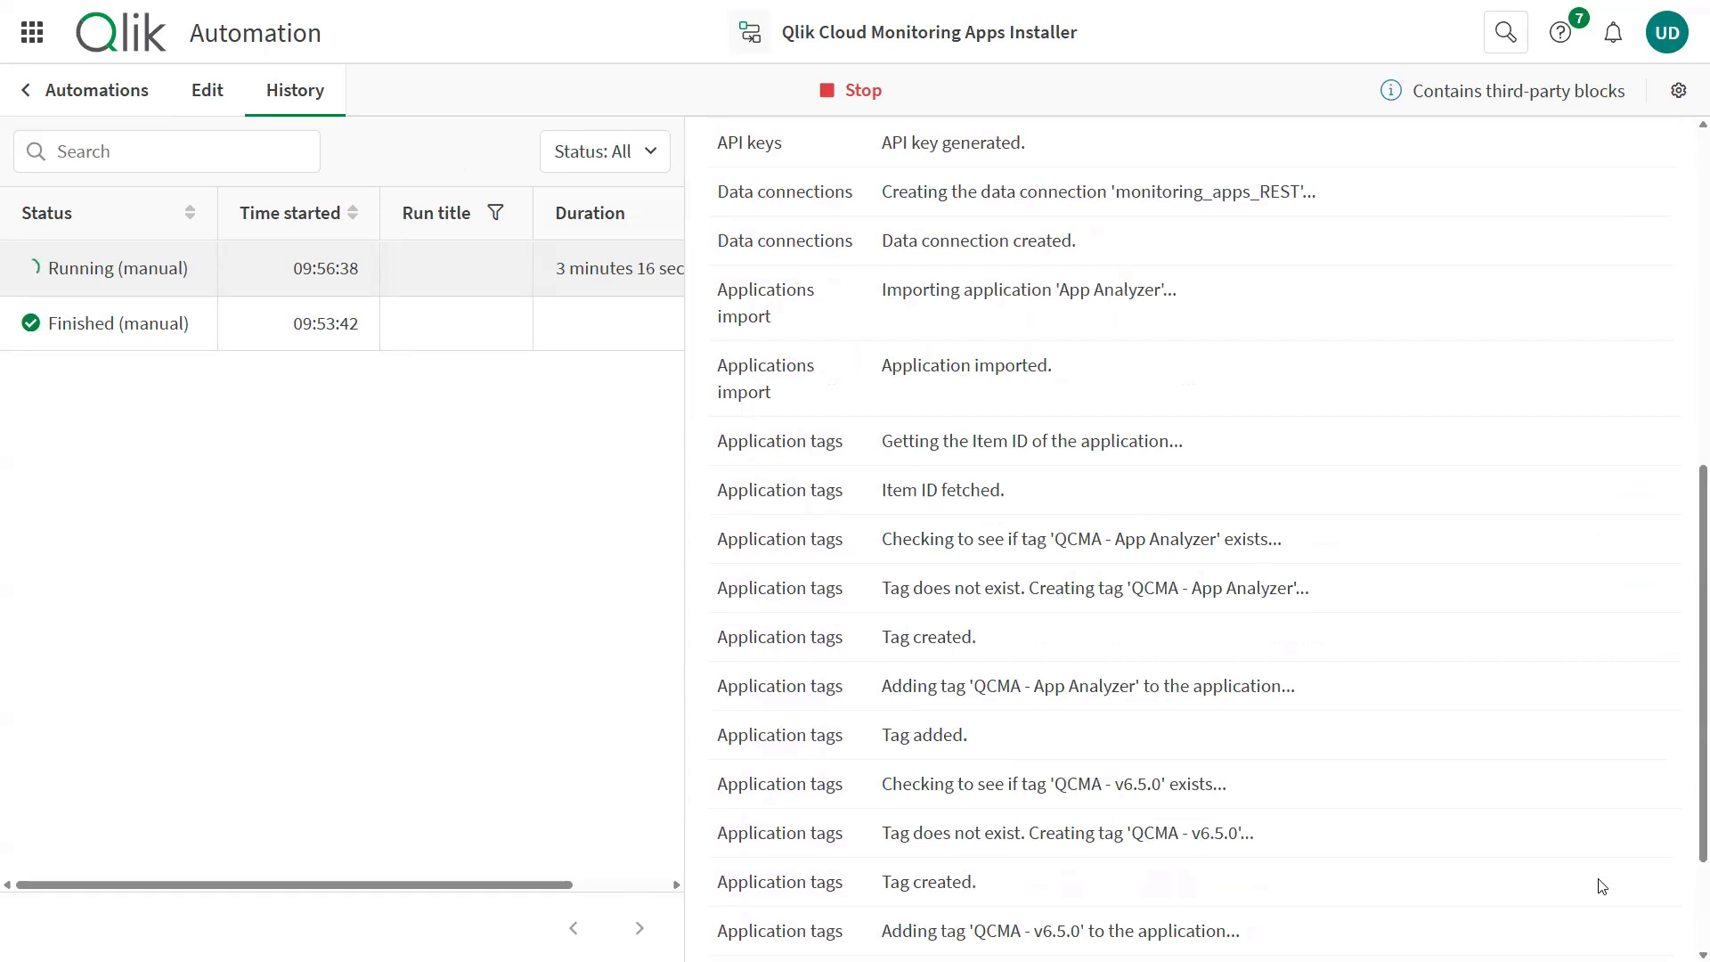
{"action": "scroll", "coordinate": [1564, 775], "scroll_direction": "down", "scroll_amount": 2}
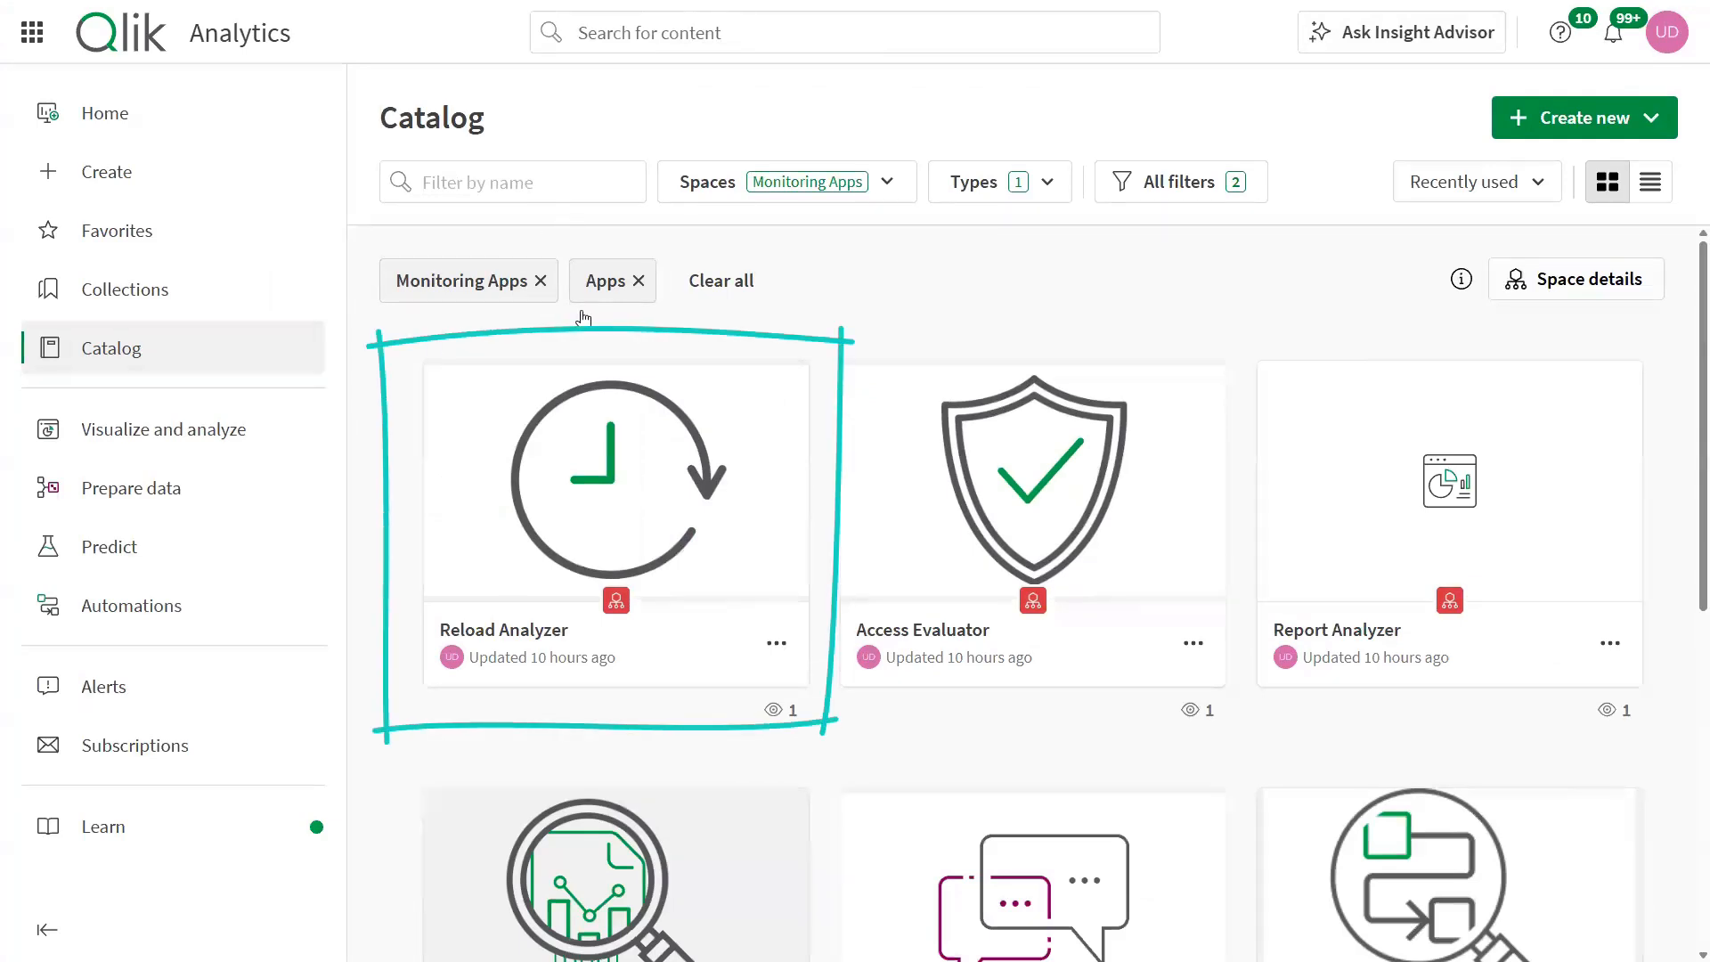
Step: Open the Dashboard sheet of the Reload Analyzer app and examine the Application Reloads table's further columns
{"action": "mouse_move", "coordinate": [640, 550]}
{"action": "left_click", "coordinate": [648, 457]}
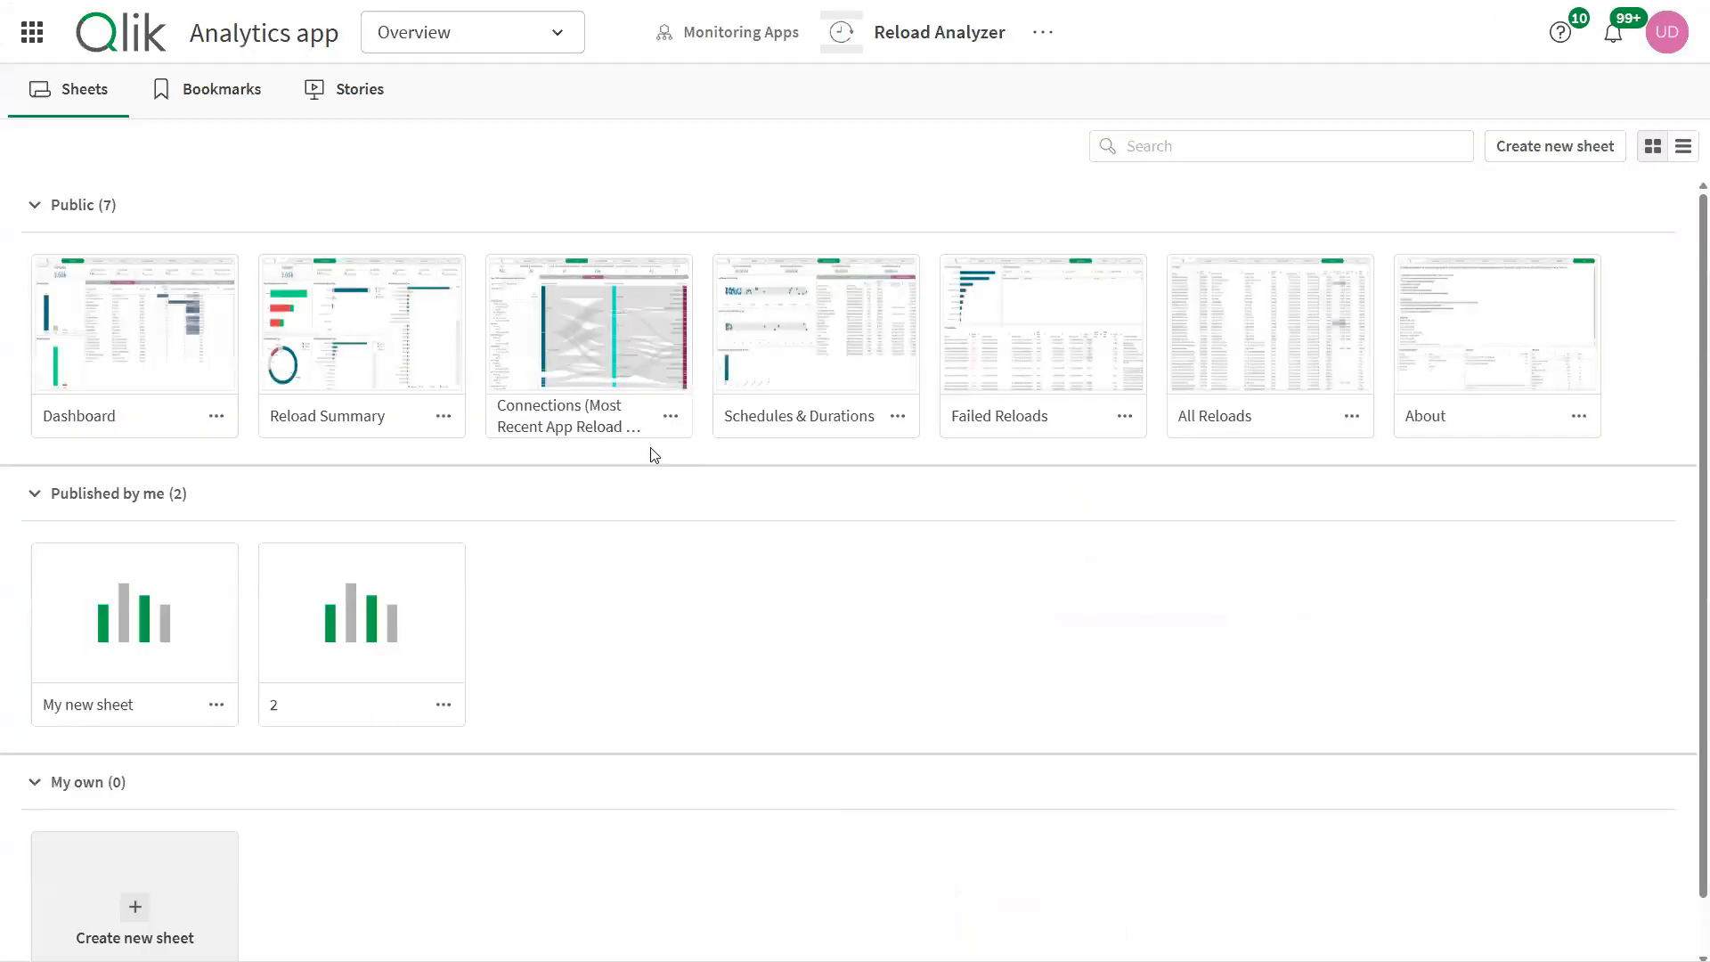
{"action": "left_click", "coordinate": [128, 339]}
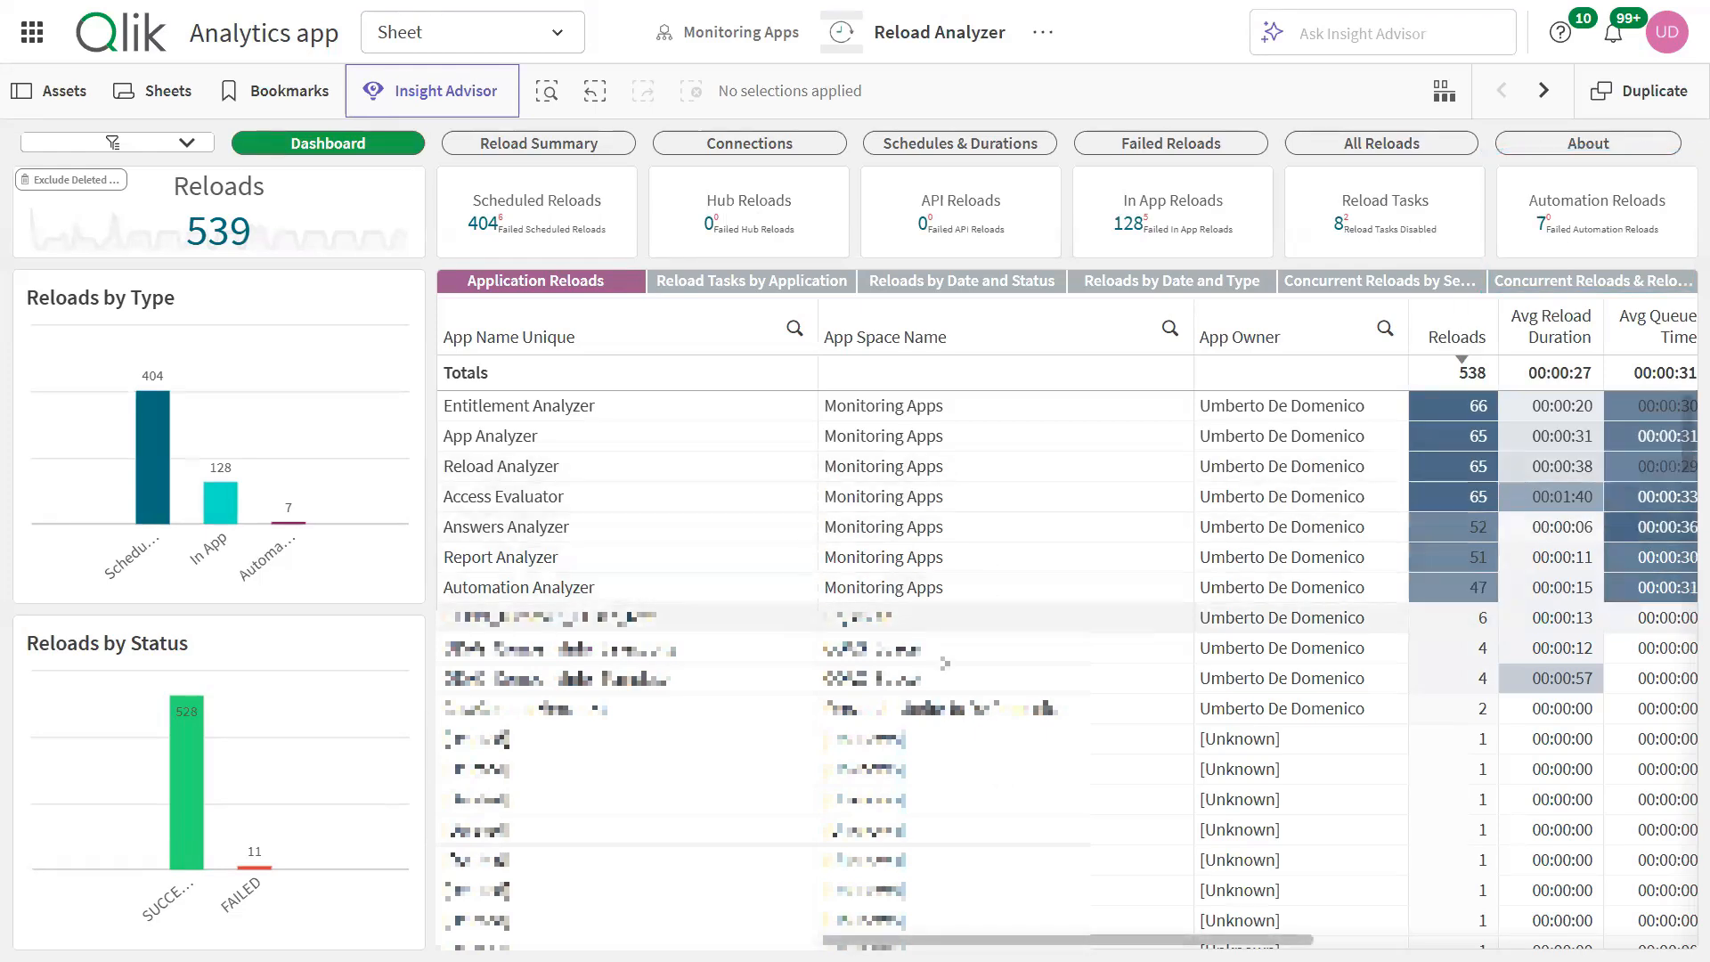
{"action": "left_click_drag", "start_coordinate": [1068, 940], "coordinate": [1270, 939]}
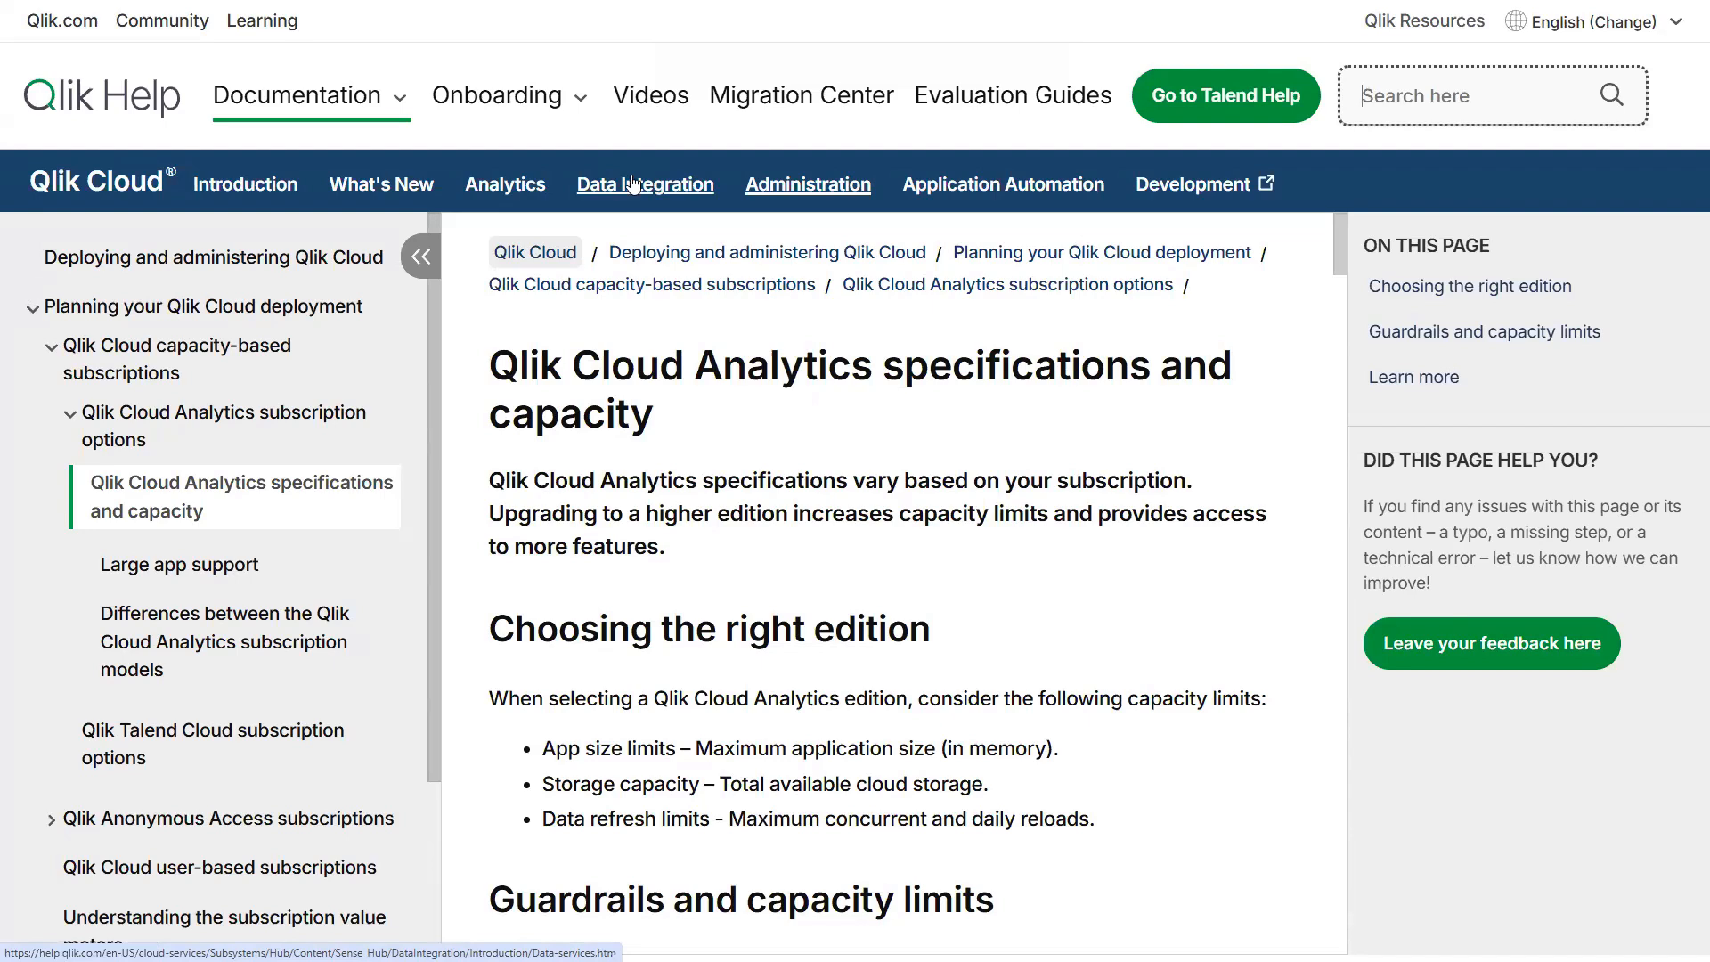
Step: Examine the guardrails and capacity limits by edition on the Qlik Help page for Qlik Cloud Analytics specifications
{"action": "scroll", "coordinate": [680, 491], "scroll_direction": "down", "scroll_amount": 8}
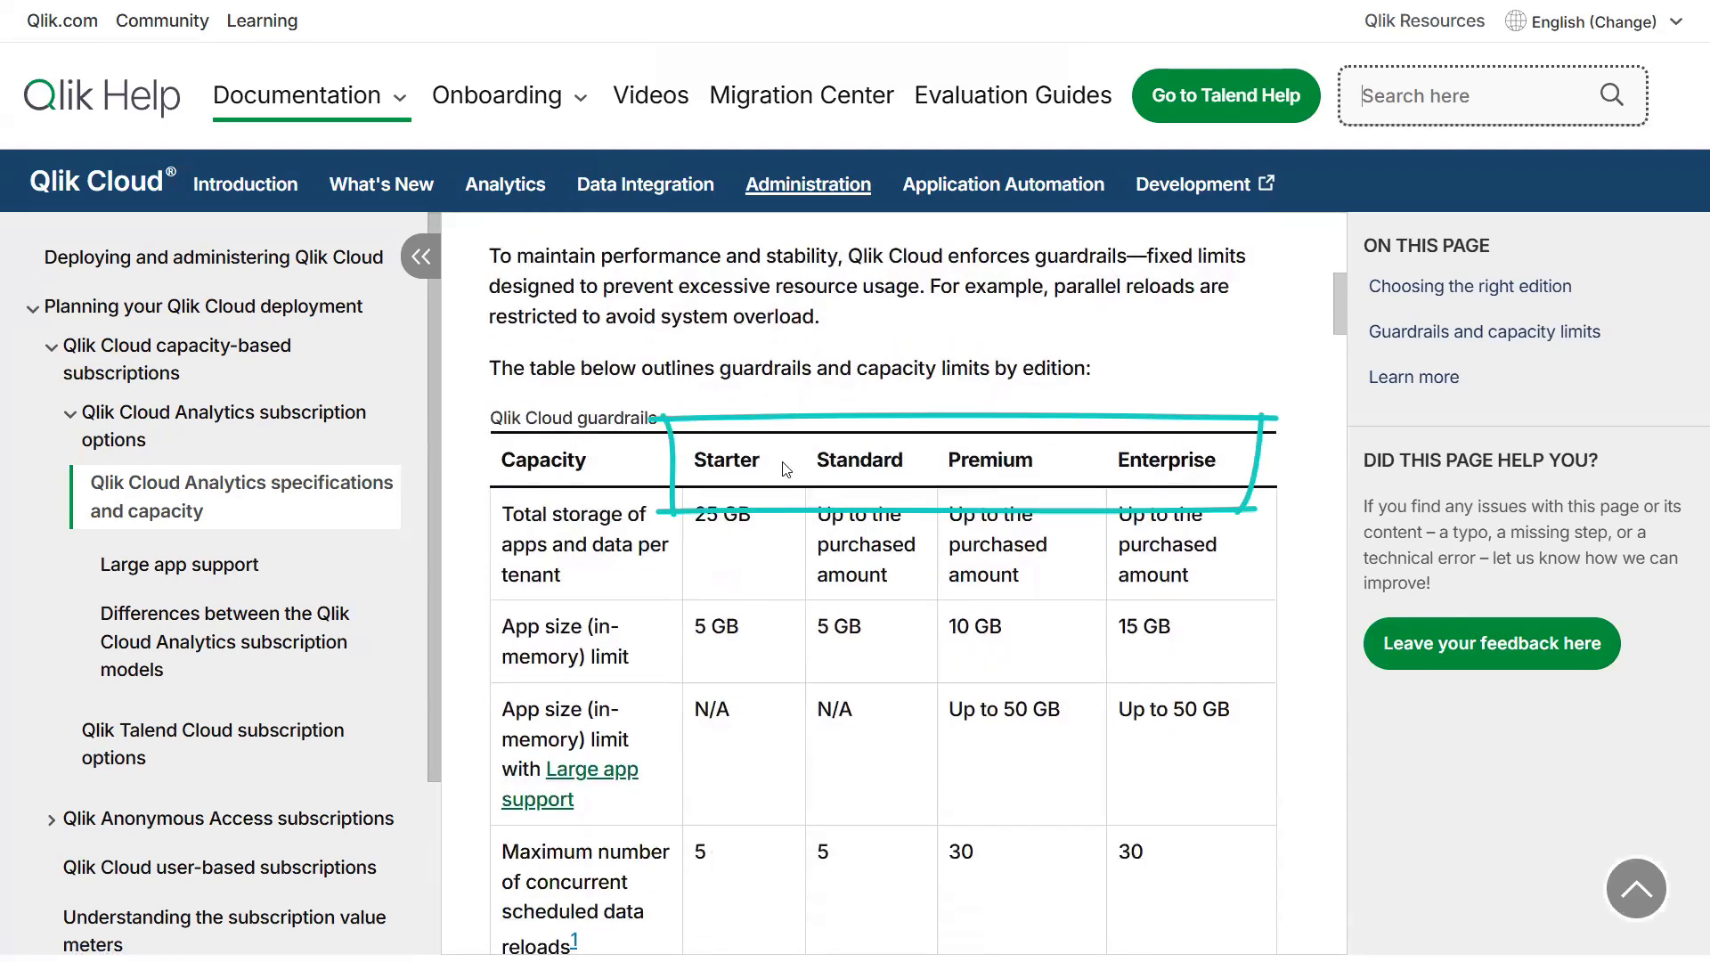
{"action": "scroll", "coordinate": [996, 796], "scroll_direction": "down", "scroll_amount": 9}
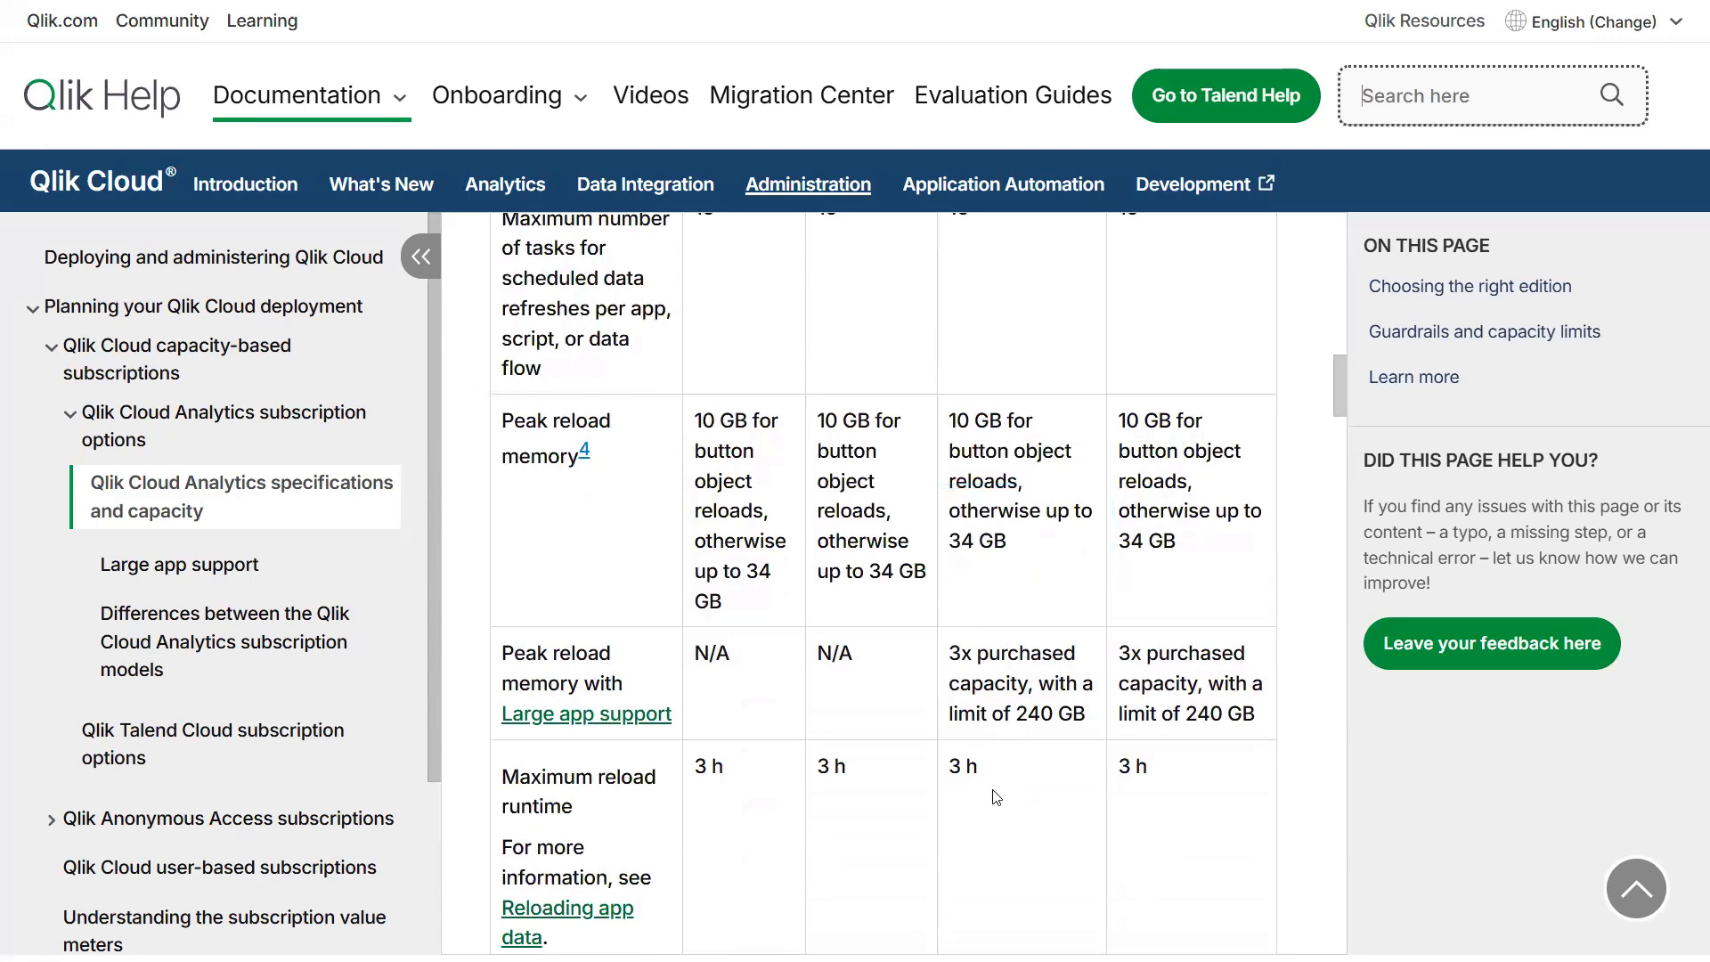
{"action": "scroll", "coordinate": [997, 797], "scroll_direction": "up", "scroll_amount": 5}
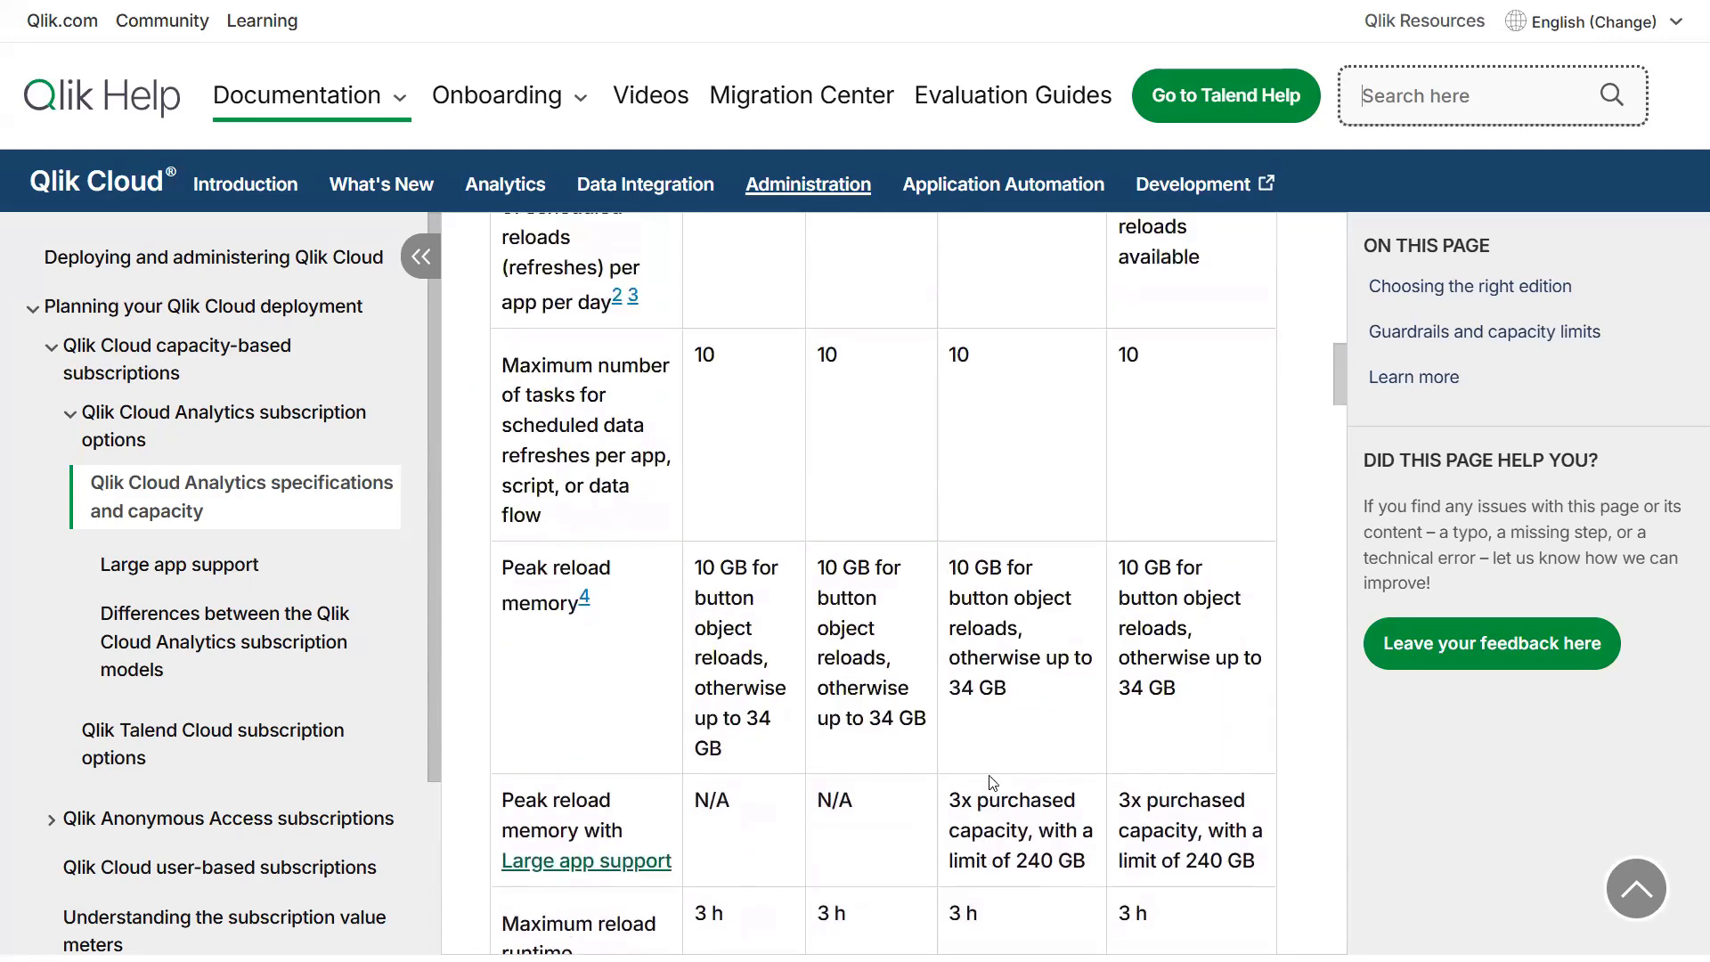
{"action": "scroll", "coordinate": [993, 783], "scroll_direction": "up", "scroll_amount": 2}
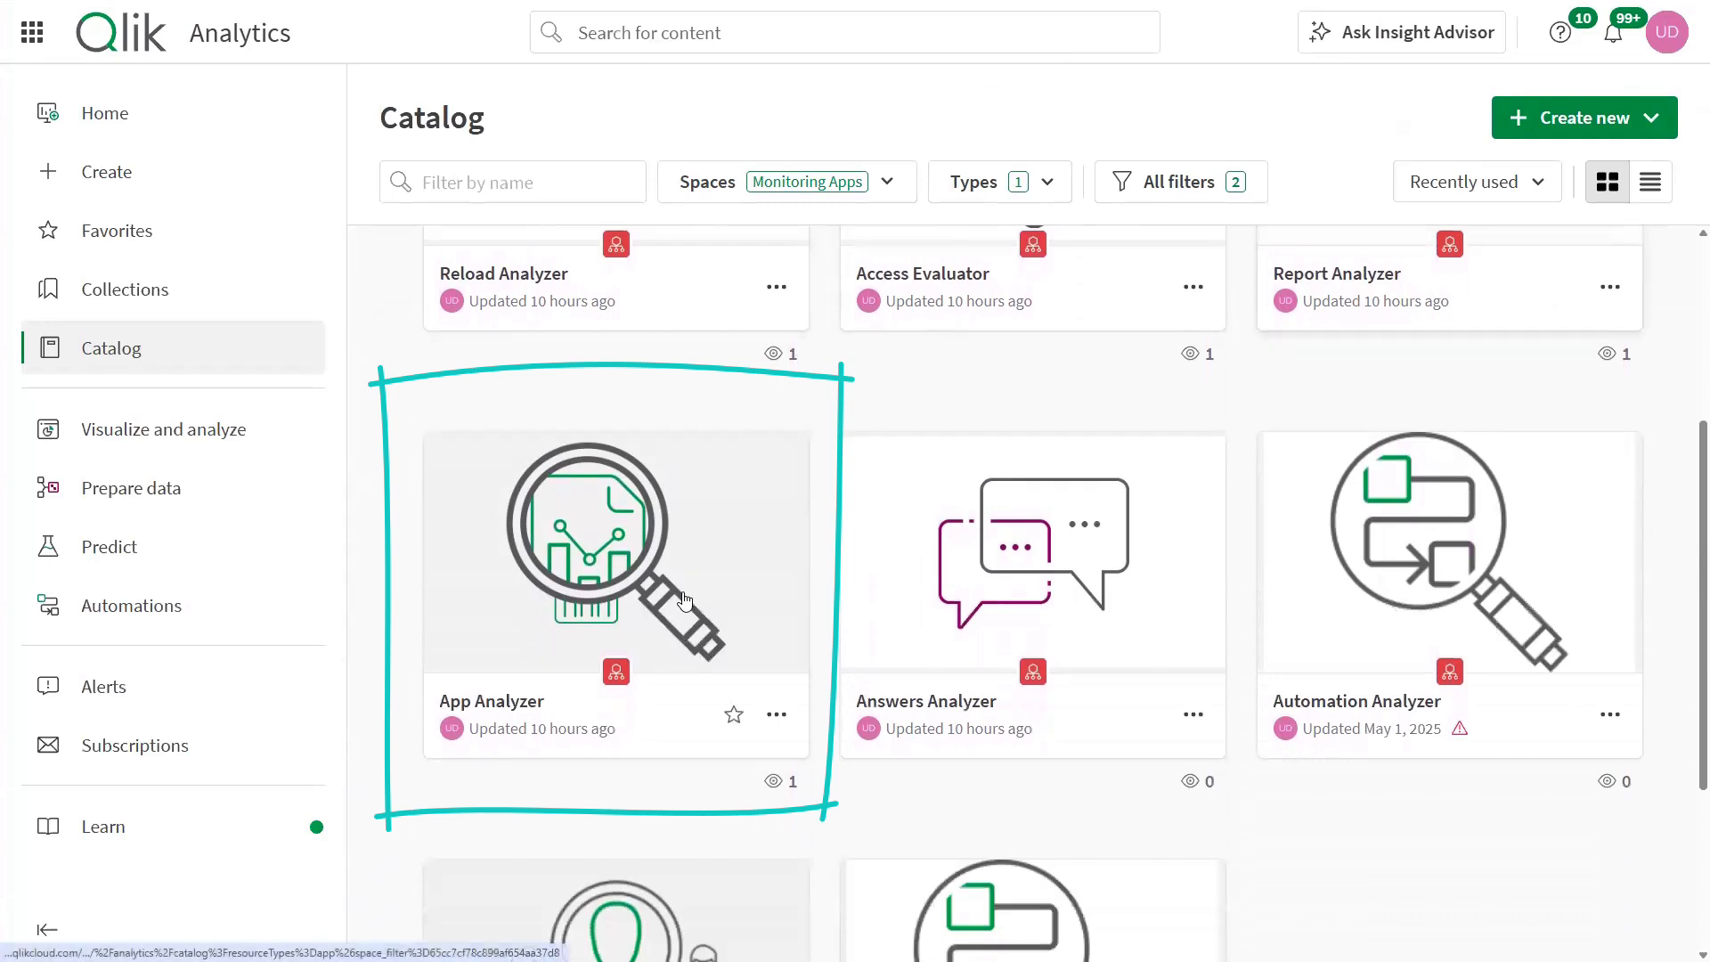
Step: Open the App Analyzer app from the Monitoring Apps space and examine its Sessions Overview sheet
{"action": "left_click", "coordinate": [535, 555]}
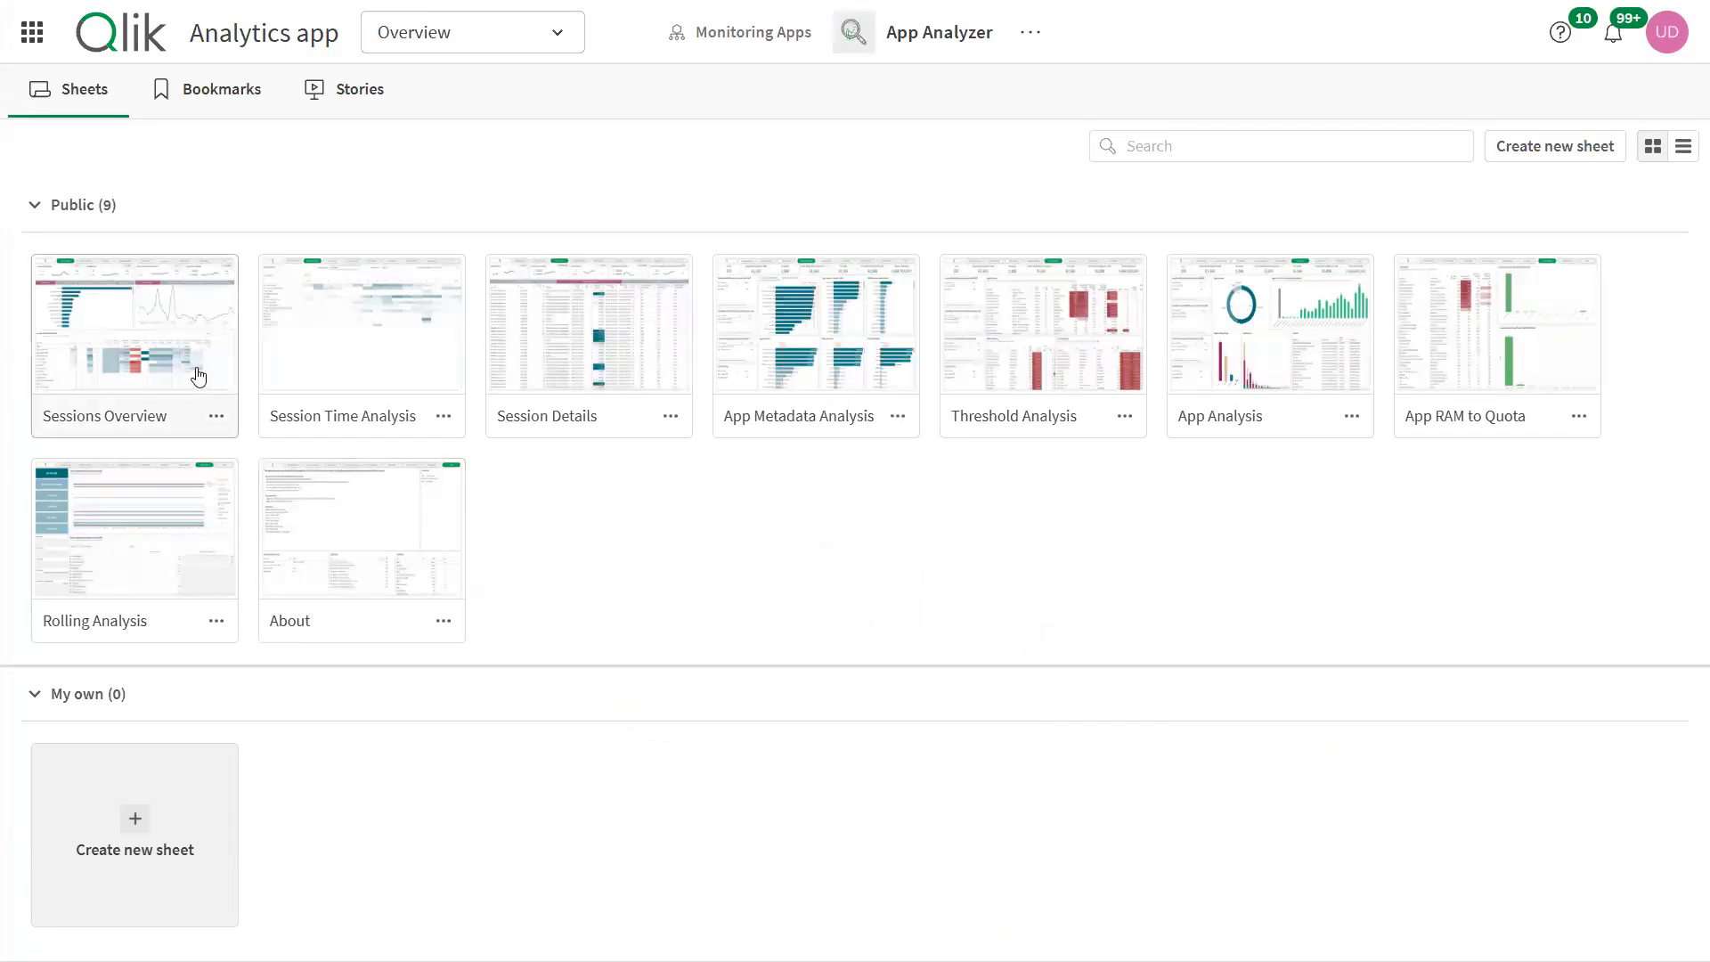
{"action": "left_click", "coordinate": [158, 308]}
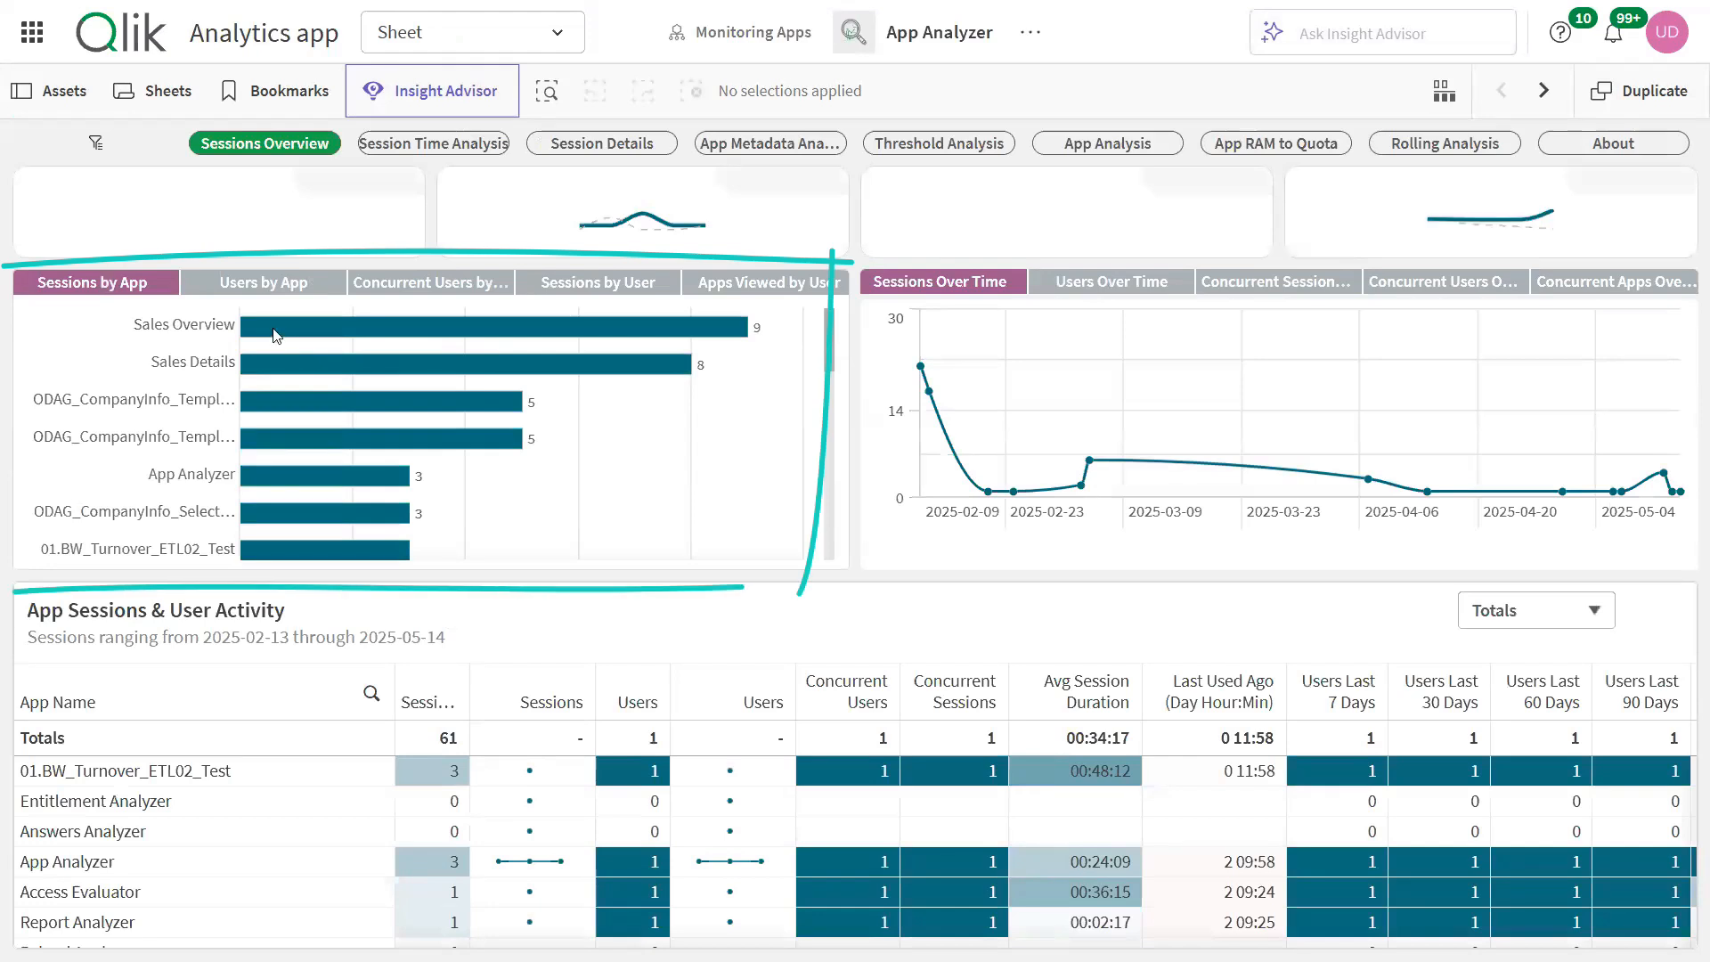
{"action": "mouse_move", "coordinate": [297, 330]}
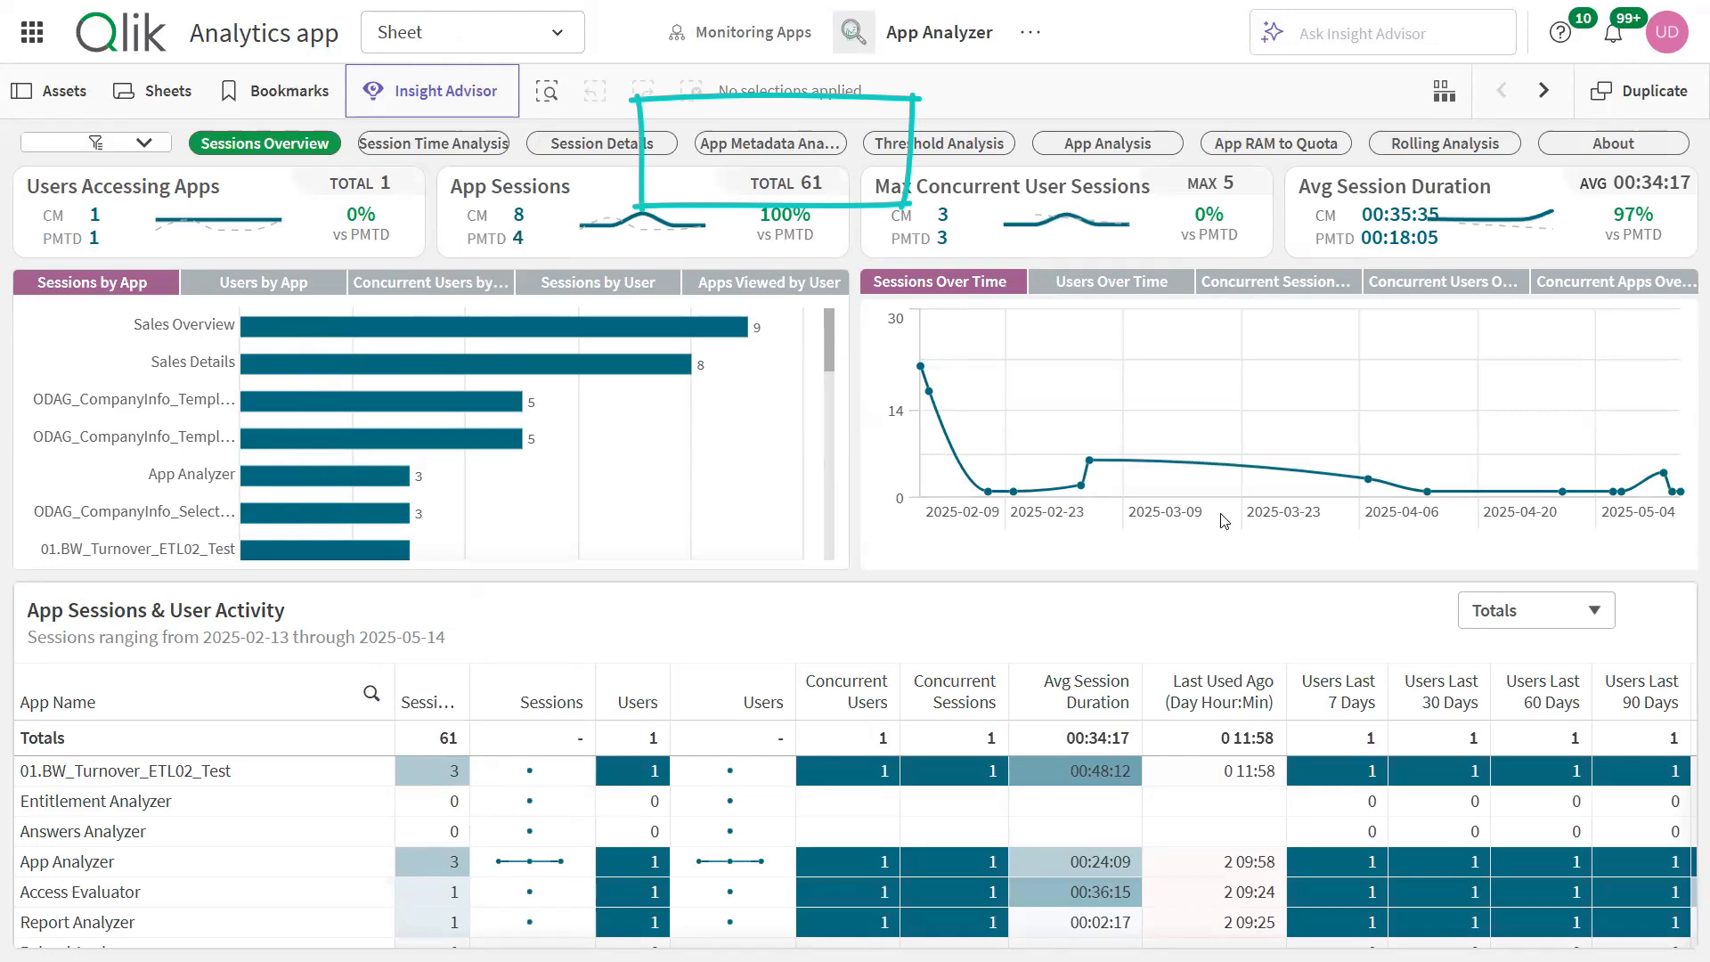
Step: Examine the App Reload Peak RAM and App Memory Footprint charts on the App Metadata Analysis sheet
{"action": "left_click", "coordinate": [770, 143]}
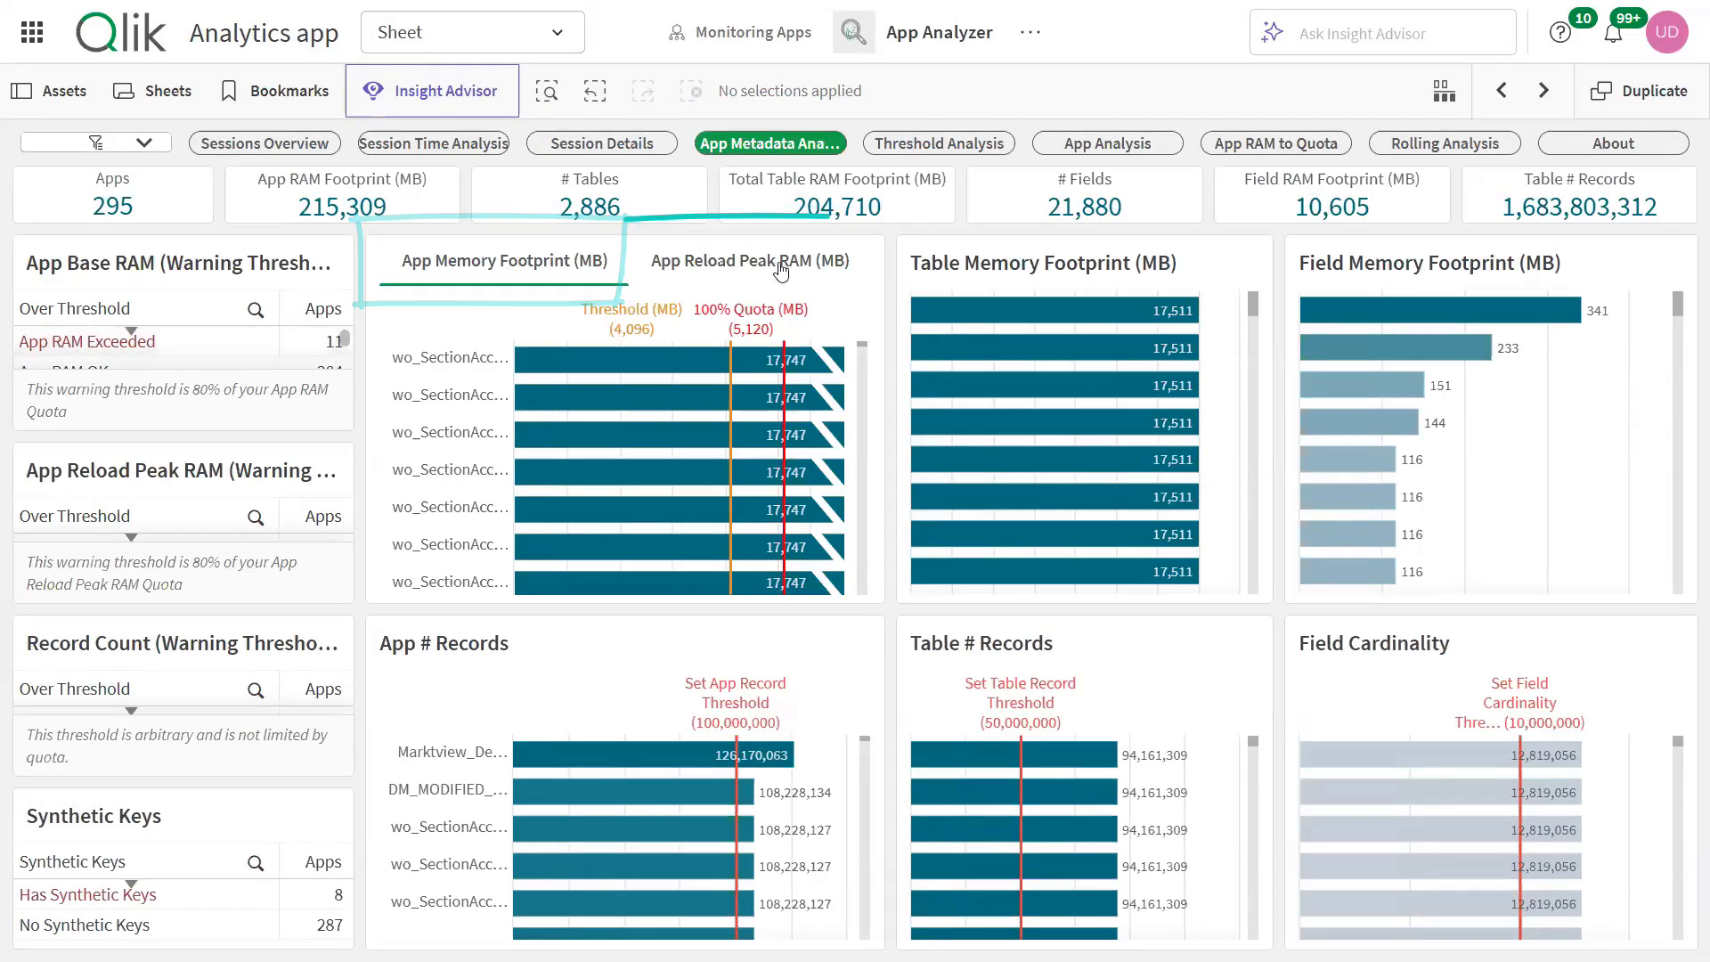
{"action": "left_click", "coordinate": [753, 260]}
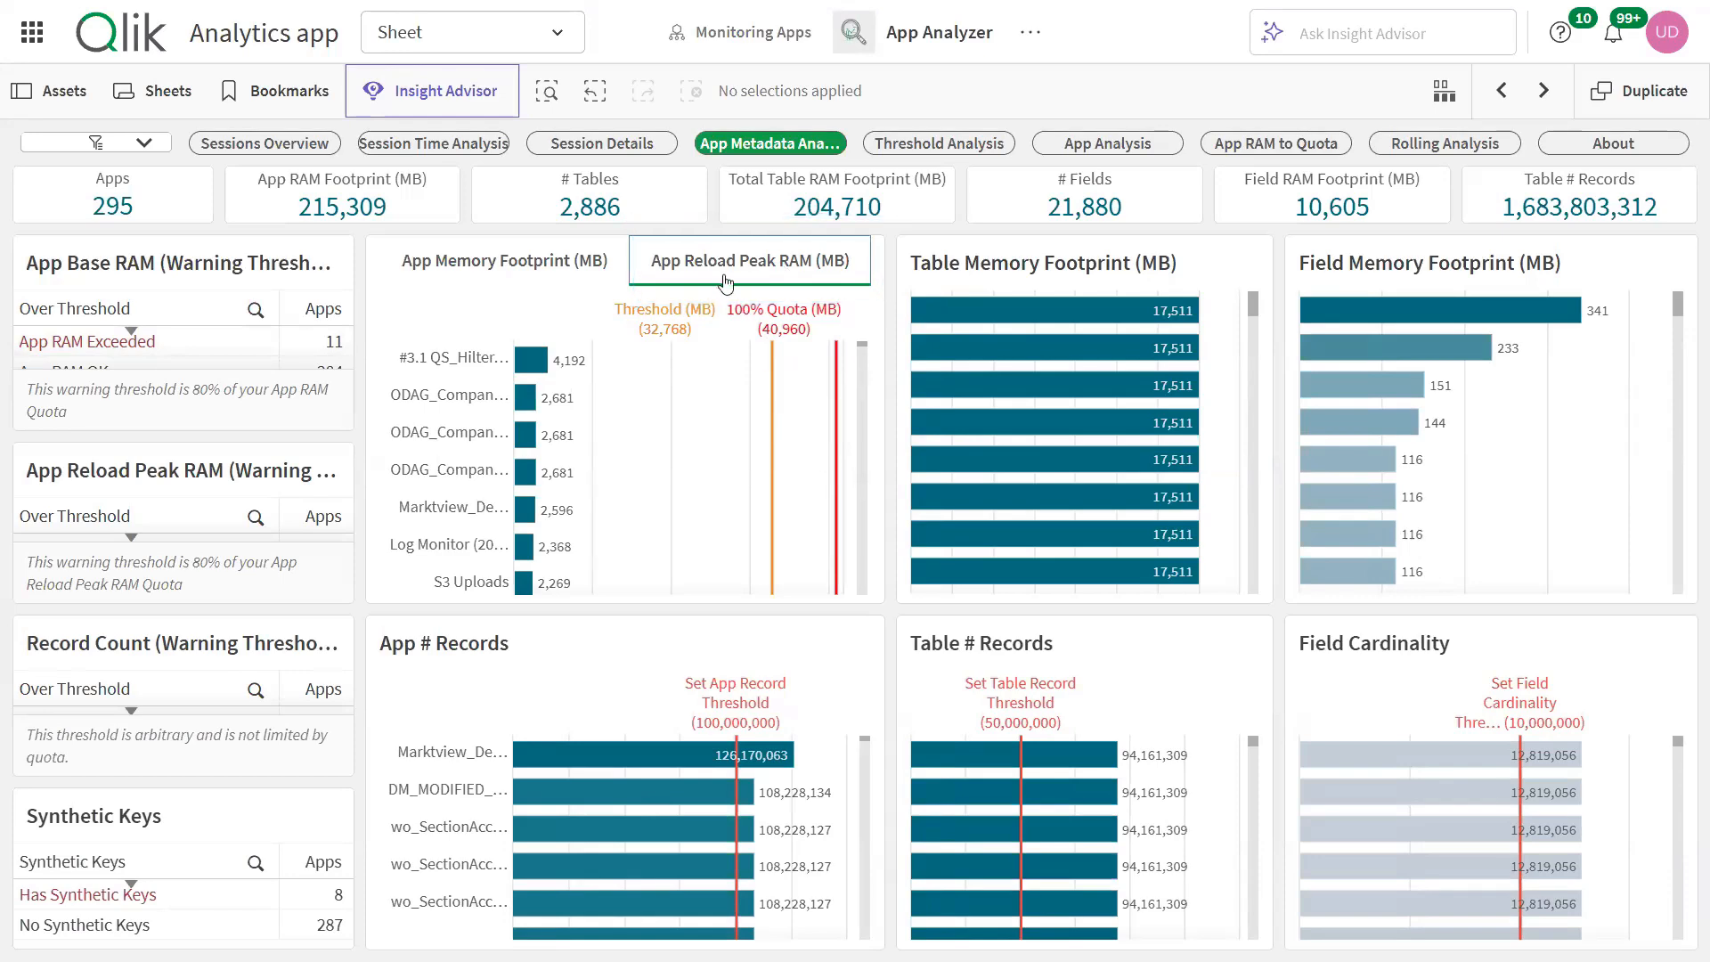
{"action": "left_click", "coordinate": [494, 263]}
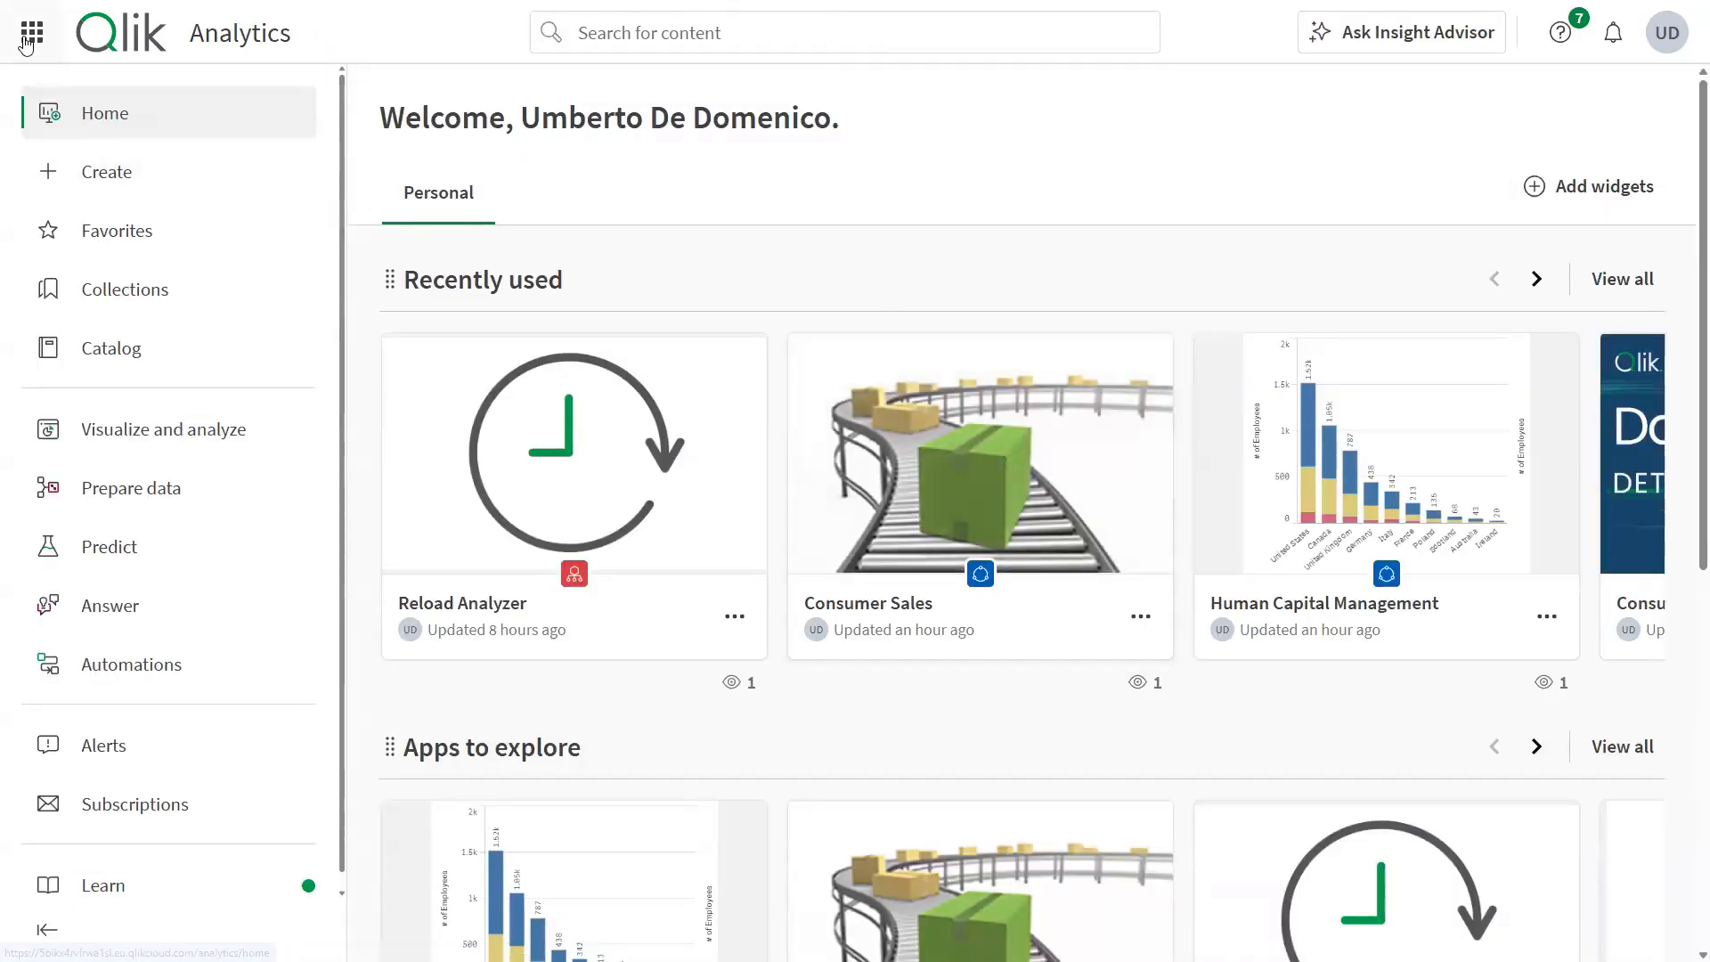
Step: Switch to Administration and view the tenant's Events log
{"action": "left_click", "coordinate": [29, 37]}
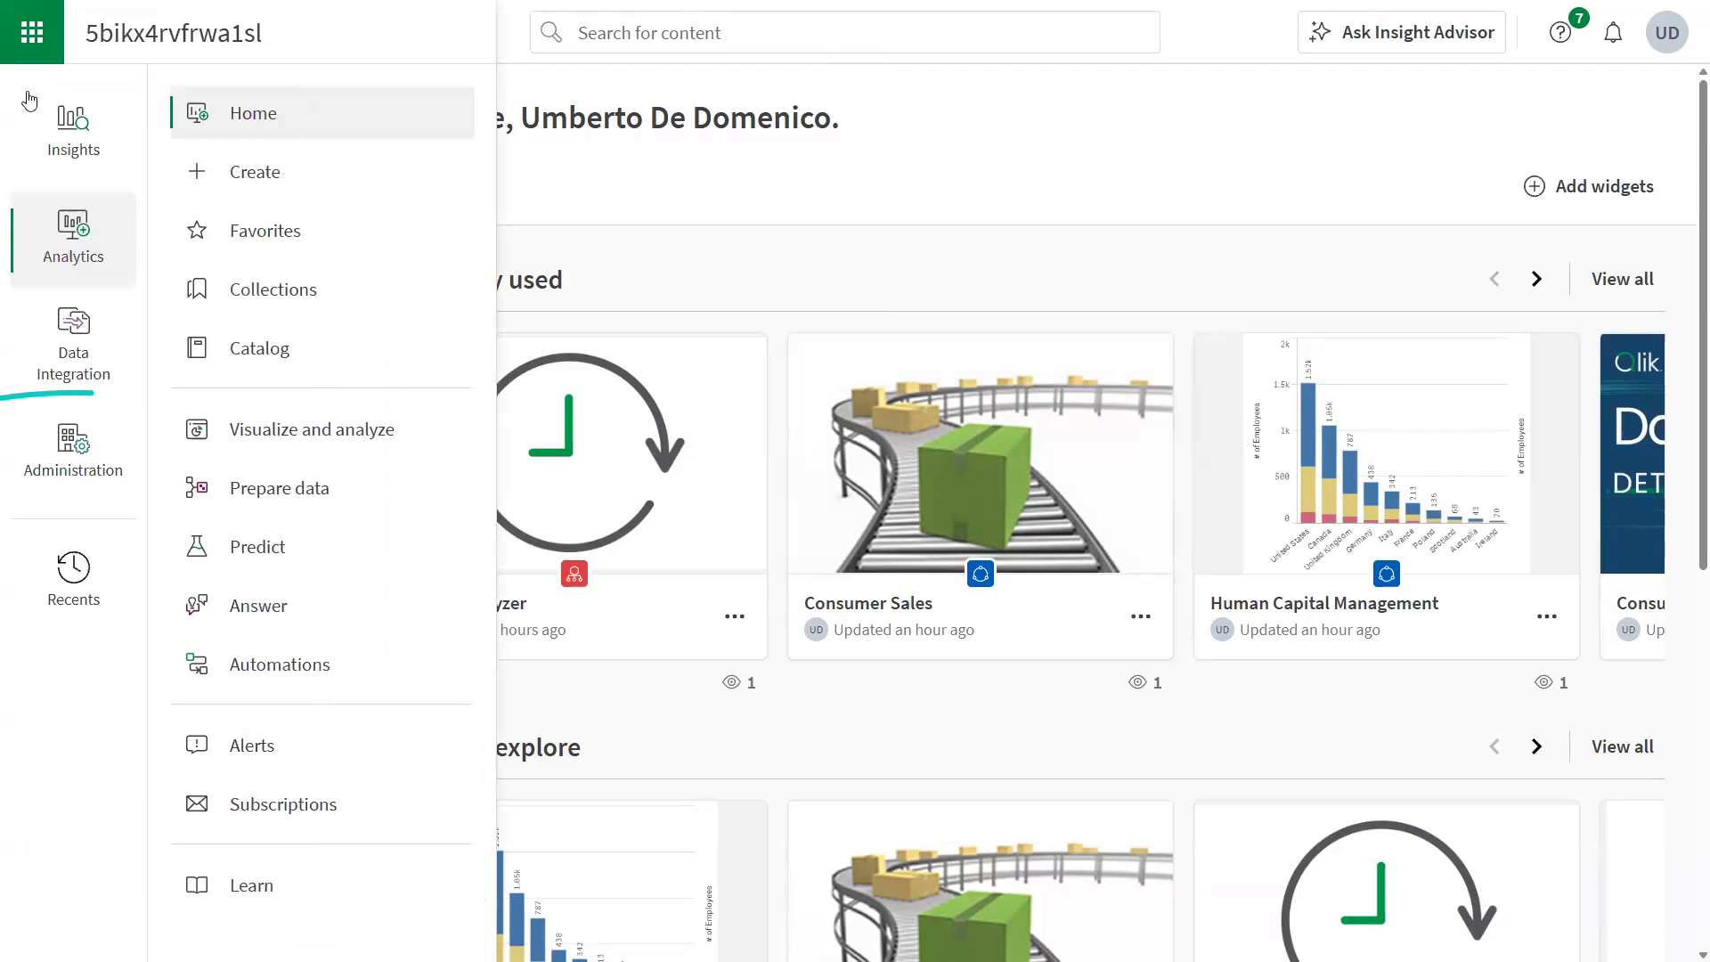
{"action": "left_click", "coordinate": [93, 443]}
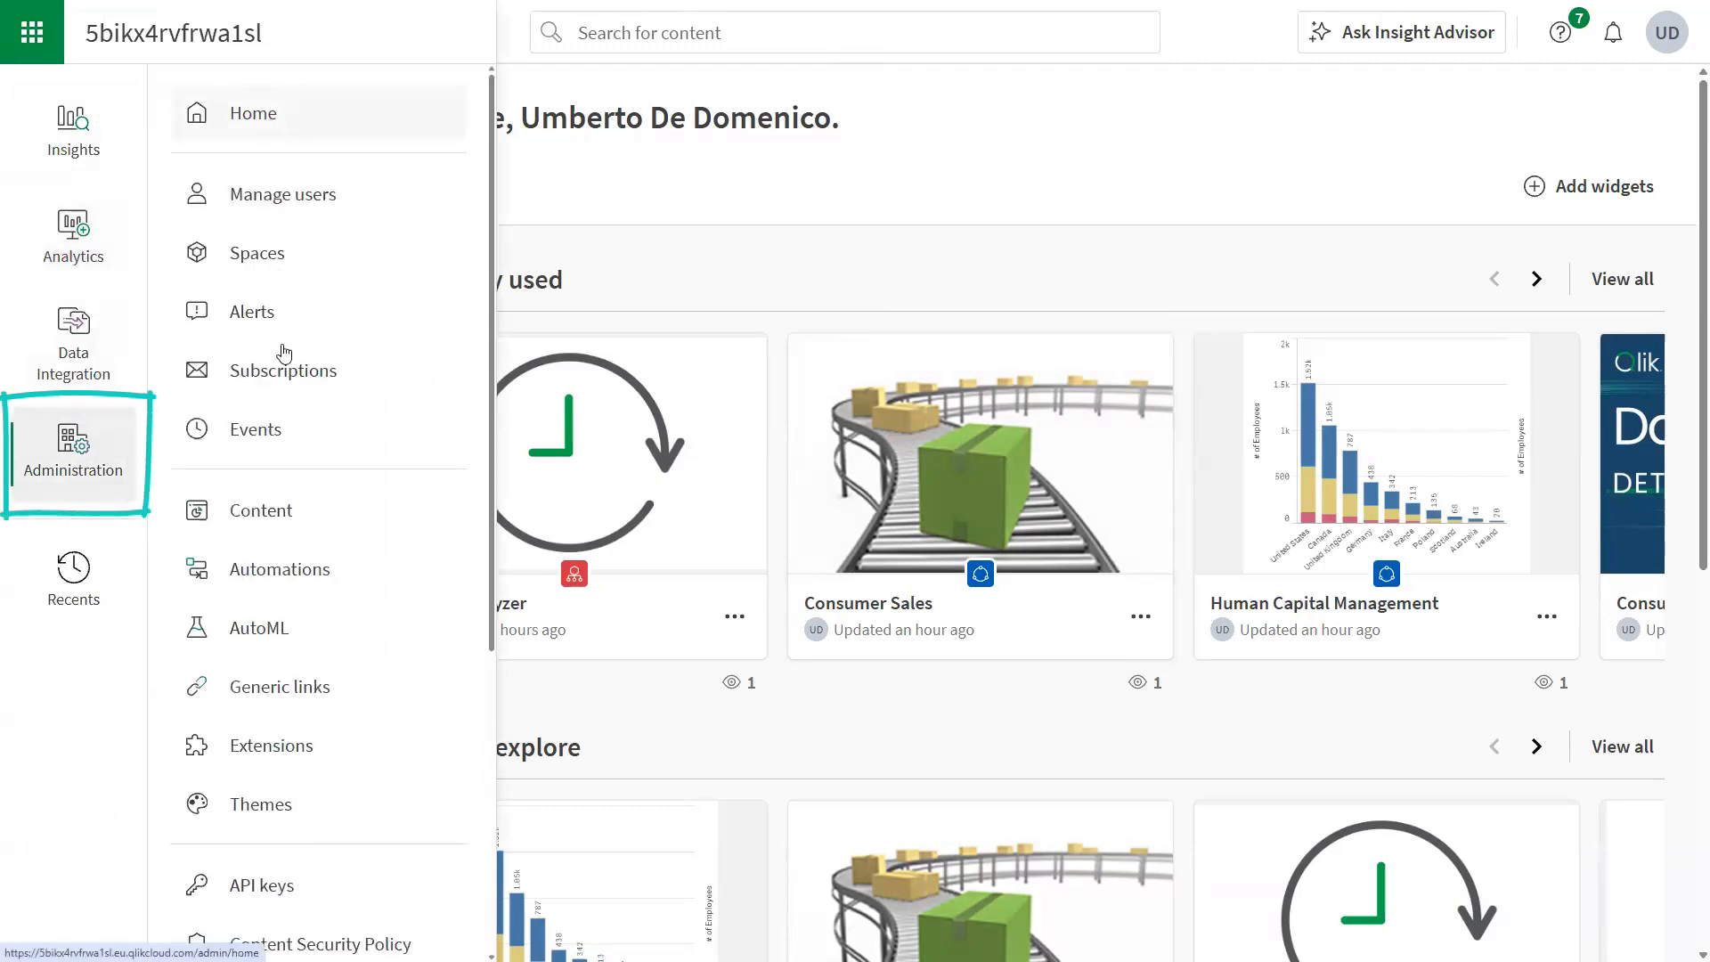
{"action": "left_click", "coordinate": [284, 432]}
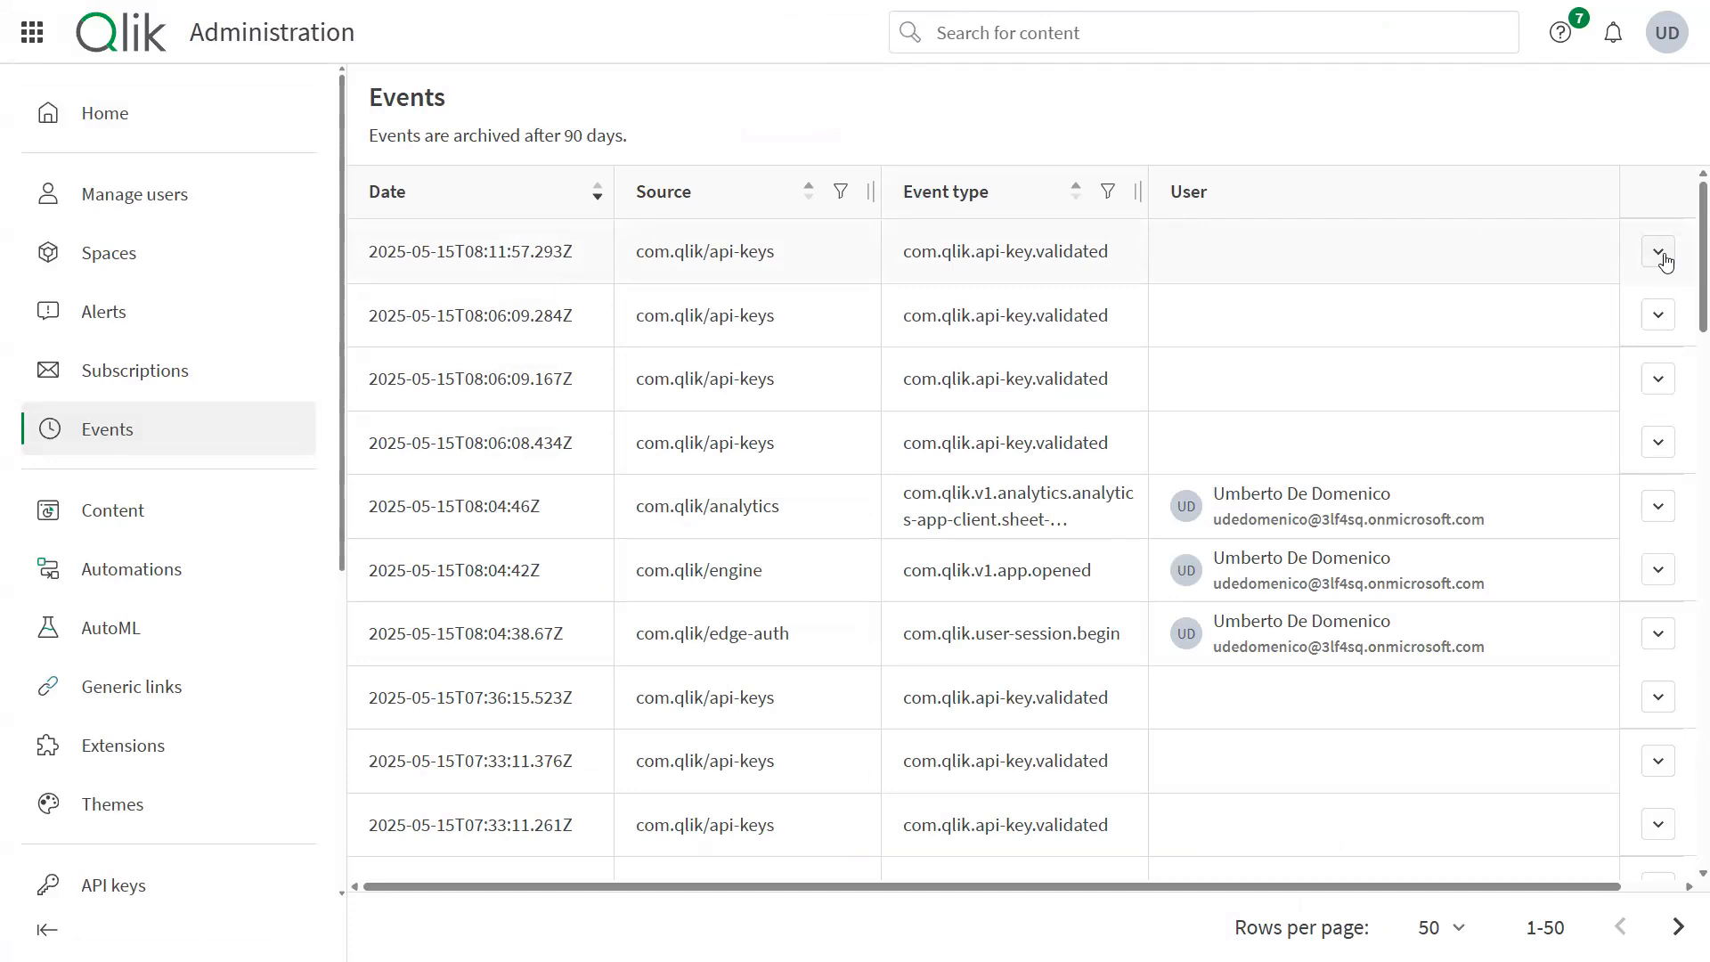
Step: Open the tenant Settings and locate the Detailed consumption reports section
{"action": "scroll", "coordinate": [179, 477], "scroll_direction": "down", "scroll_amount": 5}
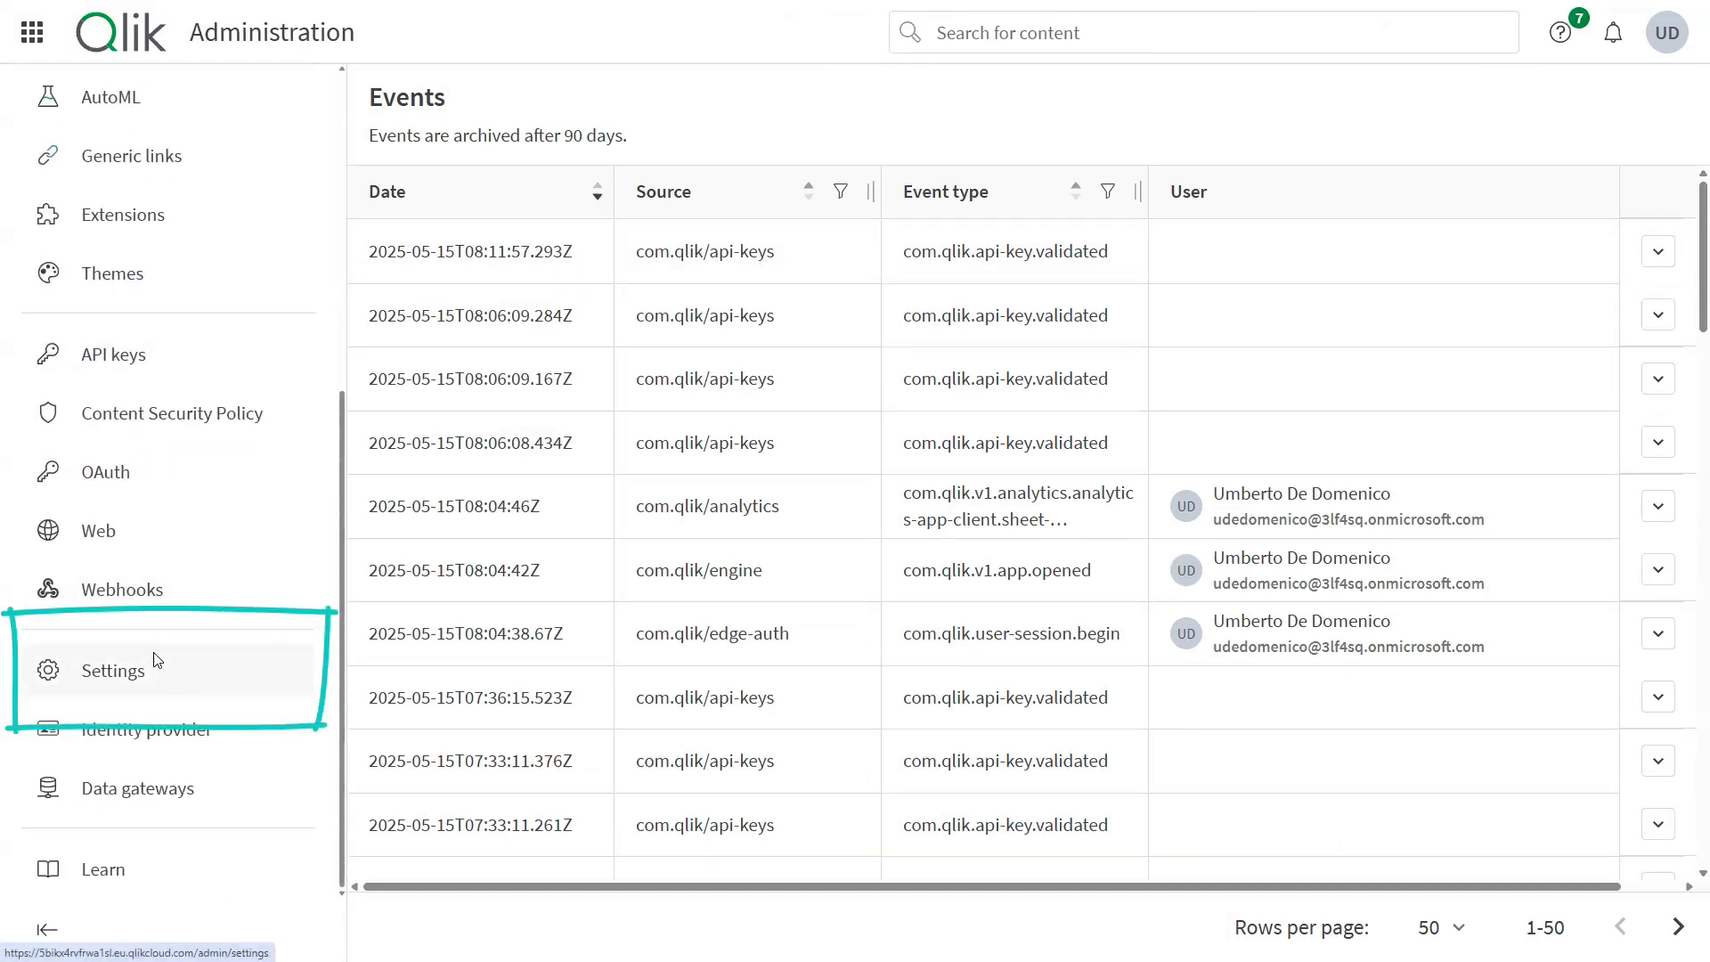
{"action": "left_click", "coordinate": [154, 659]}
{"action": "scroll", "coordinate": [703, 418], "scroll_direction": "down", "scroll_amount": 20}
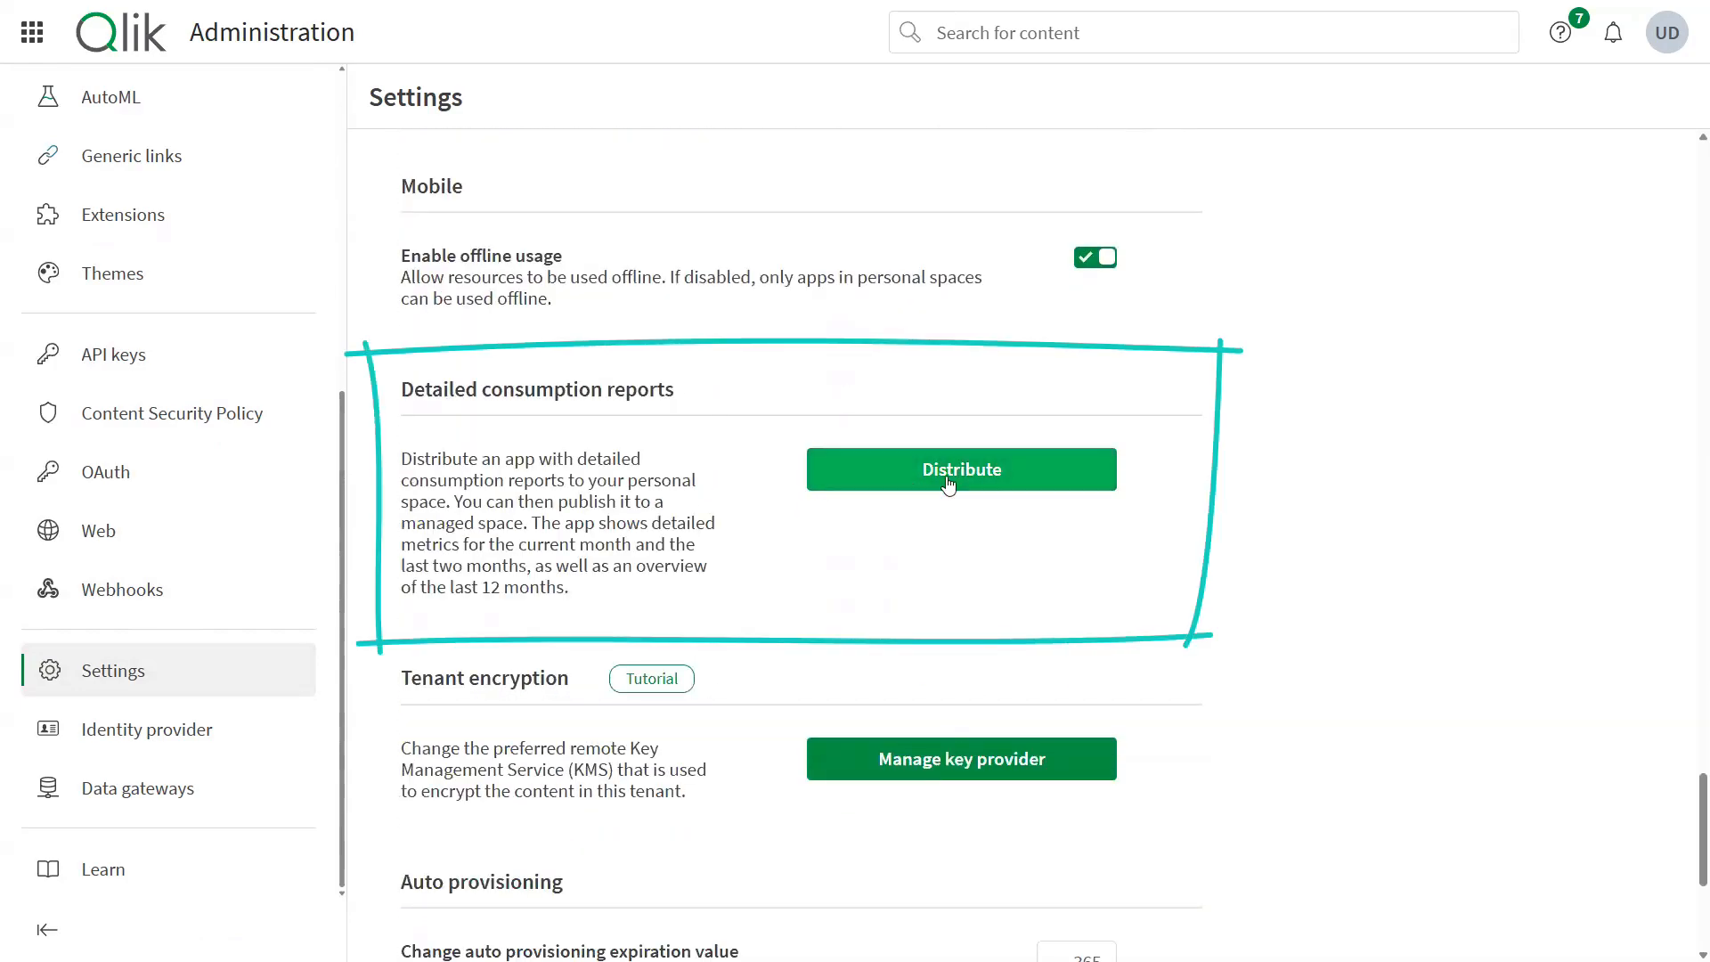
Step: Distribute the detailed consumption reports app to the personal space and dismiss the notification
{"action": "left_click", "coordinate": [949, 481]}
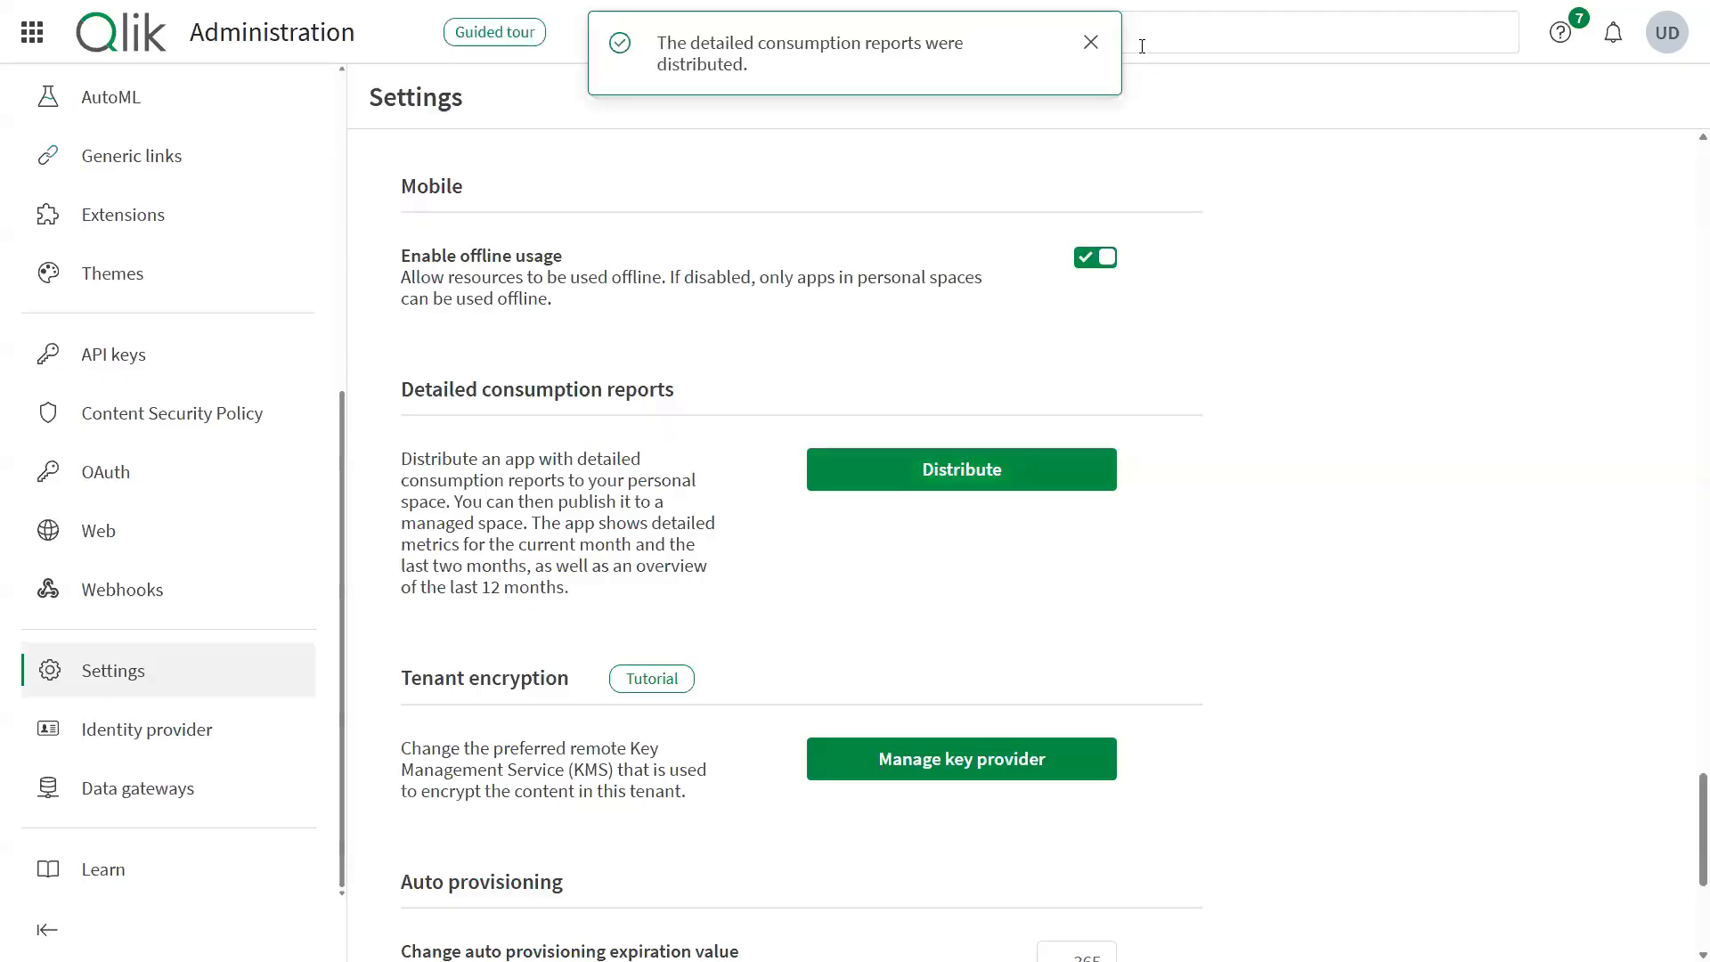
{"action": "left_click", "coordinate": [1090, 44]}
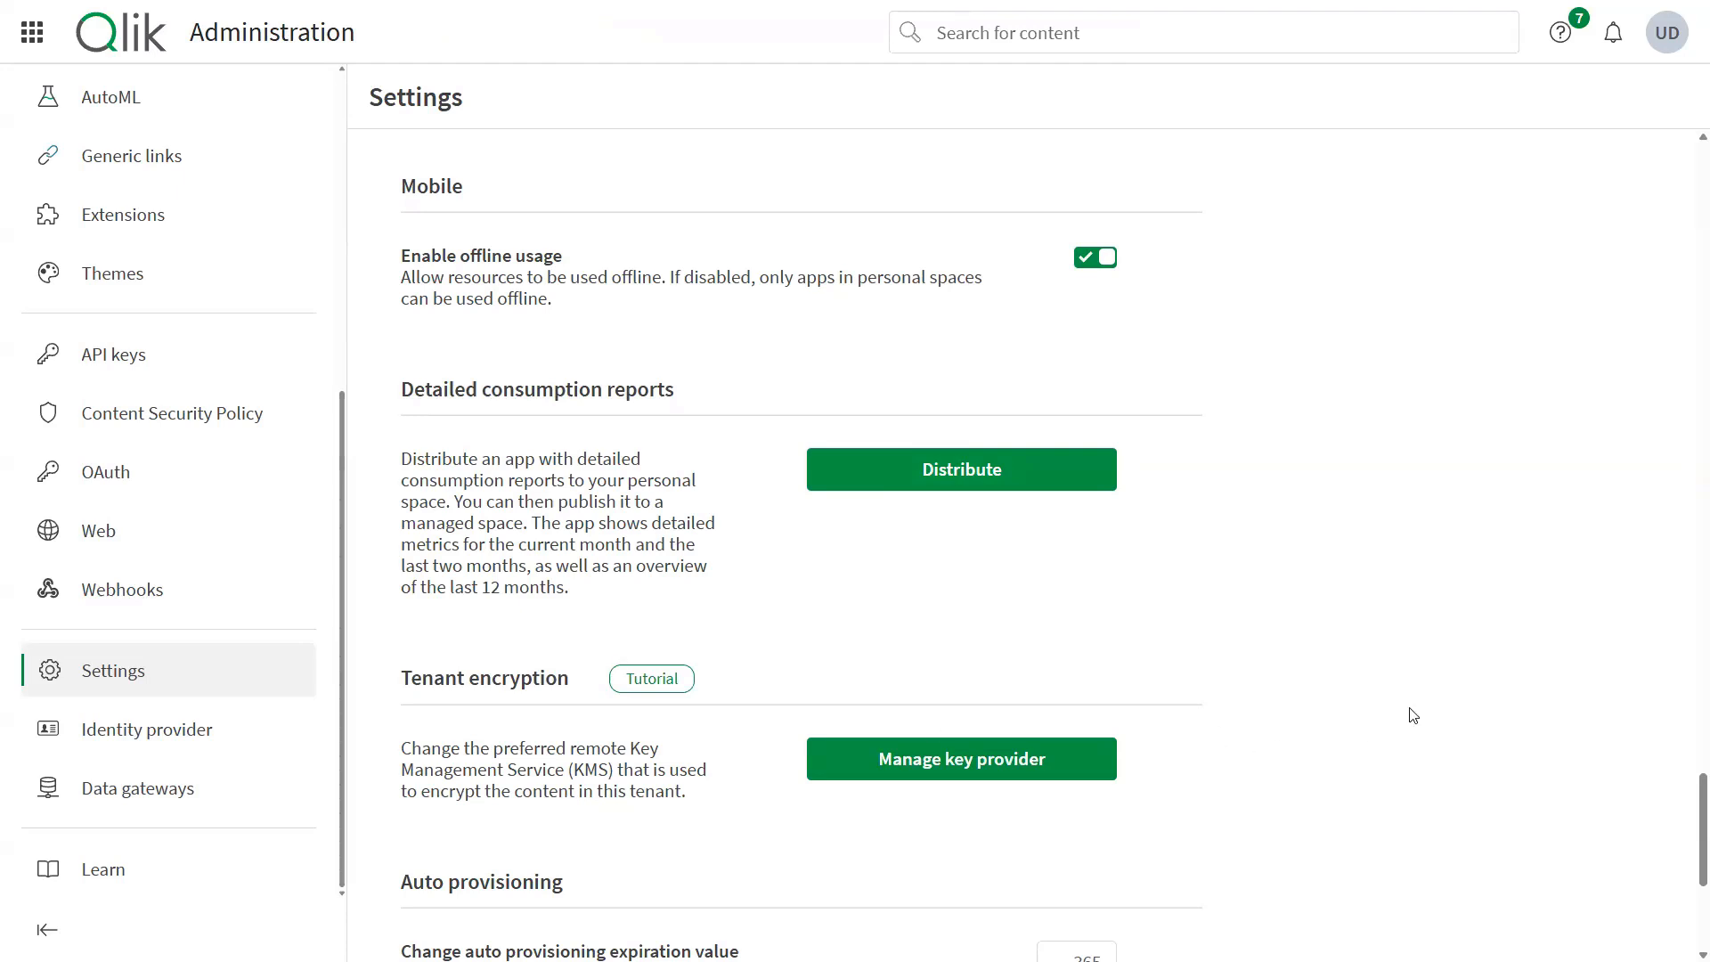
{"action": "left_click", "coordinate": [945, 474]}
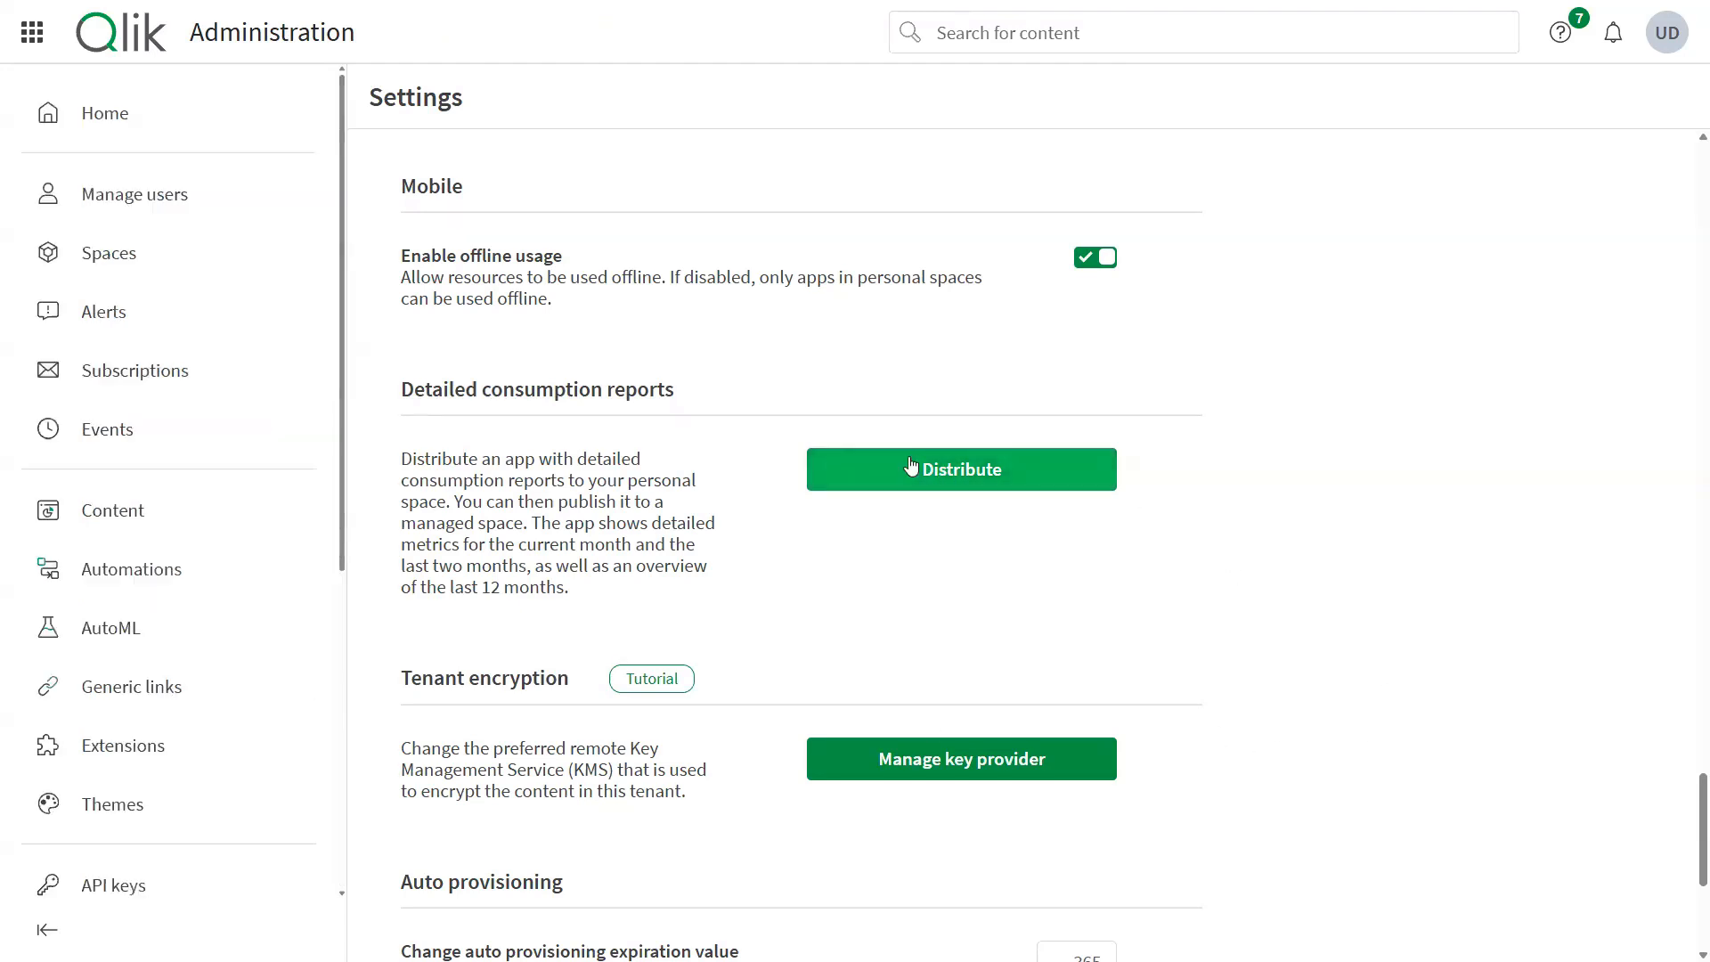
Step: Switch to Analytics and open the Consumption report 2025-05-09 app from the catalog
{"action": "left_click", "coordinate": [32, 32]}
{"action": "mouse_move", "coordinate": [142, 226]}
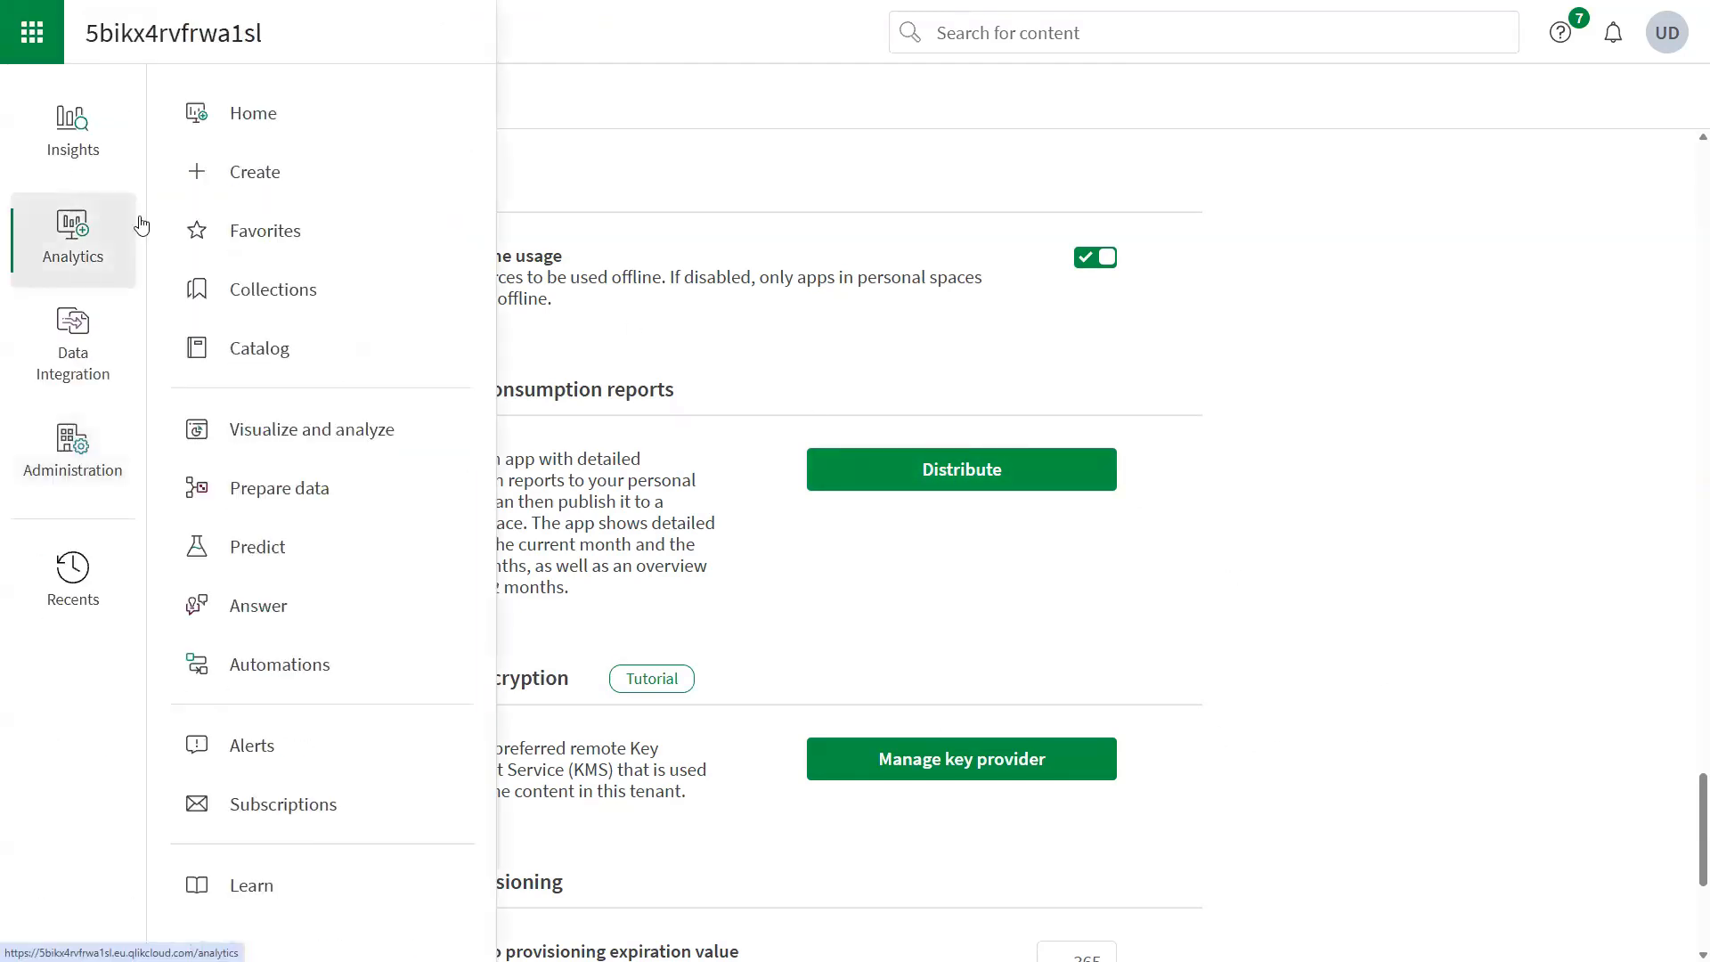
{"action": "left_click", "coordinate": [275, 135]}
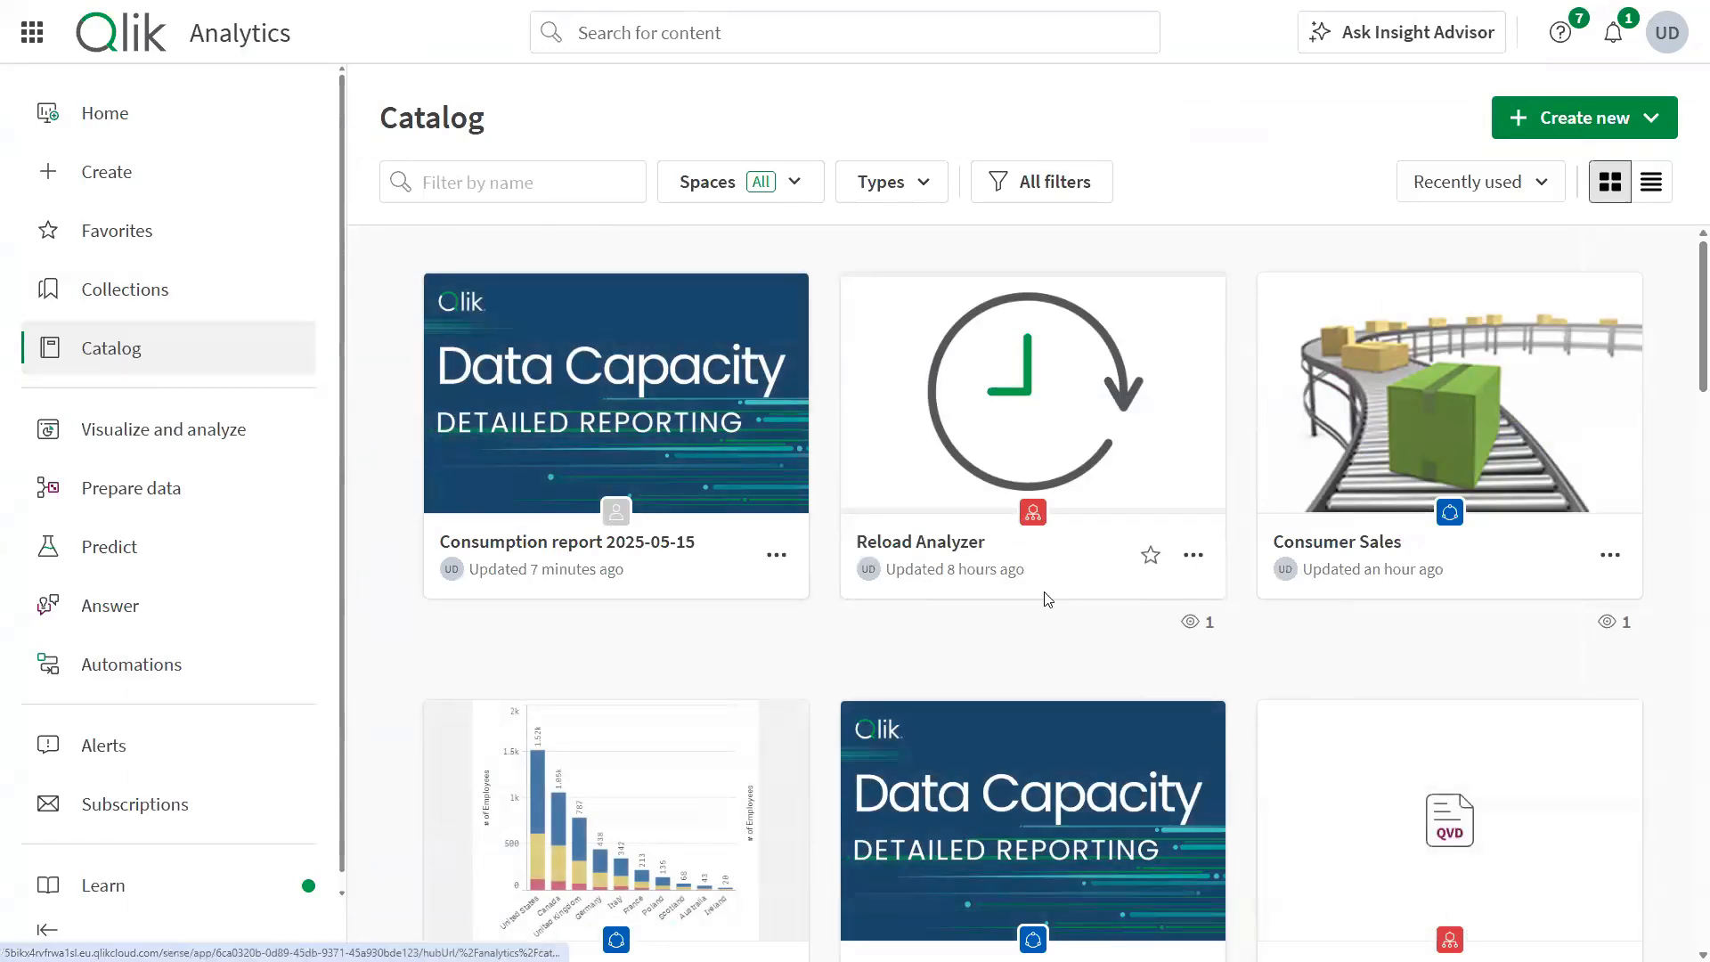
{"action": "scroll", "coordinate": [1042, 595], "scroll_direction": "down", "scroll_amount": 2}
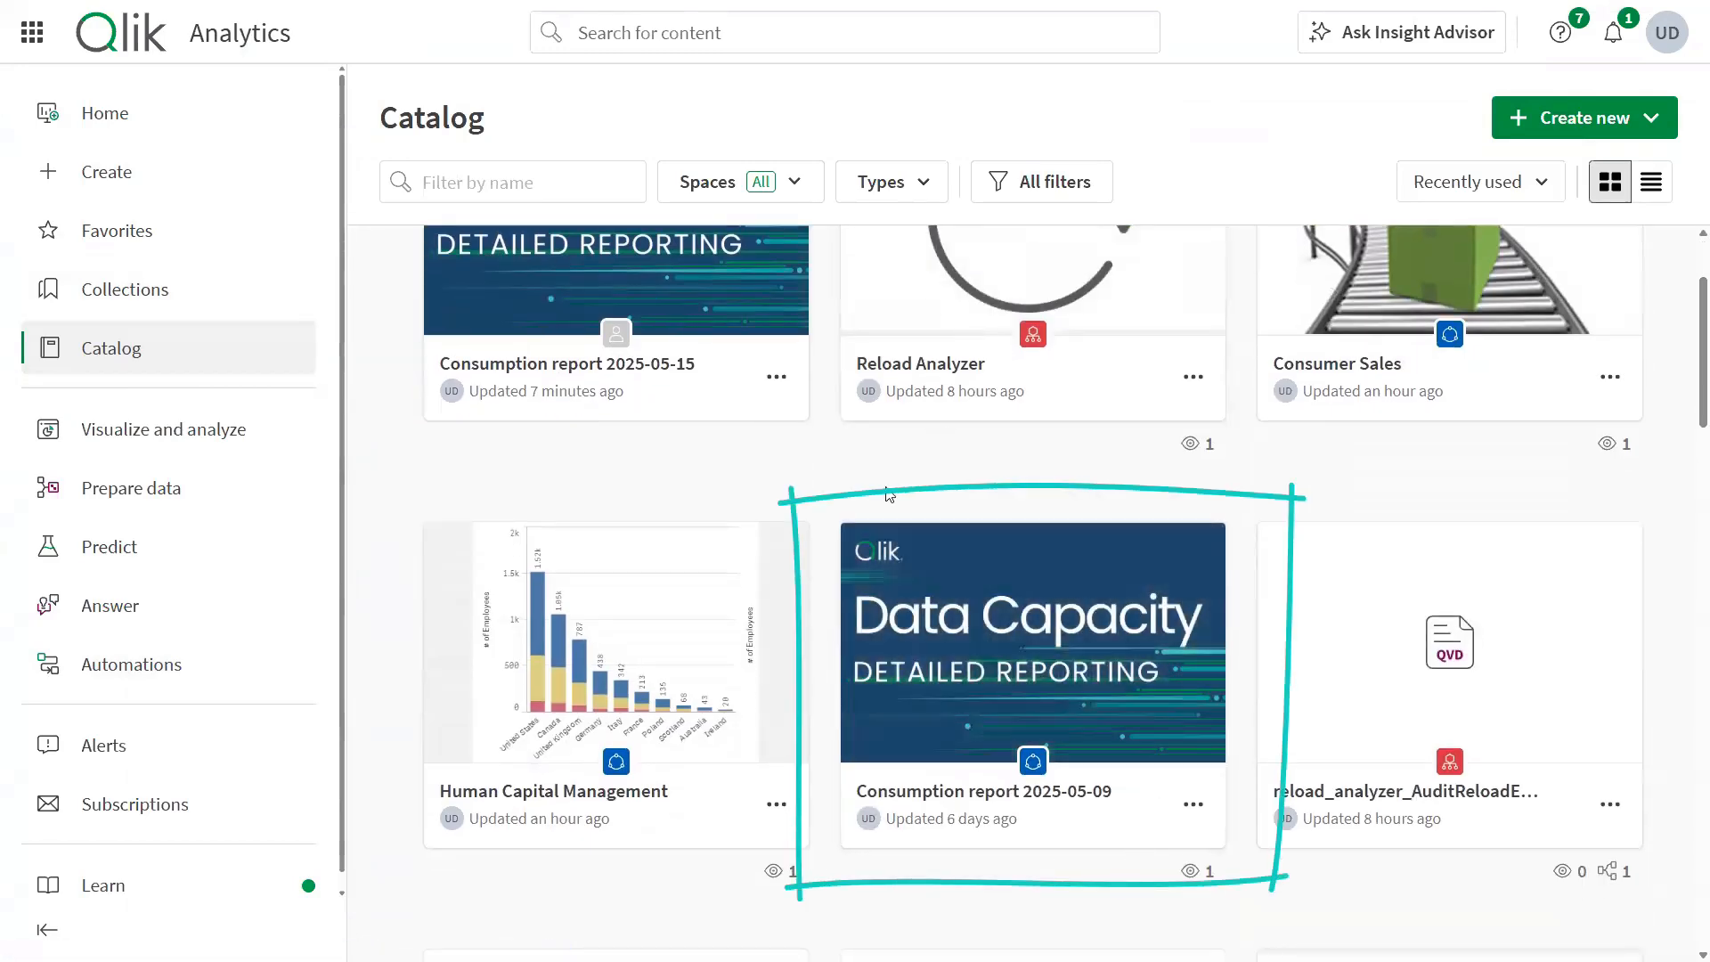
{"action": "left_click", "coordinate": [1068, 667]}
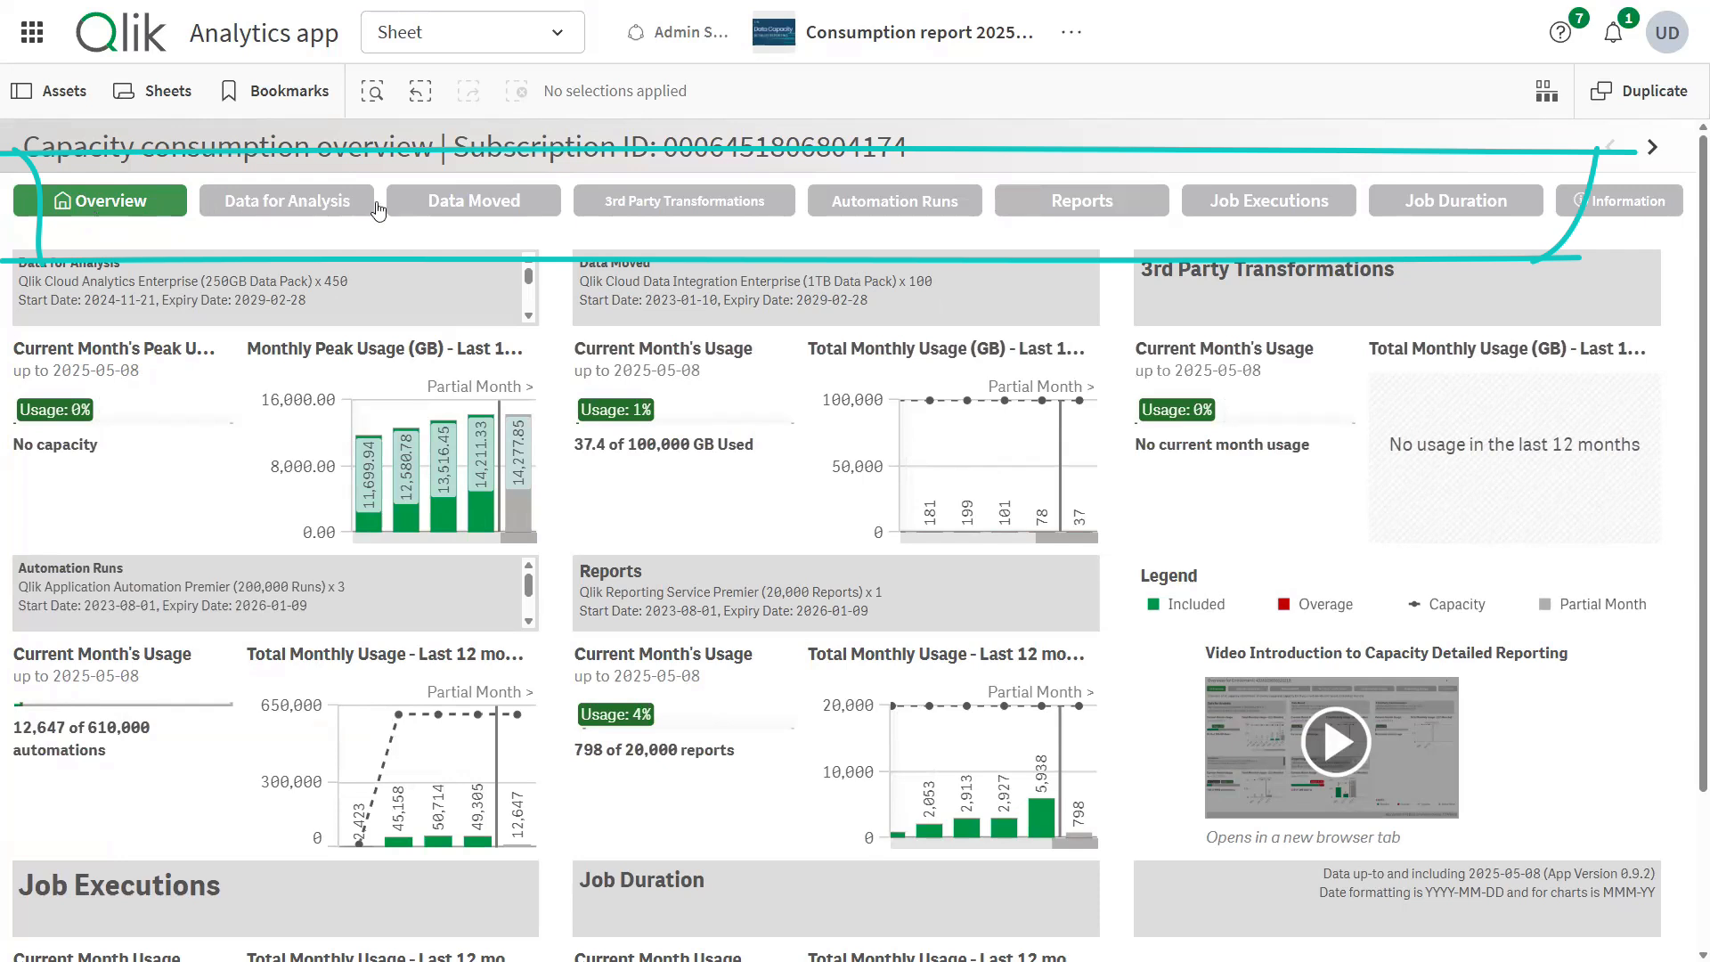
Step: Examine the Data for Analysis sheet and view its details table by data file ID and month
{"action": "left_click", "coordinate": [293, 205]}
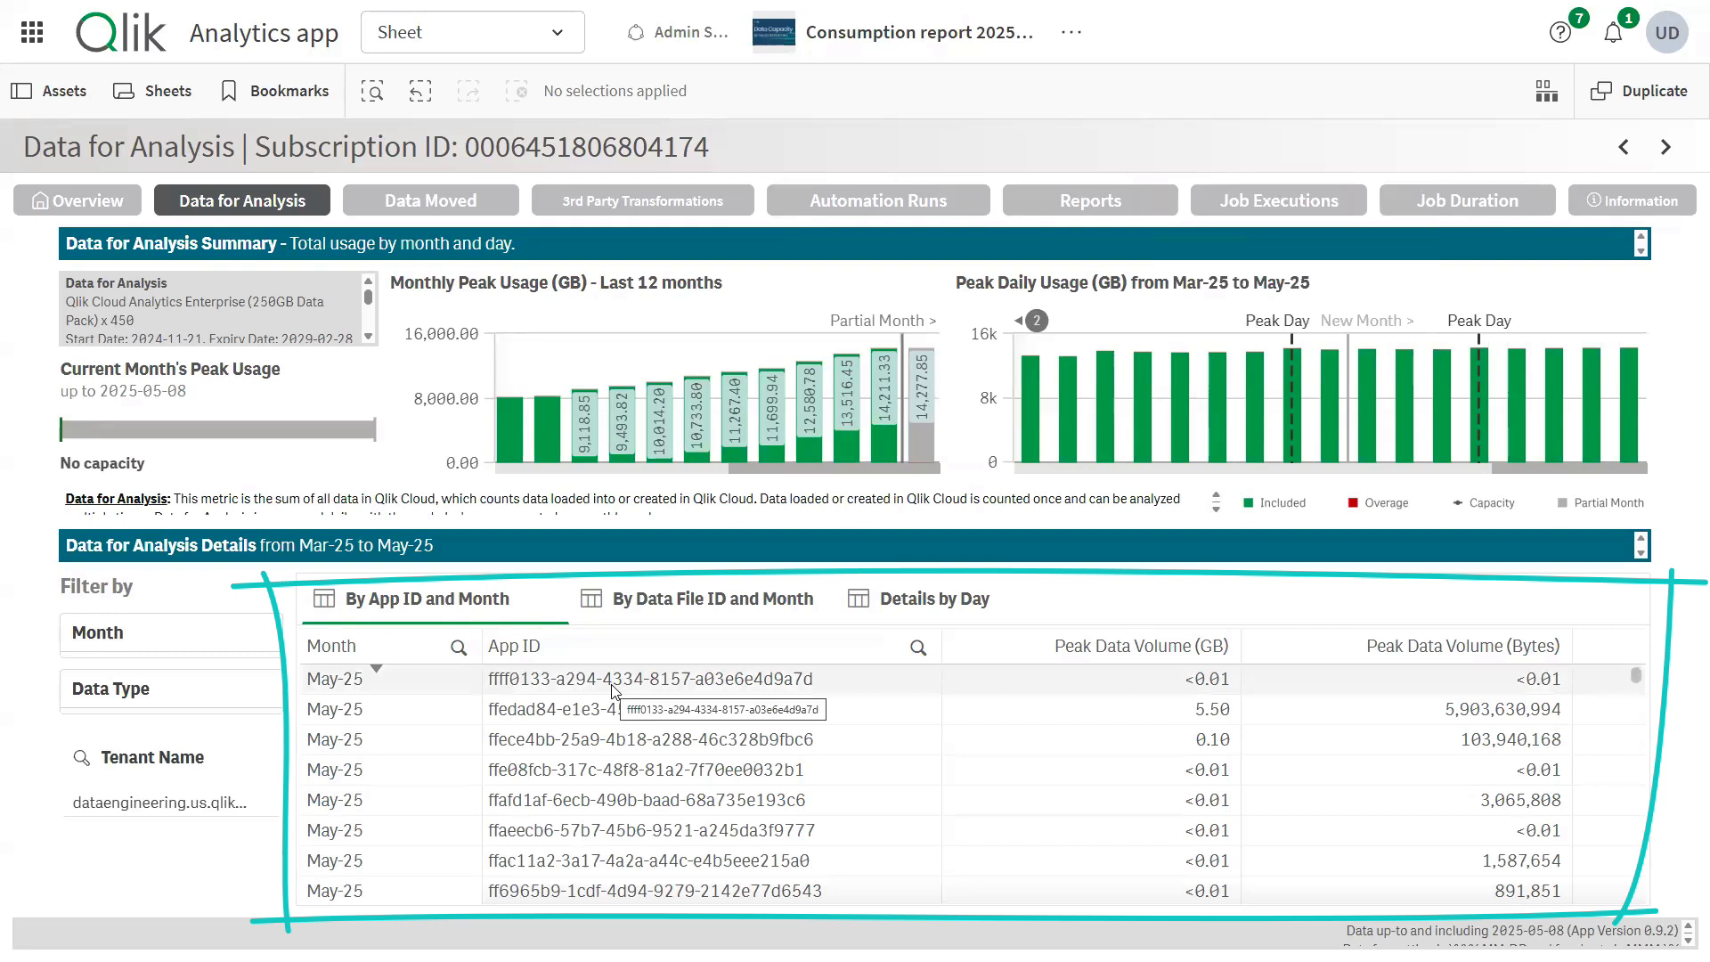
{"action": "left_click", "coordinate": [717, 619]}
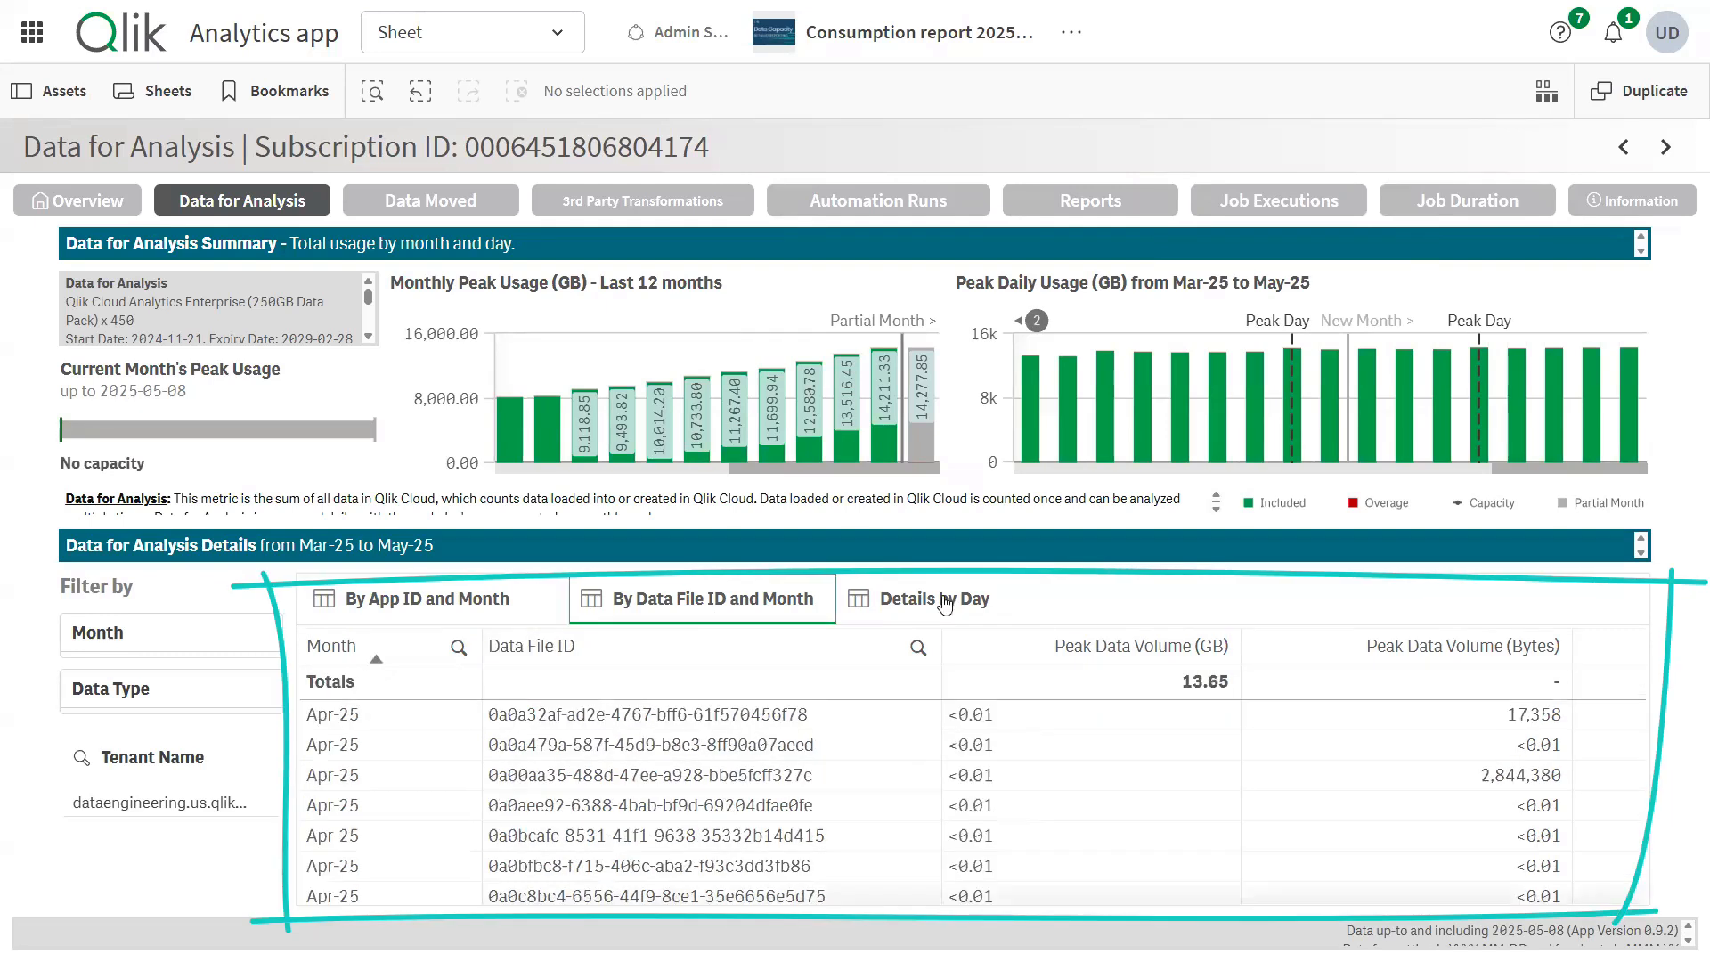